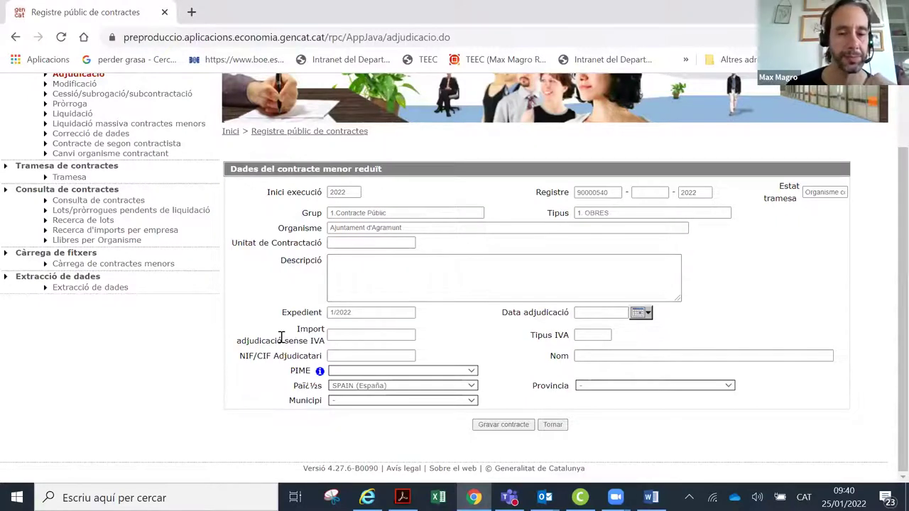
{"action": "triple_click", "coordinate": [307, 341]}
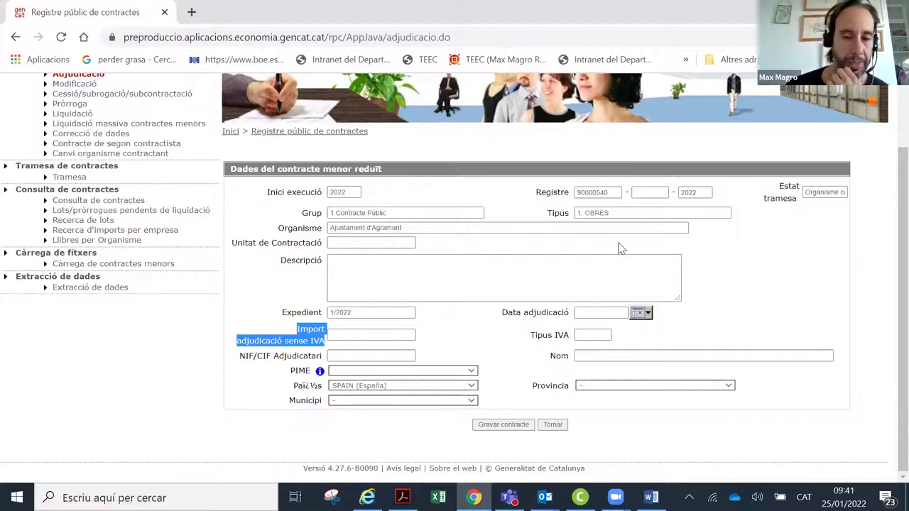
{"action": "scroll", "coordinate": [581, 297], "scroll_direction": "up", "scroll_amount": 2}
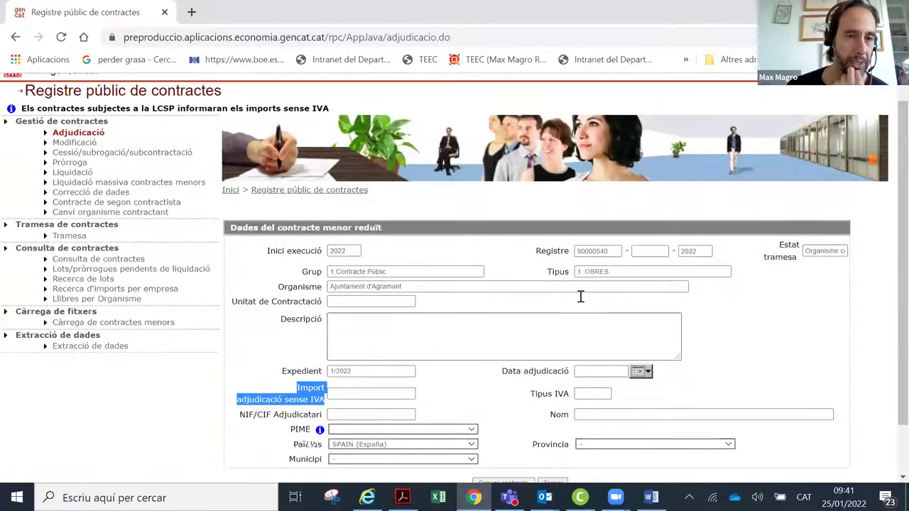
{"action": "scroll", "coordinate": [581, 297], "scroll_direction": "down", "scroll_amount": 1}
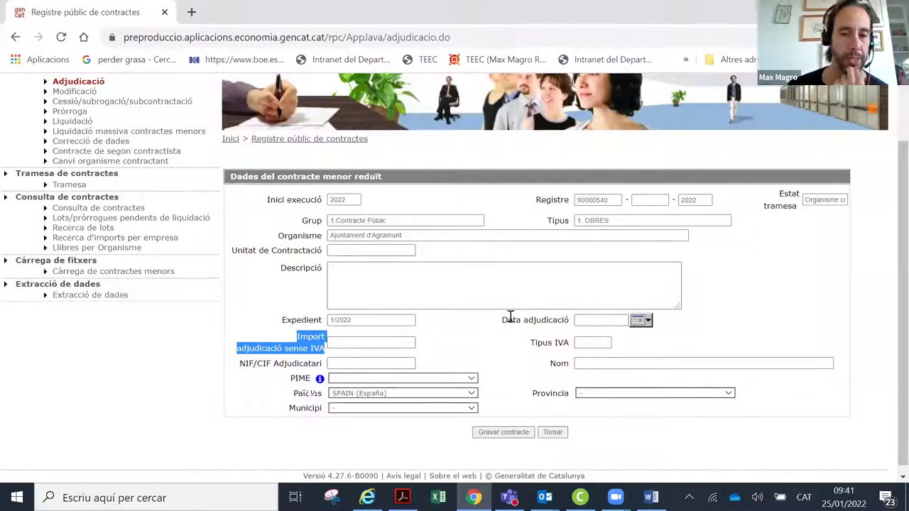
{"action": "scroll", "coordinate": [510, 316], "scroll_direction": "up", "scroll_amount": 1}
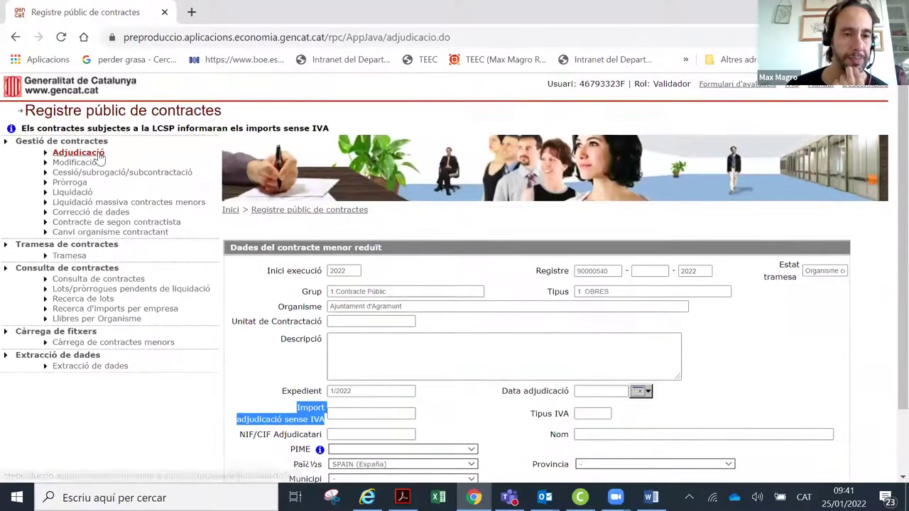
Step: Start a new contract award with group 1.Contracte Públic and type 5. SERVEIS
{"action": "left_click", "coordinate": [92, 152]}
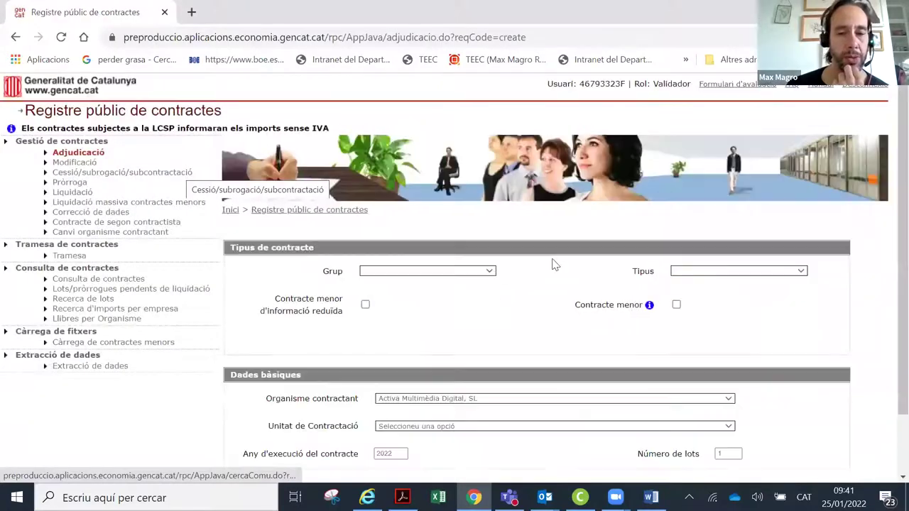
{"action": "left_click", "coordinate": [490, 271]}
{"action": "left_click", "coordinate": [487, 287]}
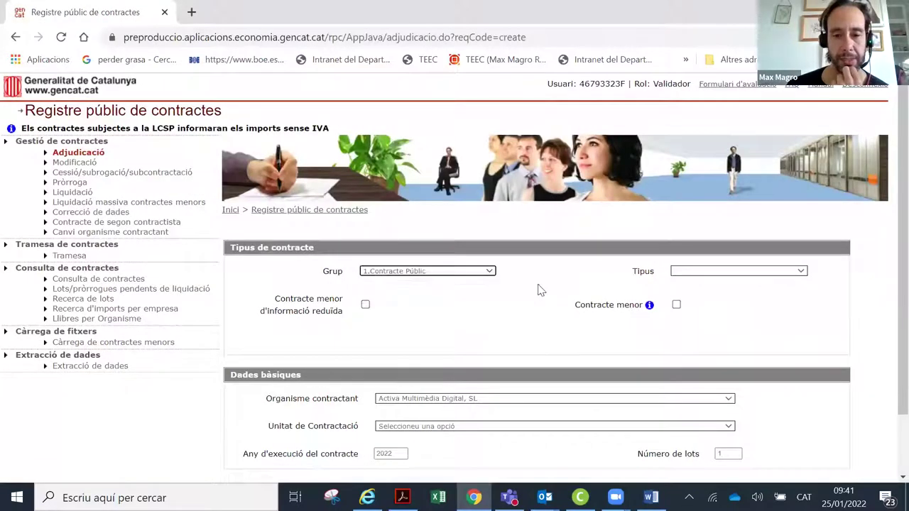
{"action": "left_click", "coordinate": [796, 279]}
{"action": "left_click", "coordinate": [731, 306]}
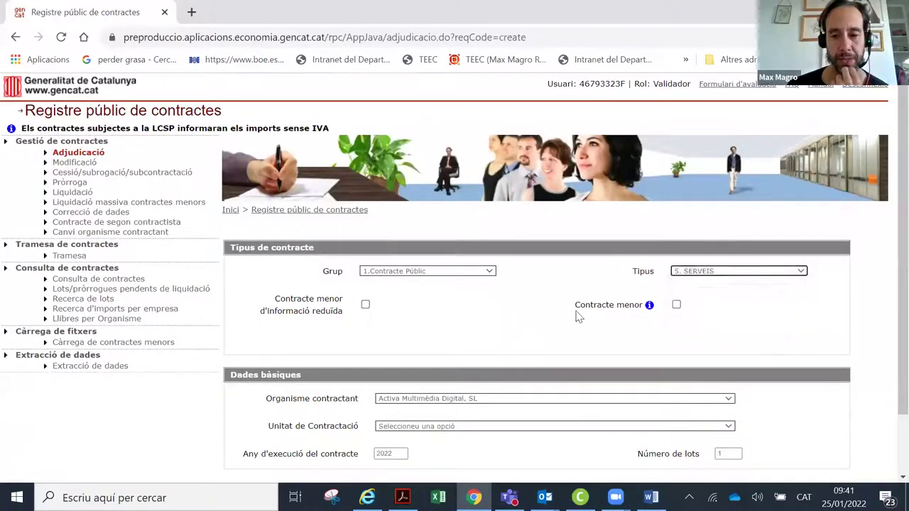
Step: Choose Ajuntament d'Agramunt as contracting body, tick Contracte menor, and accept
{"action": "left_click", "coordinate": [534, 399]}
{"action": "scroll", "coordinate": [534, 369], "scroll_direction": "down", "scroll_amount": 5}
{"action": "scroll", "coordinate": [537, 367], "scroll_direction": "up", "scroll_amount": 5}
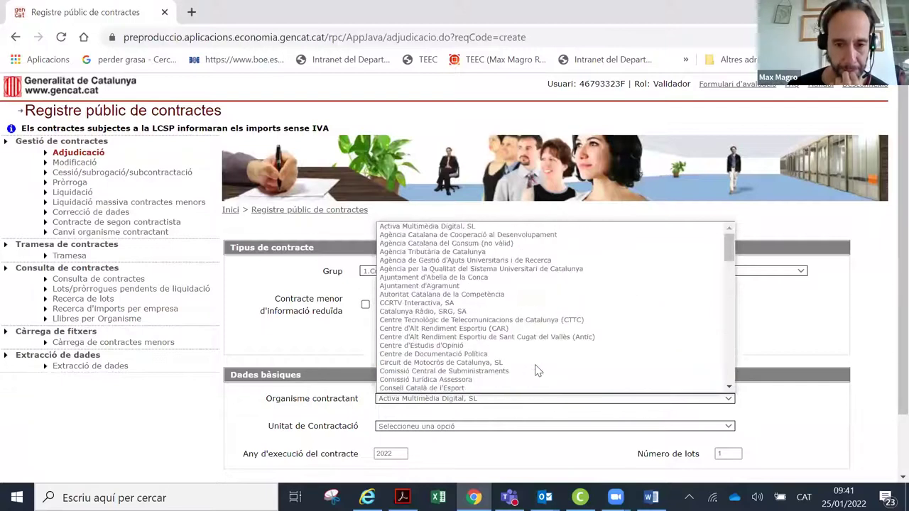
{"action": "scroll", "coordinate": [537, 366], "scroll_direction": "down", "scroll_amount": 5}
{"action": "scroll", "coordinate": [538, 363], "scroll_direction": "up", "scroll_amount": 5}
{"action": "left_click", "coordinate": [522, 286]}
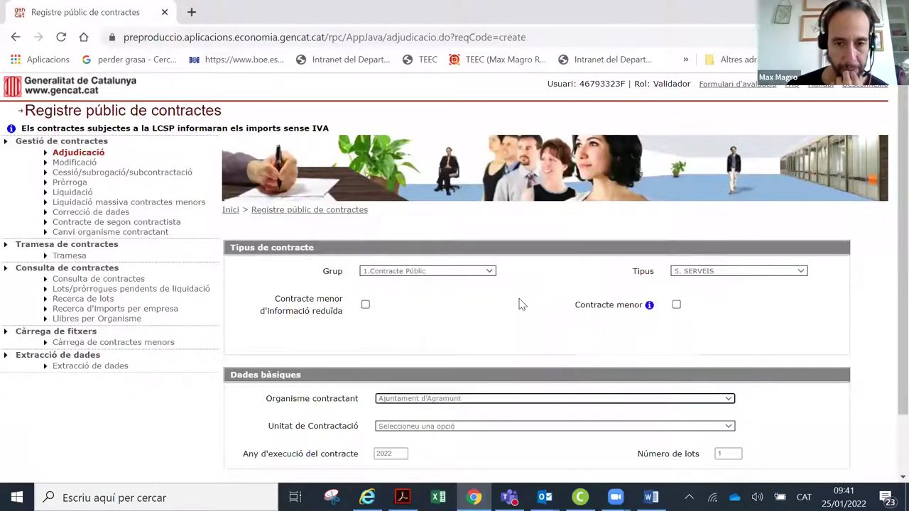
{"action": "scroll", "coordinate": [522, 304], "scroll_direction": "down", "scroll_amount": 2}
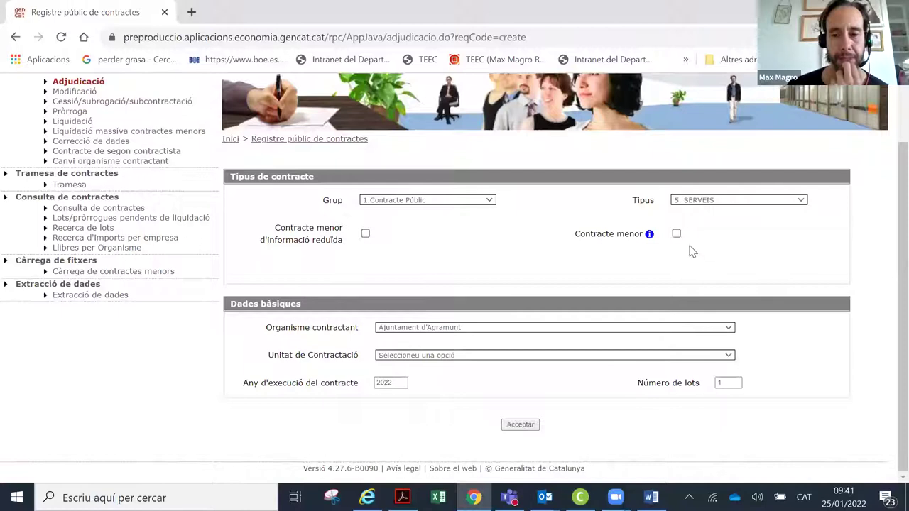
{"action": "left_click", "coordinate": [676, 233]}
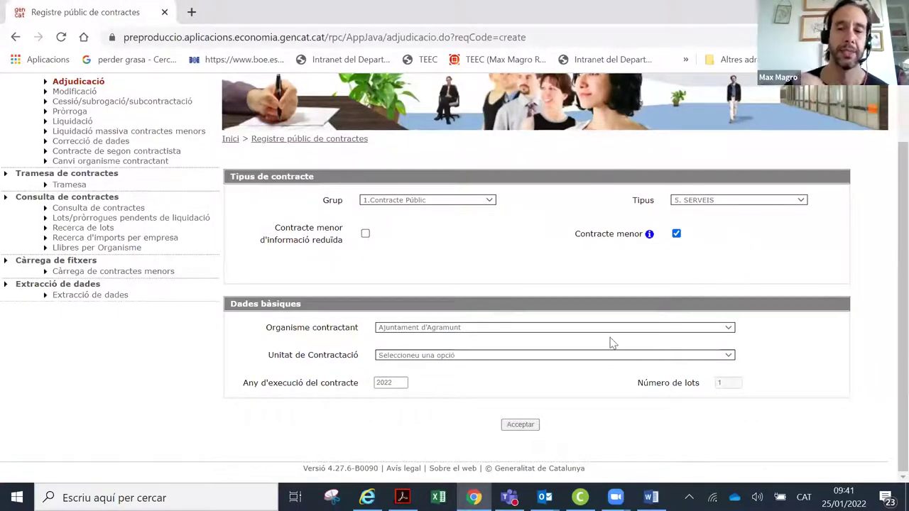
{"action": "left_click", "coordinate": [532, 427]}
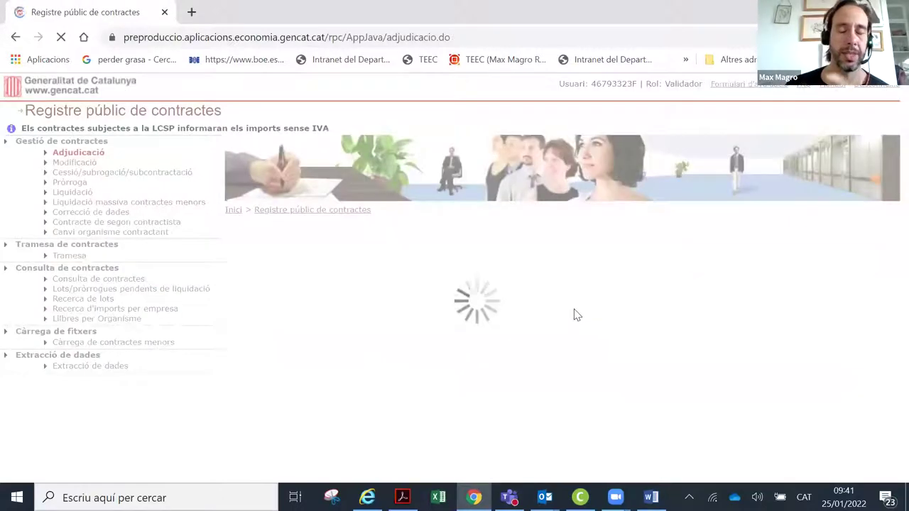
Step: Scroll through the new form and focus the Expedient and description fields
{"action": "scroll", "coordinate": [577, 315], "scroll_direction": "down", "scroll_amount": 1}
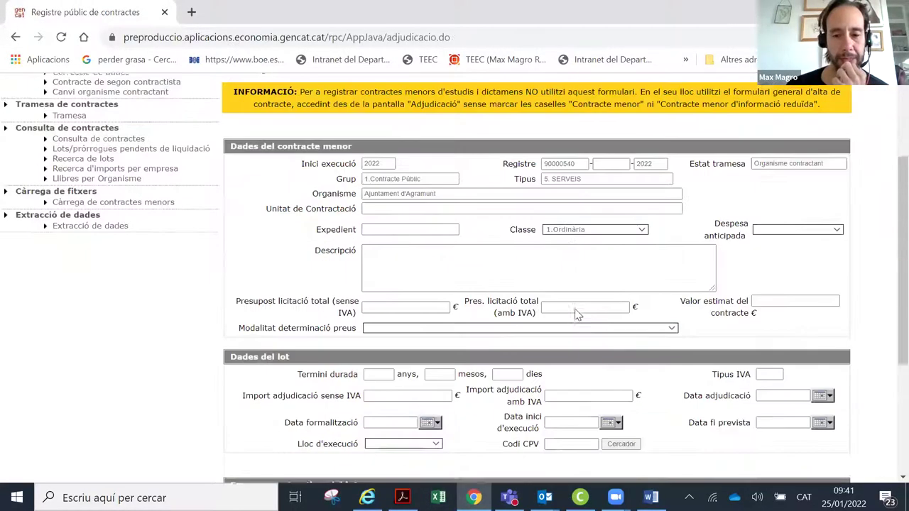
{"action": "scroll", "coordinate": [577, 315], "scroll_direction": "down", "scroll_amount": 5}
{"action": "scroll", "coordinate": [577, 314], "scroll_direction": "up", "scroll_amount": 2}
{"action": "scroll", "coordinate": [576, 315], "scroll_direction": "up", "scroll_amount": 1}
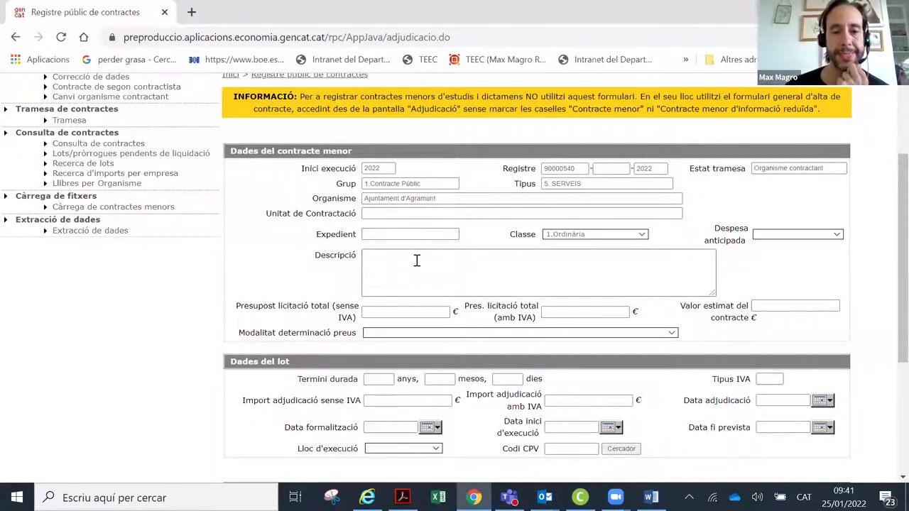
{"action": "scroll", "coordinate": [417, 260], "scroll_direction": "down", "scroll_amount": 1}
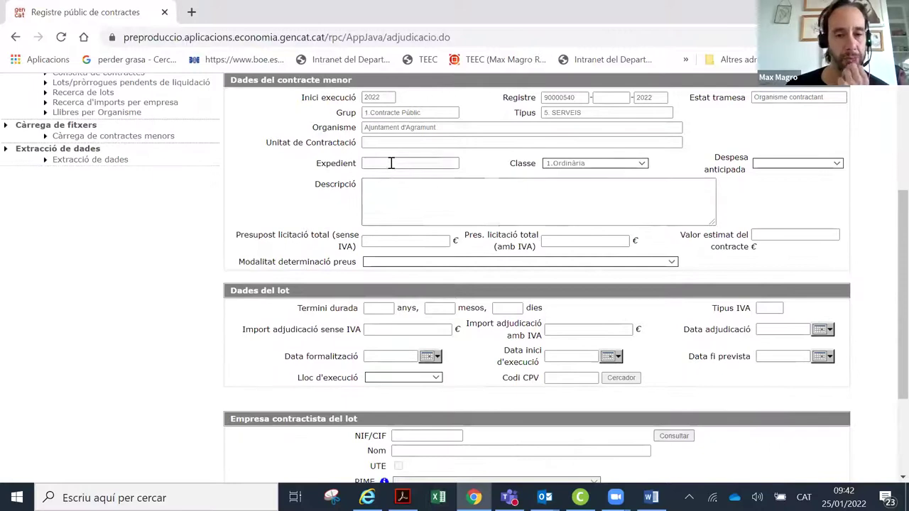
{"action": "left_click", "coordinate": [390, 162]}
{"action": "left_click", "coordinate": [512, 191]}
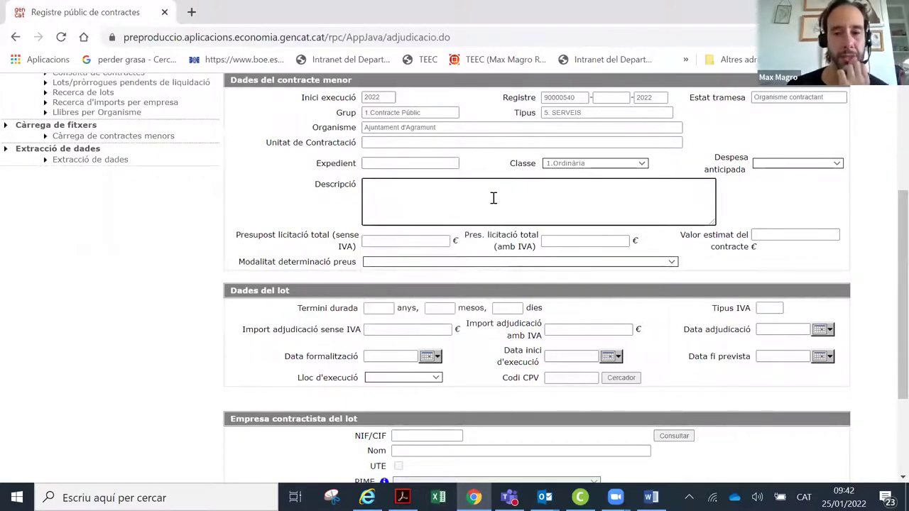
Step: Try Classe 2.Urgent and 5.Emergència, then set it back to 1.Ordinària
{"action": "left_click", "coordinate": [641, 167]}
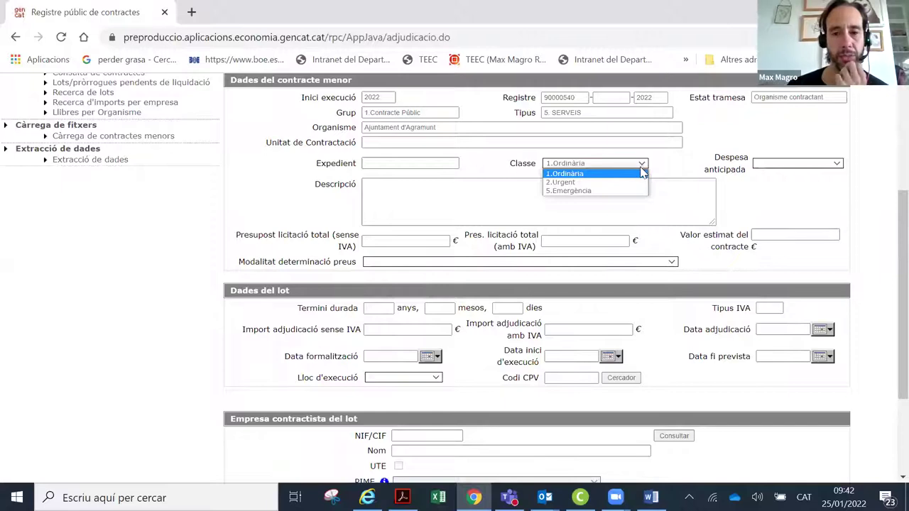
{"action": "left_click", "coordinate": [630, 182]}
{"action": "left_click", "coordinate": [641, 167]}
{"action": "left_click", "coordinate": [625, 189]}
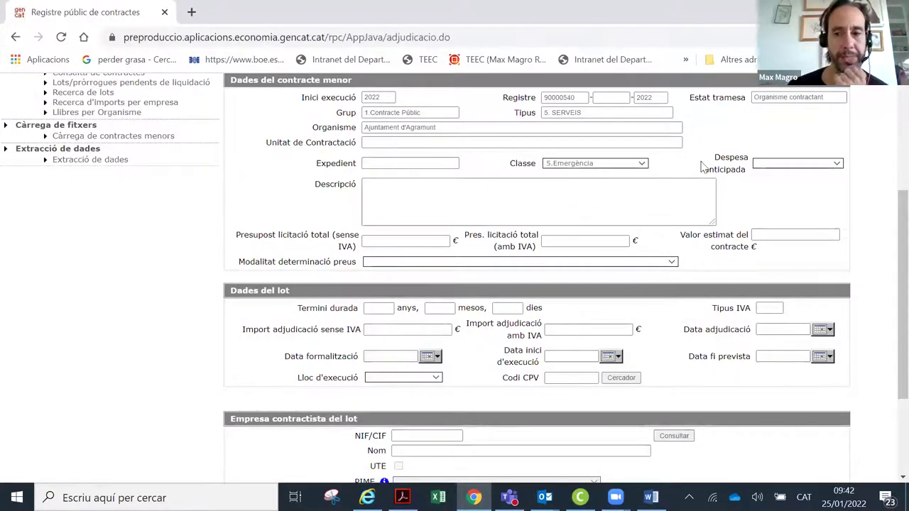
{"action": "left_click", "coordinate": [758, 164]}
{"action": "left_click", "coordinate": [660, 173]}
{"action": "left_click", "coordinate": [641, 163]}
{"action": "left_click", "coordinate": [627, 174]}
{"action": "left_click", "coordinate": [474, 194]}
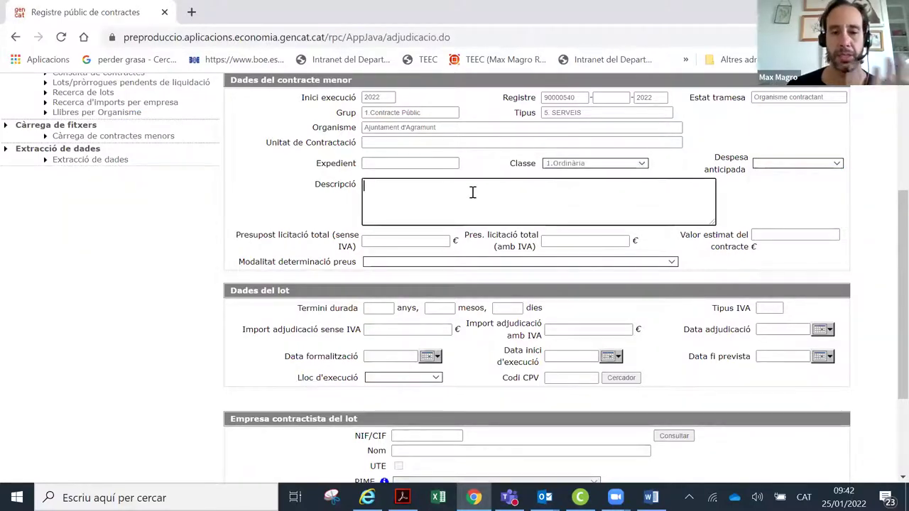
Step: Point out the Data inici d'execució, Data fi prevista and Termini durada fields
{"action": "scroll", "coordinate": [472, 192], "scroll_direction": "down", "scroll_amount": 1}
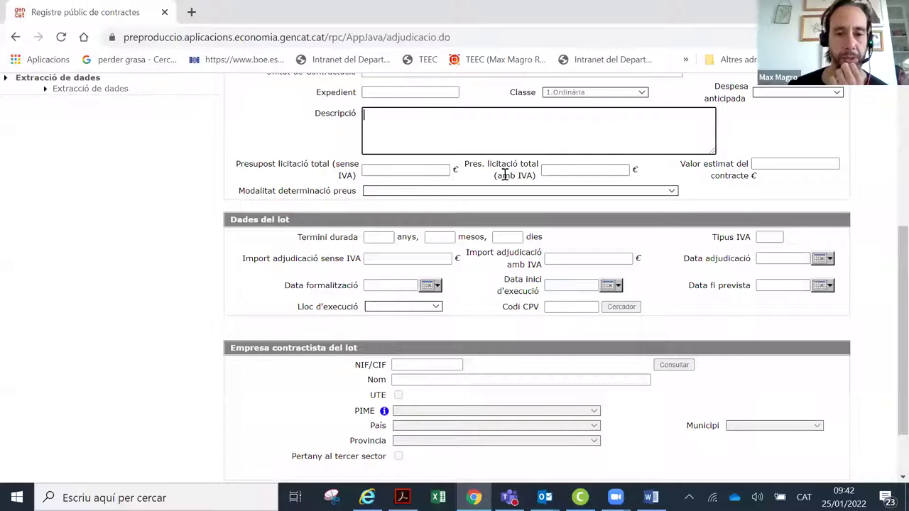
{"action": "scroll", "coordinate": [378, 263], "scroll_direction": "down", "scroll_amount": 1}
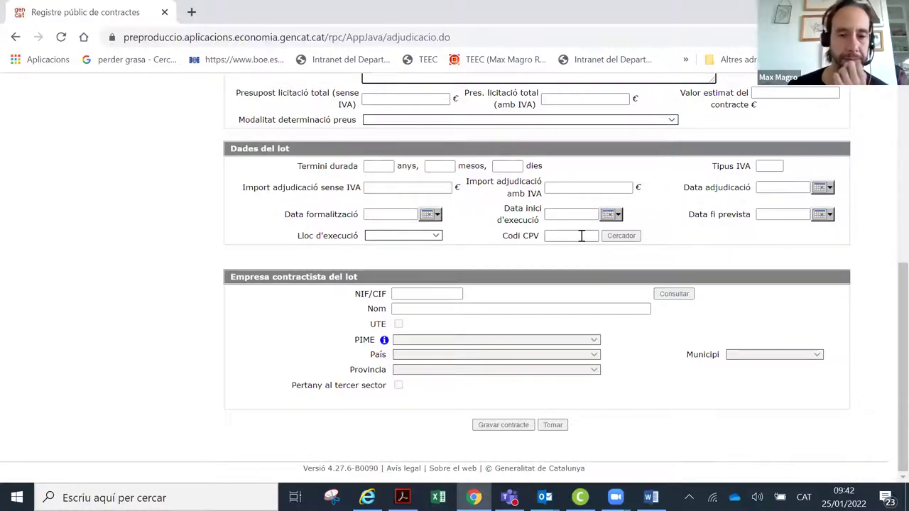
{"action": "scroll", "coordinate": [580, 238], "scroll_direction": "up", "scroll_amount": 1}
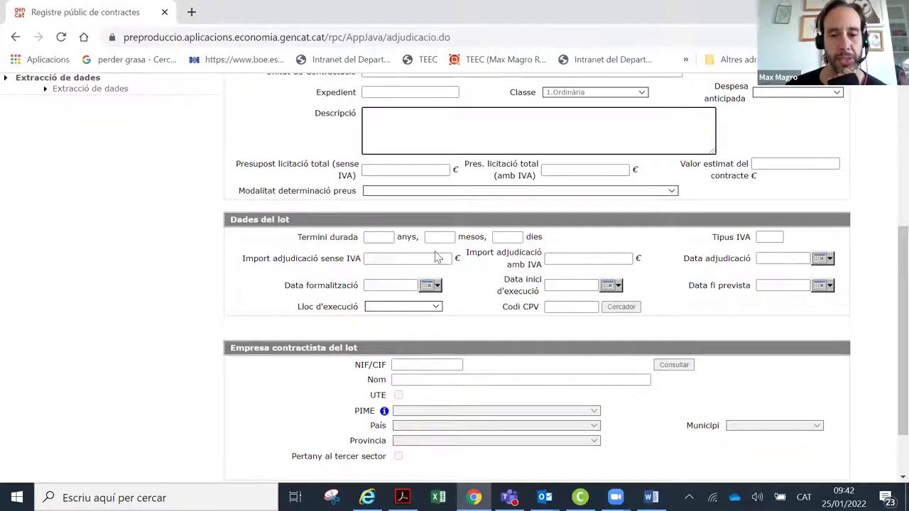
{"action": "left_click_drag", "start_coordinate": [505, 279], "coordinate": [543, 299]}
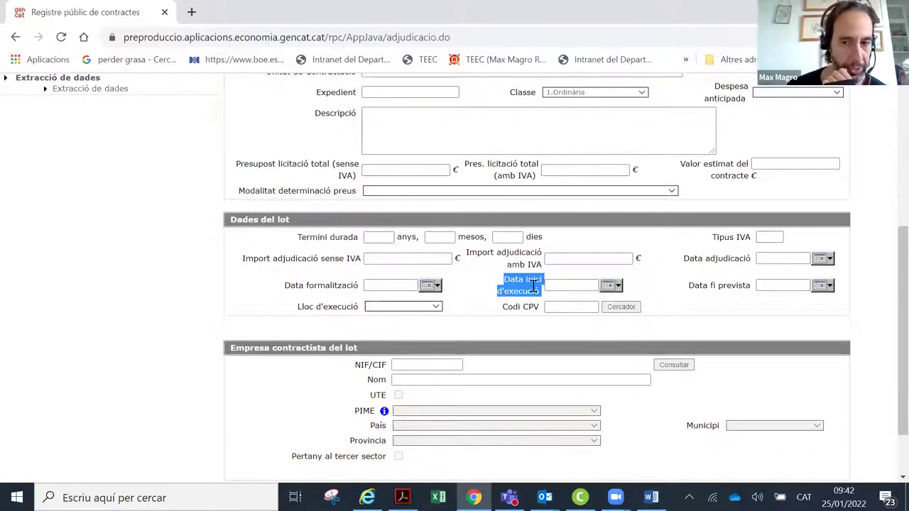
{"action": "triple_click", "coordinate": [744, 285]}
{"action": "left_click_drag", "start_coordinate": [298, 237], "coordinate": [355, 237]}
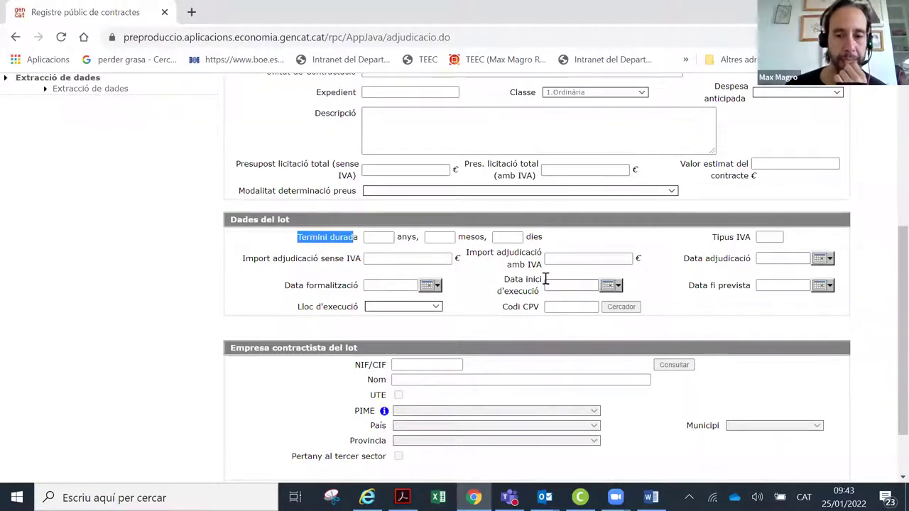
Step: Explore the execution start, expected end date and duration fields
{"action": "left_click", "coordinate": [548, 284]}
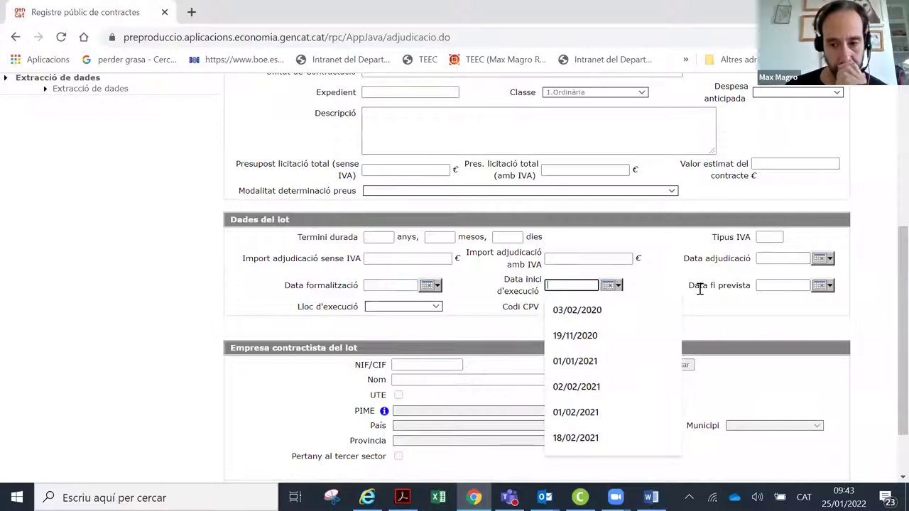
{"action": "left_click", "coordinate": [568, 282]}
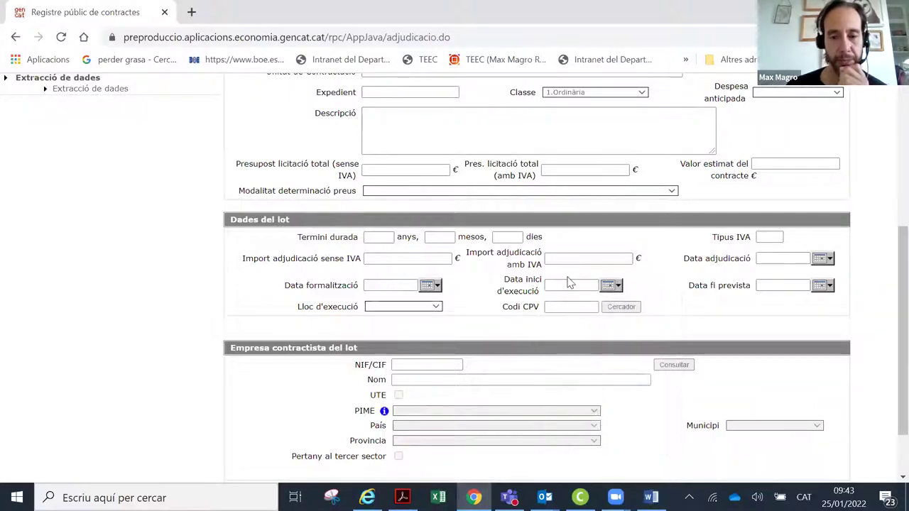
{"action": "left_click", "coordinate": [562, 283]}
{"action": "left_click", "coordinate": [767, 286]}
{"action": "left_click", "coordinate": [442, 236]}
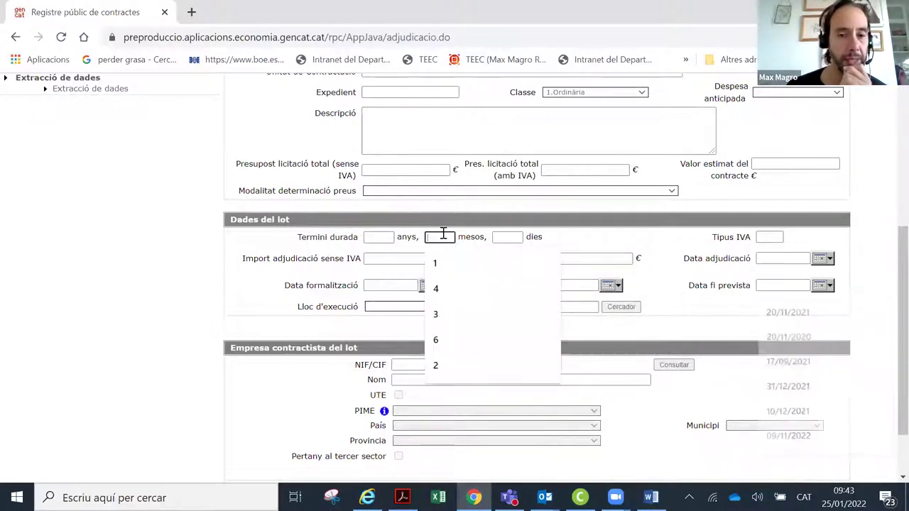
{"action": "left_click", "coordinate": [624, 243]}
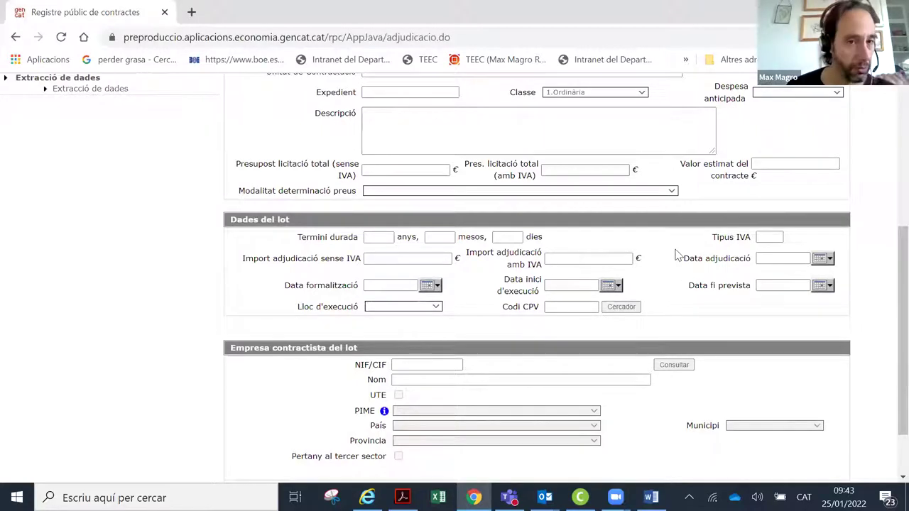
{"action": "scroll", "coordinate": [676, 223], "scroll_direction": "down", "scroll_amount": 2}
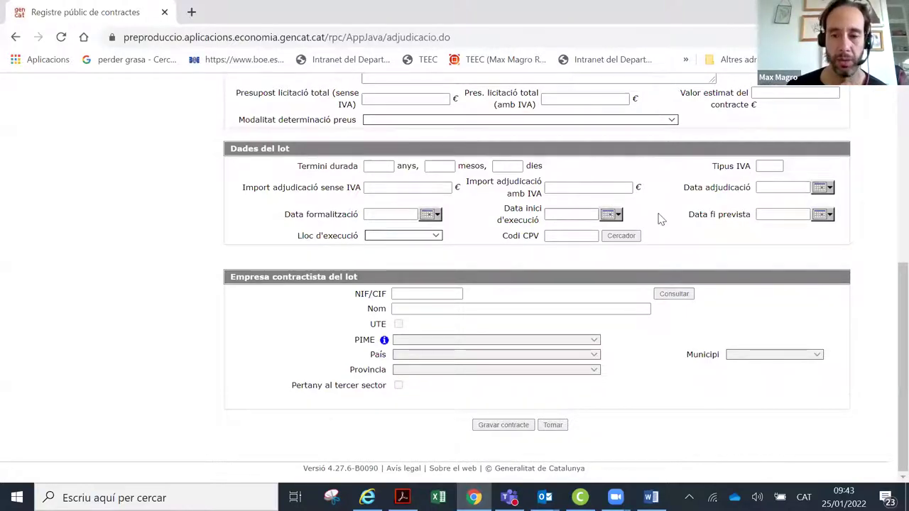
{"action": "left_click", "coordinate": [760, 213]}
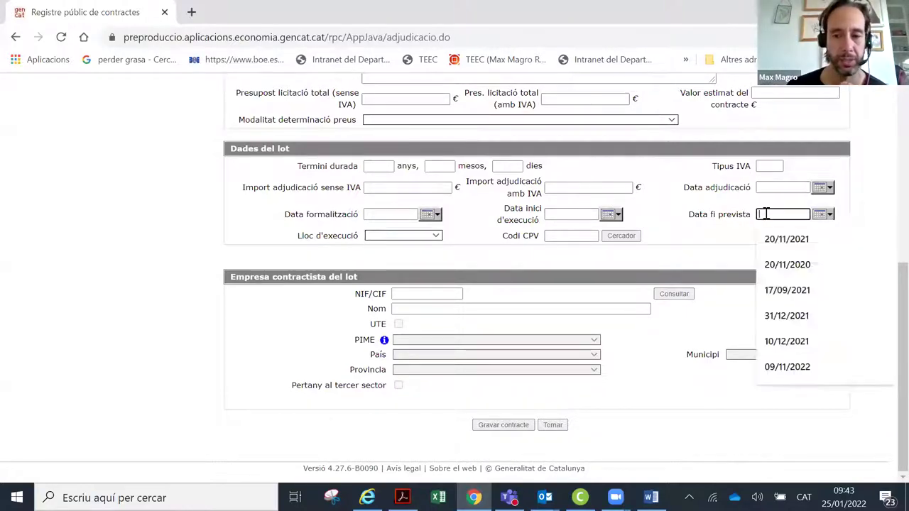
{"action": "left_click", "coordinate": [380, 164]}
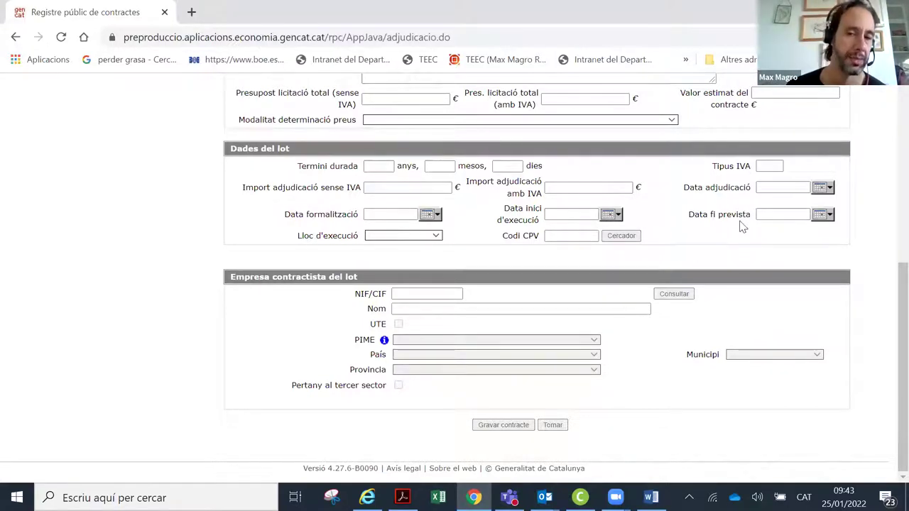
Step: Set execution start 25/01/2022, duration 1 month and expected end 24/02/2022
{"action": "left_click", "coordinate": [609, 214]}
{"action": "left_click", "coordinate": [655, 316]}
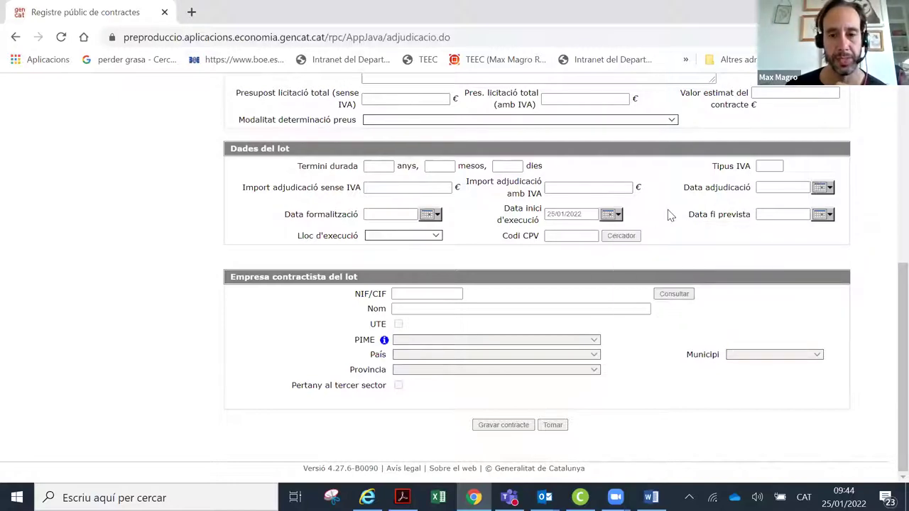
{"action": "left_click", "coordinate": [443, 167]}
{"action": "type", "text": "1"}
{"action": "key", "text": "Tab"}
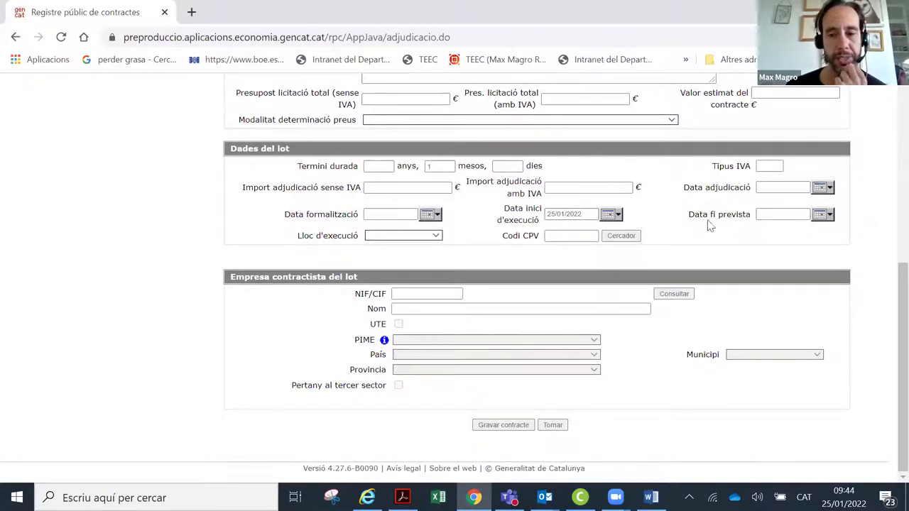
{"action": "left_click", "coordinate": [775, 216]}
{"action": "type", "text": "24"}
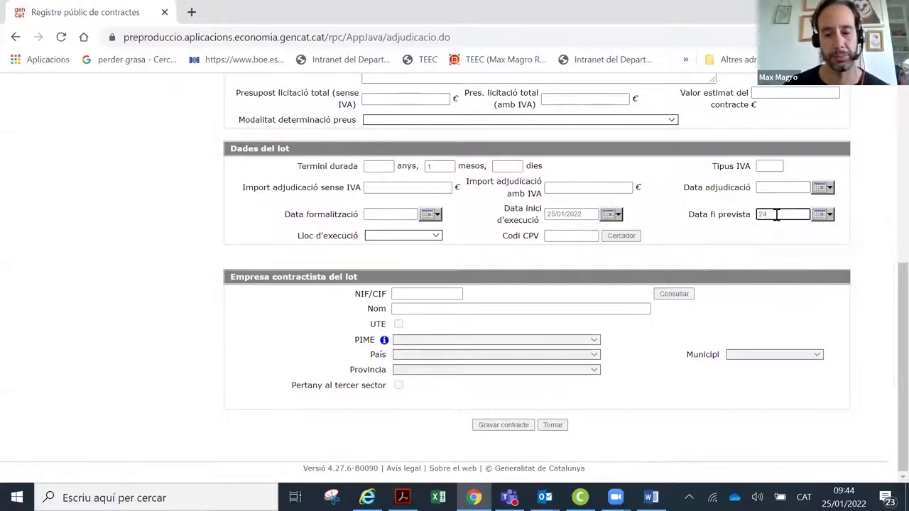
{"action": "type", "text": "/02/2022"}
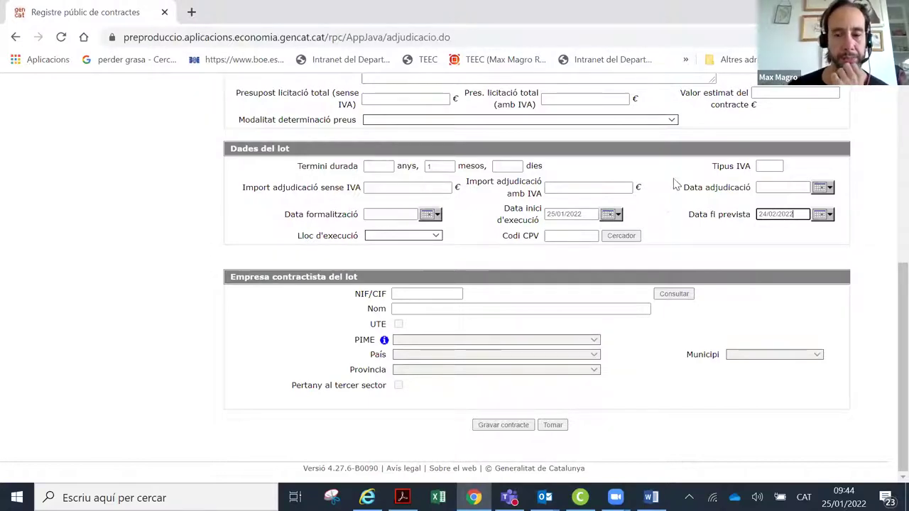
{"action": "left_click", "coordinate": [766, 224]}
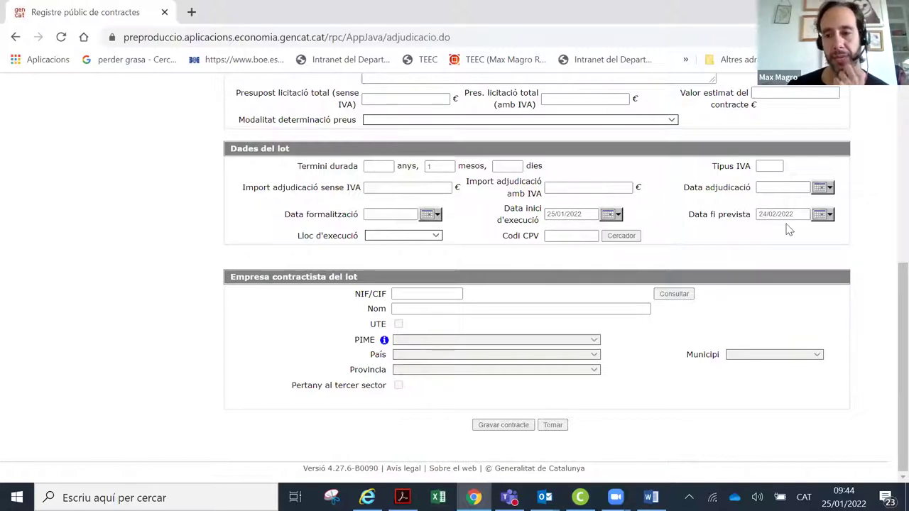
Step: Change the duration to 1 year and the expected end date to 24/02/2023
{"action": "double_click", "coordinate": [443, 165]}
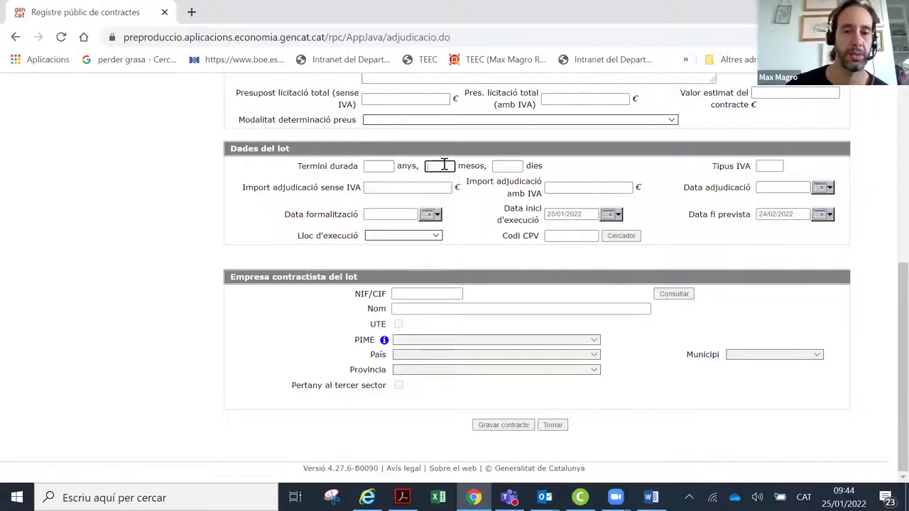
{"action": "left_click", "coordinate": [385, 165]}
{"action": "type", "text": "1"}
{"action": "left_click", "coordinate": [662, 202]}
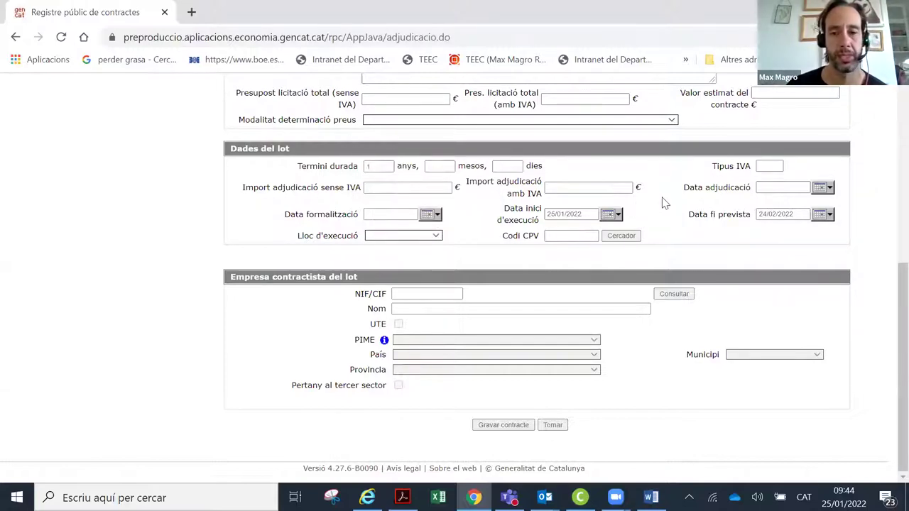
{"action": "left_click", "coordinate": [801, 214]}
{"action": "left_click", "coordinate": [801, 214]}
{"action": "key", "text": "BackSpace"}
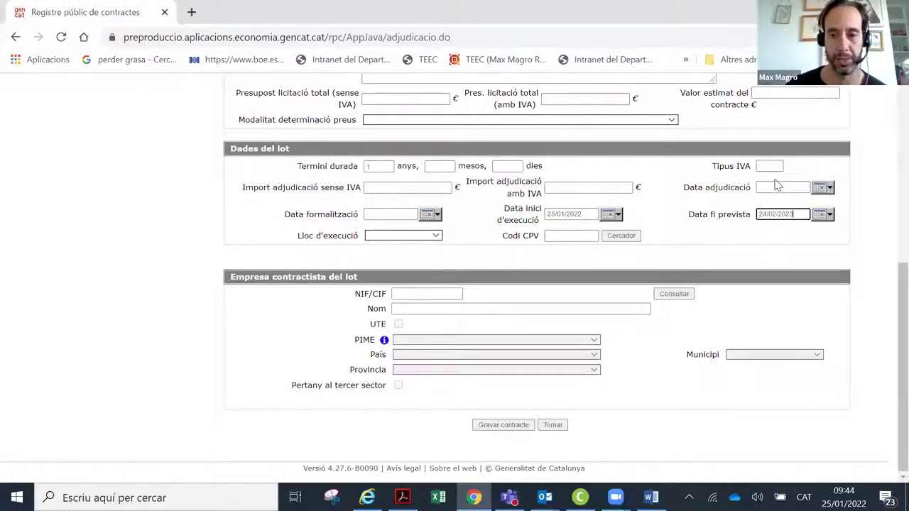
{"action": "left_click", "coordinate": [758, 241]}
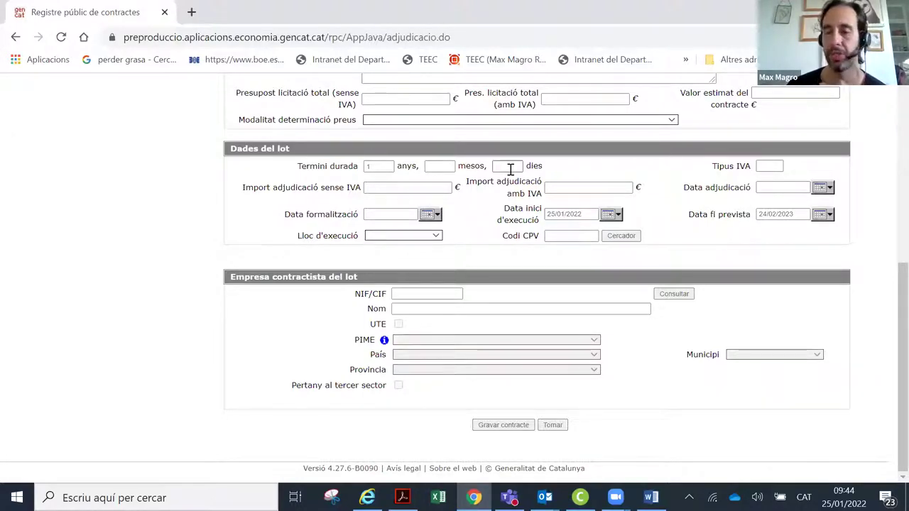
Step: Review the execution start and expected end date values
{"action": "left_click", "coordinate": [579, 214]}
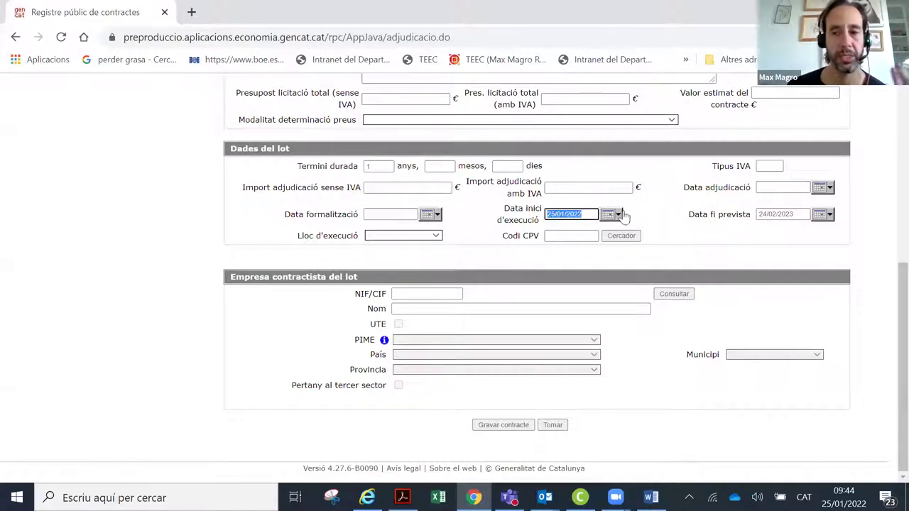
{"action": "left_click", "coordinate": [788, 214]}
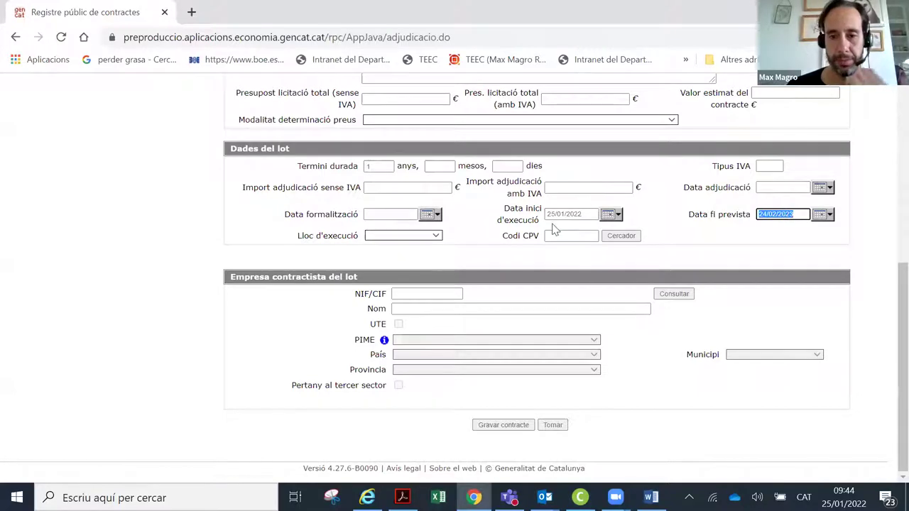
{"action": "scroll", "coordinate": [494, 215], "scroll_direction": "up", "scroll_amount": 2}
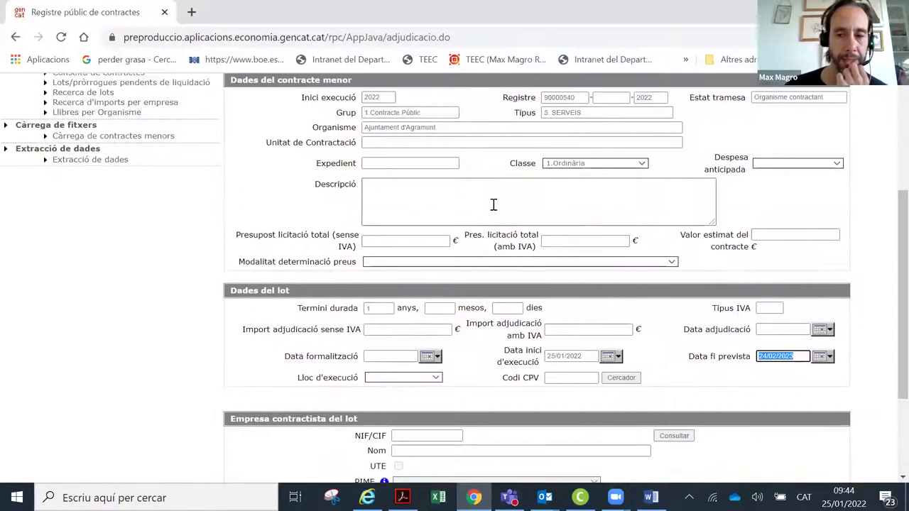
{"action": "scroll", "coordinate": [493, 204], "scroll_direction": "down", "scroll_amount": 2}
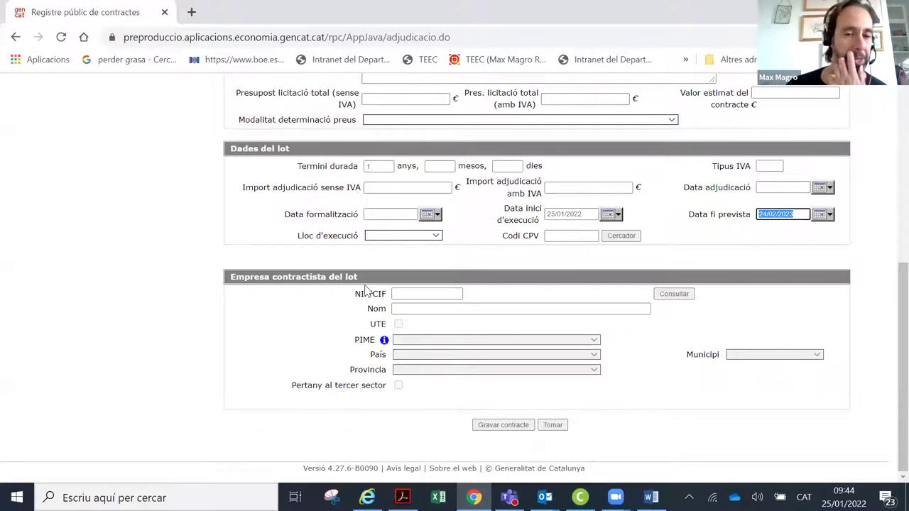
{"action": "left_click_drag", "start_coordinate": [349, 296], "coordinate": [390, 293]}
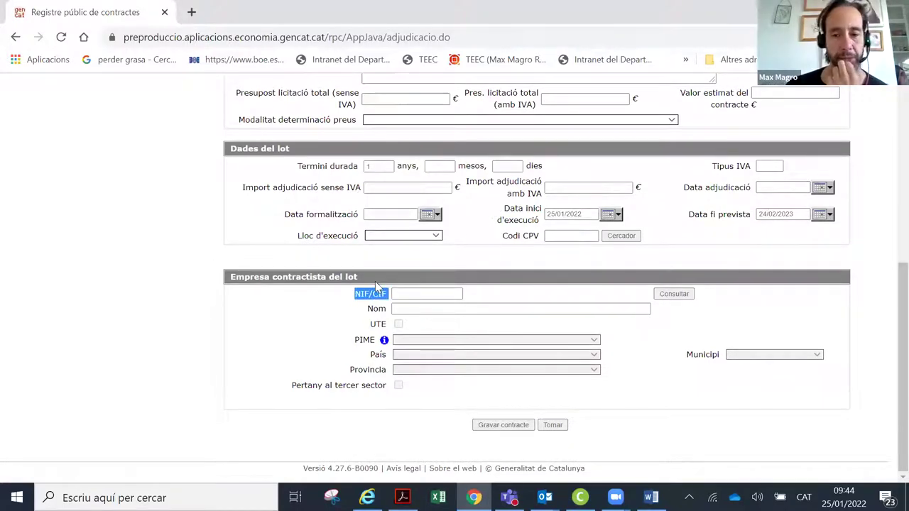
Step: Look up the contractor by a saved tax ID, then retry with a shortened ID
{"action": "left_click", "coordinate": [416, 293]}
{"action": "key", "text": "Down"}
{"action": "key", "text": "Return"}
{"action": "left_click", "coordinate": [667, 295]}
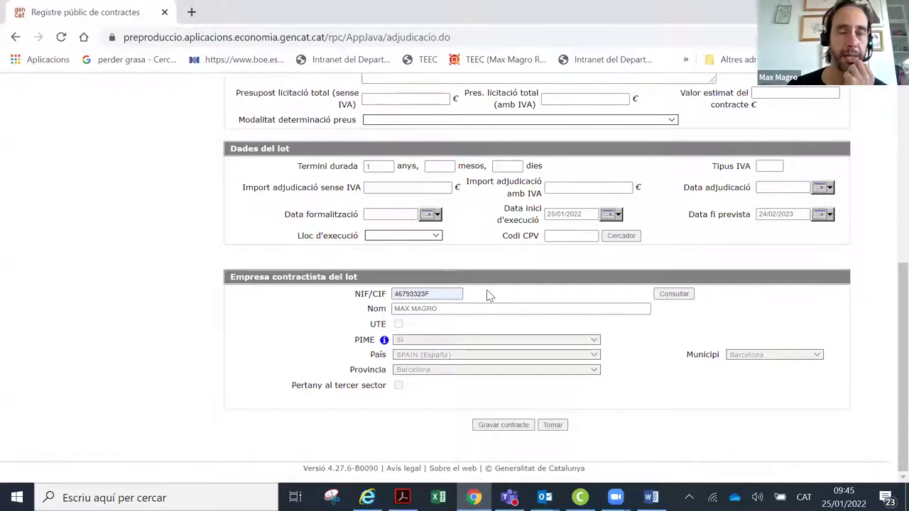
{"action": "double_click", "coordinate": [440, 294]}
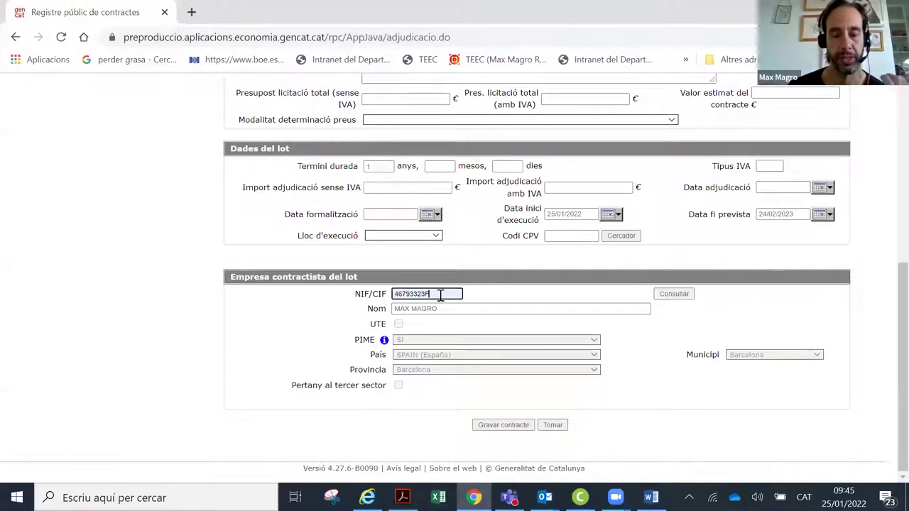
{"action": "key", "text": "BackSpace"}
{"action": "key", "text": "BackSpace"}
{"action": "key", "text": "BackSpace"}
{"action": "key", "text": "BackSpace"}
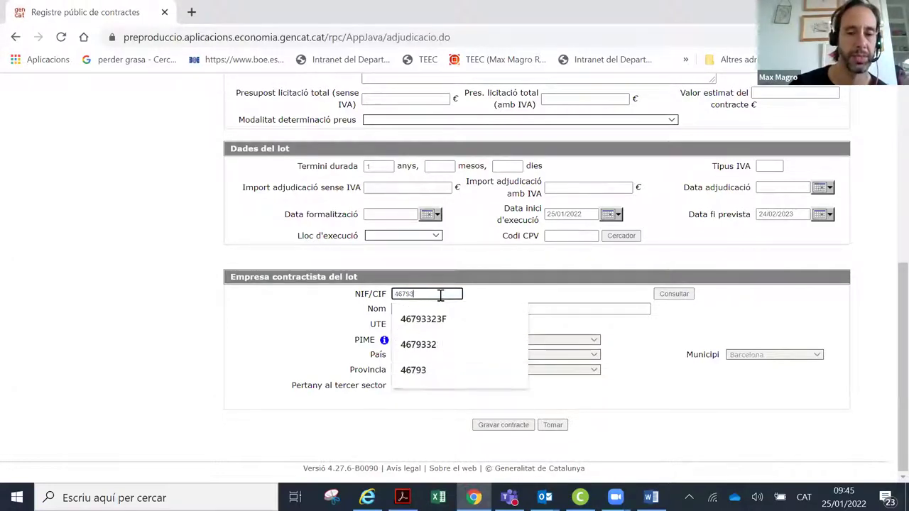
{"action": "left_click", "coordinate": [518, 297]}
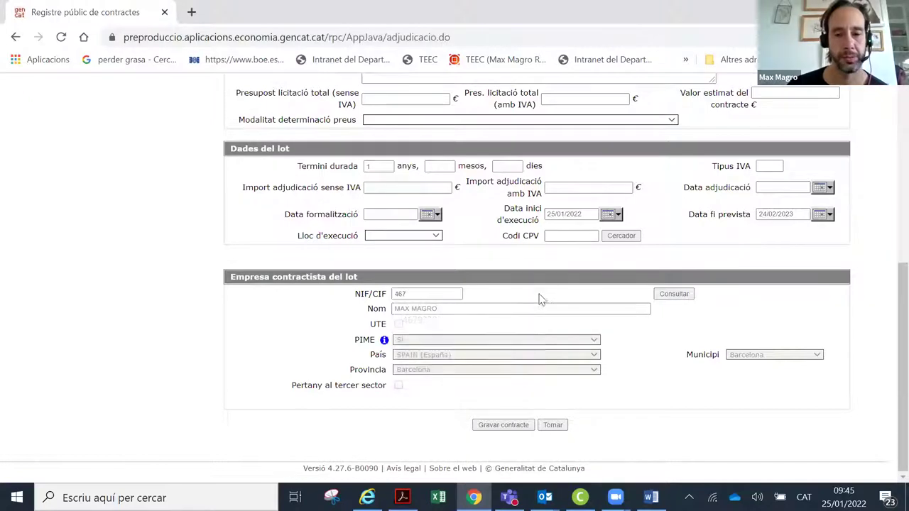
{"action": "left_click", "coordinate": [666, 294]}
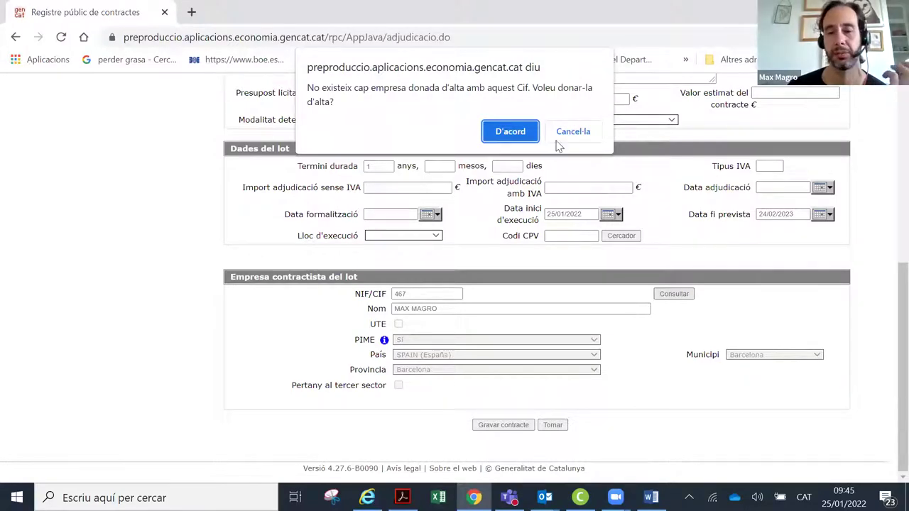
Step: Agree to register a new company, return to the form and clear the tax ID field
{"action": "left_click", "coordinate": [518, 134]}
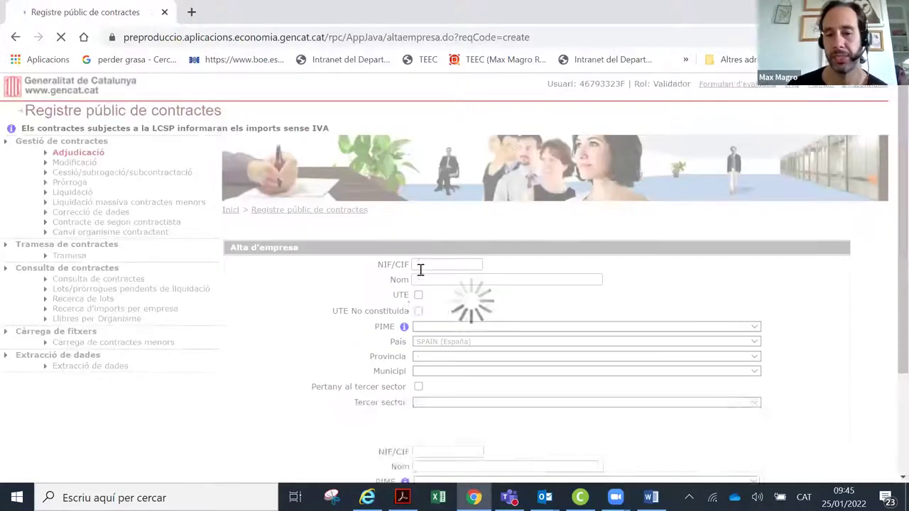
{"action": "scroll", "coordinate": [480, 306], "scroll_direction": "down", "scroll_amount": 2}
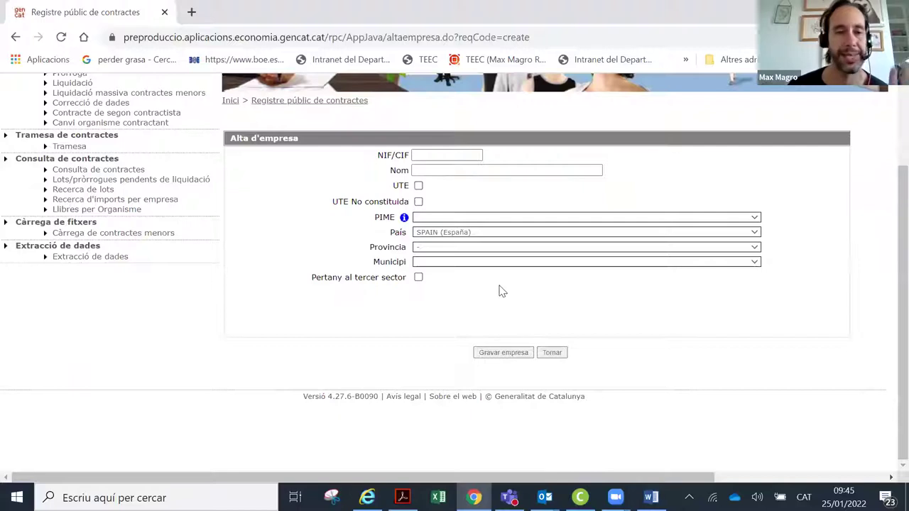
{"action": "left_click", "coordinate": [553, 353]}
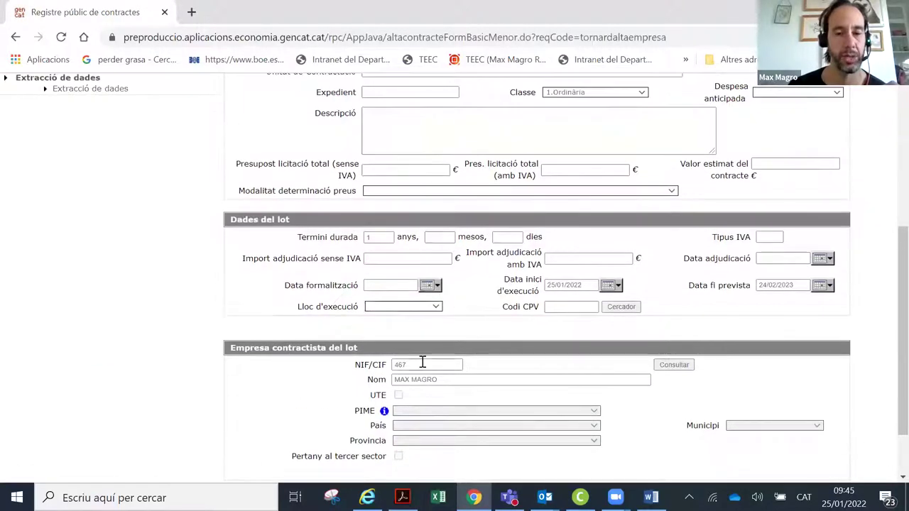
{"action": "double_click", "coordinate": [423, 363]}
{"action": "type", "text": "4"}
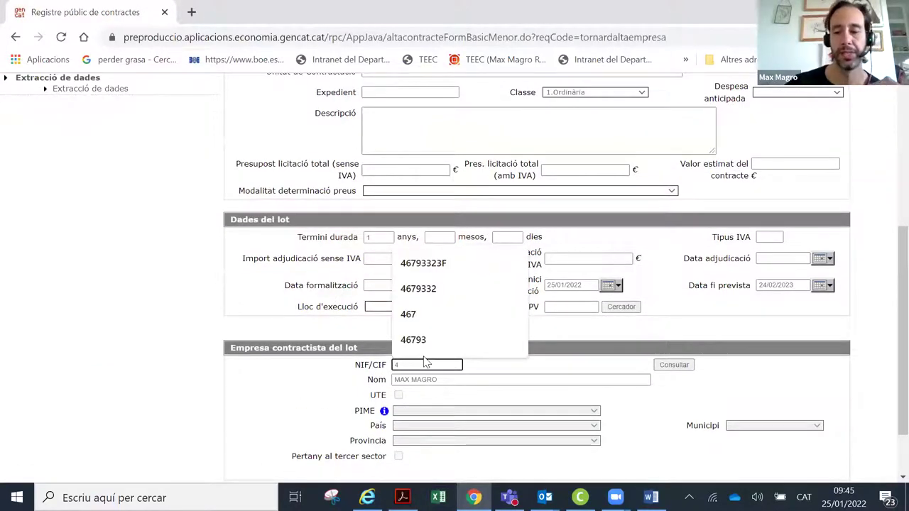
{"action": "key", "text": "BackSpace"}
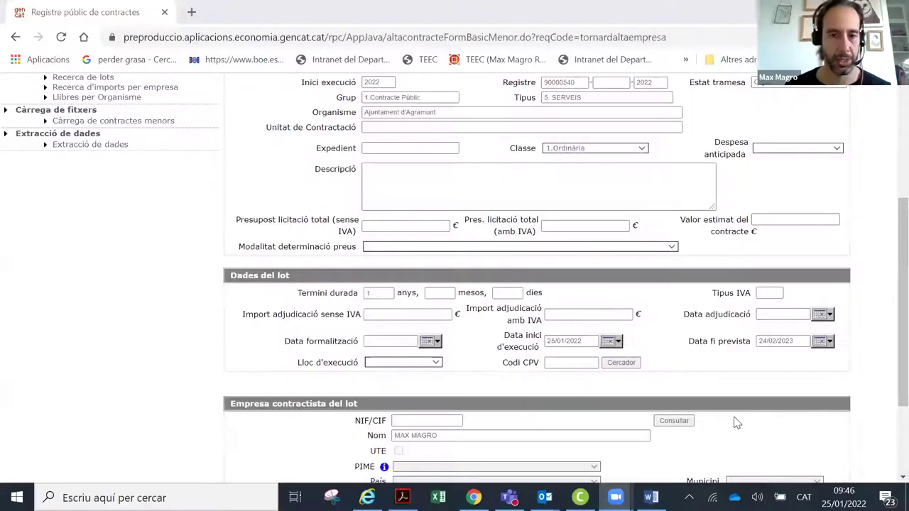
Step: Start a new contract award with group 1.Contracte Públic and type 5. SERVEIS
{"action": "scroll", "coordinate": [736, 424], "scroll_direction": "up", "scroll_amount": 3}
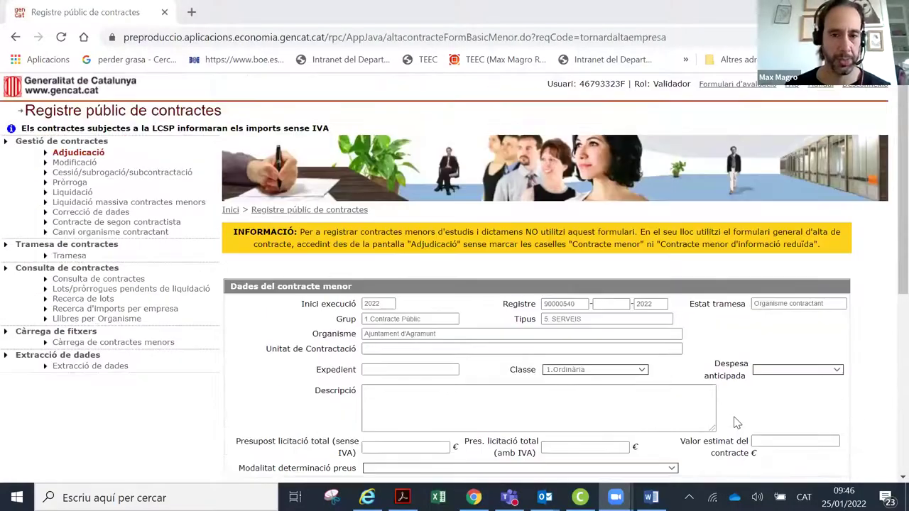
{"action": "scroll", "coordinate": [736, 423], "scroll_direction": "down", "scroll_amount": 1}
{"action": "scroll", "coordinate": [736, 423], "scroll_direction": "up", "scroll_amount": 2}
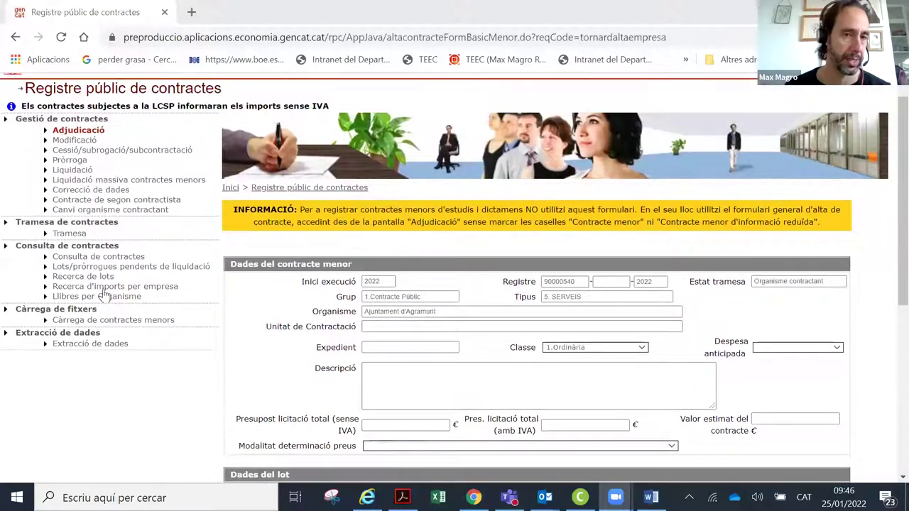
{"action": "left_click", "coordinate": [91, 155]}
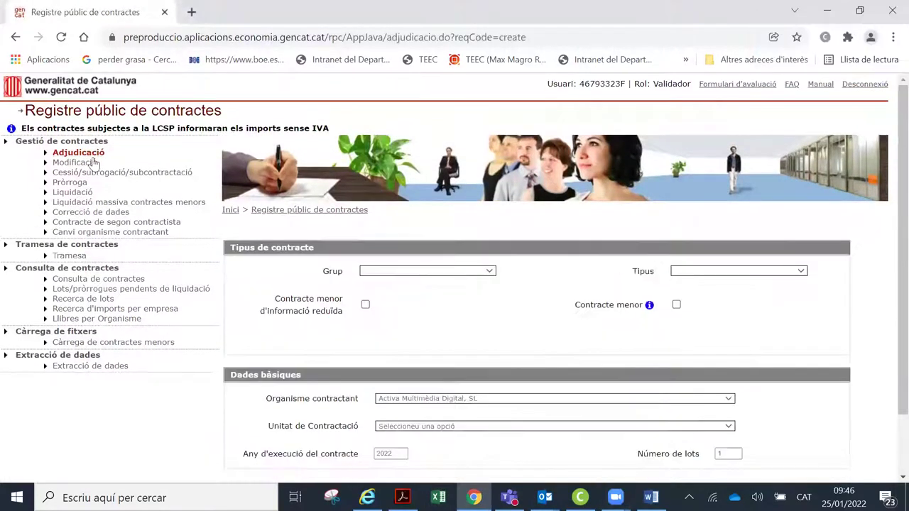
{"action": "left_click", "coordinate": [492, 271]}
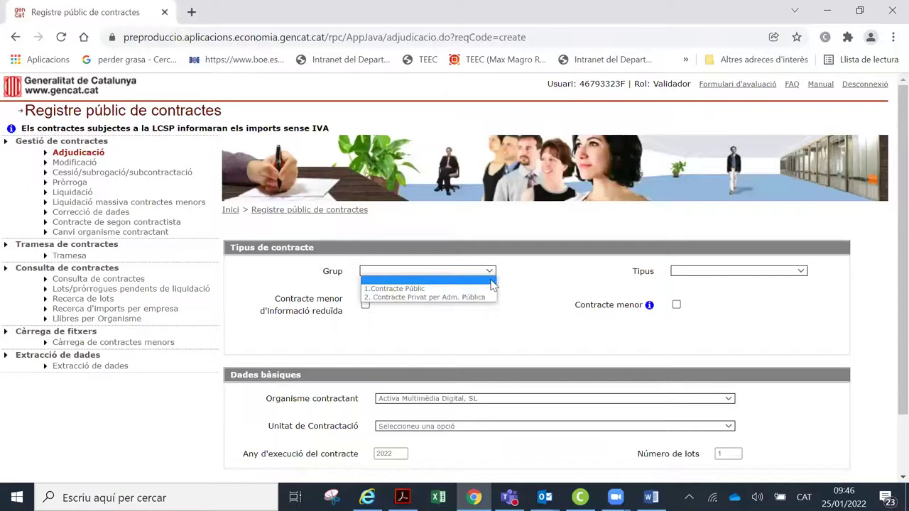
{"action": "left_click", "coordinate": [397, 286]}
{"action": "left_click", "coordinate": [760, 280]}
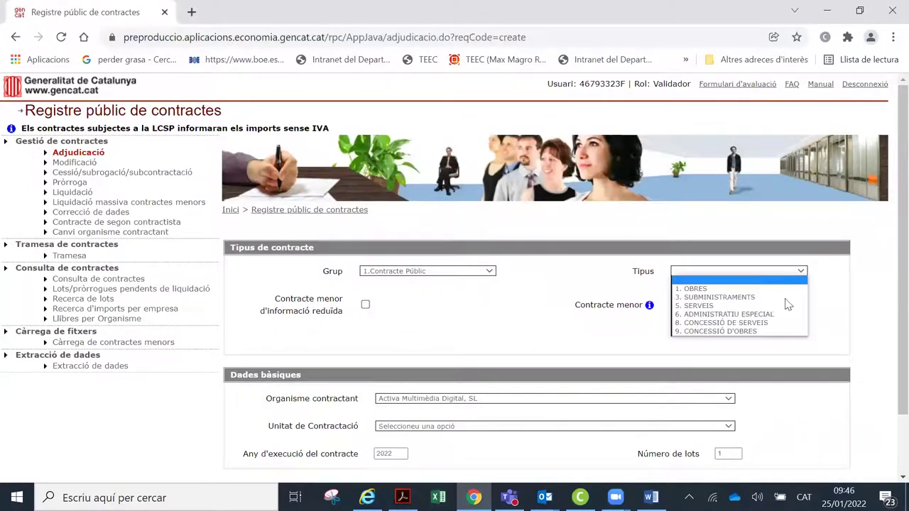
{"action": "left_click", "coordinate": [786, 305]}
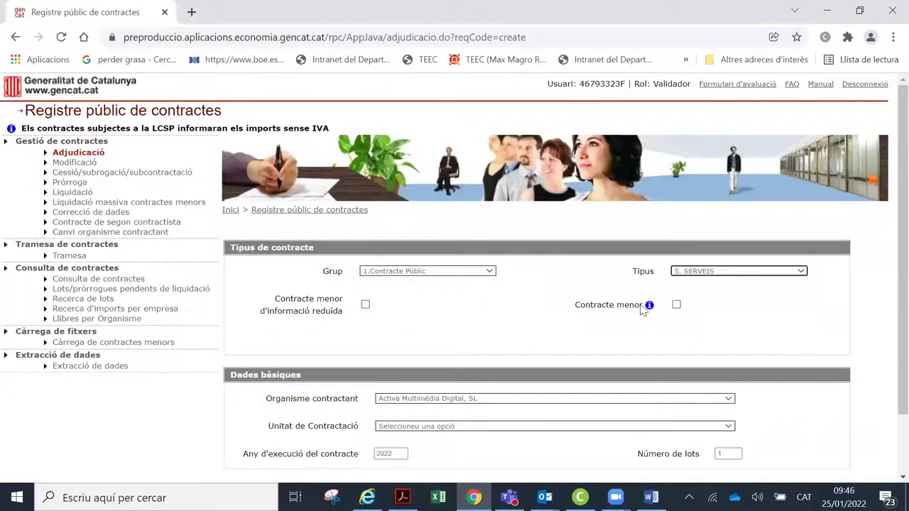
Step: Choose Ajuntament d'Agramunt as the contracting body
{"action": "left_click", "coordinate": [461, 399]}
{"action": "scroll", "coordinate": [472, 384], "scroll_direction": "down", "scroll_amount": 2}
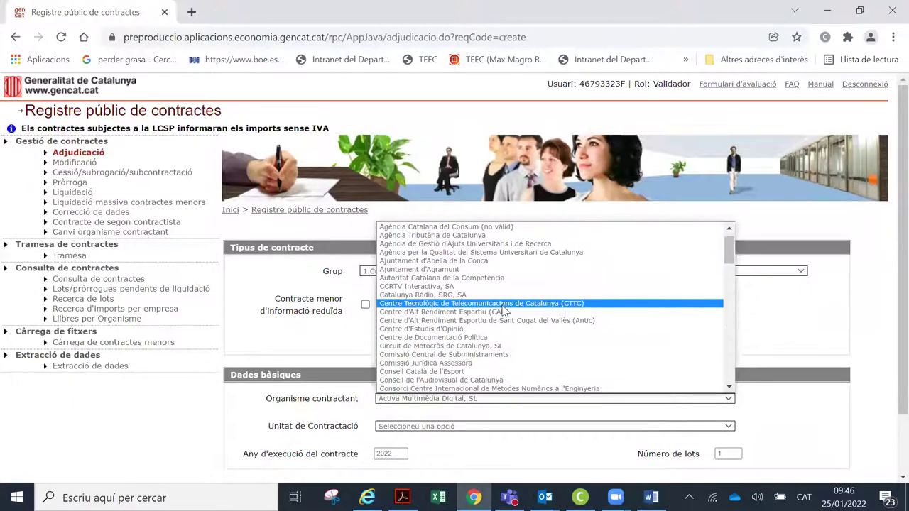
{"action": "scroll", "coordinate": [503, 311], "scroll_direction": "down", "scroll_amount": 3}
{"action": "scroll", "coordinate": [506, 305], "scroll_direction": "up", "scroll_amount": 5}
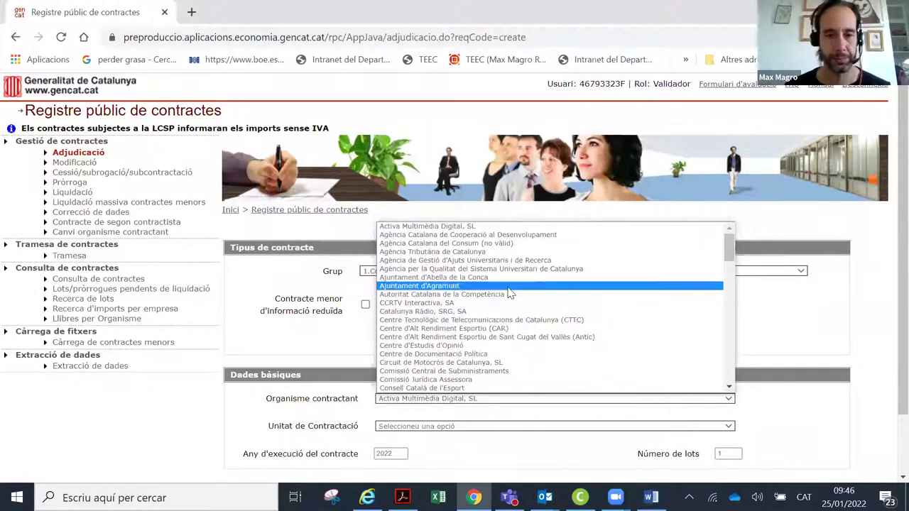
{"action": "left_click", "coordinate": [509, 287]}
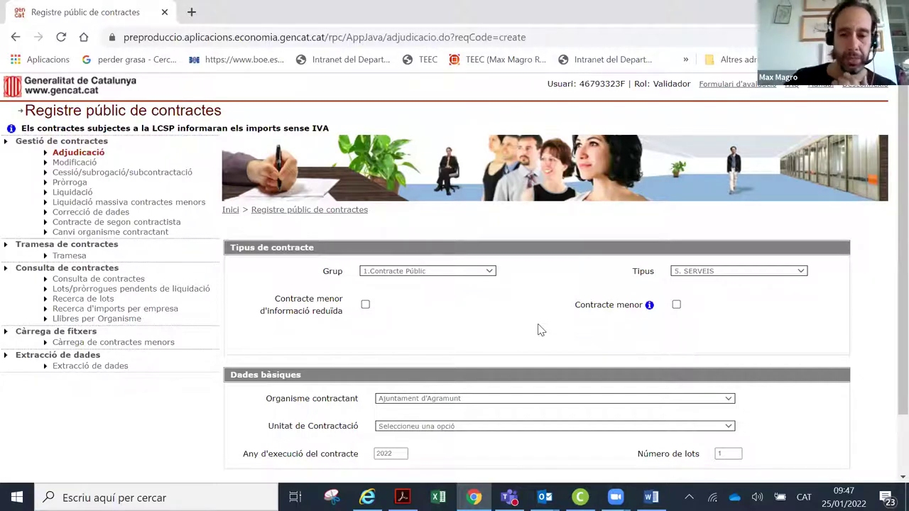
{"action": "scroll", "coordinate": [500, 345], "scroll_direction": "down", "scroll_amount": 2}
Step: Accept the basic data to open the contract form and point out Codi CPV
{"action": "left_click", "coordinate": [518, 429]}
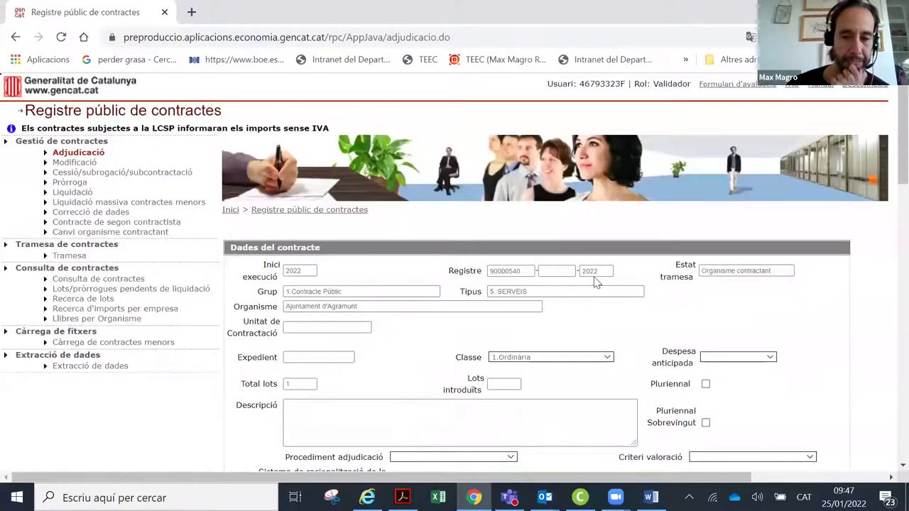
{"action": "scroll", "coordinate": [595, 283], "scroll_direction": "down", "scroll_amount": 14}
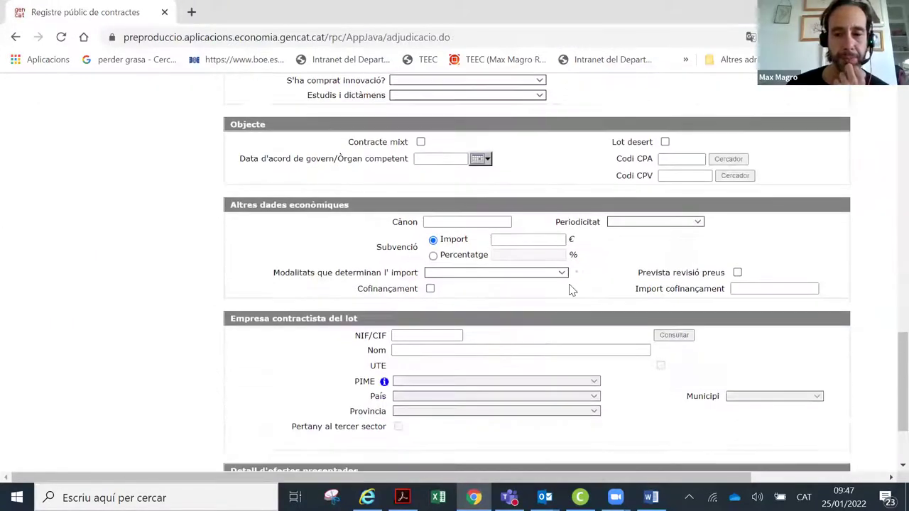
{"action": "scroll", "coordinate": [572, 289], "scroll_direction": "up", "scroll_amount": 2}
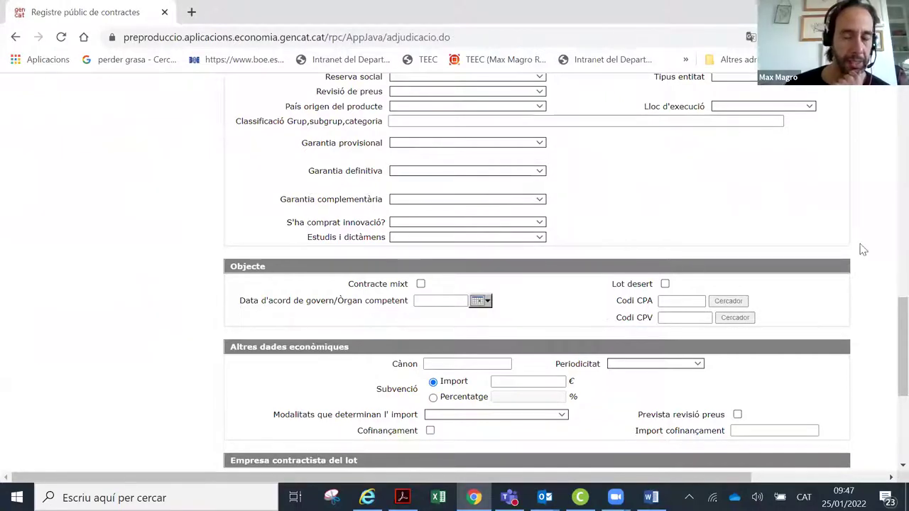
{"action": "left_click_drag", "start_coordinate": [619, 317], "coordinate": [652, 320]}
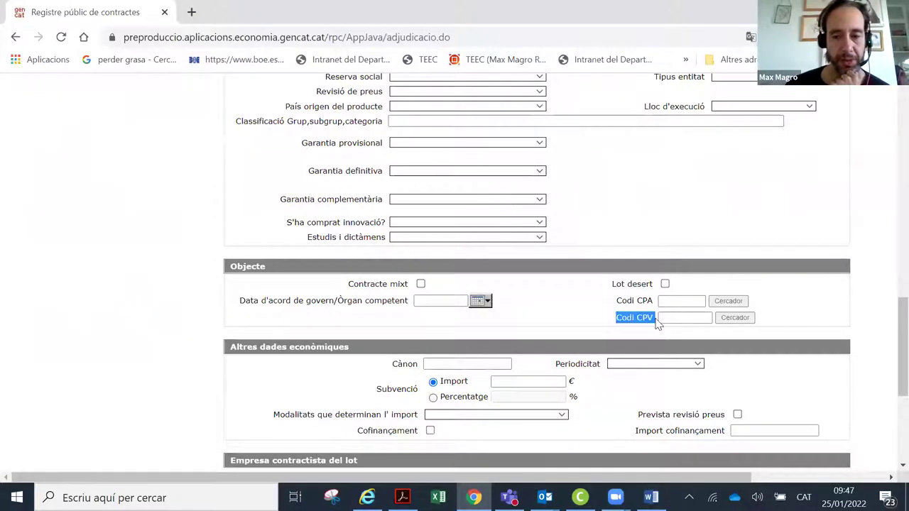
Step: Search CPV codes with the description INFORMATICA
{"action": "left_click", "coordinate": [746, 319]}
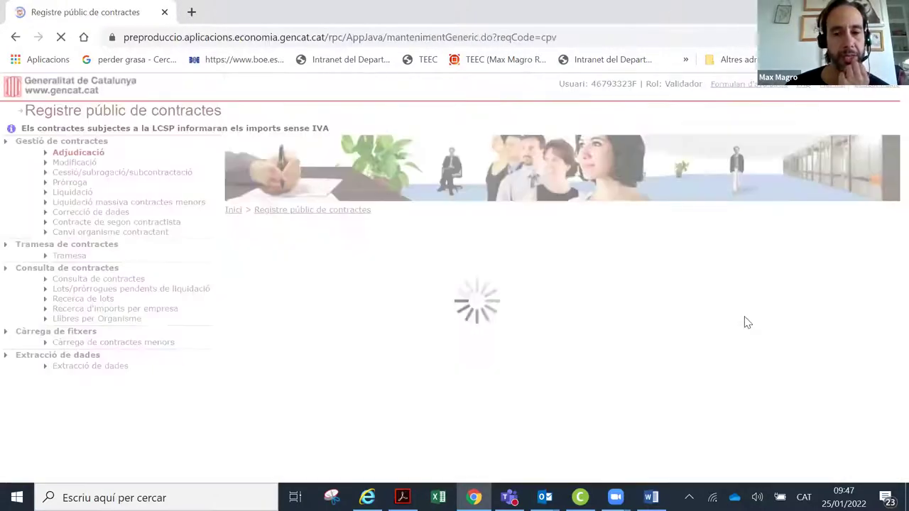
{"action": "scroll", "coordinate": [744, 316], "scroll_direction": "down", "scroll_amount": 2}
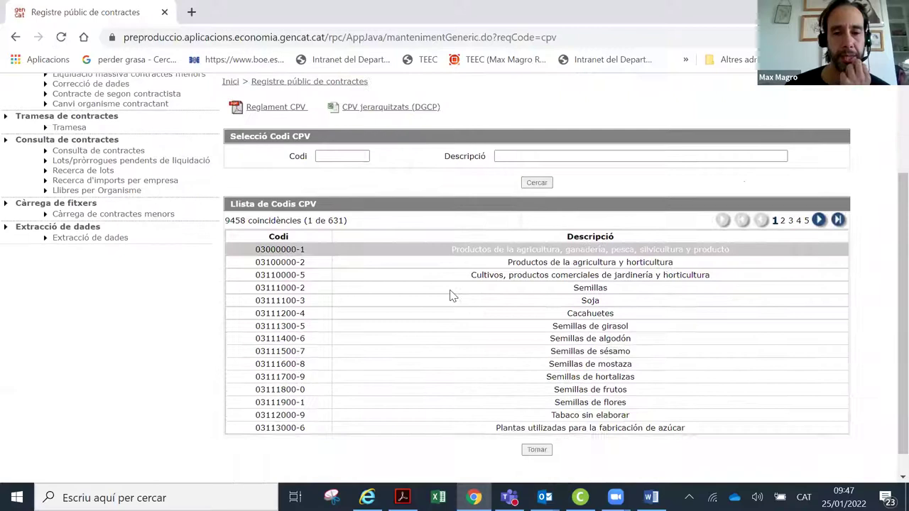
{"action": "scroll", "coordinate": [648, 266], "scroll_direction": "up", "scroll_amount": 1}
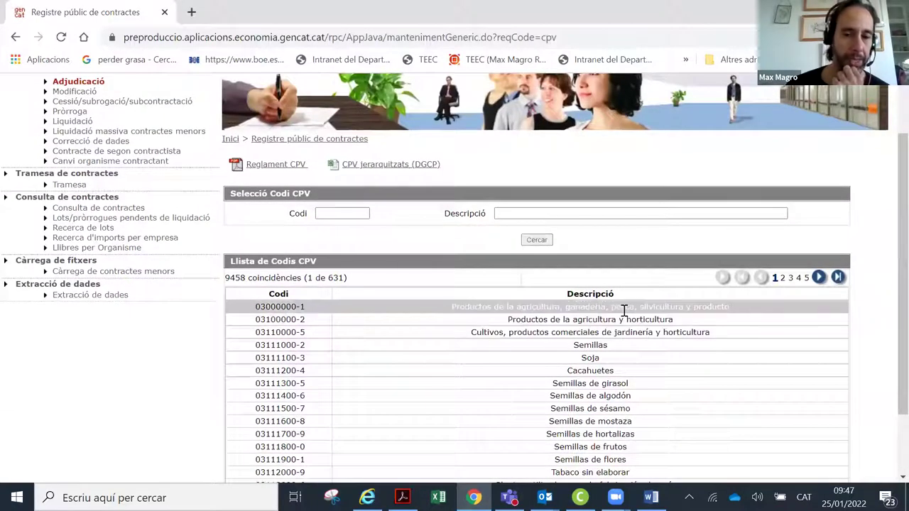
{"action": "scroll", "coordinate": [632, 305], "scroll_direction": "down", "scroll_amount": 1}
{"action": "left_click", "coordinate": [499, 142]}
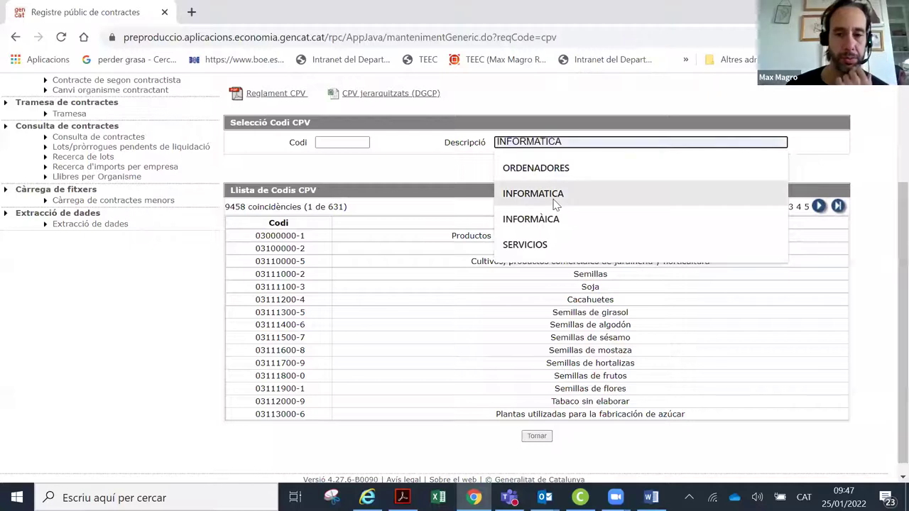
{"action": "left_click", "coordinate": [553, 199]}
{"action": "left_click", "coordinate": [542, 170]}
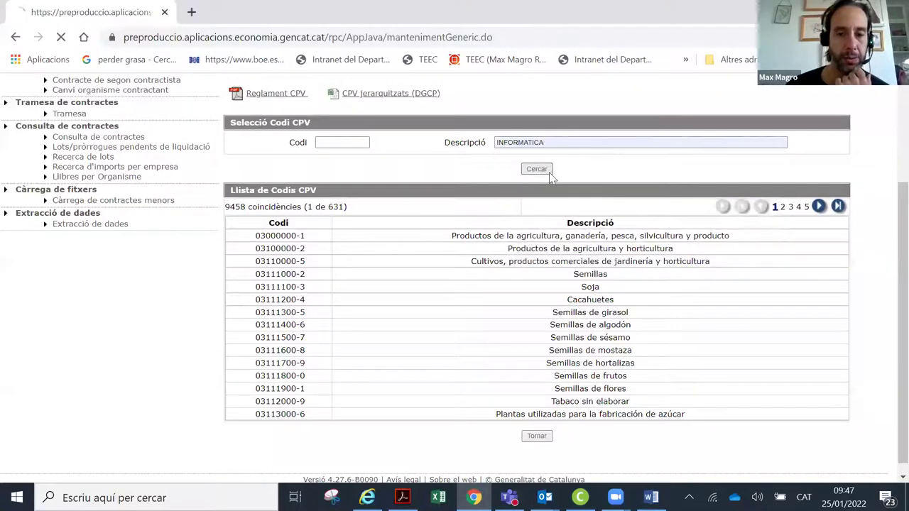
Step: Search CPV codes for ORDENADORES, review the 36 matches, and return to the form
{"action": "left_click", "coordinate": [558, 299]}
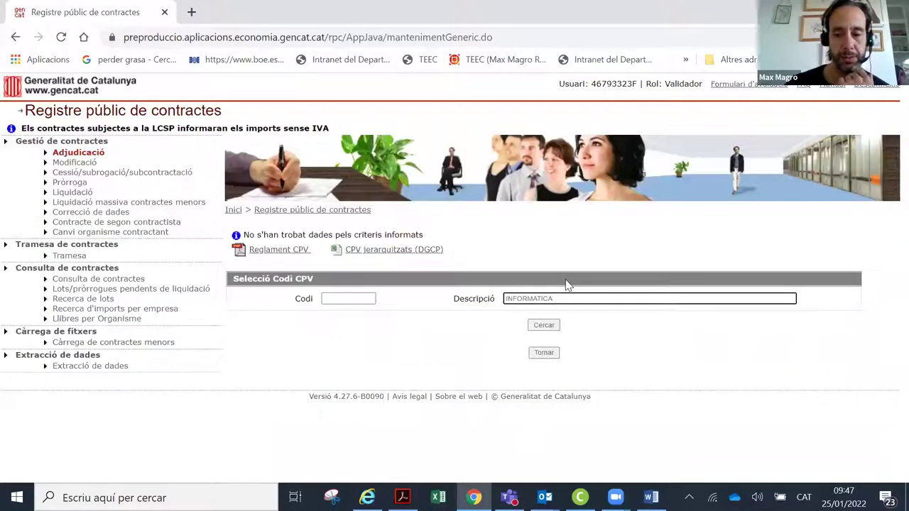
{"action": "type", "text": "ordna"}
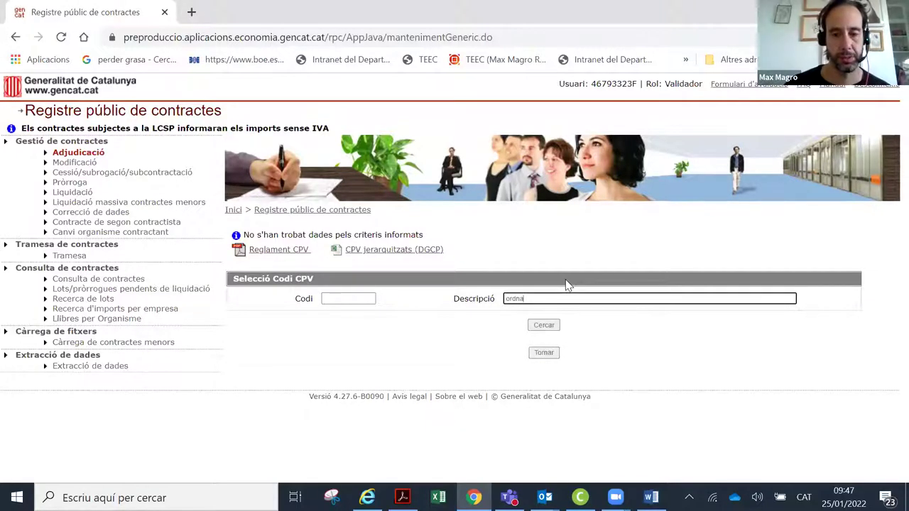
{"action": "key", "text": "BackSpace"}
{"action": "key", "text": "BackSpace"}
{"action": "type", "text": "en"}
{"action": "key", "text": "Down"}
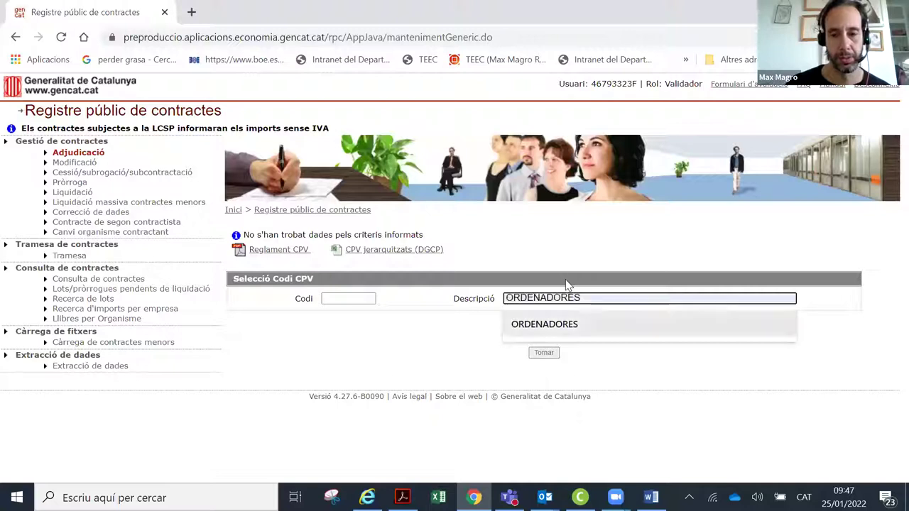
{"action": "key", "text": "Return"}
{"action": "left_click", "coordinate": [553, 327]}
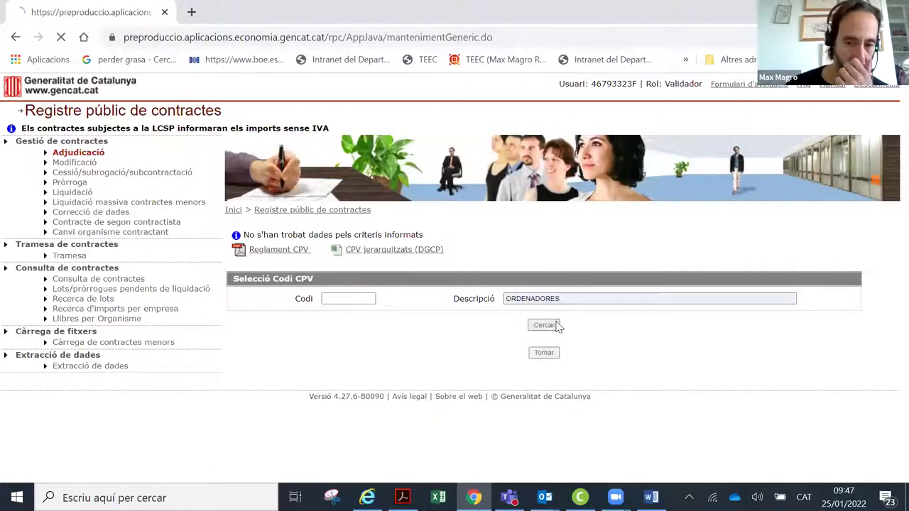
{"action": "scroll", "coordinate": [337, 277], "scroll_direction": "down", "scroll_amount": 1}
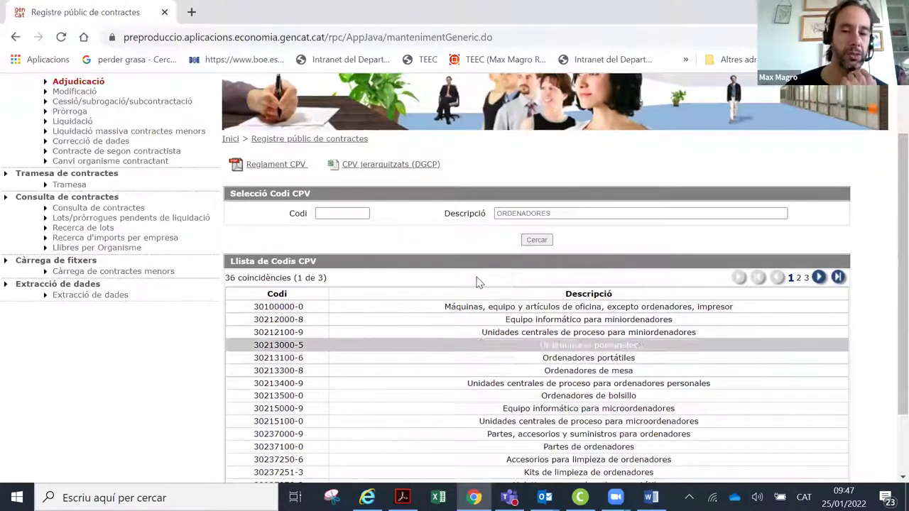
{"action": "scroll", "coordinate": [438, 361], "scroll_direction": "down", "scroll_amount": 1}
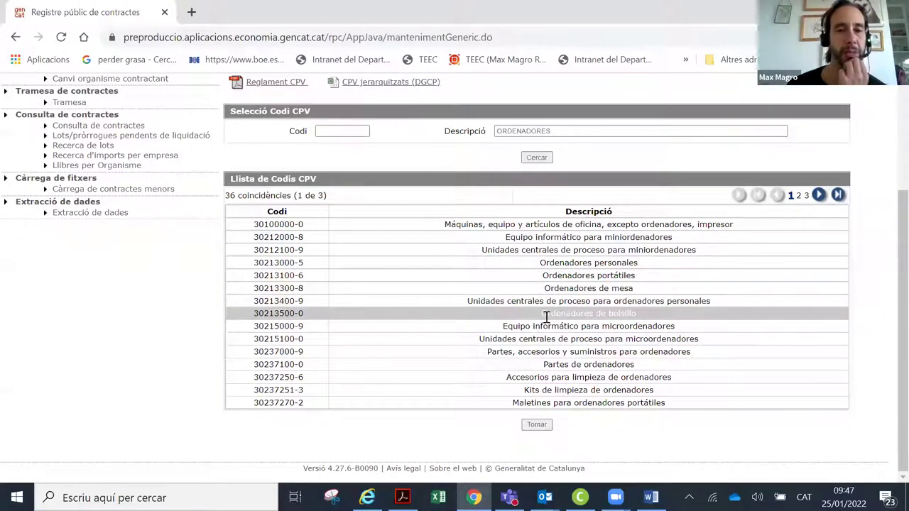
{"action": "scroll", "coordinate": [547, 317], "scroll_direction": "up", "scroll_amount": 3}
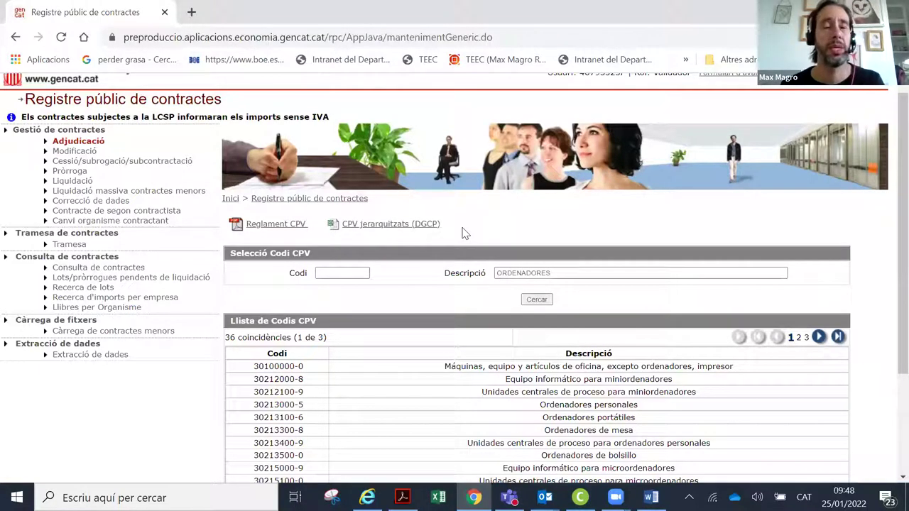
{"action": "scroll", "coordinate": [483, 219], "scroll_direction": "down", "scroll_amount": 2}
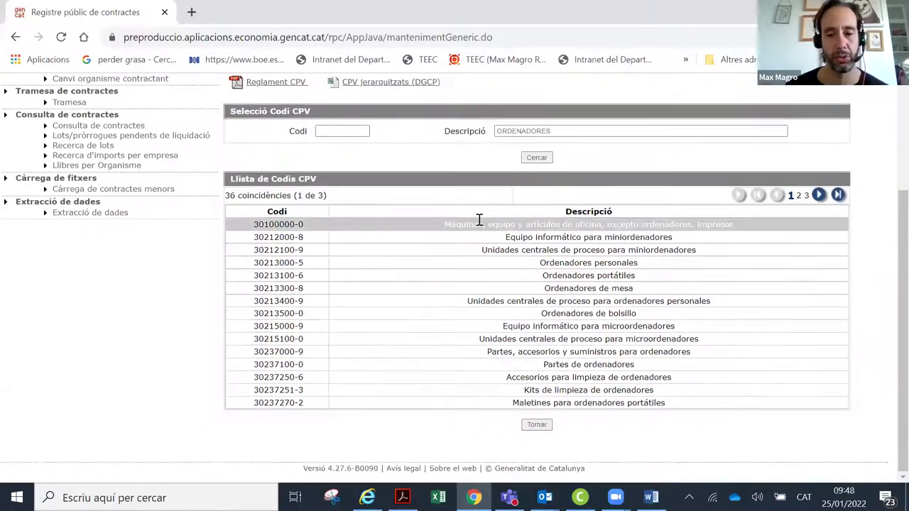
{"action": "left_click", "coordinate": [543, 426]}
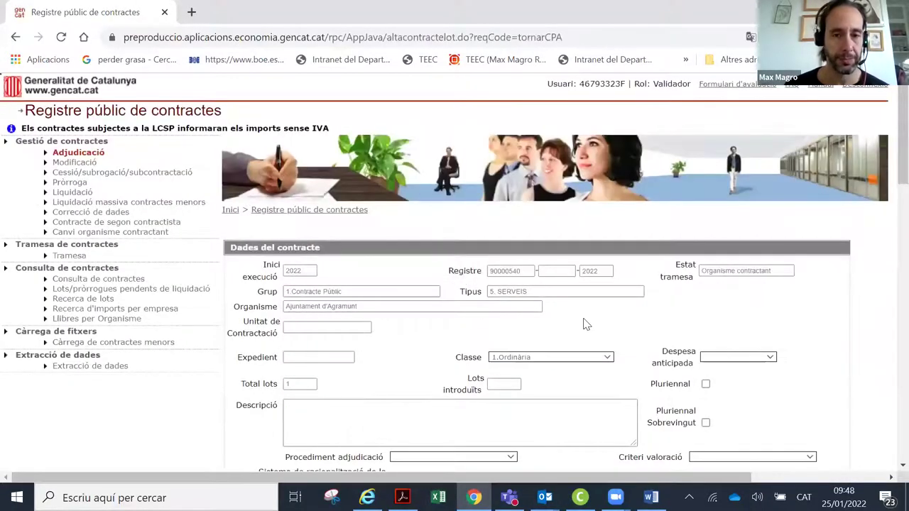
{"action": "scroll", "coordinate": [586, 324], "scroll_direction": "down", "scroll_amount": 1}
{"action": "scroll", "coordinate": [455, 309], "scroll_direction": "down", "scroll_amount": 2}
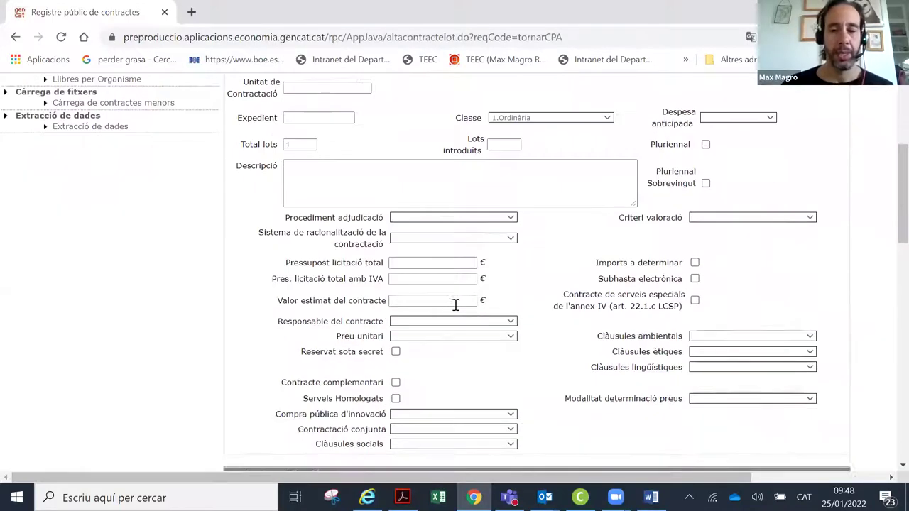
{"action": "scroll", "coordinate": [455, 307], "scroll_direction": "up", "scroll_amount": 3}
{"action": "scroll", "coordinate": [442, 299], "scroll_direction": "down", "scroll_amount": 1}
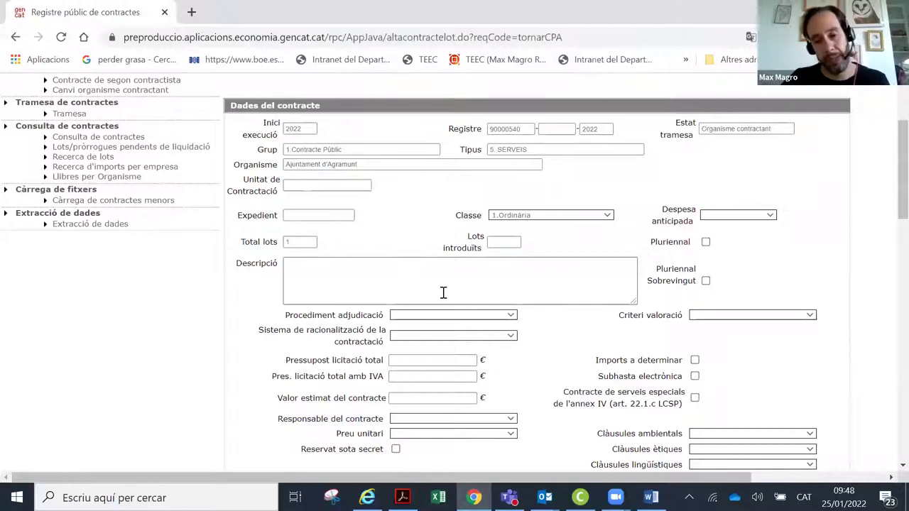
{"action": "scroll", "coordinate": [252, 320], "scroll_direction": "down", "scroll_amount": 5}
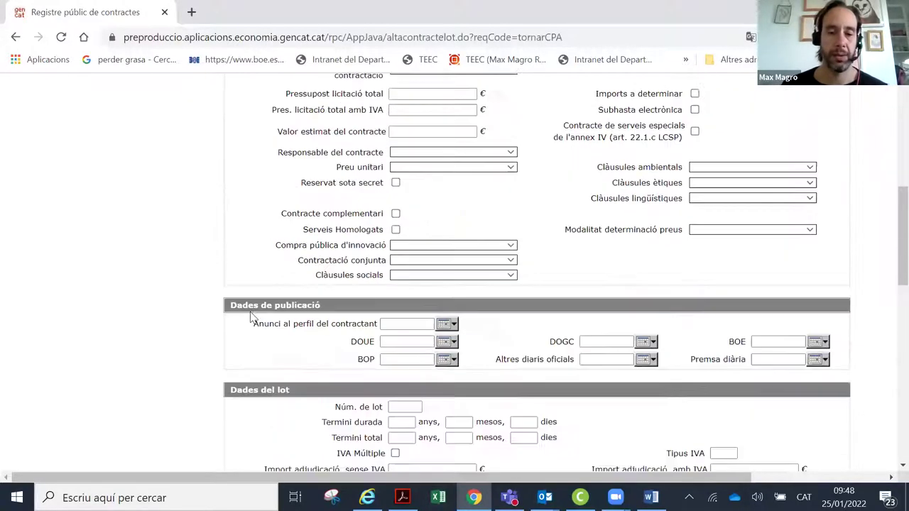
{"action": "scroll", "coordinate": [340, 281], "scroll_direction": "down", "scroll_amount": 7}
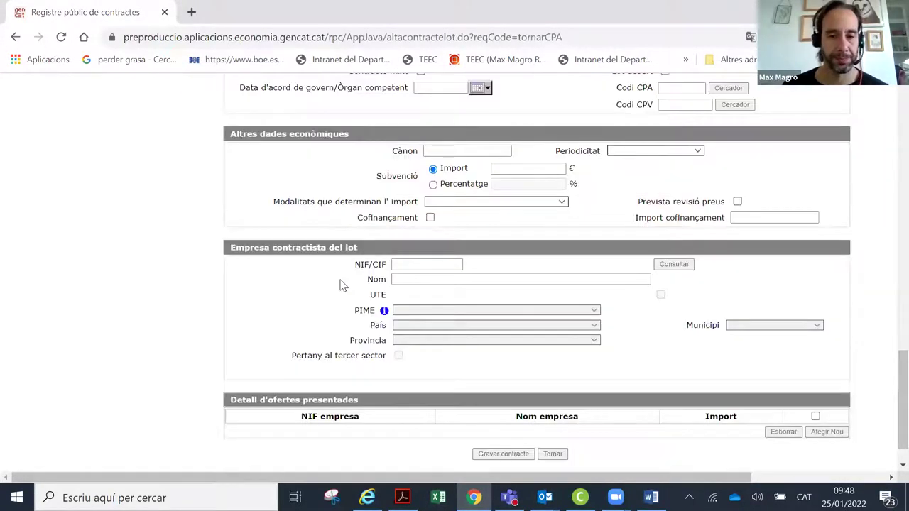
{"action": "scroll", "coordinate": [352, 283], "scroll_direction": "up", "scroll_amount": 5}
{"action": "scroll", "coordinate": [357, 282], "scroll_direction": "up", "scroll_amount": 7}
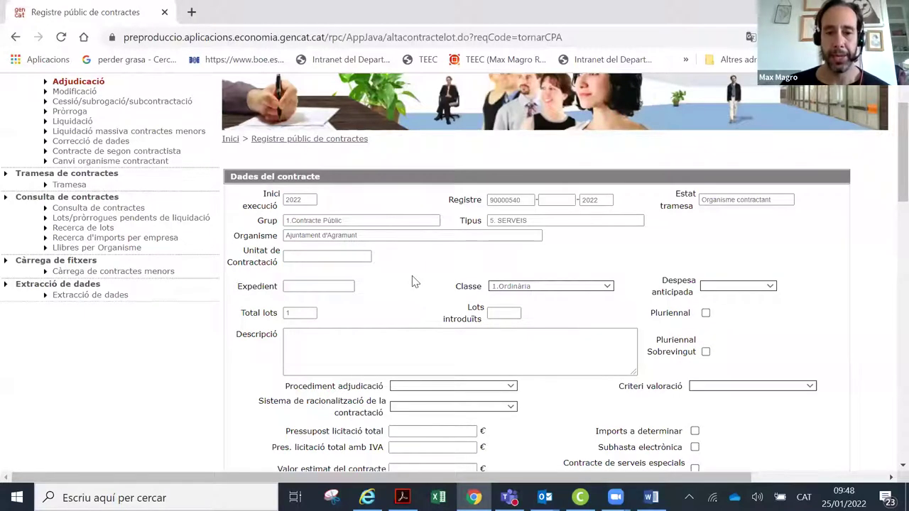
{"action": "scroll", "coordinate": [415, 282], "scroll_direction": "down", "scroll_amount": 1}
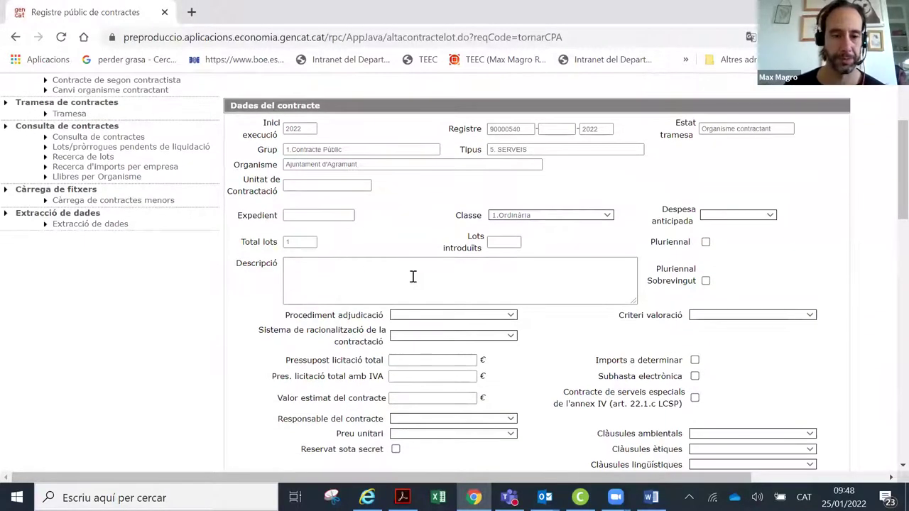
{"action": "scroll", "coordinate": [468, 231], "scroll_direction": "down", "scroll_amount": 1}
{"action": "scroll", "coordinate": [463, 229], "scroll_direction": "down", "scroll_amount": 3}
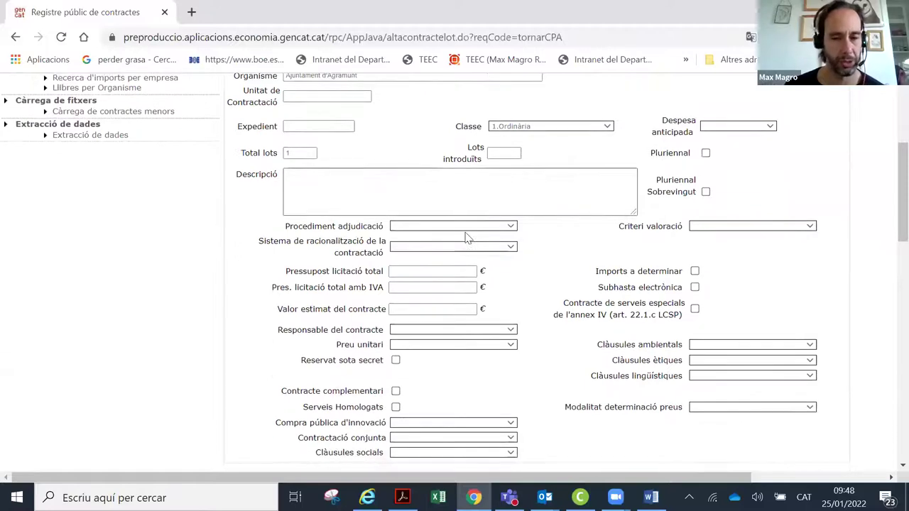
{"action": "scroll", "coordinate": [459, 235], "scroll_direction": "up", "scroll_amount": 2}
{"action": "scroll", "coordinate": [458, 235], "scroll_direction": "up", "scroll_amount": 1}
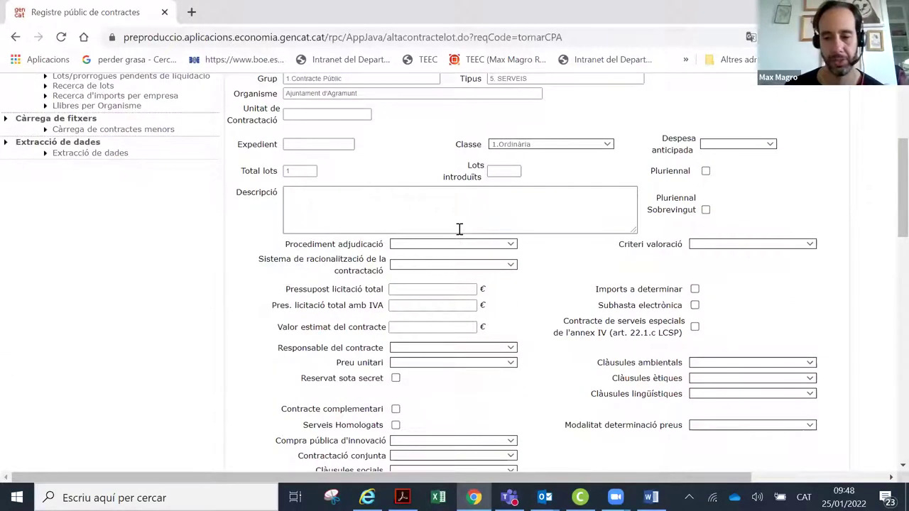
{"action": "scroll", "coordinate": [458, 232], "scroll_direction": "up", "scroll_amount": 1}
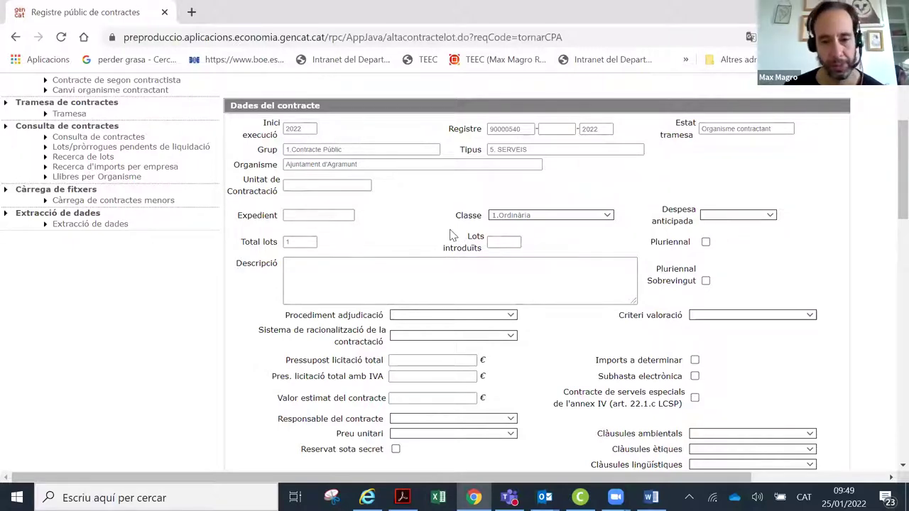
{"action": "left_click", "coordinate": [502, 242]}
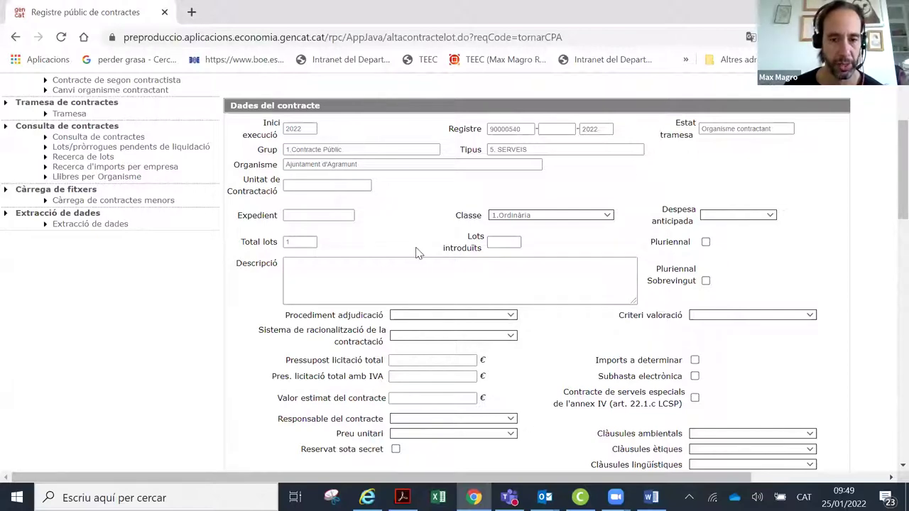
{"action": "scroll", "coordinate": [419, 253], "scroll_direction": "down", "scroll_amount": 1}
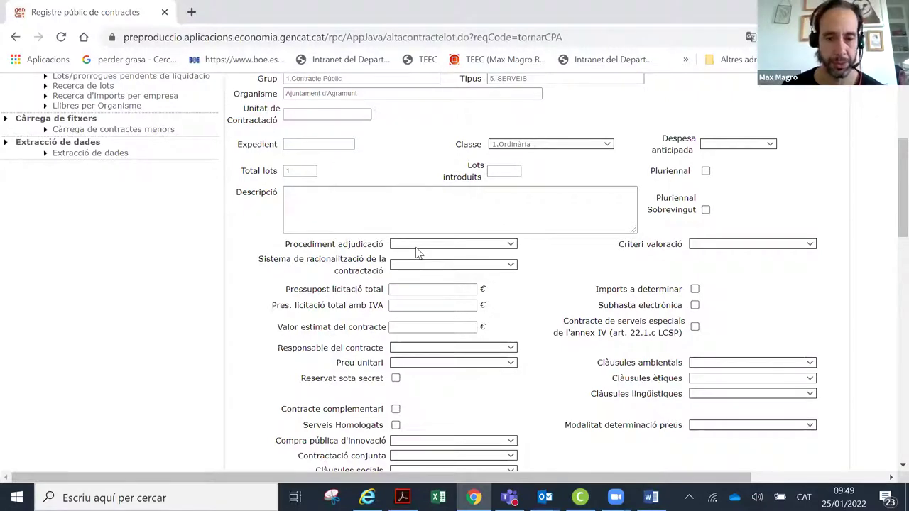
{"action": "scroll", "coordinate": [418, 253], "scroll_direction": "up", "scroll_amount": 1}
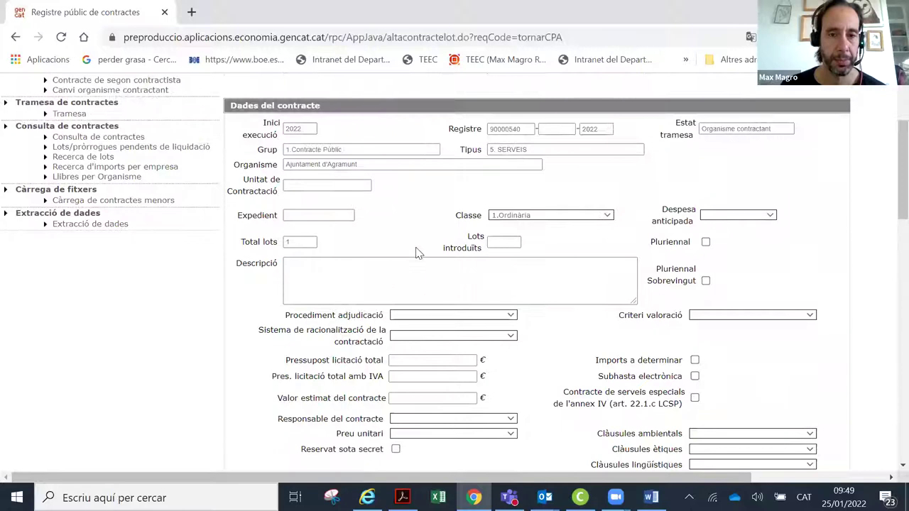
{"action": "left_click_drag", "start_coordinate": [282, 133], "coordinate": [744, 170]}
{"action": "left_click", "coordinate": [744, 170]}
{"action": "left_click", "coordinate": [308, 128]}
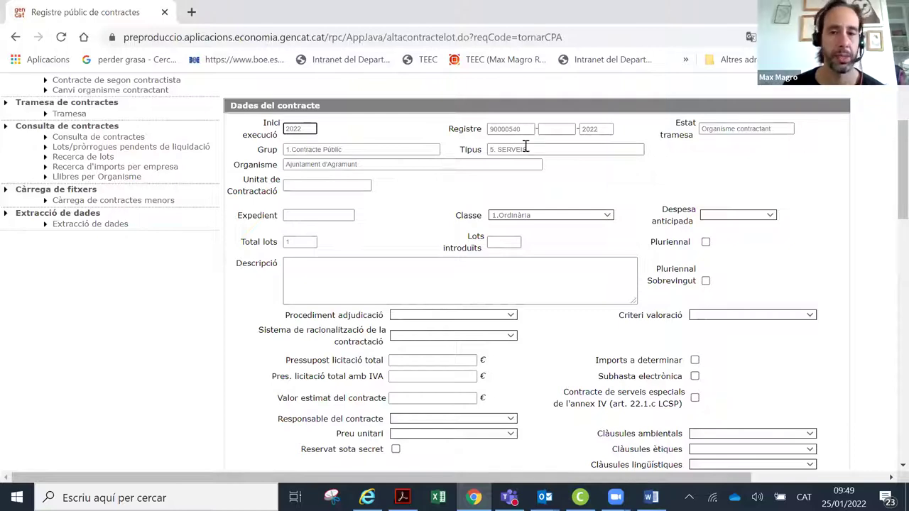
{"action": "triple_click", "coordinate": [459, 165]}
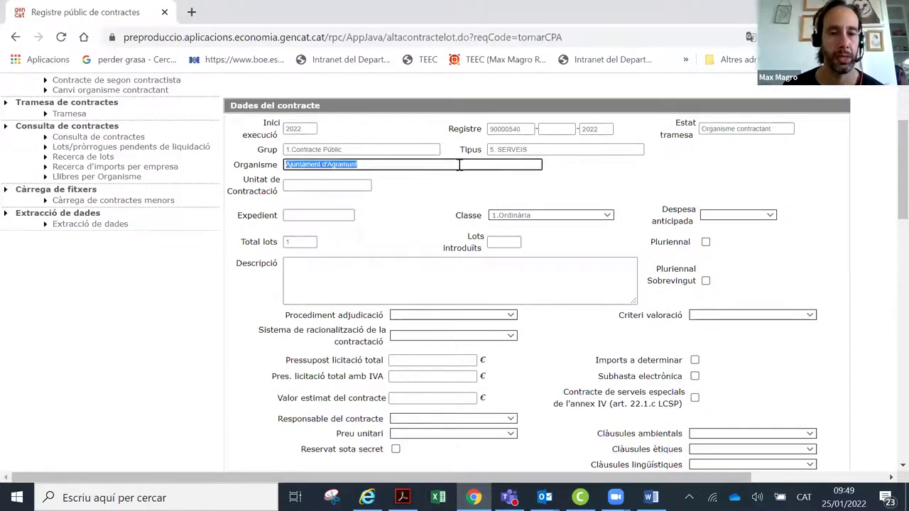
{"action": "left_click_drag", "start_coordinate": [481, 128], "coordinate": [614, 129]}
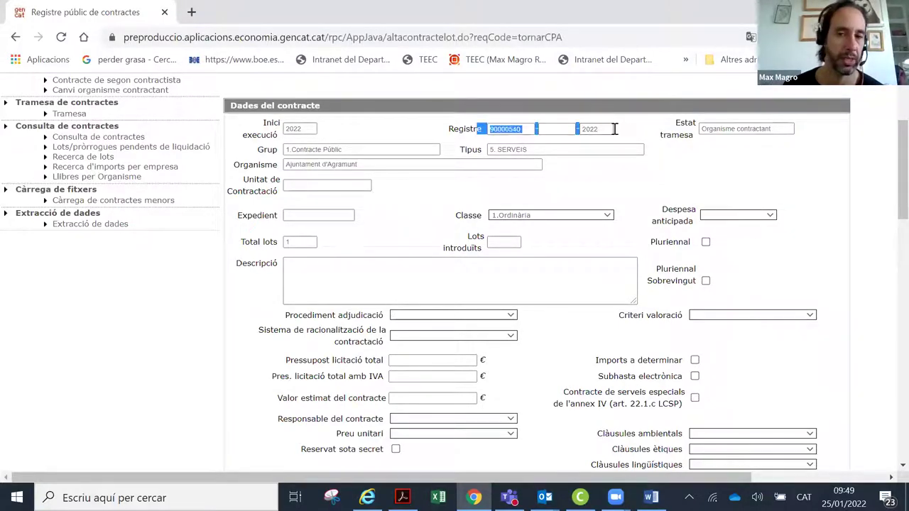
{"action": "left_click", "coordinate": [545, 129]}
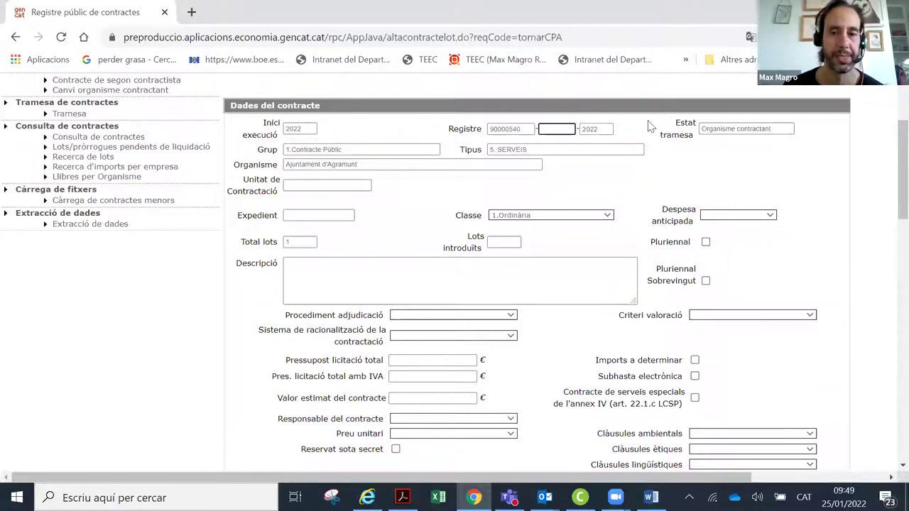
{"action": "left_click_drag", "start_coordinate": [772, 129], "coordinate": [664, 132]}
{"action": "left_click", "coordinate": [735, 156]}
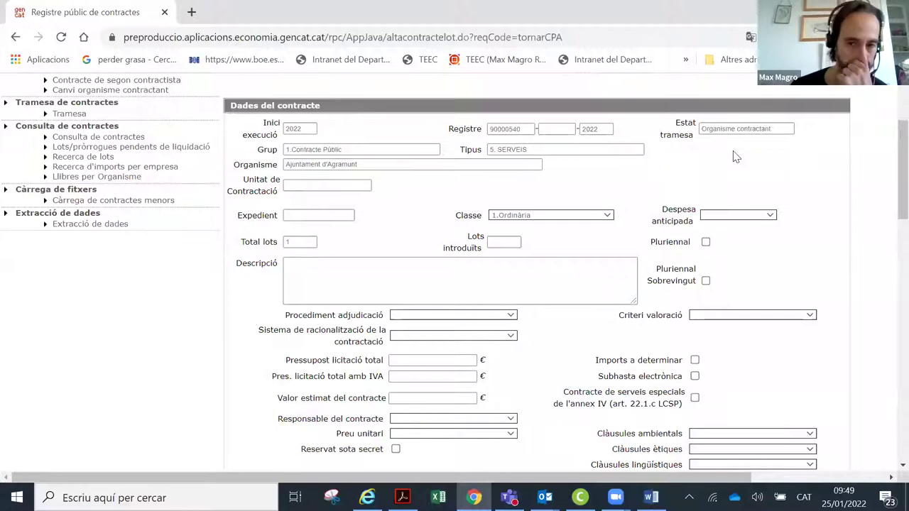
{"action": "scroll", "coordinate": [690, 152], "scroll_direction": "down", "scroll_amount": 1}
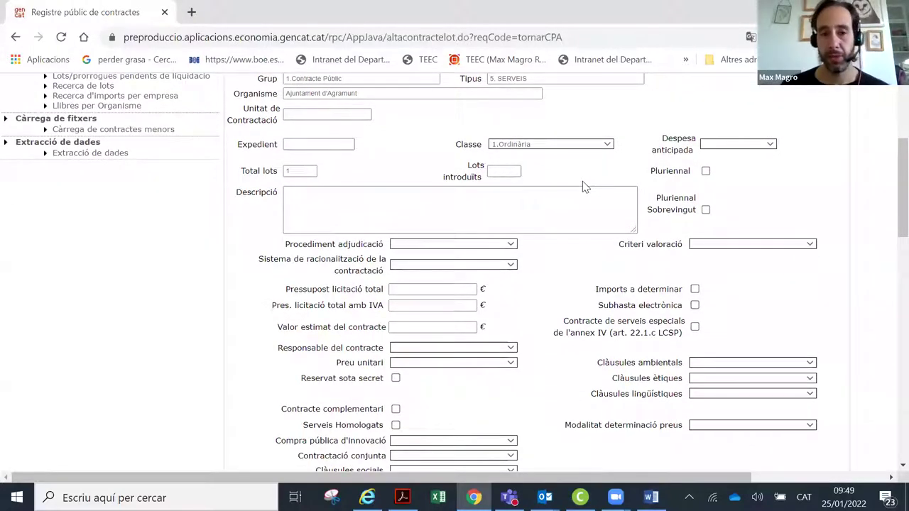
Step: Keep Classe at 1.Ordinària and check the Total lots value 1
{"action": "left_click", "coordinate": [344, 198]}
{"action": "left_click", "coordinate": [338, 143]}
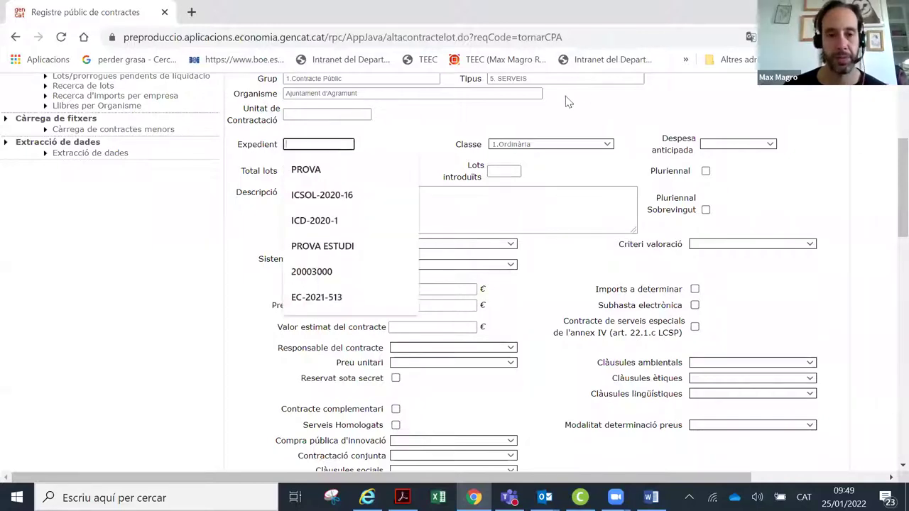
{"action": "left_click", "coordinate": [604, 144]}
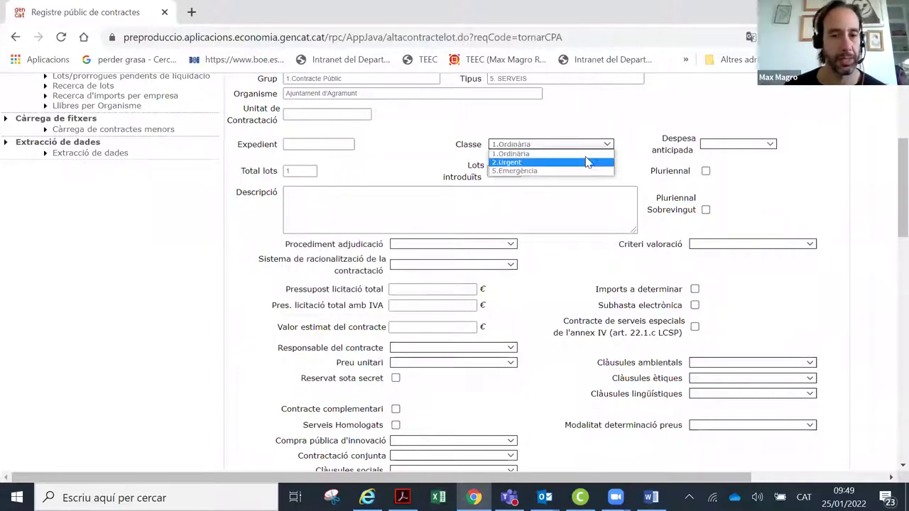
{"action": "left_click", "coordinate": [587, 152]}
{"action": "scroll", "coordinate": [724, 142], "scroll_direction": "down", "scroll_amount": 1}
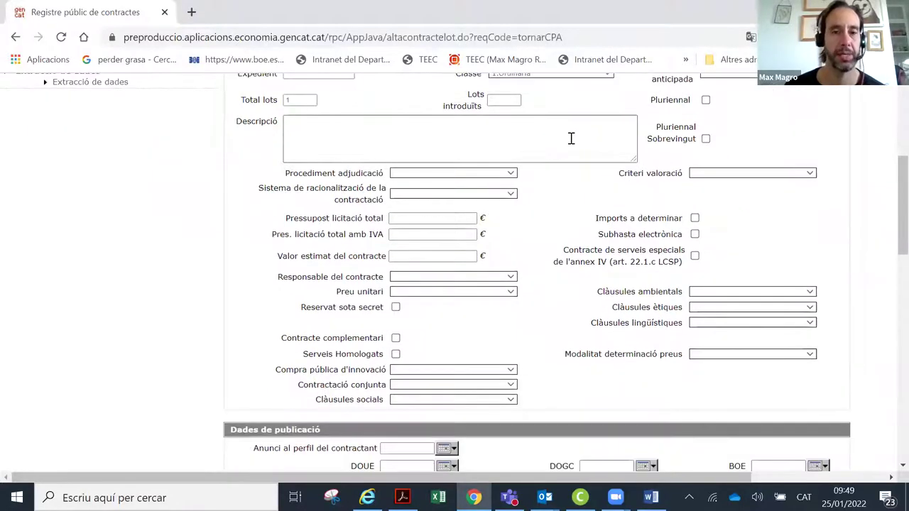
{"action": "scroll", "coordinate": [562, 137], "scroll_direction": "up", "scroll_amount": 1}
{"action": "double_click", "coordinate": [307, 171]}
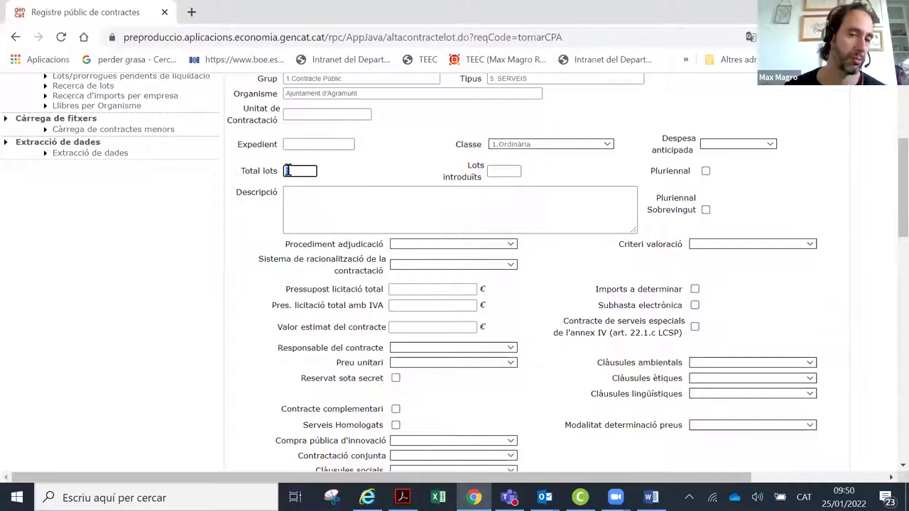
{"action": "left_click", "coordinate": [503, 174]}
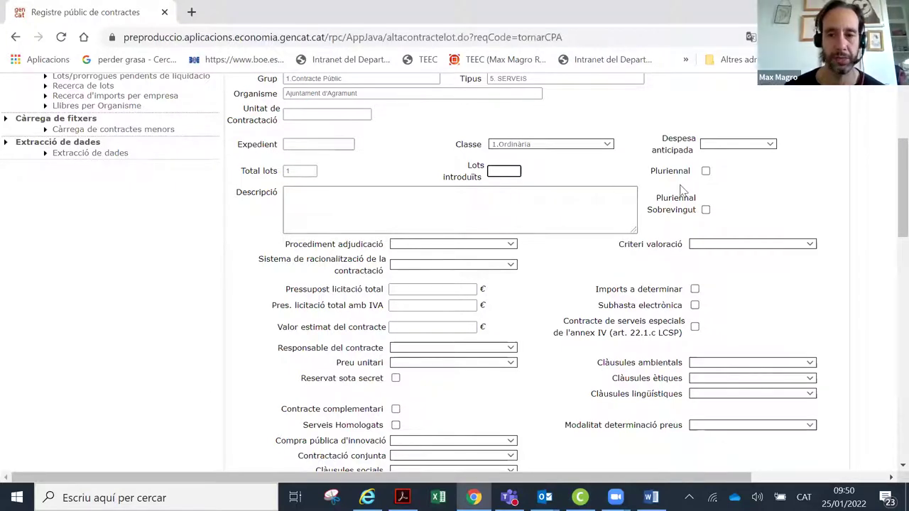
Step: Try the Pluriennal and Pluriennal Sobrevingut boxes, ending with only Pluriennal ticked
{"action": "left_click", "coordinate": [705, 171]}
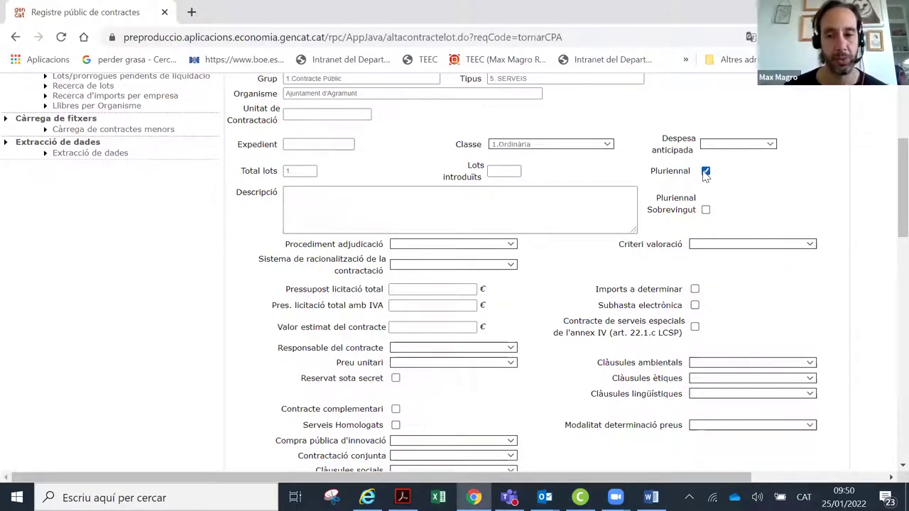
{"action": "left_click", "coordinate": [705, 211]}
{"action": "left_click", "coordinate": [705, 171]}
{"action": "left_click", "coordinate": [706, 210]}
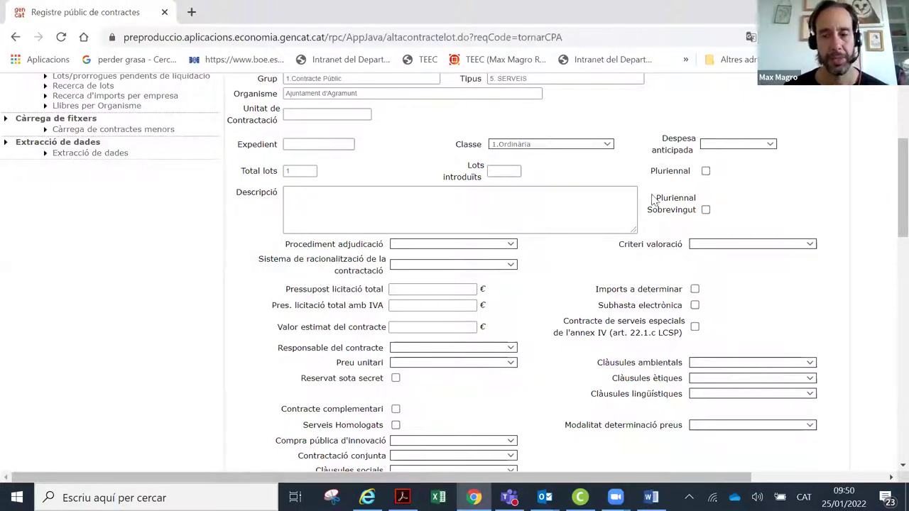
{"action": "triple_click", "coordinate": [671, 197]}
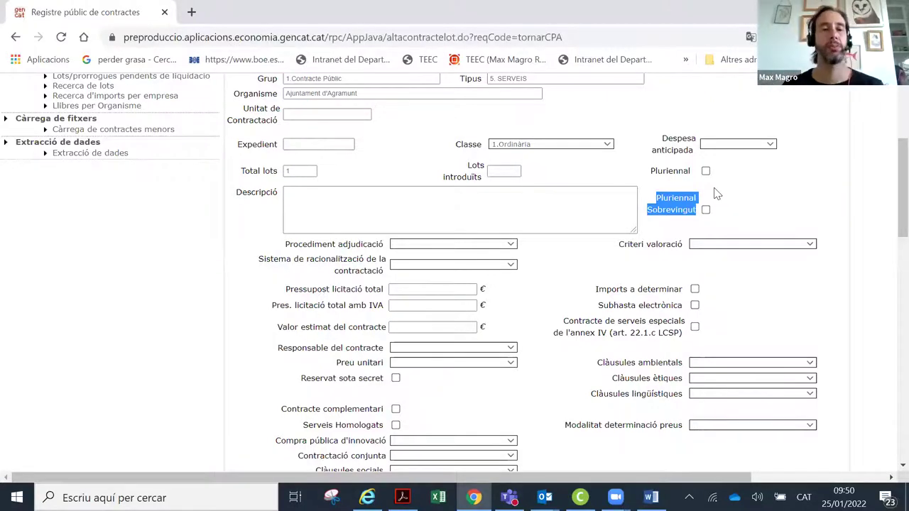
{"action": "left_click", "coordinate": [661, 184]}
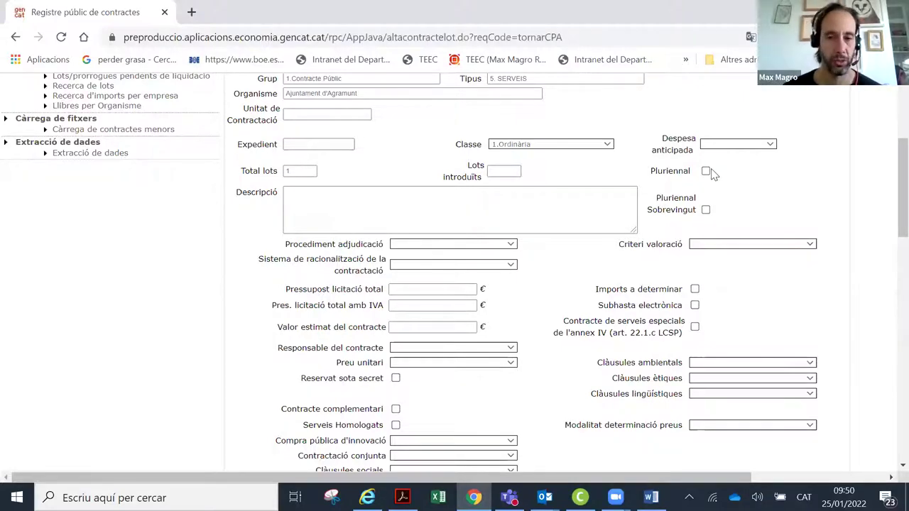
{"action": "left_click", "coordinate": [705, 210]}
{"action": "left_click", "coordinate": [706, 209]}
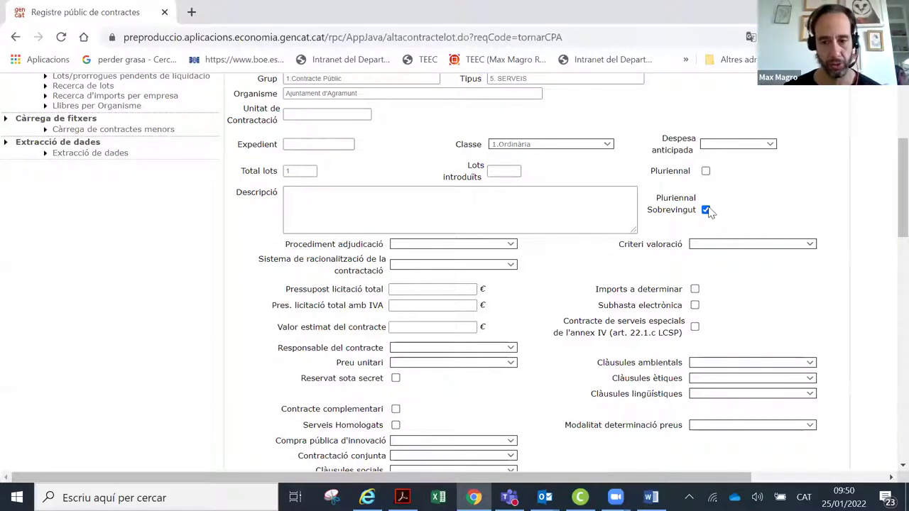
{"action": "left_click", "coordinate": [543, 207]}
{"action": "left_click", "coordinate": [415, 207]}
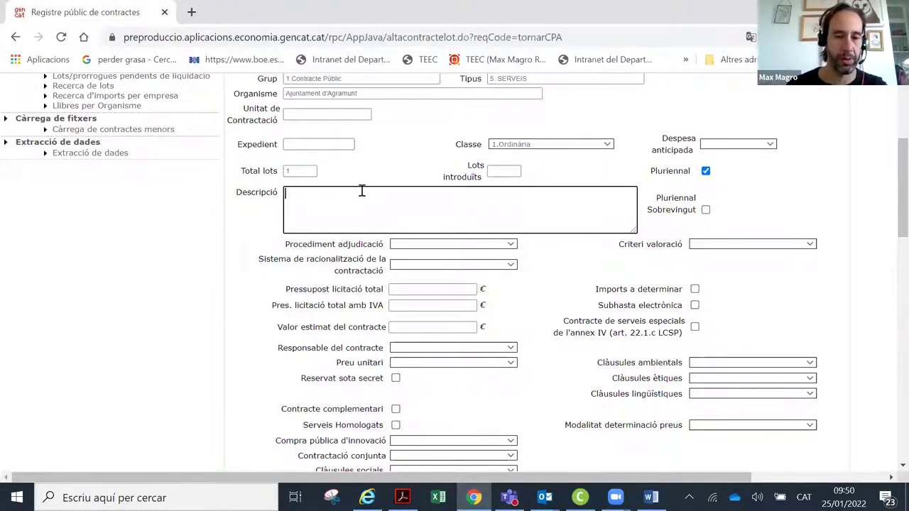
Step: Enter 'contracte XXX' as the contract description
{"action": "type", "text": "contracte"}
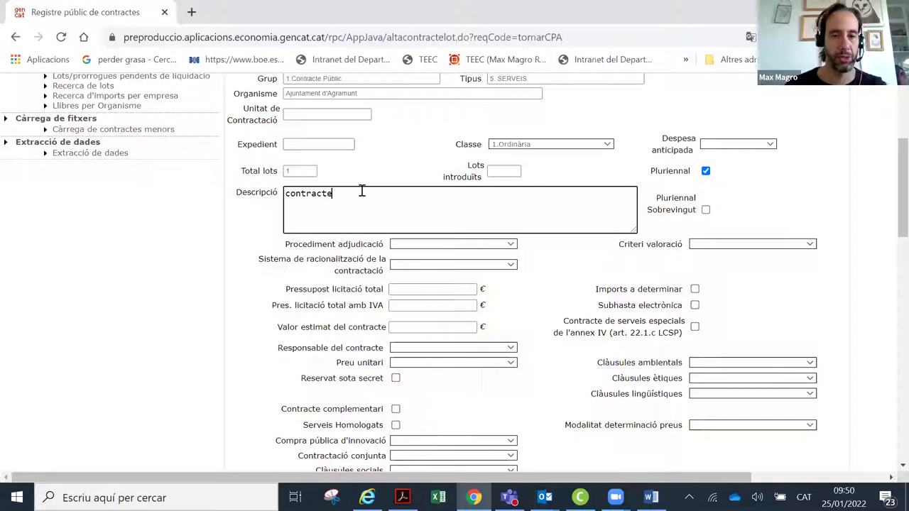
{"action": "type", "text": " XXX"}
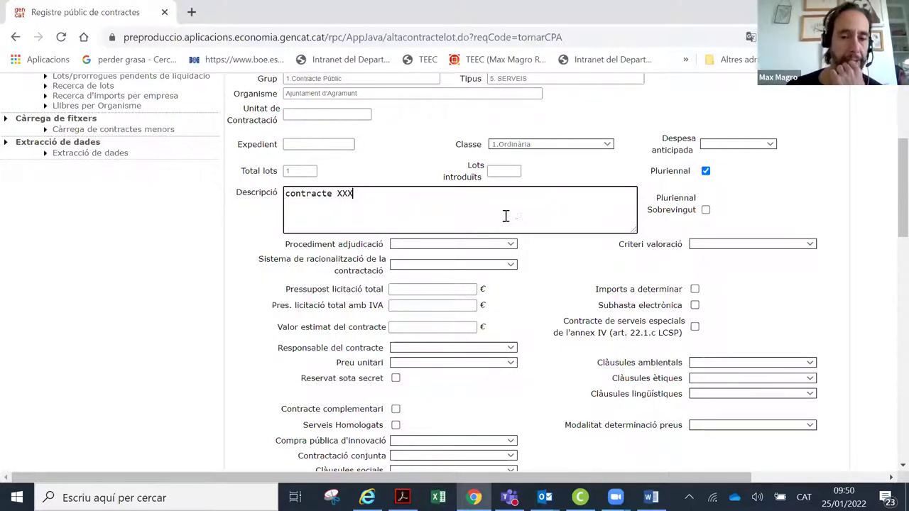
{"action": "scroll", "coordinate": [504, 219], "scroll_direction": "up", "scroll_amount": 1}
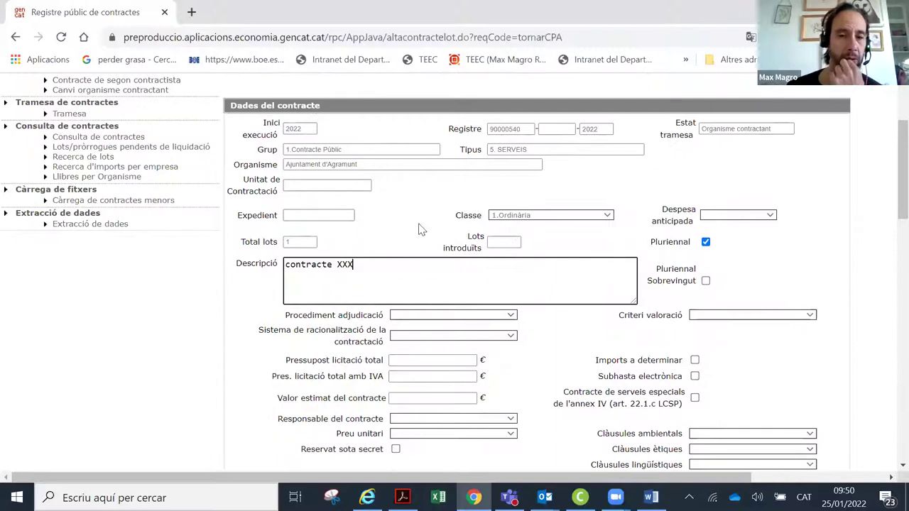
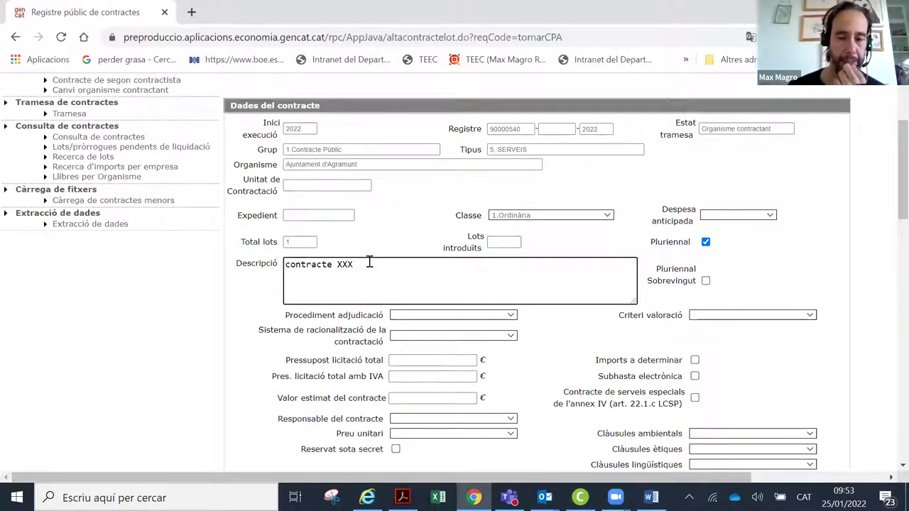
Step: Choose Menor as the award procedure in Procediment adjudicació
{"action": "scroll", "coordinate": [368, 263], "scroll_direction": "down", "scroll_amount": 1}
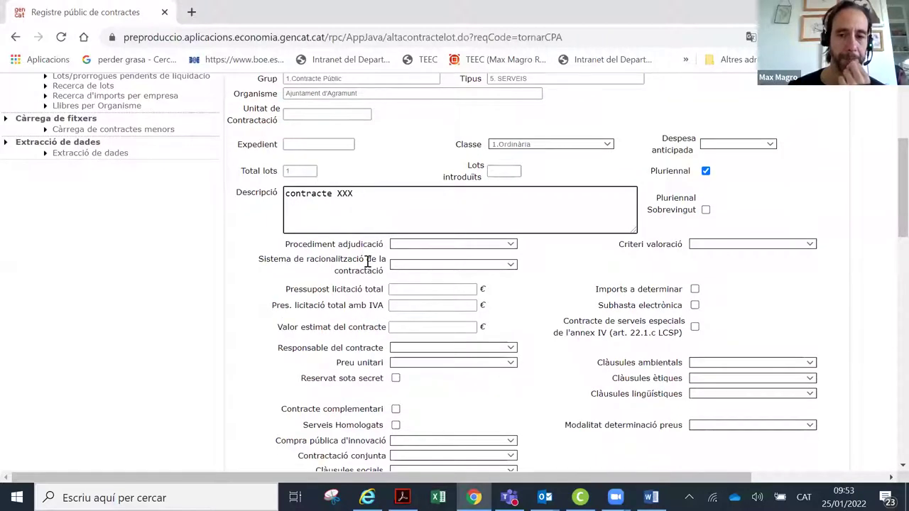
{"action": "scroll", "coordinate": [368, 263], "scroll_direction": "down", "scroll_amount": 1}
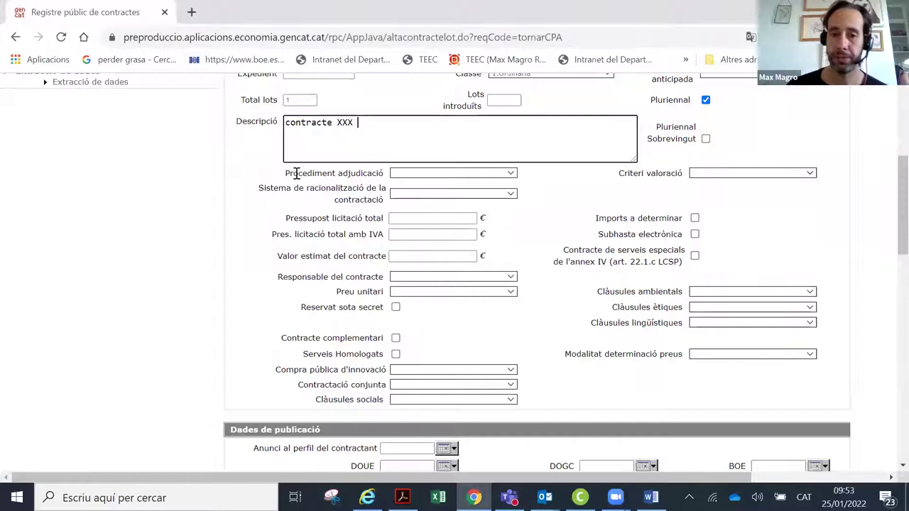
{"action": "left_click", "coordinate": [506, 175]}
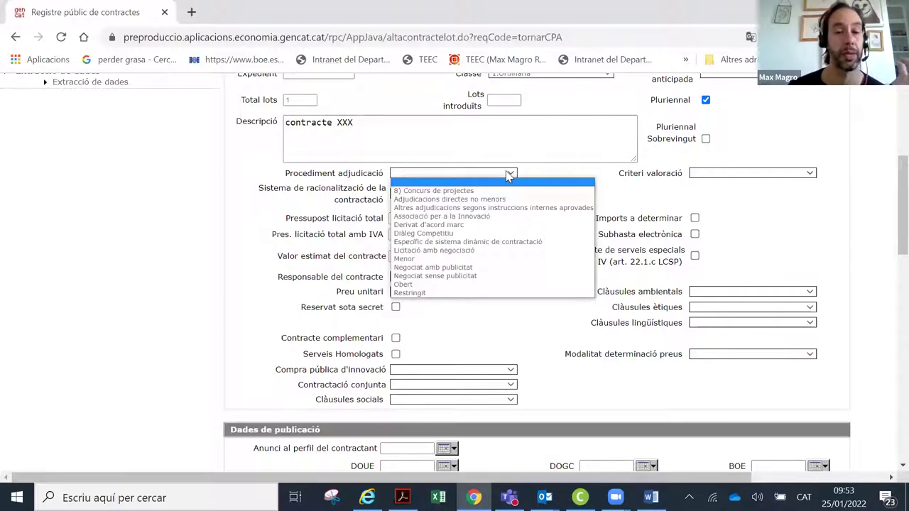
{"action": "left_click", "coordinate": [501, 259]}
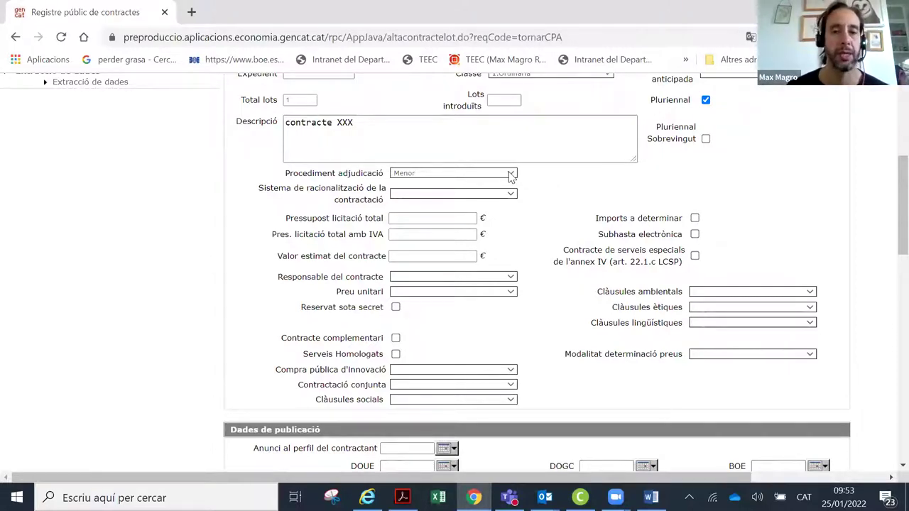
{"action": "left_click", "coordinate": [511, 175]}
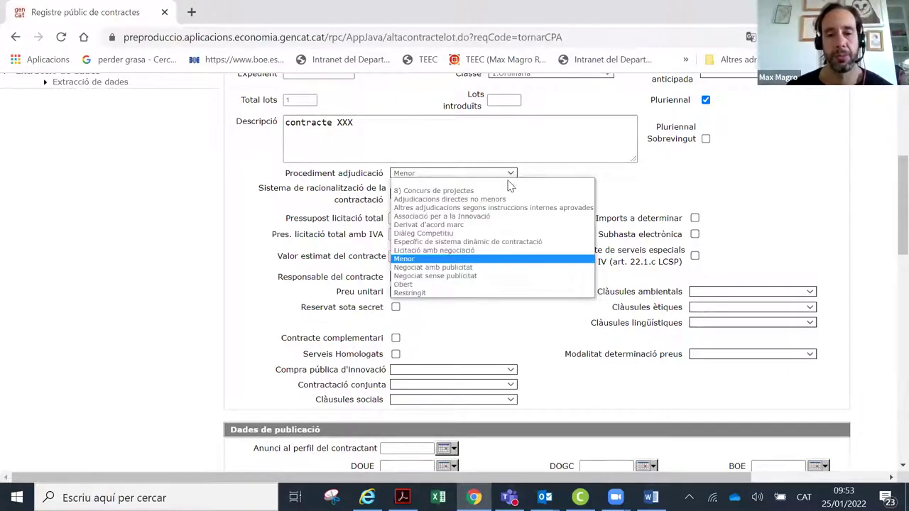
{"action": "left_click", "coordinate": [485, 261]}
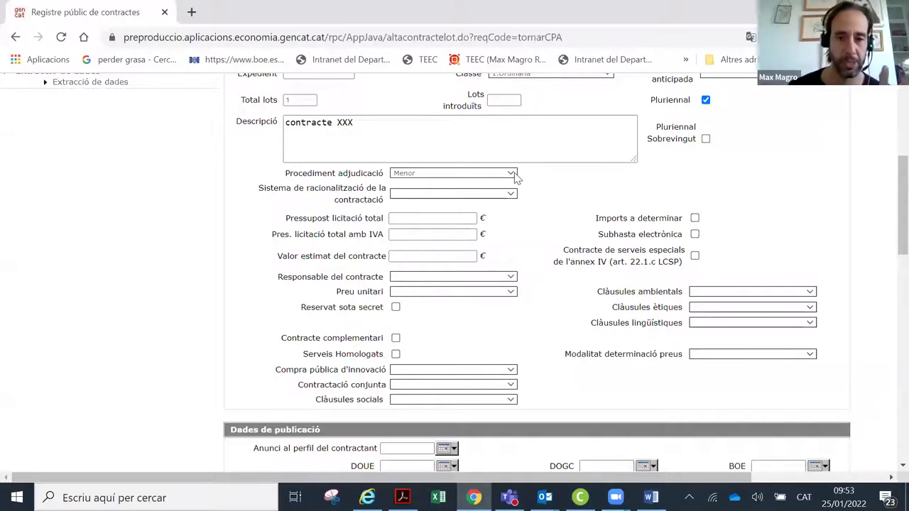
Step: Switch the award procedure to Negociat sense publicitat, revealing Causa legal and Nombre d'invitacions
{"action": "left_click", "coordinate": [511, 174]}
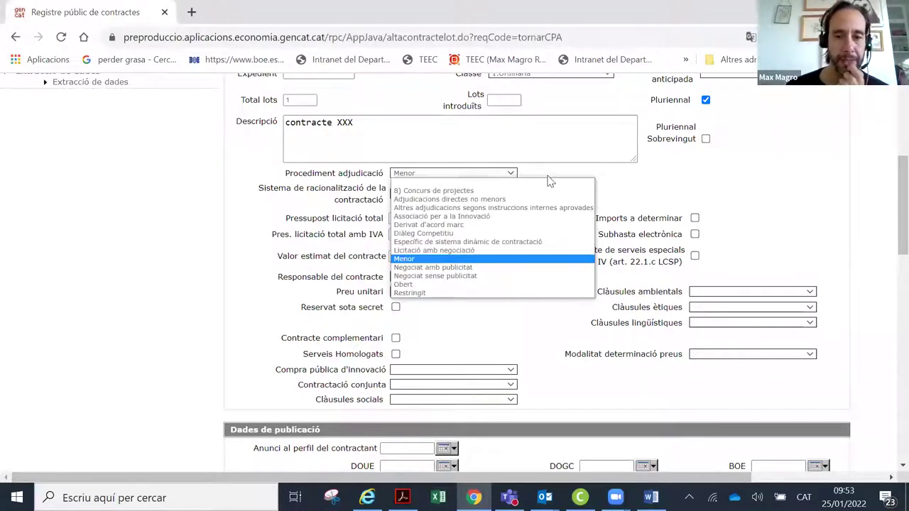
{"action": "left_click", "coordinate": [552, 176]}
{"action": "left_click", "coordinate": [512, 174]}
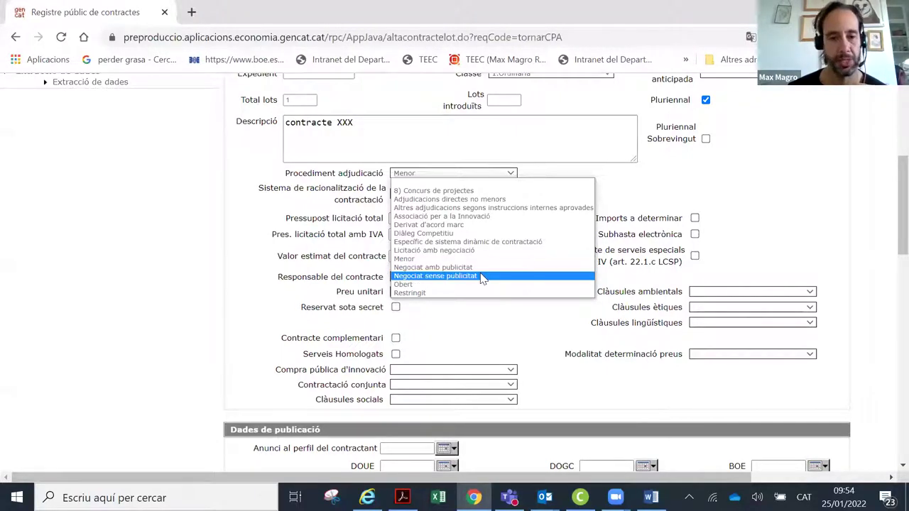
{"action": "left_click", "coordinate": [480, 275]}
{"action": "scroll", "coordinate": [561, 211], "scroll_direction": "down", "scroll_amount": 2}
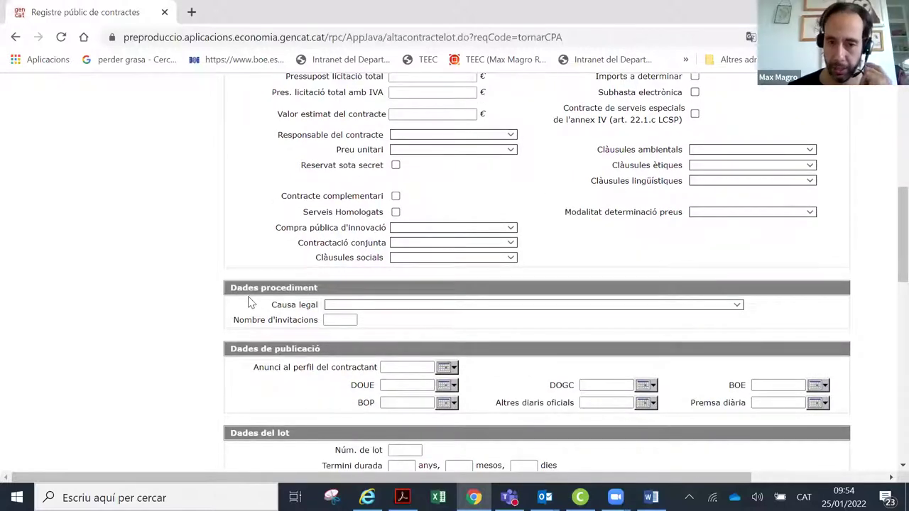
{"action": "left_click", "coordinate": [335, 321]}
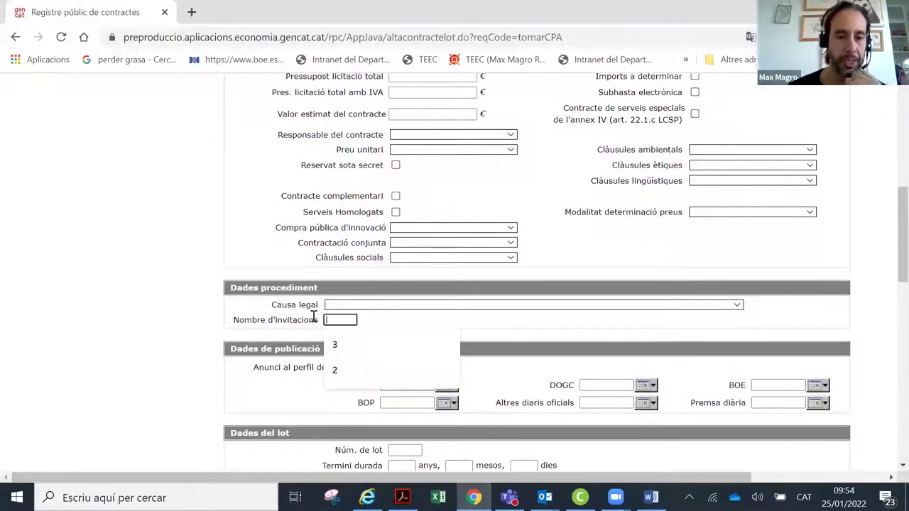
{"action": "left_click", "coordinate": [268, 306]}
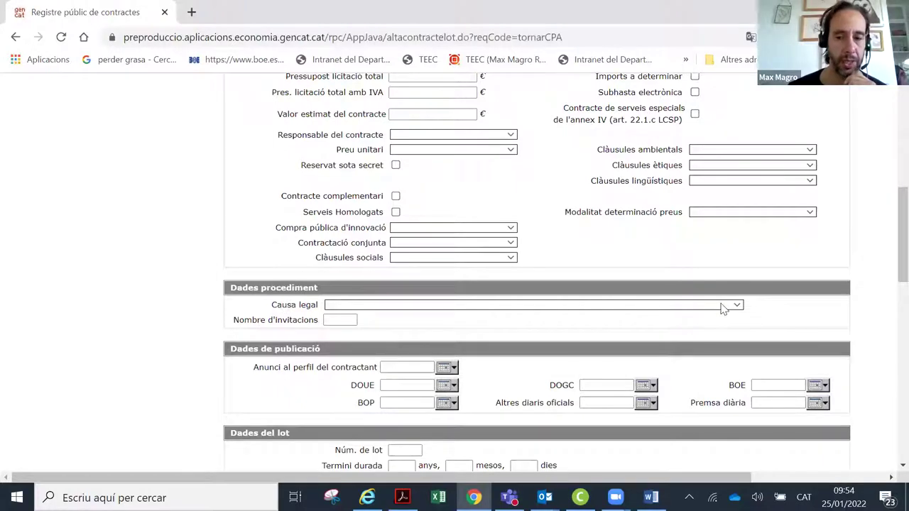
{"action": "left_click", "coordinate": [725, 308]}
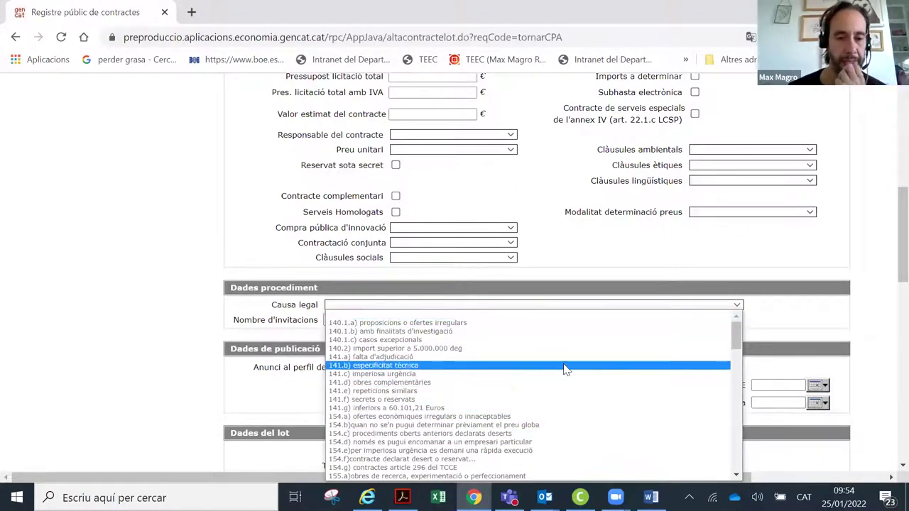
{"action": "left_click", "coordinate": [568, 277]}
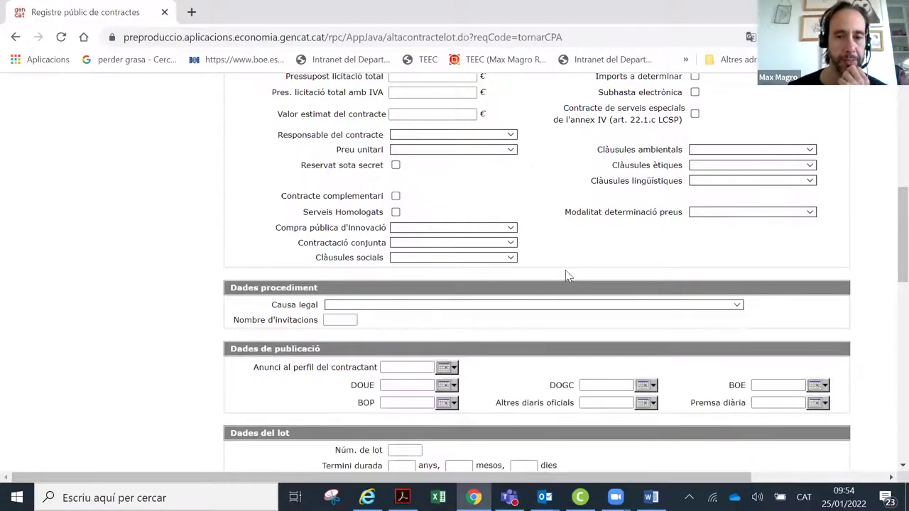
{"action": "scroll", "coordinate": [568, 277], "scroll_direction": "up", "scroll_amount": 2}
{"action": "left_click", "coordinate": [507, 174]}
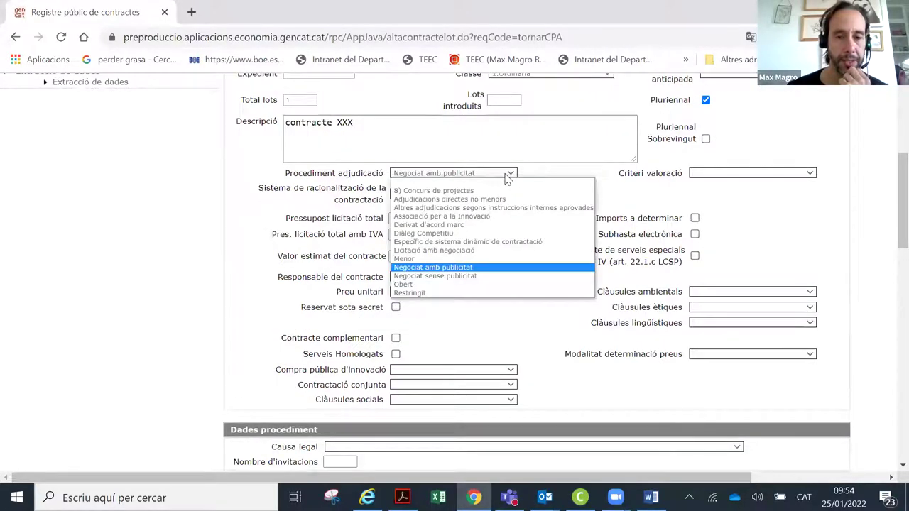
Step: Change the award procedure to Obert and review the Tramitació simplificada options
{"action": "left_click", "coordinate": [478, 284]}
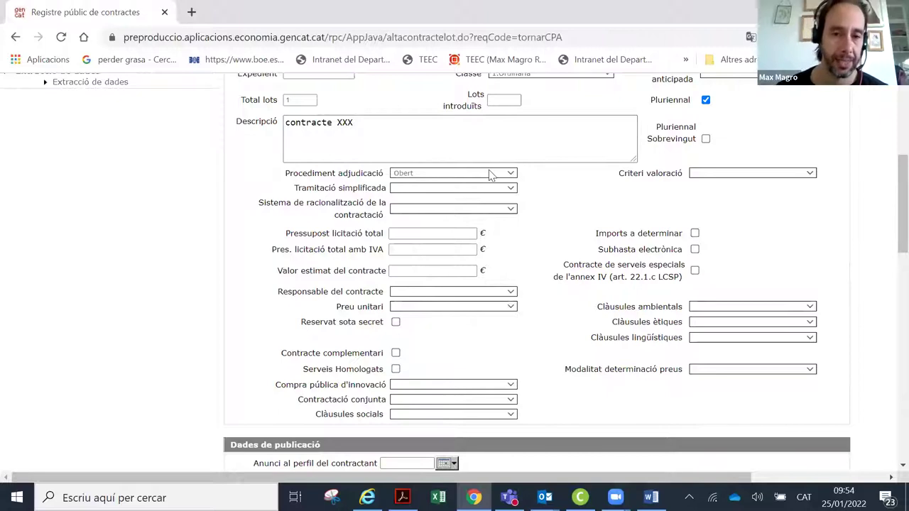
{"action": "left_click_drag", "start_coordinate": [293, 189], "coordinate": [383, 187]}
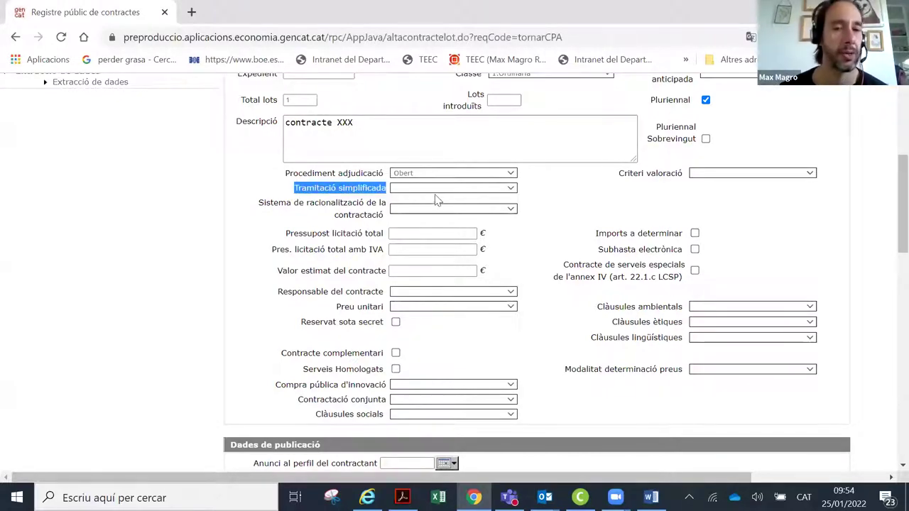
{"action": "left_click", "coordinate": [511, 189]}
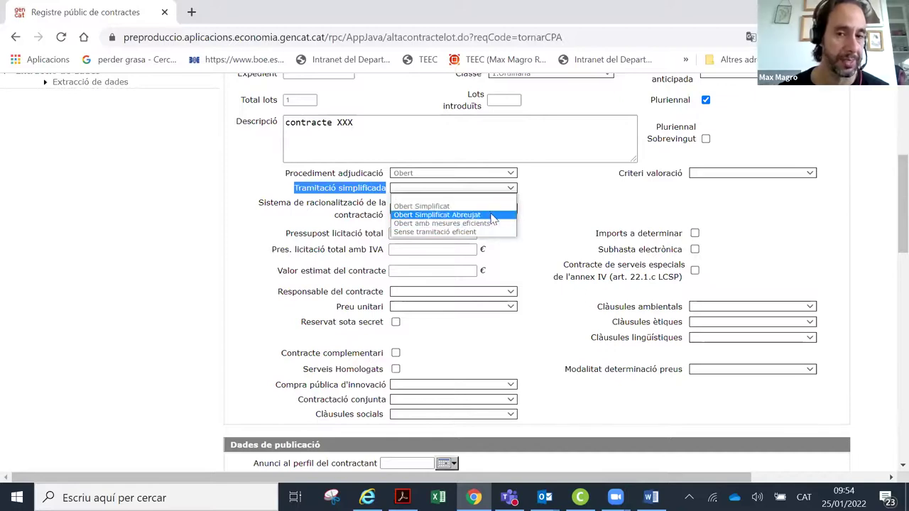
{"action": "left_click", "coordinate": [543, 205]}
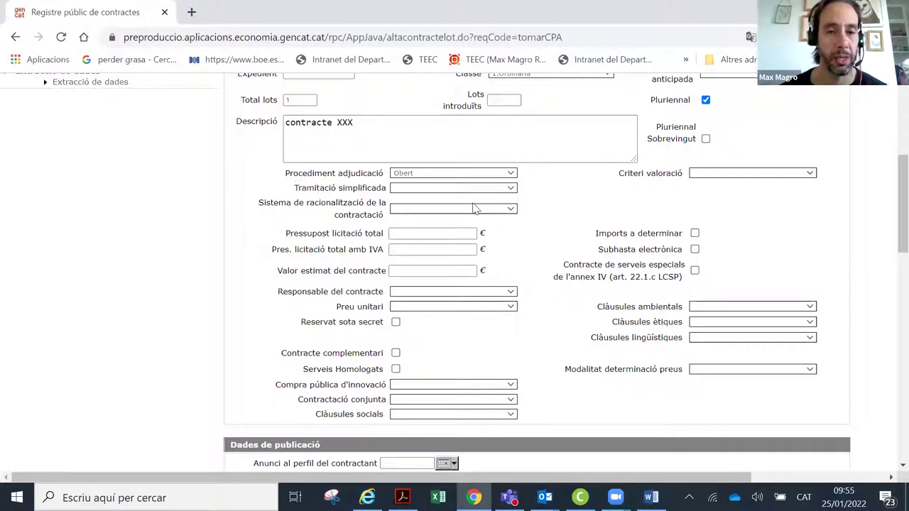
Step: Set Tramitació simplificada to Sense tramitació eficient, then reset it to blank
{"action": "left_click", "coordinate": [511, 189]}
{"action": "left_click", "coordinate": [504, 232]}
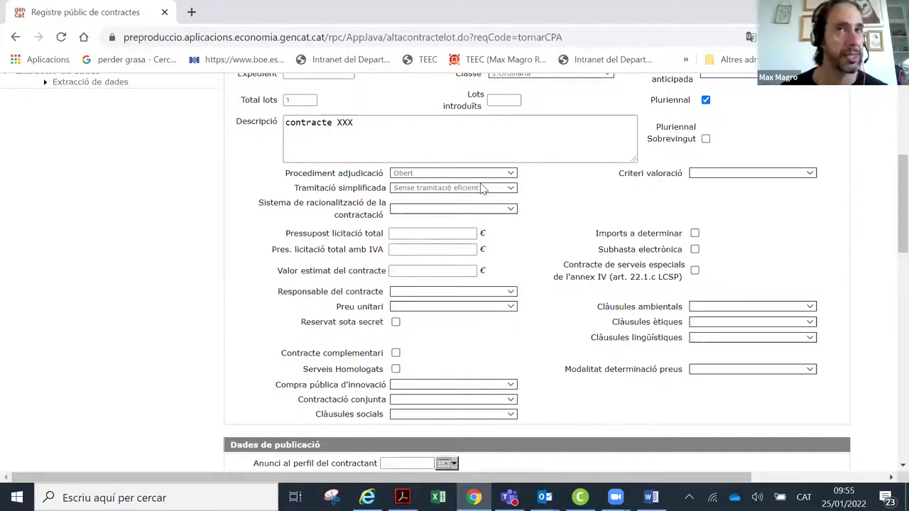
{"action": "left_click", "coordinate": [504, 188]}
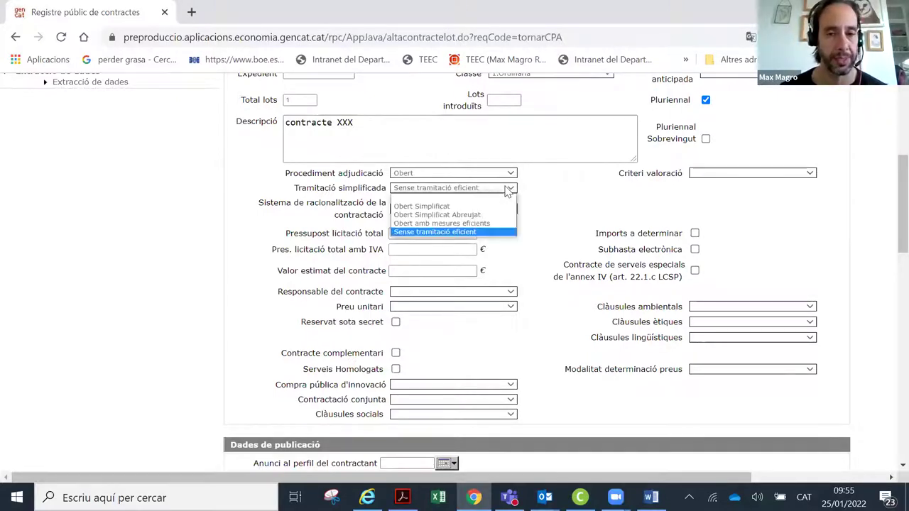
{"action": "left_click", "coordinate": [506, 199]}
{"action": "left_click", "coordinate": [510, 178]}
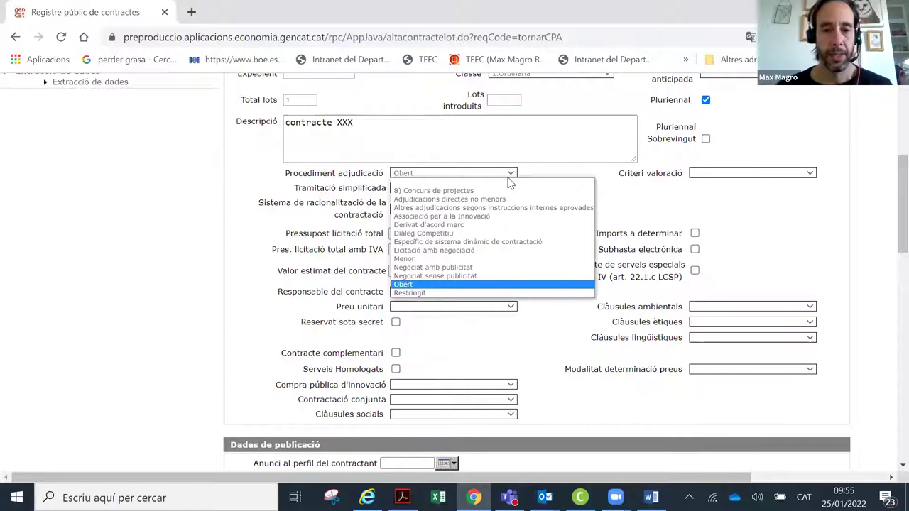
Step: Switch the procedure to Derivat d'acord marc and set the rationalisation system to Acord Marc
{"action": "left_click", "coordinate": [500, 225]}
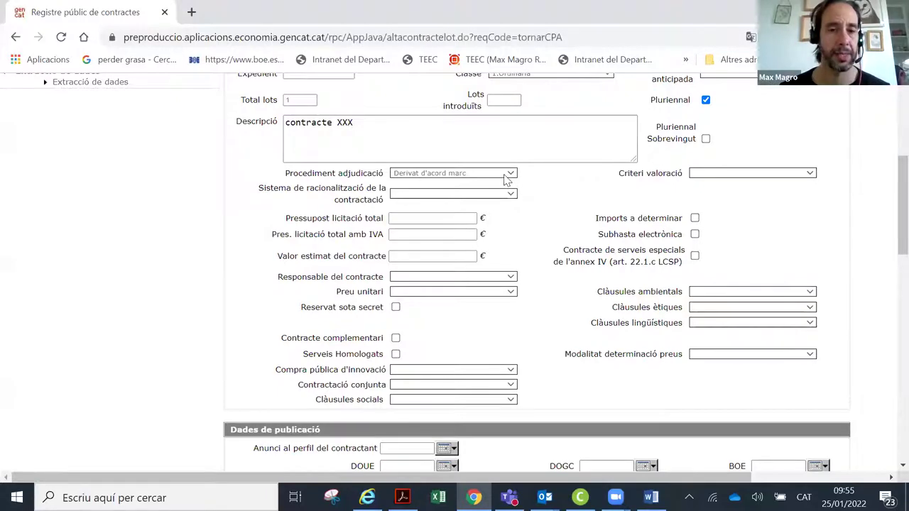
{"action": "left_click_drag", "start_coordinate": [254, 194], "coordinate": [383, 199]}
{"action": "left_click", "coordinate": [510, 196]}
{"action": "left_click", "coordinate": [501, 211]}
{"action": "left_click", "coordinate": [537, 204]}
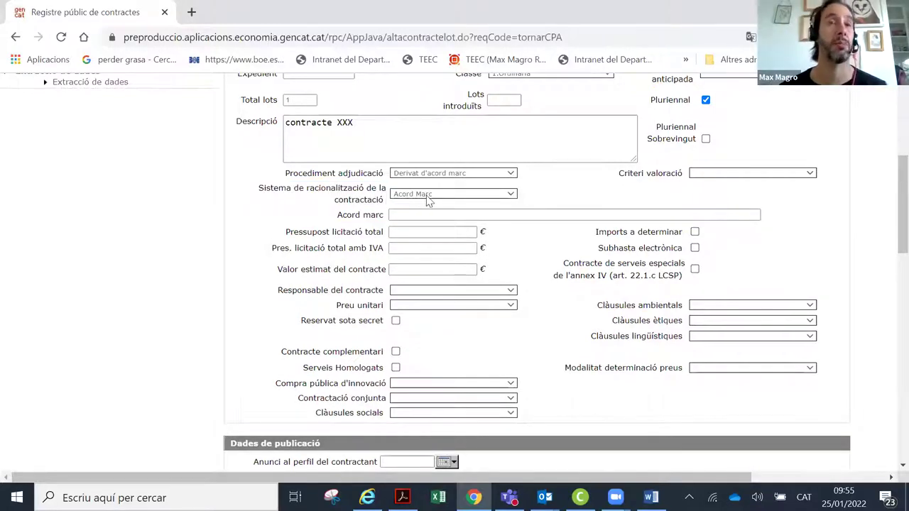
{"action": "left_click_drag", "start_coordinate": [333, 216], "coordinate": [382, 217]}
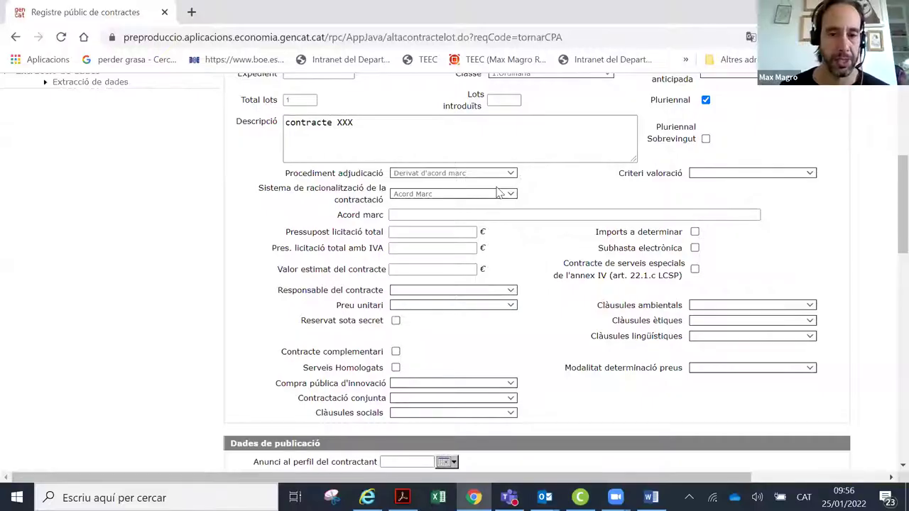
Step: Search 'acord marc' in the Acord marc field, pick an agreement, then erase the wrong choice
{"action": "left_click", "coordinate": [460, 211]}
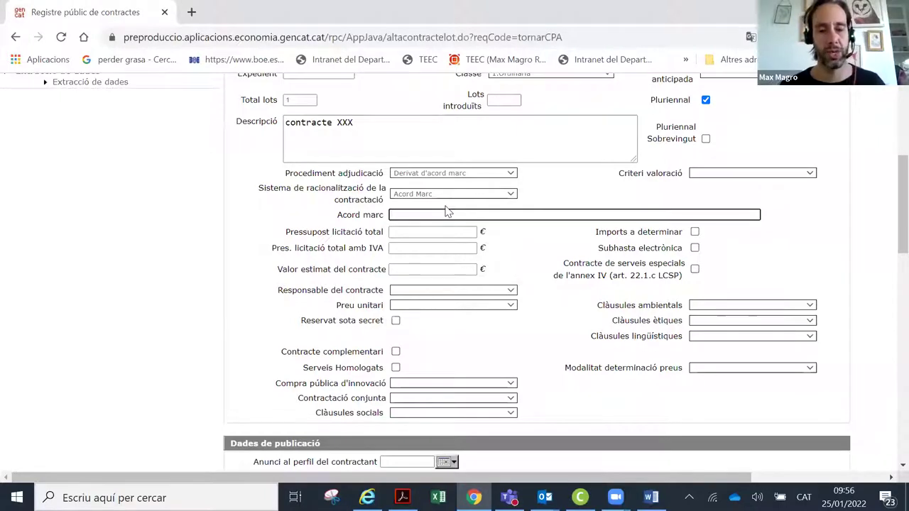
{"action": "type", "text": "acord marc"}
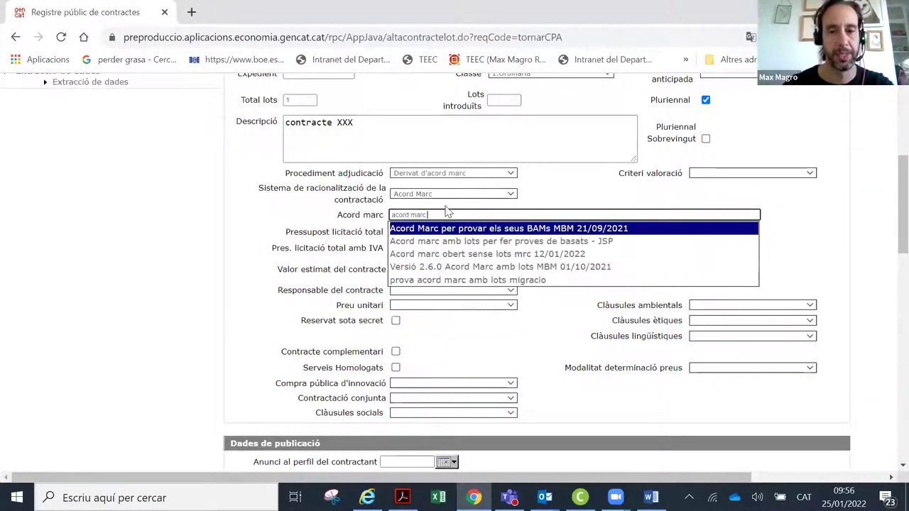
{"action": "left_click", "coordinate": [440, 243]}
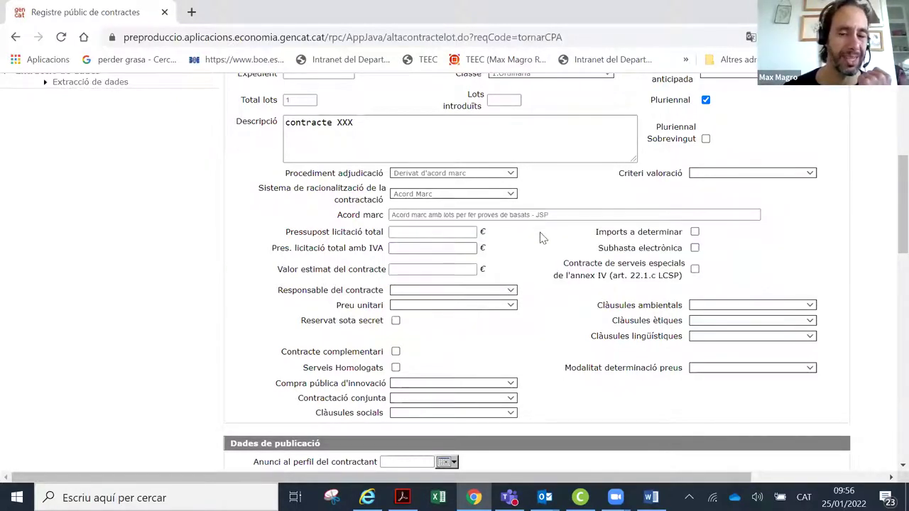
{"action": "left_click", "coordinate": [565, 214]}
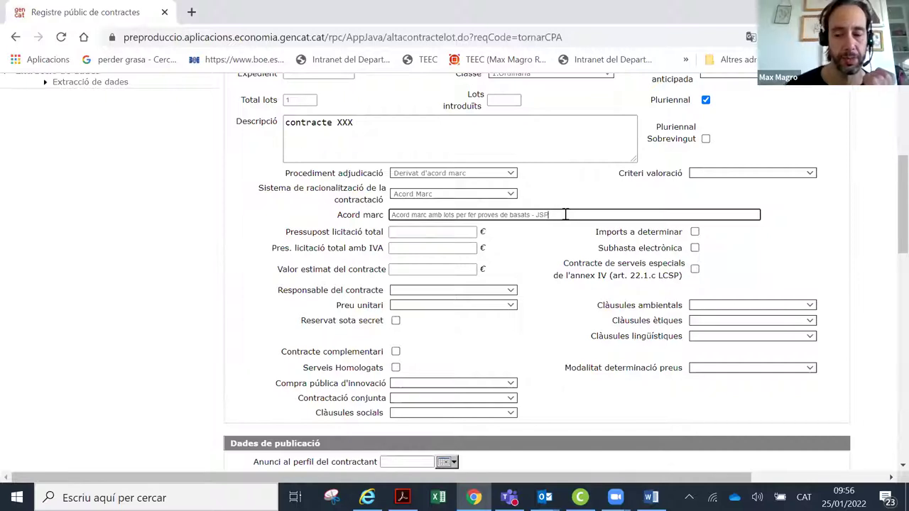
{"action": "key", "text": "BackSpace"}
{"action": "key", "text": "BackSpace"}
{"action": "key", "text": "BackSpace"}
{"action": "key", "text": "BackSpace"}
{"action": "key", "text": "BackSpace"}
{"action": "key", "text": "BackSpace"}
{"action": "key", "text": "BackSpace"}
{"action": "key", "text": "BackSpace"}
{"action": "key", "text": "BackSpace"}
{"action": "key", "text": "BackSpace"}
{"action": "key", "text": "BackSpace"}
{"action": "key", "text": "BackSpace"}
{"action": "key", "text": "BackSpace"}
{"action": "key", "text": "BackSpace"}
{"action": "key", "text": "BackSpace"}
{"action": "key", "text": "BackSpace"}
{"action": "key", "text": "BackSpace"}
{"action": "key", "text": "BackSpace"}
{"action": "key", "text": "BackSpace"}
{"action": "key", "text": "BackSpace"}
{"action": "key", "text": "BackSpace"}
{"action": "key", "text": "BackSpace"}
{"action": "key", "text": "BackSpace"}
{"action": "key", "text": "BackSpace"}
{"action": "key", "text": "BackSpace"}
{"action": "key", "text": "BackSpace"}
{"action": "key", "text": "BackSpace"}
{"action": "key", "text": "BackSpace"}
{"action": "key", "text": "BackSpace"}
{"action": "key", "text": "BackSpace"}
{"action": "key", "text": "BackSpace"}
{"action": "key", "text": "BackSpace"}
{"action": "key", "text": "BackSpace"}
{"action": "key", "text": "BackSpace"}
{"action": "key", "text": "BackSpace"}
{"action": "key", "text": "BackSpace"}
{"action": "key", "text": "BackSpace"}
{"action": "key", "text": "BackSpace"}
{"action": "key", "text": "BackSpace"}
{"action": "key", "text": "BackSpace"}
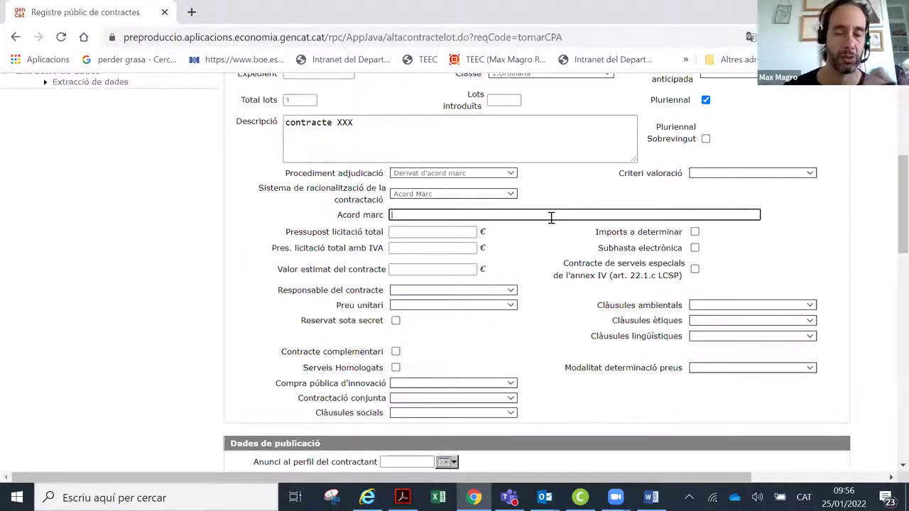
Step: Search 'acord marc' again and select Versió 2.6.0 Acord Marc amb lots MBM 01/10/2021
{"action": "left_click_drag", "start_coordinate": [331, 220], "coordinate": [387, 223]}
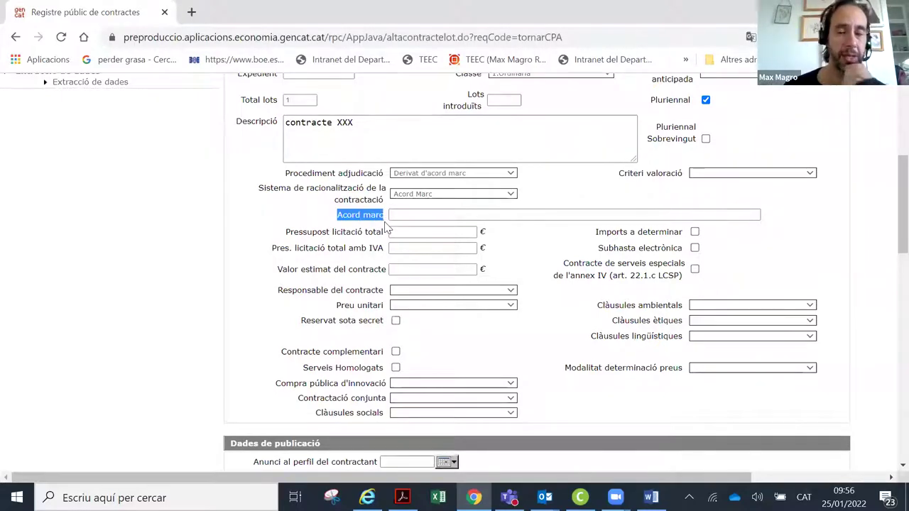
{"action": "left_click", "coordinate": [453, 213]}
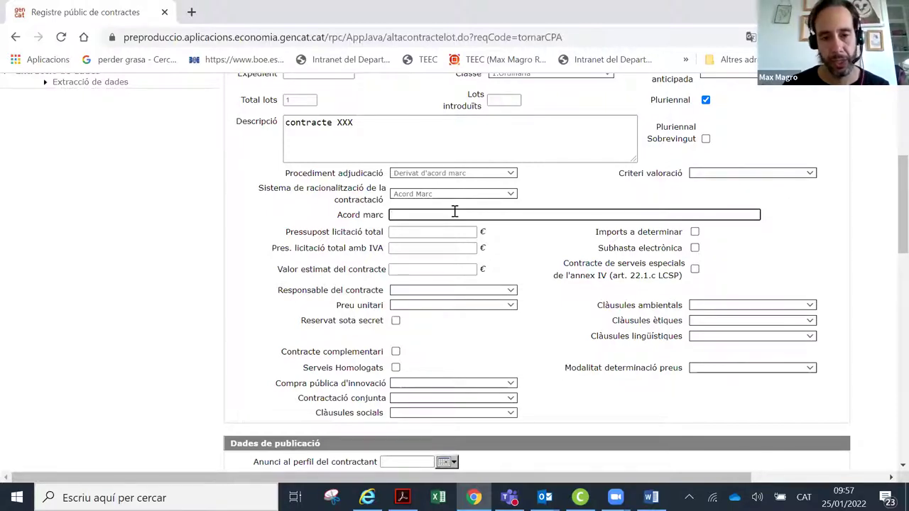
{"action": "type", "text": "acord marc"}
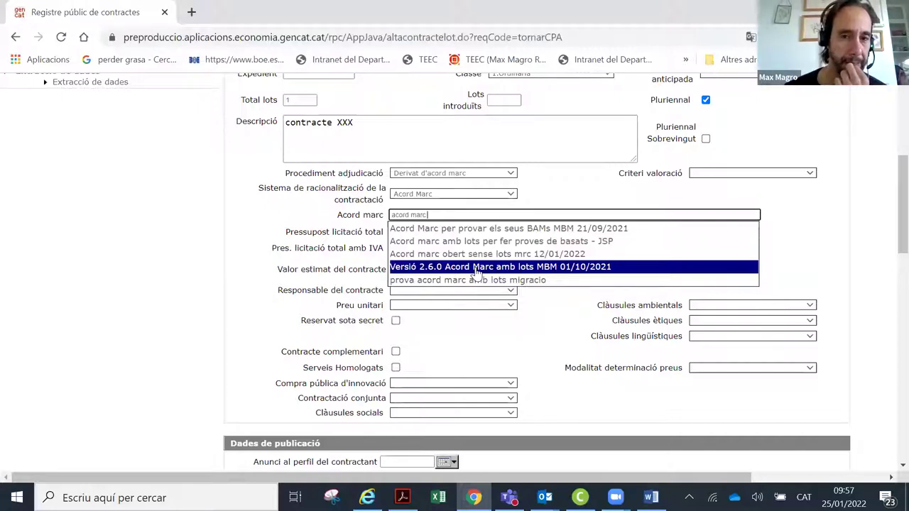
{"action": "left_click", "coordinate": [478, 267]}
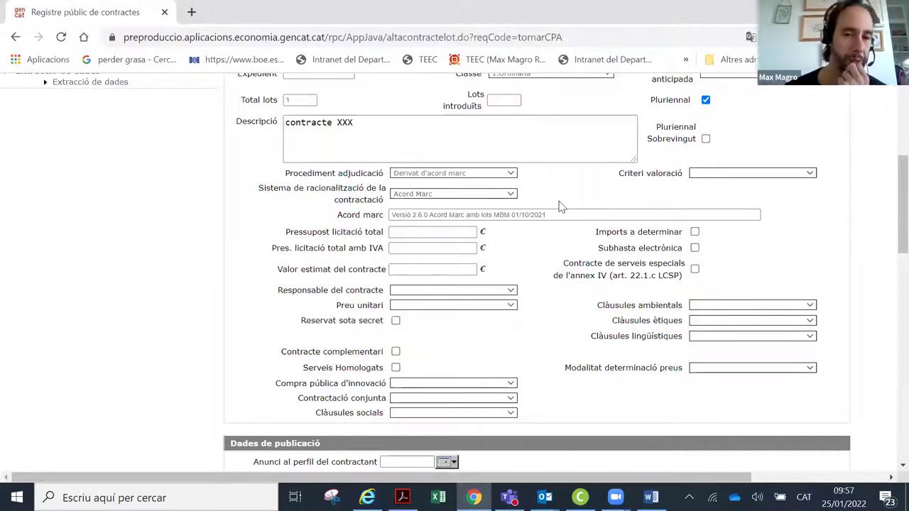
{"action": "left_click", "coordinate": [511, 174]}
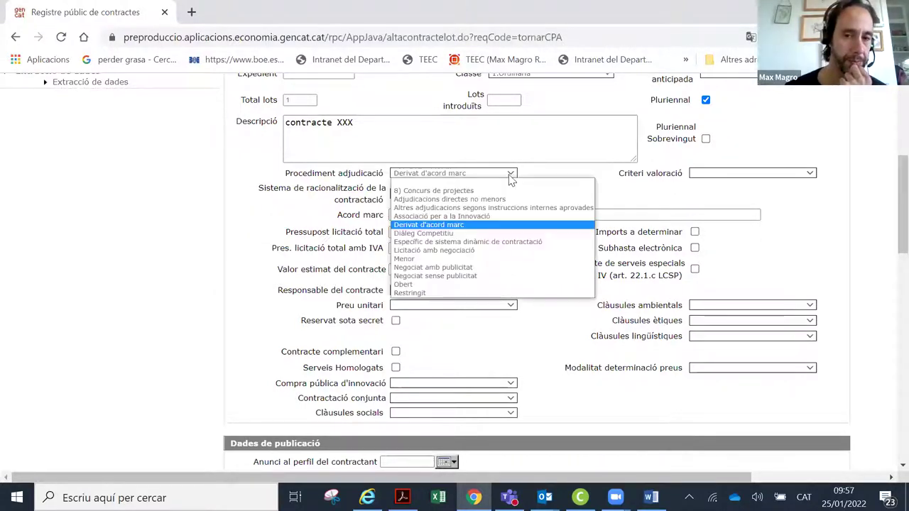
{"action": "left_click", "coordinate": [583, 178]}
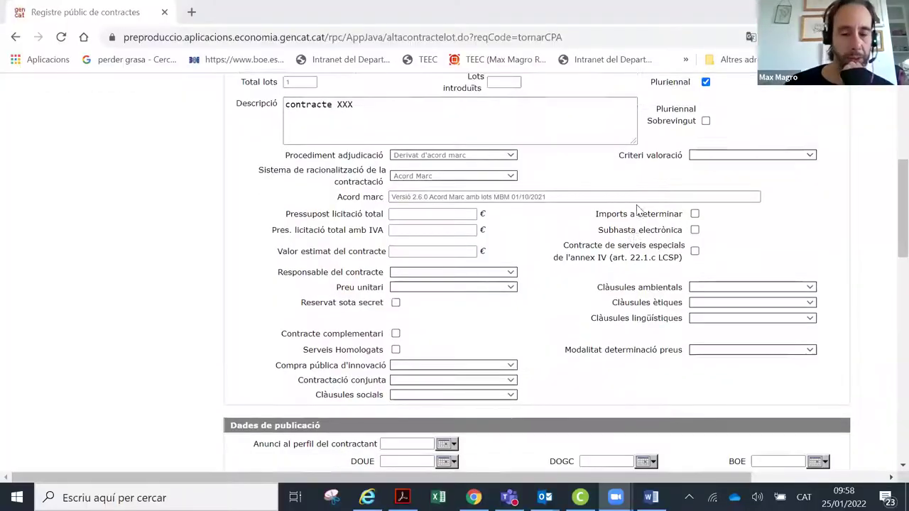
{"action": "scroll", "coordinate": [618, 224], "scroll_direction": "up", "scroll_amount": 1}
{"action": "scroll", "coordinate": [603, 249], "scroll_direction": "down", "scroll_amount": 1}
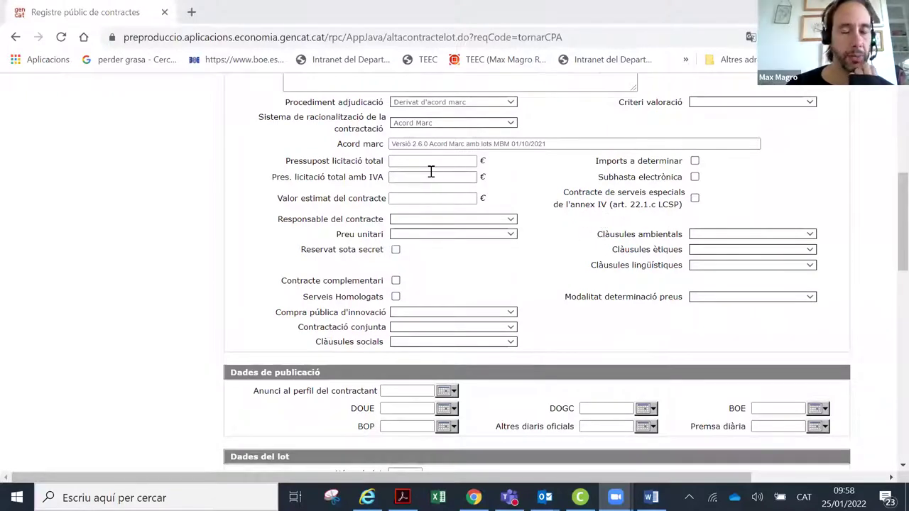
{"action": "scroll", "coordinate": [443, 186], "scroll_direction": "down", "scroll_amount": 1}
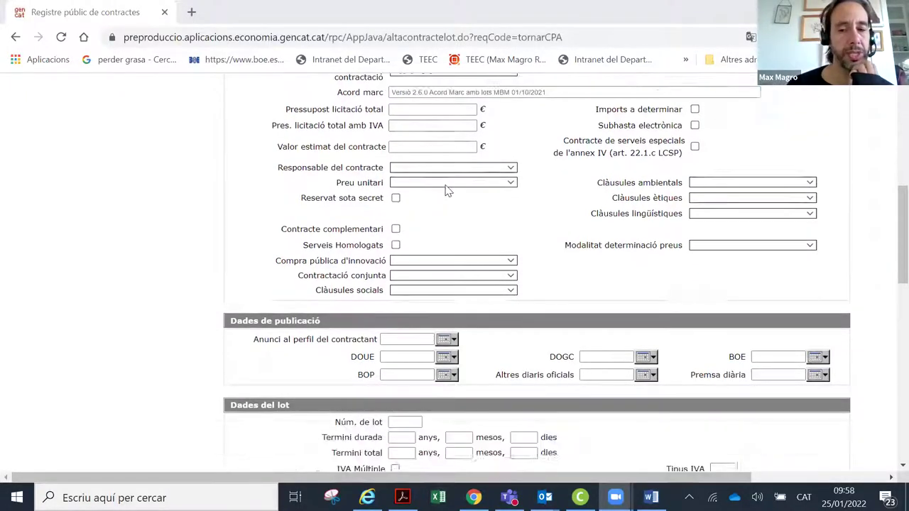
{"action": "scroll", "coordinate": [445, 189], "scroll_direction": "down", "scroll_amount": 1}
{"action": "scroll", "coordinate": [447, 190], "scroll_direction": "up", "scroll_amount": 3}
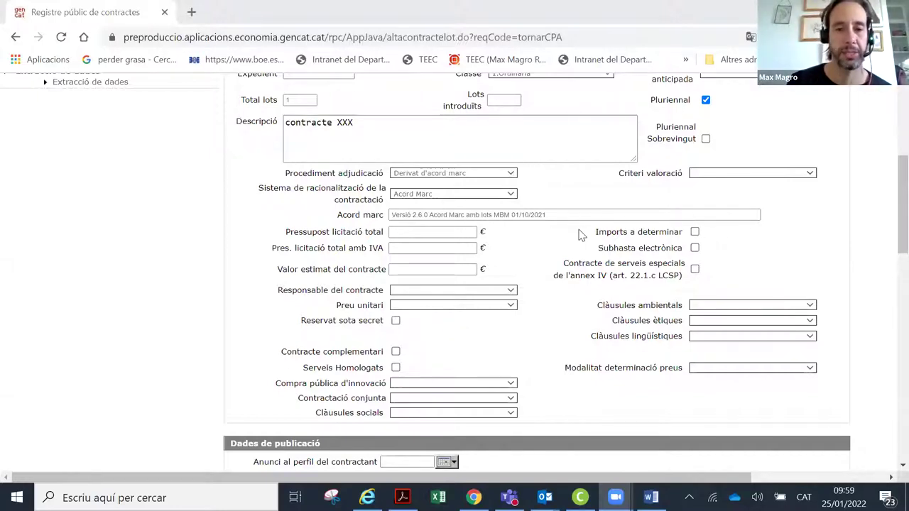
{"action": "triple_click", "coordinate": [472, 215]}
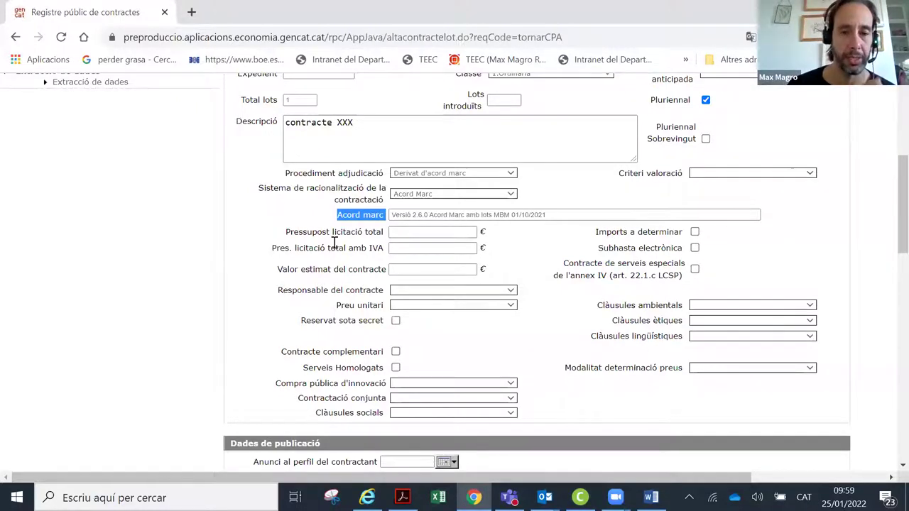
Step: Clear the text highlight on the contracte XXX form
{"action": "left_click", "coordinate": [551, 269]}
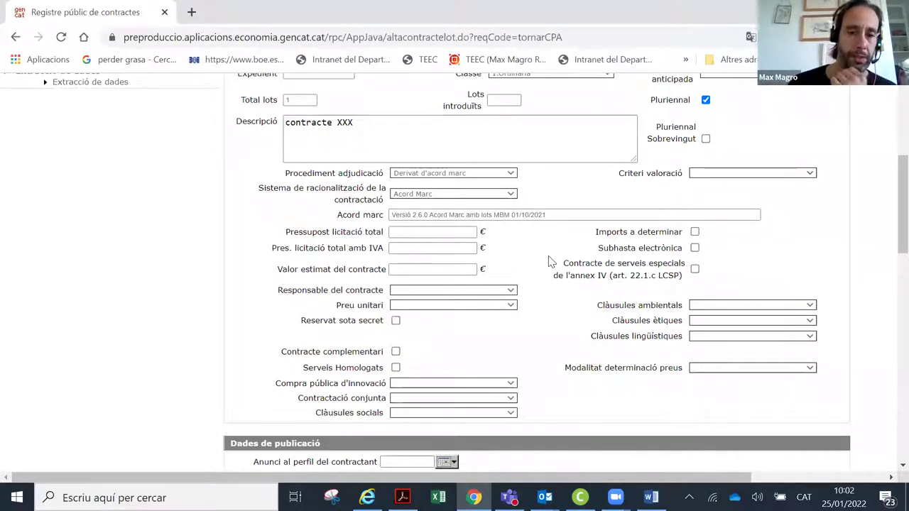
Step: Open the Procediment adjudicació list, currently set to Derivat d'acord marc
{"action": "left_click", "coordinate": [512, 173]}
{"action": "left_click", "coordinate": [581, 179]}
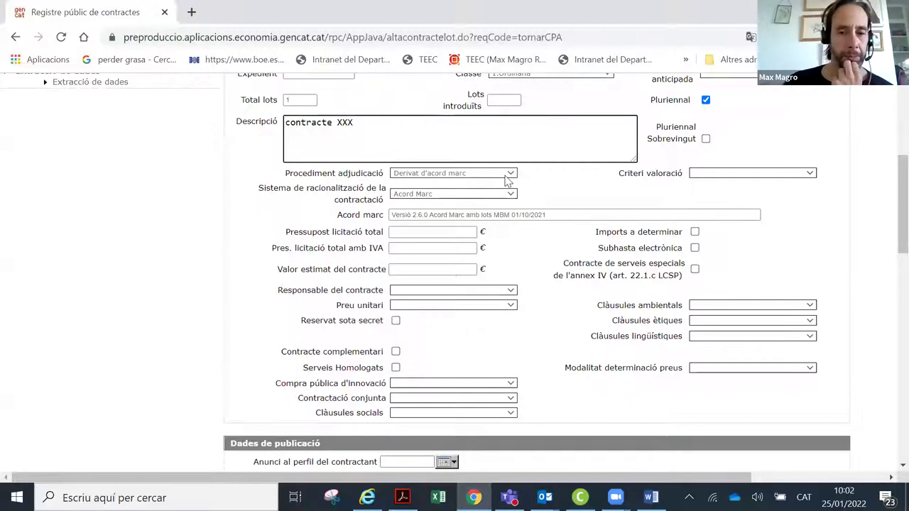
{"action": "left_click", "coordinate": [505, 178]}
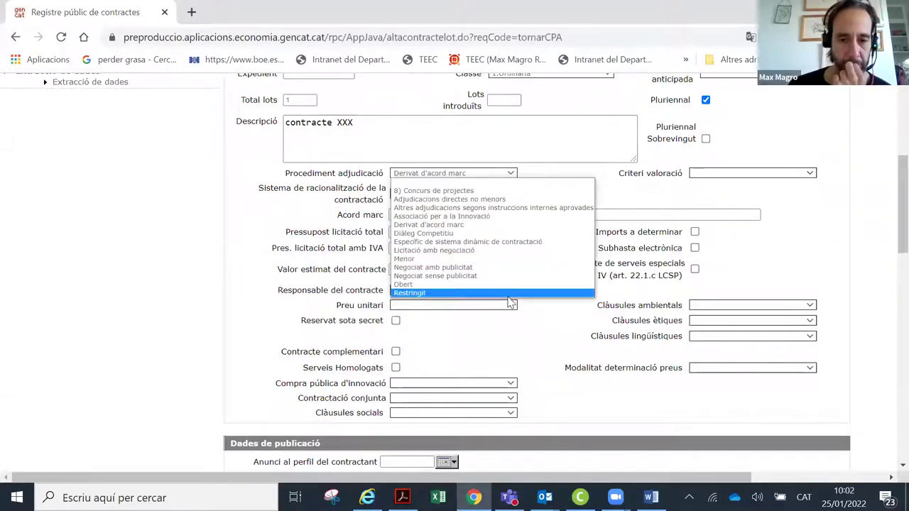
{"action": "left_click", "coordinate": [500, 199]}
{"action": "left_click", "coordinate": [517, 206]}
{"action": "left_click", "coordinate": [499, 215]}
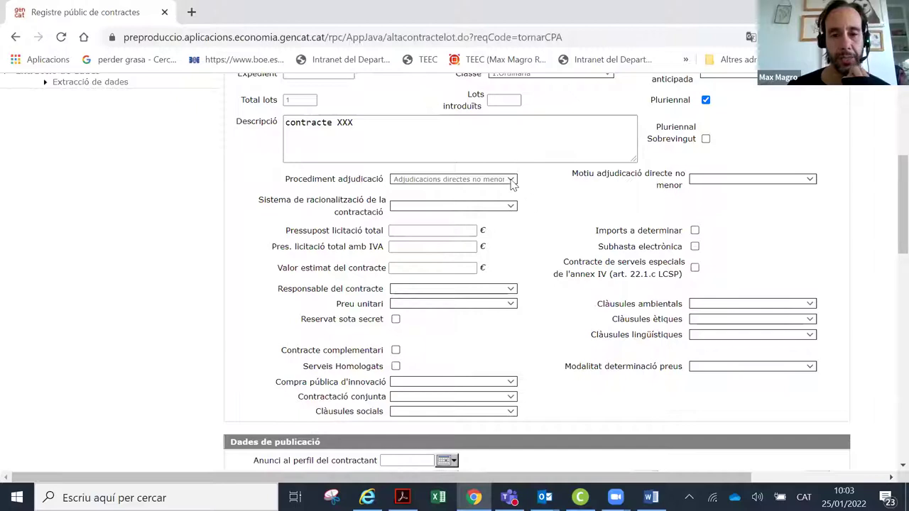
{"action": "left_click_drag", "start_coordinate": [570, 180], "coordinate": [676, 183]}
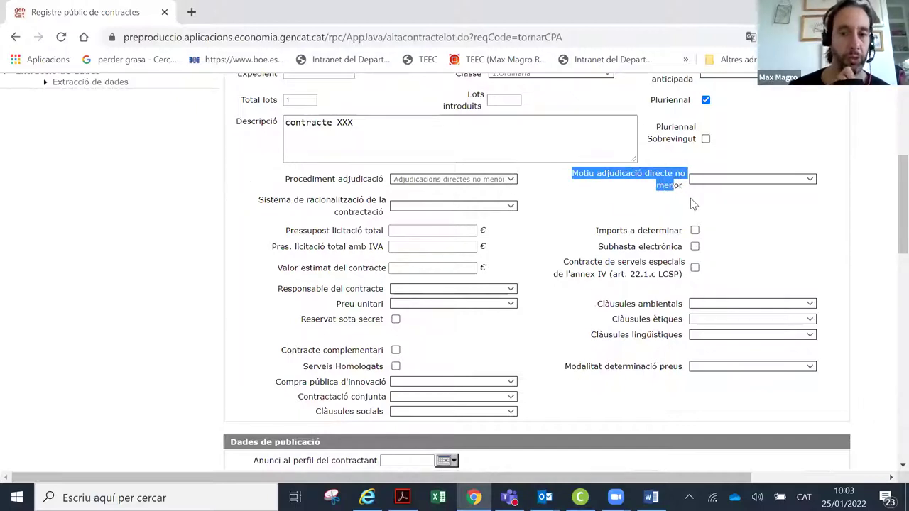
{"action": "left_click", "coordinate": [810, 180]}
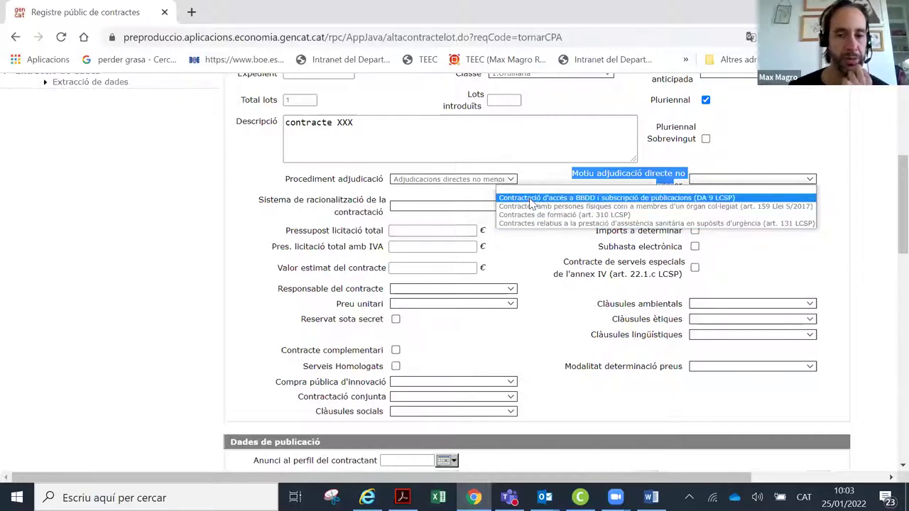
{"action": "left_click", "coordinate": [558, 190]}
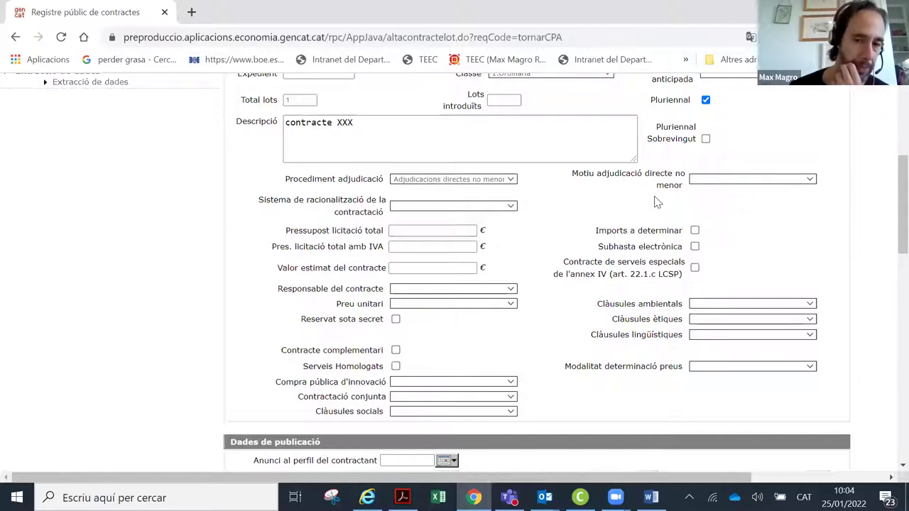
Step: Set the award procedure to Obert with Obert Simplificat processing
{"action": "left_click", "coordinate": [508, 180]}
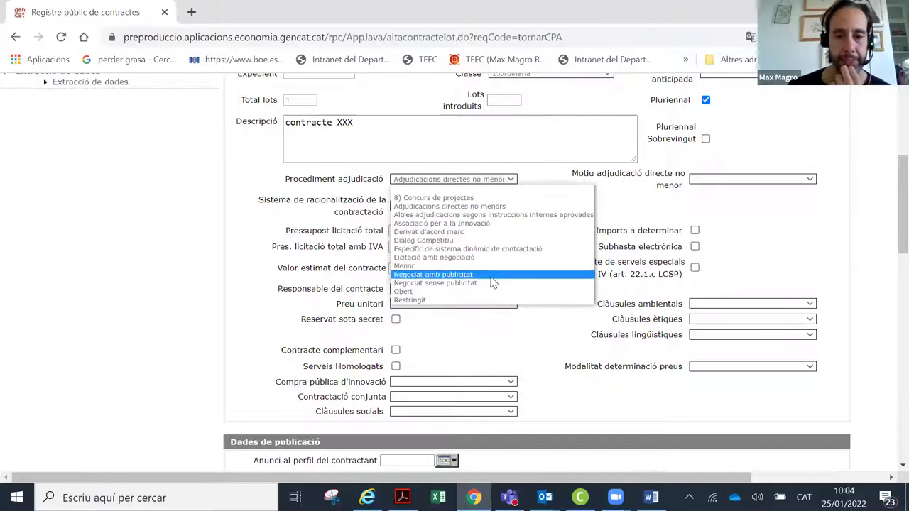
{"action": "left_click", "coordinate": [490, 292]}
{"action": "left_click", "coordinate": [503, 188]}
{"action": "left_click", "coordinate": [497, 207]}
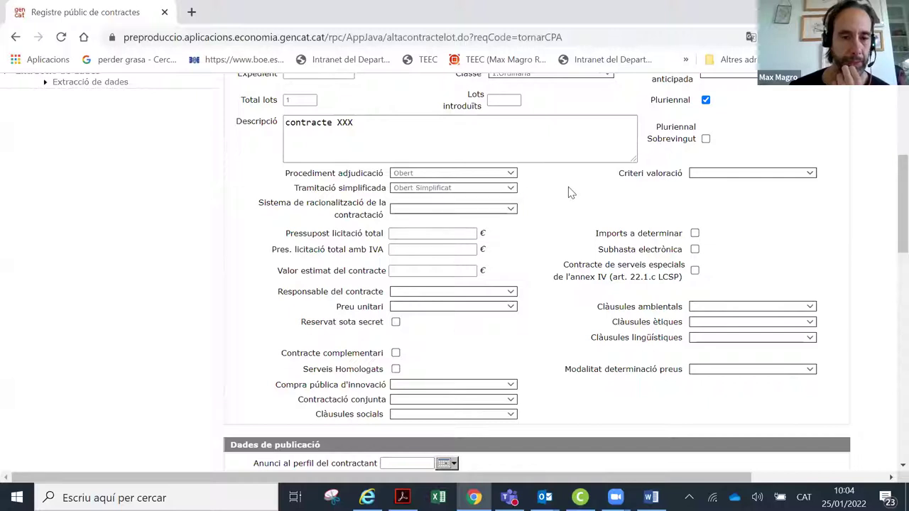
{"action": "scroll", "coordinate": [420, 175], "scroll_direction": "down", "scroll_amount": 1}
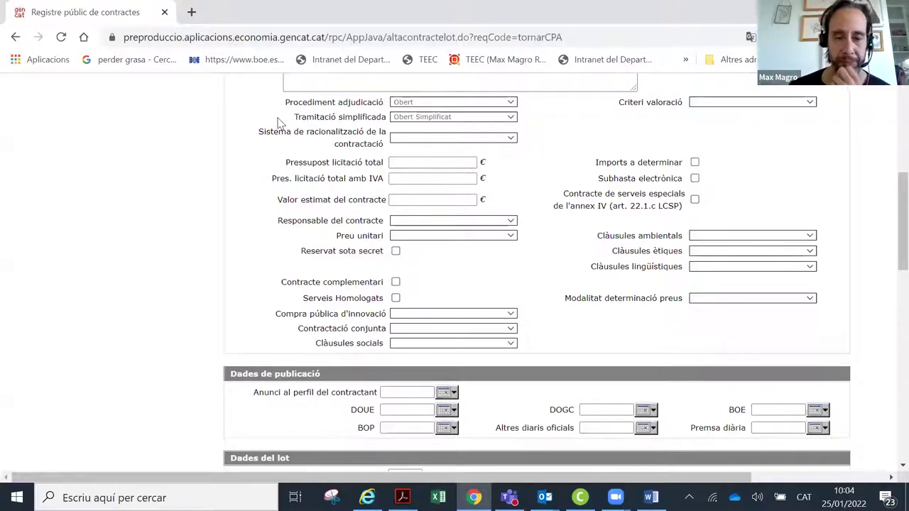
{"action": "left_click_drag", "start_coordinate": [259, 131], "coordinate": [432, 138]}
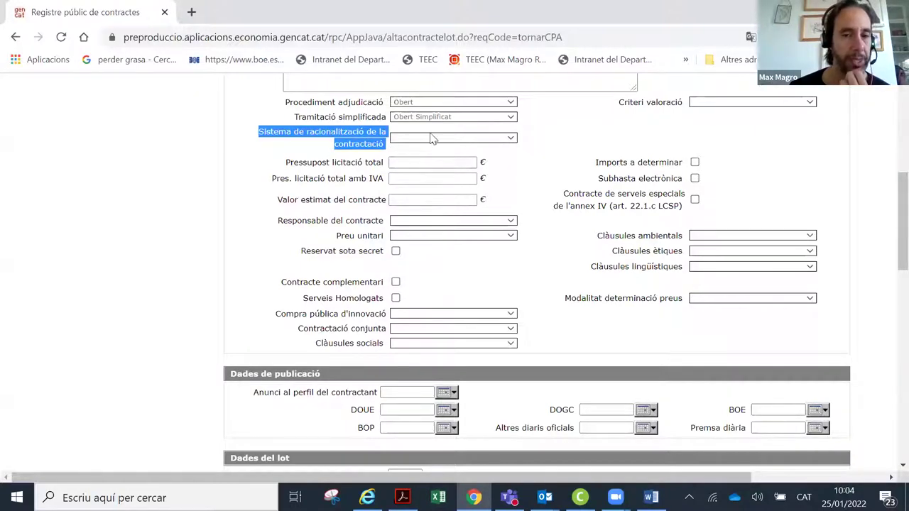
Step: Switch to Derivat d'acord marc with Acord Marc, then erase the framework agreement text
{"action": "left_click", "coordinate": [511, 103]}
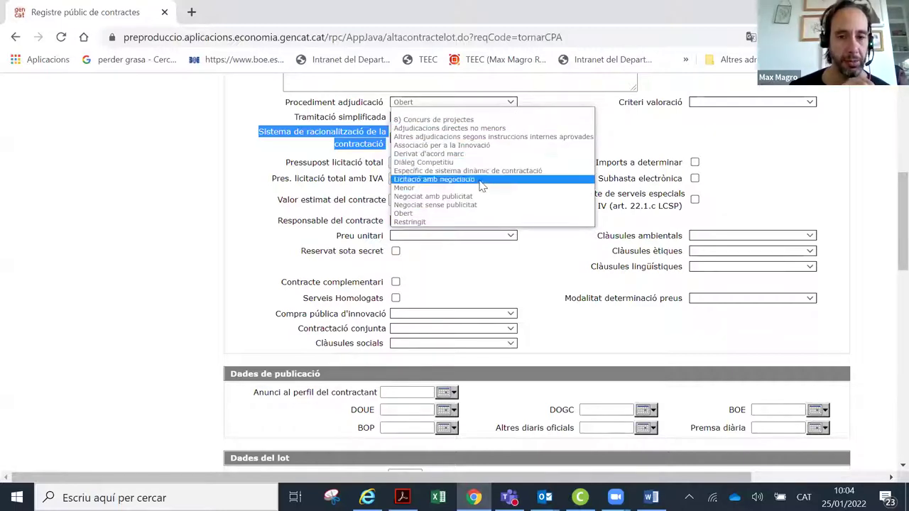
{"action": "left_click", "coordinate": [493, 153]}
{"action": "left_click", "coordinate": [511, 122]}
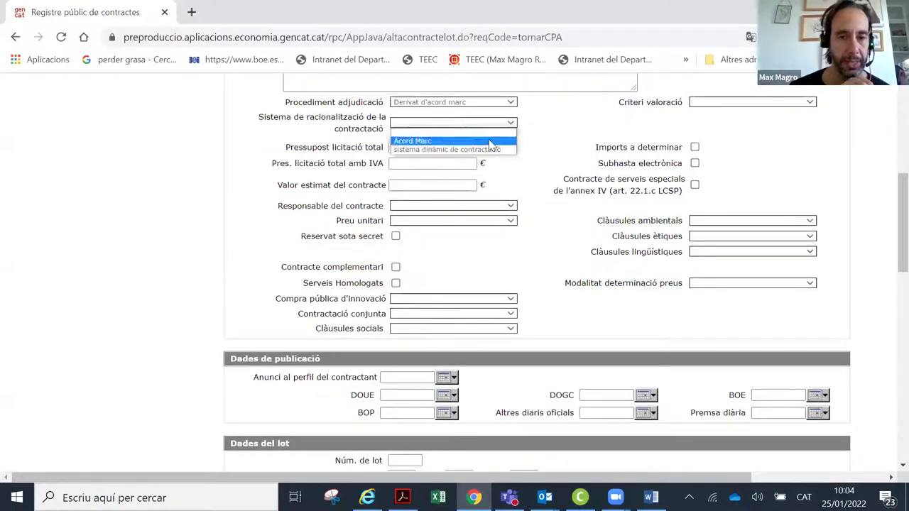
{"action": "left_click", "coordinate": [490, 136]}
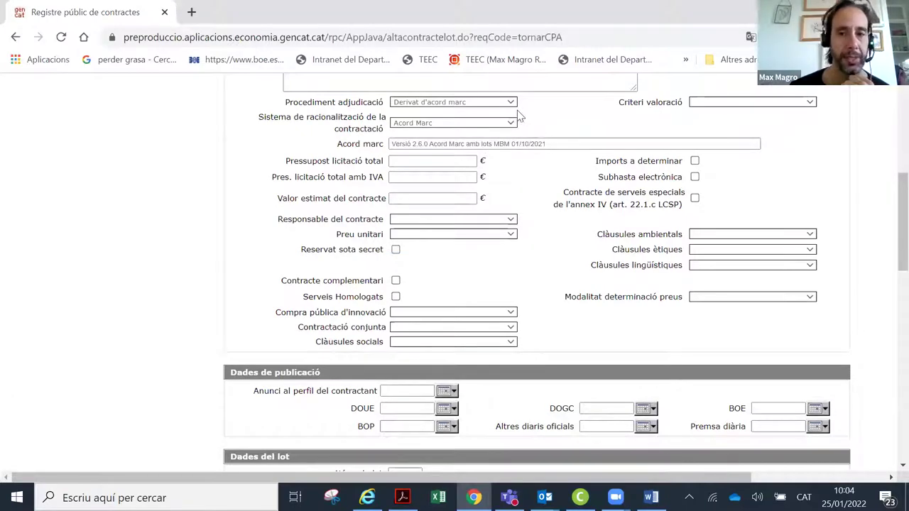
{"action": "left_click", "coordinate": [558, 143]}
{"action": "key", "text": "BackSpace"}
{"action": "key", "text": "BackSpace"}
{"action": "key", "text": "BackSpace"}
{"action": "key", "text": "BackSpace"}
{"action": "key", "text": "BackSpace"}
{"action": "key", "text": "BackSpace"}
{"action": "key", "text": "BackSpace"}
{"action": "key", "text": "BackSpace"}
{"action": "key", "text": "BackSpace"}
{"action": "key", "text": "BackSpace"}
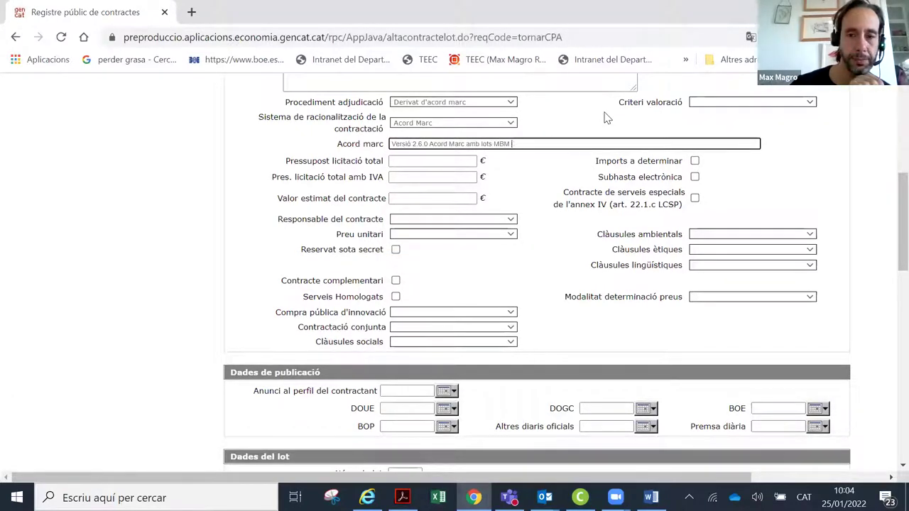
{"action": "key", "text": "BackSpace"}
{"action": "key", "text": "BackSpace"}
{"action": "key", "text": "BackSpace"}
{"action": "key", "text": "BackSpace"}
{"action": "key", "text": "BackSpace"}
{"action": "key", "text": "BackSpace"}
{"action": "key", "text": "BackSpace"}
{"action": "key", "text": "BackSpace"}
{"action": "key", "text": "BackSpace"}
{"action": "key", "text": "BackSpace"}
{"action": "key", "text": "BackSpace"}
{"action": "key", "text": "BackSpace"}
{"action": "key", "text": "BackSpace"}
{"action": "key", "text": "BackSpace"}
{"action": "key", "text": "BackSpace"}
{"action": "key", "text": "BackSpace"}
{"action": "key", "text": "BackSpace"}
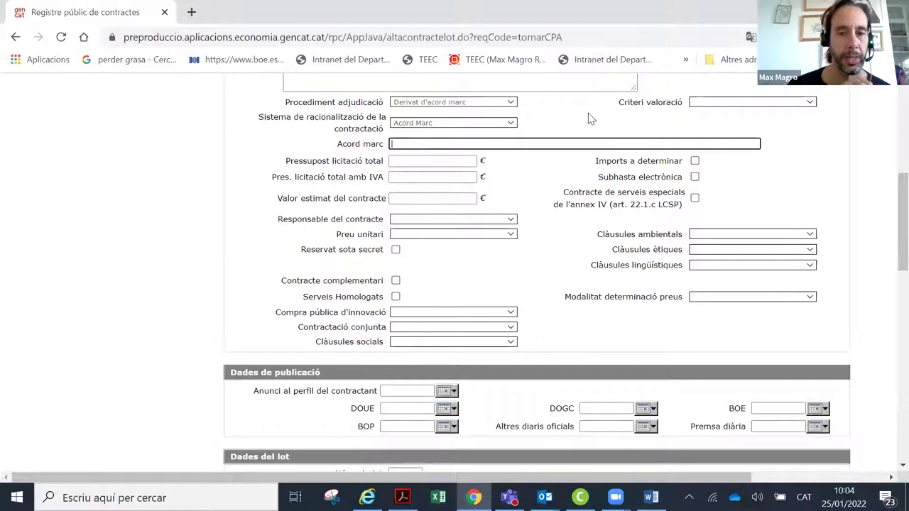
Step: Select Específic de sistema dinàmic de contractació as the award procedure
{"action": "left_click", "coordinate": [500, 103]}
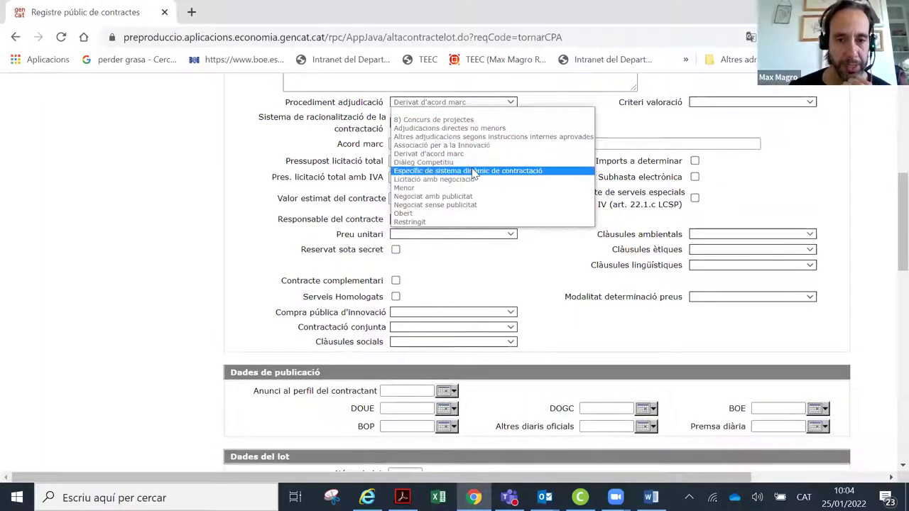
{"action": "left_click", "coordinate": [474, 171]}
{"action": "left_click_drag", "start_coordinate": [258, 117], "coordinate": [383, 130]}
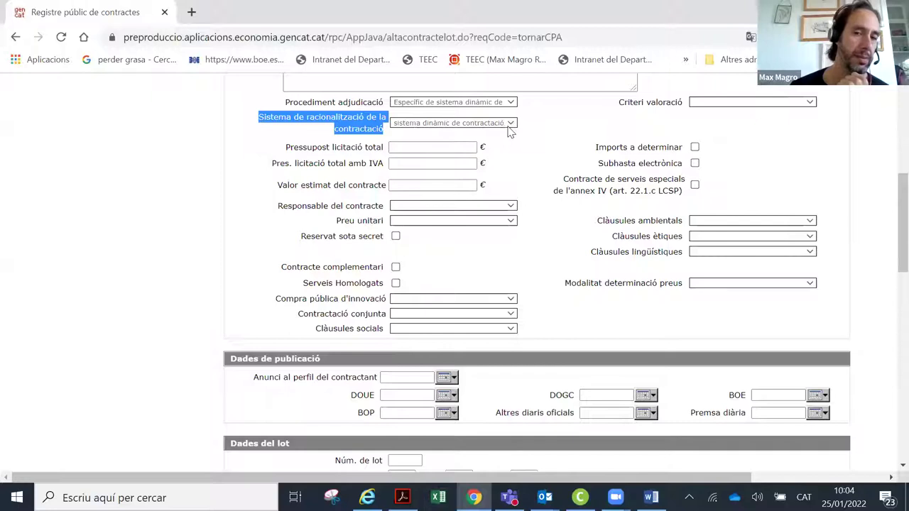
Step: Set the award procedure back to Obert with Obert Simplificat Abreujat simplified processing
{"action": "left_click", "coordinate": [511, 102]}
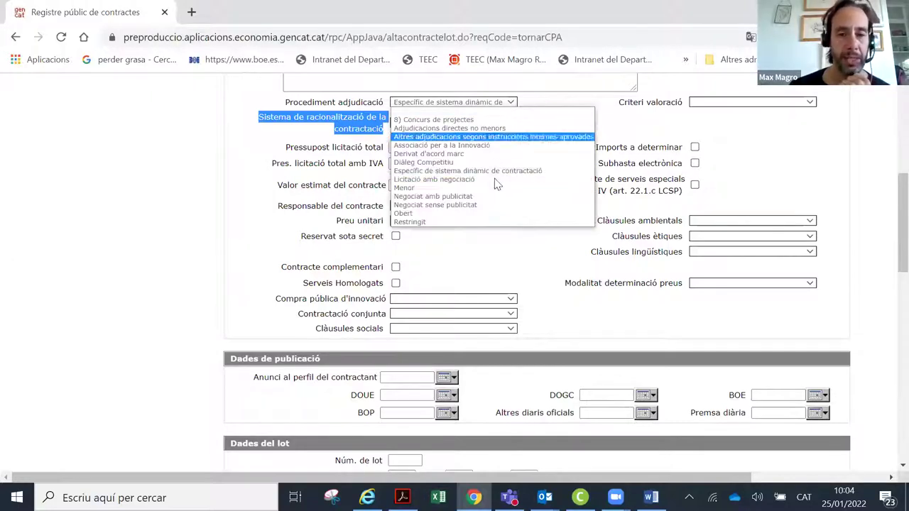
{"action": "left_click", "coordinate": [486, 213]}
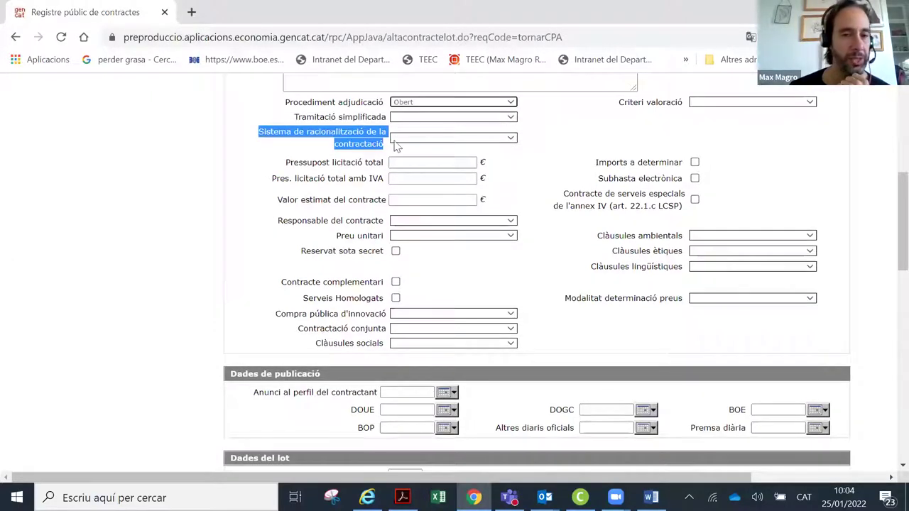
{"action": "left_click", "coordinate": [434, 117]}
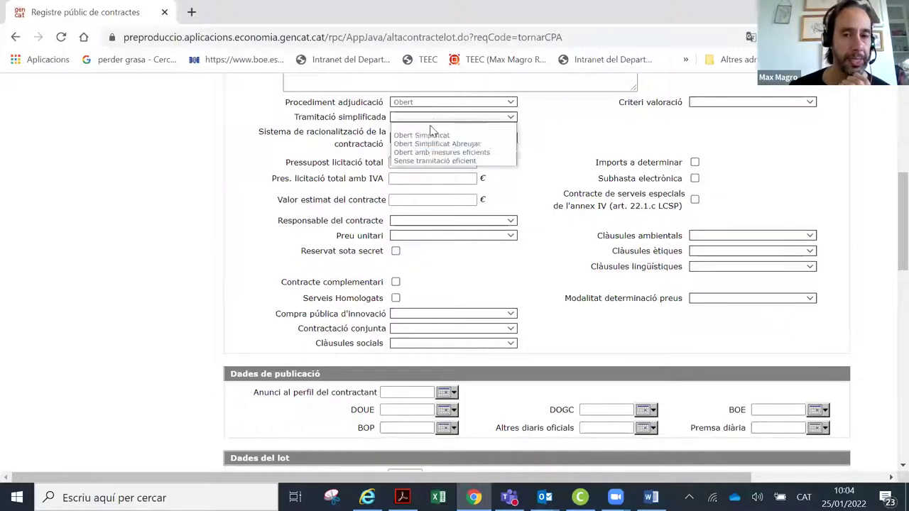
{"action": "left_click", "coordinate": [424, 145]}
{"action": "left_click_drag", "start_coordinate": [258, 132], "coordinate": [384, 144]}
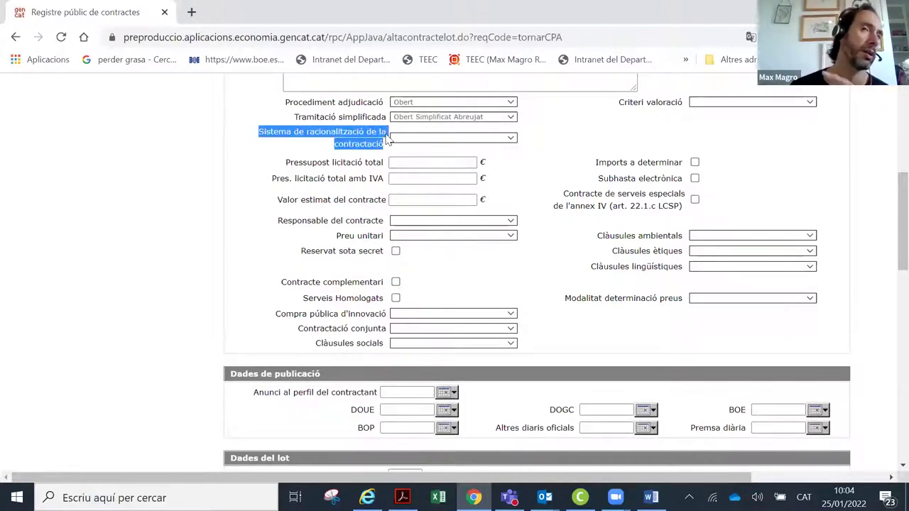
{"action": "left_click", "coordinate": [532, 147]}
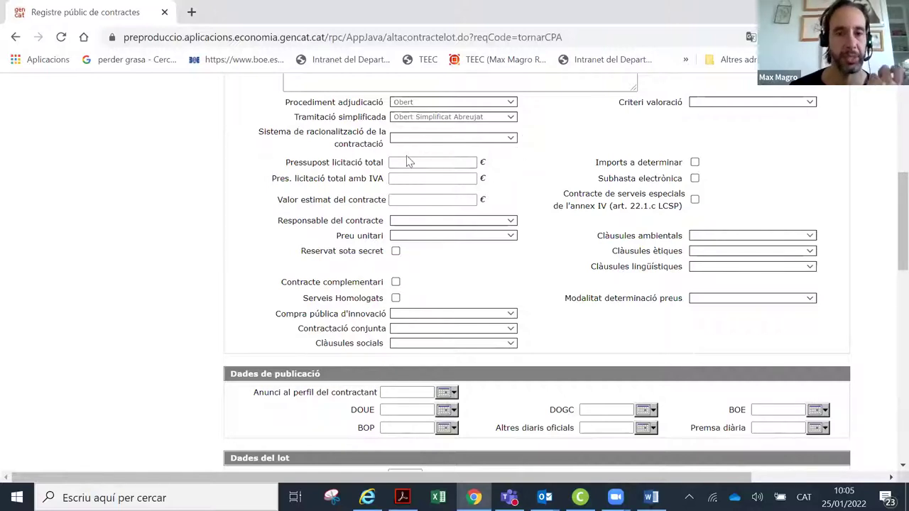
{"action": "left_click_drag", "start_coordinate": [259, 132], "coordinate": [381, 144]}
{"action": "left_click", "coordinate": [524, 149]}
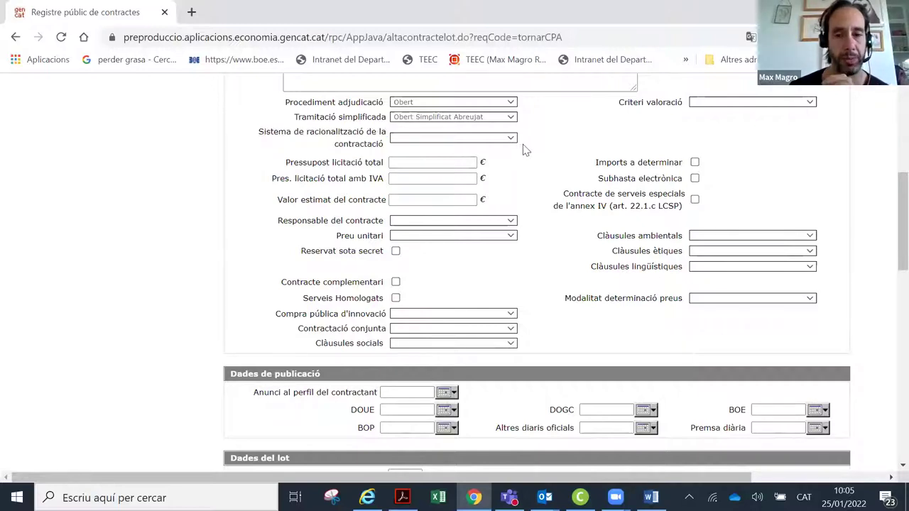
{"action": "scroll", "coordinate": [523, 148], "scroll_direction": "down", "scroll_amount": 1}
{"action": "scroll", "coordinate": [523, 148], "scroll_direction": "up", "scroll_amount": 1}
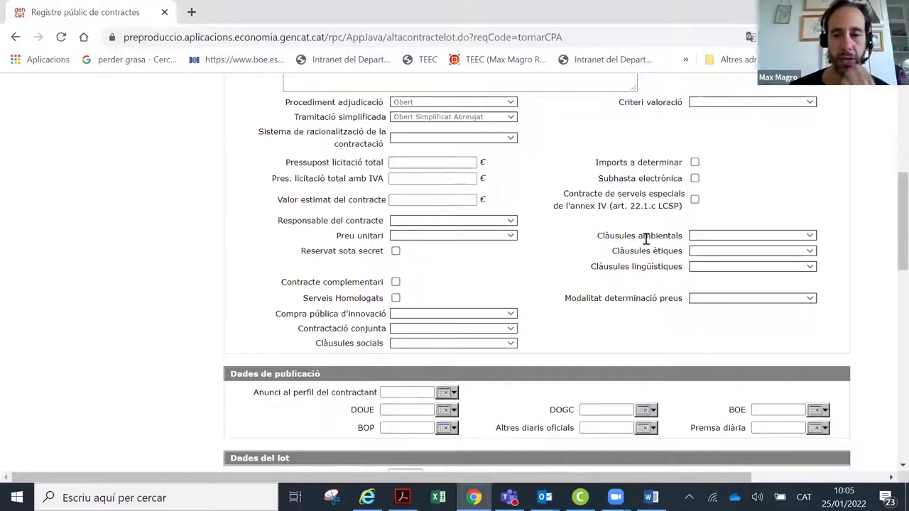
{"action": "left_click", "coordinate": [735, 237]}
{"action": "left_click", "coordinate": [617, 247]}
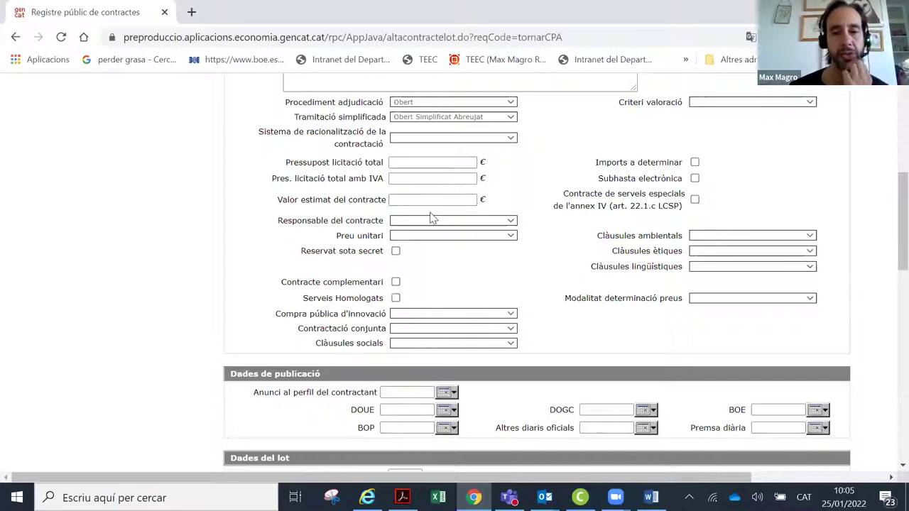
{"action": "left_click", "coordinate": [510, 224]}
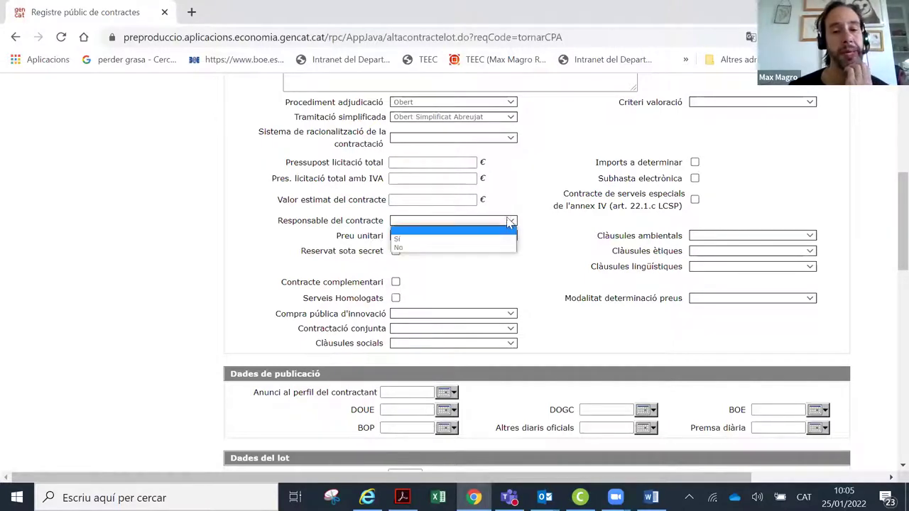
{"action": "left_click", "coordinate": [501, 239]}
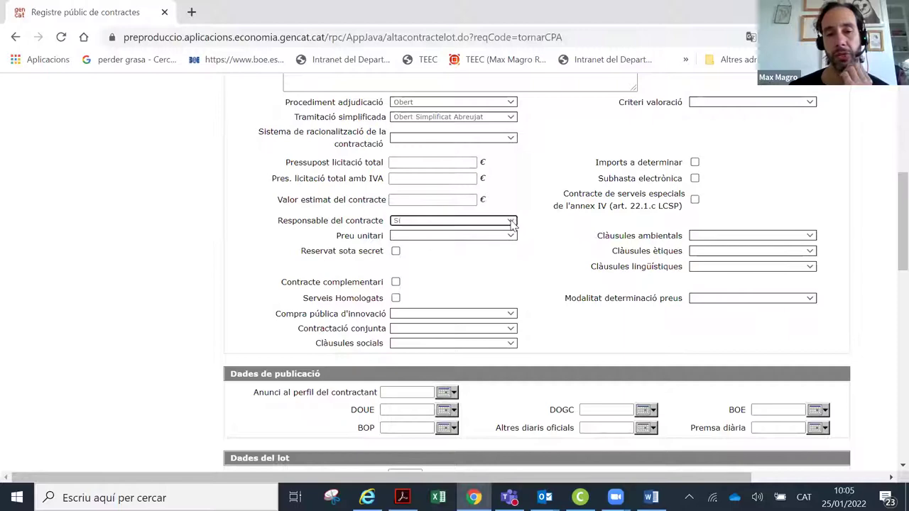
{"action": "left_click", "coordinate": [513, 221]}
{"action": "left_click", "coordinate": [508, 232]}
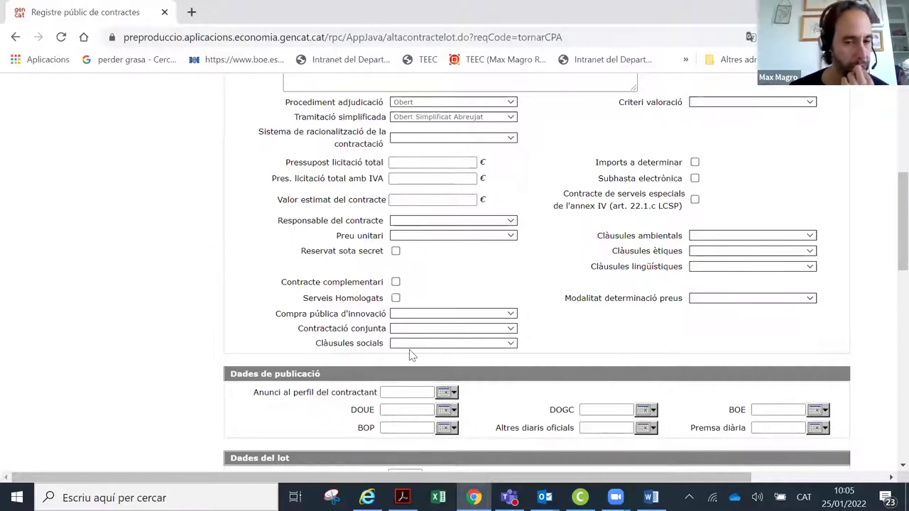
{"action": "left_click", "coordinate": [440, 348]}
Step: Set Clàusules socials to Sí and add the gender equality, fair trade and SME promotion clauses
{"action": "left_click", "coordinate": [437, 360]}
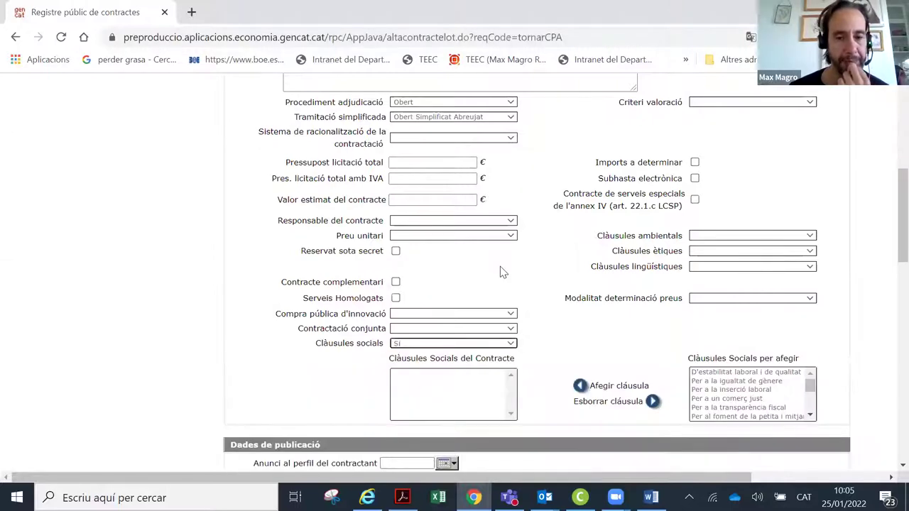
{"action": "scroll", "coordinate": [841, 374], "scroll_direction": "down", "scroll_amount": 1}
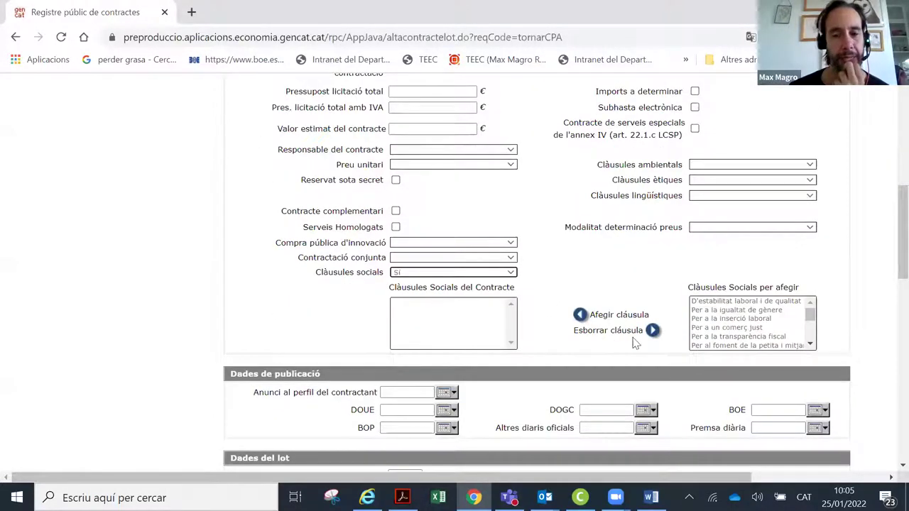
{"action": "left_click", "coordinate": [731, 311]}
{"action": "left_click", "coordinate": [597, 316]}
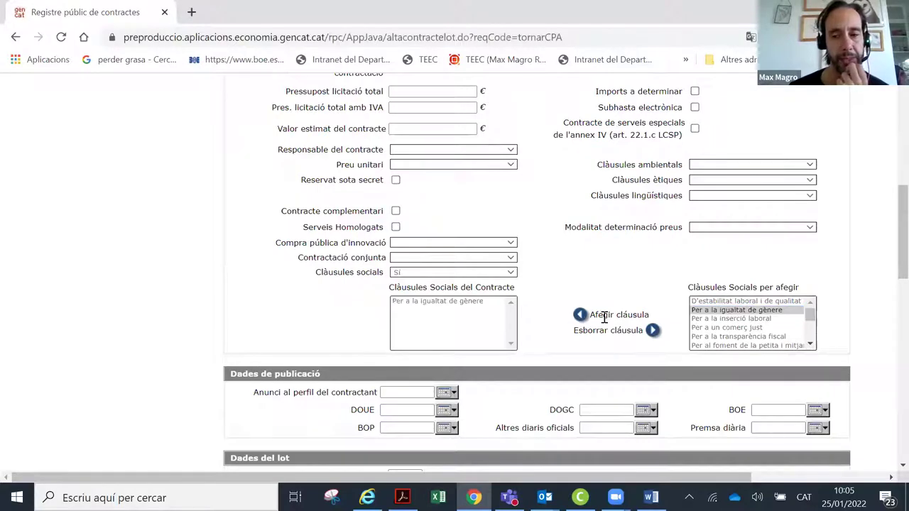
{"action": "left_click", "coordinate": [708, 331]}
{"action": "left_click", "coordinate": [582, 318]}
{"action": "left_click", "coordinate": [717, 346]}
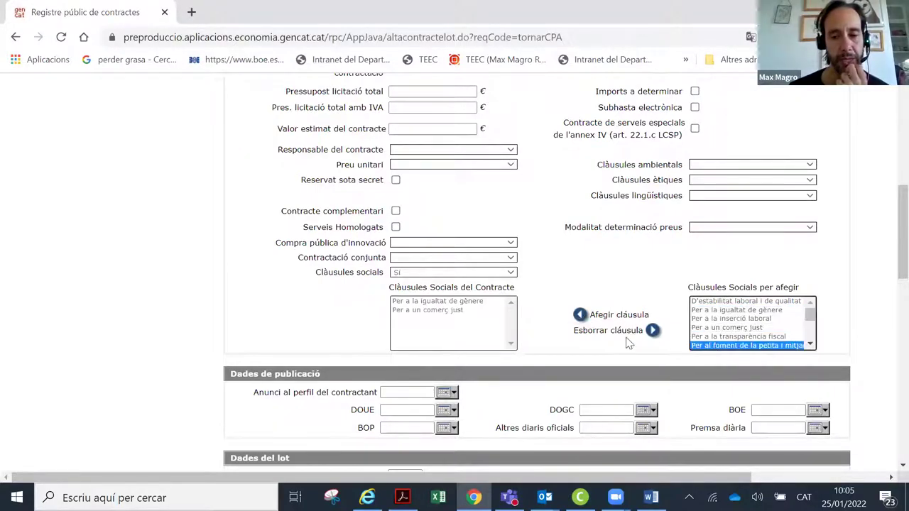
{"action": "left_click", "coordinate": [578, 318]}
{"action": "left_click", "coordinate": [739, 311]}
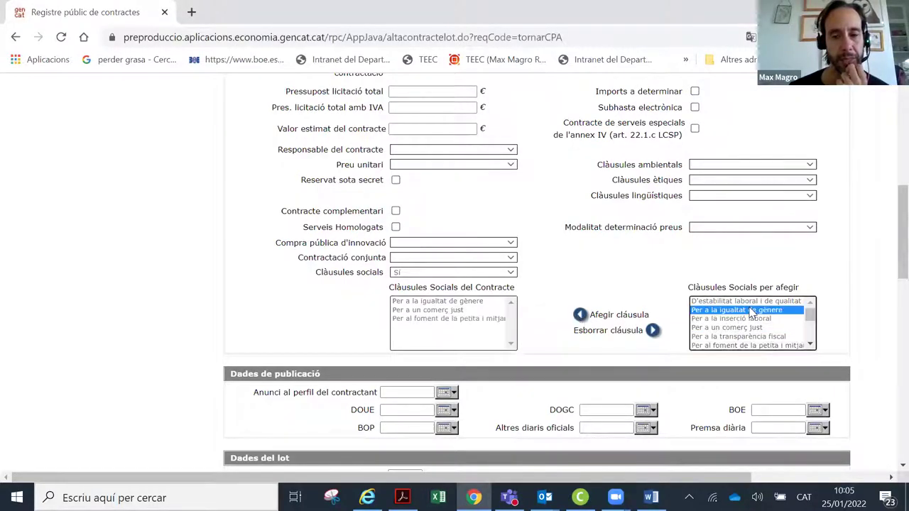
{"action": "left_click", "coordinate": [580, 319]}
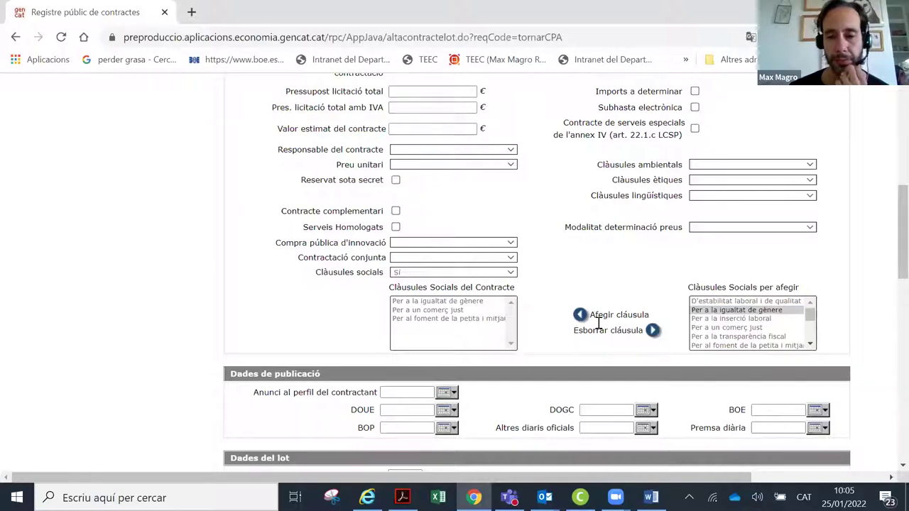
Step: Remove the gender equality, fair trade and SME promotion clauses from the contract
{"action": "left_click", "coordinate": [461, 302]}
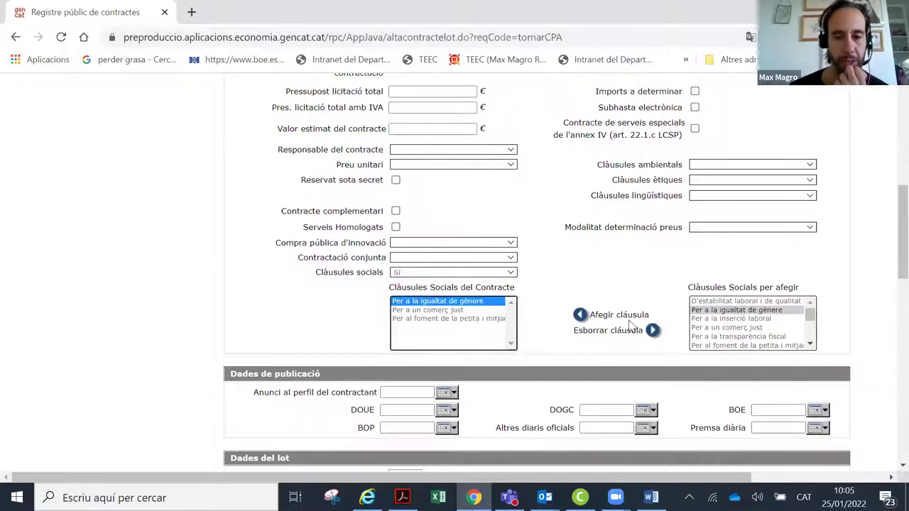
{"action": "left_click", "coordinate": [651, 332]}
{"action": "left_click", "coordinate": [468, 304]}
{"action": "left_click", "coordinate": [650, 331]}
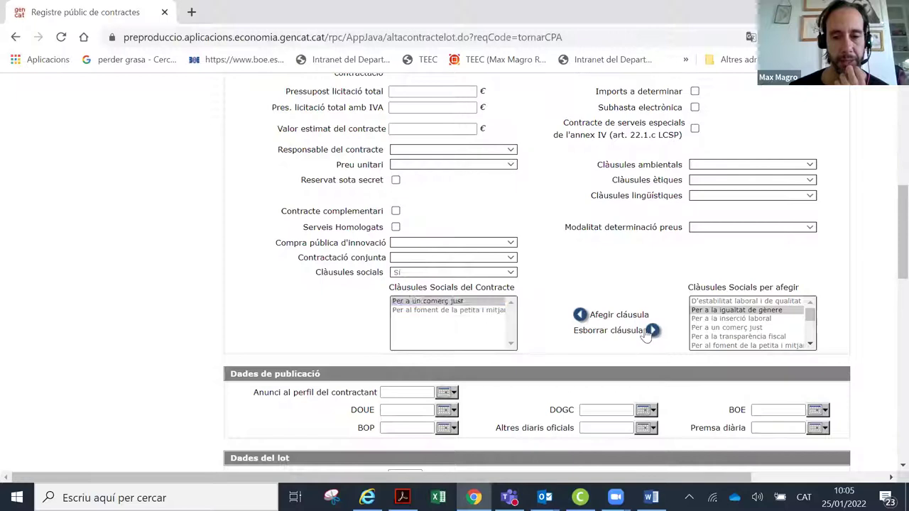
{"action": "left_click", "coordinate": [468, 304]}
{"action": "left_click", "coordinate": [652, 331]}
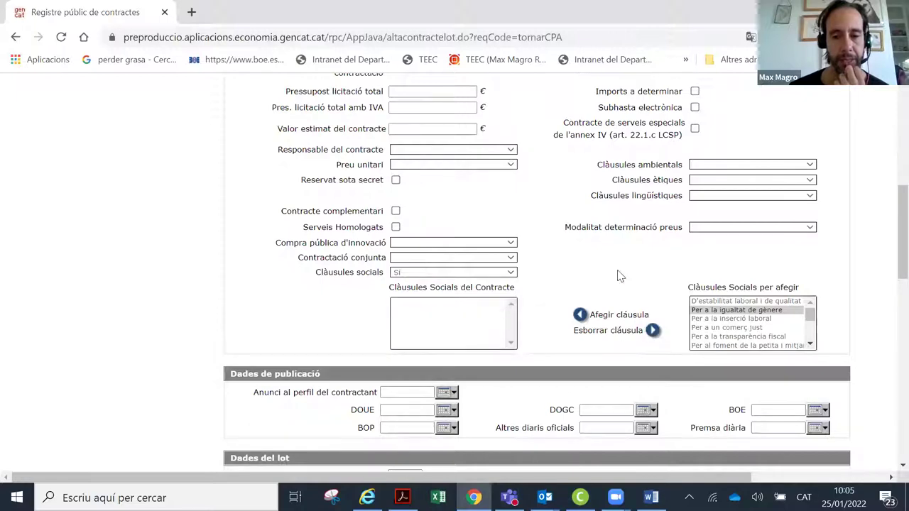
Step: Cycle Clàusules socials through blank and Sí, finally setting it to No
{"action": "left_click", "coordinate": [490, 273]}
{"action": "left_click", "coordinate": [493, 282]}
{"action": "left_click", "coordinate": [507, 274]}
{"action": "left_click", "coordinate": [501, 290]}
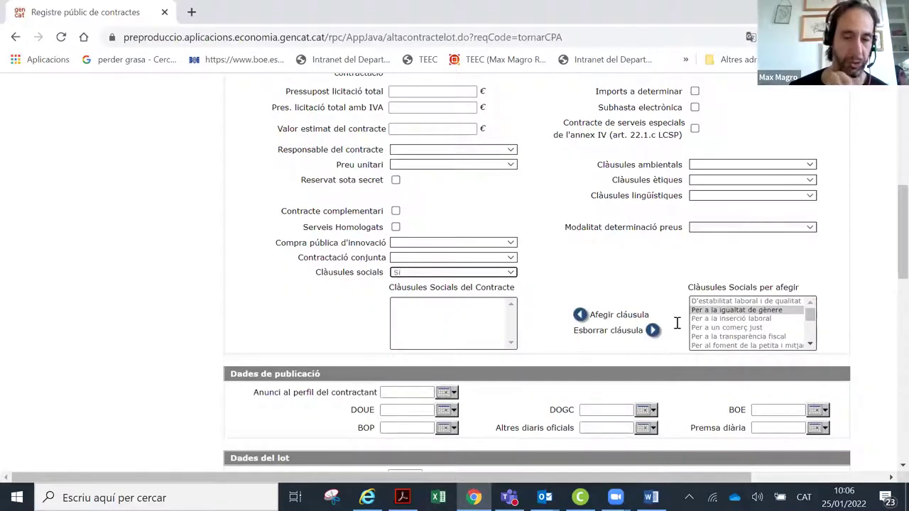
{"action": "left_click", "coordinate": [505, 274]}
{"action": "left_click", "coordinate": [495, 282]}
{"action": "left_click", "coordinate": [509, 274]}
{"action": "left_click", "coordinate": [500, 298]}
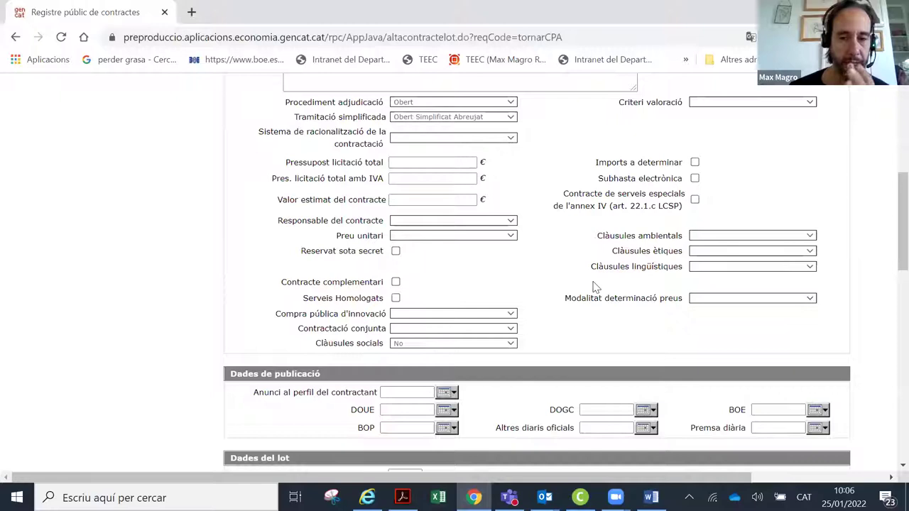
Step: Tick the Imports a determinar checkbox
{"action": "left_click_drag", "start_coordinate": [595, 162], "coordinate": [683, 163]}
{"action": "left_click", "coordinate": [694, 163]}
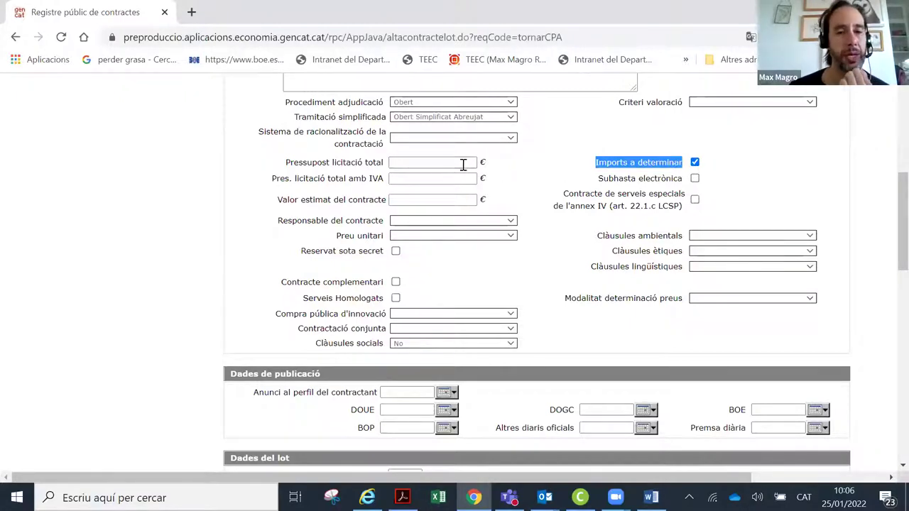
{"action": "left_click", "coordinate": [734, 165]}
Step: Enter 0 in Pressupost licitació total, then clear it so the amount stays empty
{"action": "left_click", "coordinate": [430, 165]}
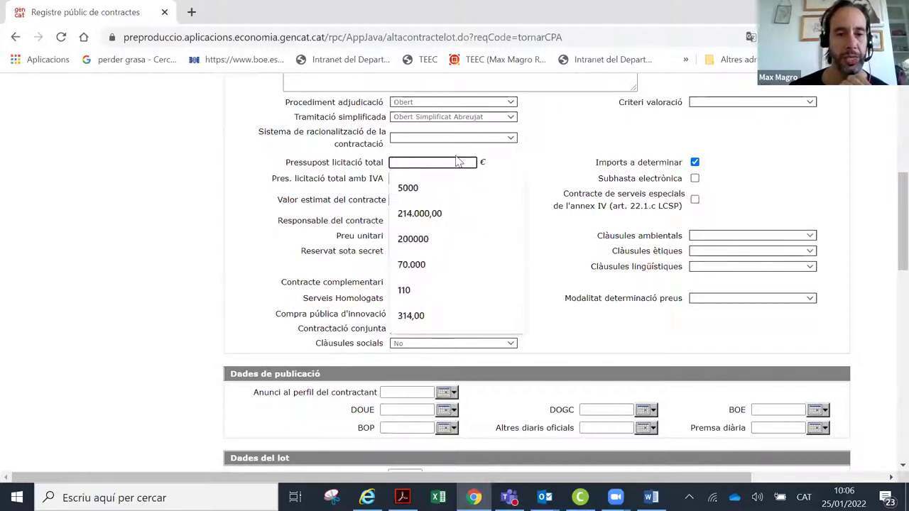
{"action": "type", "text": "0"}
{"action": "left_click", "coordinate": [545, 168]}
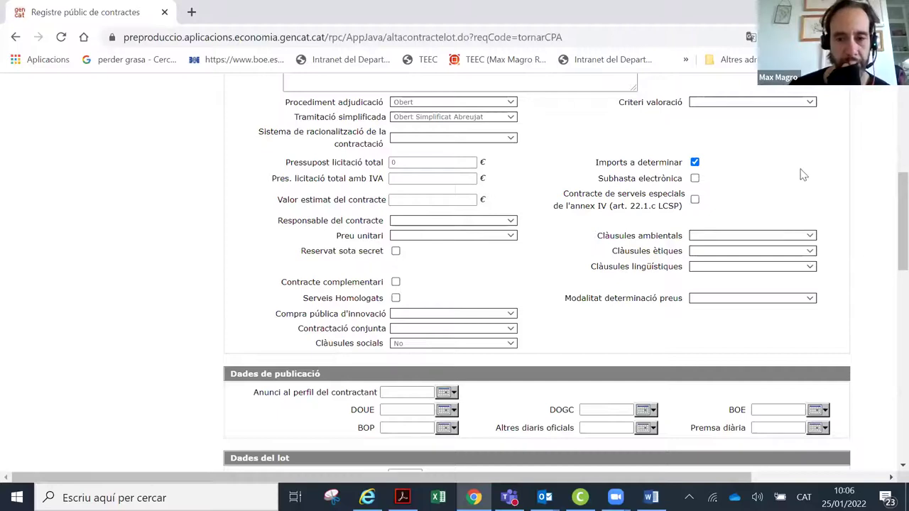
{"action": "left_click", "coordinate": [409, 163]}
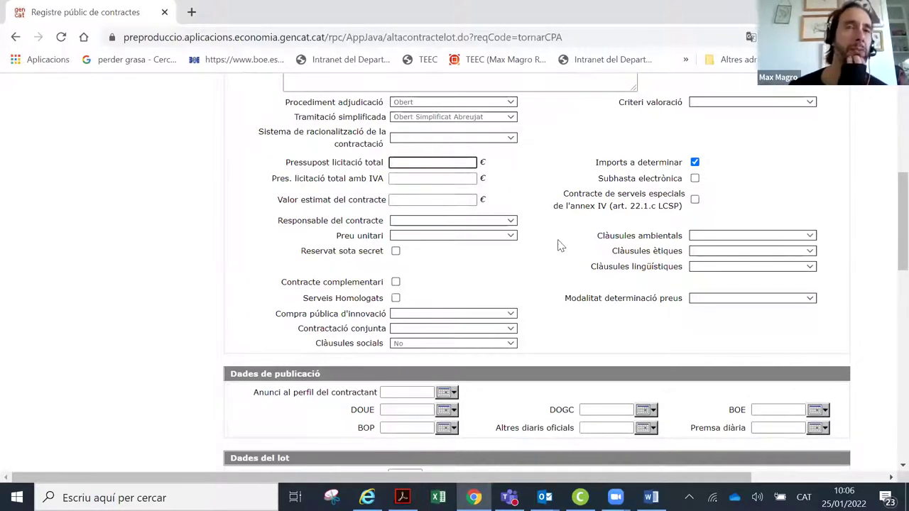
{"action": "scroll", "coordinate": [572, 247], "scroll_direction": "up", "scroll_amount": 3}
{"action": "scroll", "coordinate": [576, 255], "scroll_direction": "down", "scroll_amount": 2}
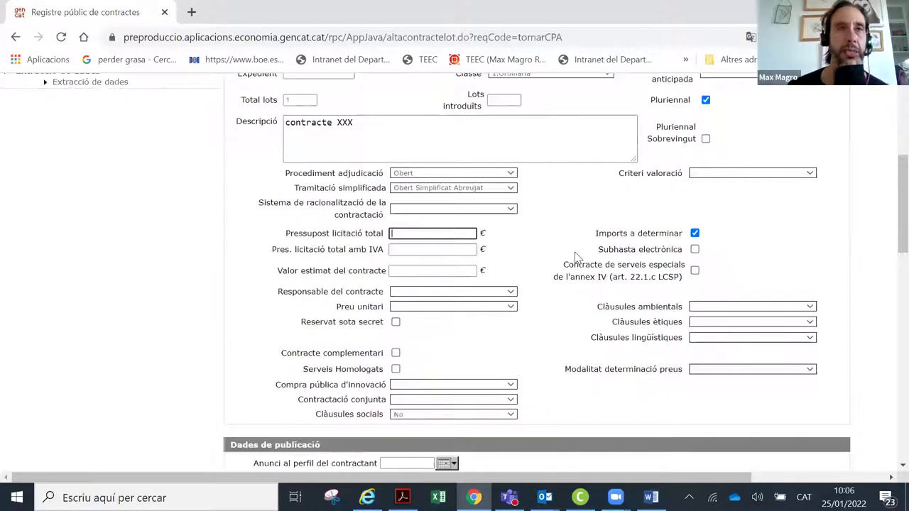
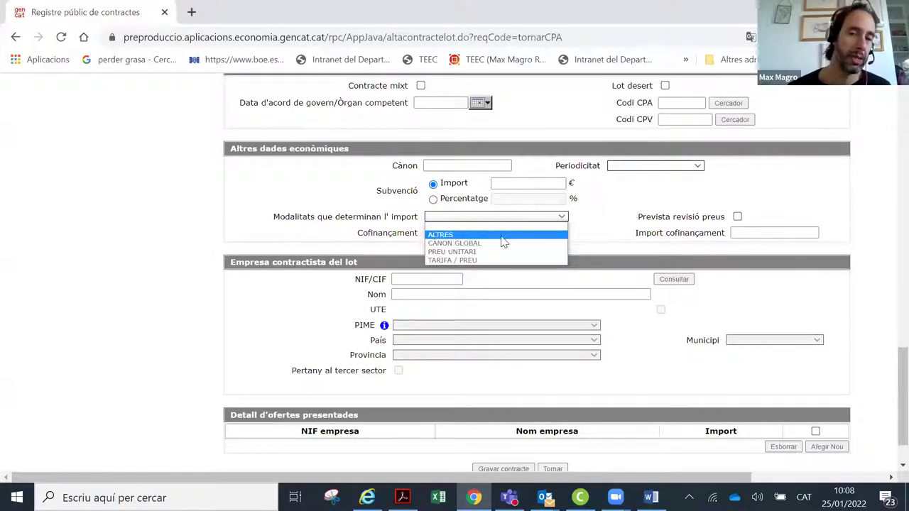
{"action": "left_click", "coordinate": [363, 202]}
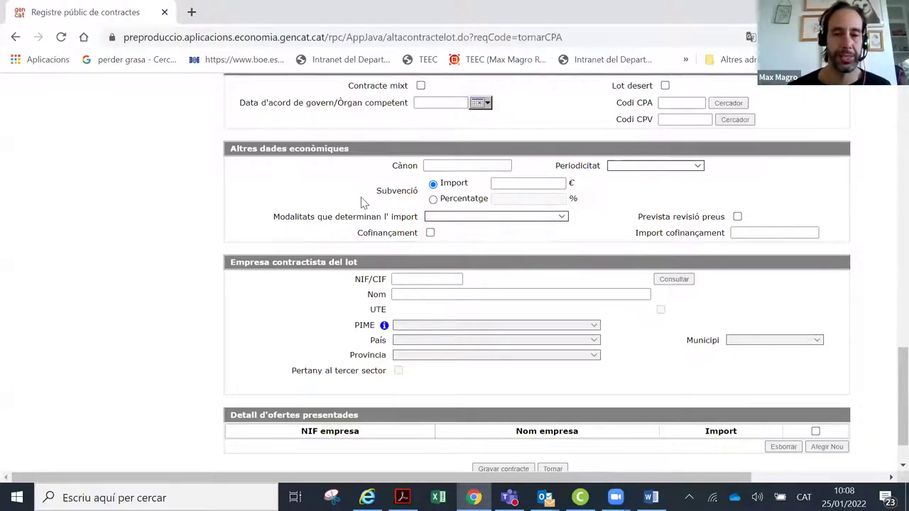
{"action": "left_click_drag", "start_coordinate": [223, 149], "coordinate": [757, 193]}
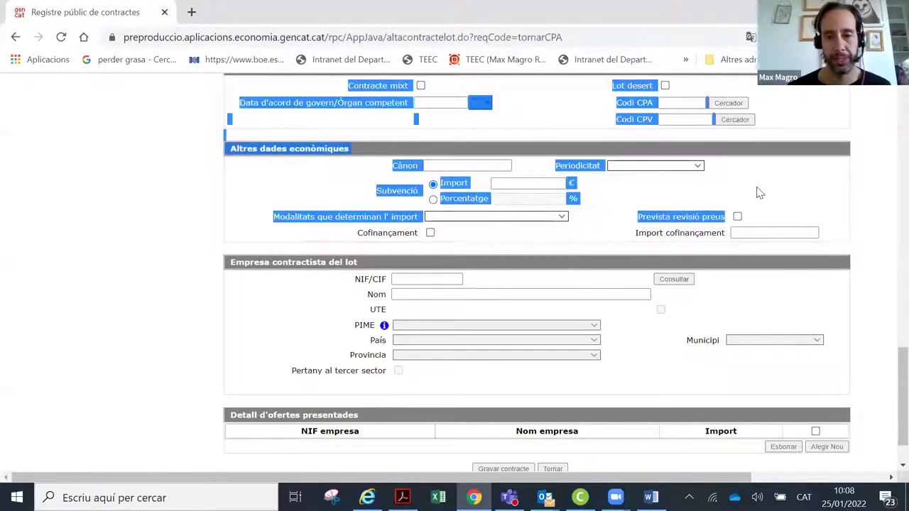
{"action": "scroll", "coordinate": [840, 213], "scroll_direction": "up", "scroll_amount": 2}
{"action": "left_click", "coordinate": [844, 256]}
{"action": "scroll", "coordinate": [845, 249], "scroll_direction": "up", "scroll_amount": 8}
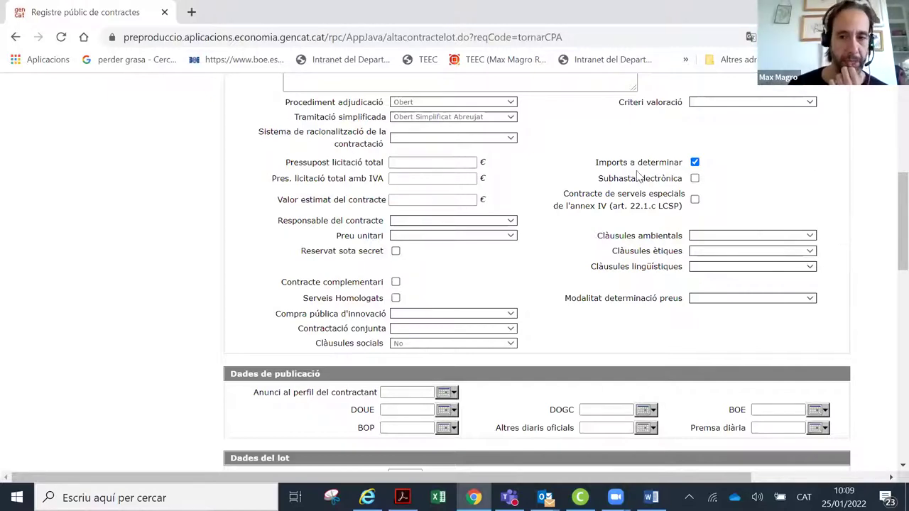
{"action": "left_click_drag", "start_coordinate": [610, 163], "coordinate": [699, 165]}
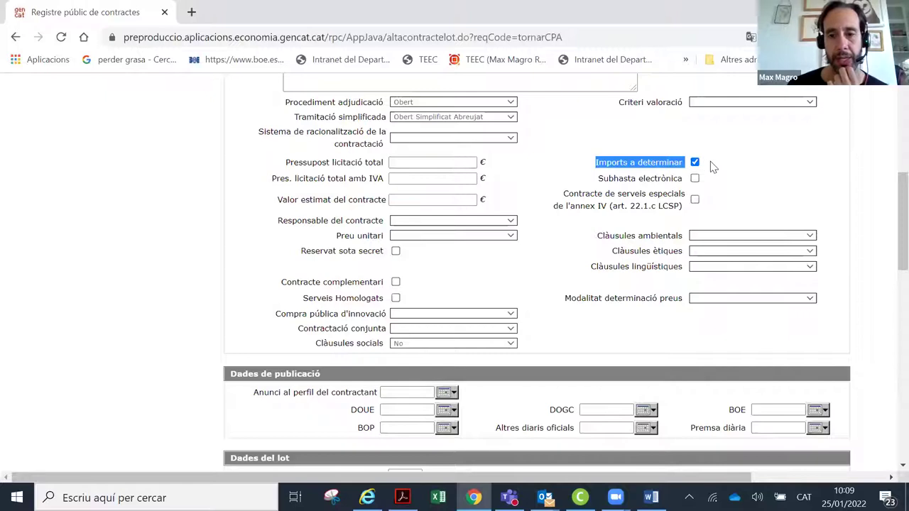
{"action": "left_click", "coordinate": [694, 162]}
{"action": "left_click", "coordinate": [694, 163]}
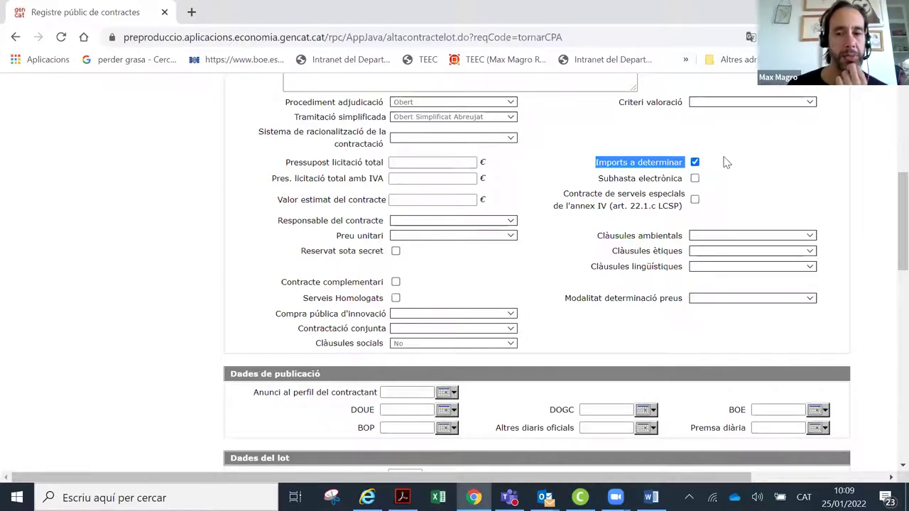
{"action": "left_click", "coordinate": [725, 163]}
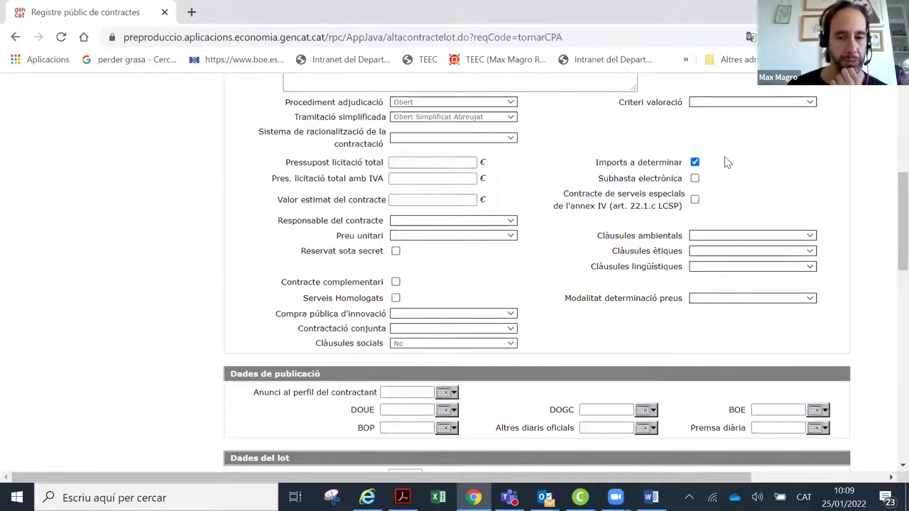
{"action": "scroll", "coordinate": [726, 162], "scroll_direction": "down", "scroll_amount": 1}
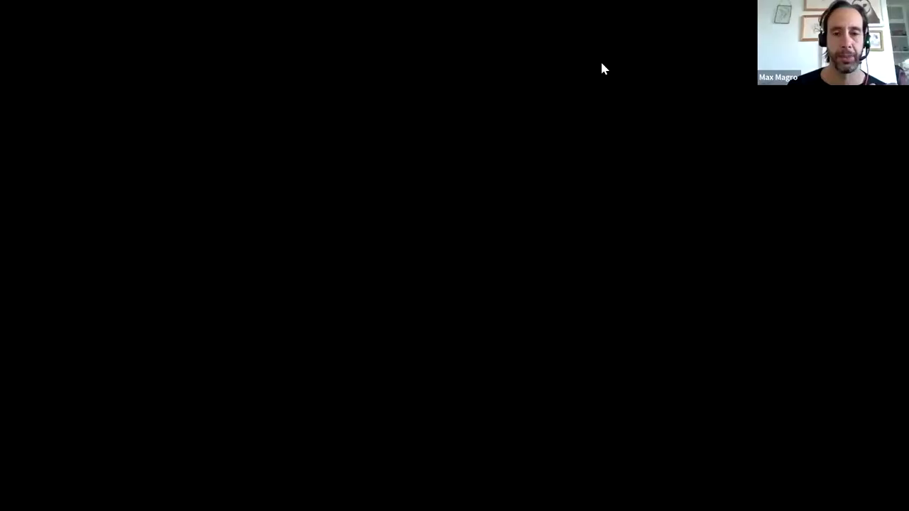
{"action": "scroll", "coordinate": [209, 170], "scroll_direction": "down", "scroll_amount": 3}
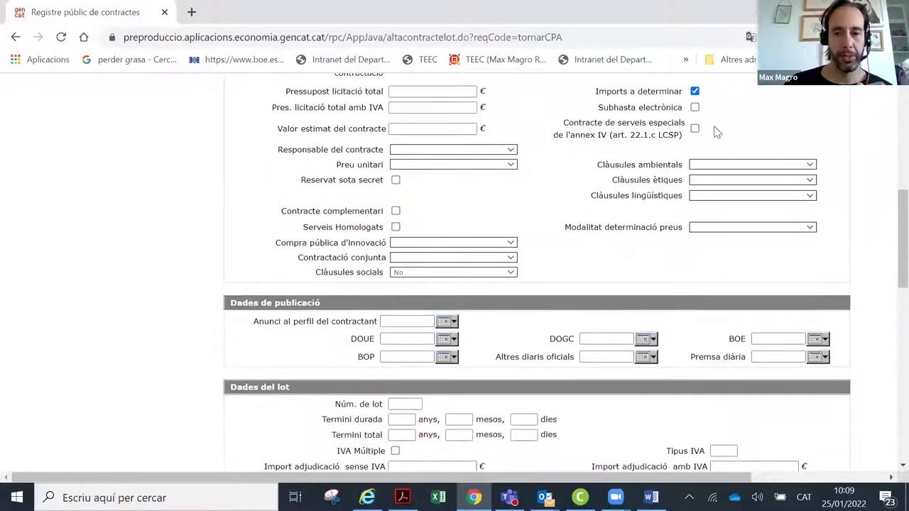
{"action": "scroll", "coordinate": [525, 160], "scroll_direction": "down", "scroll_amount": 3}
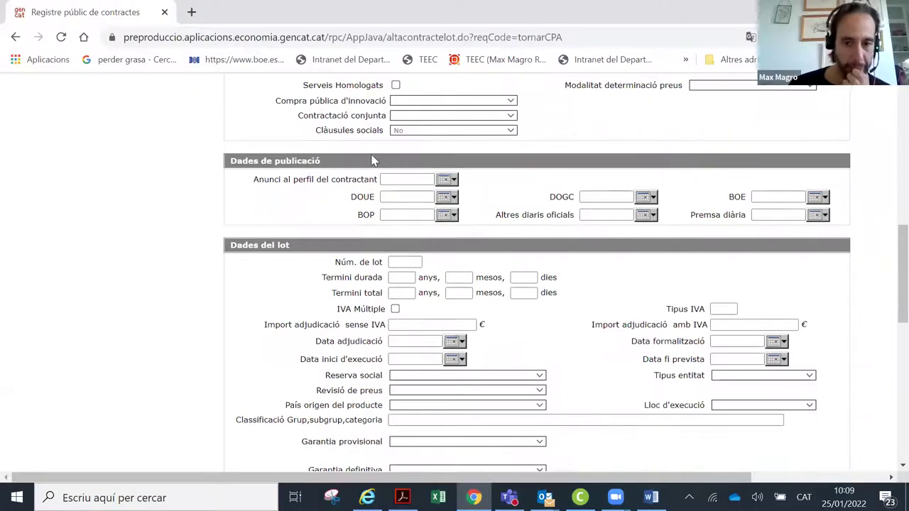
{"action": "scroll", "coordinate": [366, 159], "scroll_direction": "up", "scroll_amount": 1}
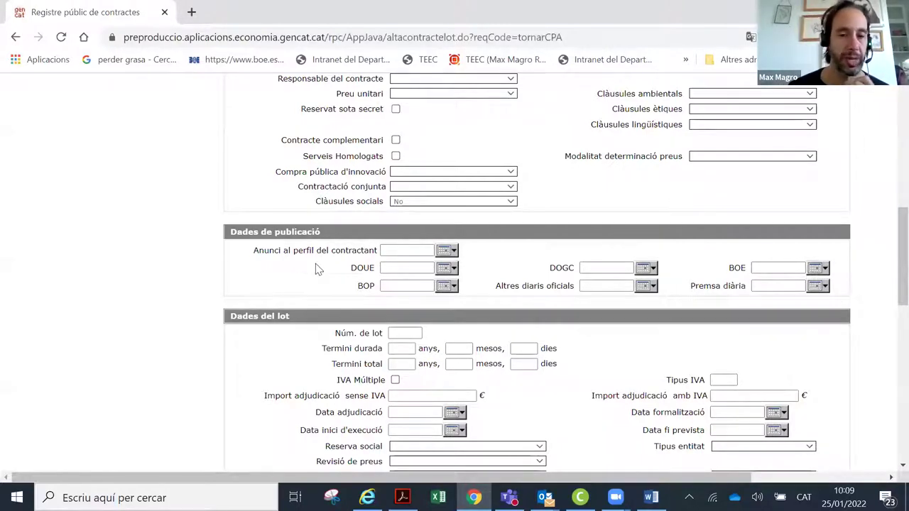
{"action": "left_click", "coordinate": [422, 267]}
{"action": "left_click", "coordinate": [552, 242]}
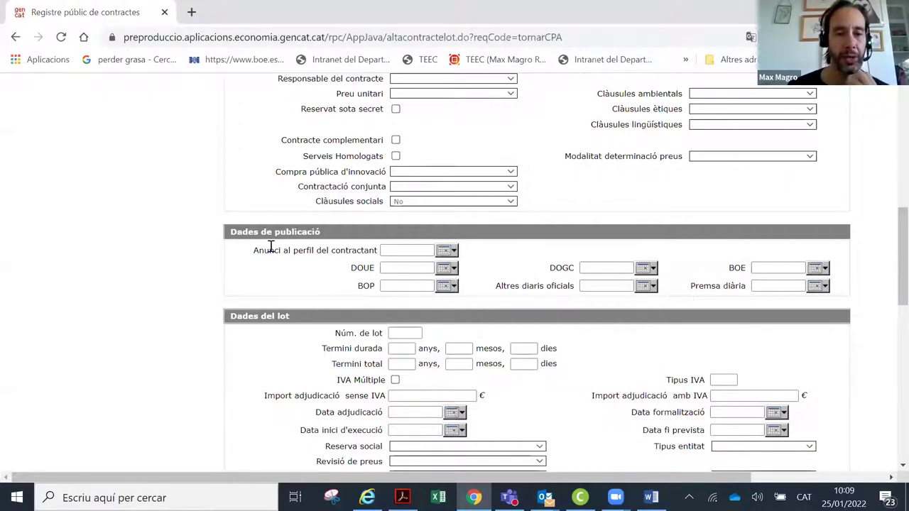
{"action": "left_click_drag", "start_coordinate": [231, 233], "coordinate": [330, 235]}
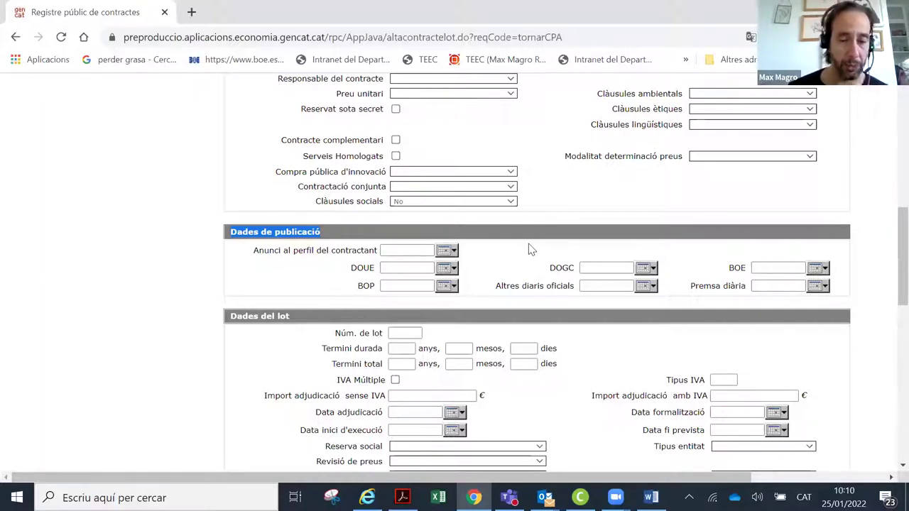
{"action": "left_click", "coordinate": [288, 254]}
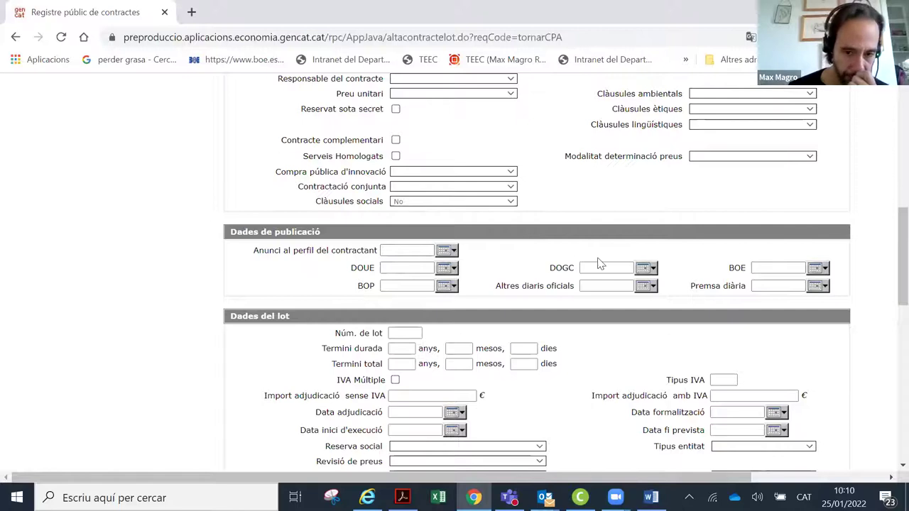
{"action": "scroll", "coordinate": [575, 249], "scroll_direction": "down", "scroll_amount": 1}
Step: Select the Data adjudicació field label, then dismiss the suggestions and clear the highlight
{"action": "left_click", "coordinate": [408, 340]}
{"action": "left_click_drag", "start_coordinate": [316, 342], "coordinate": [383, 343]}
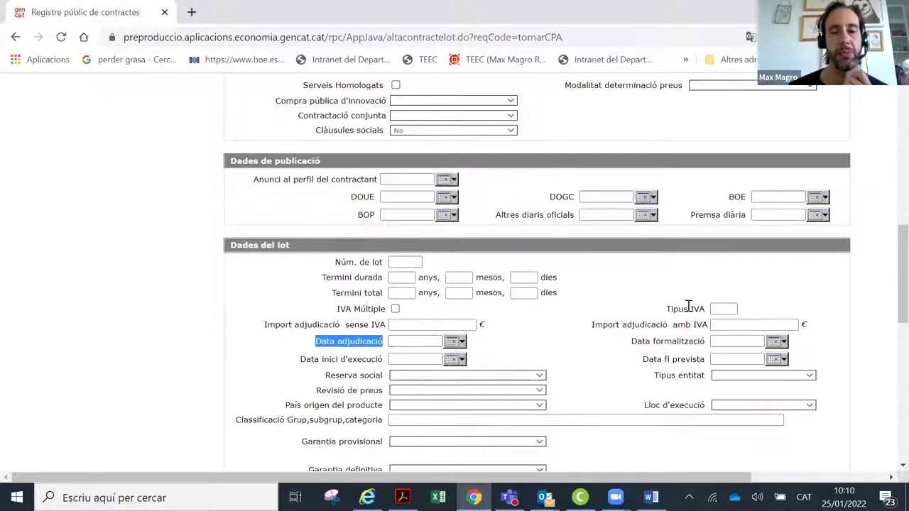
{"action": "scroll", "coordinate": [686, 311], "scroll_direction": "up", "scroll_amount": 1}
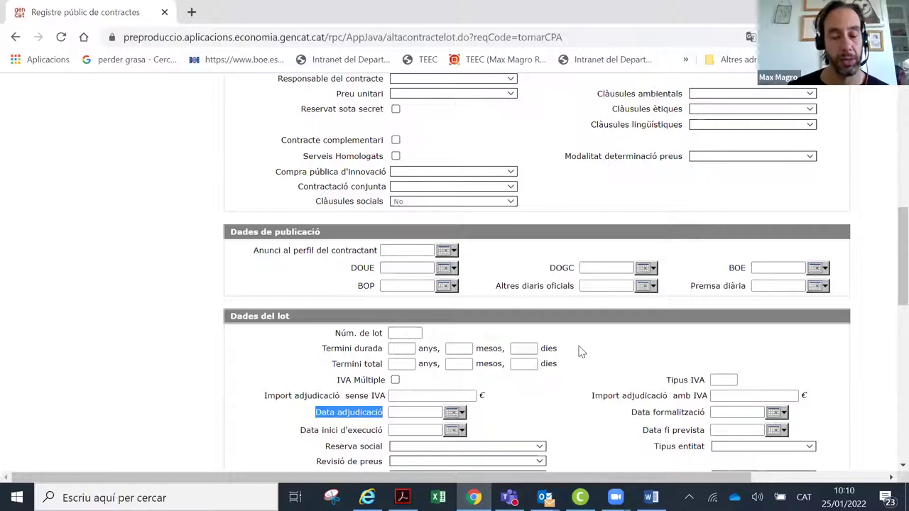
{"action": "scroll", "coordinate": [578, 351], "scroll_direction": "down", "scroll_amount": 1}
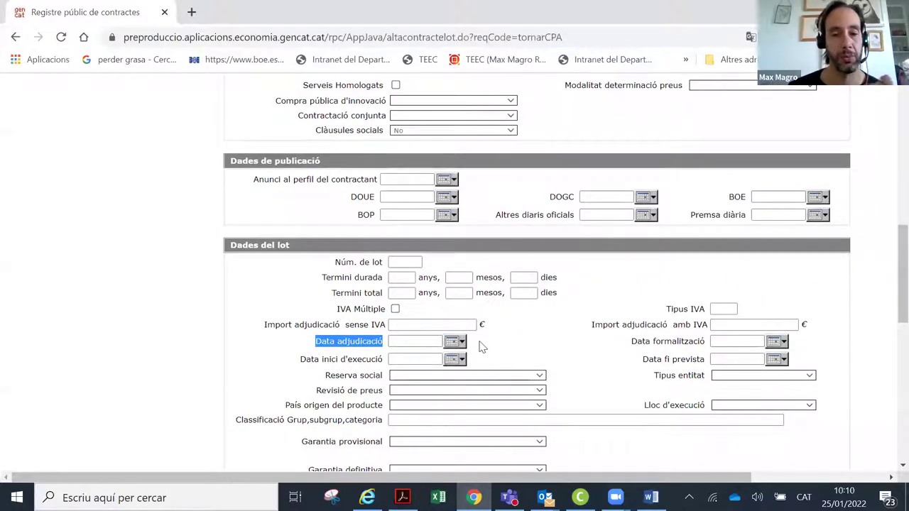
{"action": "scroll", "coordinate": [443, 317], "scroll_direction": "up", "scroll_amount": 1}
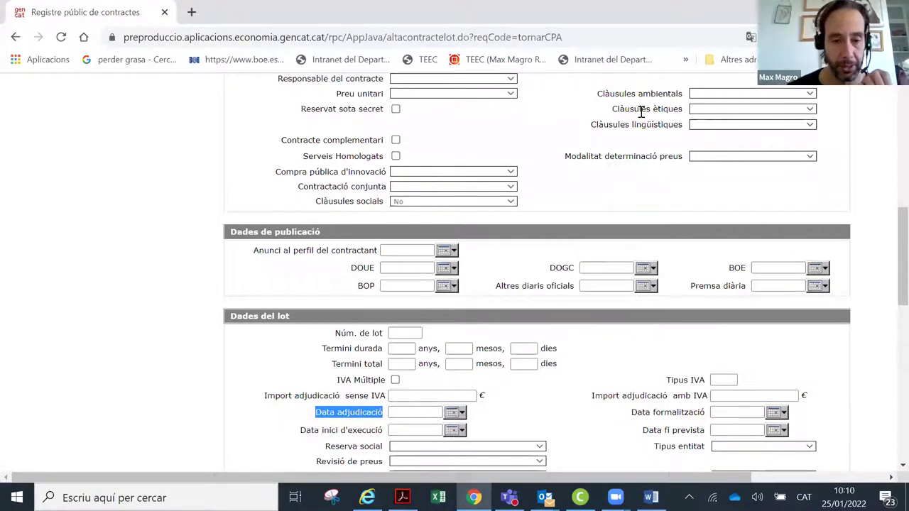
{"action": "left_click", "coordinate": [575, 183]}
Step: Highlight the Dades de publicació heading and return to Dades del contracte with Imports a determinar unticked
{"action": "scroll", "coordinate": [517, 234], "scroll_direction": "up", "scroll_amount": 1}
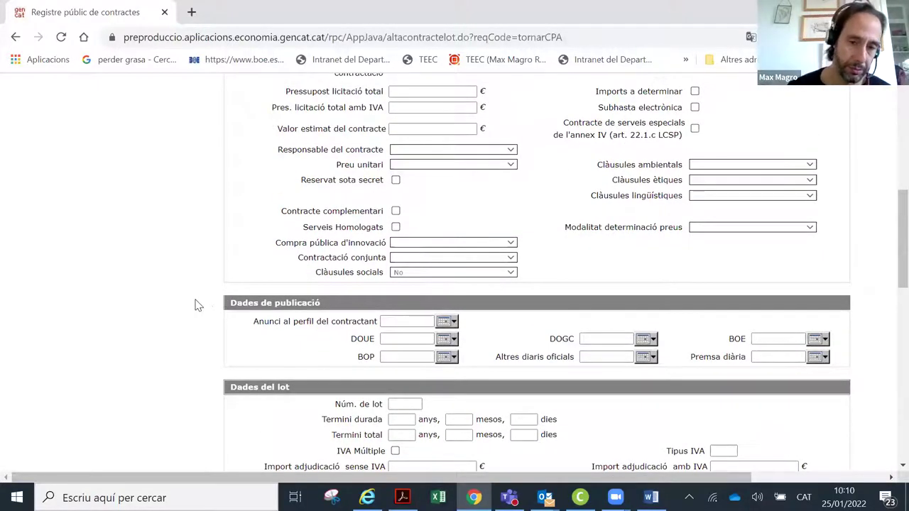
{"action": "left_click_drag", "start_coordinate": [231, 303], "coordinate": [287, 303]}
{"action": "triple_click", "coordinate": [326, 306]}
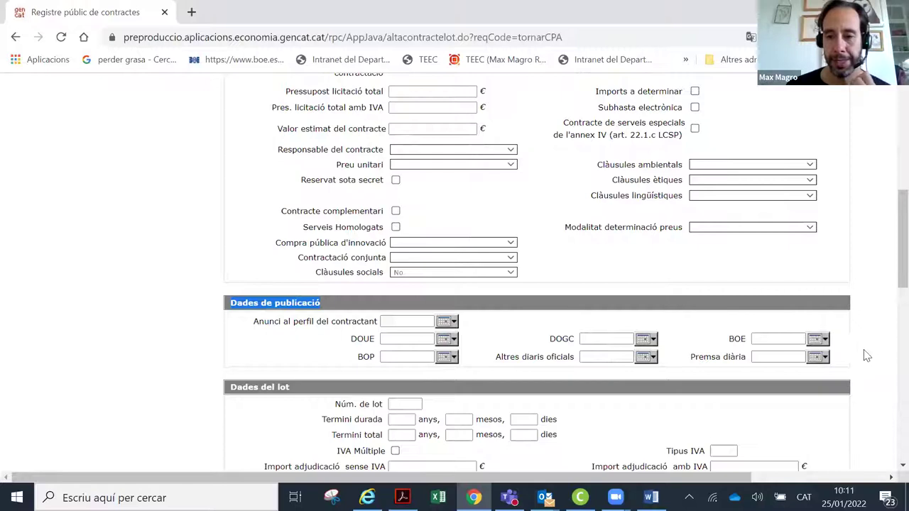
{"action": "scroll", "coordinate": [210, 358], "scroll_direction": "up", "scroll_amount": 1}
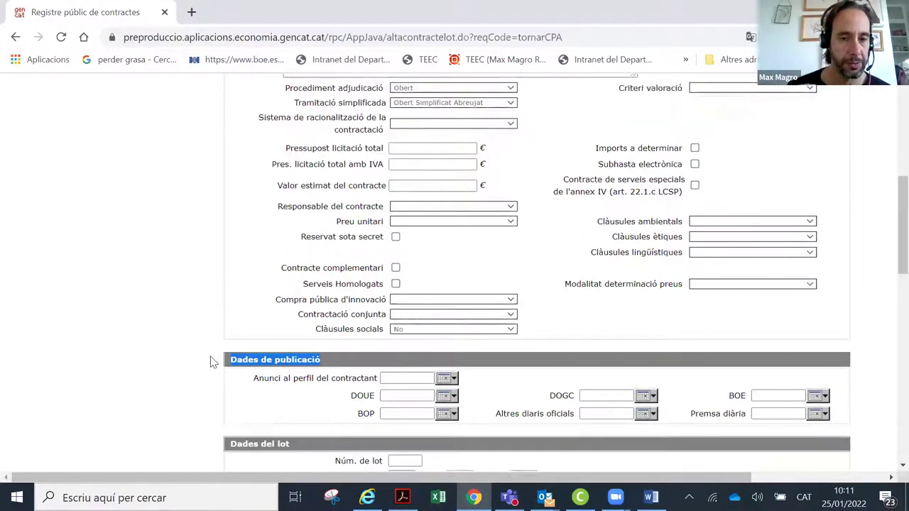
{"action": "scroll", "coordinate": [210, 359], "scroll_direction": "up", "scroll_amount": 3}
{"action": "scroll", "coordinate": [210, 358], "scroll_direction": "down", "scroll_amount": 1}
{"action": "scroll", "coordinate": [210, 358], "scroll_direction": "down", "scroll_amount": 1}
{"action": "scroll", "coordinate": [210, 358], "scroll_direction": "up", "scroll_amount": 2}
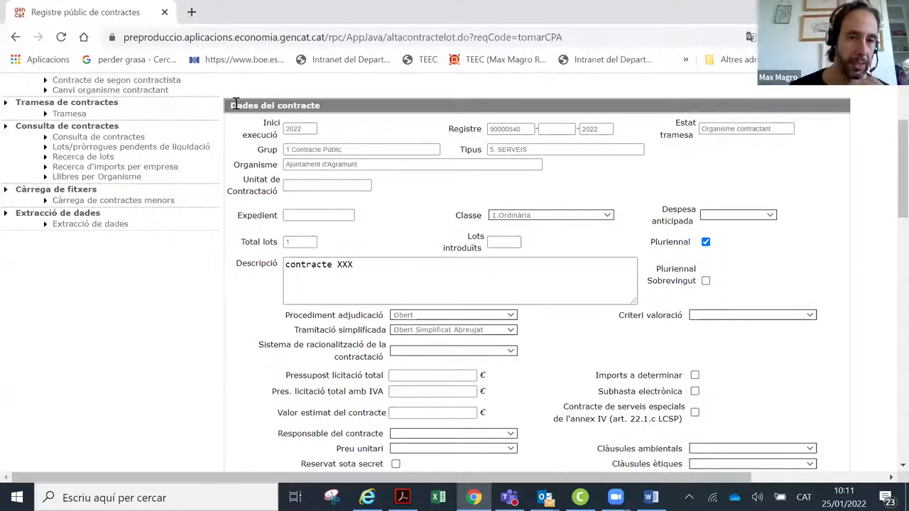
Step: Review the Dades del contracte and Dades de publicació sections, then save with Gravar contracte
{"action": "left_click_drag", "start_coordinate": [244, 106], "coordinate": [323, 112]}
{"action": "scroll", "coordinate": [282, 154], "scroll_direction": "down", "scroll_amount": 3}
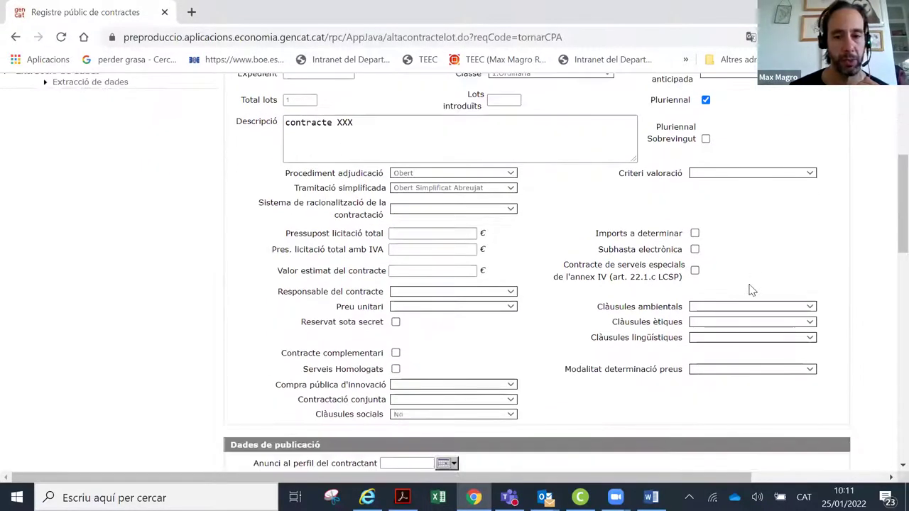
{"action": "left_click_drag", "start_coordinate": [234, 374], "coordinate": [323, 374]}
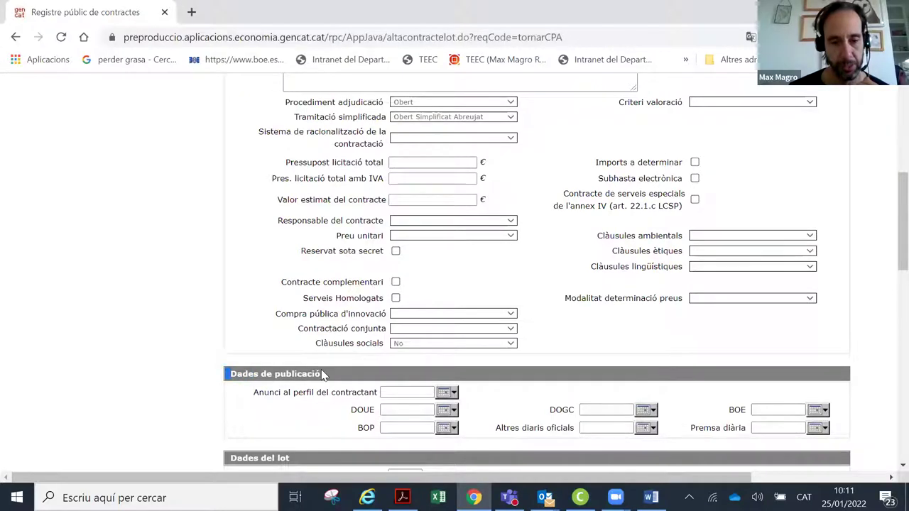
{"action": "scroll", "coordinate": [256, 319], "scroll_direction": "down", "scroll_amount": 3}
{"action": "left_click_drag", "start_coordinate": [230, 245], "coordinate": [283, 244]}
{"action": "scroll", "coordinate": [277, 247], "scroll_direction": "down", "scroll_amount": 6}
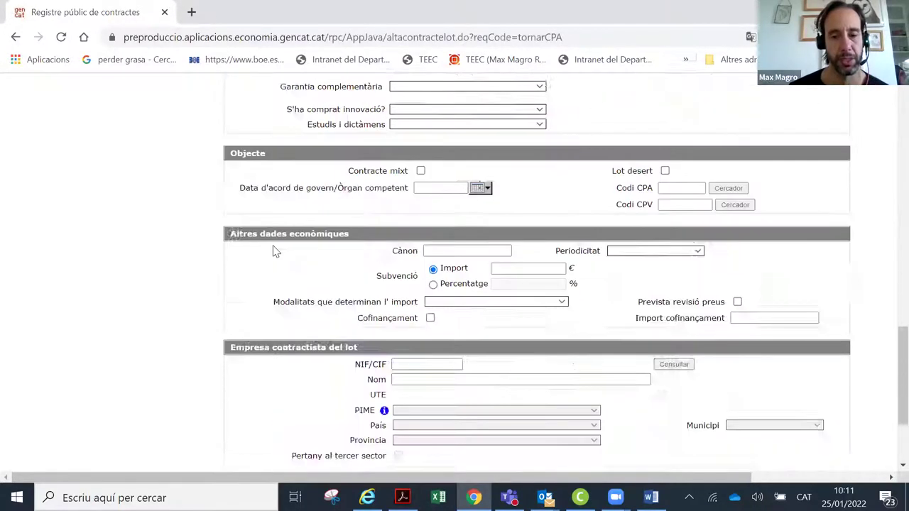
{"action": "scroll", "coordinate": [276, 250], "scroll_direction": "up", "scroll_amount": 10}
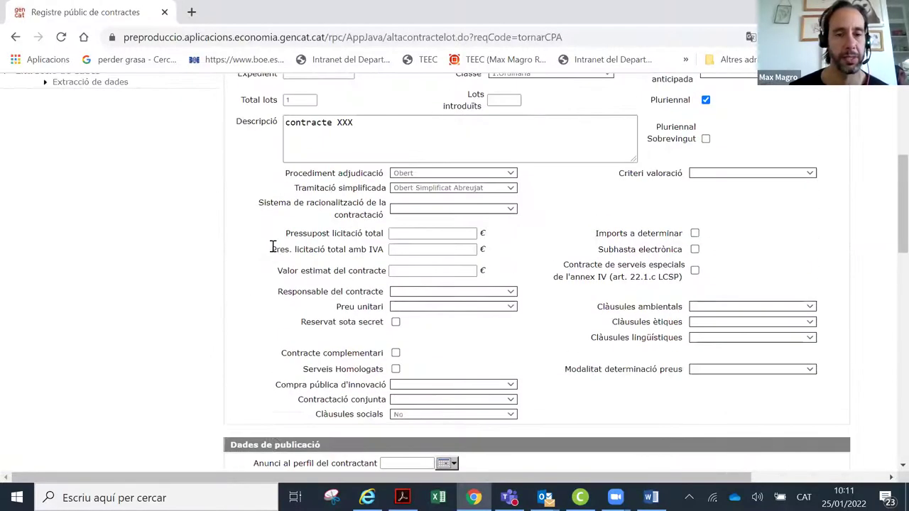
{"action": "scroll", "coordinate": [276, 249], "scroll_direction": "up", "scroll_amount": 2}
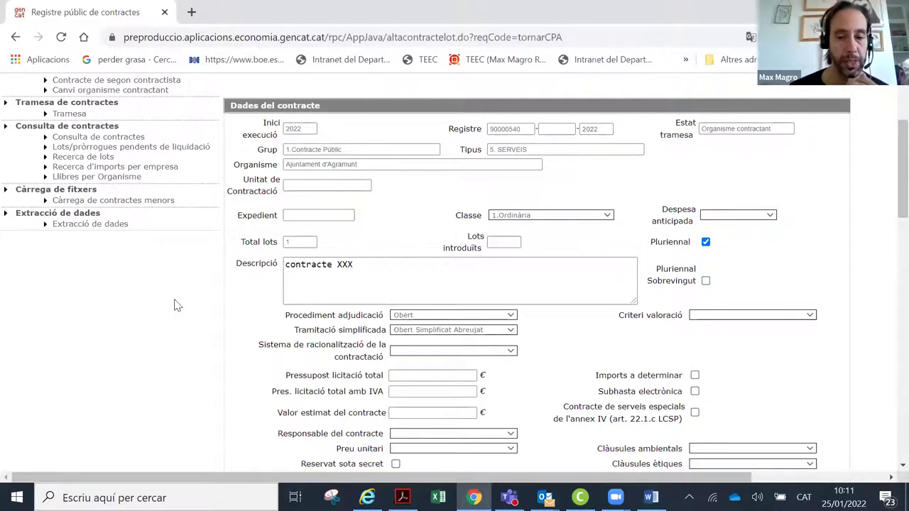
{"action": "scroll", "coordinate": [177, 305], "scroll_direction": "down", "scroll_amount": 7}
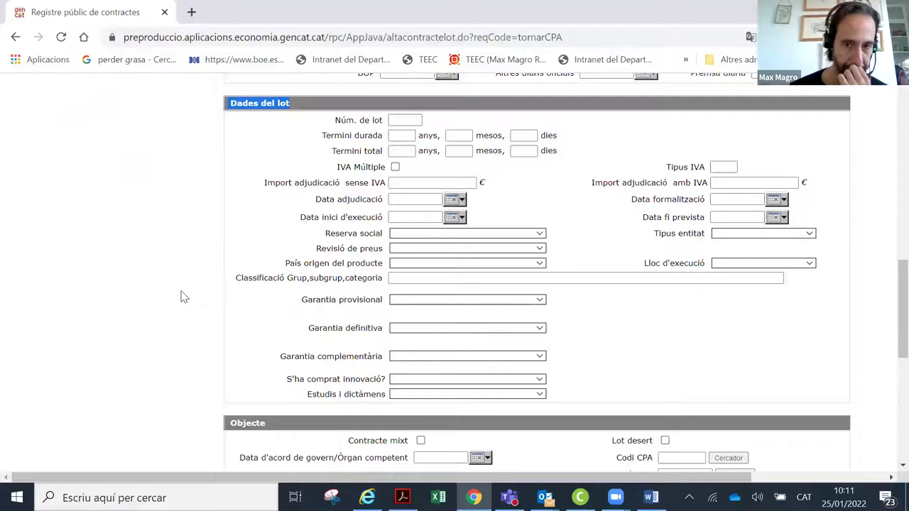
{"action": "scroll", "coordinate": [183, 295], "scroll_direction": "up", "scroll_amount": 8}
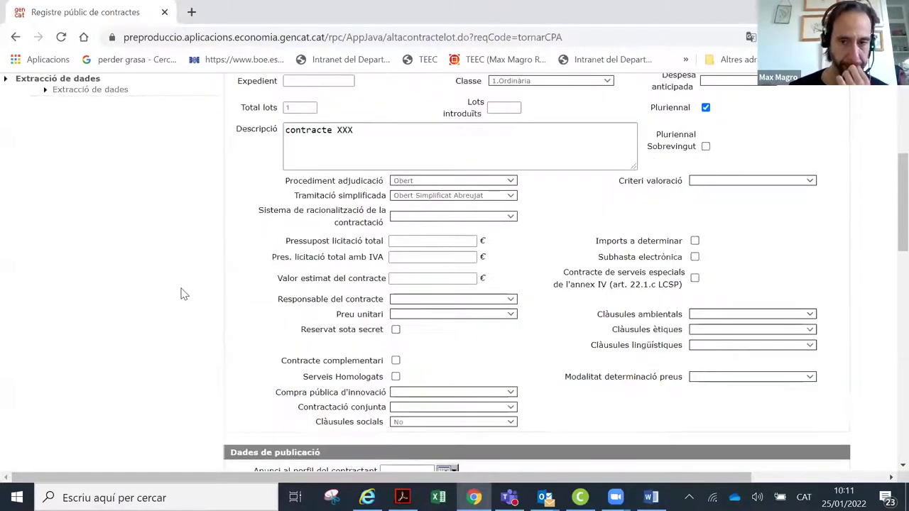
{"action": "scroll", "coordinate": [182, 294], "scroll_direction": "up", "scroll_amount": 1}
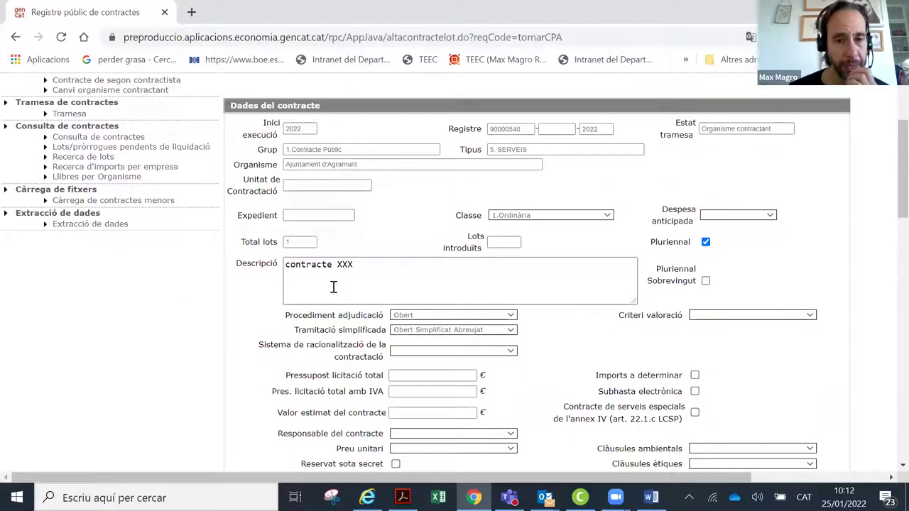
{"action": "scroll", "coordinate": [499, 260], "scroll_direction": "down", "scroll_amount": 1}
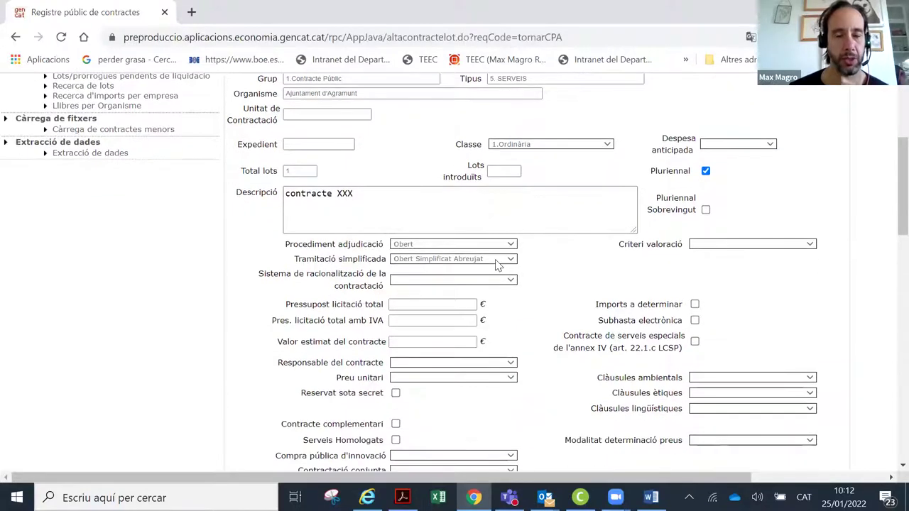
{"action": "scroll", "coordinate": [497, 262], "scroll_direction": "down", "scroll_amount": 15}
{"action": "left_click", "coordinate": [505, 415]}
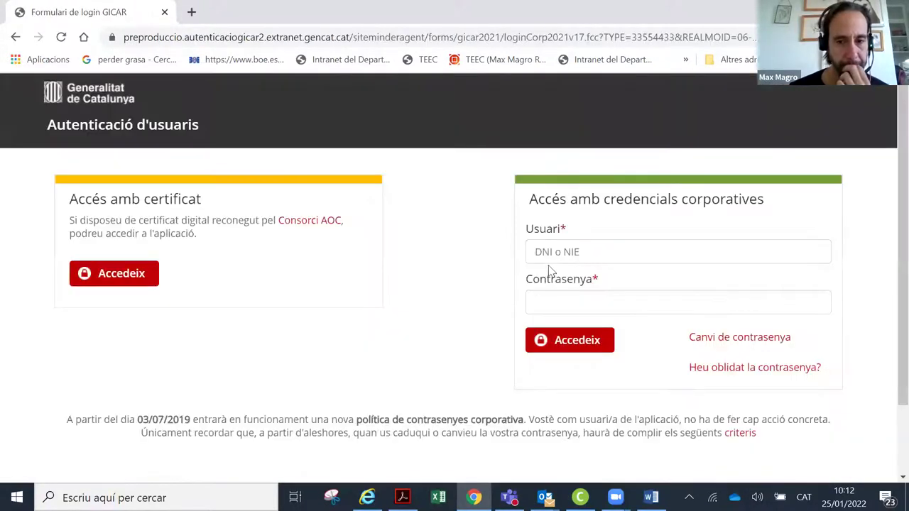
Step: Sign in to GICAR with the stored corporate user and its password
{"action": "left_click", "coordinate": [548, 253]}
{"action": "left_click", "coordinate": [550, 304]}
{"action": "left_click", "coordinate": [554, 302]}
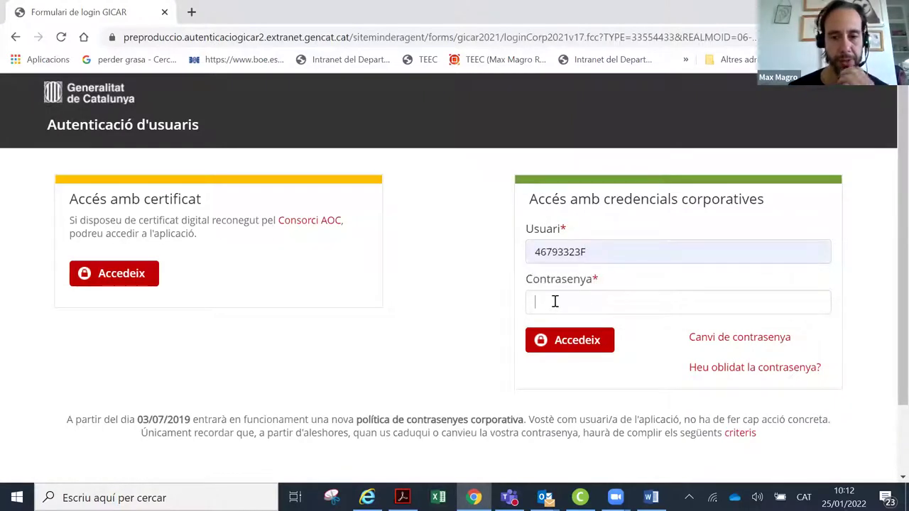
{"action": "type", "text": "***"}
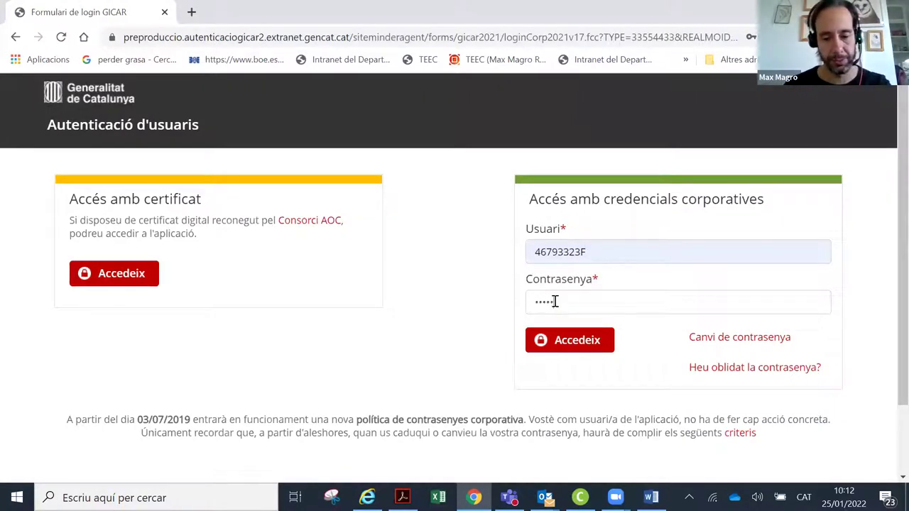
{"action": "type", "text": "*"}
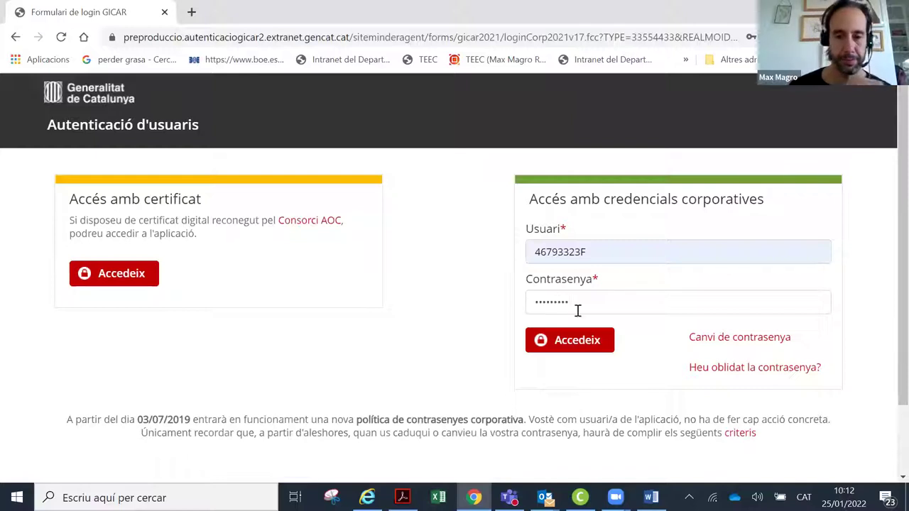
{"action": "left_click", "coordinate": [596, 340]}
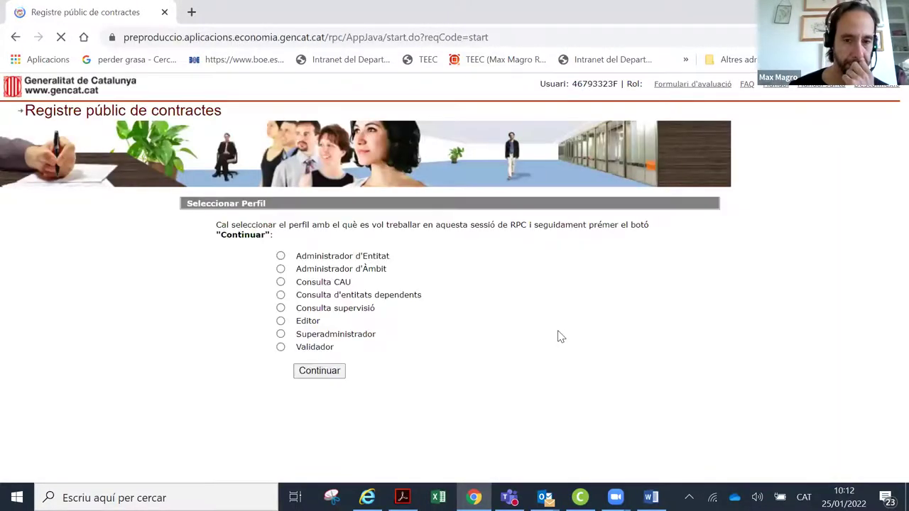
Step: Enter the register with the Validador profile and start a new Adjudicació
{"action": "left_click", "coordinate": [281, 348]}
{"action": "left_click", "coordinate": [319, 371]}
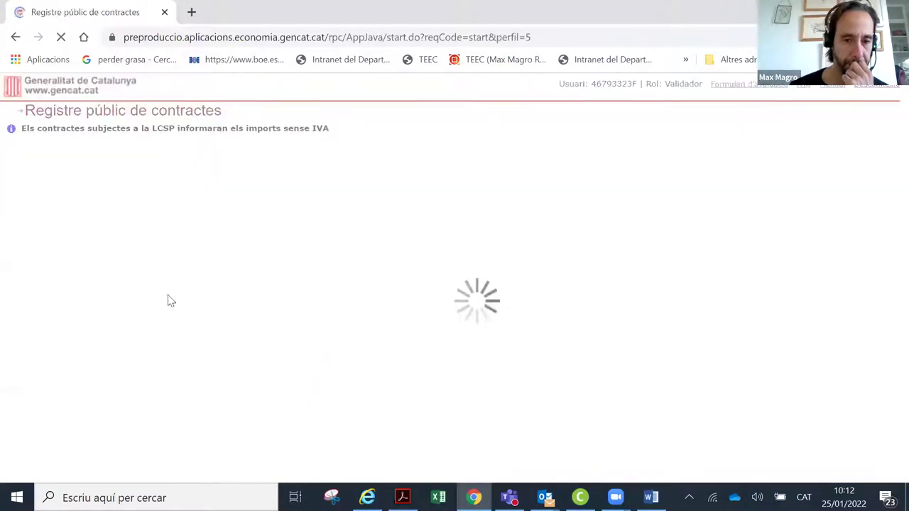
{"action": "left_click", "coordinate": [89, 155]}
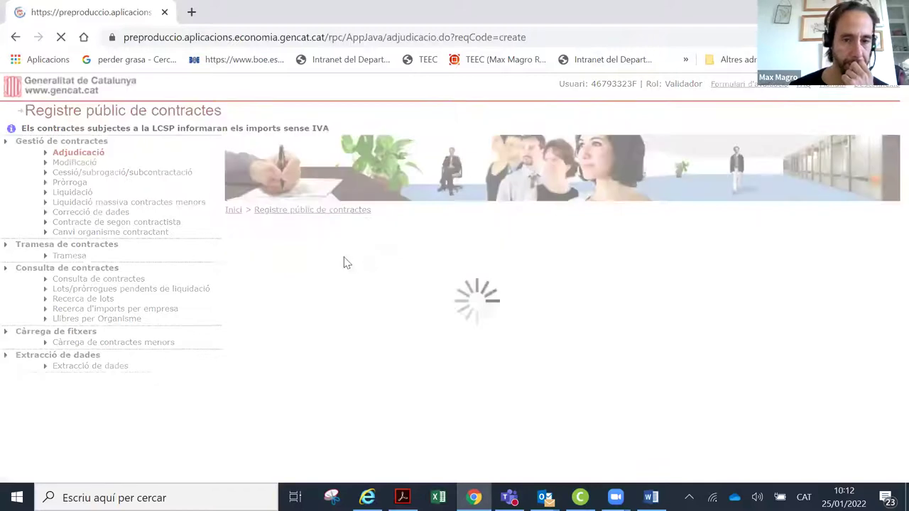
Step: Set Grup to 1.Contracte Públic, Tipus to 5. SERVEIS and Organisme to Ajuntament d'Agramunt
{"action": "left_click", "coordinate": [458, 274]}
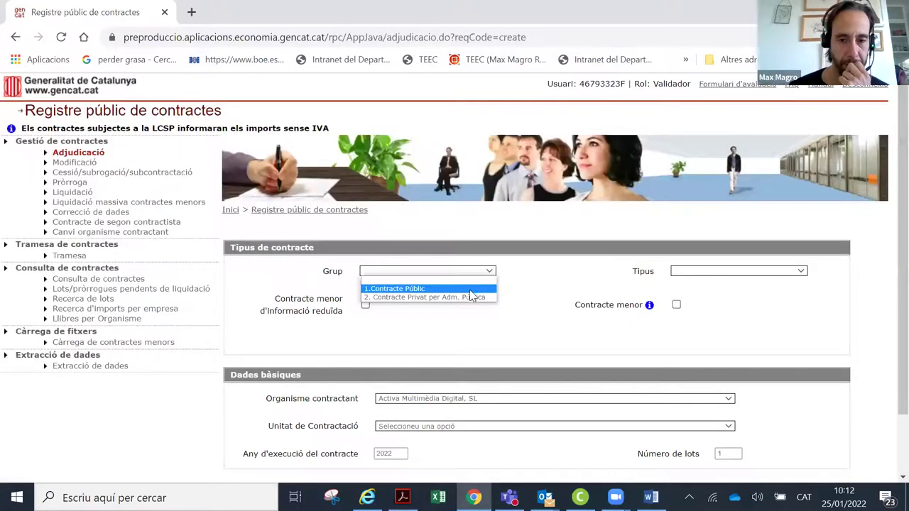
{"action": "left_click", "coordinate": [474, 288]}
{"action": "left_click", "coordinate": [794, 275]}
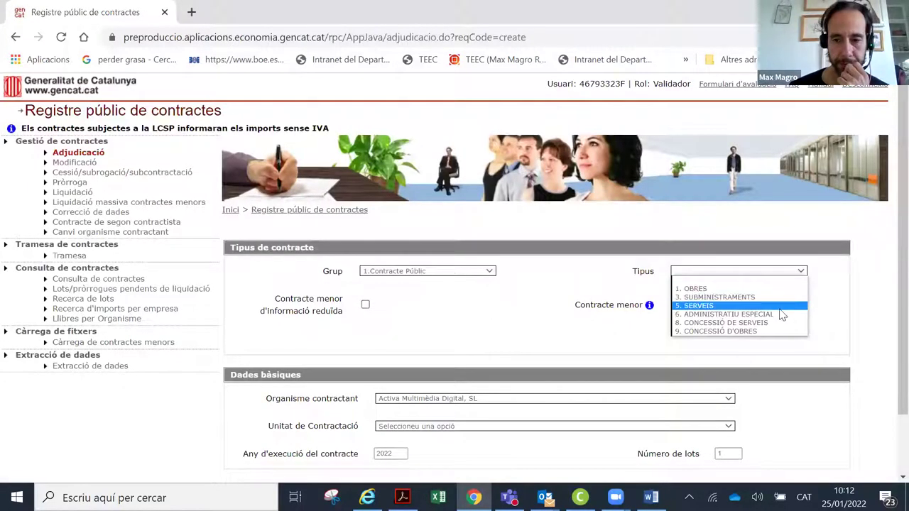
{"action": "left_click", "coordinate": [783, 314]}
{"action": "scroll", "coordinate": [497, 334], "scroll_direction": "down", "scroll_amount": 2}
{"action": "left_click", "coordinate": [729, 328]}
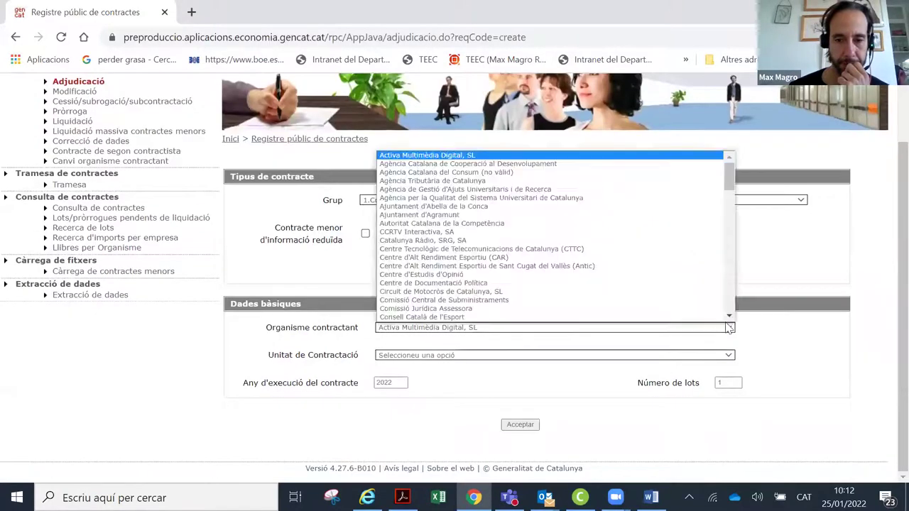
{"action": "scroll", "coordinate": [710, 316], "scroll_direction": "down", "scroll_amount": 2}
{"action": "left_click", "coordinate": [623, 181]}
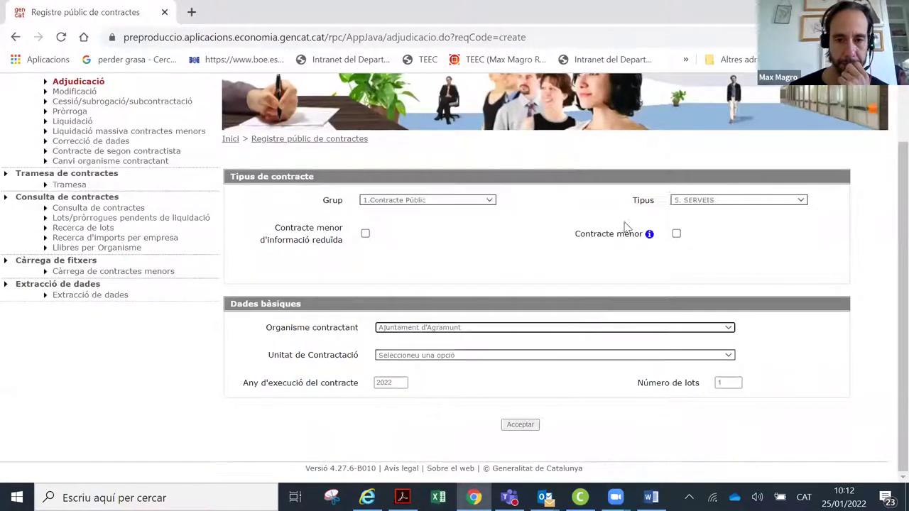
{"action": "left_click", "coordinate": [520, 424]}
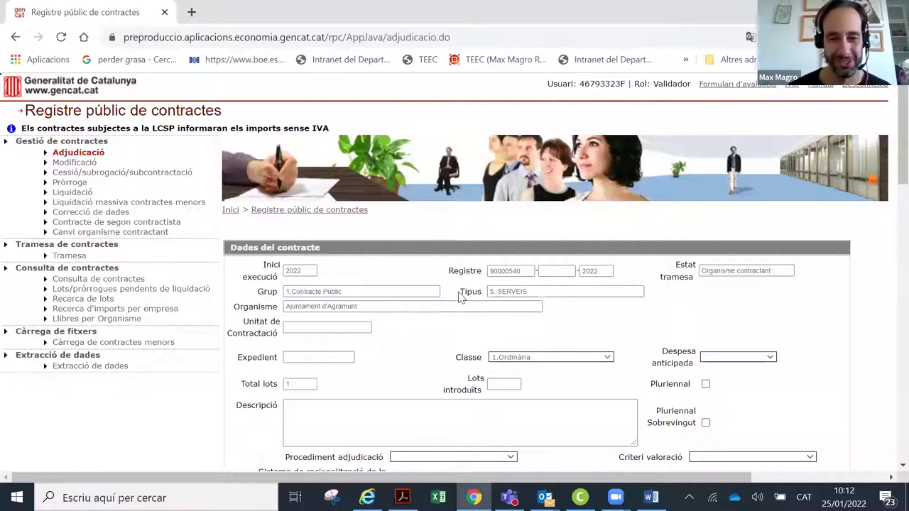
Step: Try saving the empty contract with Gravar contracte to list the missing mandatory fields
{"action": "scroll", "coordinate": [401, 260], "scroll_direction": "down", "scroll_amount": 1}
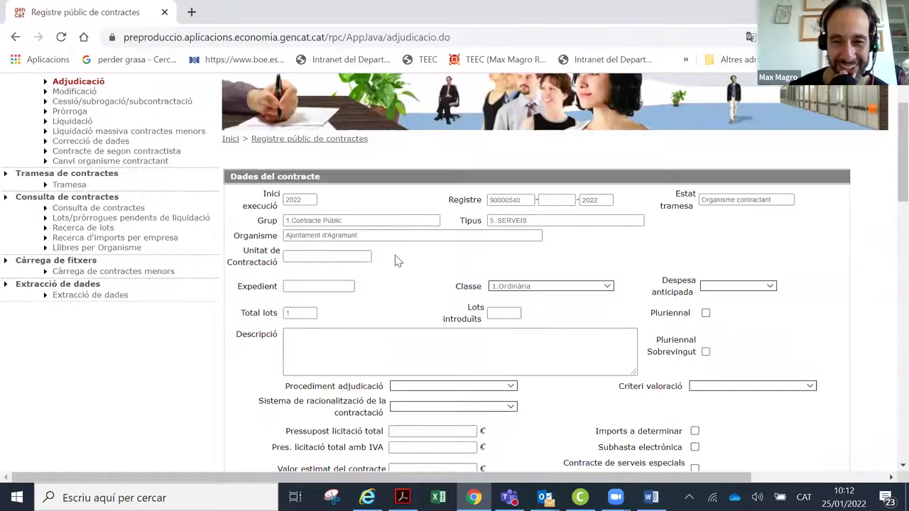
{"action": "scroll", "coordinate": [398, 256], "scroll_direction": "down", "scroll_amount": 15}
{"action": "left_click", "coordinate": [503, 414]}
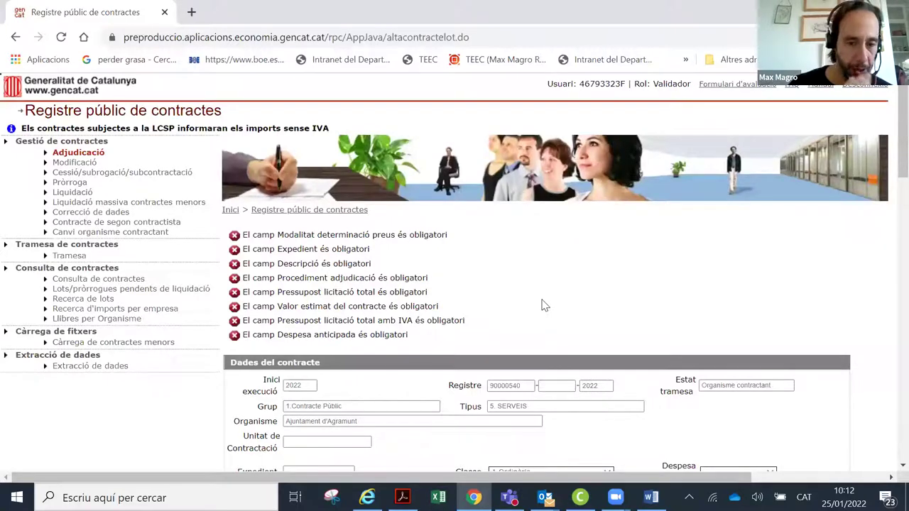
{"action": "scroll", "coordinate": [578, 324], "scroll_direction": "down", "scroll_amount": 5}
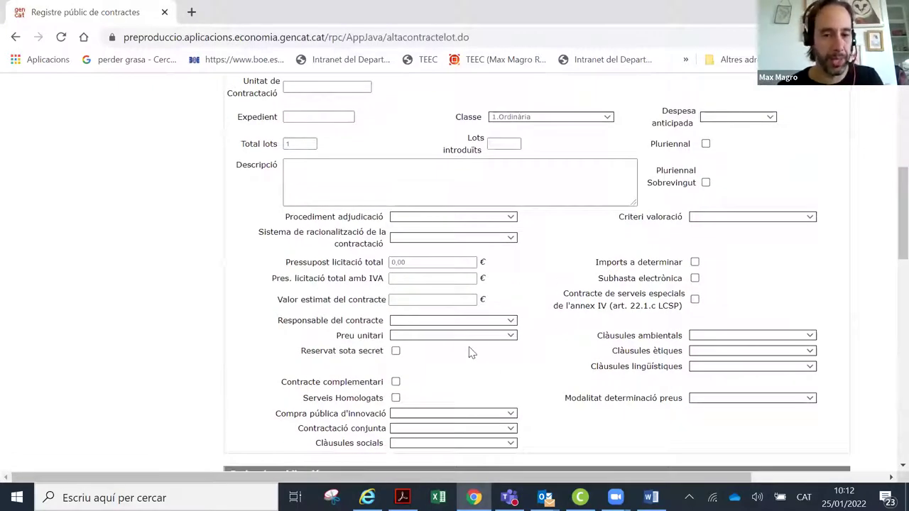
{"action": "scroll", "coordinate": [470, 353], "scroll_direction": "up", "scroll_amount": 5}
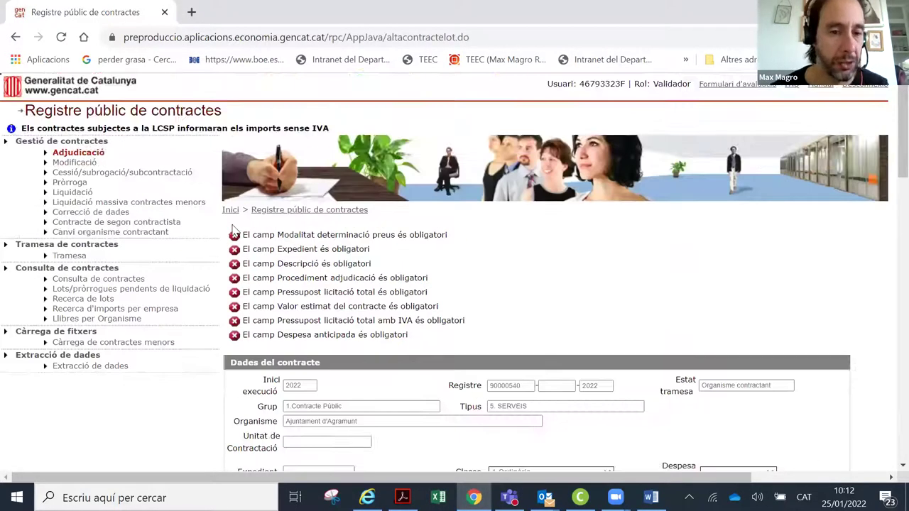
{"action": "left_click_drag", "start_coordinate": [426, 331], "coordinate": [226, 220]}
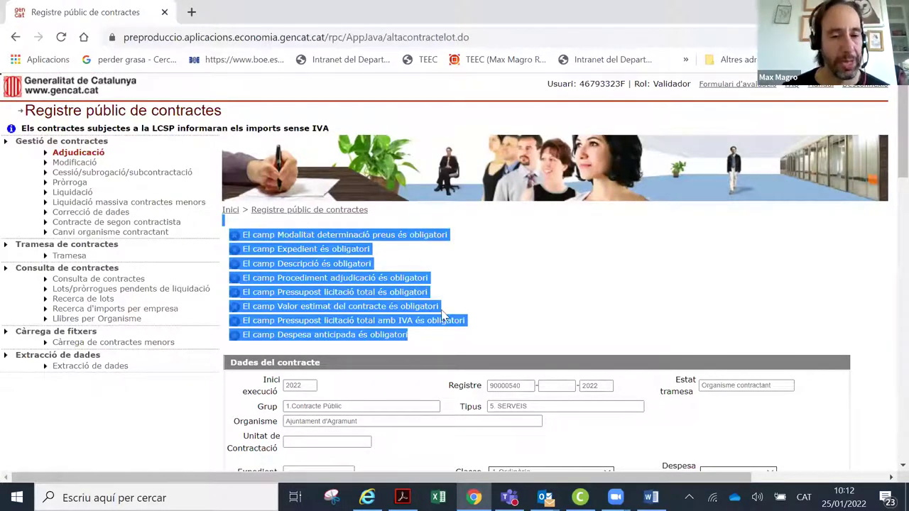
{"action": "left_click", "coordinate": [376, 282]}
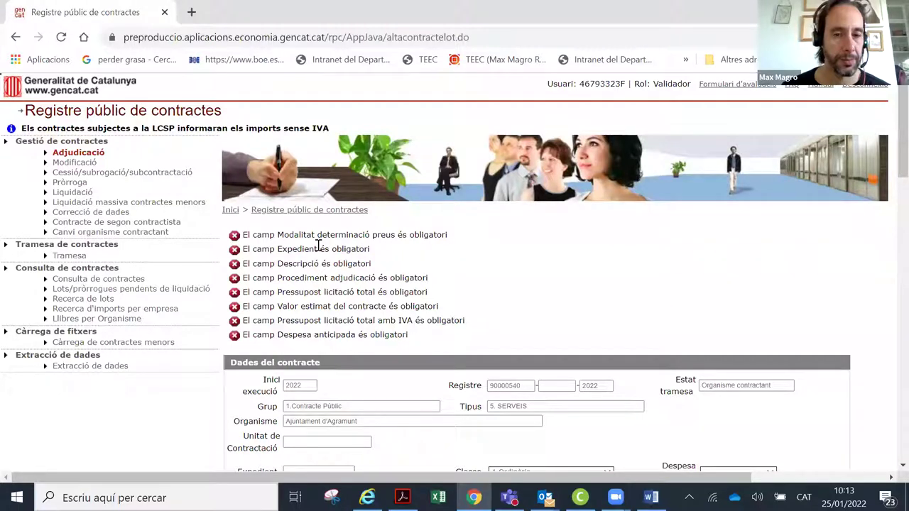
{"action": "scroll", "coordinate": [318, 246], "scroll_direction": "down", "scroll_amount": 1}
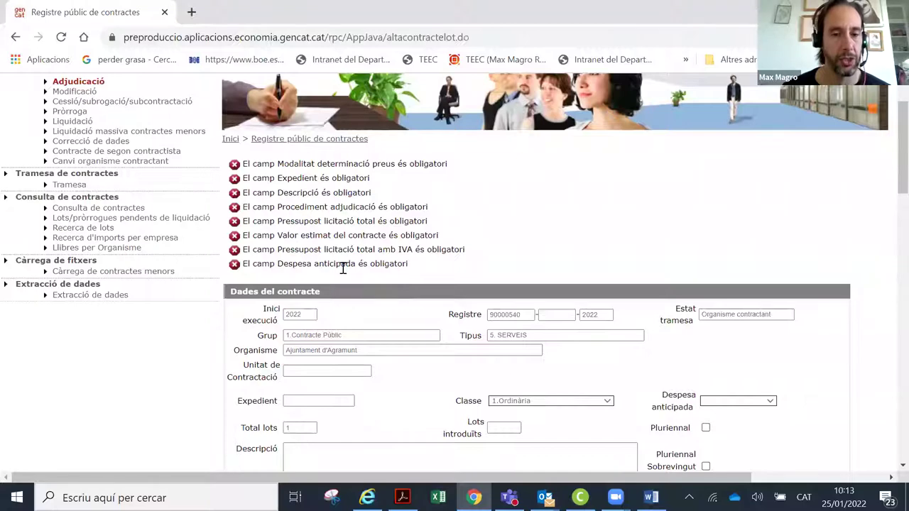
{"action": "scroll", "coordinate": [342, 268], "scroll_direction": "down", "scroll_amount": 6}
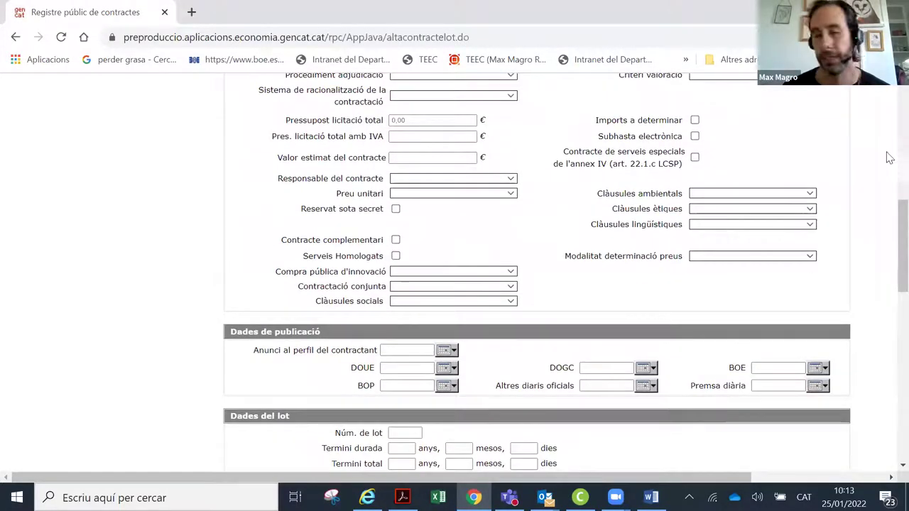
{"action": "scroll", "coordinate": [497, 262], "scroll_direction": "up", "scroll_amount": 5}
{"action": "scroll", "coordinate": [522, 250], "scroll_direction": "down", "scroll_amount": 8}
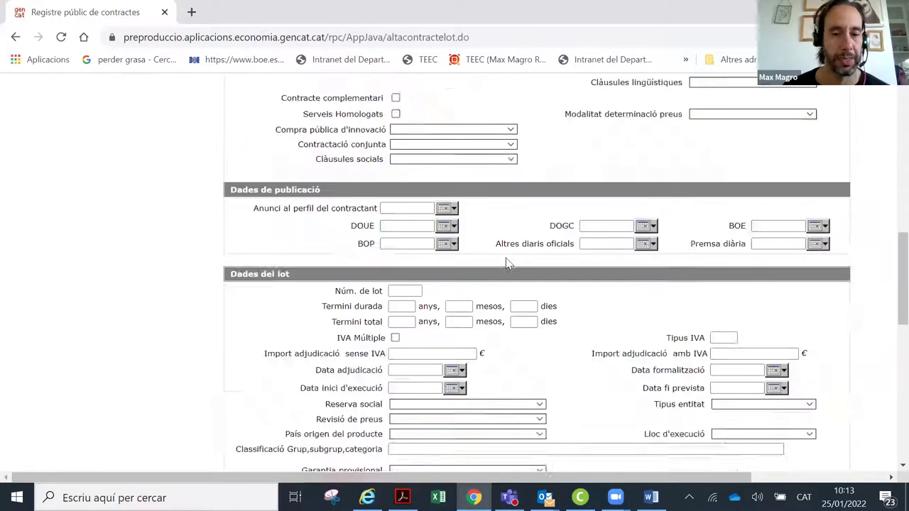
{"action": "scroll", "coordinate": [346, 260], "scroll_direction": "up", "scroll_amount": 2}
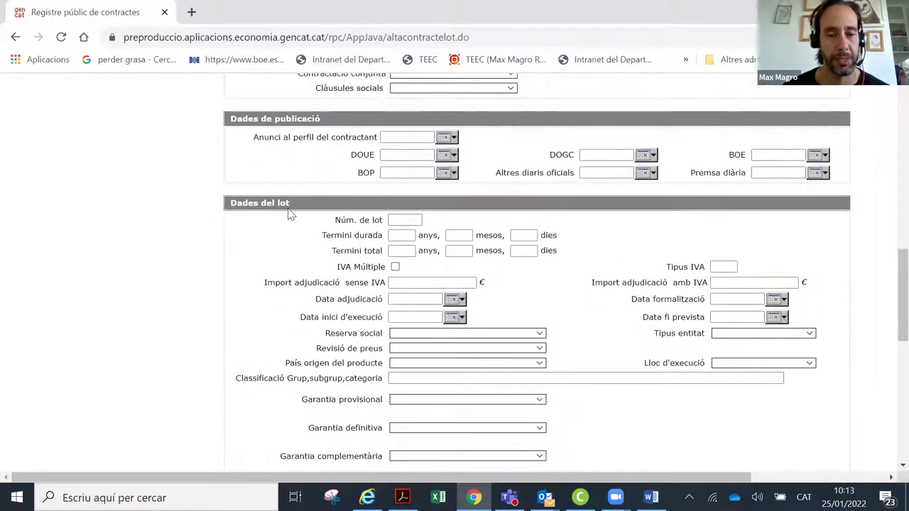
{"action": "scroll", "coordinate": [355, 249], "scroll_direction": "down", "scroll_amount": 1}
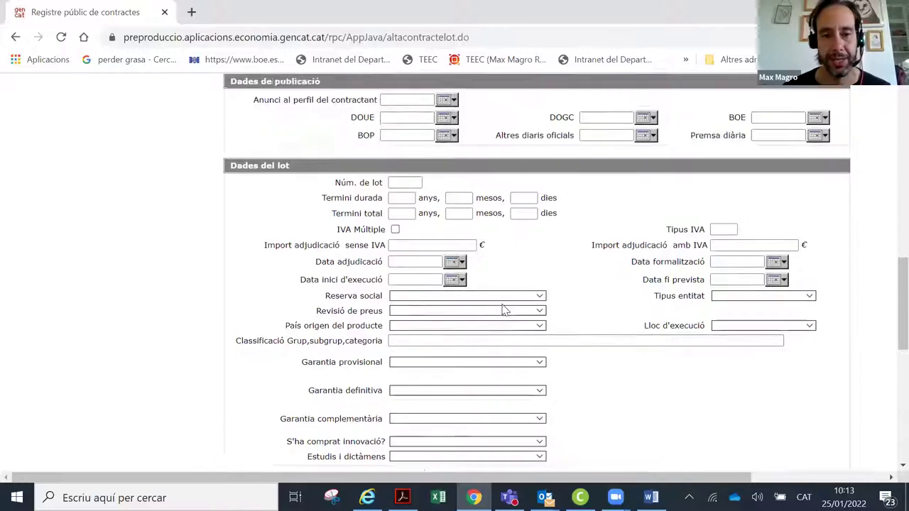
{"action": "scroll", "coordinate": [483, 298], "scroll_direction": "up", "scroll_amount": 5}
{"action": "scroll", "coordinate": [398, 270], "scroll_direction": "up", "scroll_amount": 5}
{"action": "scroll", "coordinate": [361, 246], "scroll_direction": "down", "scroll_amount": 2}
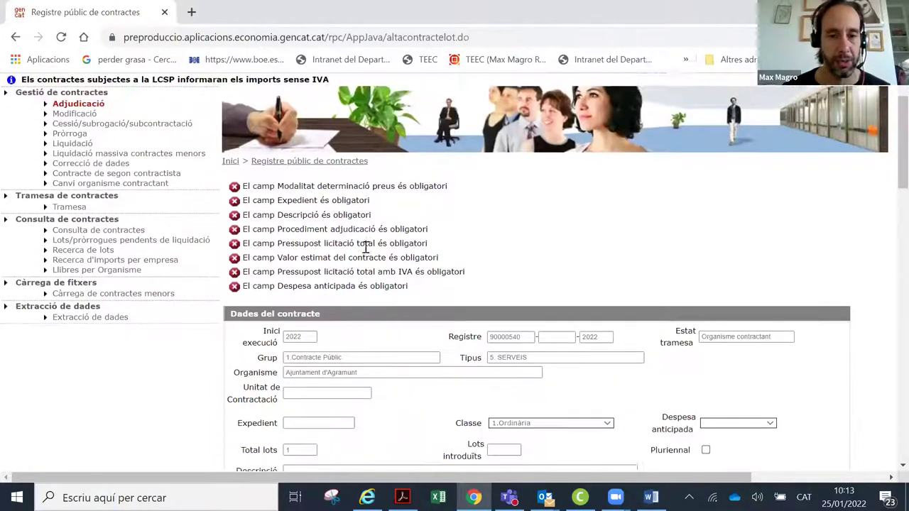
{"action": "scroll", "coordinate": [544, 325], "scroll_direction": "down", "scroll_amount": 2}
{"action": "scroll", "coordinate": [462, 369], "scroll_direction": "down", "scroll_amount": 2}
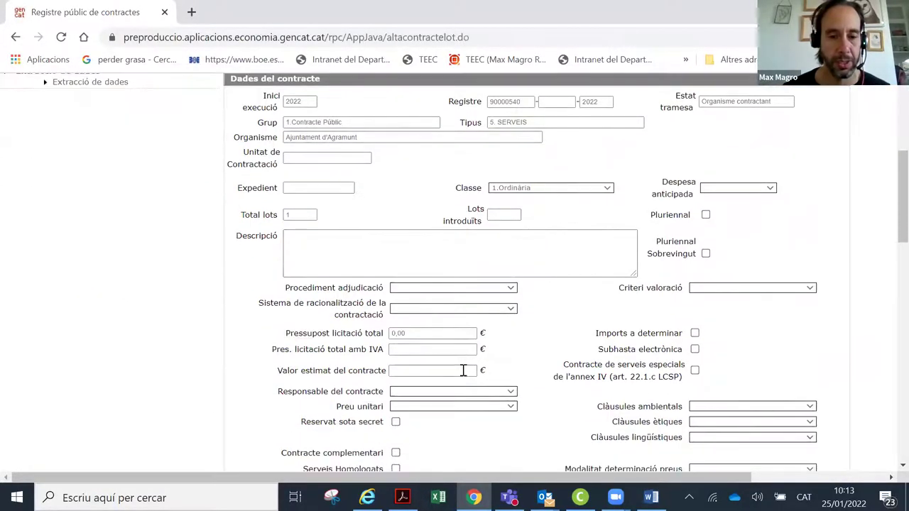
{"action": "scroll", "coordinate": [384, 232], "scroll_direction": "up", "scroll_amount": 3}
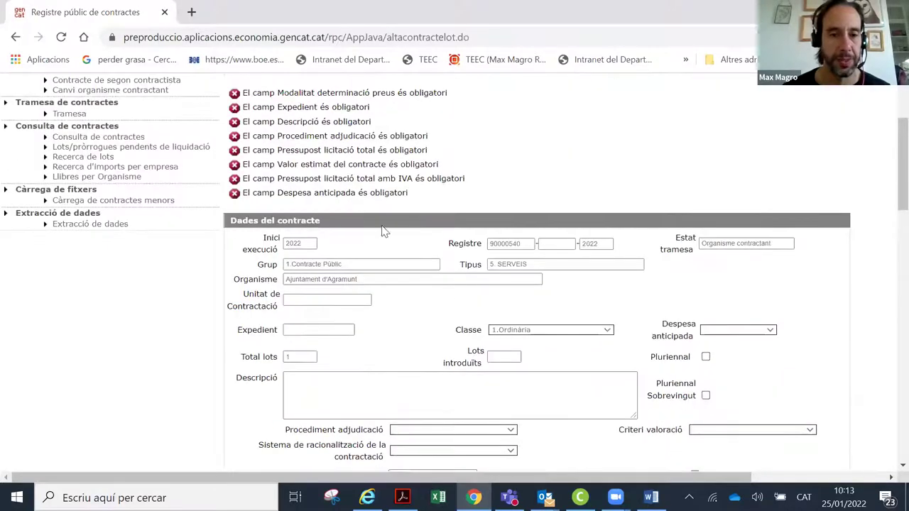
Step: Enter 1/2022 as the Expedient number
{"action": "left_click", "coordinate": [310, 330]}
{"action": "left_click", "coordinate": [437, 137]}
{"action": "left_click", "coordinate": [355, 378]}
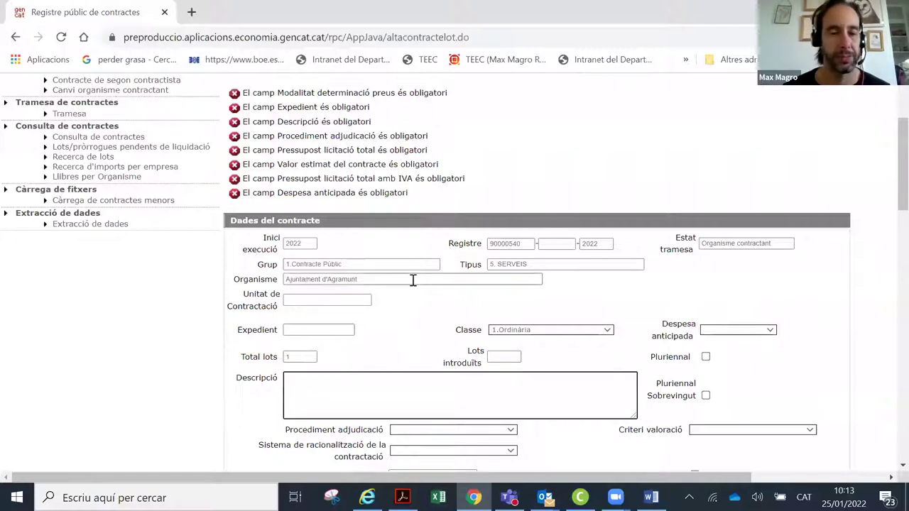
{"action": "left_click", "coordinate": [340, 329]}
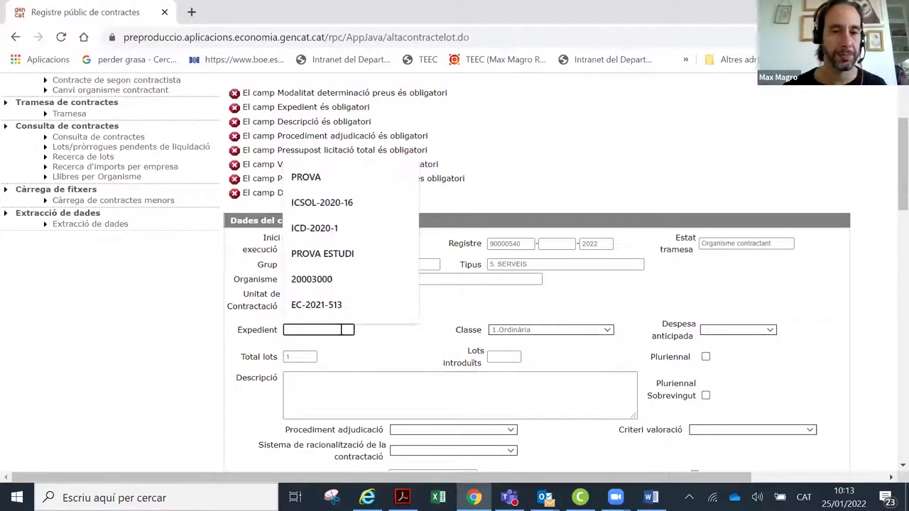
{"action": "type", "text": "1/202"}
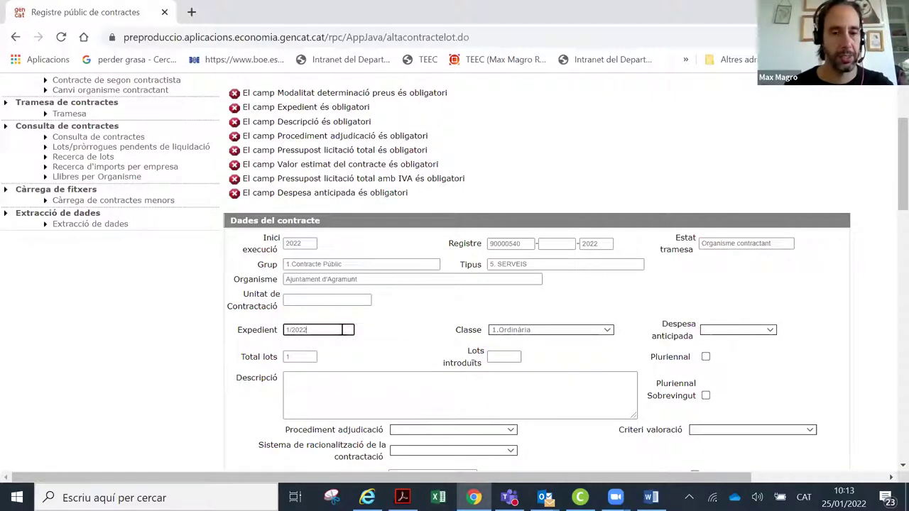
{"action": "type", "text": "2"}
Step: Enter 'prova contracte' as the Descripció and save to check the required fields
{"action": "left_click", "coordinate": [382, 387]}
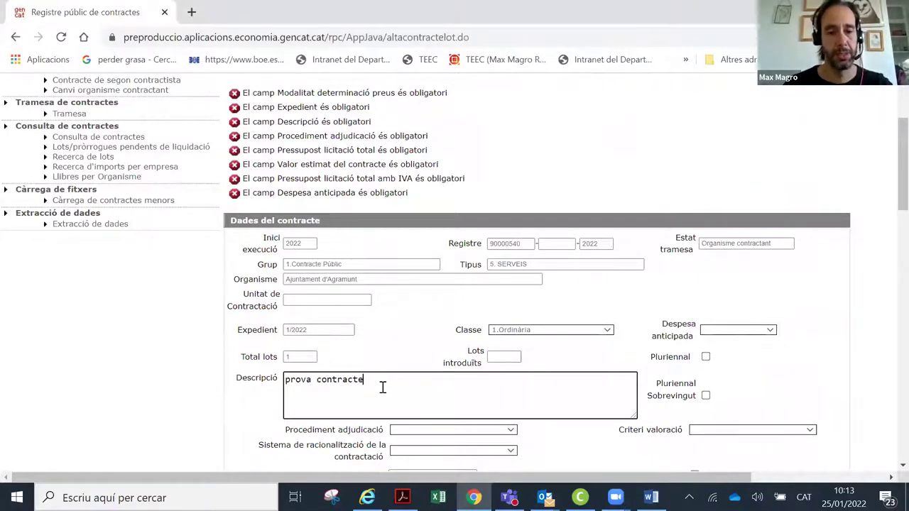
{"action": "type", "text": "prova contracte"}
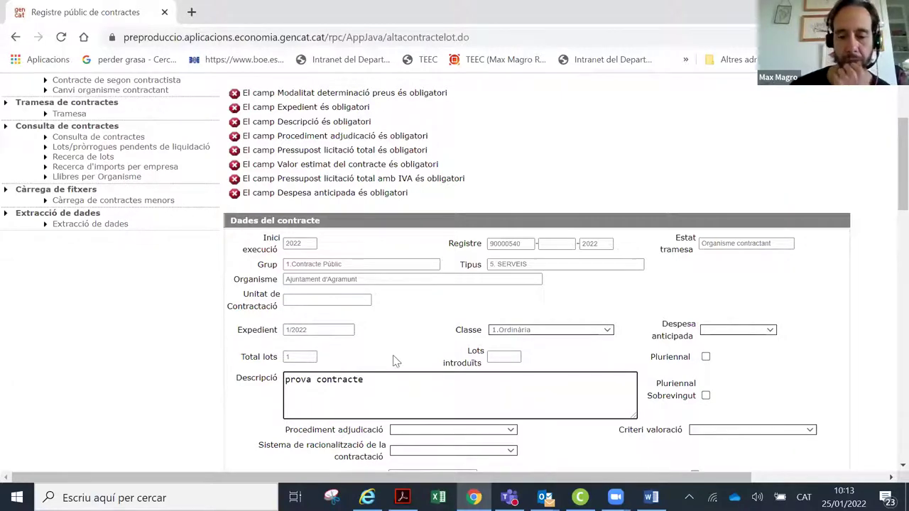
{"action": "scroll", "coordinate": [395, 361], "scroll_direction": "down", "scroll_amount": 10}
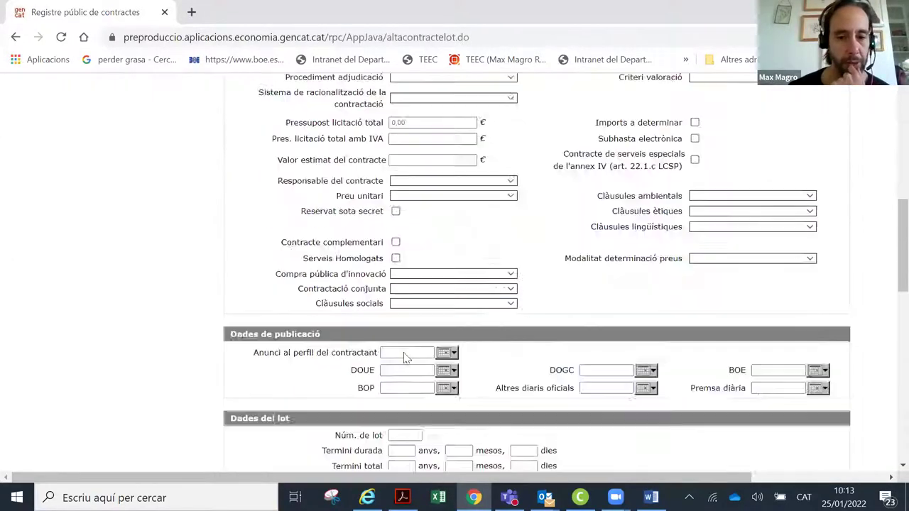
{"action": "scroll", "coordinate": [458, 394], "scroll_direction": "down", "scroll_amount": 5}
{"action": "left_click", "coordinate": [490, 414]}
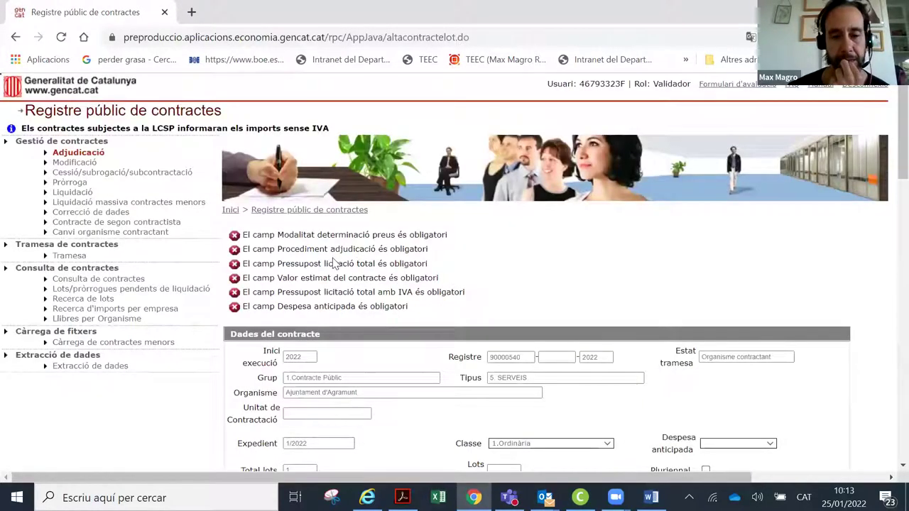
Step: Choose Negociat sense publicitat as the award procedure
{"action": "scroll", "coordinate": [333, 260], "scroll_direction": "down", "scroll_amount": 1}
{"action": "scroll", "coordinate": [352, 307], "scroll_direction": "down", "scroll_amount": 2}
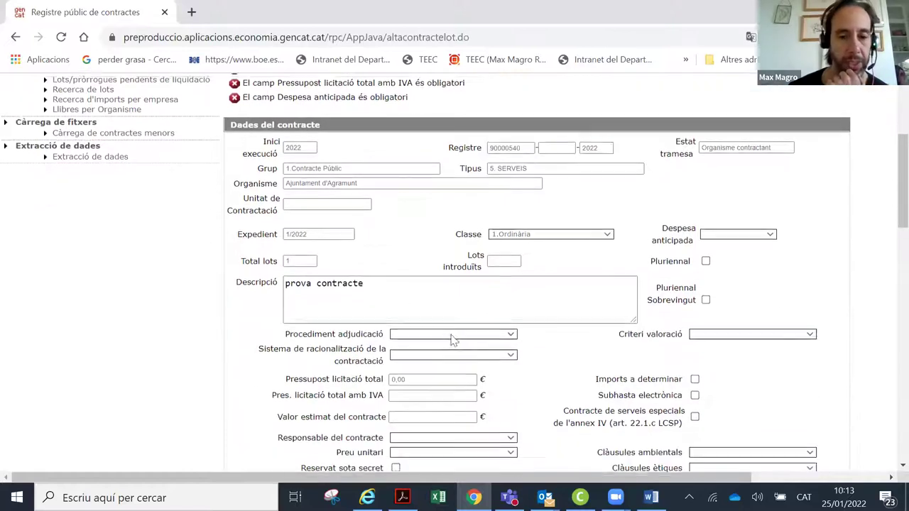
{"action": "left_click", "coordinate": [497, 330]}
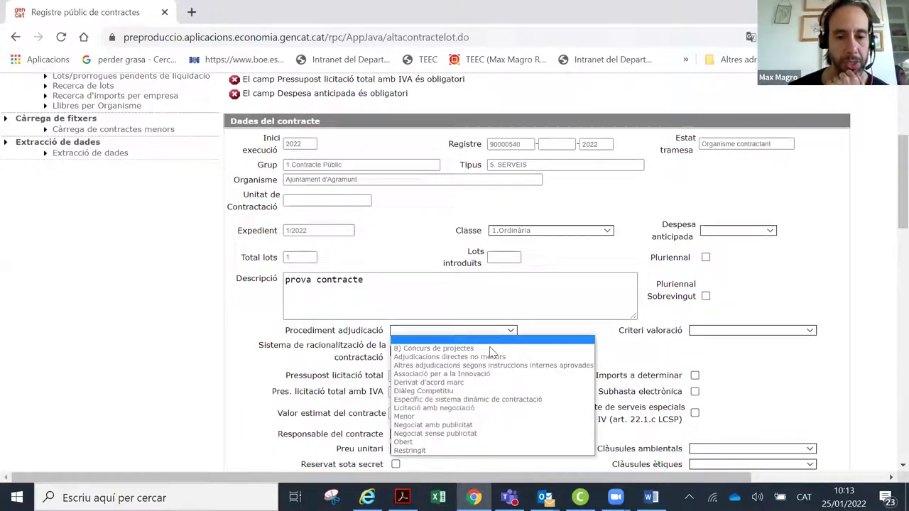
{"action": "left_click", "coordinate": [458, 434]}
Step: Set Despesa anticipada to Sí
{"action": "scroll", "coordinate": [384, 245], "scroll_direction": "up", "scroll_amount": 2}
{"action": "left_click", "coordinate": [746, 373]}
{"action": "left_click", "coordinate": [739, 391]}
{"action": "left_click", "coordinate": [753, 376]}
{"action": "left_click", "coordinate": [738, 390]}
Step: Tick Pluriennal and save the contract to validate the form
{"action": "scroll", "coordinate": [700, 334], "scroll_direction": "down", "scroll_amount": 1}
{"action": "left_click", "coordinate": [705, 330]}
{"action": "scroll", "coordinate": [575, 314], "scroll_direction": "down", "scroll_amount": 6}
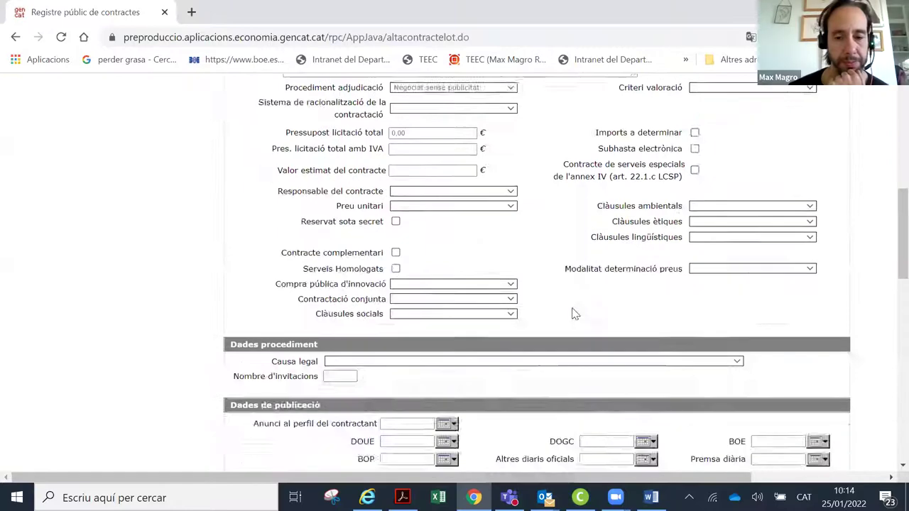
{"action": "scroll", "coordinate": [561, 334], "scroll_direction": "down", "scroll_amount": 10}
{"action": "left_click", "coordinate": [516, 413]}
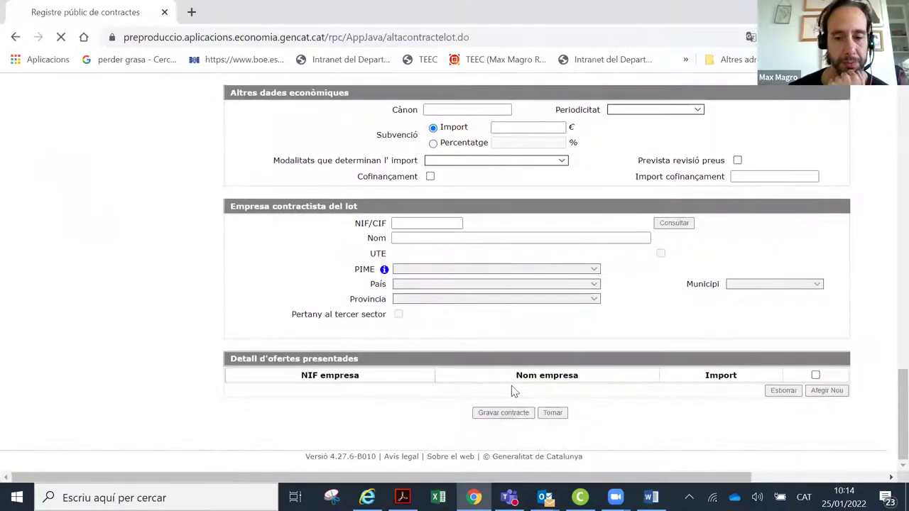
Step: Change the award procedure to Obert with Sense tramitació eficient processing
{"action": "scroll", "coordinate": [497, 376], "scroll_direction": "down", "scroll_amount": 2}
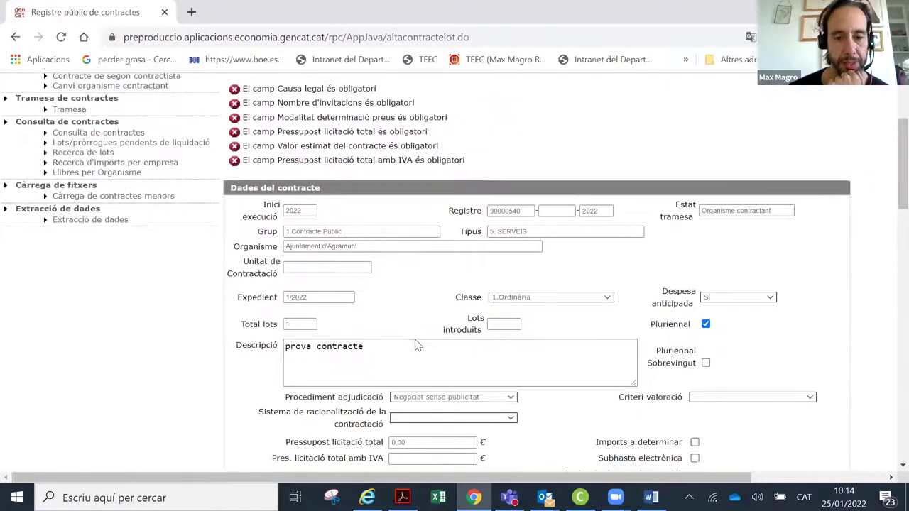
{"action": "scroll", "coordinate": [418, 345], "scroll_direction": "down", "scroll_amount": 1}
{"action": "left_click", "coordinate": [476, 330]}
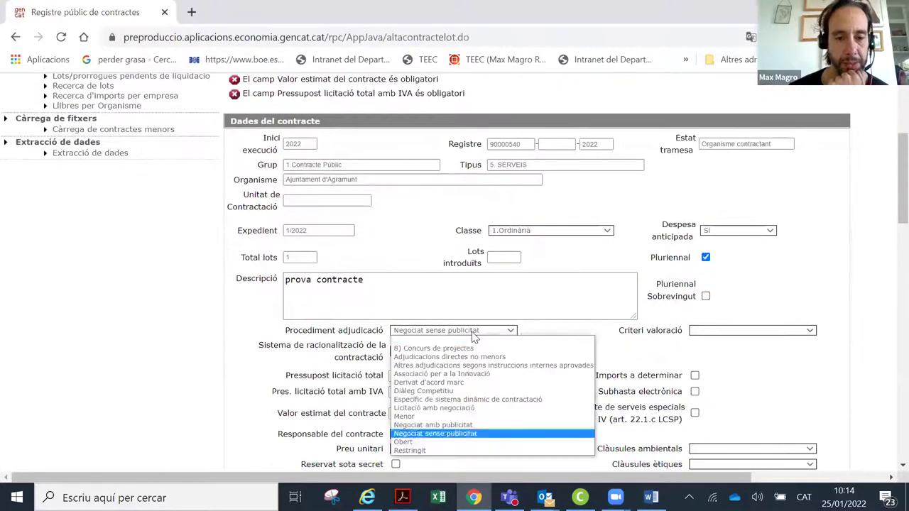
{"action": "left_click", "coordinate": [458, 442]}
{"action": "left_click", "coordinate": [511, 345]}
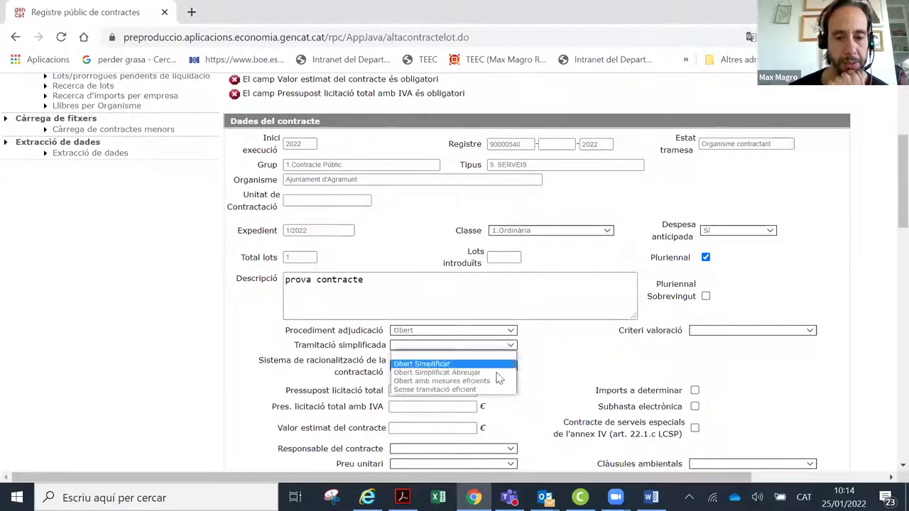
{"action": "left_click", "coordinate": [497, 389]}
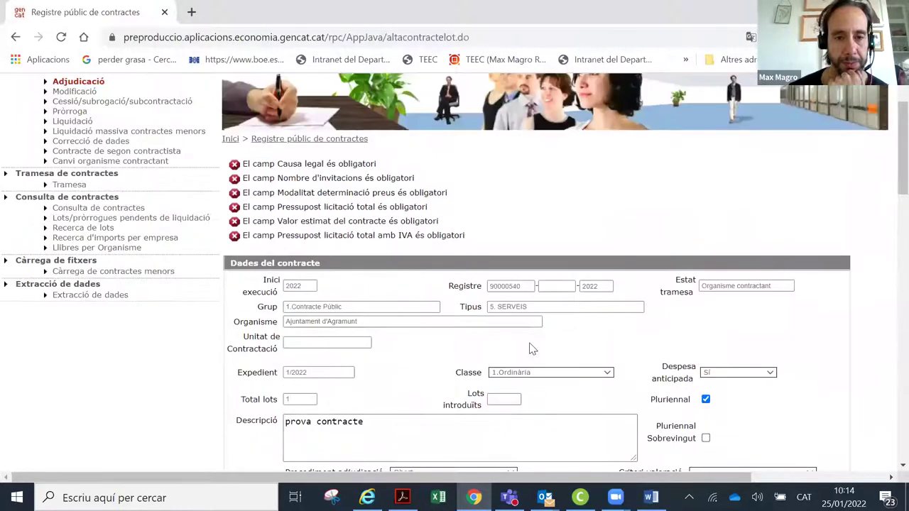
Step: Enter 40000 as Pressupost licitació total and copy the amount
{"action": "scroll", "coordinate": [531, 346], "scroll_direction": "down", "scroll_amount": 4}
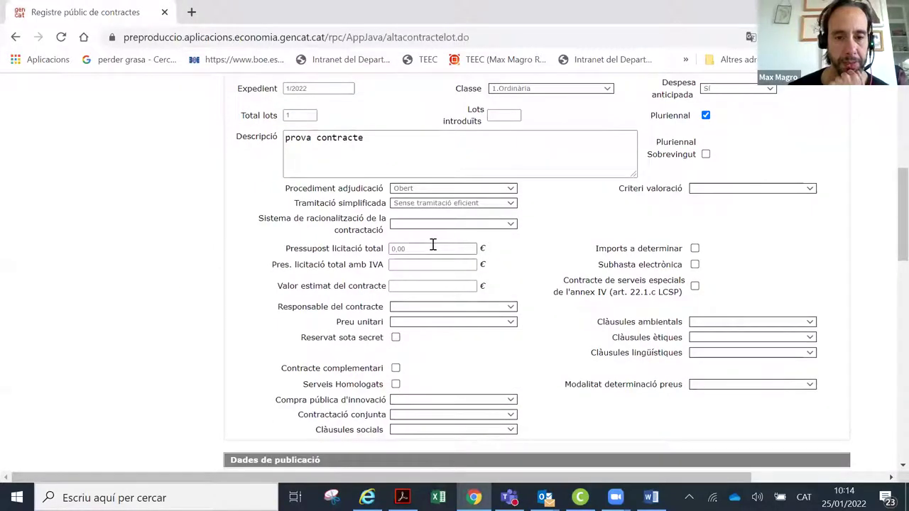
{"action": "left_click", "coordinate": [431, 243]}
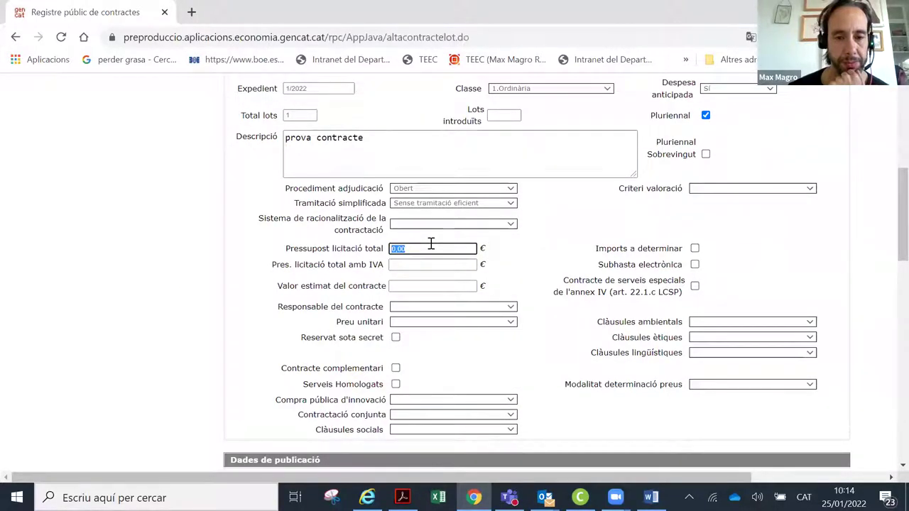
{"action": "type", "text": "40000"}
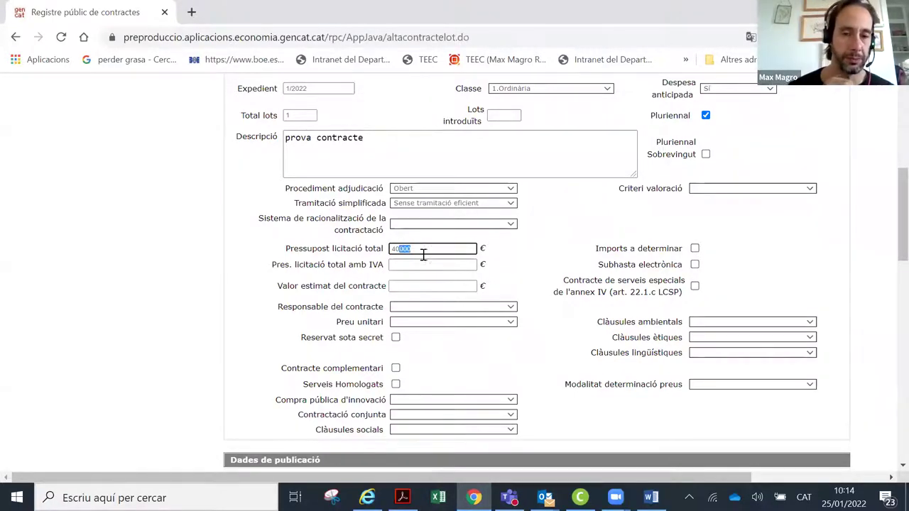
{"action": "left_click_drag", "start_coordinate": [423, 252], "coordinate": [392, 249]}
{"action": "right_click", "coordinate": [392, 252]}
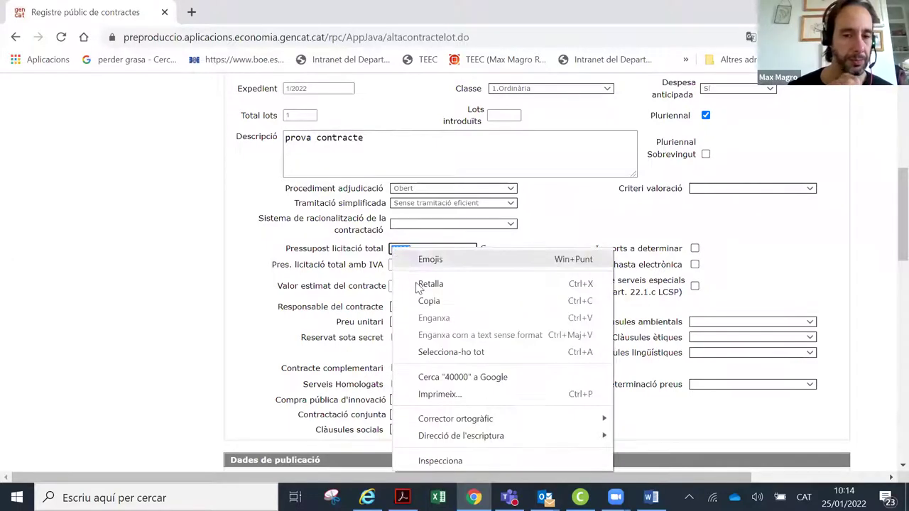
{"action": "left_click", "coordinate": [419, 299]}
Step: Paste 40000 into Pres. licitació total amb IVA and Valor estimat, then save
{"action": "right_click", "coordinate": [413, 263]}
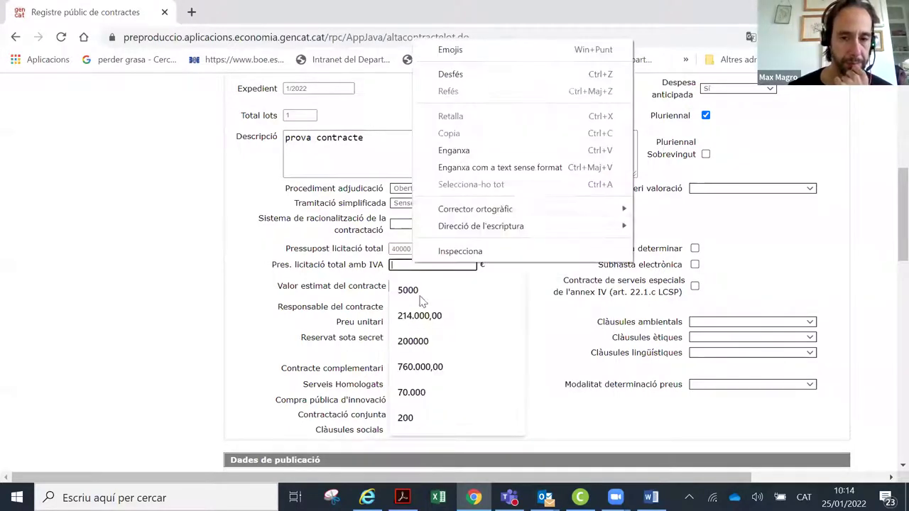
{"action": "left_click", "coordinate": [462, 149]}
{"action": "left_click", "coordinate": [416, 287]}
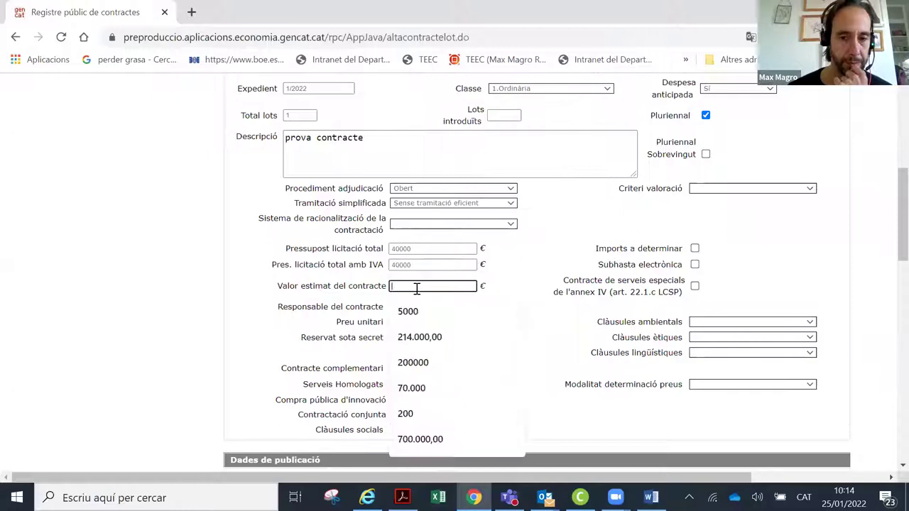
{"action": "right_click", "coordinate": [416, 287]}
{"action": "left_click", "coordinate": [487, 179]}
{"action": "scroll", "coordinate": [545, 321], "scroll_direction": "down", "scroll_amount": 15}
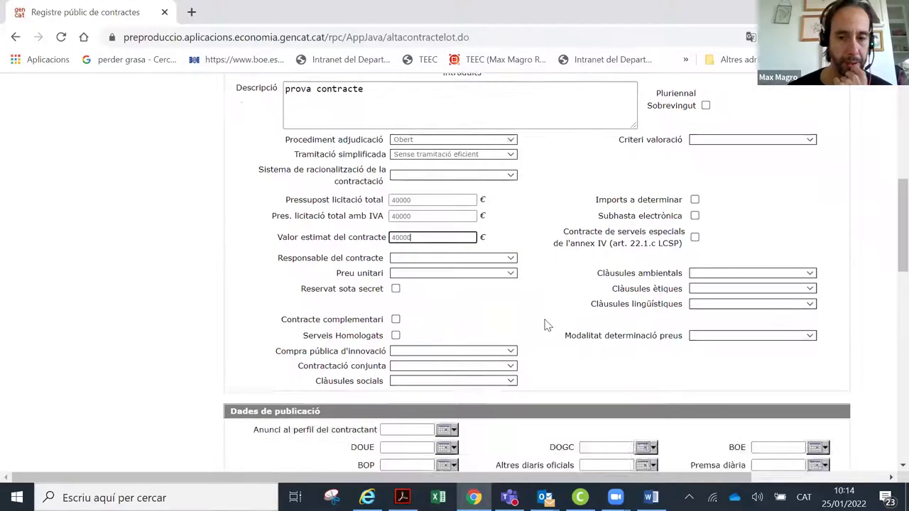
{"action": "left_click", "coordinate": [497, 413]}
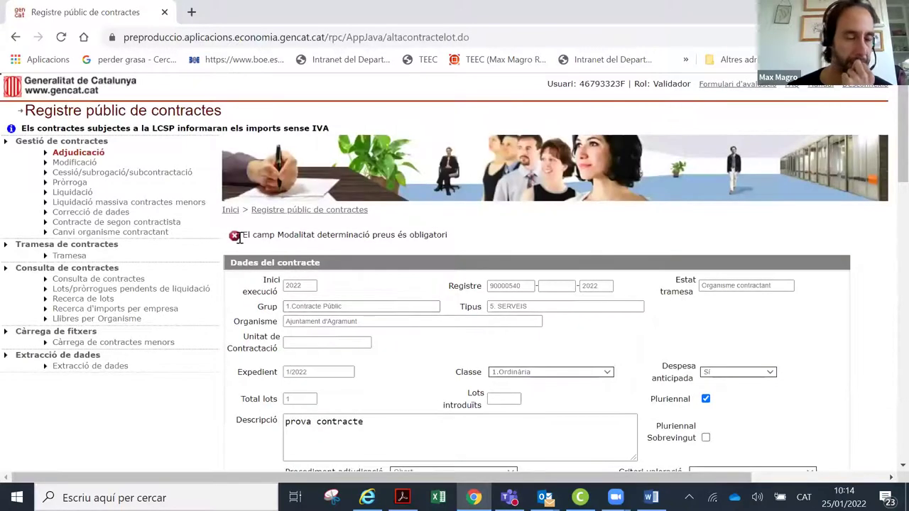
Step: Set Modalitat determinació preus to A tant alçat
{"action": "scroll", "coordinate": [493, 243], "scroll_direction": "down", "scroll_amount": 2}
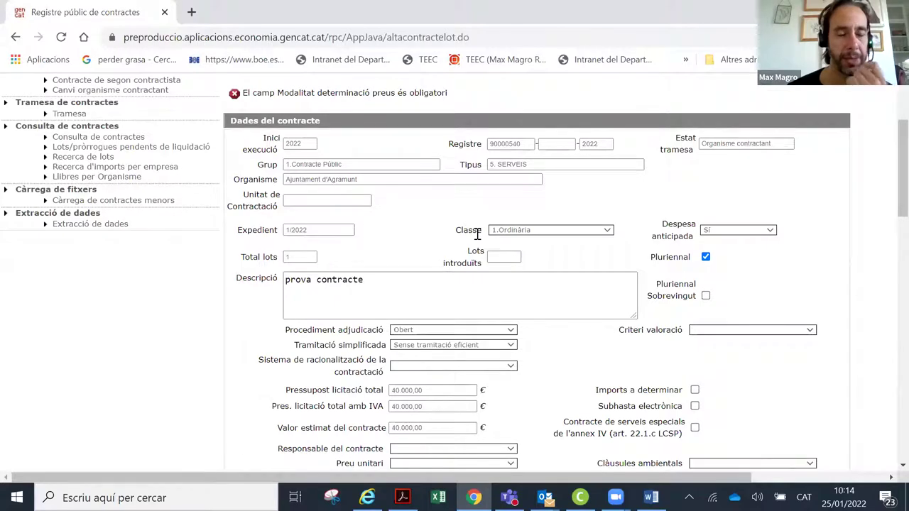
{"action": "scroll", "coordinate": [477, 234], "scroll_direction": "down", "scroll_amount": 8}
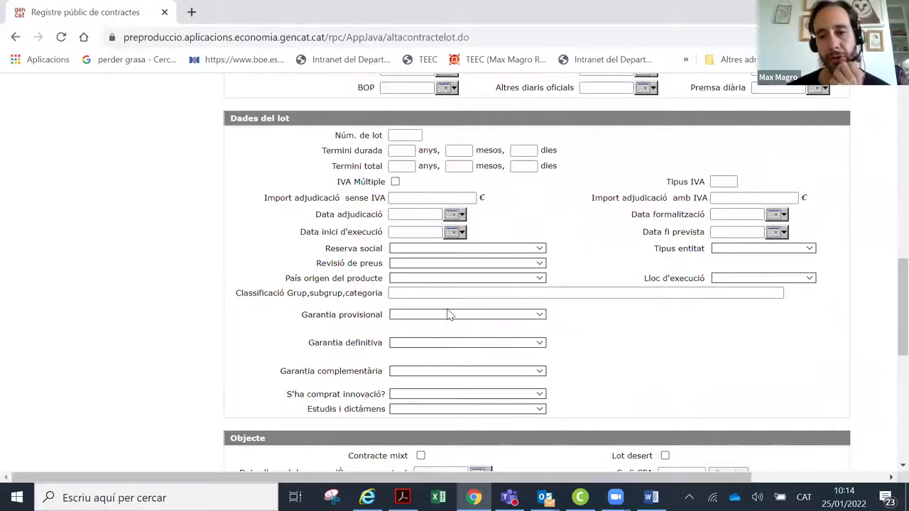
{"action": "scroll", "coordinate": [447, 311], "scroll_direction": "down", "scroll_amount": 1}
{"action": "scroll", "coordinate": [447, 312], "scroll_direction": "up", "scroll_amount": 15}
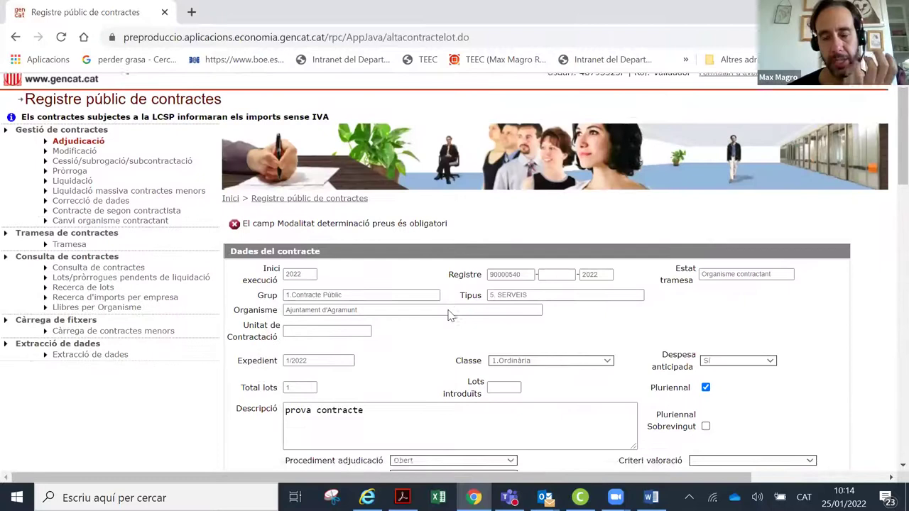
{"action": "scroll", "coordinate": [449, 315], "scroll_direction": "down", "scroll_amount": 1}
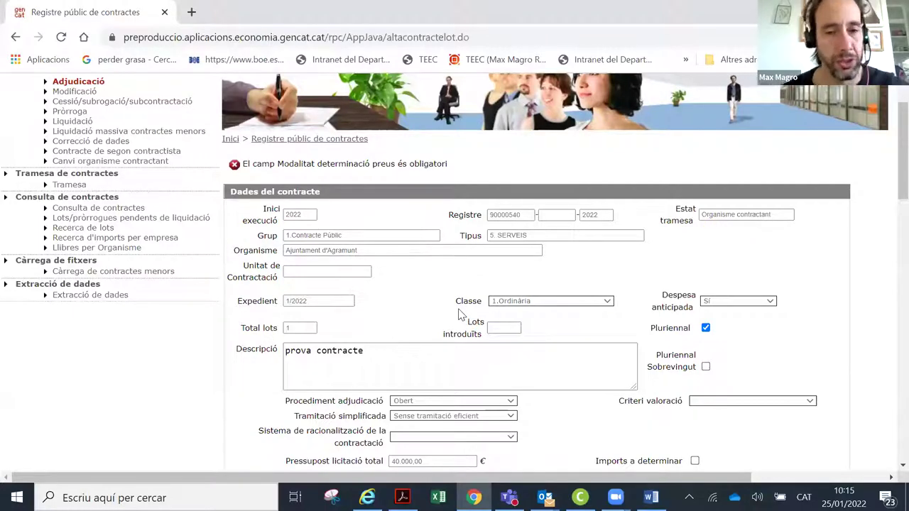
{"action": "scroll", "coordinate": [494, 320], "scroll_direction": "down", "scroll_amount": 3}
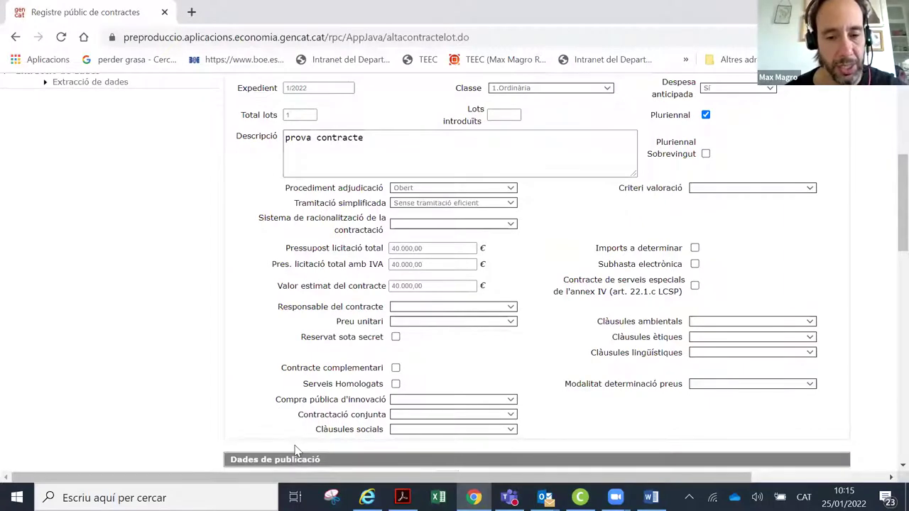
{"action": "scroll", "coordinate": [294, 443], "scroll_direction": "down", "scroll_amount": 1}
{"action": "scroll", "coordinate": [355, 307], "scroll_direction": "up", "scroll_amount": 3}
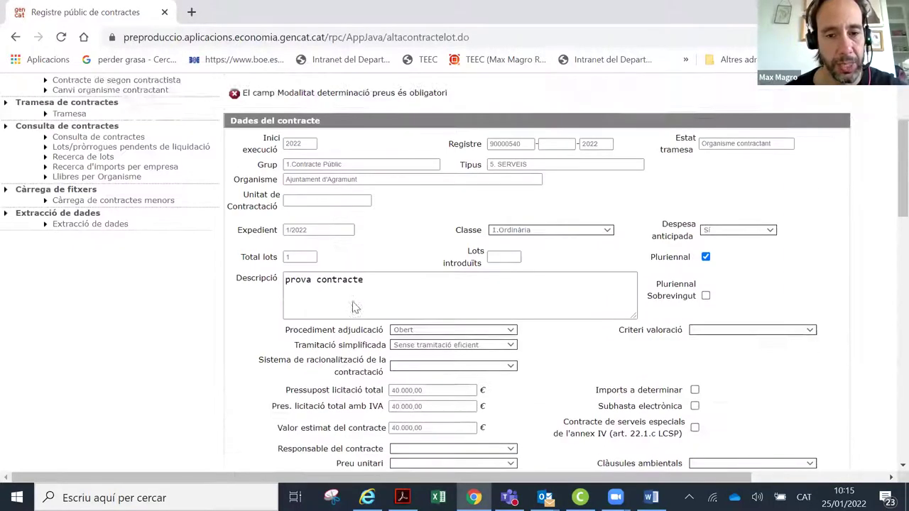
{"action": "scroll", "coordinate": [365, 284], "scroll_direction": "up", "scroll_amount": 2}
{"action": "scroll", "coordinate": [375, 256], "scroll_direction": "down", "scroll_amount": 1}
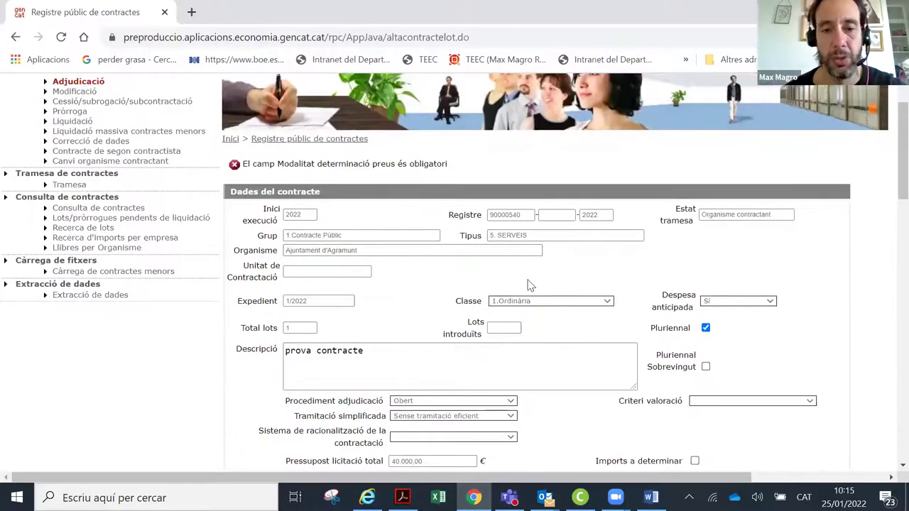
{"action": "scroll", "coordinate": [691, 270], "scroll_direction": "down", "scroll_amount": 4}
{"action": "scroll", "coordinate": [572, 270], "scroll_direction": "up", "scroll_amount": 2}
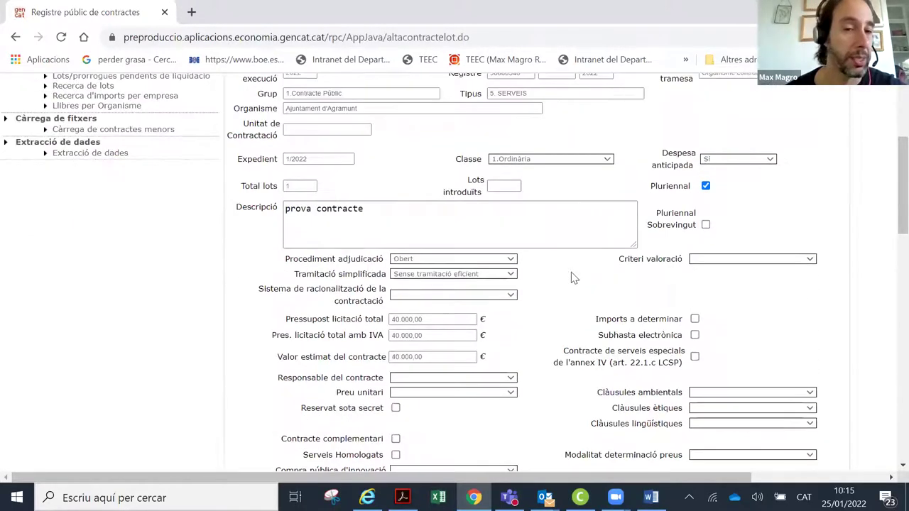
{"action": "scroll", "coordinate": [572, 277], "scroll_direction": "up", "scroll_amount": 1}
{"action": "scroll", "coordinate": [574, 270], "scroll_direction": "down", "scroll_amount": 10}
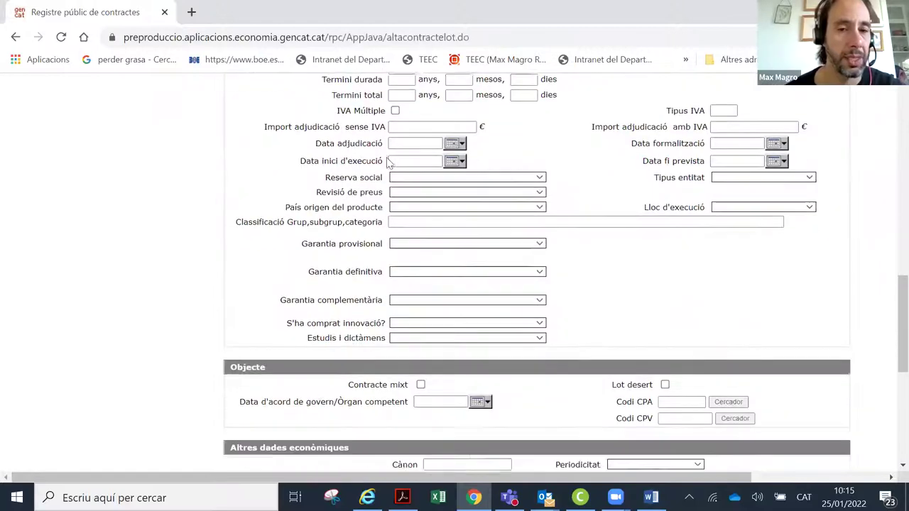
{"action": "scroll", "coordinate": [387, 170], "scroll_direction": "up", "scroll_amount": 2}
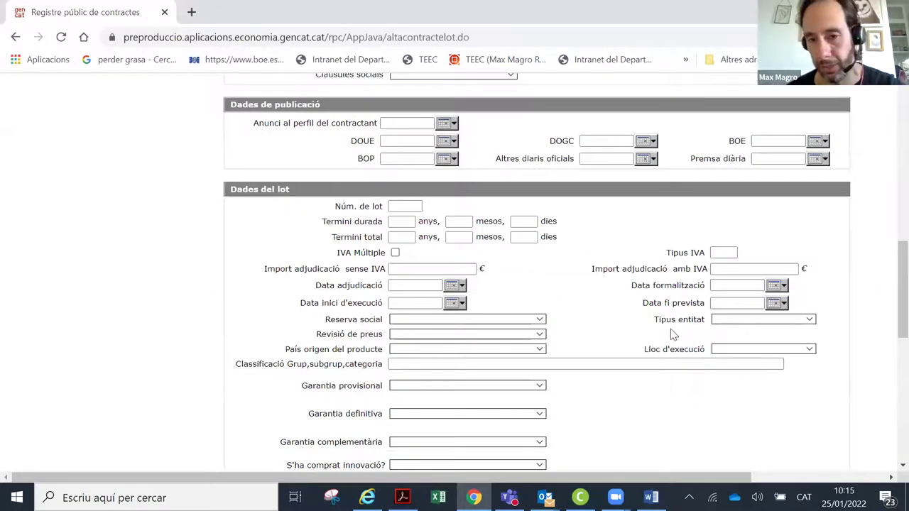
{"action": "scroll", "coordinate": [673, 333], "scroll_direction": "up", "scroll_amount": 12}
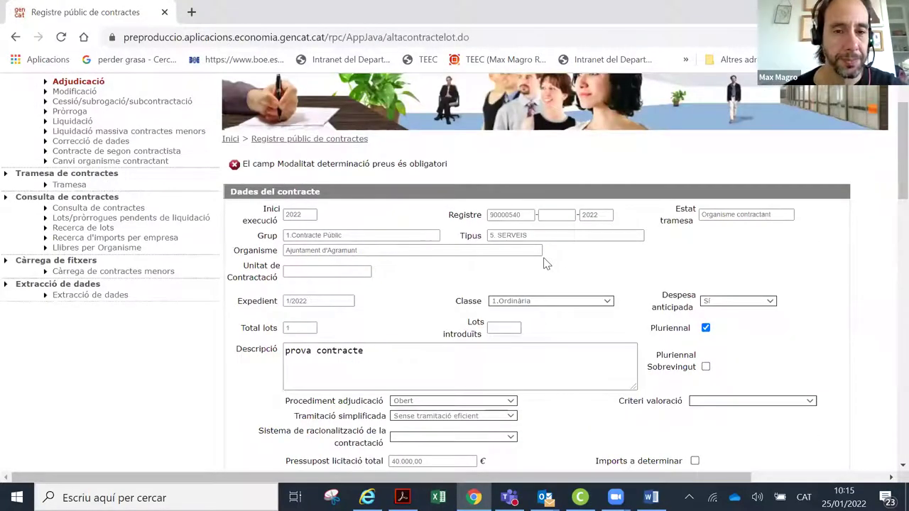
{"action": "scroll", "coordinate": [547, 262], "scroll_direction": "down", "scroll_amount": 2}
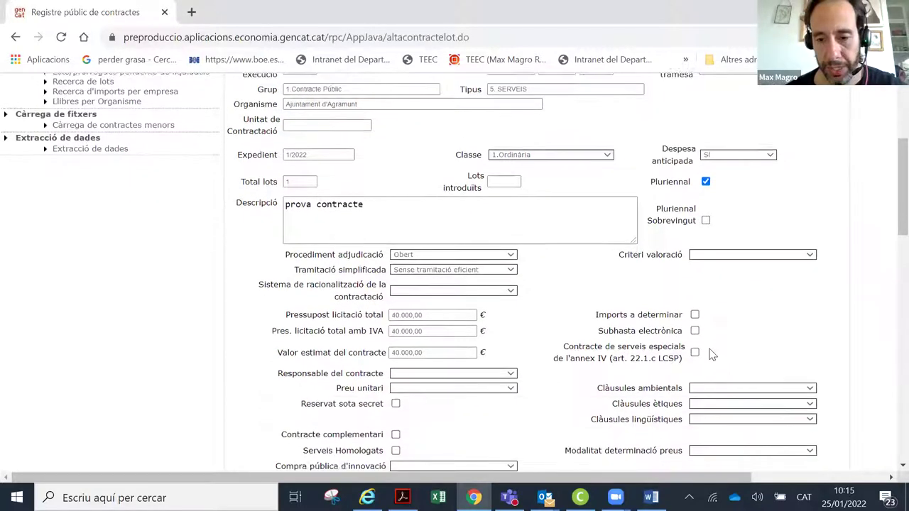
{"action": "scroll", "coordinate": [712, 355], "scroll_direction": "down", "scroll_amount": 1}
{"action": "left_click", "coordinate": [714, 384]}
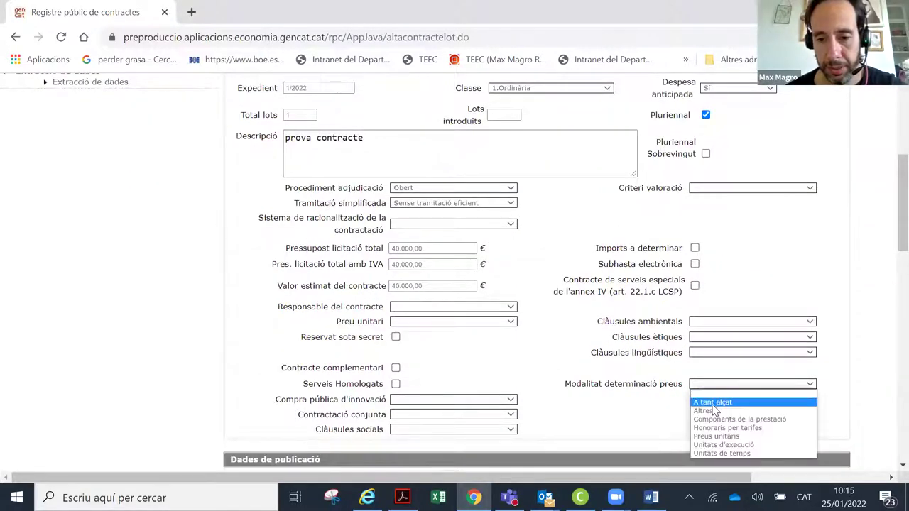
{"action": "left_click", "coordinate": [713, 403]}
Step: Save the contract with Desar contracte to list the remaining lot-level errors
{"action": "scroll", "coordinate": [482, 386], "scroll_direction": "down", "scroll_amount": 10}
{"action": "scroll", "coordinate": [485, 393], "scroll_direction": "down", "scroll_amount": 1}
{"action": "left_click", "coordinate": [497, 414]}
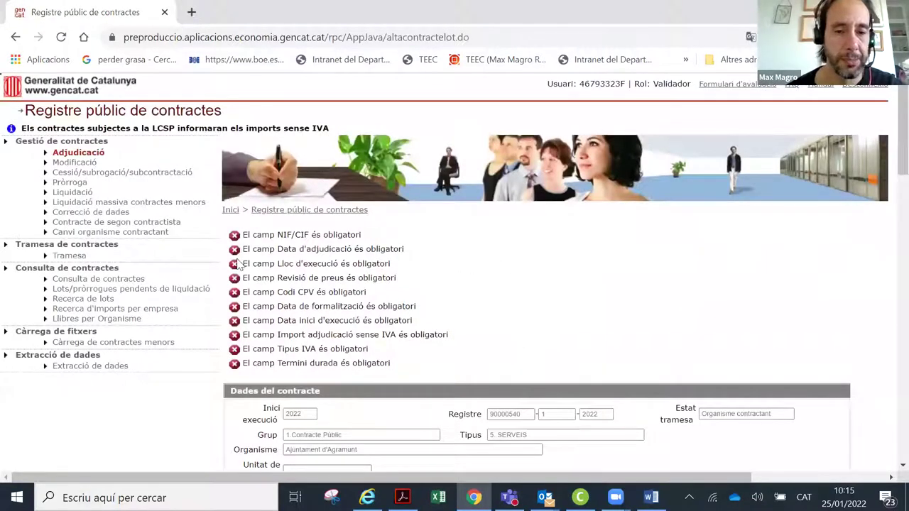
Step: Read the validation error list naming NIF/CIF, Codi CPV and award date as missing
{"action": "left_click_drag", "start_coordinate": [228, 233], "coordinate": [406, 363]}
{"action": "left_click", "coordinate": [475, 334]}
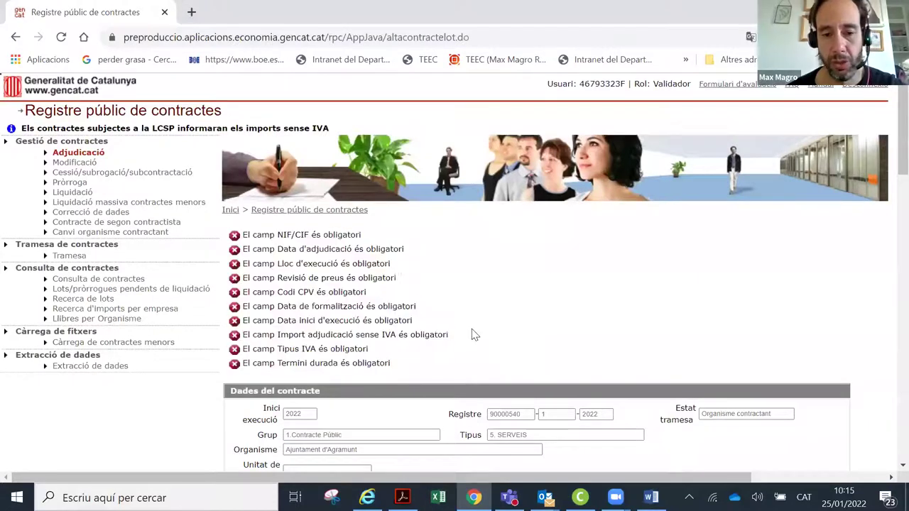
{"action": "scroll", "coordinate": [404, 276], "scroll_direction": "down", "scroll_amount": 1}
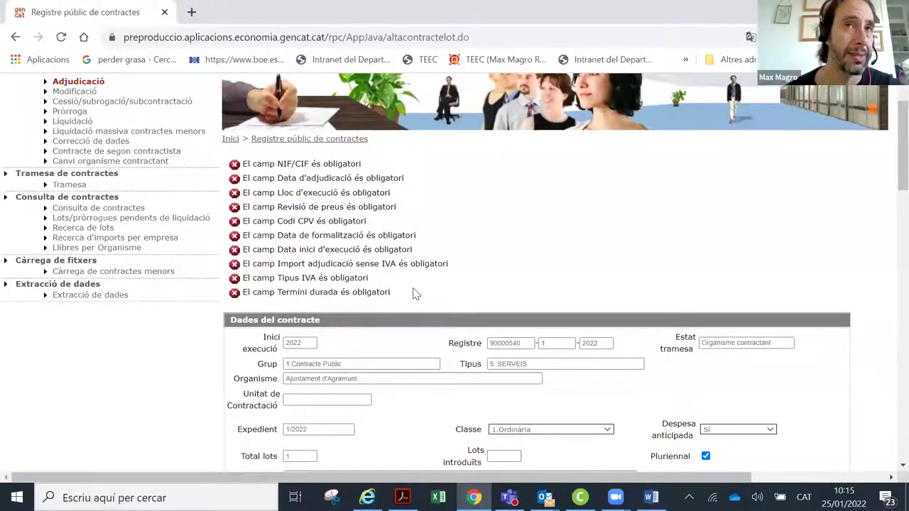
{"action": "scroll", "coordinate": [420, 323], "scroll_direction": "down", "scroll_amount": 5}
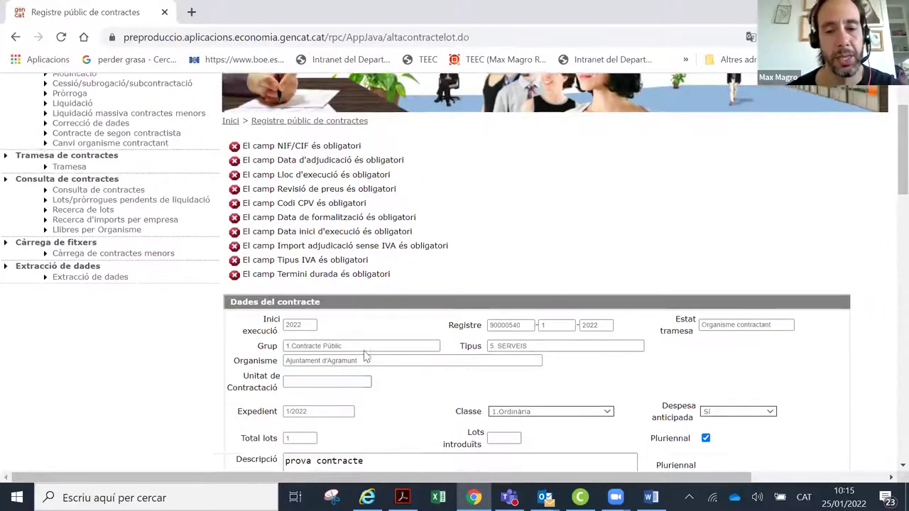
{"action": "scroll", "coordinate": [408, 330], "scroll_direction": "up", "scroll_amount": 3}
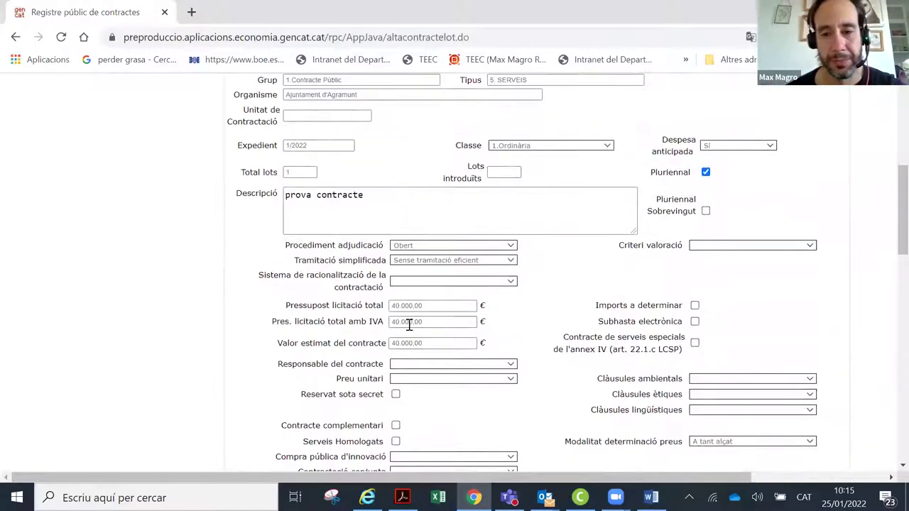
{"action": "scroll", "coordinate": [409, 324], "scroll_direction": "up", "scroll_amount": 2}
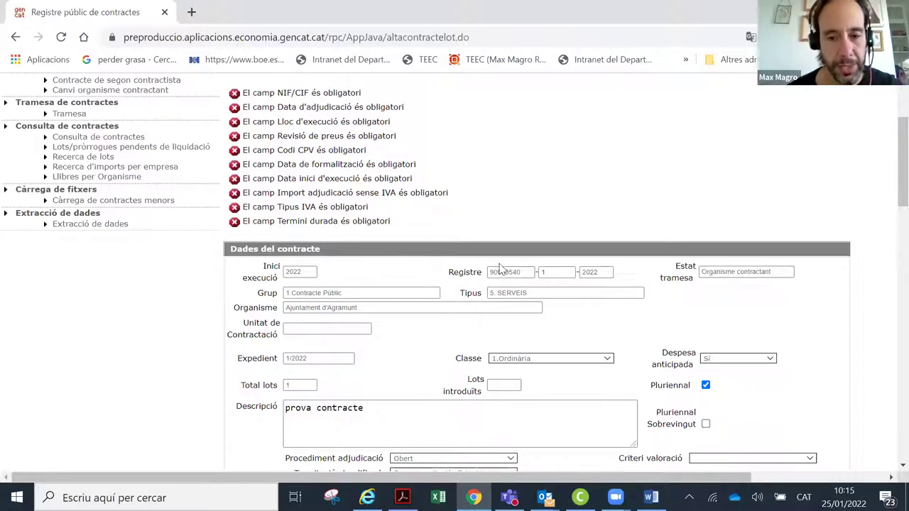
Step: Check the saved Dades del contracte values, including the 1/2022 expedient number
{"action": "left_click", "coordinate": [549, 272]}
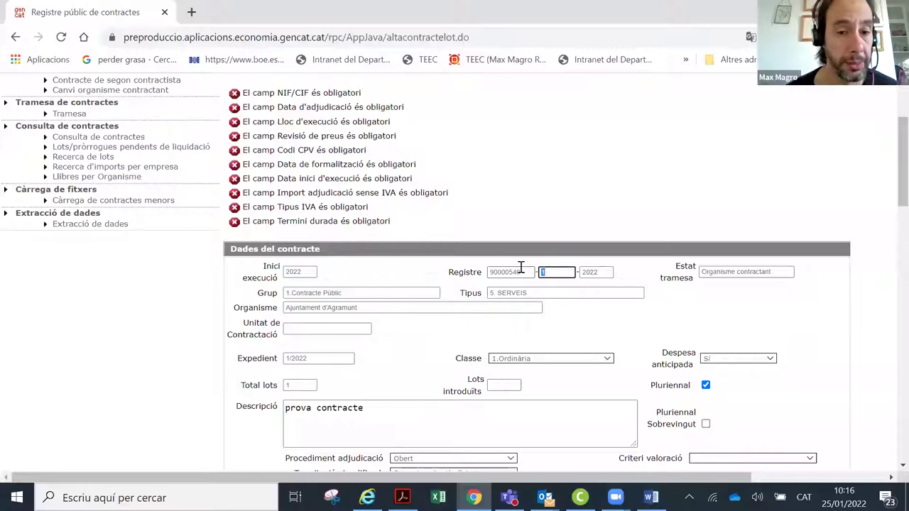
{"action": "scroll", "coordinate": [521, 267], "scroll_direction": "down", "scroll_amount": 1}
{"action": "left_click_drag", "start_coordinate": [226, 181], "coordinate": [414, 325]}
{"action": "scroll", "coordinate": [405, 319], "scroll_direction": "down", "scroll_amount": 7}
{"action": "scroll", "coordinate": [289, 280], "scroll_direction": "down", "scroll_amount": 6}
{"action": "scroll", "coordinate": [294, 283], "scroll_direction": "up", "scroll_amount": 15}
{"action": "left_click", "coordinate": [496, 269]}
{"action": "scroll", "coordinate": [495, 266], "scroll_direction": "down", "scroll_amount": 4}
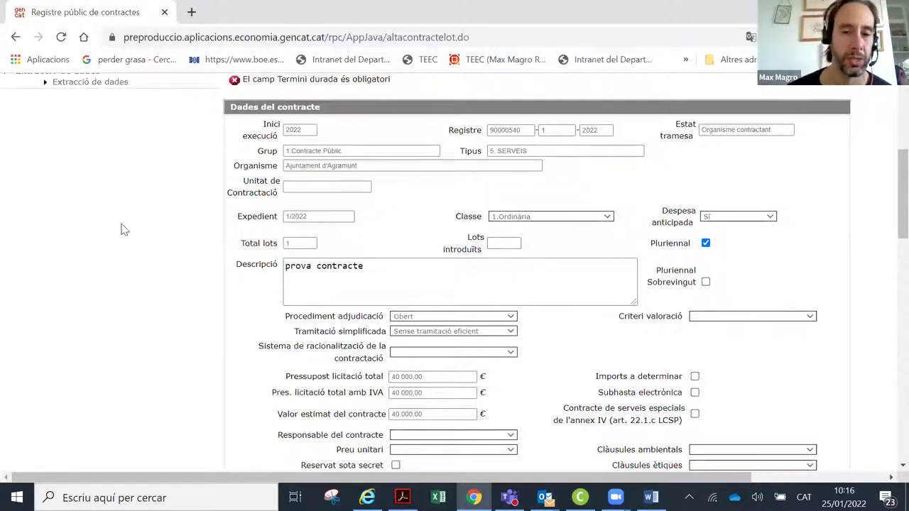
{"action": "triple_click", "coordinate": [314, 217]}
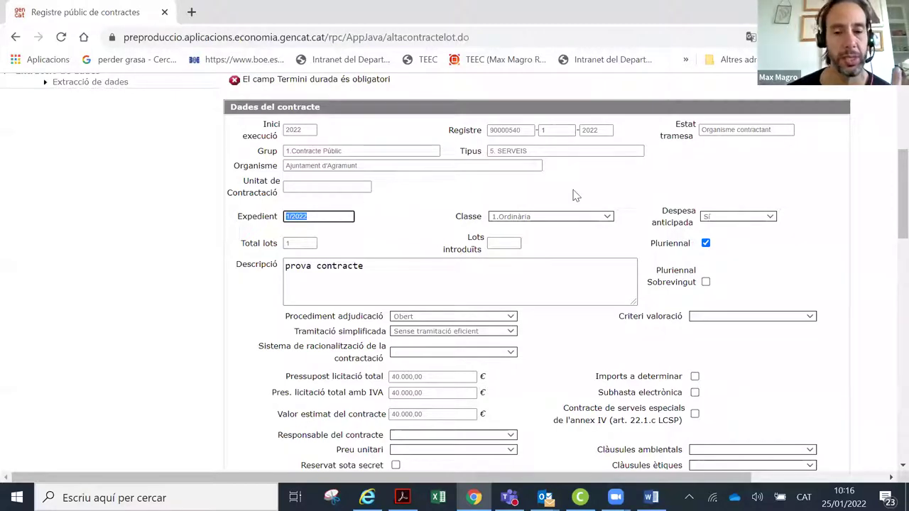
Step: Scroll through Dades del lot and select 21 in Tipus IVA
{"action": "scroll", "coordinate": [574, 193], "scroll_direction": "down", "scroll_amount": 6}
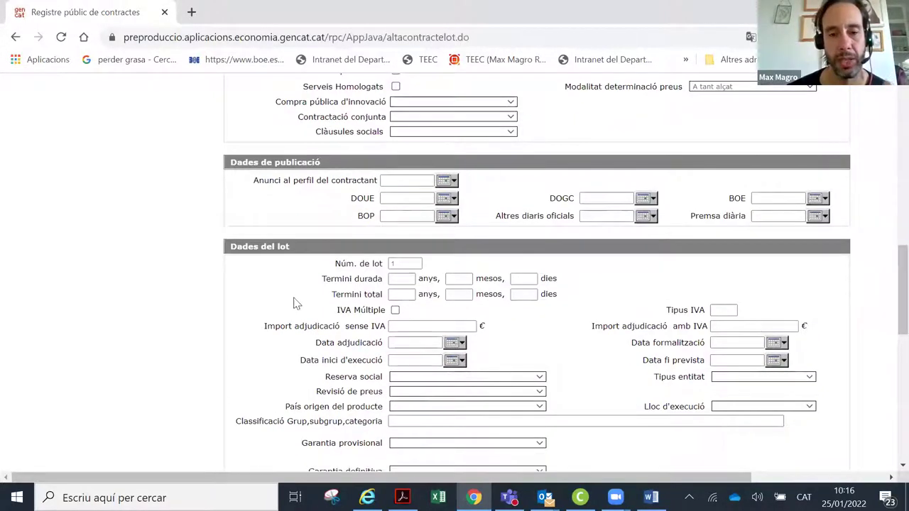
{"action": "scroll", "coordinate": [388, 291], "scroll_direction": "down", "scroll_amount": 2}
{"action": "scroll", "coordinate": [426, 306], "scroll_direction": "down", "scroll_amount": 3}
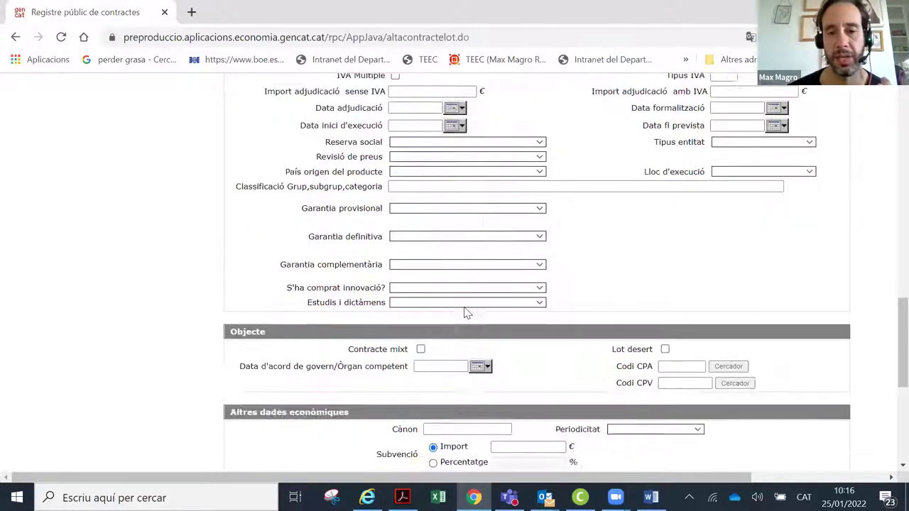
{"action": "scroll", "coordinate": [480, 324], "scroll_direction": "up", "scroll_amount": 1}
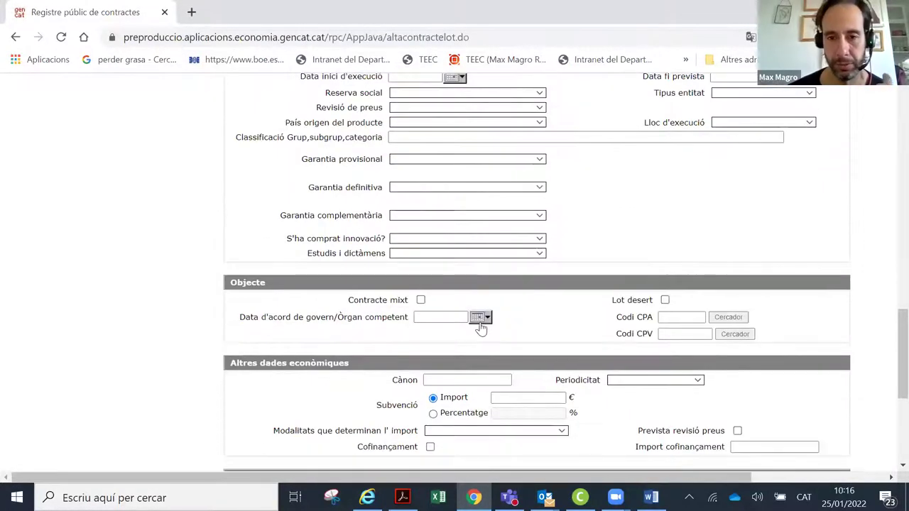
{"action": "scroll", "coordinate": [481, 325], "scroll_direction": "up", "scroll_amount": 3}
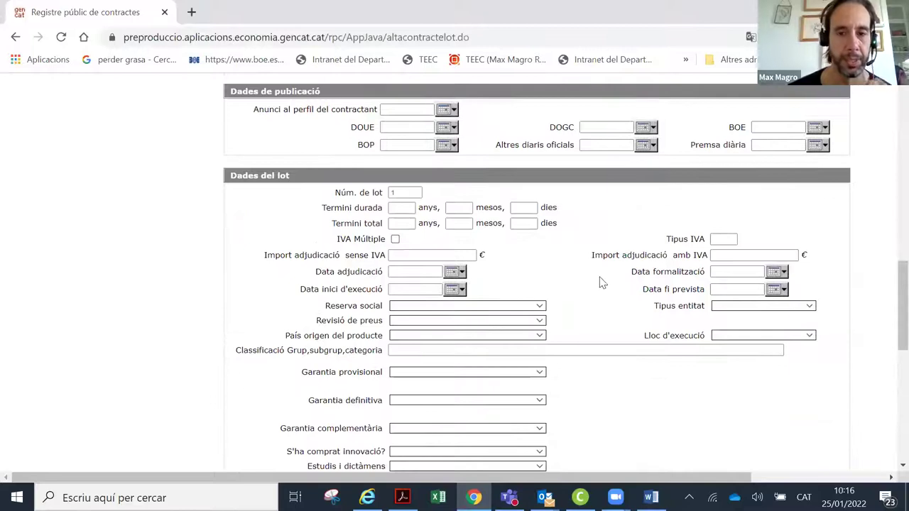
{"action": "scroll", "coordinate": [599, 263], "scroll_direction": "down", "scroll_amount": 1}
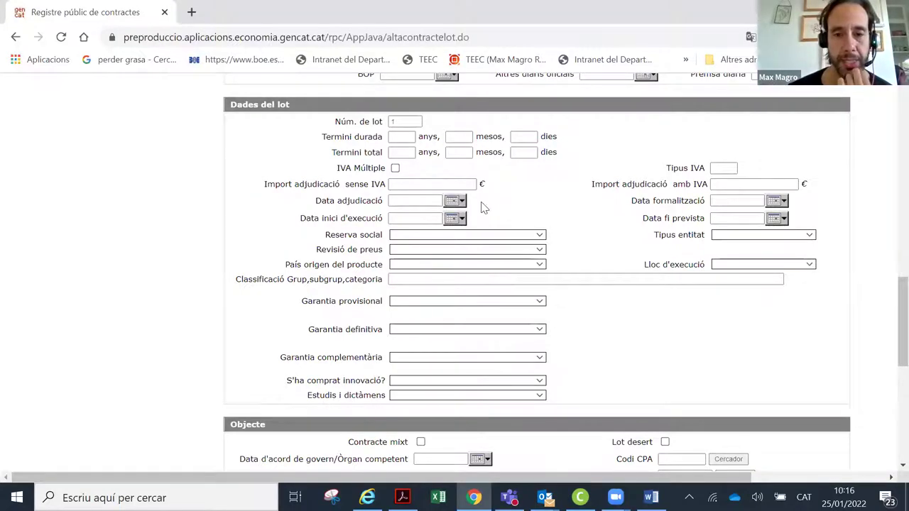
{"action": "left_click", "coordinate": [714, 166]}
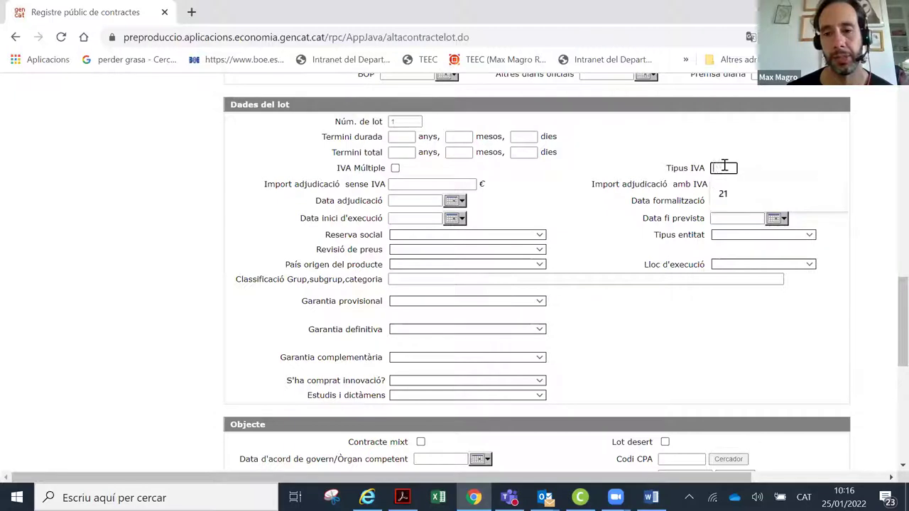
{"action": "left_click", "coordinate": [716, 193]}
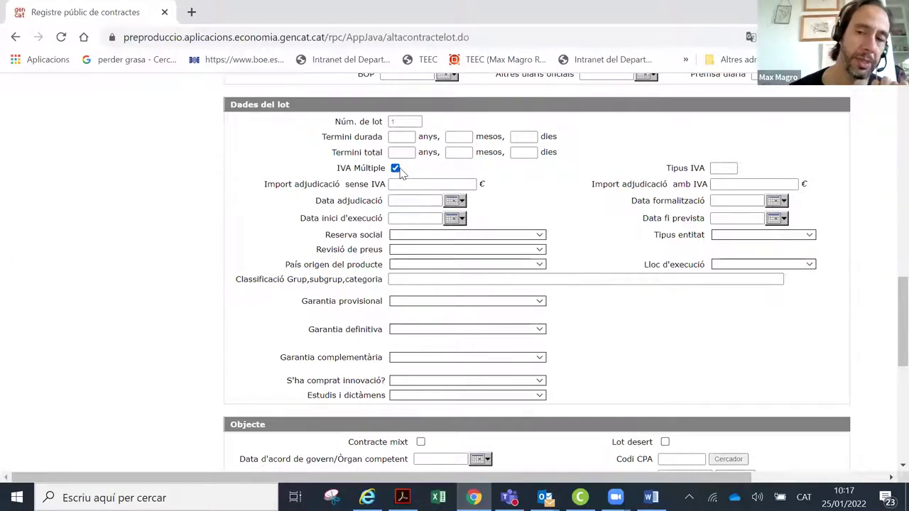
{"action": "left_click", "coordinate": [731, 169]}
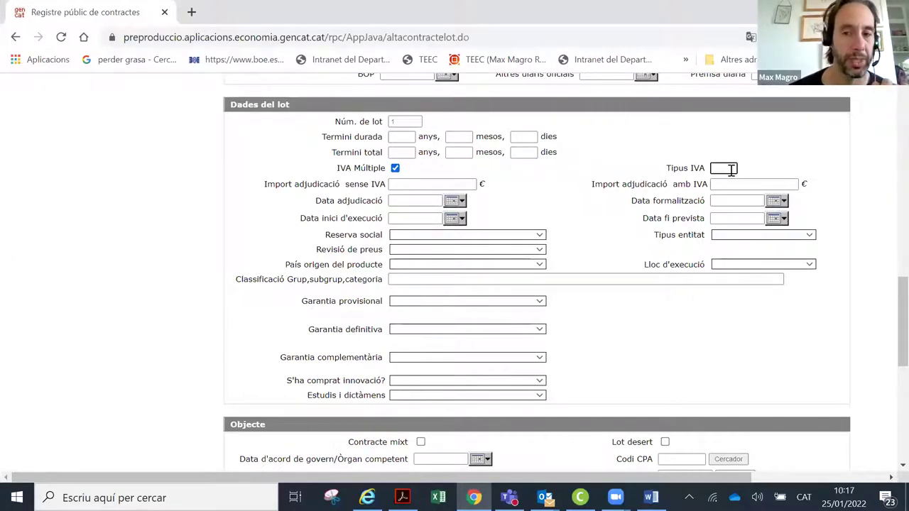
Step: Enter 35.000 as the Import adjudicació sense IVA
{"action": "left_click", "coordinate": [729, 185]}
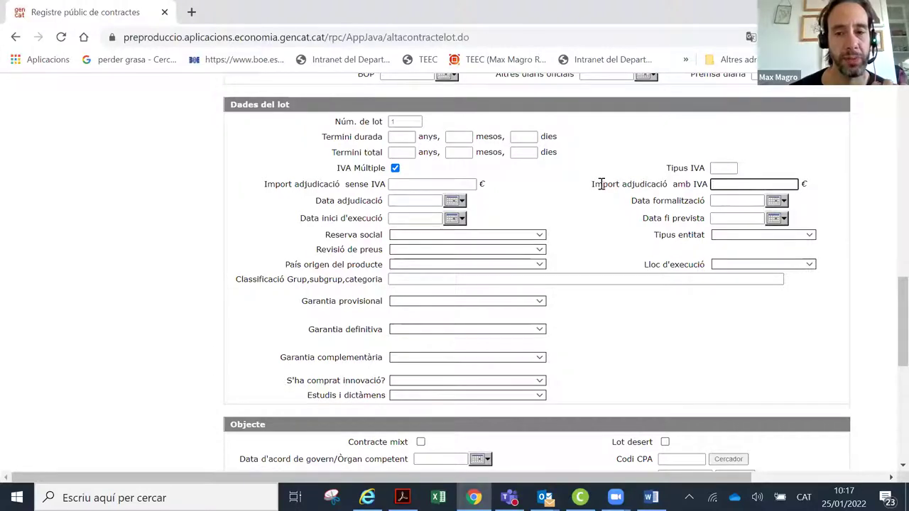
{"action": "left_click_drag", "start_coordinate": [588, 184], "coordinate": [705, 185]}
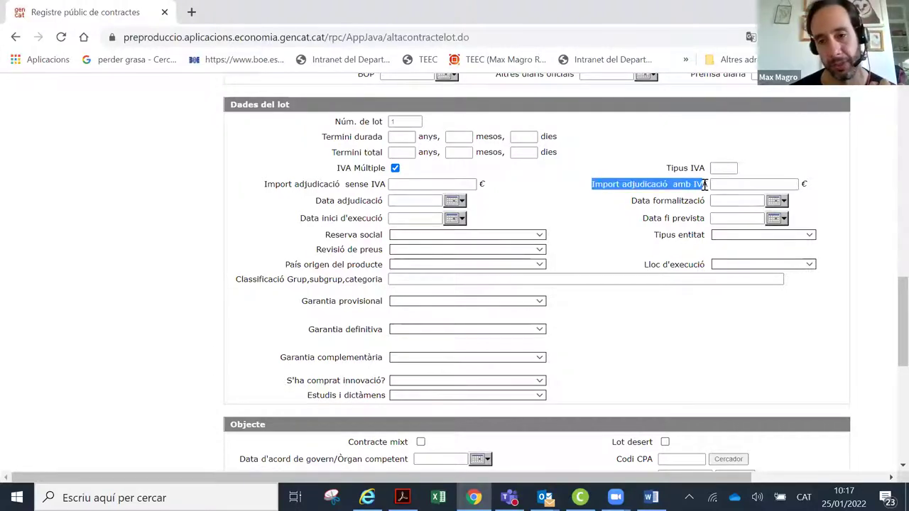
{"action": "left_click", "coordinate": [452, 185]}
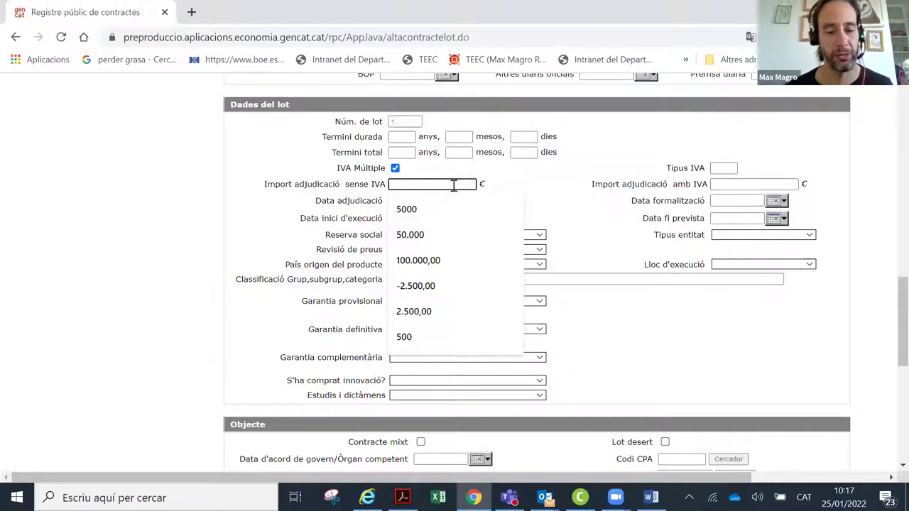
{"action": "type", "text": "35.000"}
{"action": "left_click", "coordinate": [508, 193]}
Step: Leave IVA Múltiple unchecked and choose 21 as the Tipus IVA
{"action": "left_click", "coordinate": [396, 168]}
{"action": "left_click", "coordinate": [720, 168]}
{"action": "left_click", "coordinate": [723, 193]}
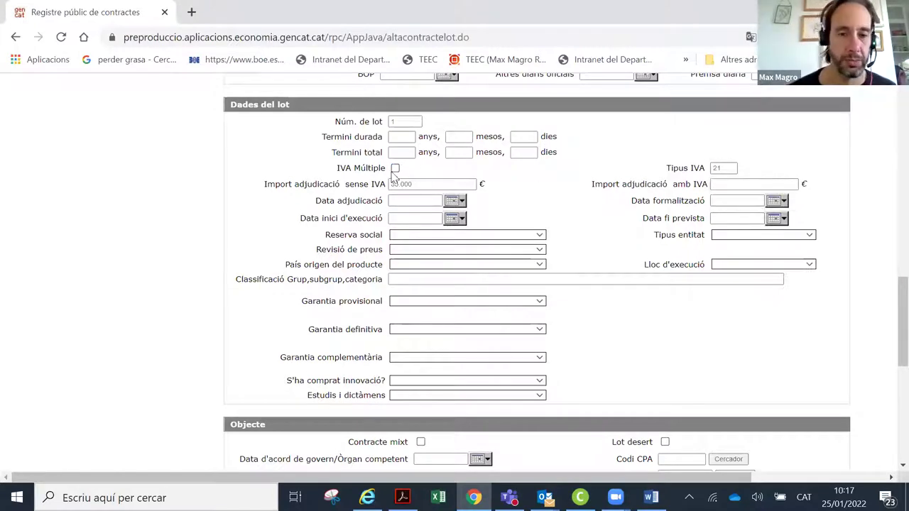
{"action": "left_click", "coordinate": [395, 169]}
{"action": "left_click", "coordinate": [744, 183]}
{"action": "left_click", "coordinate": [395, 168]}
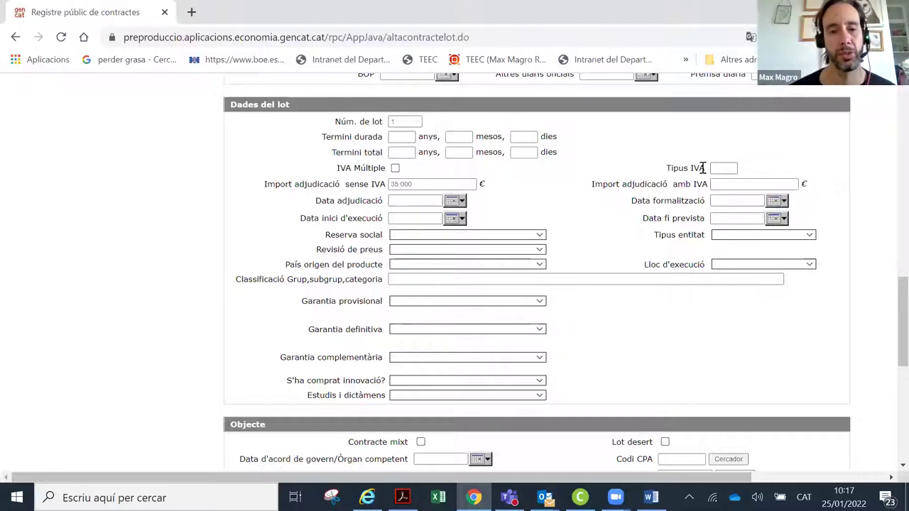
{"action": "left_click", "coordinate": [731, 168]}
{"action": "left_click", "coordinate": [722, 193]}
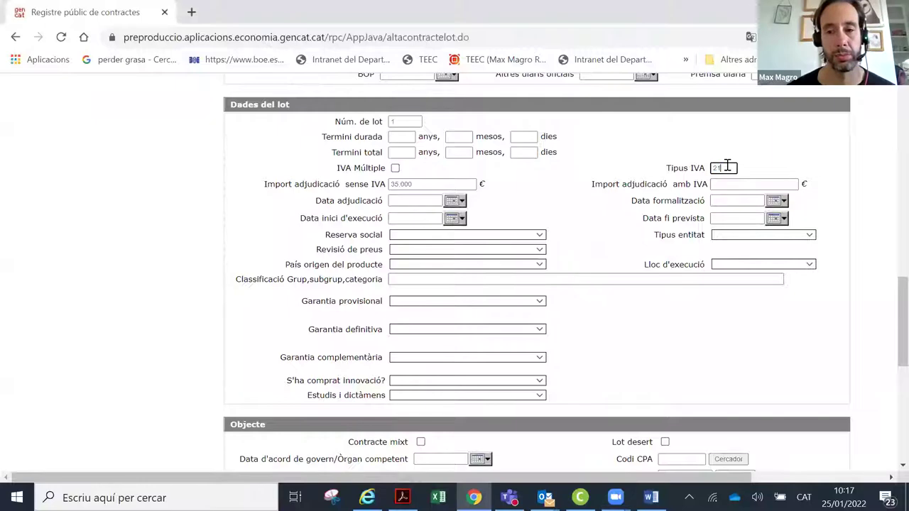
Step: Clear the Tipus IVA value and re-enter it as 21
{"action": "key", "text": "BackSpace"}
{"action": "key", "text": "BackSpace"}
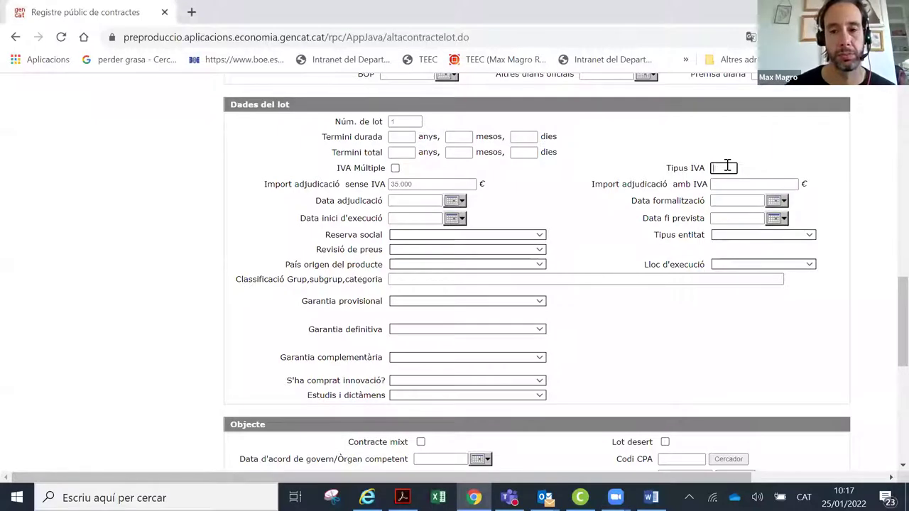
{"action": "type", "text": "0"}
{"action": "left_click", "coordinate": [631, 167]}
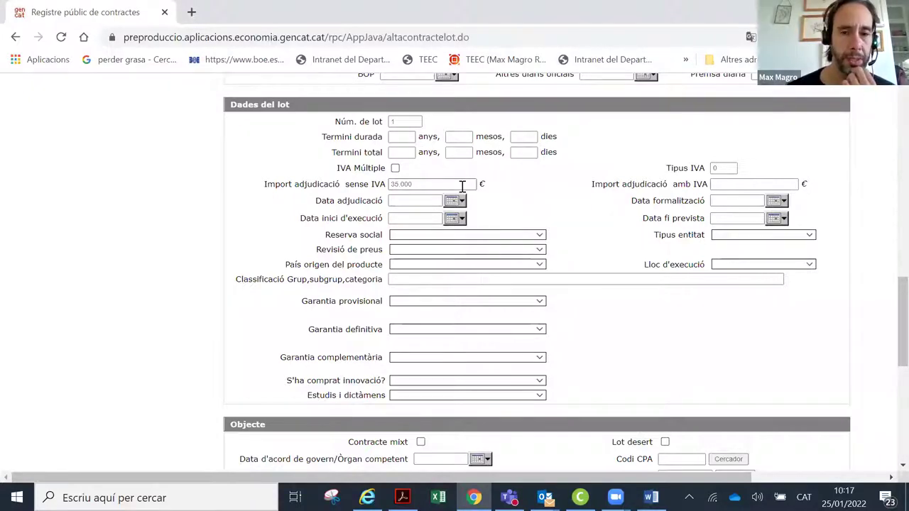
{"action": "double_click", "coordinate": [729, 168]}
{"action": "type", "text": "2"}
{"action": "left_click", "coordinate": [722, 193]}
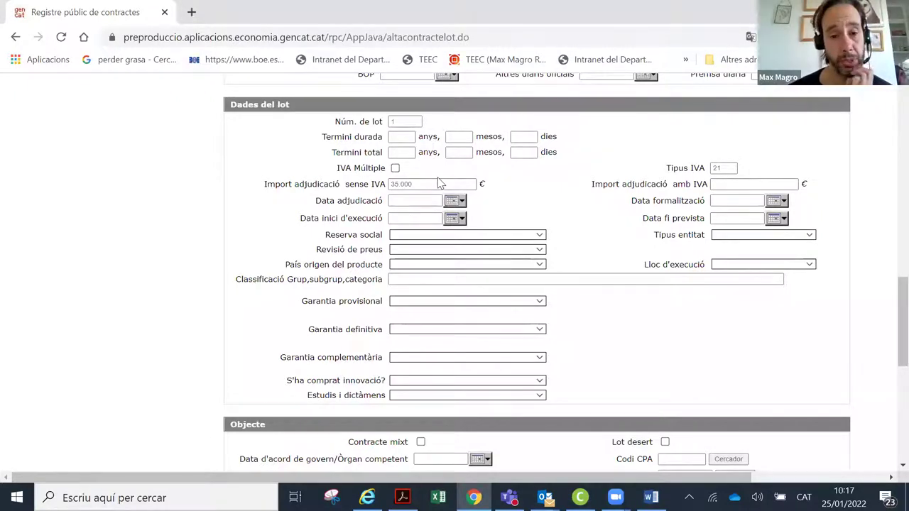
Step: Try the execution start, duration and expected end fields, closing the past-dates list
{"action": "left_click", "coordinate": [417, 218]}
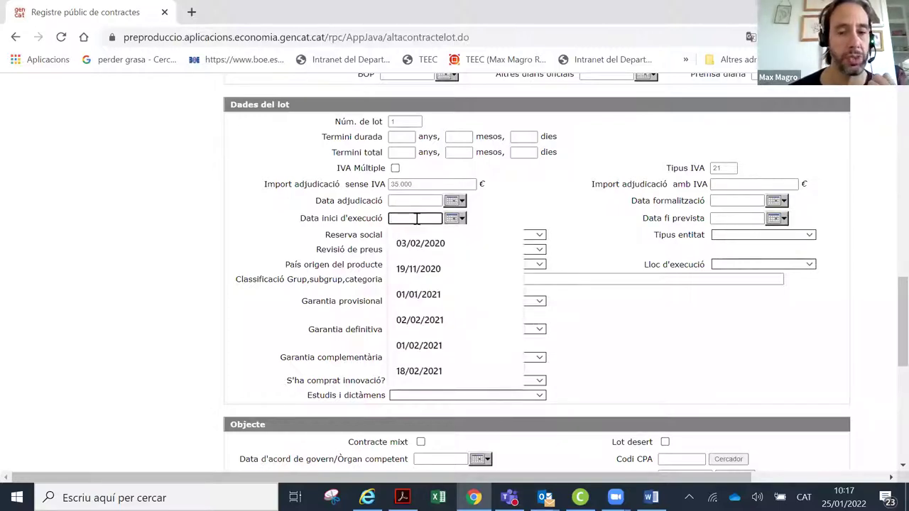
{"action": "left_click", "coordinate": [396, 137]}
{"action": "left_click", "coordinate": [728, 218]}
{"action": "left_click", "coordinate": [662, 233]}
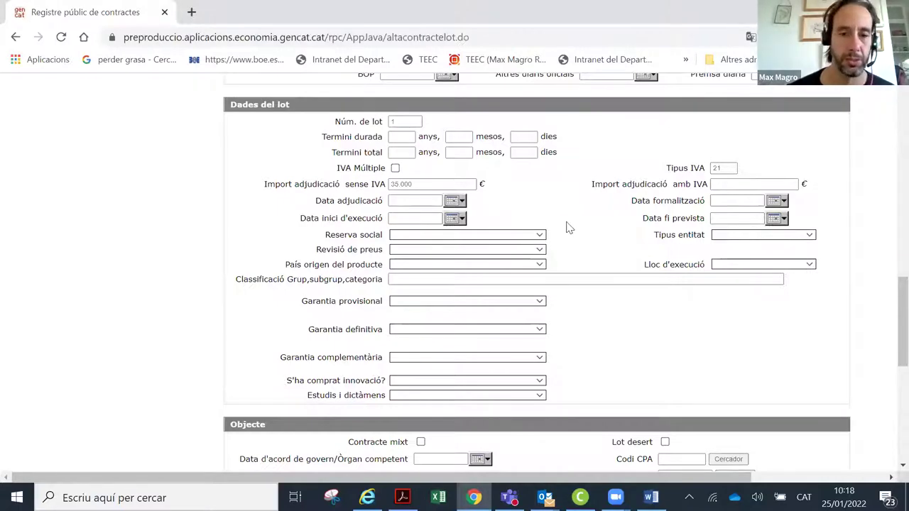
Step: Pick 25/01/2022 for award and formalisation dates and 26/01/2022 for execution start
{"action": "left_click", "coordinate": [450, 202]}
{"action": "left_click", "coordinate": [495, 303]}
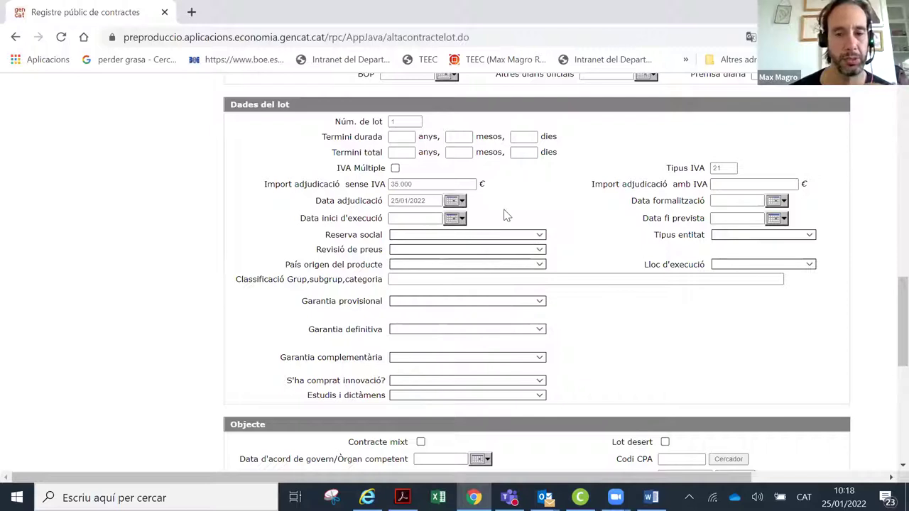
{"action": "left_click", "coordinate": [775, 201]}
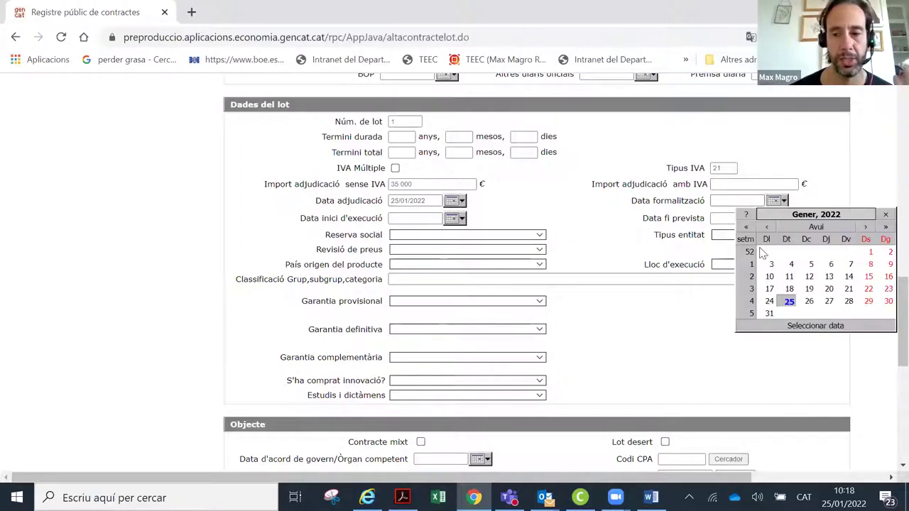
{"action": "left_click", "coordinate": [789, 301]}
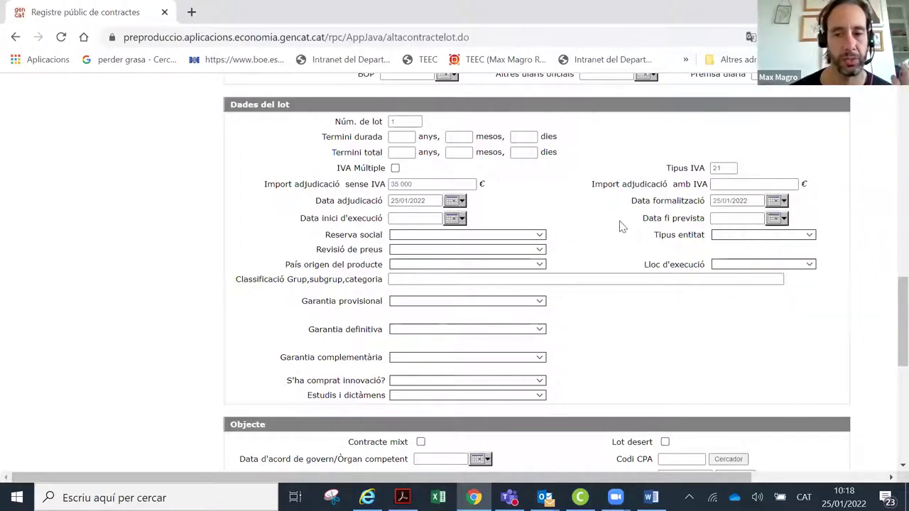
{"action": "left_click", "coordinate": [452, 219]}
{"action": "left_click", "coordinate": [517, 320]}
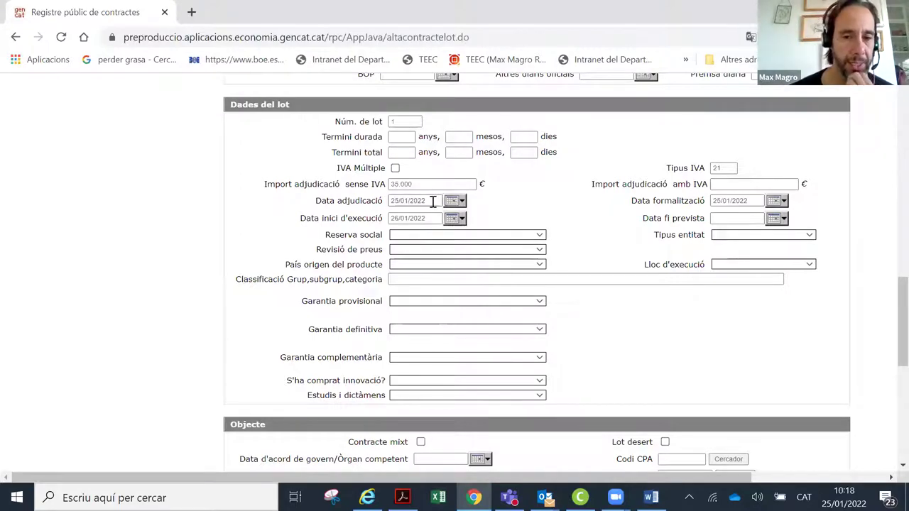
{"action": "left_click_drag", "start_coordinate": [431, 202], "coordinate": [387, 197]}
{"action": "scroll", "coordinate": [461, 198], "scroll_direction": "up", "scroll_amount": 2}
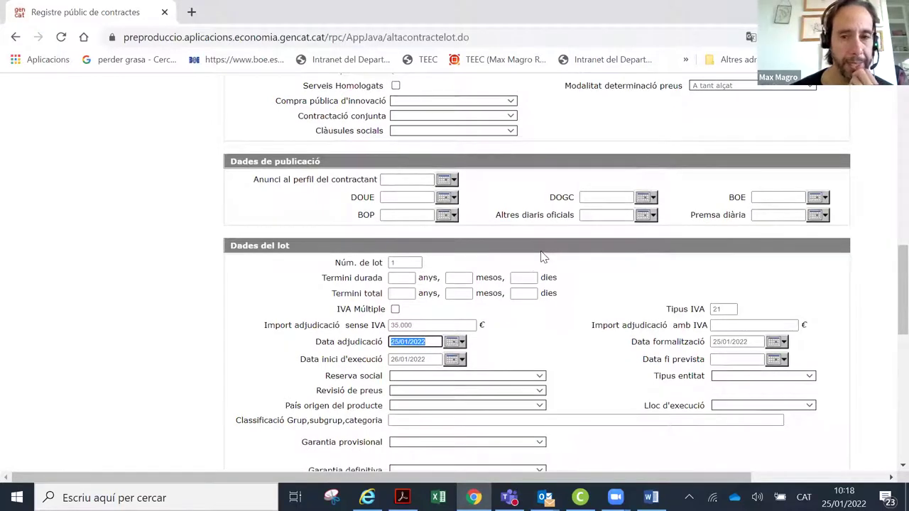
{"action": "scroll", "coordinate": [548, 257], "scroll_direction": "down", "scroll_amount": 1}
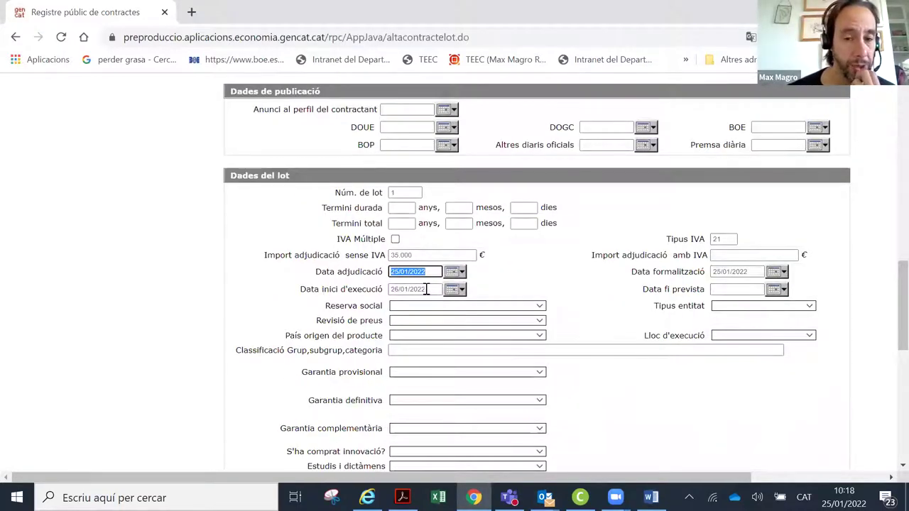
{"action": "triple_click", "coordinate": [422, 289]}
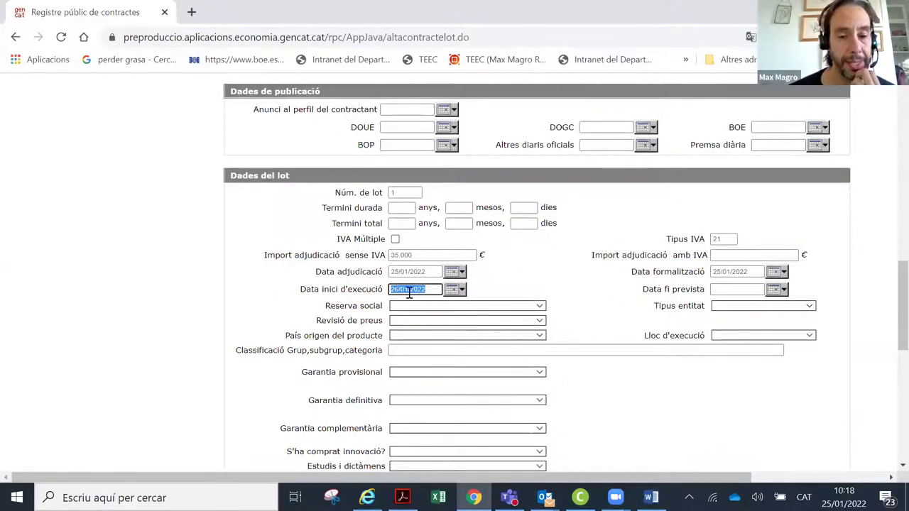
{"action": "left_click", "coordinate": [432, 290]}
{"action": "scroll", "coordinate": [553, 277], "scroll_direction": "up", "scroll_amount": 1}
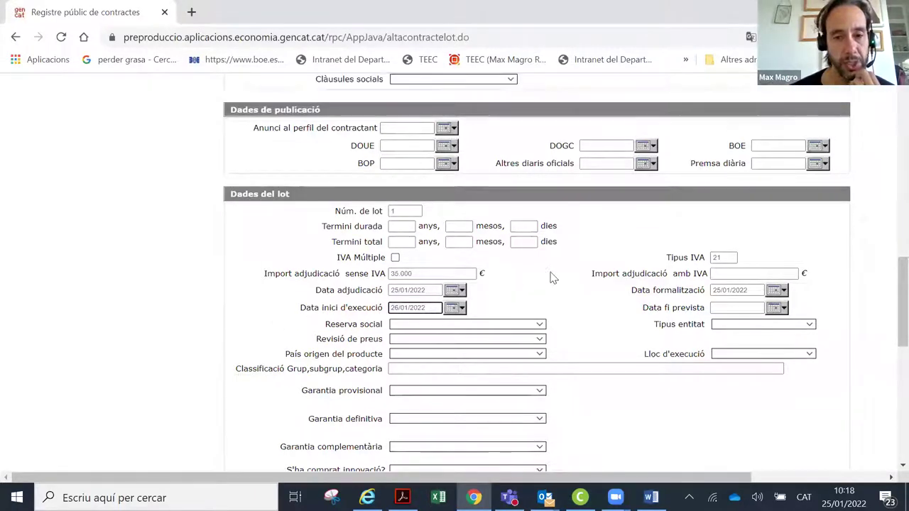
{"action": "scroll", "coordinate": [551, 276], "scroll_direction": "up", "scroll_amount": 15}
{"action": "scroll", "coordinate": [549, 274], "scroll_direction": "down", "scroll_amount": 4}
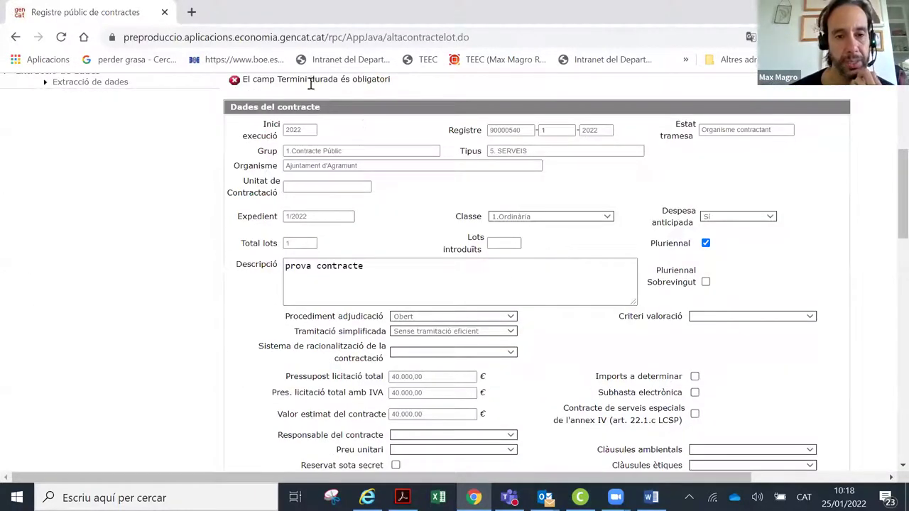
{"action": "double_click", "coordinate": [309, 130]}
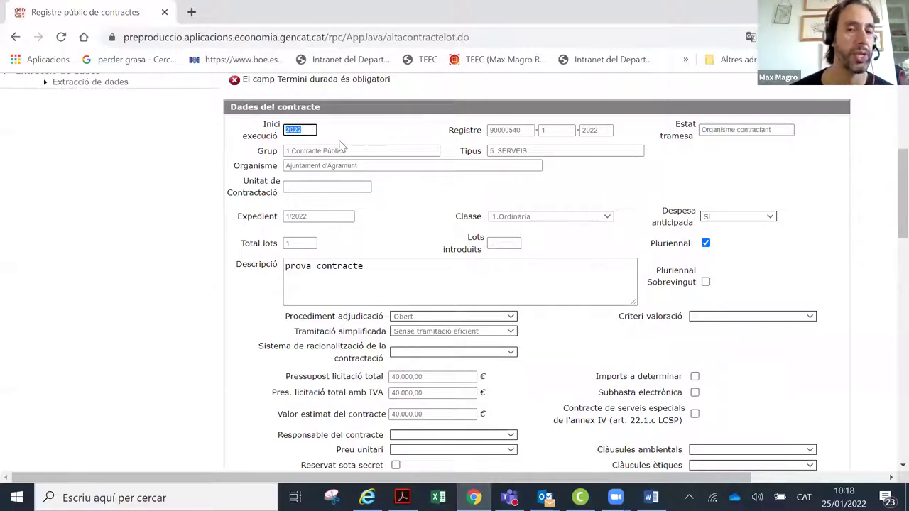
{"action": "left_click_drag", "start_coordinate": [259, 126], "coordinate": [316, 133]}
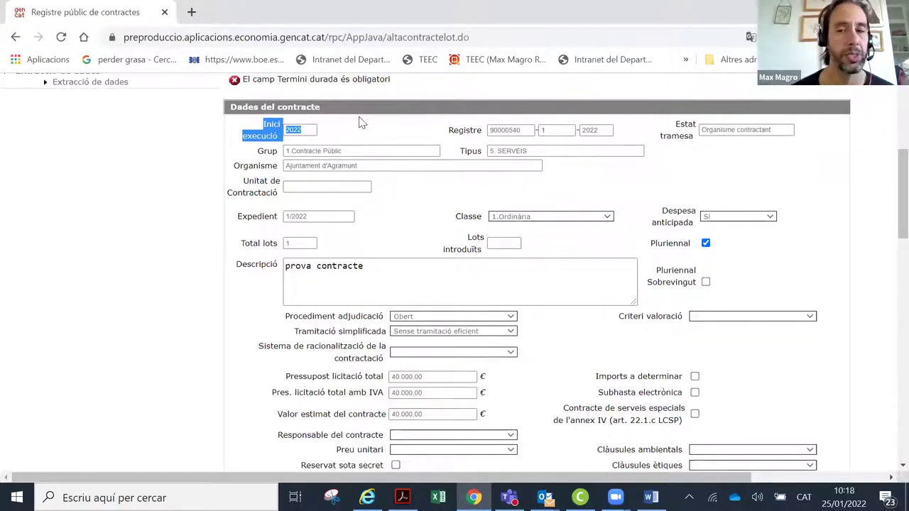
{"action": "left_click", "coordinate": [302, 132]}
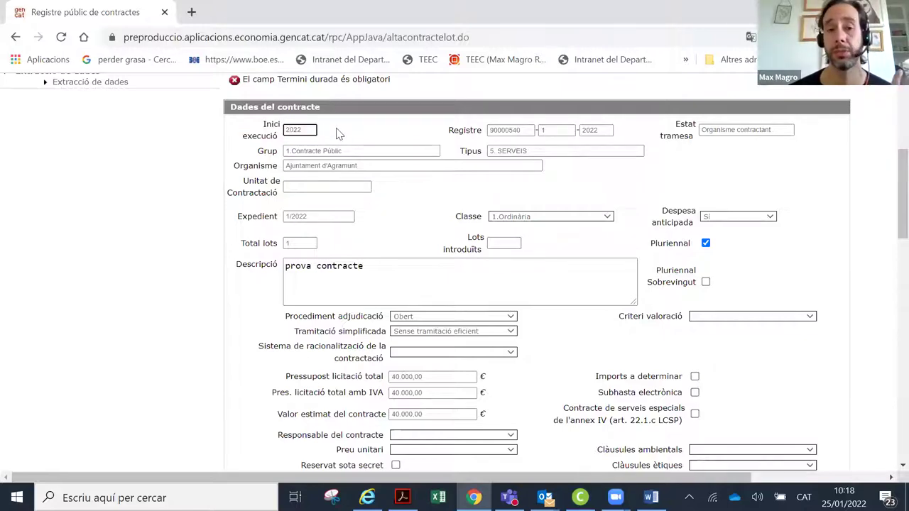
{"action": "scroll", "coordinate": [333, 131], "scroll_direction": "down", "scroll_amount": 8}
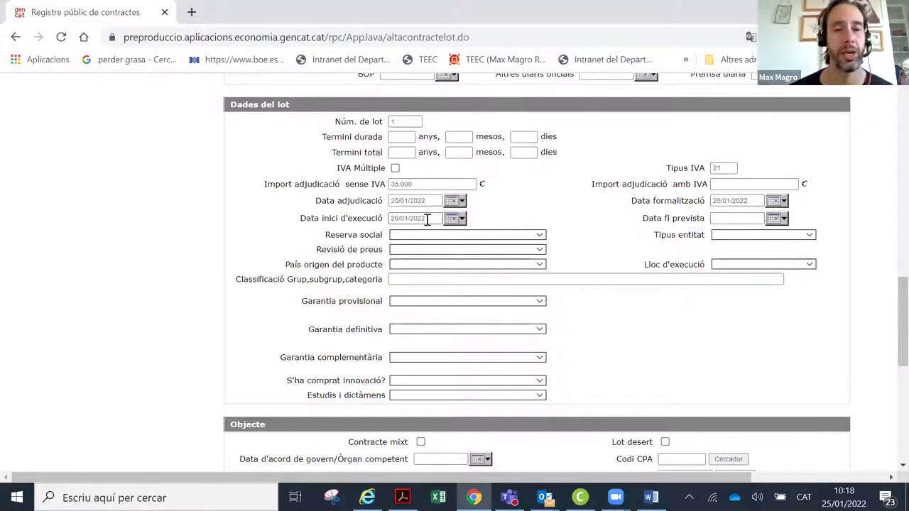
{"action": "triple_click", "coordinate": [423, 223]}
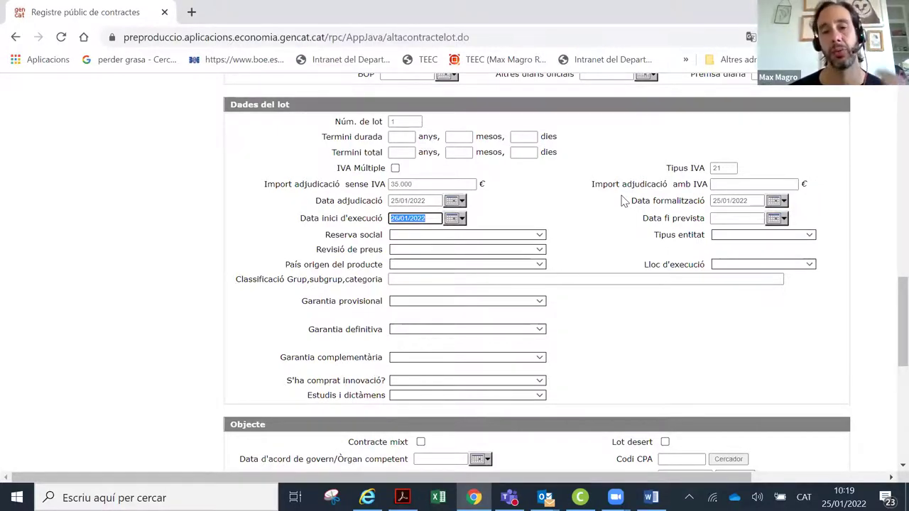
{"action": "scroll", "coordinate": [497, 234], "scroll_direction": "up", "scroll_amount": 10}
{"action": "scroll", "coordinate": [370, 265], "scroll_direction": "down", "scroll_amount": 1}
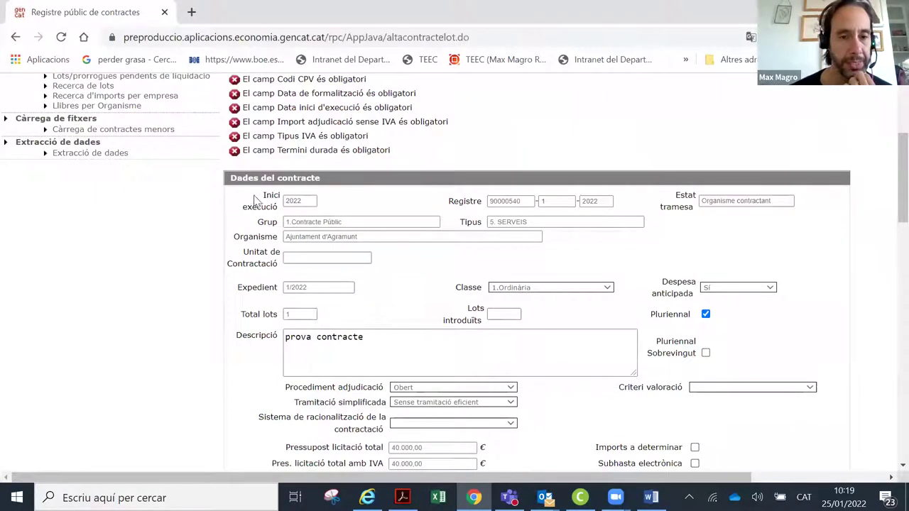
{"action": "left_click_drag", "start_coordinate": [263, 196], "coordinate": [291, 205]}
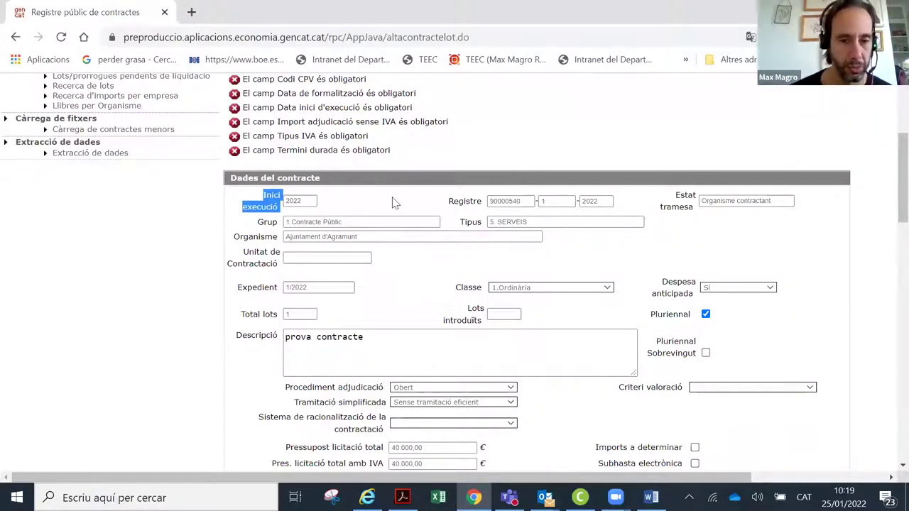
{"action": "scroll", "coordinate": [395, 203], "scroll_direction": "down", "scroll_amount": 8}
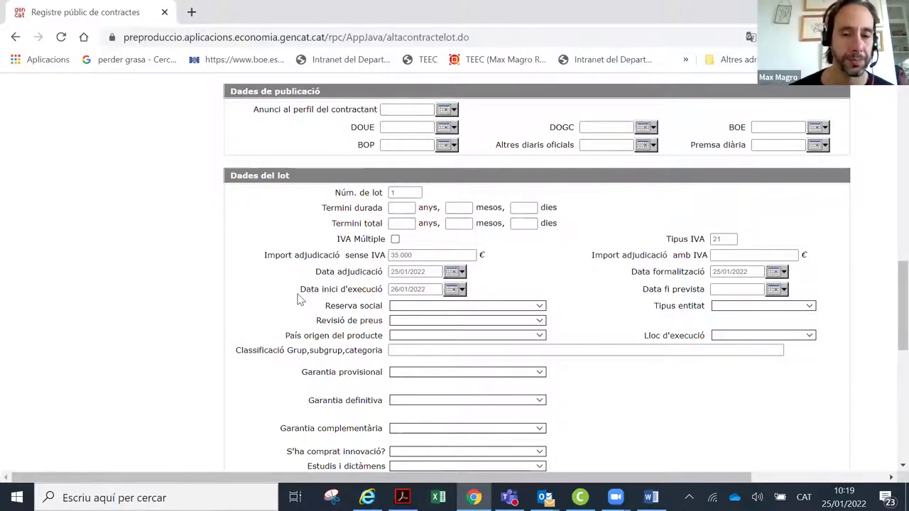
{"action": "triple_click", "coordinate": [429, 291]}
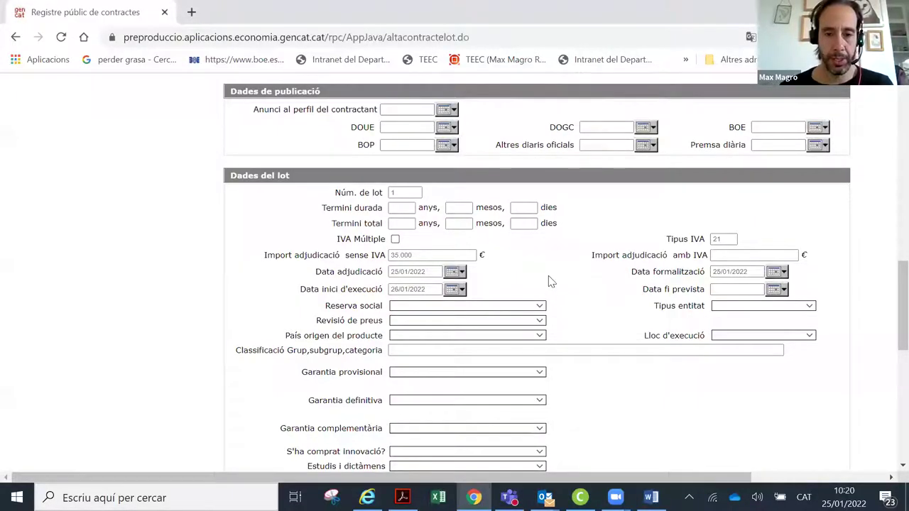
Step: Close the end-date calendar and set the lot duration to 1 year
{"action": "left_click", "coordinate": [775, 289]}
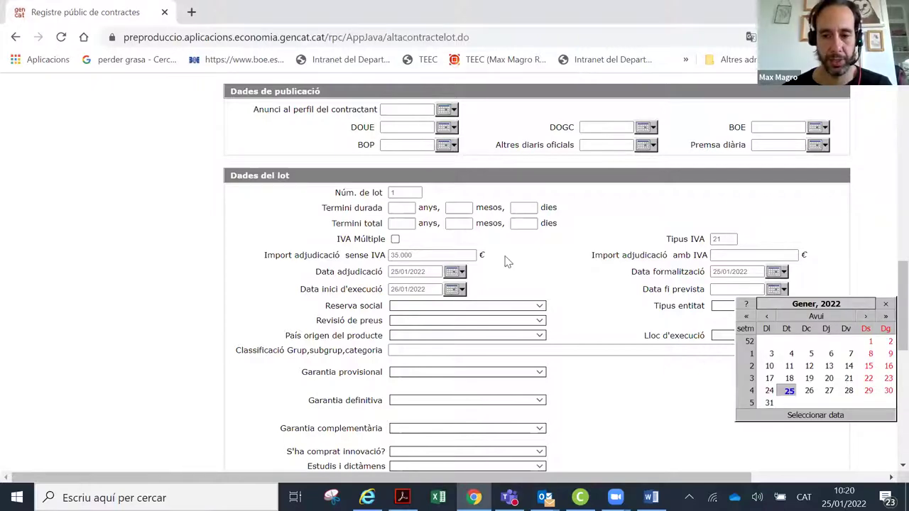
{"action": "left_click", "coordinate": [476, 206]}
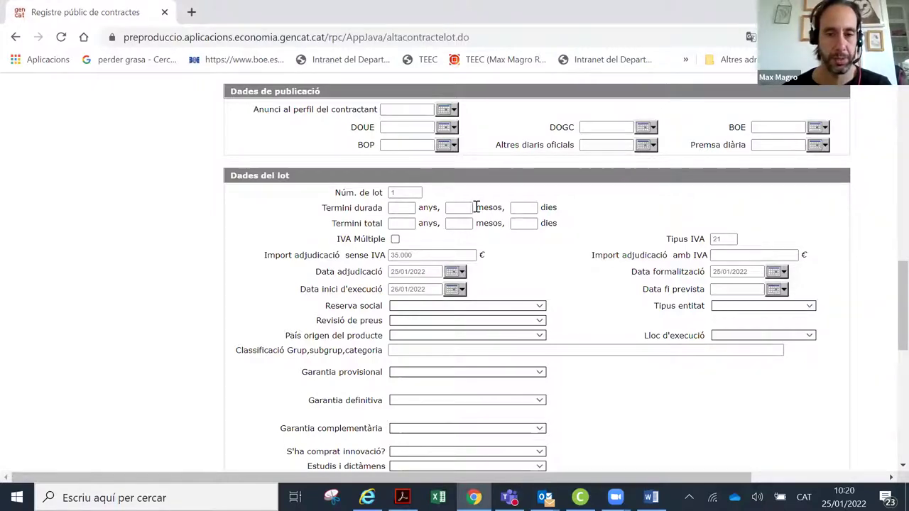
{"action": "left_click", "coordinate": [414, 207]}
{"action": "left_click", "coordinate": [420, 230]}
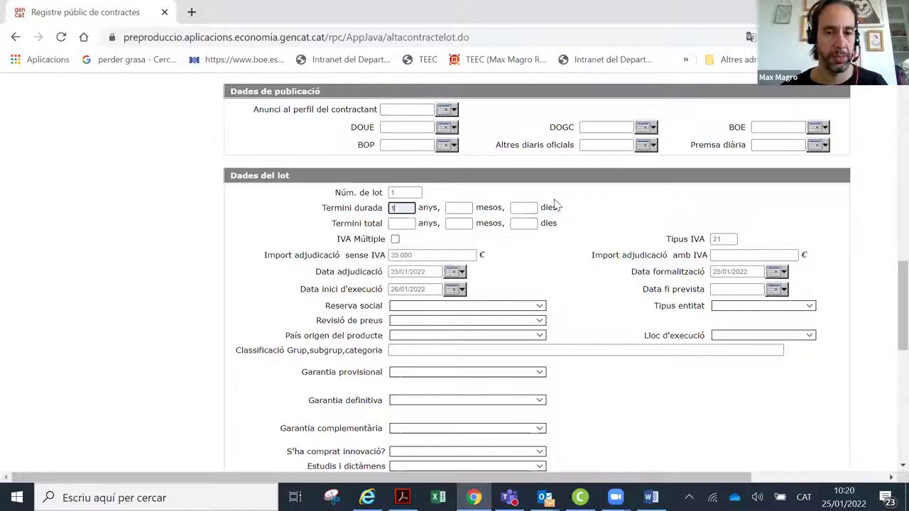
{"action": "scroll", "coordinate": [654, 263], "scroll_direction": "up", "scroll_amount": 5}
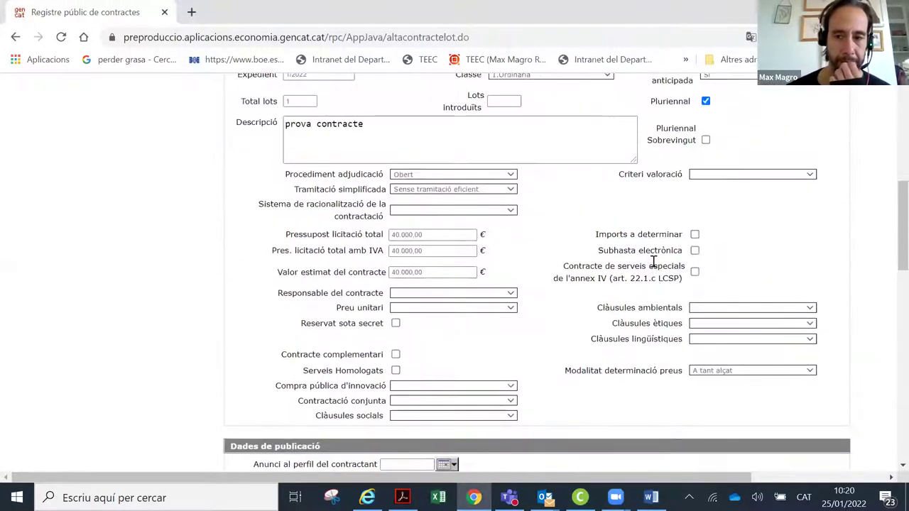
{"action": "scroll", "coordinate": [653, 263], "scroll_direction": "down", "scroll_amount": 5}
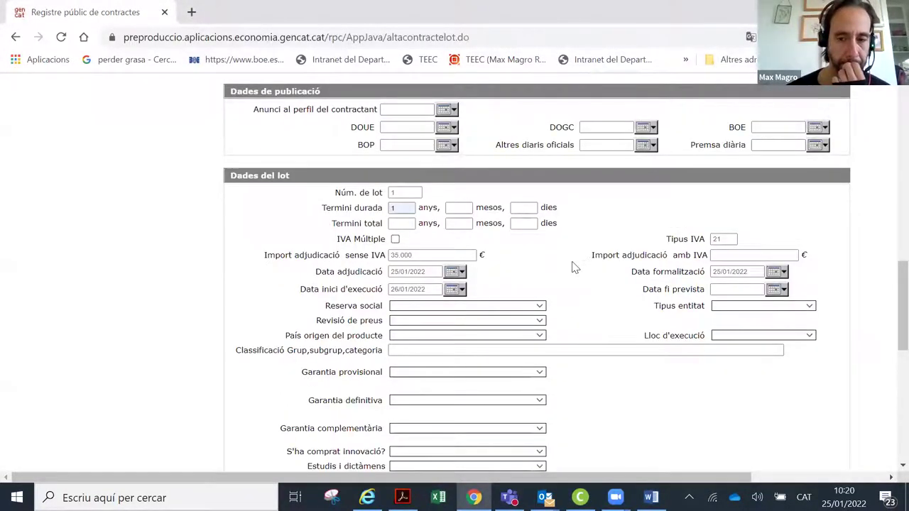
{"action": "scroll", "coordinate": [577, 261], "scroll_direction": "up", "scroll_amount": 7}
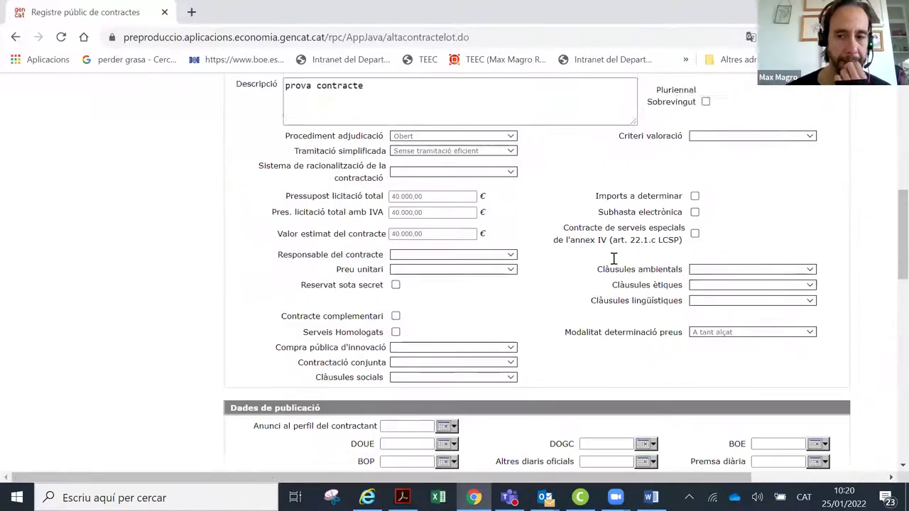
{"action": "scroll", "coordinate": [692, 243], "scroll_direction": "down", "scroll_amount": 2}
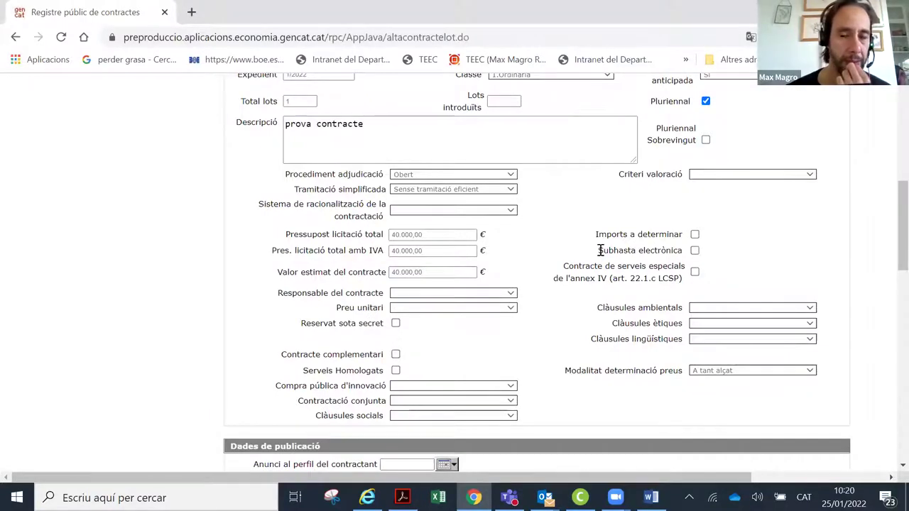
{"action": "scroll", "coordinate": [596, 252], "scroll_direction": "down", "scroll_amount": 4}
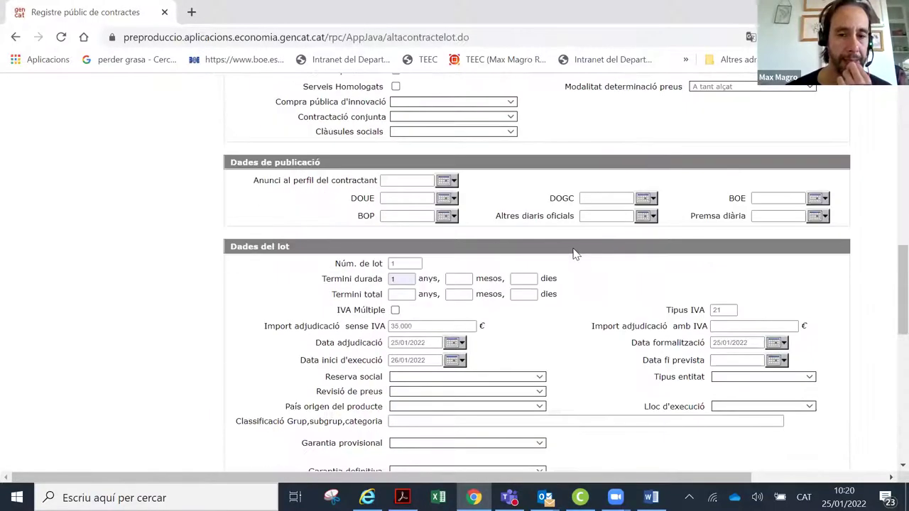
{"action": "double_click", "coordinate": [404, 278]}
{"action": "left_click", "coordinate": [460, 268]}
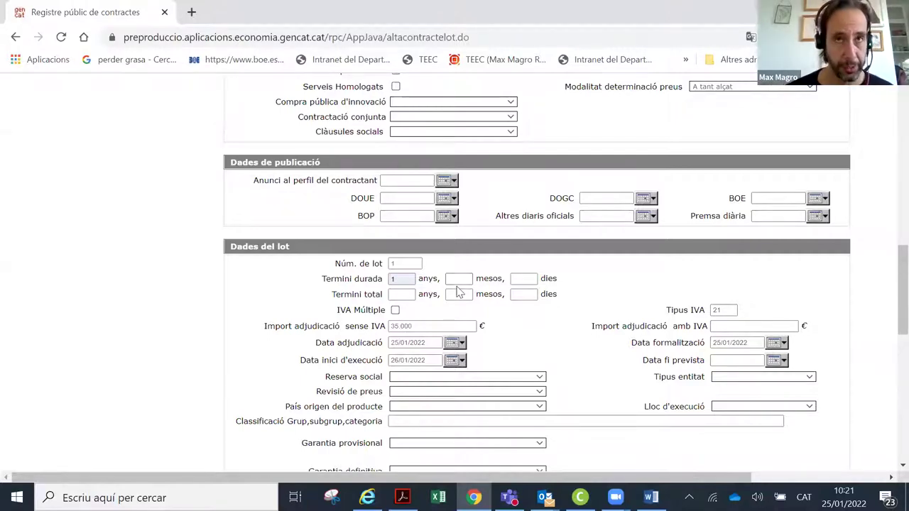
Step: Scroll past Objecte and Altres dades econòmiques to the empty Empresa contractista del lot section
{"action": "scroll", "coordinate": [458, 291], "scroll_direction": "down", "scroll_amount": 1}
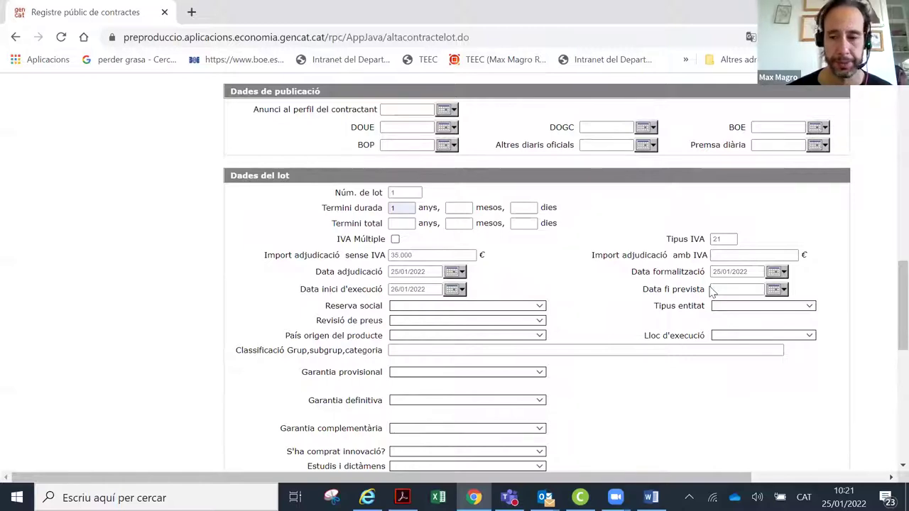
{"action": "scroll", "coordinate": [618, 288], "scroll_direction": "down", "scroll_amount": 1}
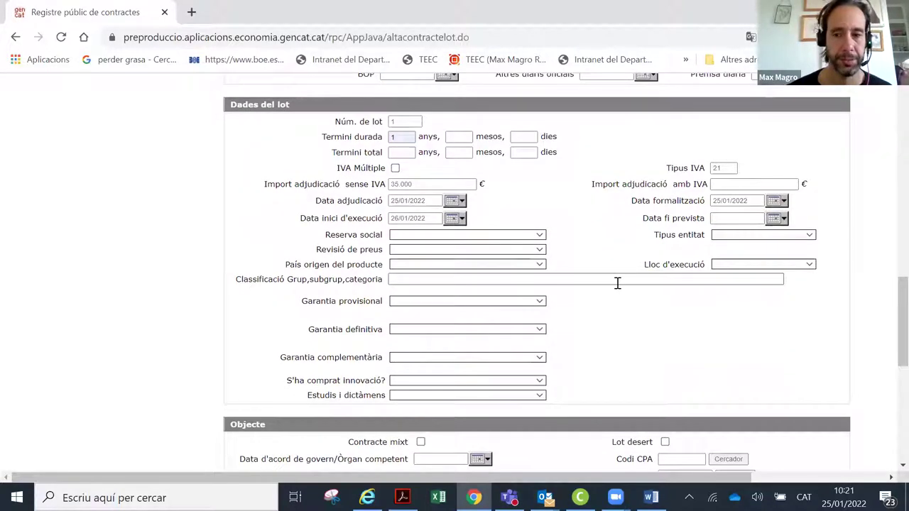
{"action": "scroll", "coordinate": [618, 282], "scroll_direction": "down", "scroll_amount": 2}
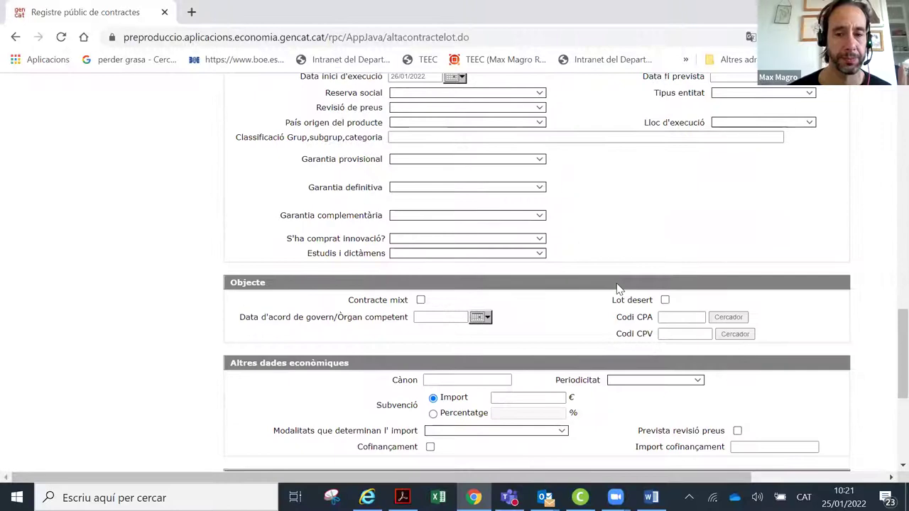
{"action": "scroll", "coordinate": [618, 288], "scroll_direction": "down", "scroll_amount": 2}
Step: Save the lot with Gravar contracte and review the missing-field errors
{"action": "scroll", "coordinate": [616, 288], "scroll_direction": "down", "scroll_amount": 2}
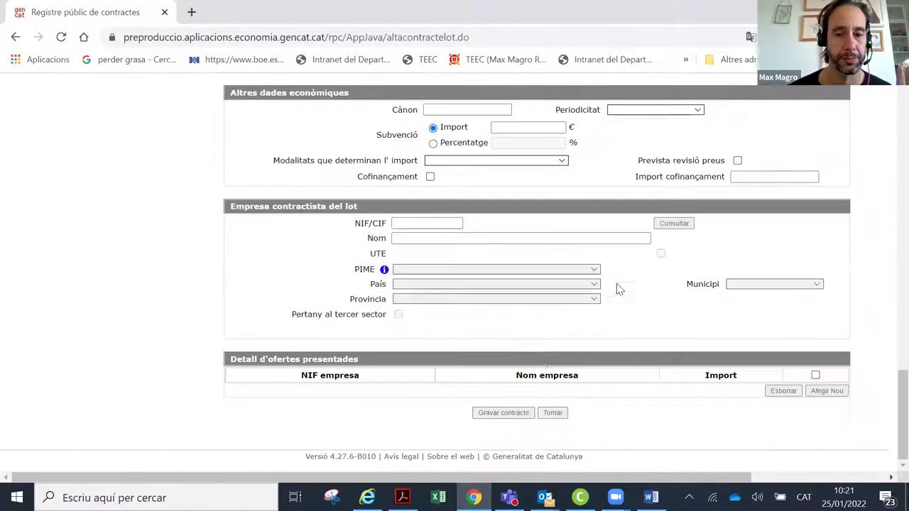
{"action": "left_click", "coordinate": [512, 415]}
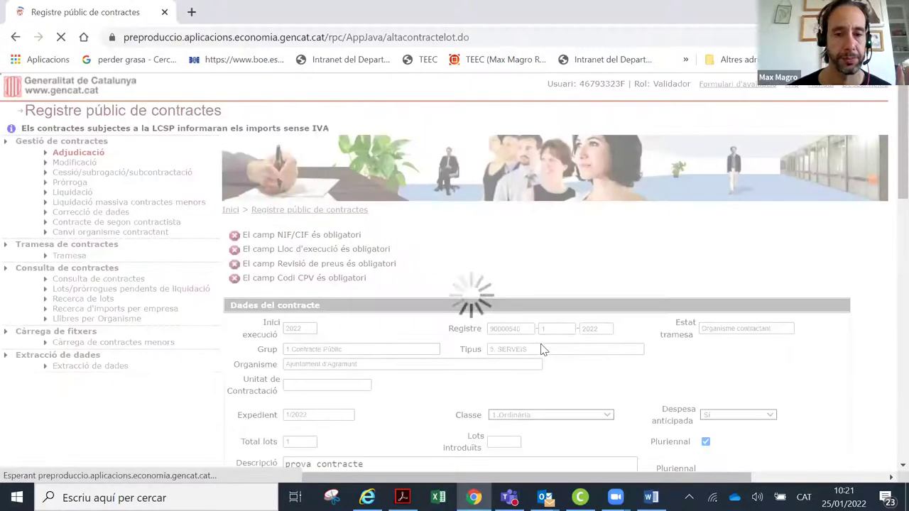
{"action": "scroll", "coordinate": [543, 345], "scroll_direction": "down", "scroll_amount": 1}
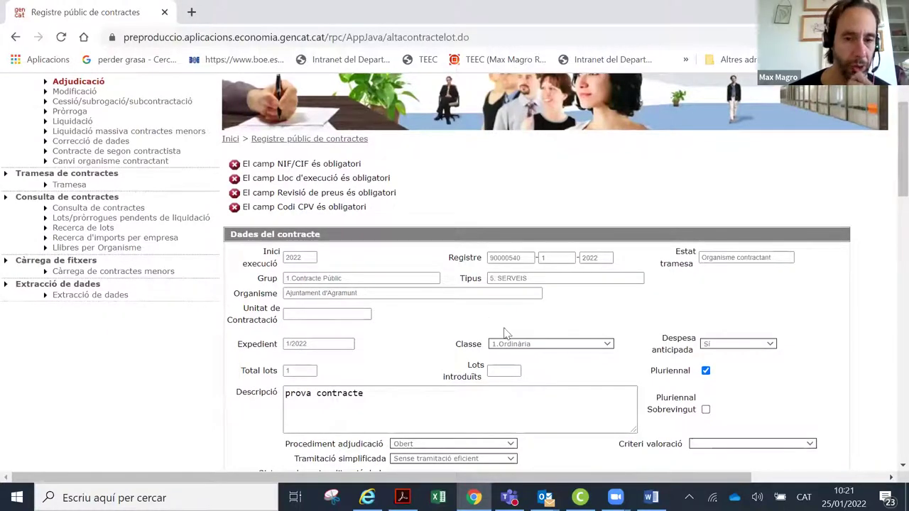
{"action": "scroll", "coordinate": [454, 288], "scroll_direction": "down", "scroll_amount": 5}
{"action": "scroll", "coordinate": [534, 211], "scroll_direction": "down", "scroll_amount": 5}
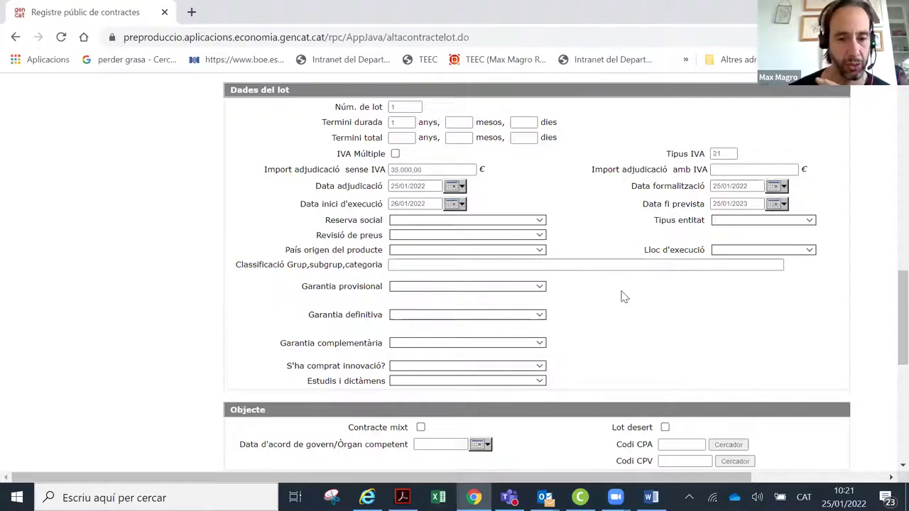
Step: Set Garantia provisional and Garantia definitiva to Sí, then back to No
{"action": "left_click", "coordinate": [537, 289]}
{"action": "left_click", "coordinate": [532, 308]}
{"action": "left_click", "coordinate": [539, 316]}
{"action": "left_click", "coordinate": [531, 330]}
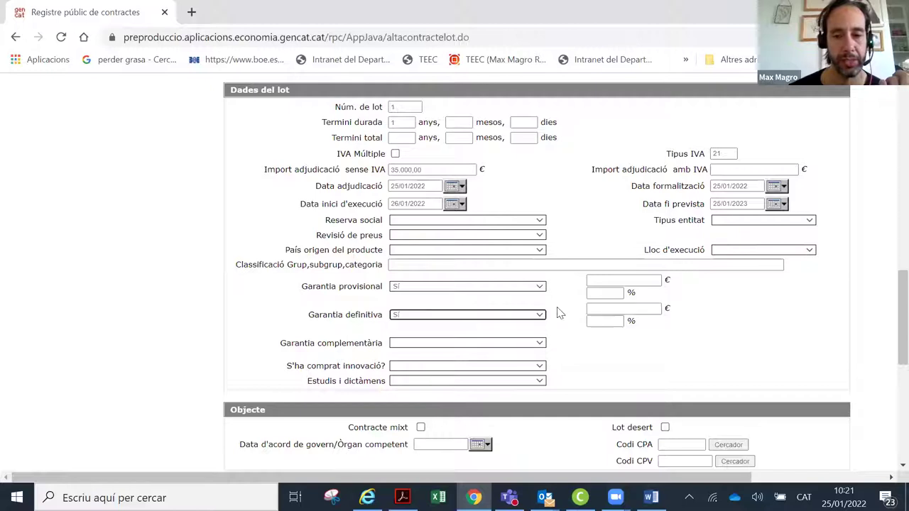
{"action": "left_click", "coordinate": [612, 295]}
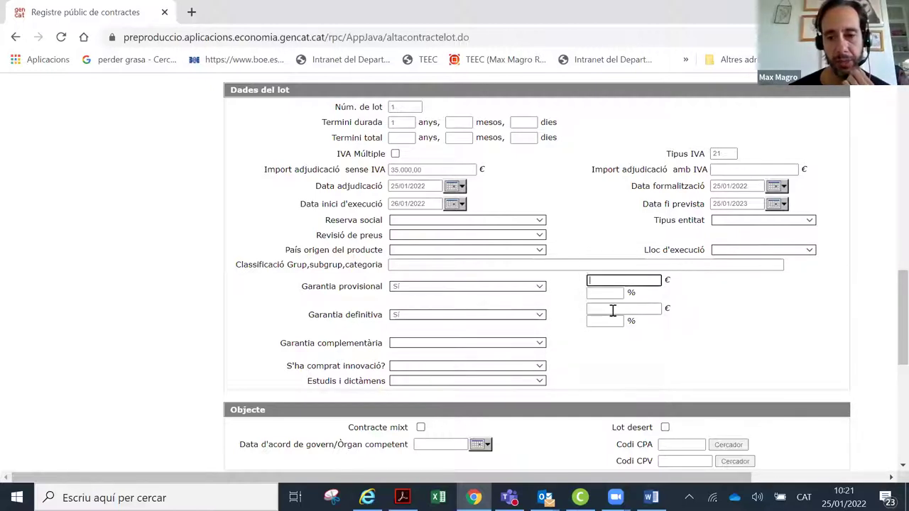
{"action": "left_click", "coordinate": [540, 287]}
{"action": "left_click", "coordinate": [509, 310]}
{"action": "left_click", "coordinate": [541, 316]}
{"action": "left_click", "coordinate": [525, 339]}
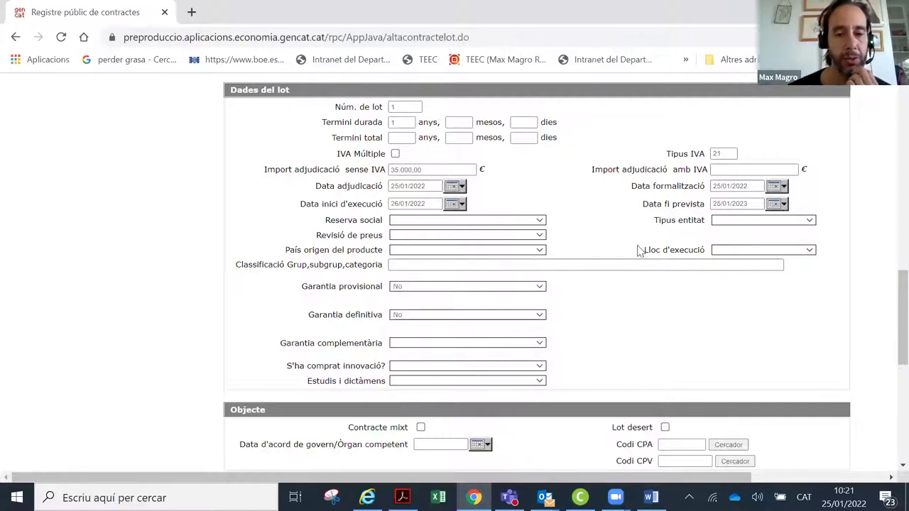
{"action": "scroll", "coordinate": [638, 250], "scroll_direction": "up", "scroll_amount": 10}
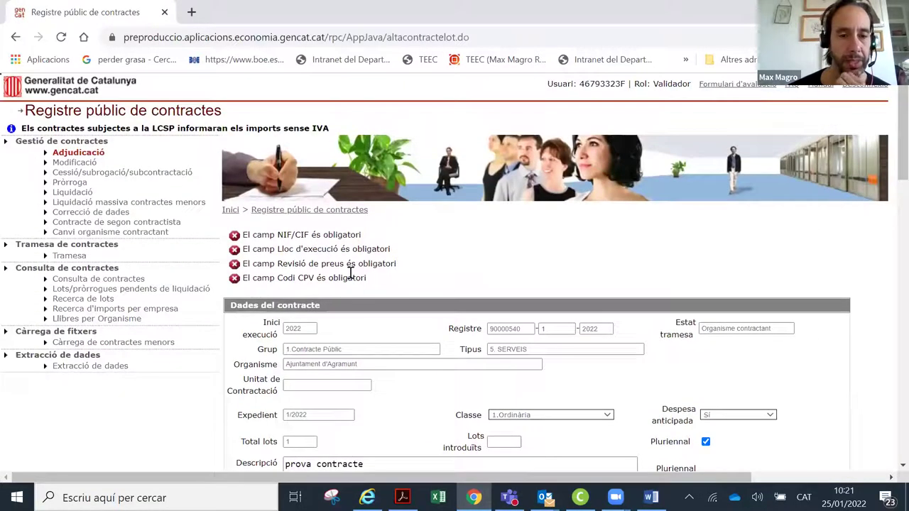
Step: Choose Barcelona as the Lloc d'execució
{"action": "scroll", "coordinate": [403, 273], "scroll_direction": "down", "scroll_amount": 10}
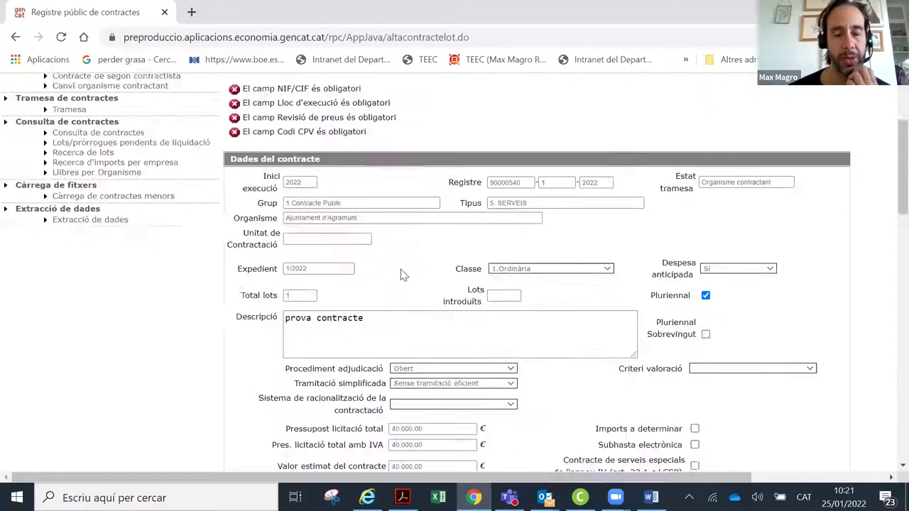
{"action": "scroll", "coordinate": [473, 277], "scroll_direction": "down", "scroll_amount": 4}
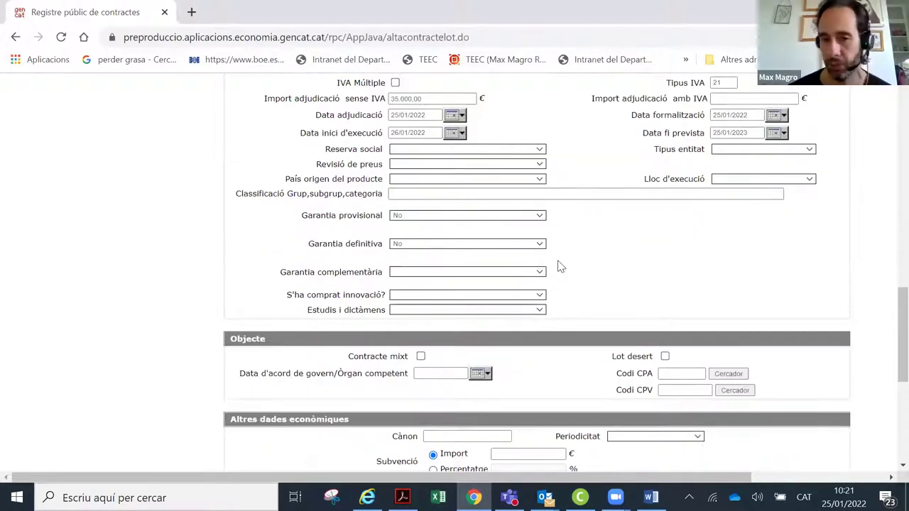
{"action": "left_click", "coordinate": [727, 180]}
{"action": "left_click", "coordinate": [731, 254]}
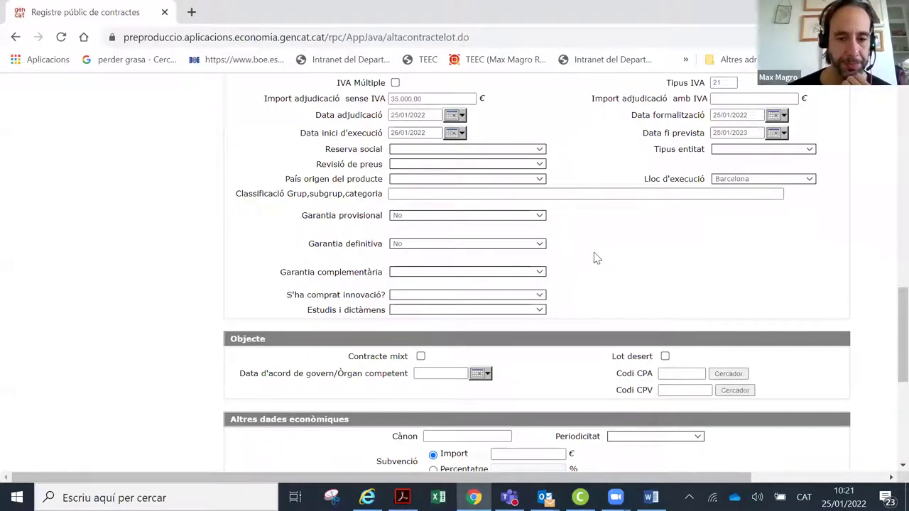
Step: Open the Cercador lookup for the Codi CPV field
{"action": "scroll", "coordinate": [589, 265], "scroll_direction": "down", "scroll_amount": 1}
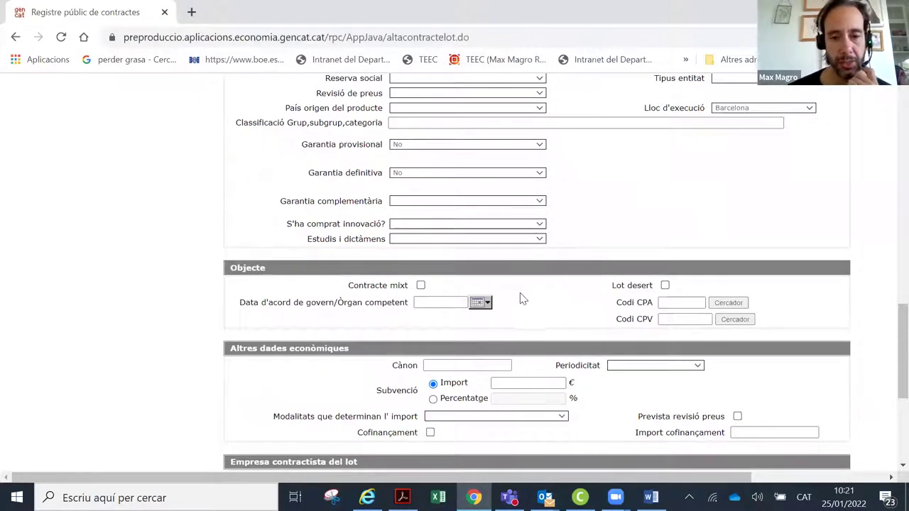
{"action": "left_click", "coordinate": [675, 321]}
{"action": "left_click", "coordinate": [722, 323]}
Step: Select CPV code 03111000-2 Semillas from the list and scroll back through the lot form
{"action": "scroll", "coordinate": [495, 313], "scroll_direction": "down", "scroll_amount": 2}
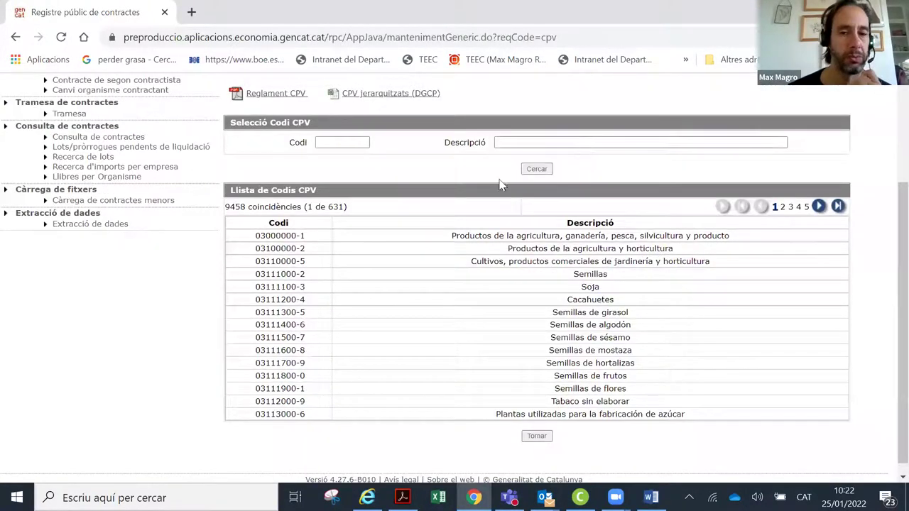
{"action": "left_click", "coordinate": [298, 284]}
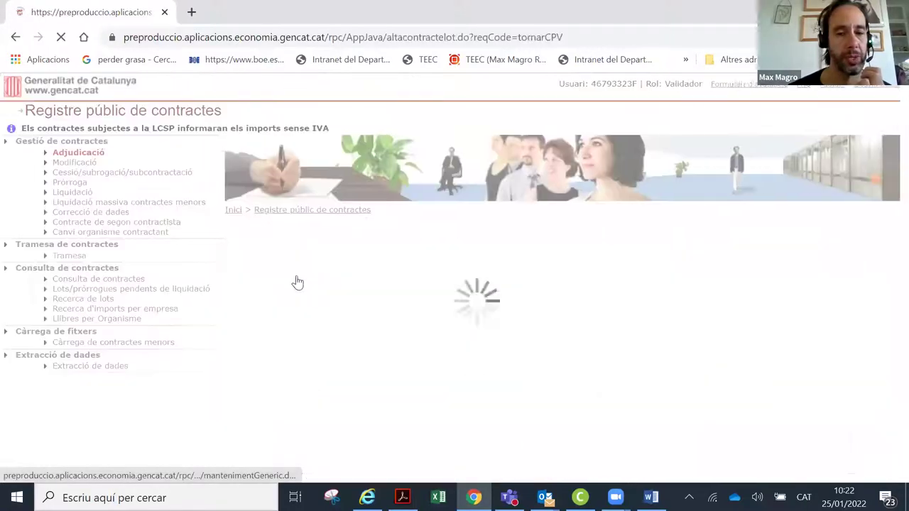
{"action": "scroll", "coordinate": [569, 235], "scroll_direction": "down", "scroll_amount": 10}
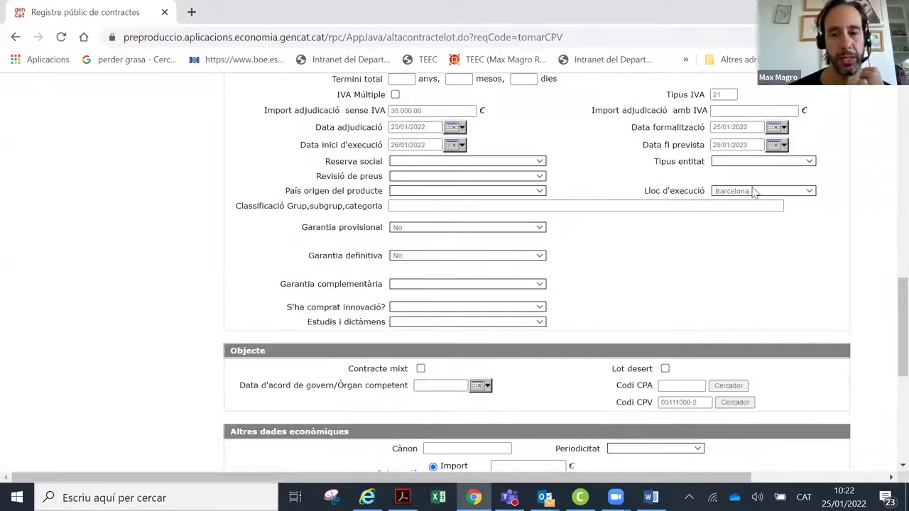
{"action": "scroll", "coordinate": [755, 192], "scroll_direction": "down", "scroll_amount": 3}
{"action": "scroll", "coordinate": [676, 243], "scroll_direction": "up", "scroll_amount": 1}
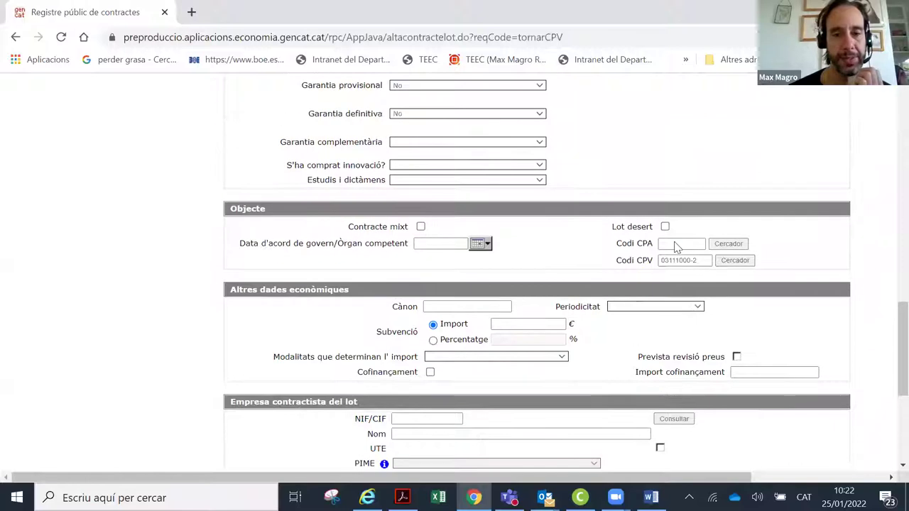
{"action": "scroll", "coordinate": [663, 225], "scroll_direction": "up", "scroll_amount": 1}
{"action": "scroll", "coordinate": [678, 232], "scroll_direction": "up", "scroll_amount": 1}
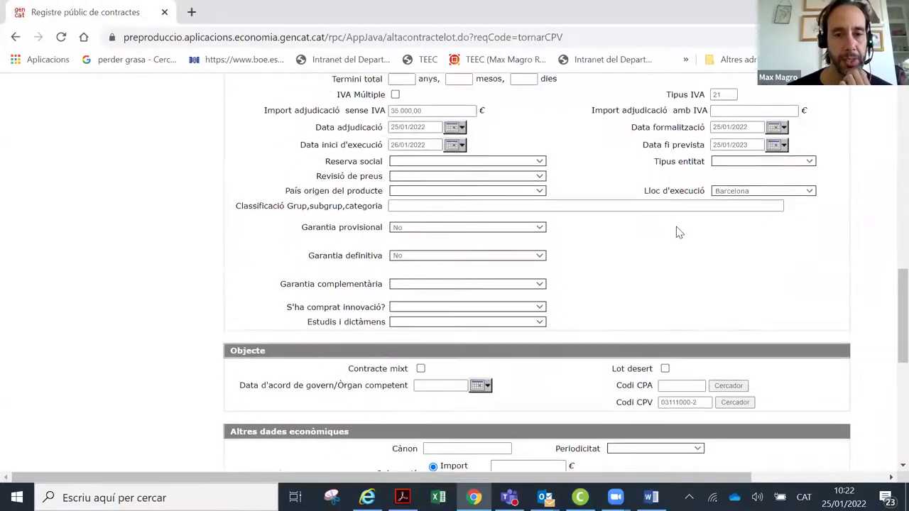
Step: Set price revision to No and leave the studies and reports answer blank
{"action": "left_click", "coordinate": [536, 178]}
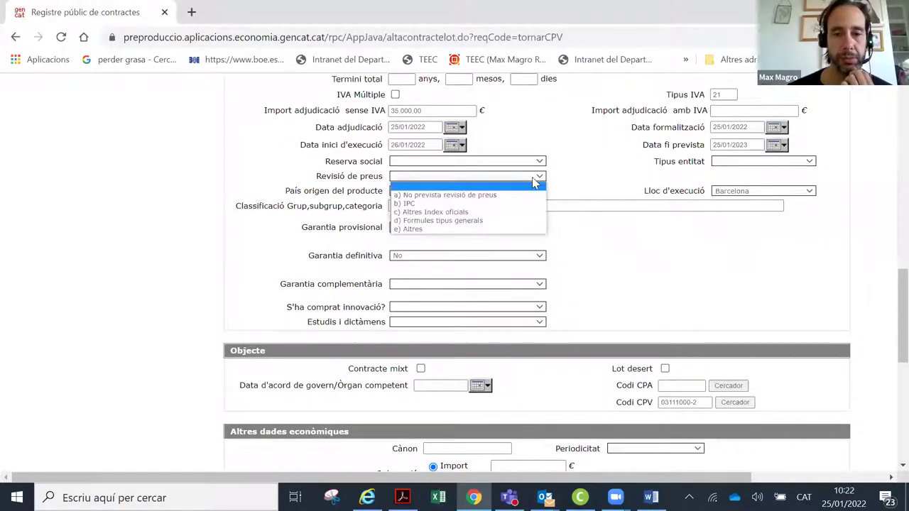
{"action": "left_click", "coordinate": [533, 194]}
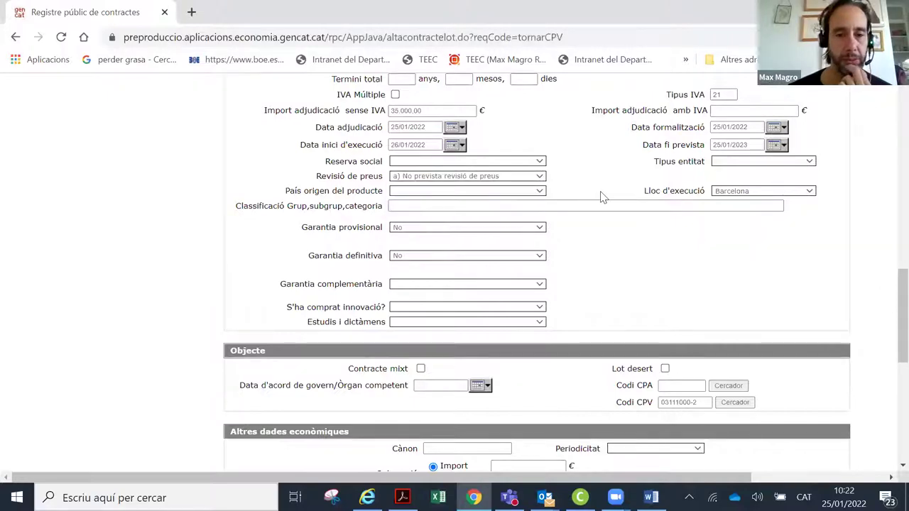
{"action": "scroll", "coordinate": [600, 196], "scroll_direction": "down", "scroll_amount": 1}
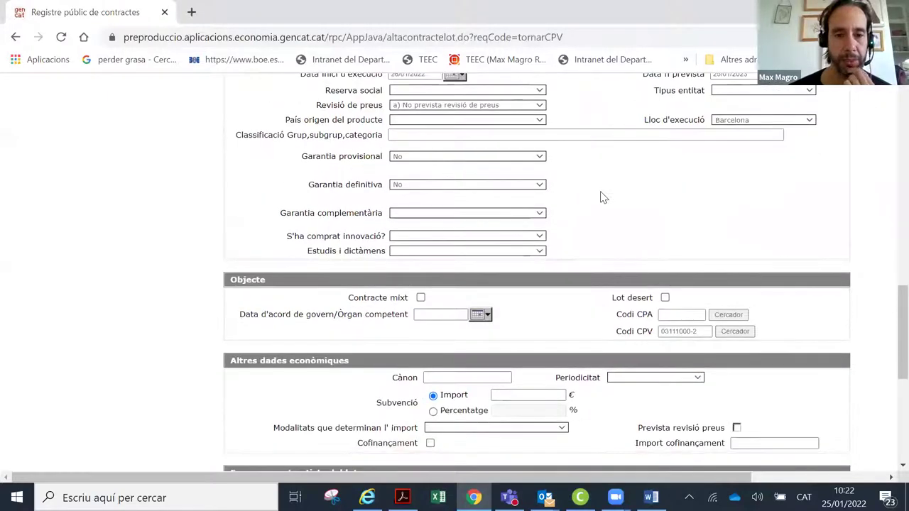
{"action": "scroll", "coordinate": [600, 197], "scroll_direction": "down", "scroll_amount": 1}
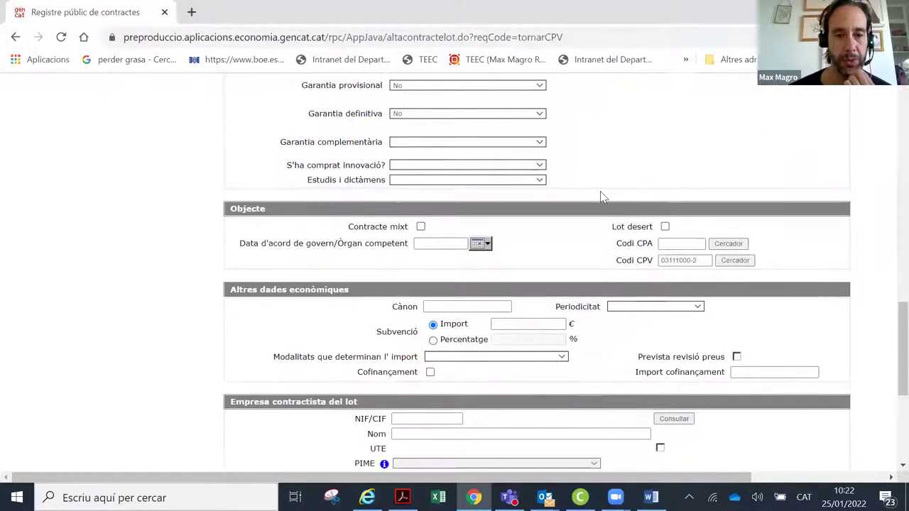
{"action": "left_click", "coordinate": [541, 181]}
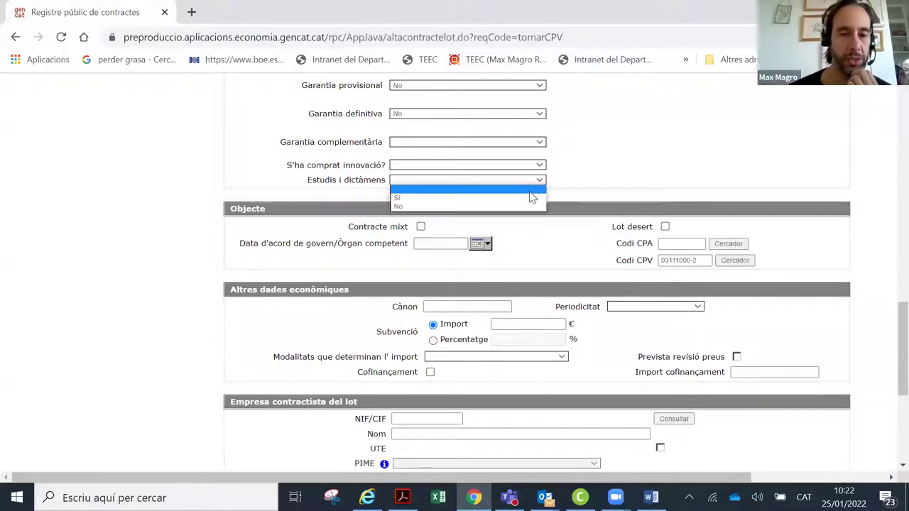
{"action": "left_click", "coordinate": [532, 197]}
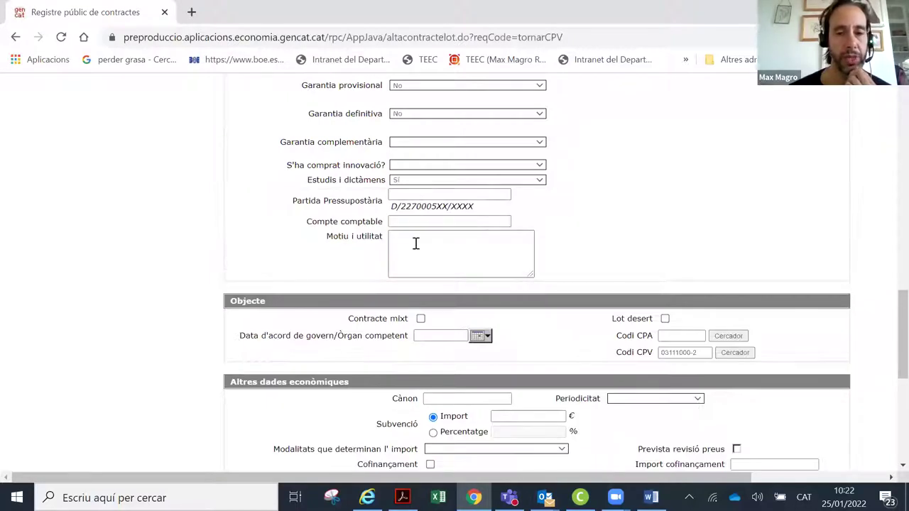
{"action": "left_click", "coordinate": [518, 181]}
{"action": "left_click", "coordinate": [522, 189]}
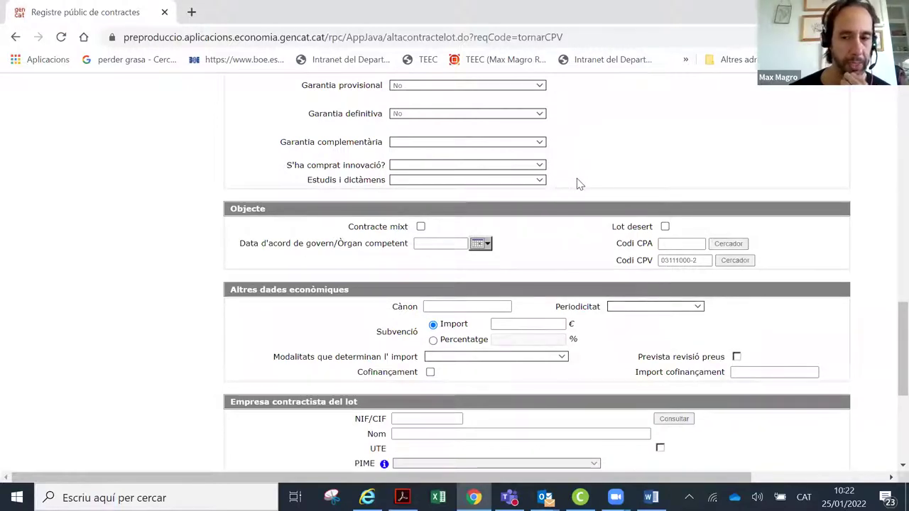
Step: Mark lot 1 as Lot desert
{"action": "scroll", "coordinate": [581, 183], "scroll_direction": "down", "scroll_amount": 1}
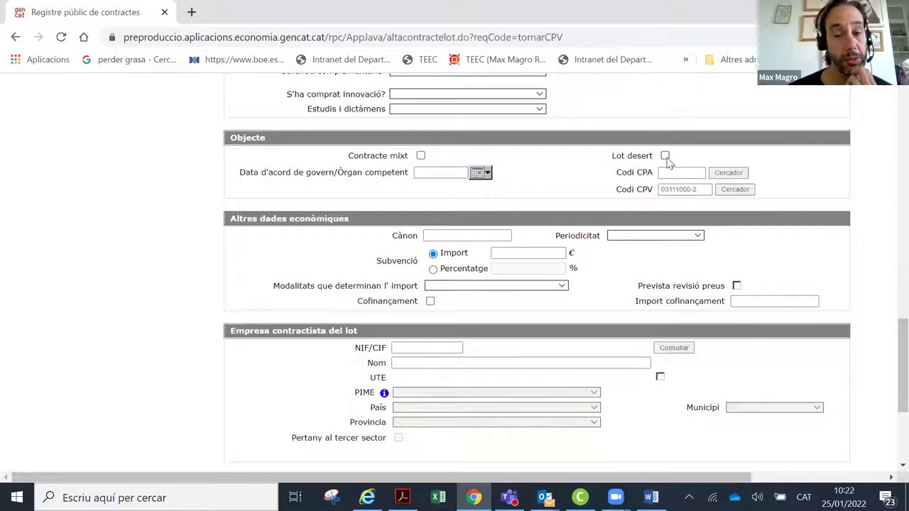
{"action": "left_click_drag", "start_coordinate": [653, 158], "coordinate": [605, 162]}
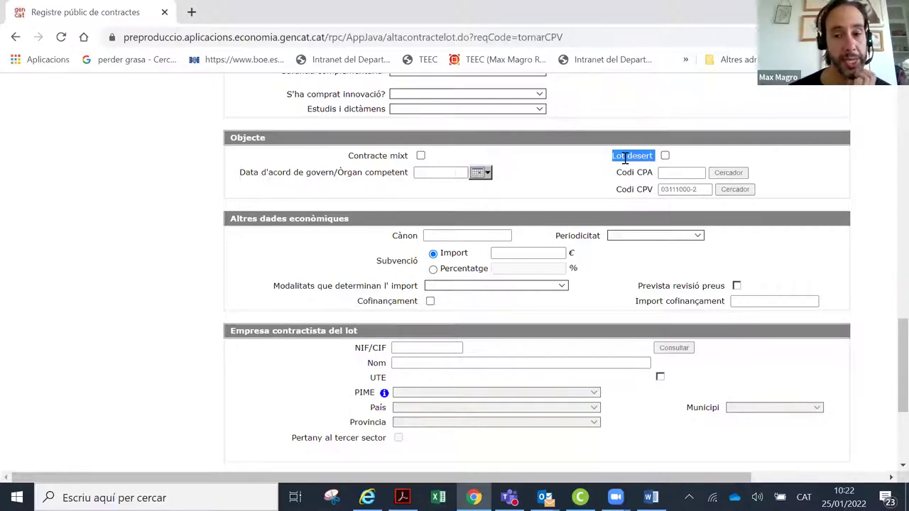
{"action": "left_click", "coordinate": [664, 155]}
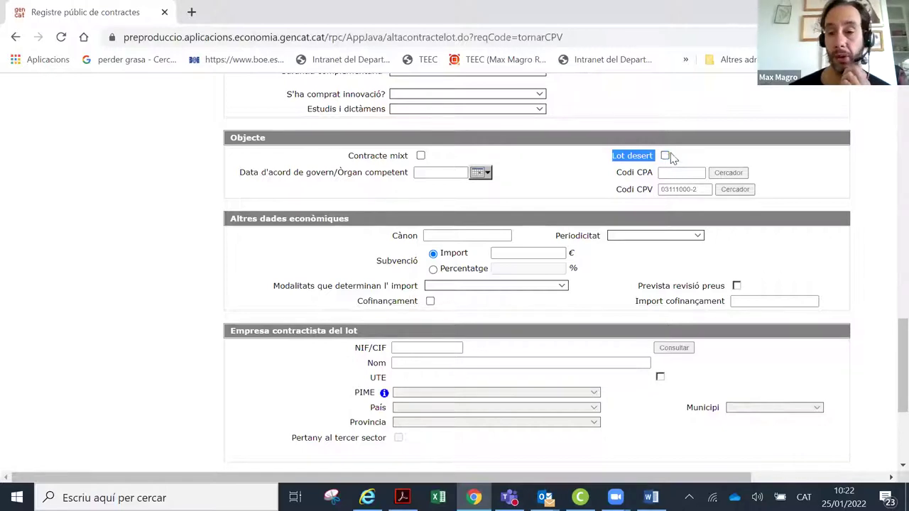
{"action": "left_click", "coordinate": [665, 156]}
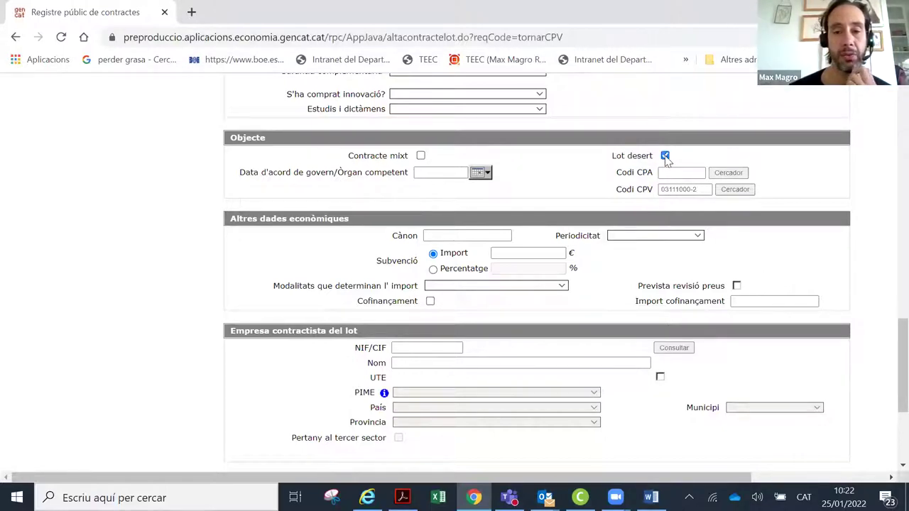
{"action": "scroll", "coordinate": [469, 206], "scroll_direction": "up", "scroll_amount": 10}
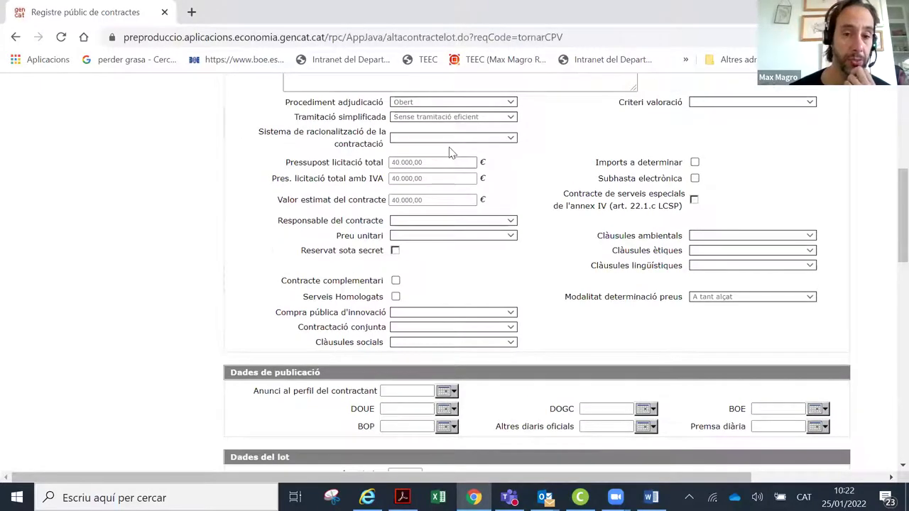
{"action": "scroll", "coordinate": [449, 152], "scroll_direction": "up", "scroll_amount": 1}
{"action": "scroll", "coordinate": [426, 205], "scroll_direction": "down", "scroll_amount": 5}
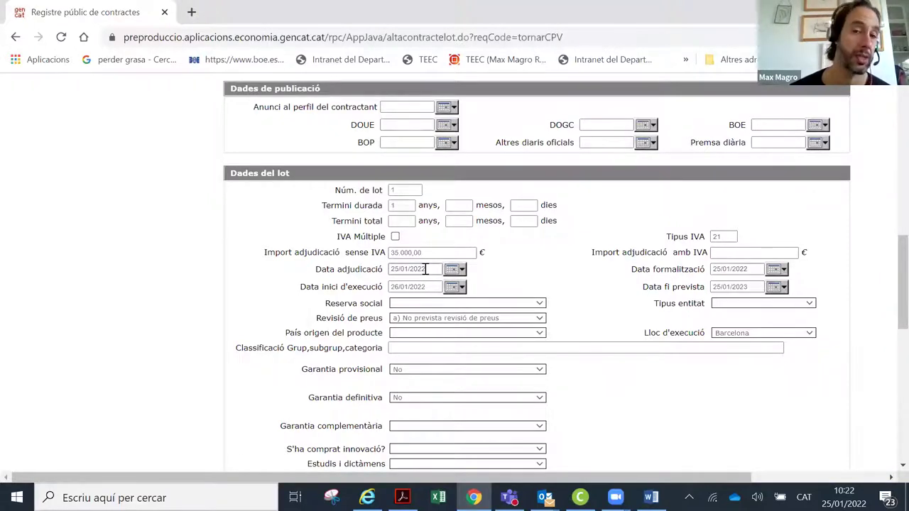
Step: Fill the contractor's NIF/CIF from autofill and run Consultar, dismissing both lookup error alerts
{"action": "scroll", "coordinate": [440, 266], "scroll_direction": "down", "scroll_amount": 10}
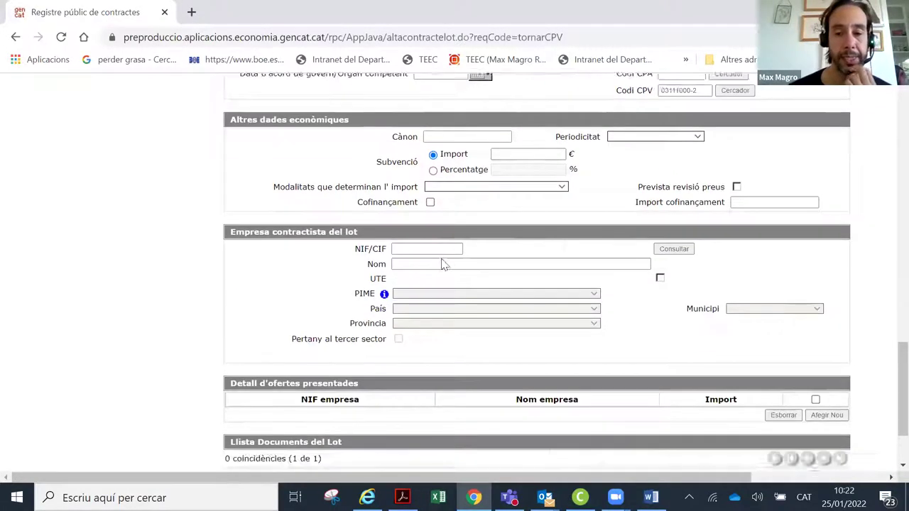
{"action": "scroll", "coordinate": [442, 264], "scroll_direction": "down", "scroll_amount": 2}
{"action": "left_click", "coordinate": [438, 148]}
{"action": "left_click", "coordinate": [439, 176]}
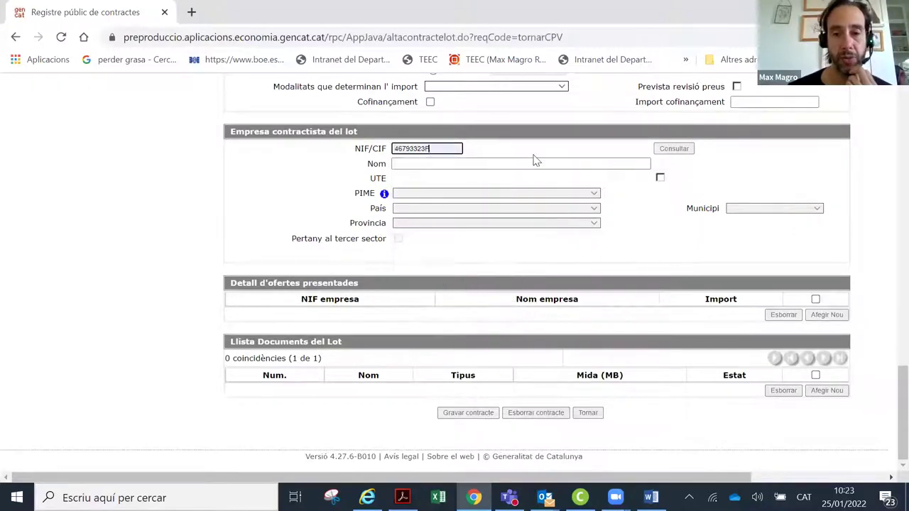
{"action": "left_click", "coordinate": [662, 149]}
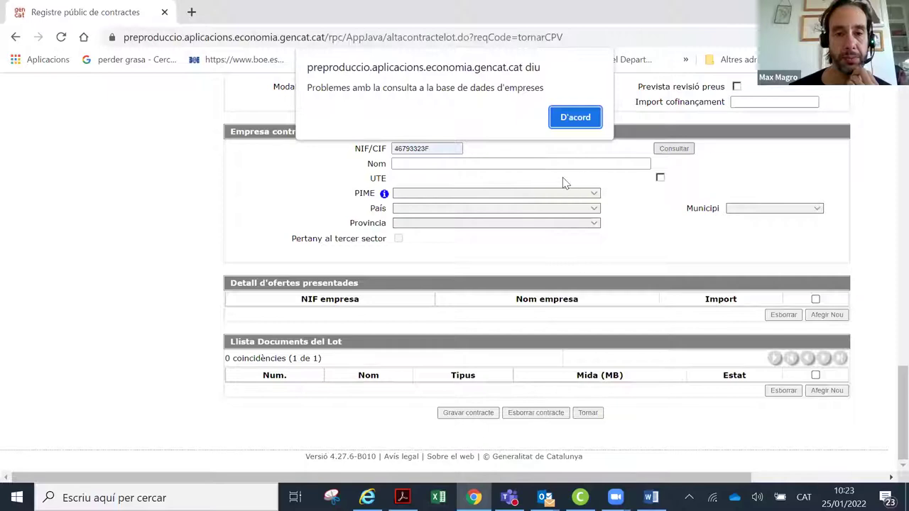
{"action": "left_click", "coordinate": [576, 118]}
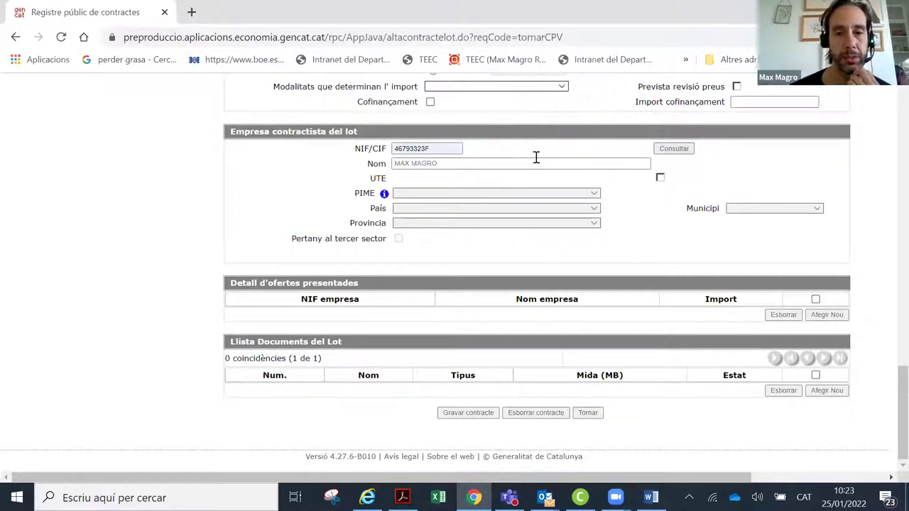
{"action": "left_click", "coordinate": [670, 152]}
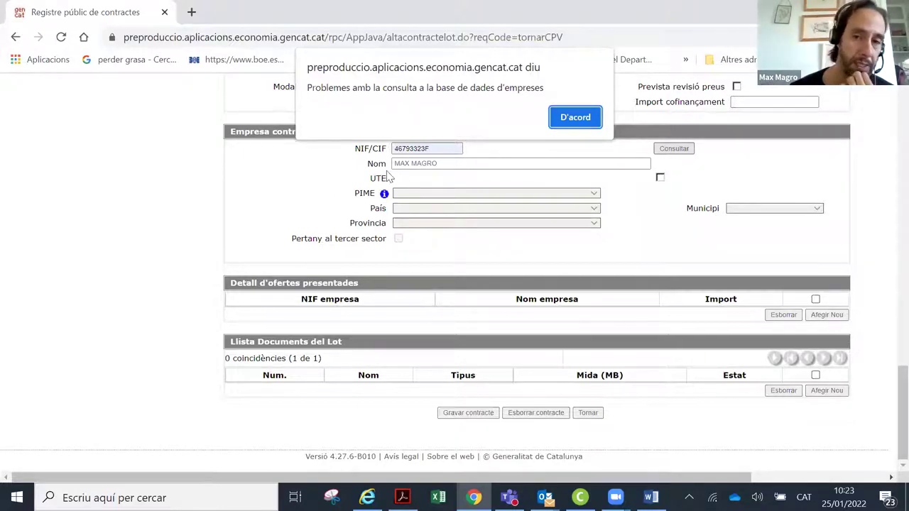
{"action": "left_click", "coordinate": [574, 121]}
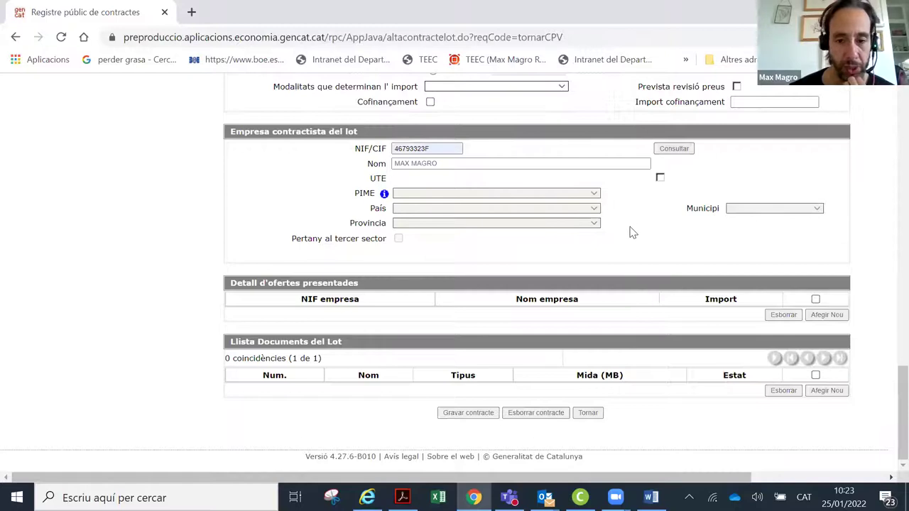
Step: Save the contract with Gravar contracte and check the confirmation notice
{"action": "left_click", "coordinate": [466, 414]}
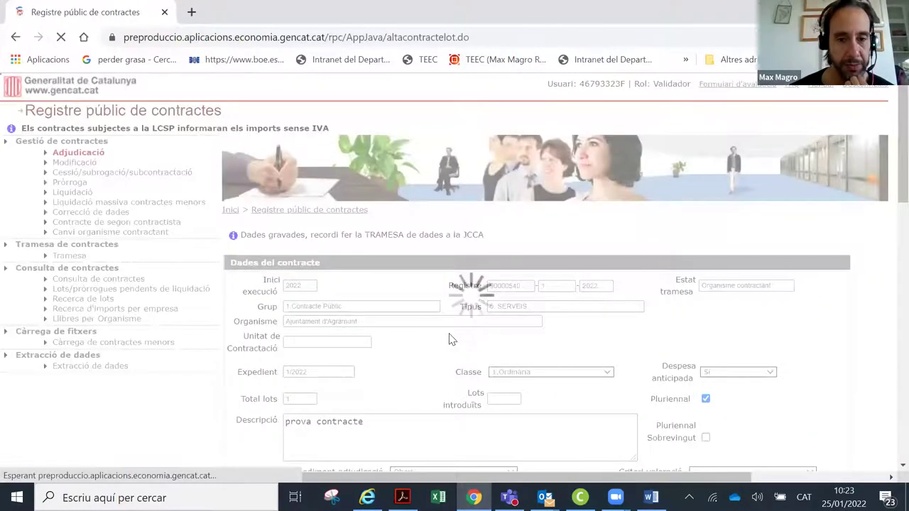
{"action": "scroll", "coordinate": [448, 337], "scroll_direction": "down", "scroll_amount": 12}
{"action": "scroll", "coordinate": [449, 337], "scroll_direction": "down", "scroll_amount": 7}
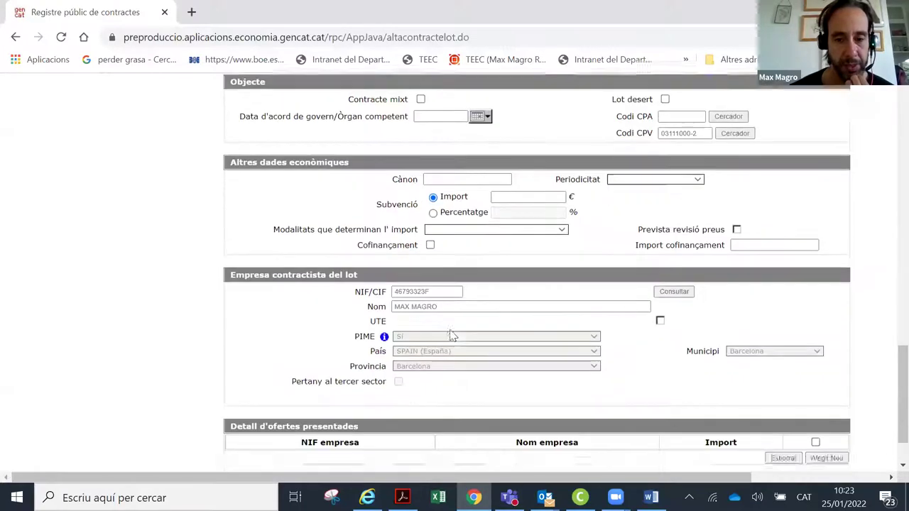
{"action": "scroll", "coordinate": [452, 336], "scroll_direction": "up", "scroll_amount": 9}
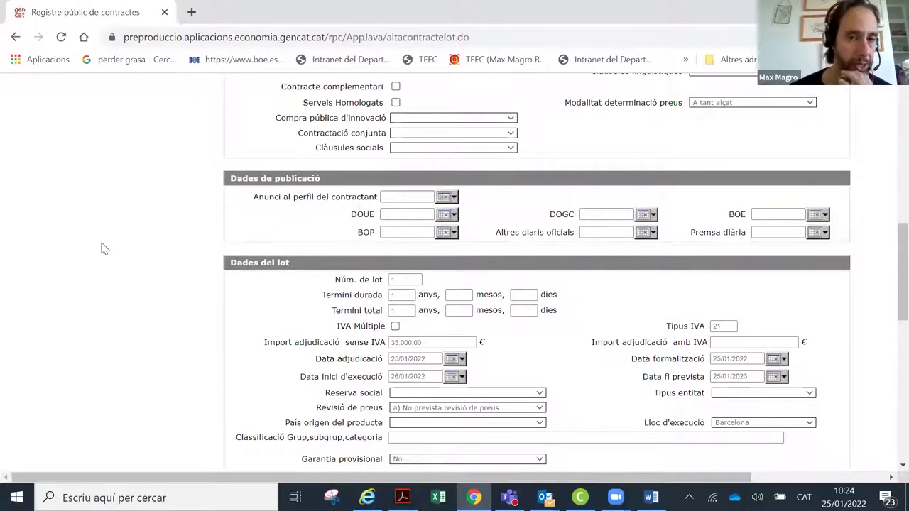
{"action": "scroll", "coordinate": [101, 249], "scroll_direction": "down", "scroll_amount": 6}
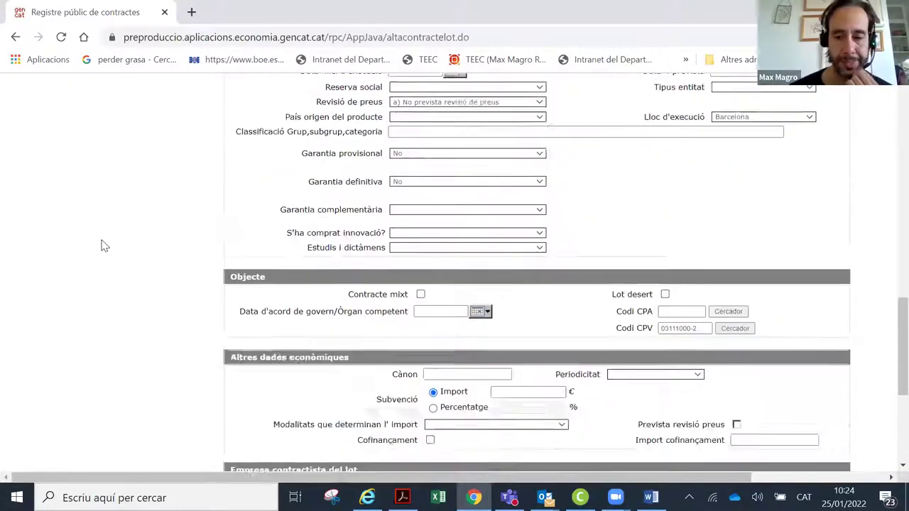
{"action": "scroll", "coordinate": [101, 242], "scroll_direction": "up", "scroll_amount": 15}
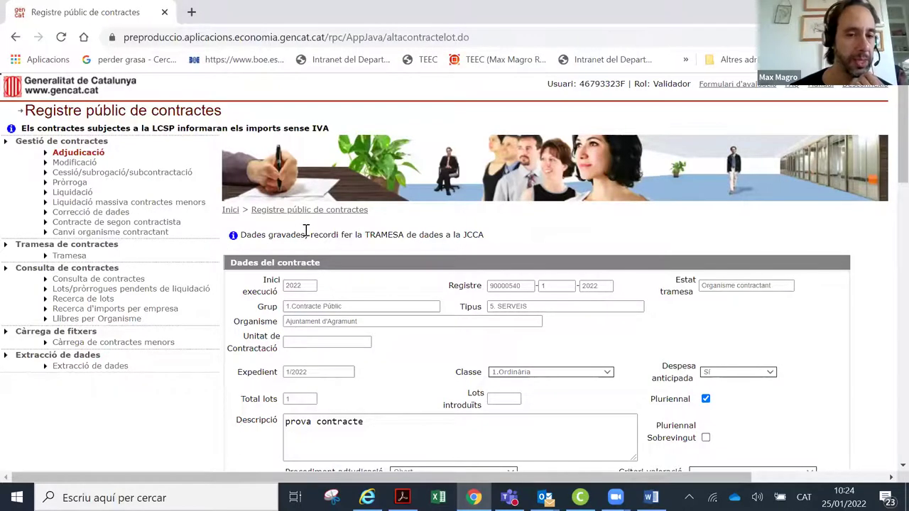
Step: Highlight the TRAMESA reminder and the Organisme contractant submission status
{"action": "left_click_drag", "start_coordinate": [369, 234], "coordinate": [407, 234]}
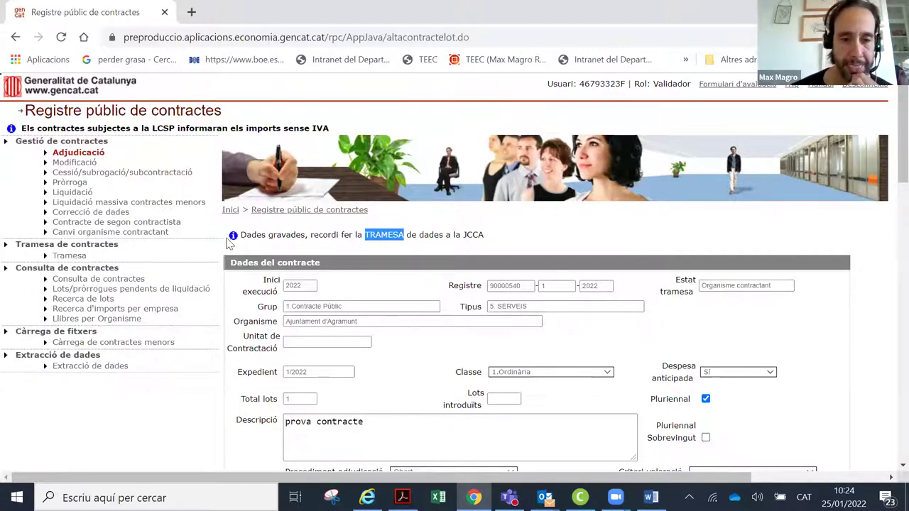
{"action": "left_click_drag", "start_coordinate": [229, 239], "coordinate": [264, 239]}
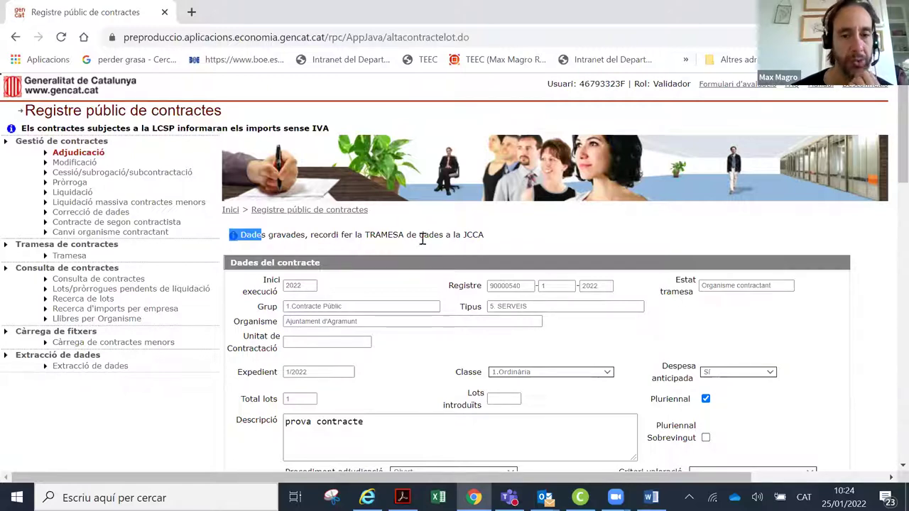
{"action": "scroll", "coordinate": [434, 238], "scroll_direction": "down", "scroll_amount": 1}
{"action": "left_click_drag", "start_coordinate": [783, 213], "coordinate": [684, 249]}
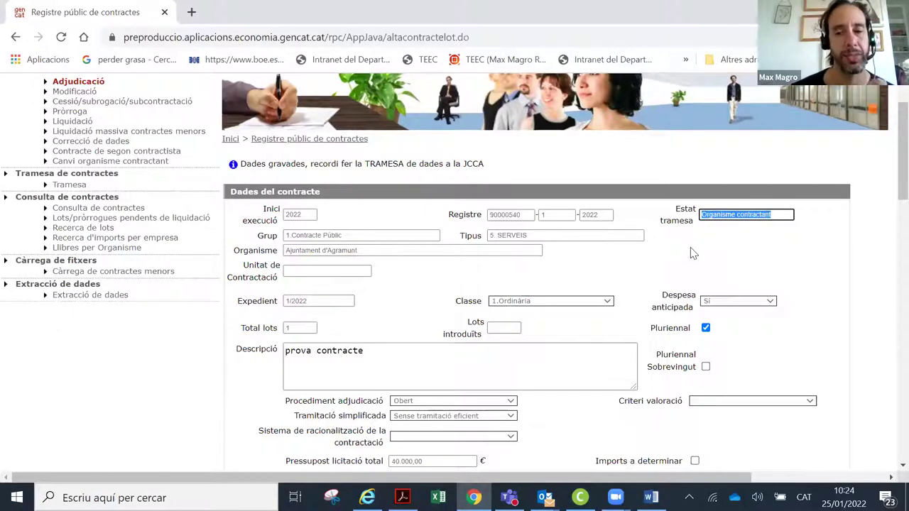
{"action": "scroll", "coordinate": [693, 253], "scroll_direction": "down", "scroll_amount": 4}
{"action": "scroll", "coordinate": [688, 255], "scroll_direction": "down", "scroll_amount": 2}
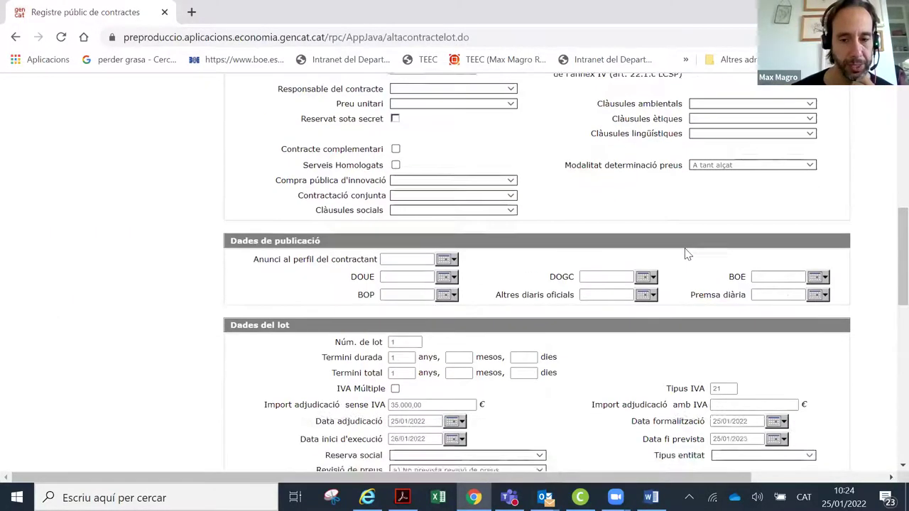
{"action": "scroll", "coordinate": [687, 254], "scroll_direction": "down", "scroll_amount": 9}
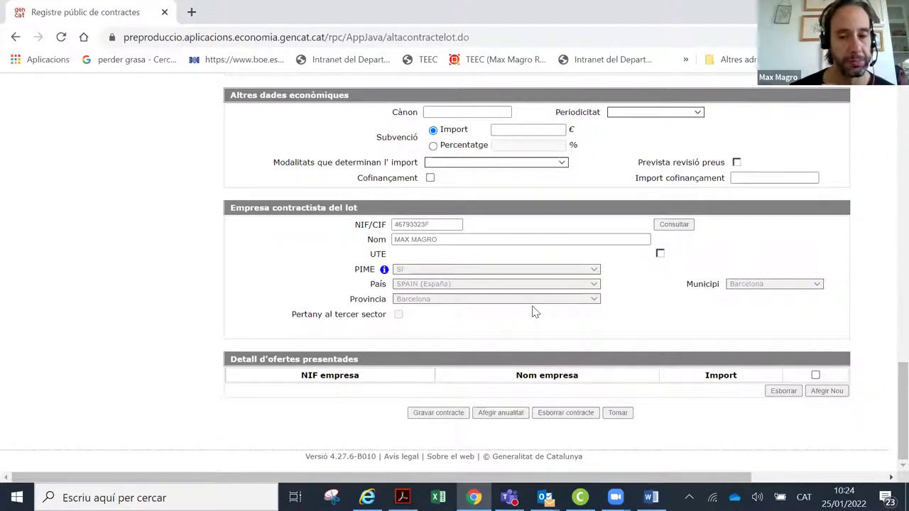
{"action": "scroll", "coordinate": [534, 312], "scroll_direction": "up", "scroll_amount": 15}
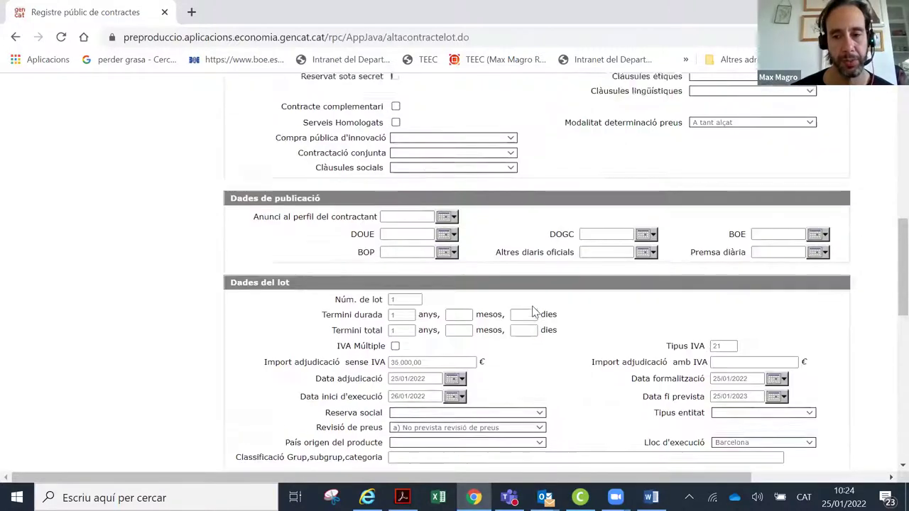
{"action": "left_click_drag", "start_coordinate": [646, 267], "coordinate": [703, 267]}
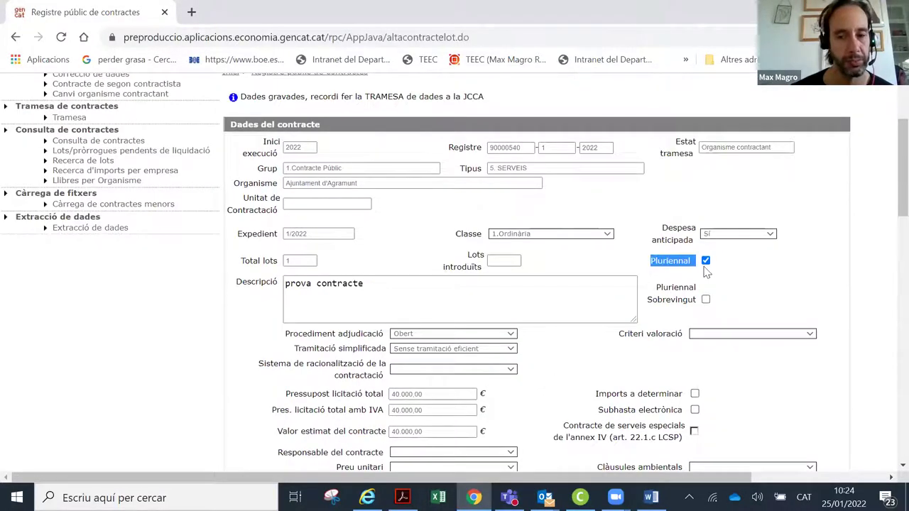
{"action": "scroll", "coordinate": [660, 260], "scroll_direction": "down", "scroll_amount": 15}
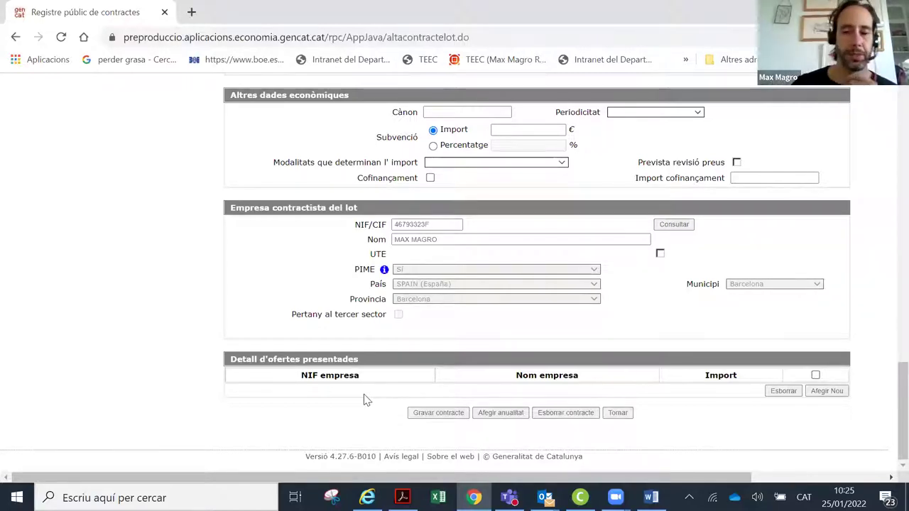
{"action": "left_click", "coordinate": [876, 372]}
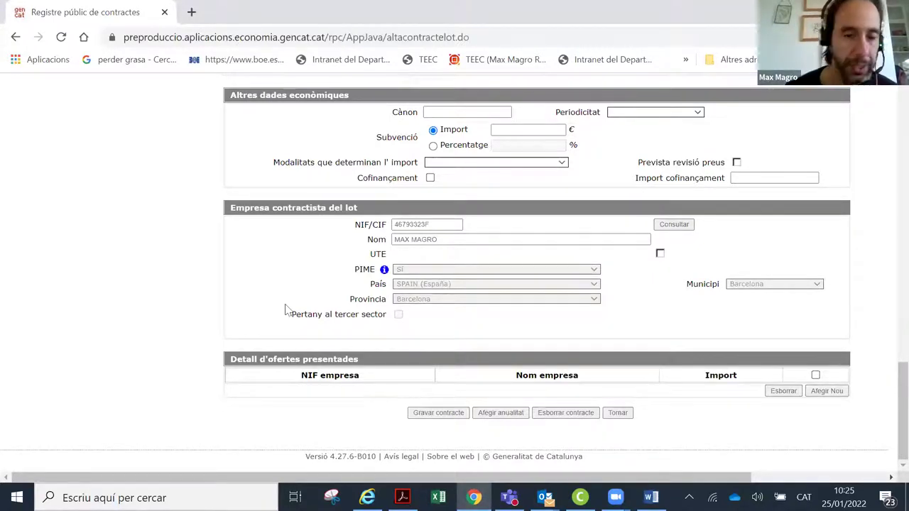
{"action": "scroll", "coordinate": [389, 403], "scroll_direction": "up", "scroll_amount": 8}
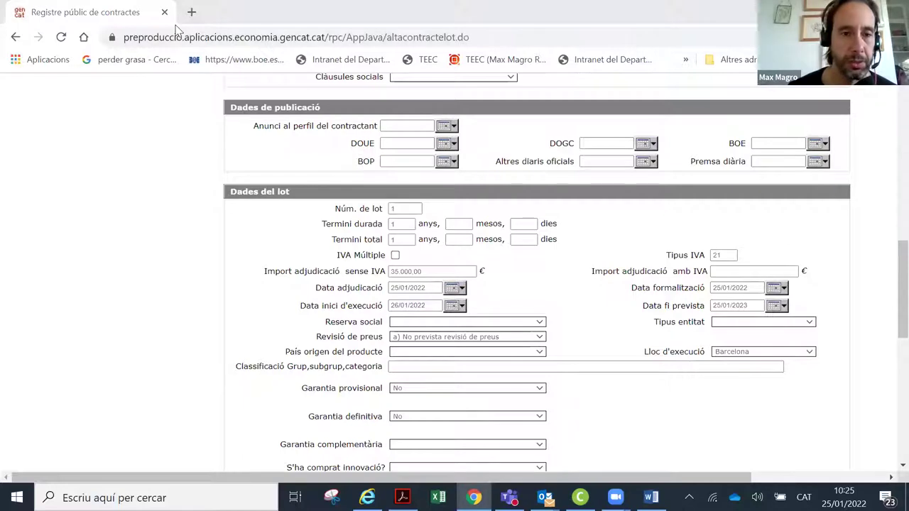
Step: Duplicate the contract tab and go to Correcció de dades in the copy
{"action": "right_click", "coordinate": [138, 16]}
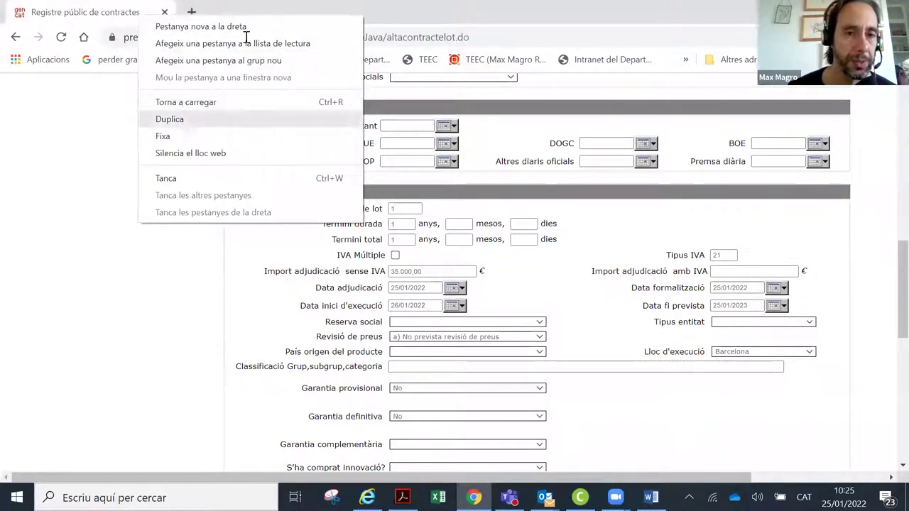
{"action": "left_click", "coordinate": [177, 120]}
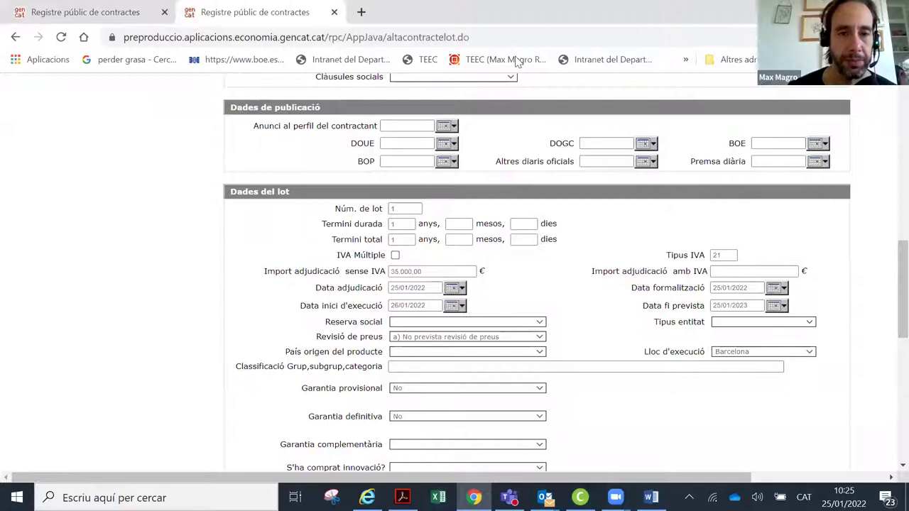
{"action": "scroll", "coordinate": [142, 213], "scroll_direction": "up", "scroll_amount": 10}
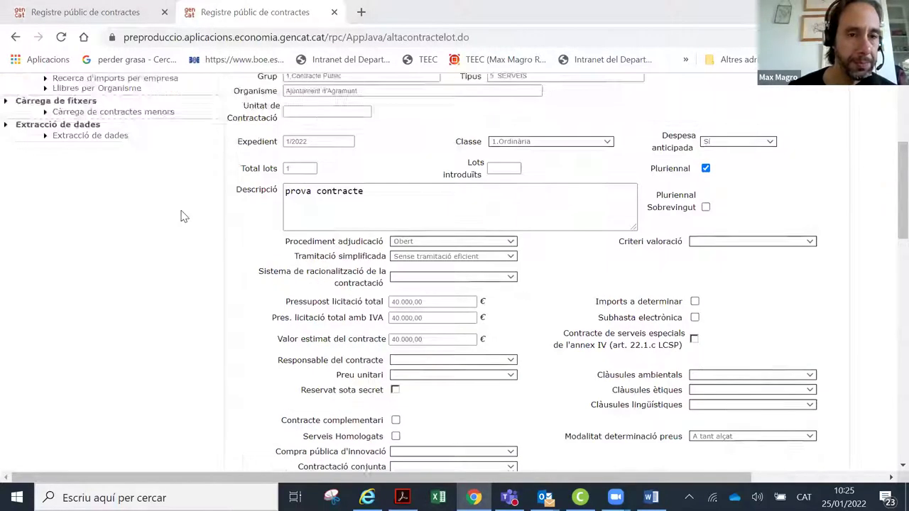
{"action": "left_click", "coordinate": [106, 213]}
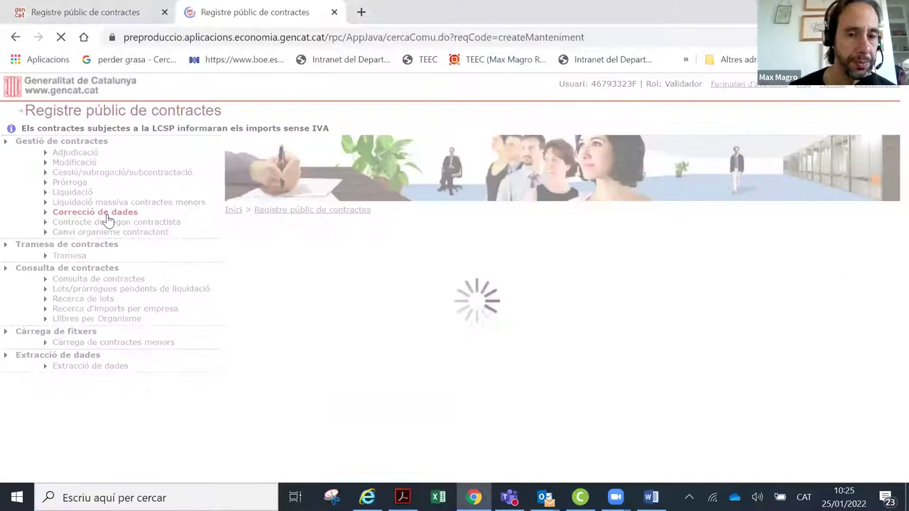
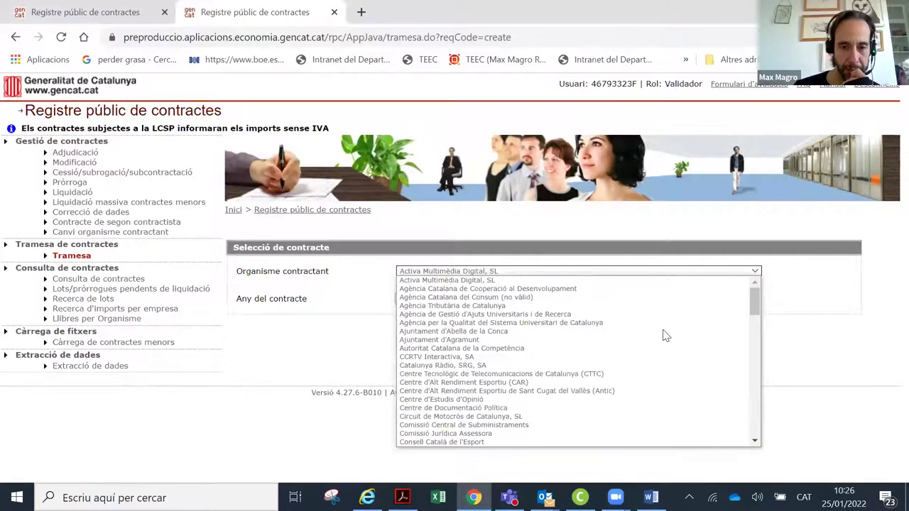
Step: Pick Departament de la Presidència as contracting body and search, getting 129 contracts on 9 pages
{"action": "scroll", "coordinate": [664, 335], "scroll_direction": "down", "scroll_amount": 5}
{"action": "scroll", "coordinate": [665, 337], "scroll_direction": "down", "scroll_amount": 5}
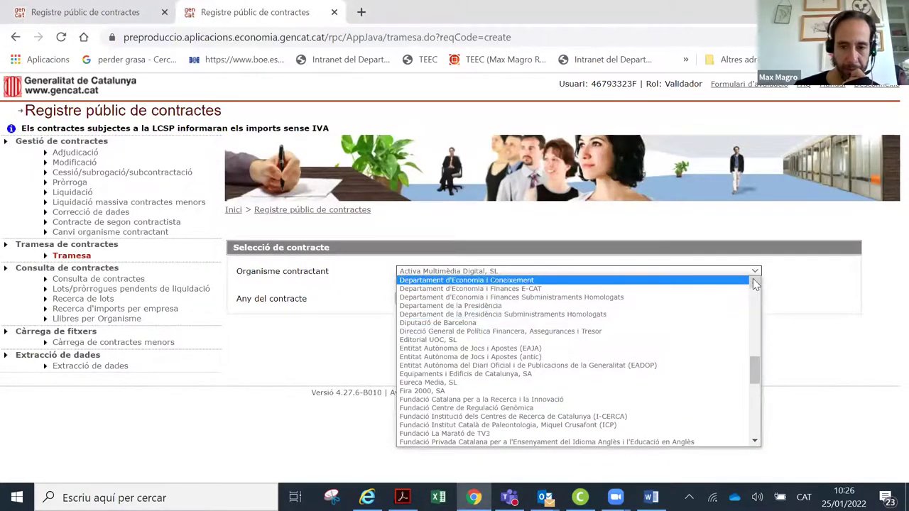
{"action": "scroll", "coordinate": [639, 355], "scroll_direction": "up", "scroll_amount": 3}
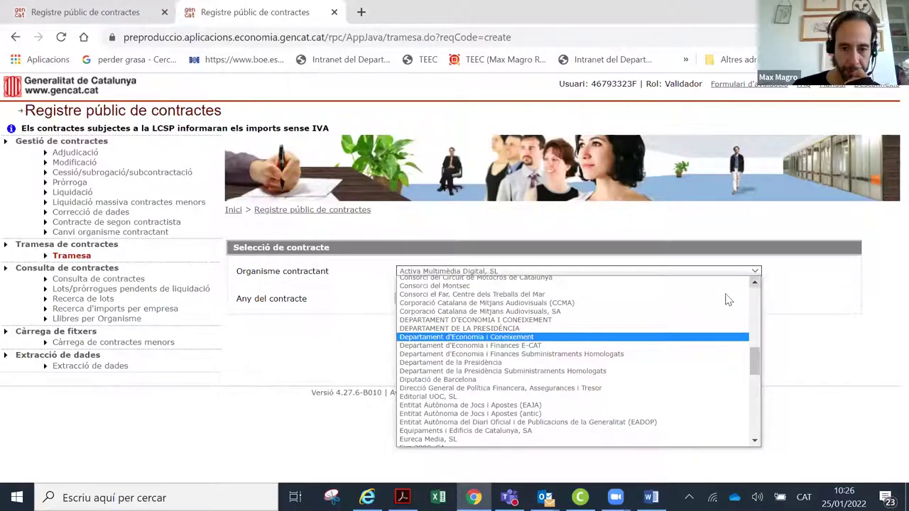
{"action": "left_click", "coordinate": [590, 365]}
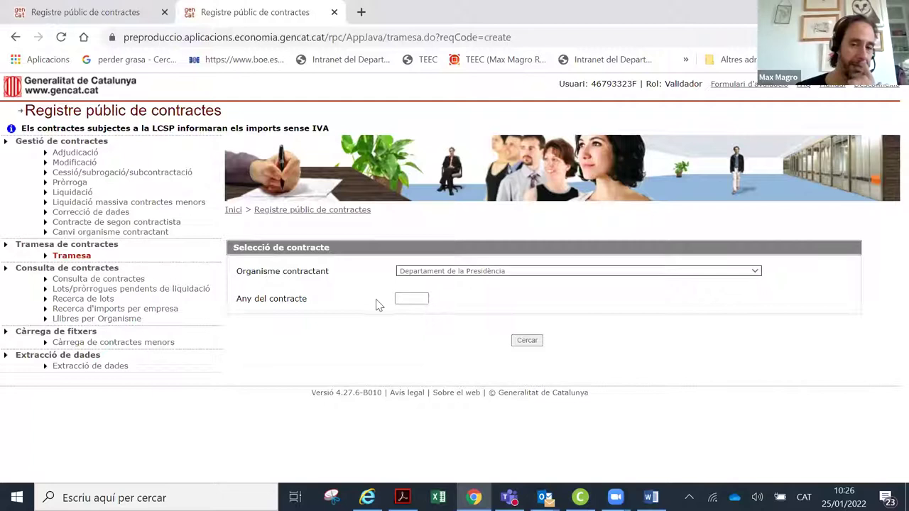
{"action": "left_click", "coordinate": [527, 341]}
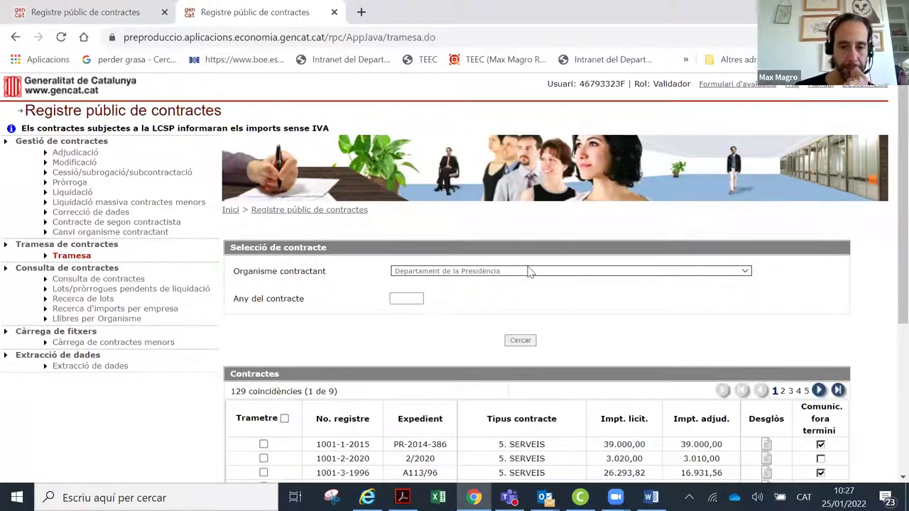
Step: Scroll through the Presidència results, headed by a 39.000,00 services contract from 2015
{"action": "scroll", "coordinate": [530, 272], "scroll_direction": "down", "scroll_amount": 3}
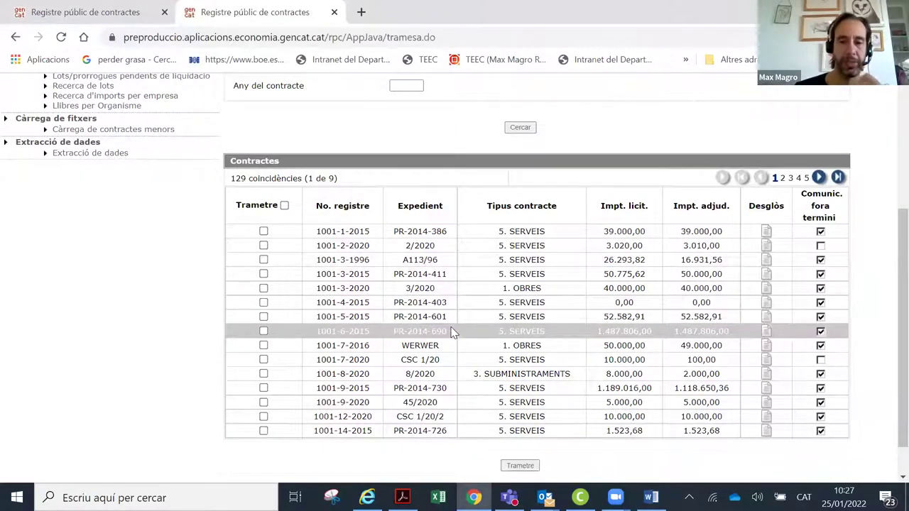
{"action": "scroll", "coordinate": [453, 334], "scroll_direction": "up", "scroll_amount": 1}
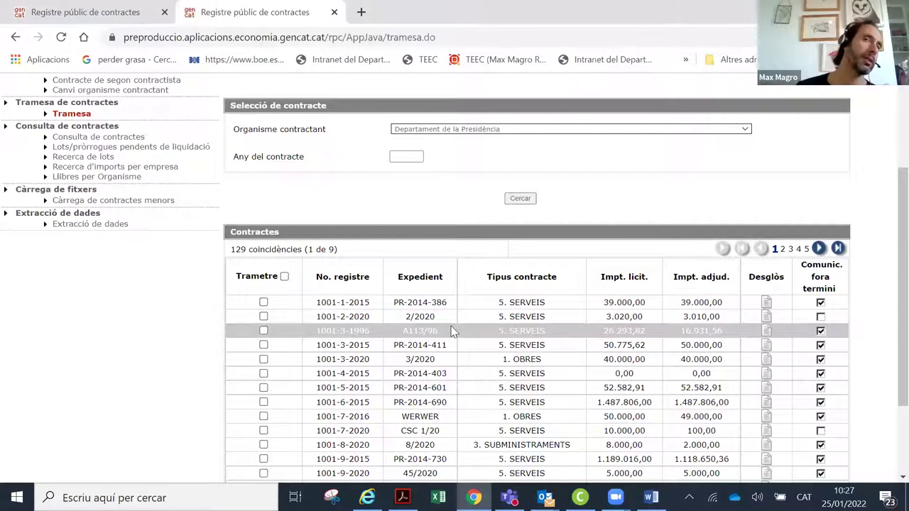
{"action": "scroll", "coordinate": [453, 333], "scroll_direction": "up", "scroll_amount": 2}
{"action": "scroll", "coordinate": [453, 332], "scroll_direction": "down", "scroll_amount": 1}
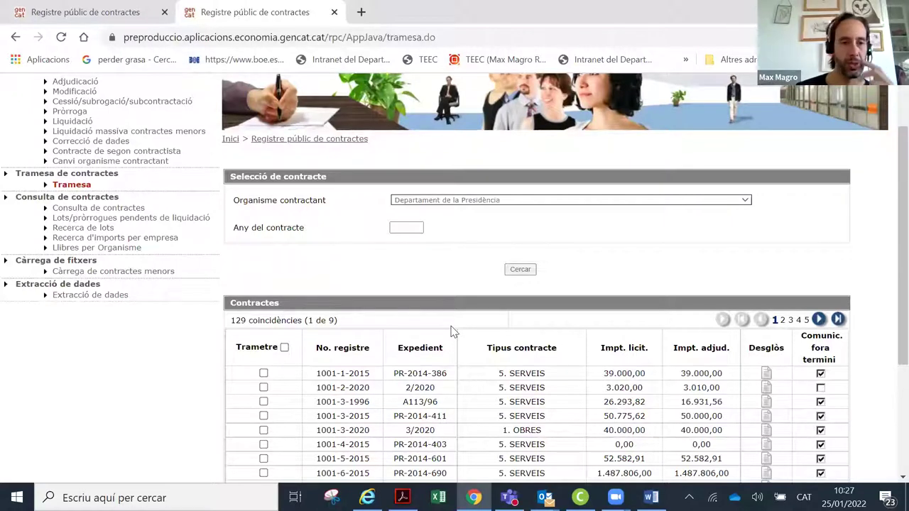
{"action": "scroll", "coordinate": [453, 333], "scroll_direction": "down", "scroll_amount": 1}
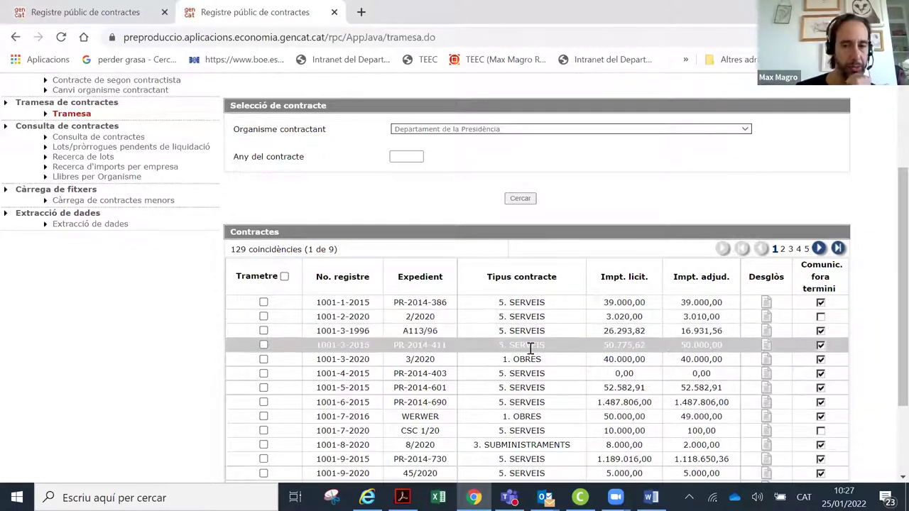
{"action": "left_click", "coordinate": [767, 306]}
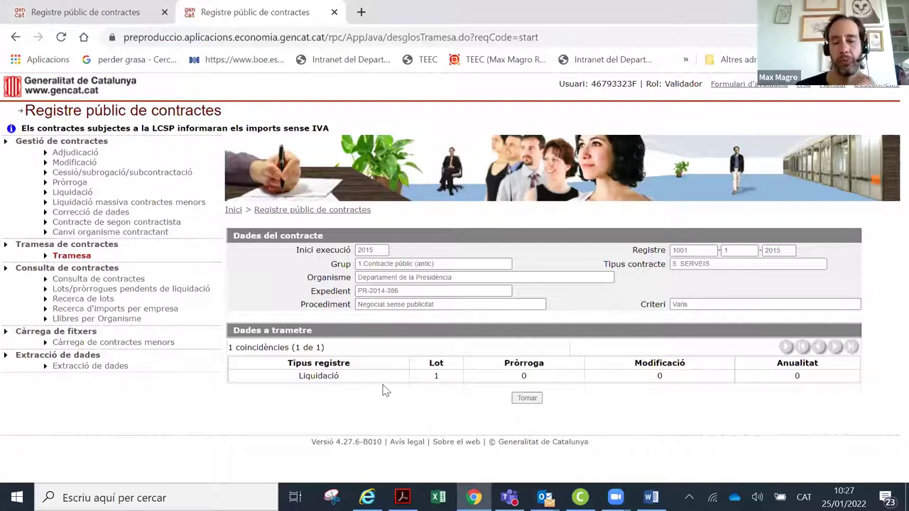
{"action": "left_click", "coordinate": [518, 399]}
{"action": "scroll", "coordinate": [611, 371], "scroll_direction": "down", "scroll_amount": 3}
{"action": "left_click", "coordinate": [764, 323]}
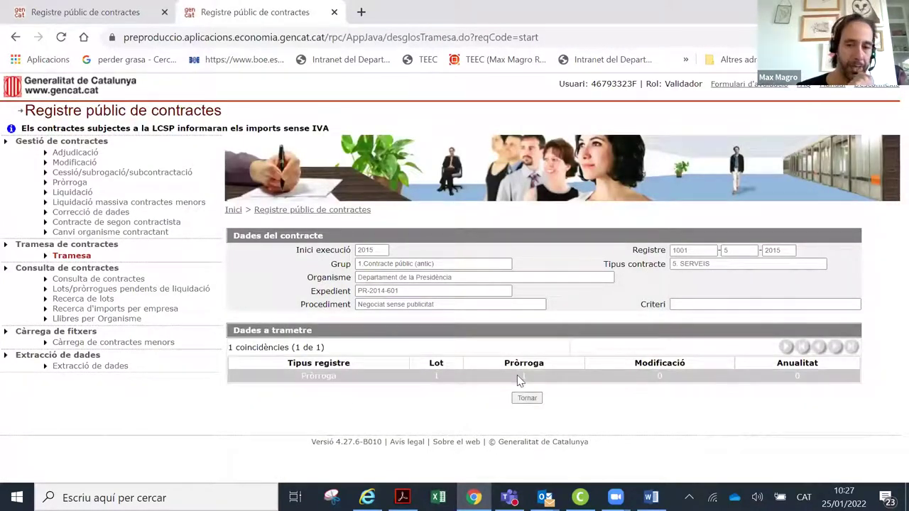
{"action": "left_click", "coordinate": [522, 399]}
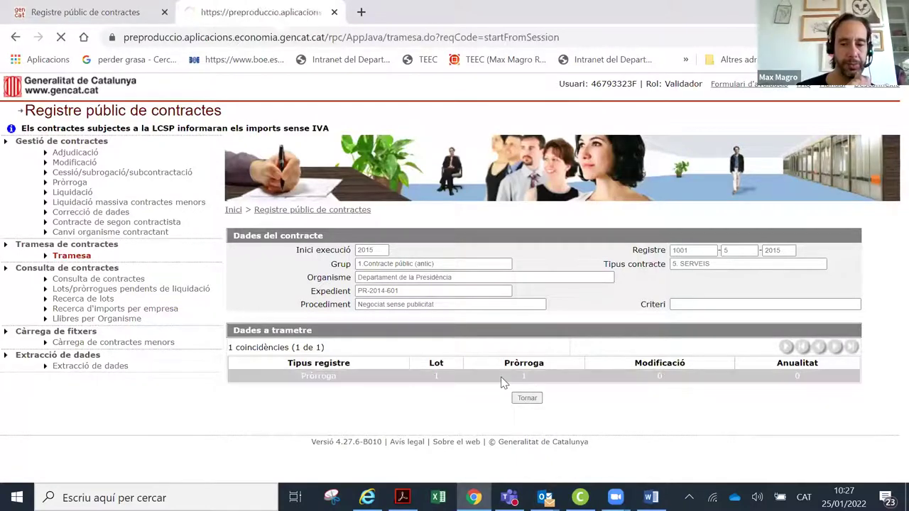
{"action": "scroll", "coordinate": [498, 367], "scroll_direction": "down", "scroll_amount": 3}
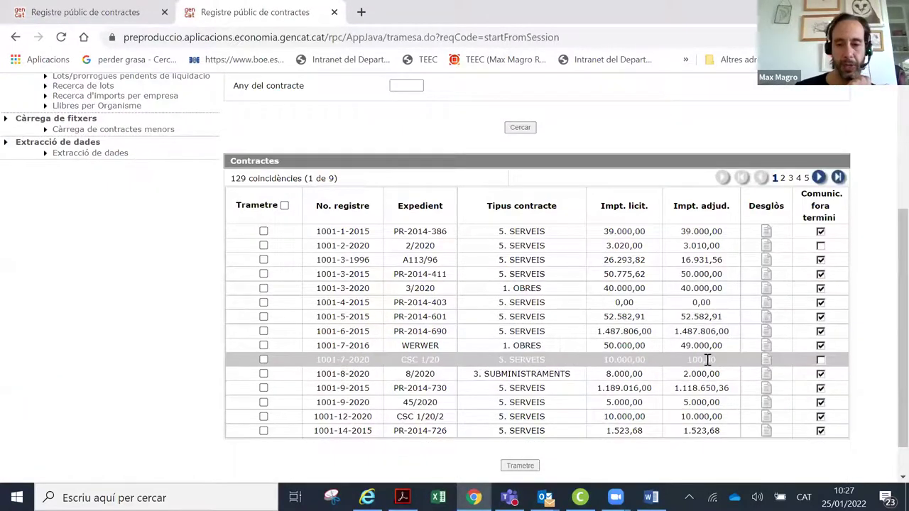
{"action": "left_click", "coordinate": [764, 361]}
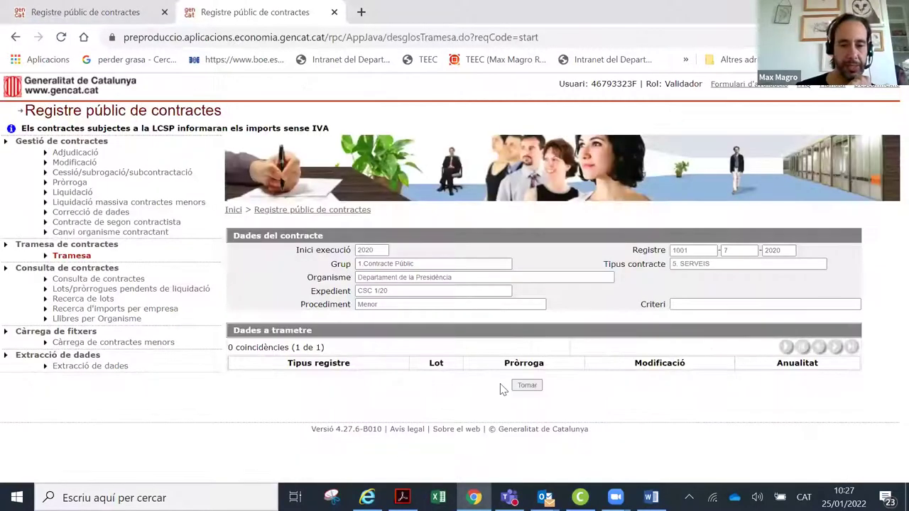
{"action": "left_click", "coordinate": [526, 385]}
{"action": "scroll", "coordinate": [519, 393], "scroll_direction": "down", "scroll_amount": 3}
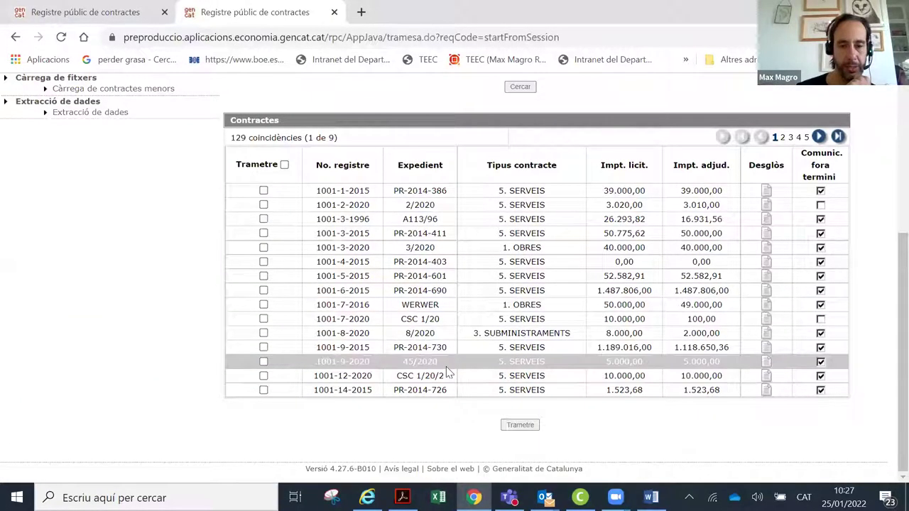
{"action": "left_click", "coordinate": [766, 376]}
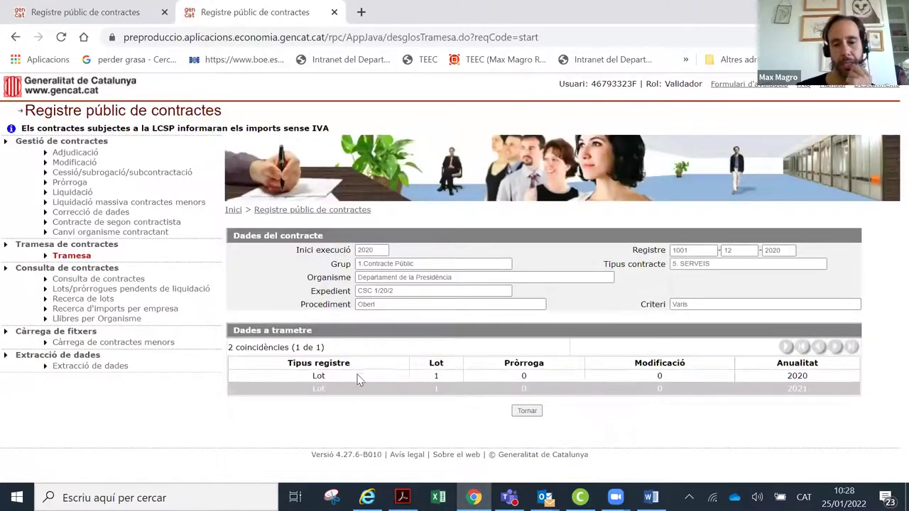
{"action": "left_click", "coordinate": [536, 414]}
{"action": "scroll", "coordinate": [405, 355], "scroll_direction": "down", "scroll_amount": 2}
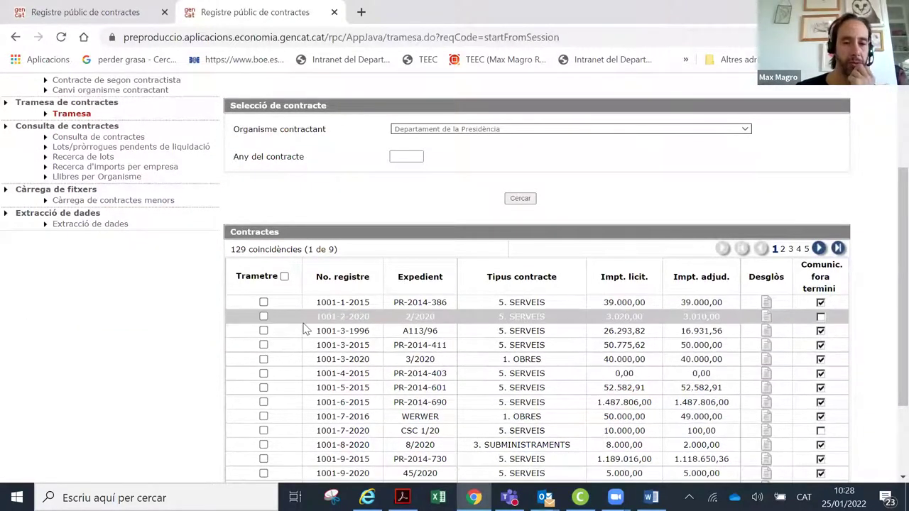
Step: Select every listed contract with the Trametre header checkbox and submit them
{"action": "left_click", "coordinate": [284, 277]}
{"action": "scroll", "coordinate": [287, 283], "scroll_direction": "down", "scroll_amount": 2}
{"action": "left_click", "coordinate": [534, 426]}
{"action": "scroll", "coordinate": [489, 370], "scroll_direction": "down", "scroll_amount": 2}
{"action": "scroll", "coordinate": [485, 367], "scroll_direction": "up", "scroll_amount": 1}
{"action": "scroll", "coordinate": [485, 367], "scroll_direction": "down", "scroll_amount": 3}
{"action": "scroll", "coordinate": [494, 357], "scroll_direction": "up", "scroll_amount": 3}
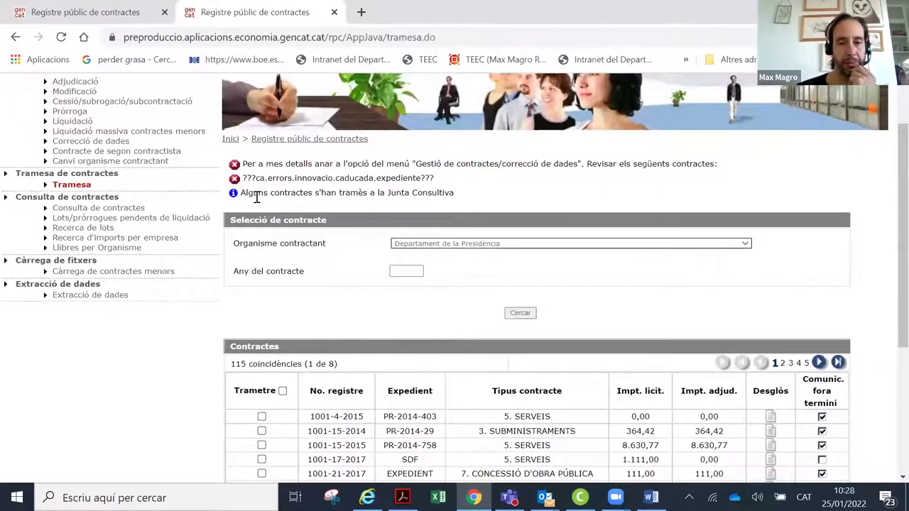
Step: Highlight the Junta Consultiva notice and the expired-file error message to read them
{"action": "left_click_drag", "start_coordinate": [246, 193], "coordinate": [258, 193]}
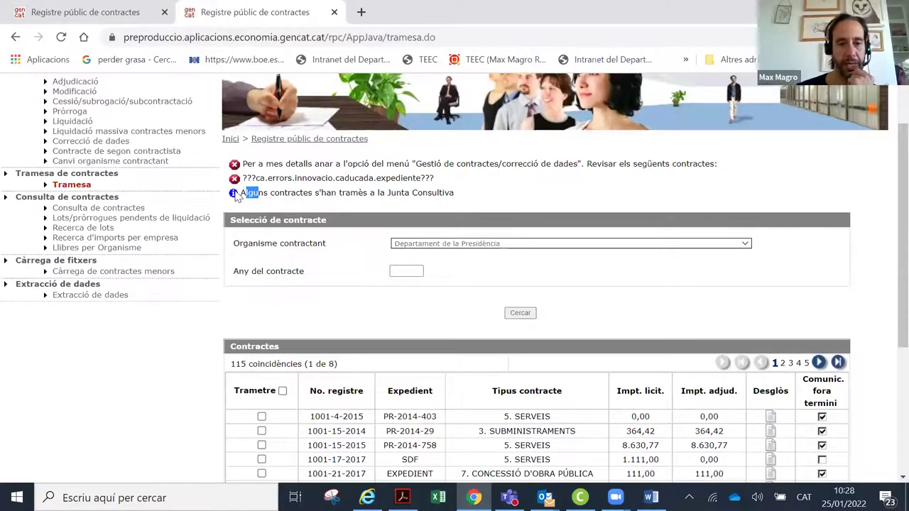
{"action": "left_click_drag", "start_coordinate": [454, 193], "coordinate": [261, 193]}
{"action": "left_click", "coordinate": [236, 203]}
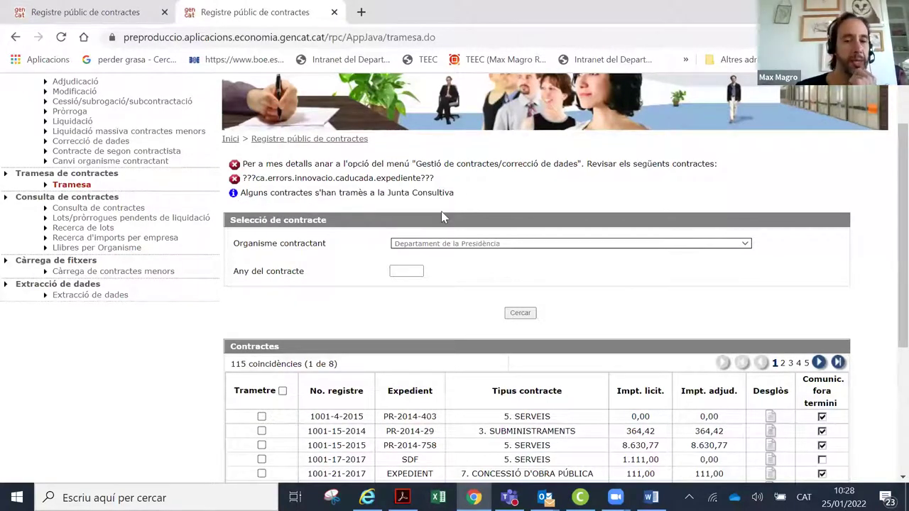
{"action": "scroll", "coordinate": [440, 211], "scroll_direction": "up", "scroll_amount": 1}
{"action": "left_click_drag", "start_coordinate": [229, 239], "coordinate": [440, 249]}
{"action": "left_click", "coordinate": [442, 250]}
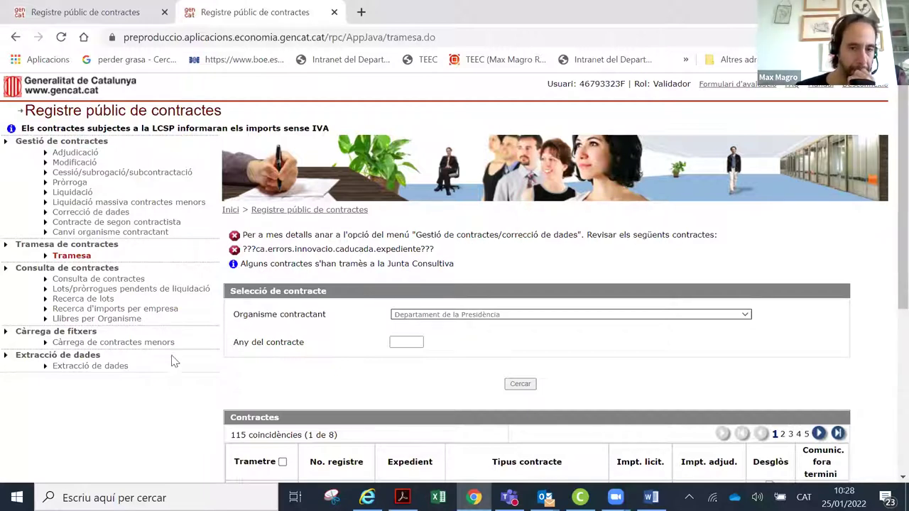
Step: Start an empty Tramesa selection, then go to the Consulta de contractes search form
{"action": "left_click", "coordinate": [71, 256]}
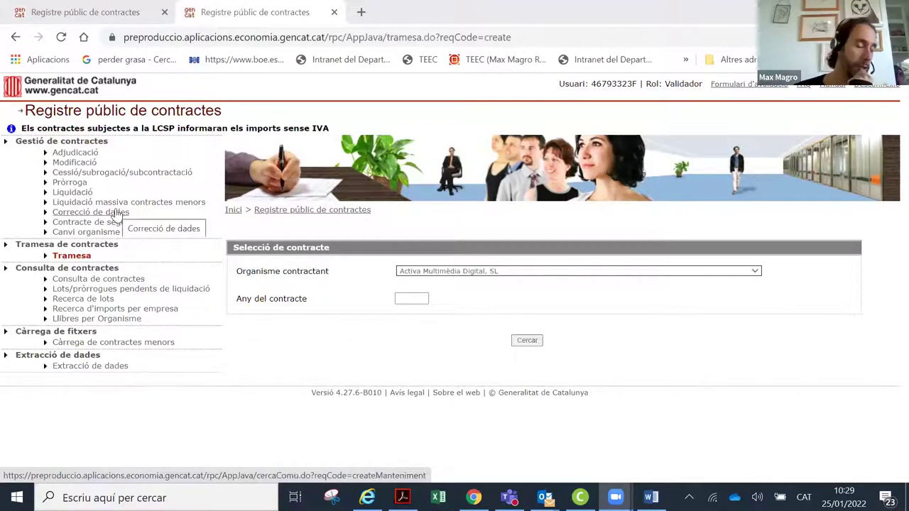
{"action": "left_click", "coordinate": [129, 278]}
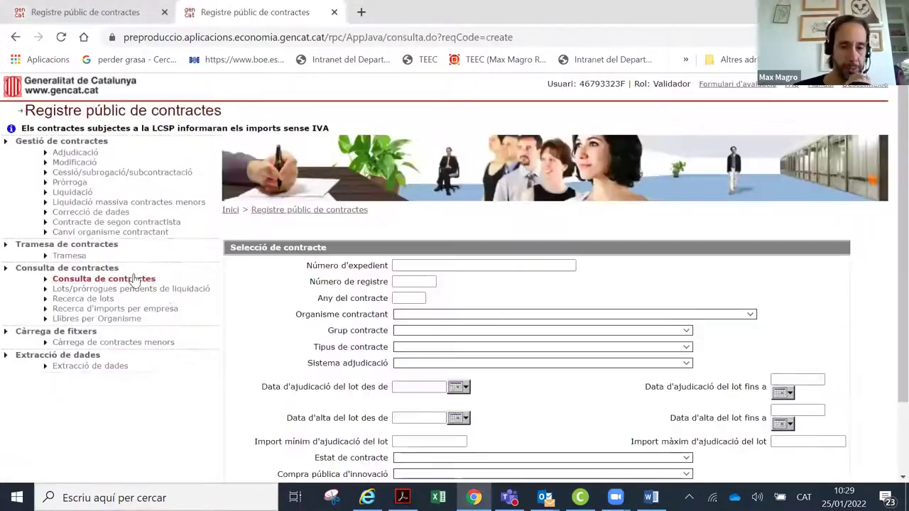
Step: Choose Ajuntament d'Agramunt as the contracting body
{"action": "scroll", "coordinate": [528, 353], "scroll_direction": "down", "scroll_amount": 1}
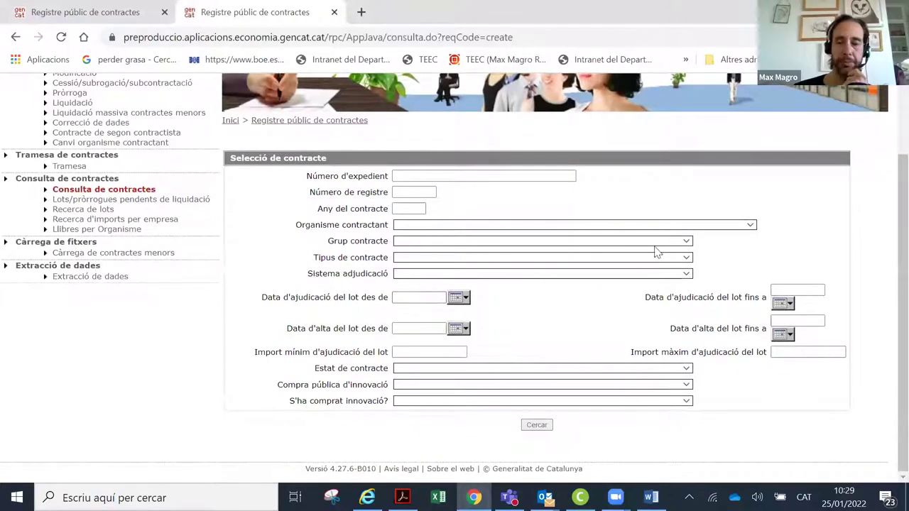
{"action": "left_click", "coordinate": [407, 175]}
{"action": "left_click", "coordinate": [722, 194]}
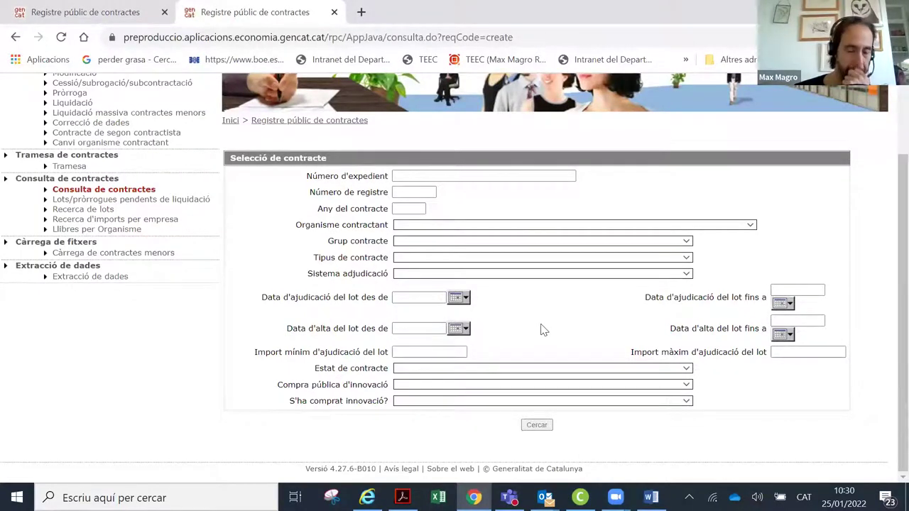
{"action": "left_click", "coordinate": [547, 227]}
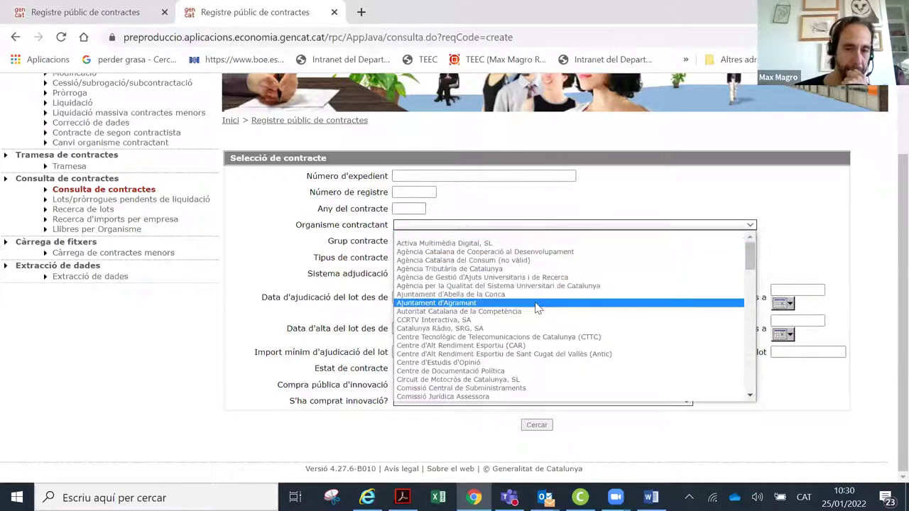
{"action": "left_click", "coordinate": [539, 303]}
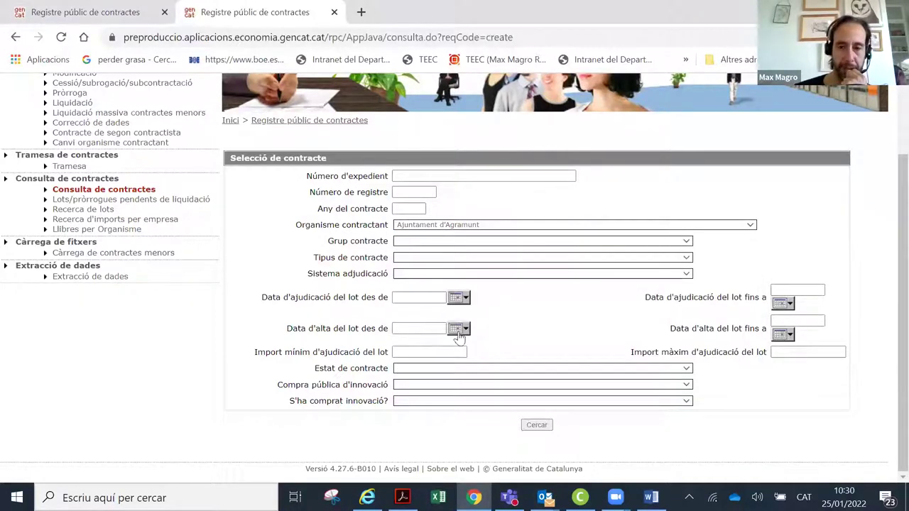
Step: Set year 2021 and state Organisme contractant, then search, which returns no data
{"action": "left_click", "coordinate": [401, 208]}
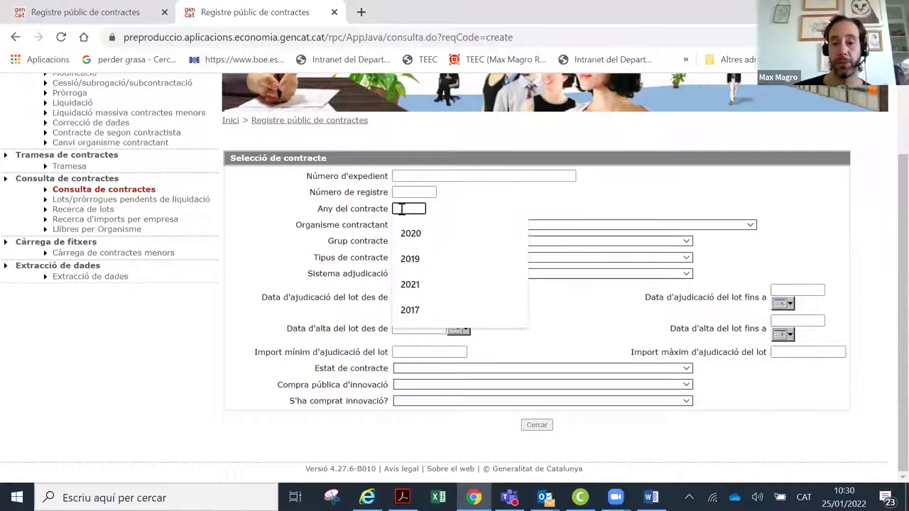
{"action": "type", "text": "2021"}
{"action": "left_click", "coordinate": [455, 216]}
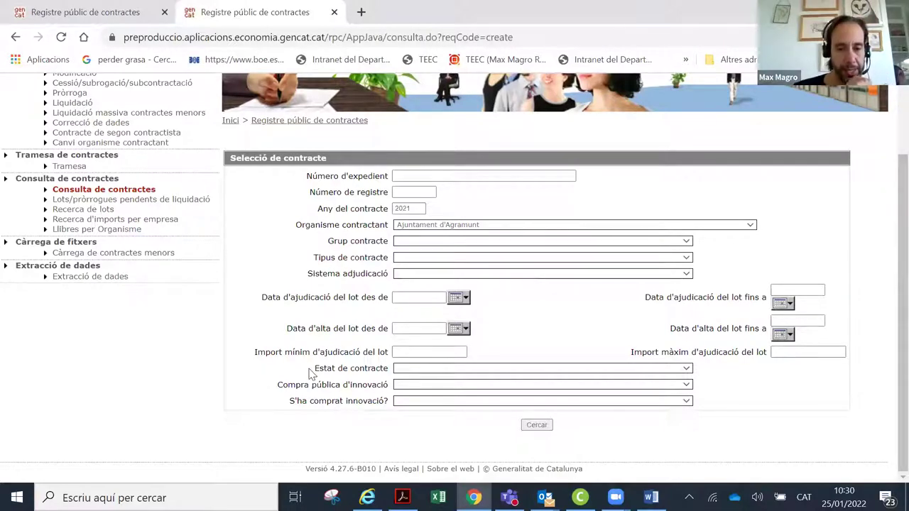
{"action": "left_click_drag", "start_coordinate": [313, 369], "coordinate": [389, 366]}
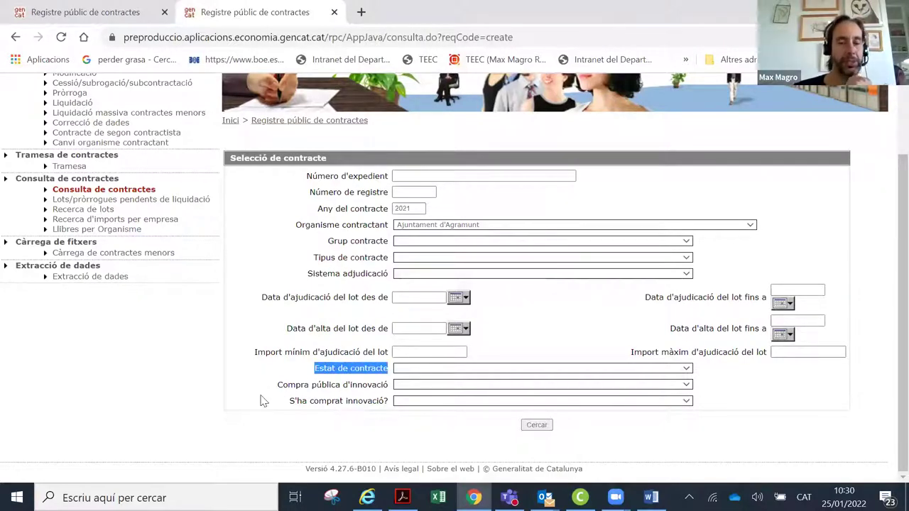
{"action": "left_click", "coordinate": [687, 369]}
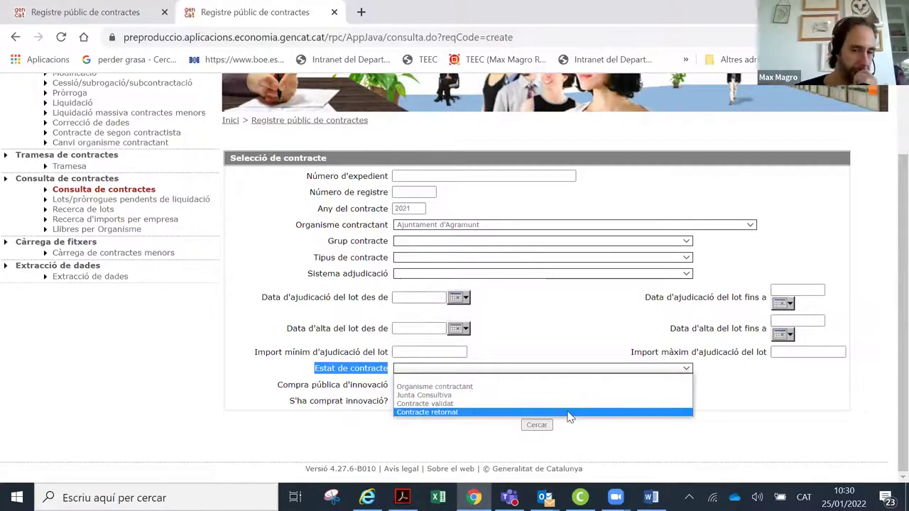
{"action": "left_click", "coordinate": [523, 389]}
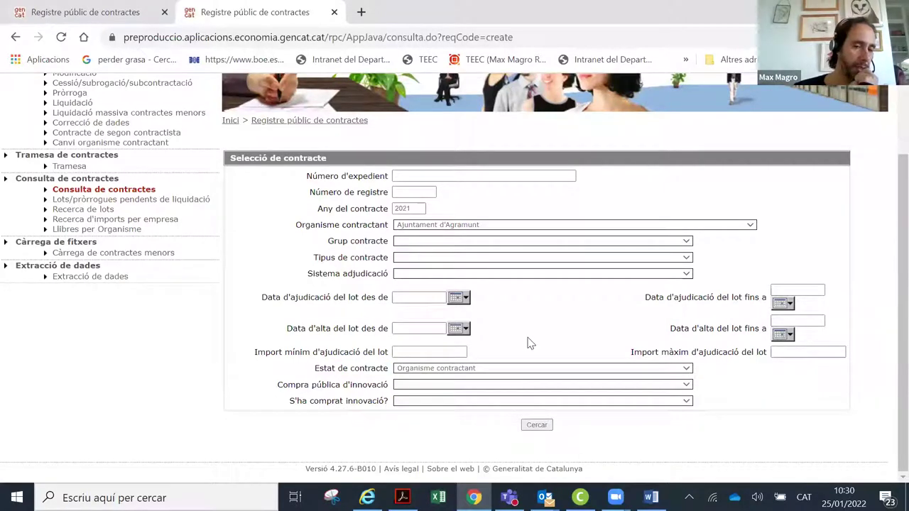
{"action": "left_click", "coordinate": [546, 425]}
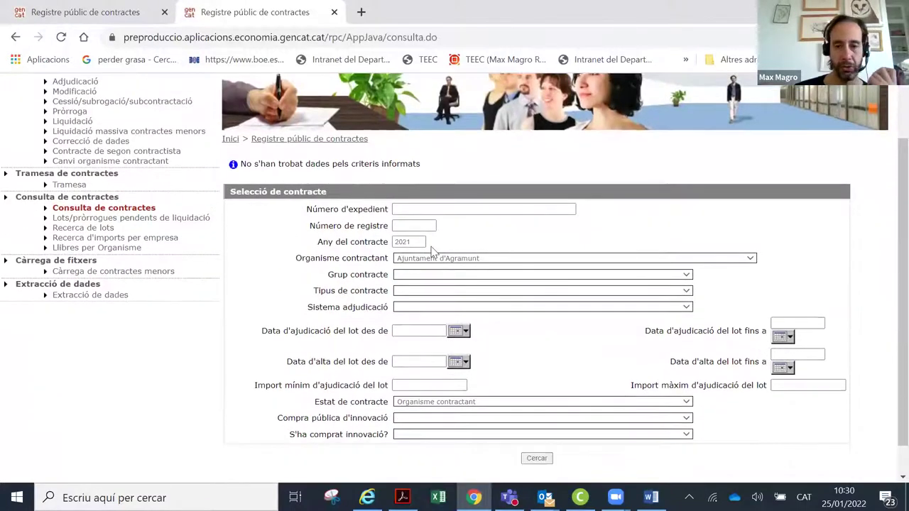
Step: Clear the 2021 year filter and rerun the search, finding 8 Agramunt contracts
{"action": "double_click", "coordinate": [422, 242]}
{"action": "key", "text": "BackSpace"}
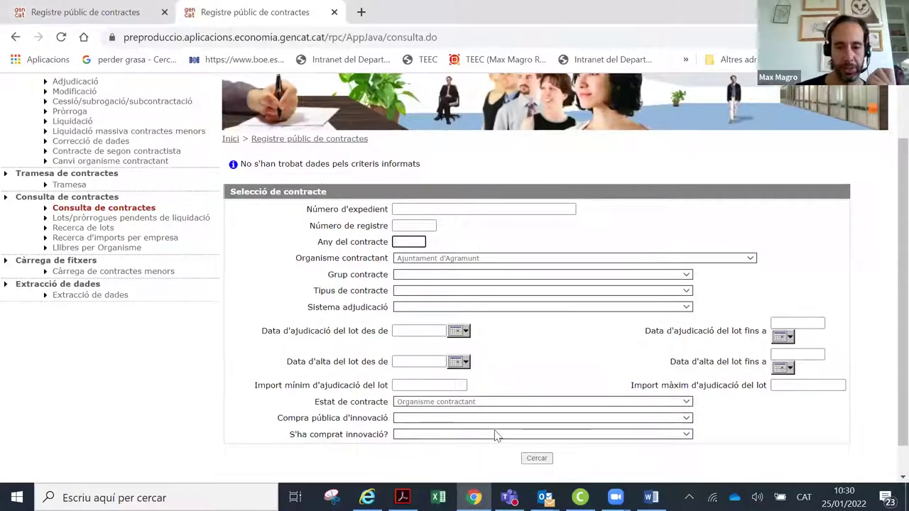
{"action": "left_click", "coordinate": [537, 459]}
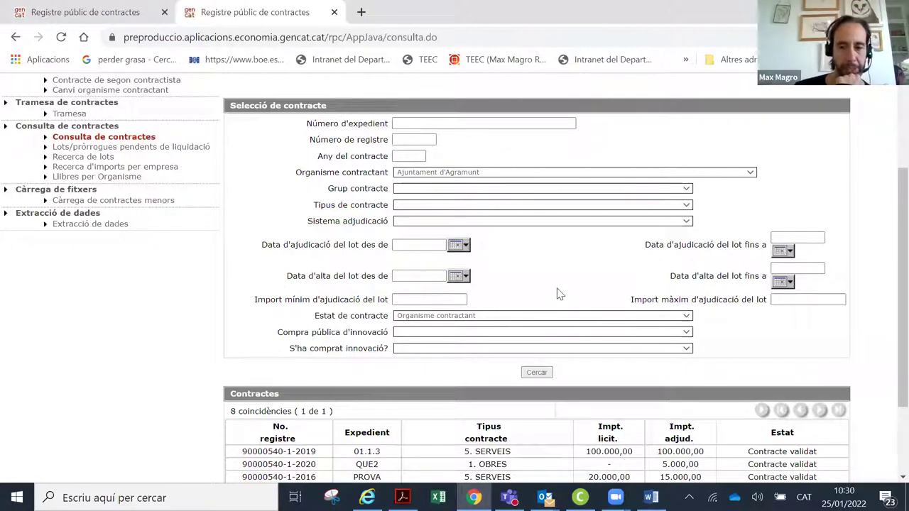
{"action": "scroll", "coordinate": [558, 293], "scroll_direction": "down", "scroll_amount": 2}
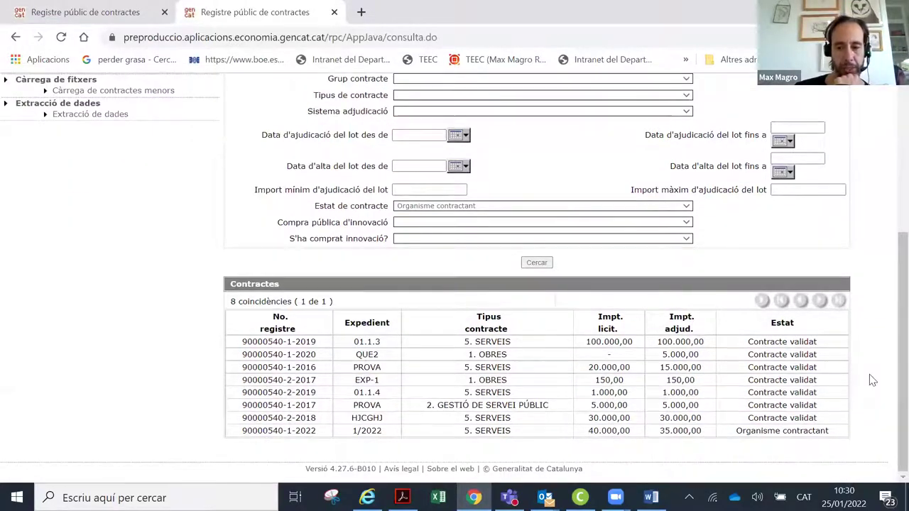
{"action": "scroll", "coordinate": [872, 329], "scroll_direction": "up", "scroll_amount": 2}
{"action": "scroll", "coordinate": [531, 364], "scroll_direction": "down", "scroll_amount": 2}
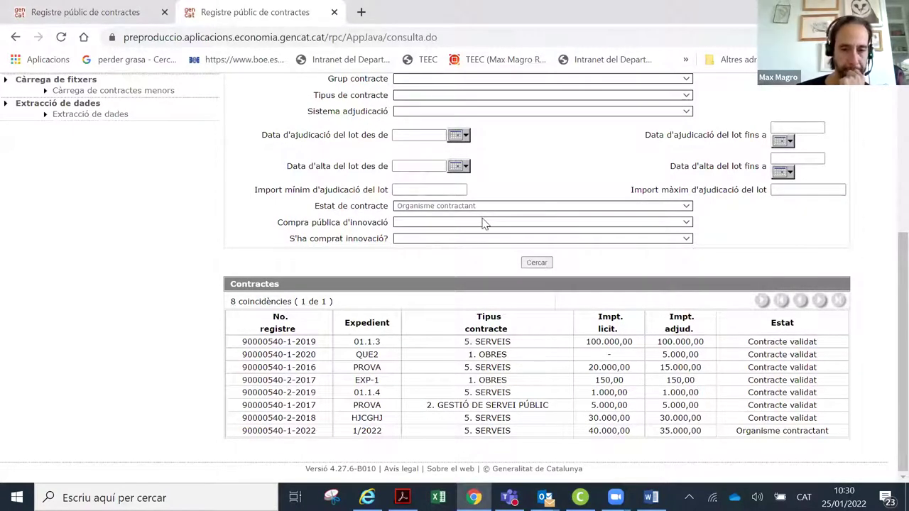
{"action": "left_click", "coordinate": [554, 262]}
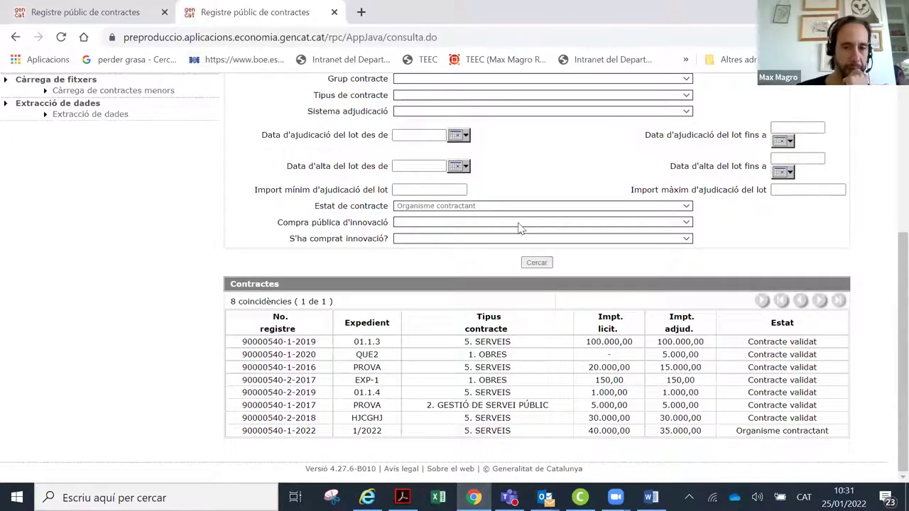
Step: Review the 8 results and open the EXP-1 contract
{"action": "scroll", "coordinate": [507, 206], "scroll_direction": "up", "scroll_amount": 3}
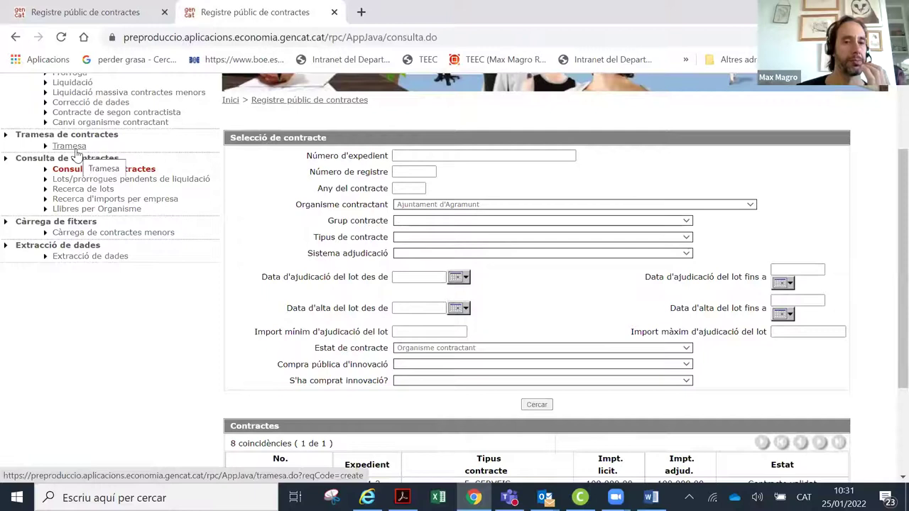
{"action": "scroll", "coordinate": [316, 342], "scroll_direction": "down", "scroll_amount": 3}
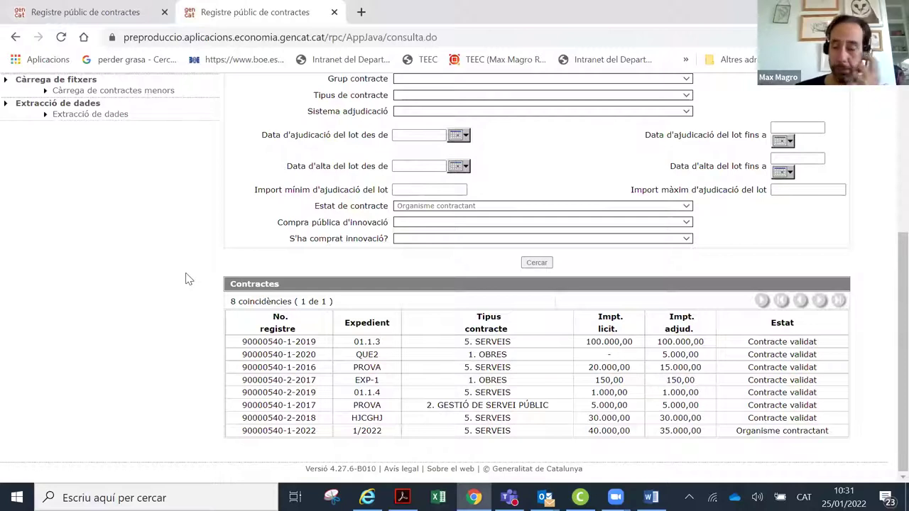
{"action": "scroll", "coordinate": [493, 263], "scroll_direction": "up", "scroll_amount": 2}
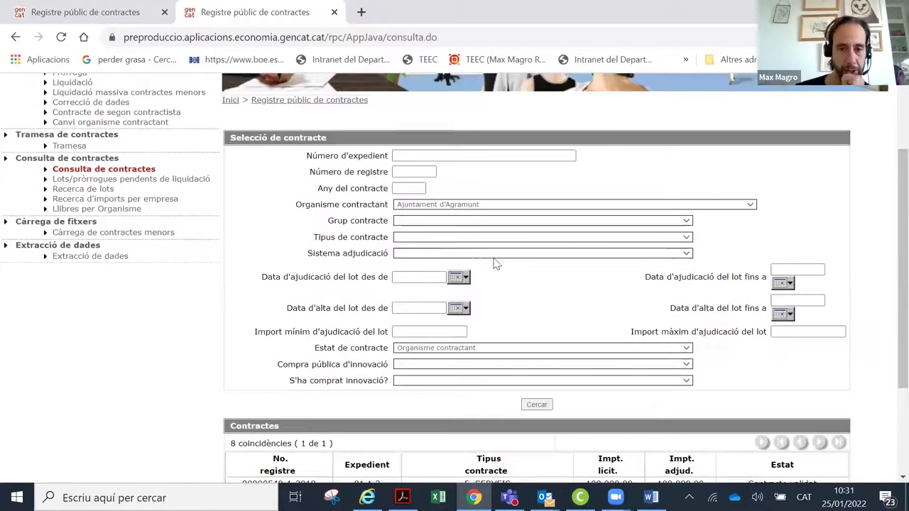
{"action": "left_click_drag", "start_coordinate": [315, 347], "coordinate": [446, 360]}
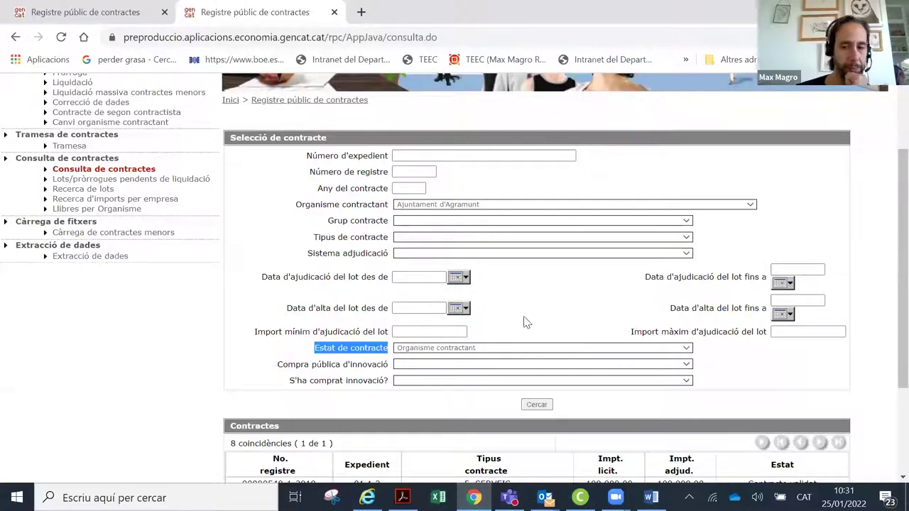
{"action": "scroll", "coordinate": [523, 322], "scroll_direction": "down", "scroll_amount": 2}
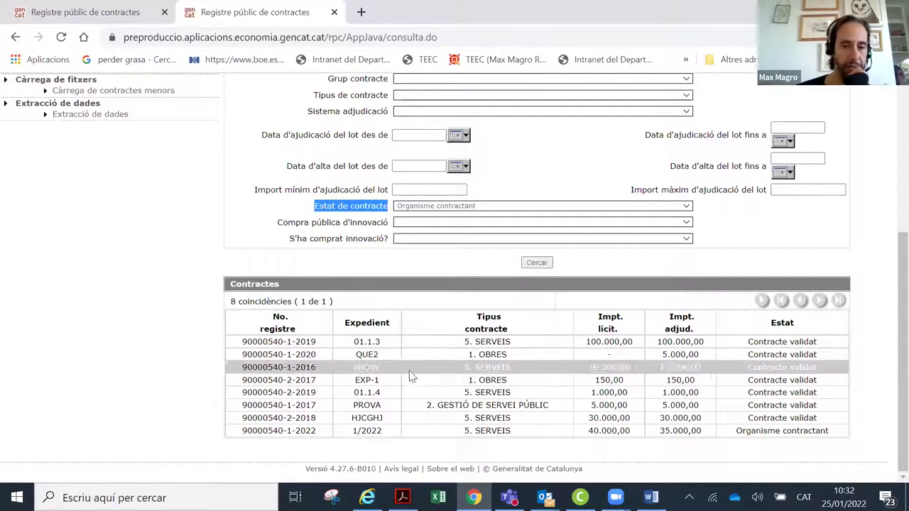
{"action": "left_click", "coordinate": [591, 376]}
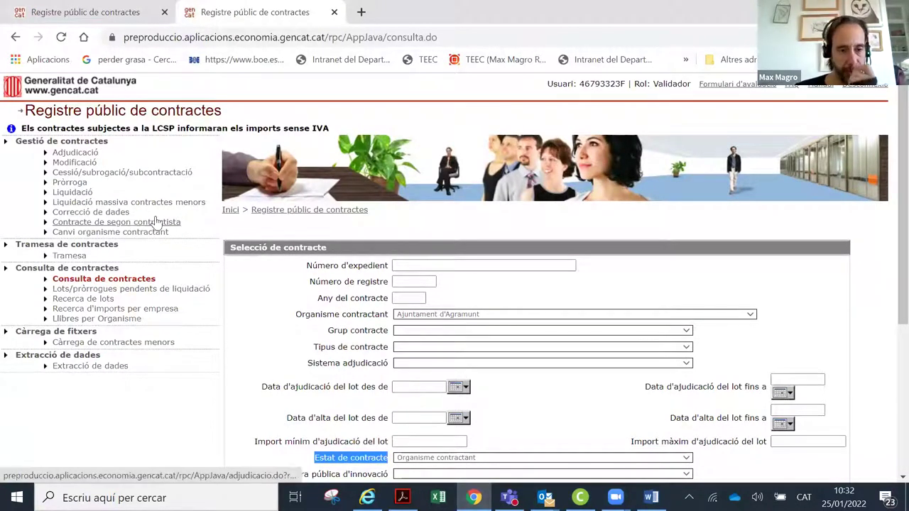
Step: In Correcció de dades, search Departament de la Presidència contracts for 2021 in state Organisme contractant
{"action": "left_click", "coordinate": [114, 213]}
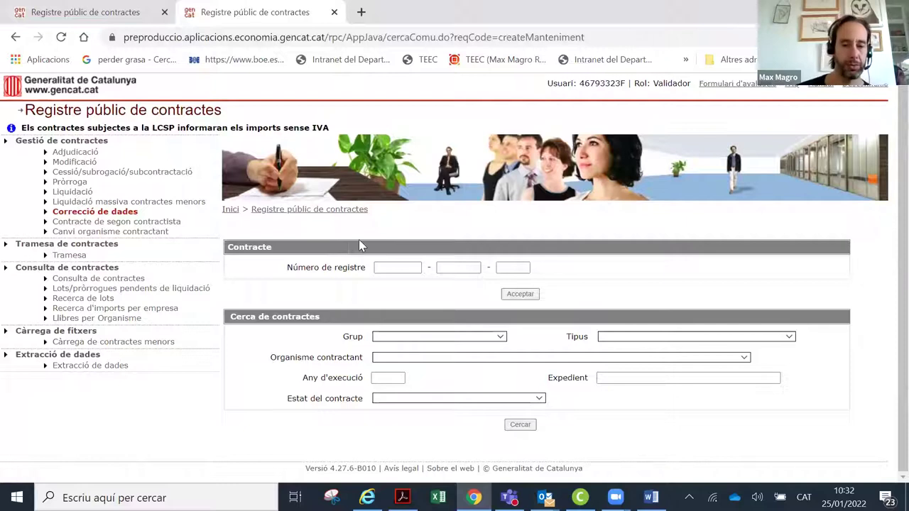
{"action": "left_click_drag", "start_coordinate": [548, 360], "coordinate": [487, 301]}
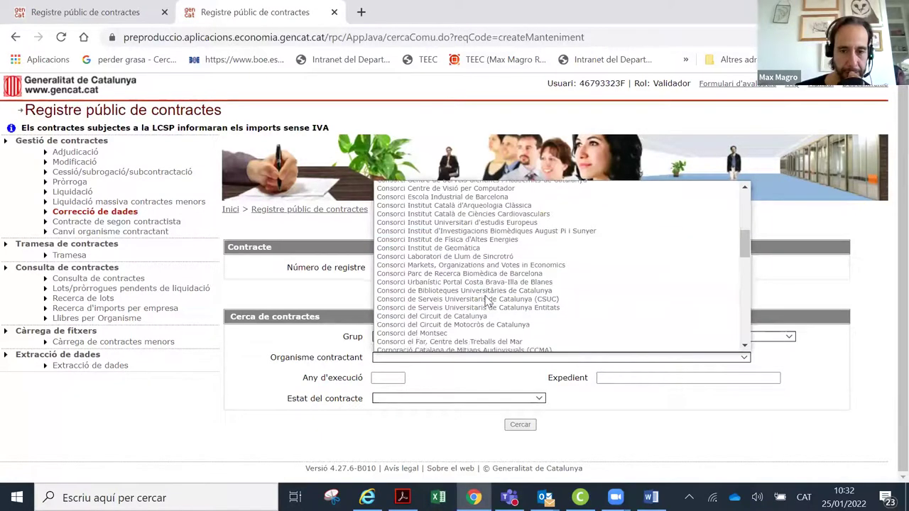
{"action": "scroll", "coordinate": [487, 301], "scroll_direction": "down", "scroll_amount": 5}
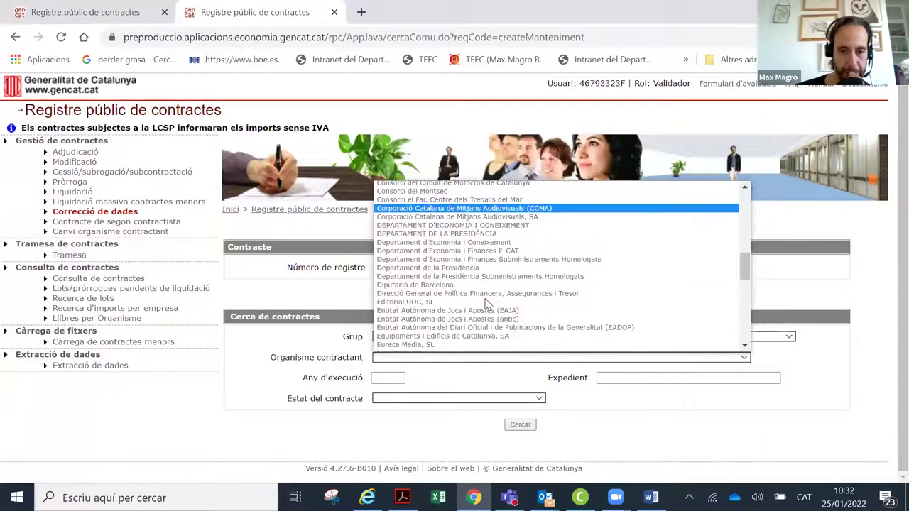
{"action": "left_click", "coordinate": [468, 268]}
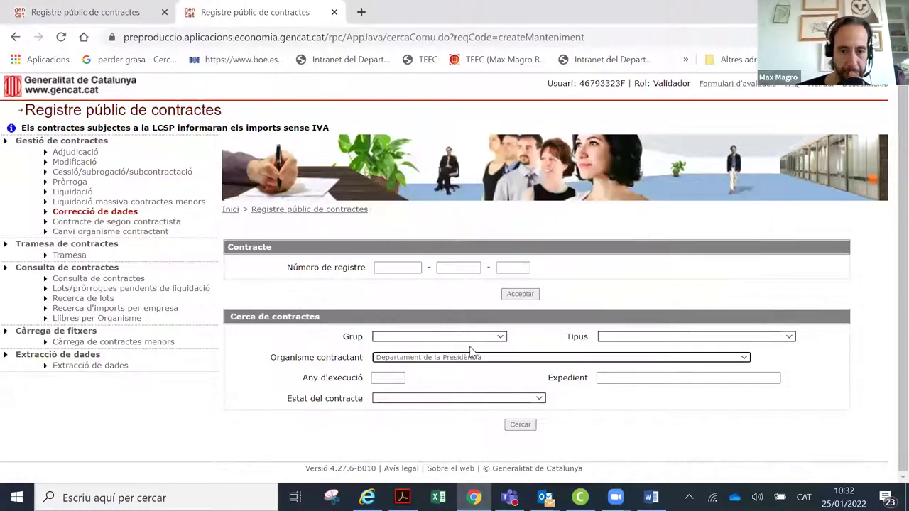
{"action": "left_click", "coordinate": [397, 377]}
{"action": "type", "text": "2021"}
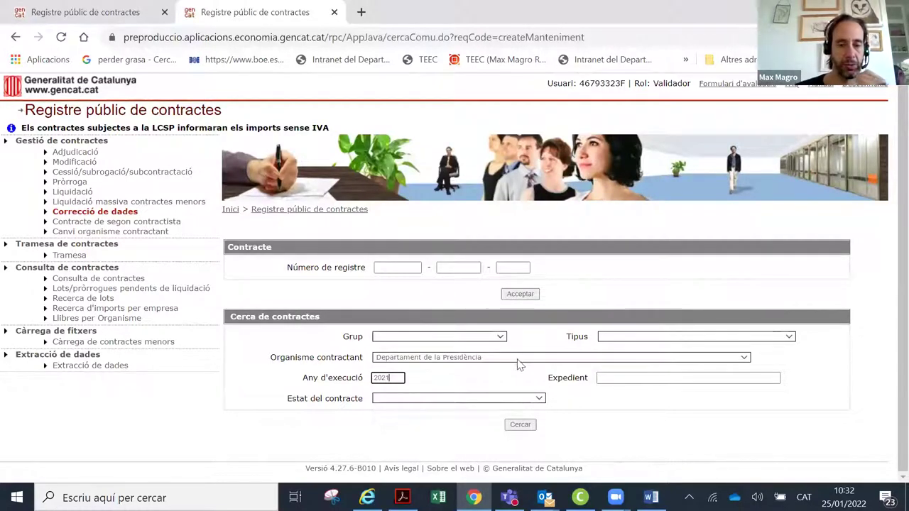
{"action": "left_click", "coordinate": [541, 399]}
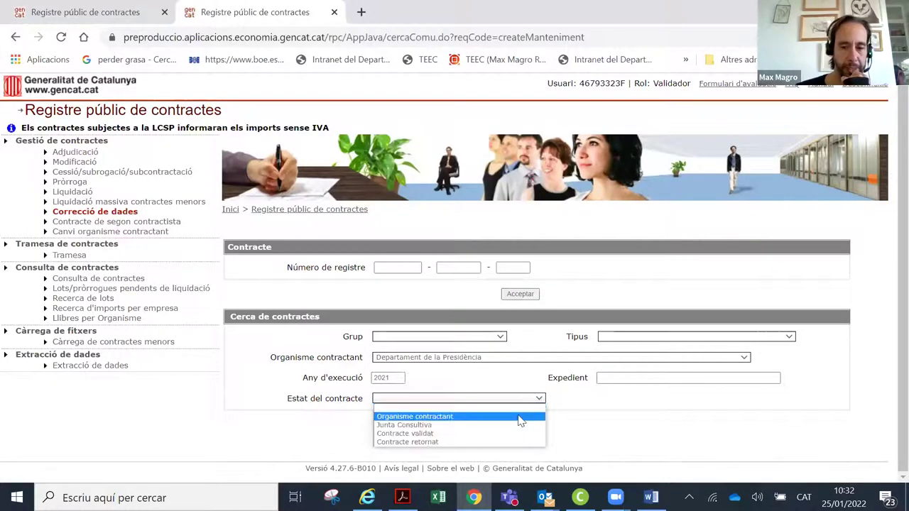
{"action": "left_click", "coordinate": [519, 417]}
{"action": "left_click", "coordinate": [517, 425]}
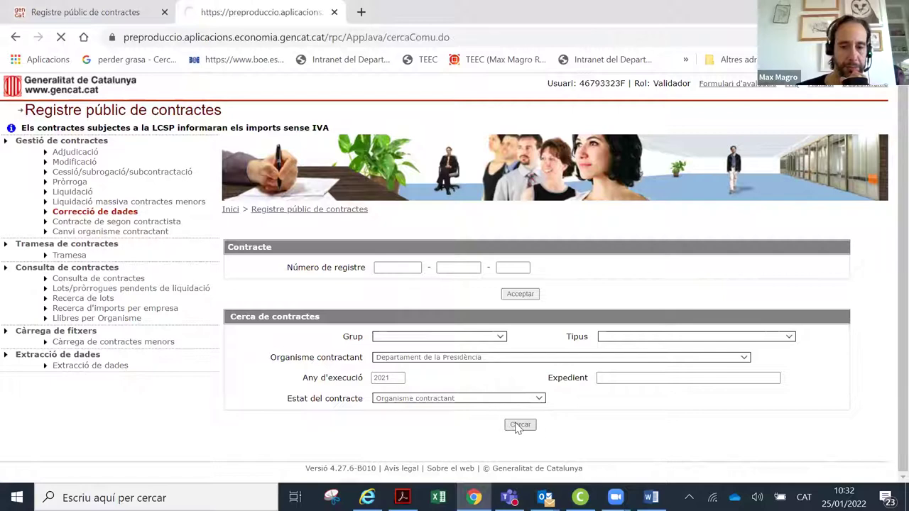
Step: Clear the 2021 year and search again, finding contract 1001-2-2021
{"action": "scroll", "coordinate": [524, 403], "scroll_direction": "down", "scroll_amount": 2}
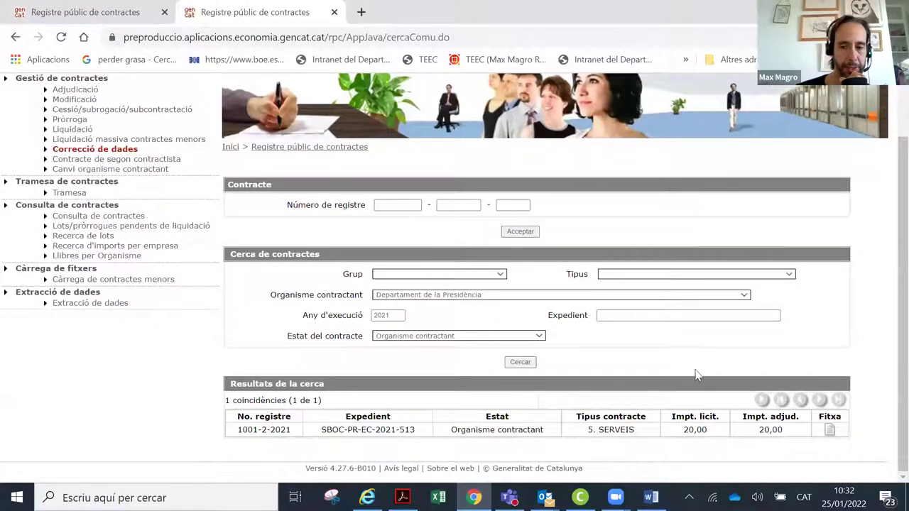
{"action": "scroll", "coordinate": [773, 376], "scroll_direction": "up", "scroll_amount": 1}
{"action": "scroll", "coordinate": [462, 323], "scroll_direction": "down", "scroll_amount": 1}
{"action": "double_click", "coordinate": [383, 315]}
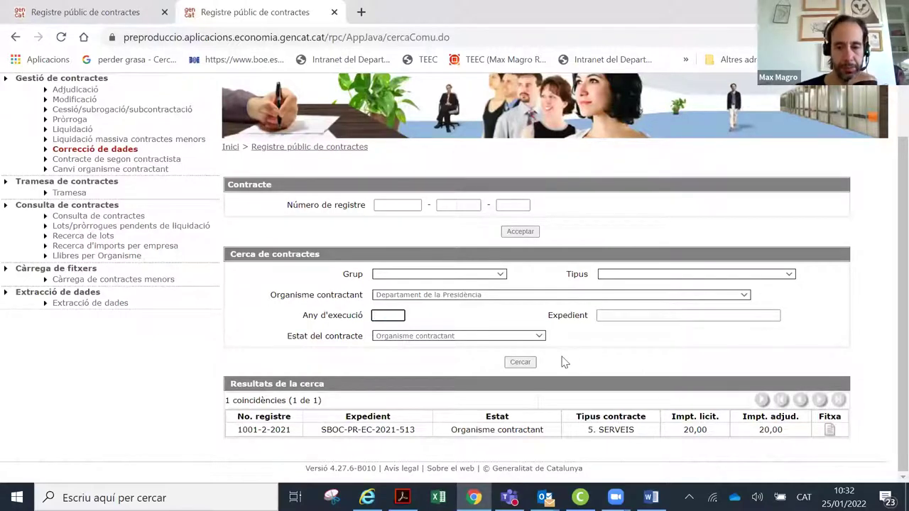
{"action": "left_click", "coordinate": [520, 362]}
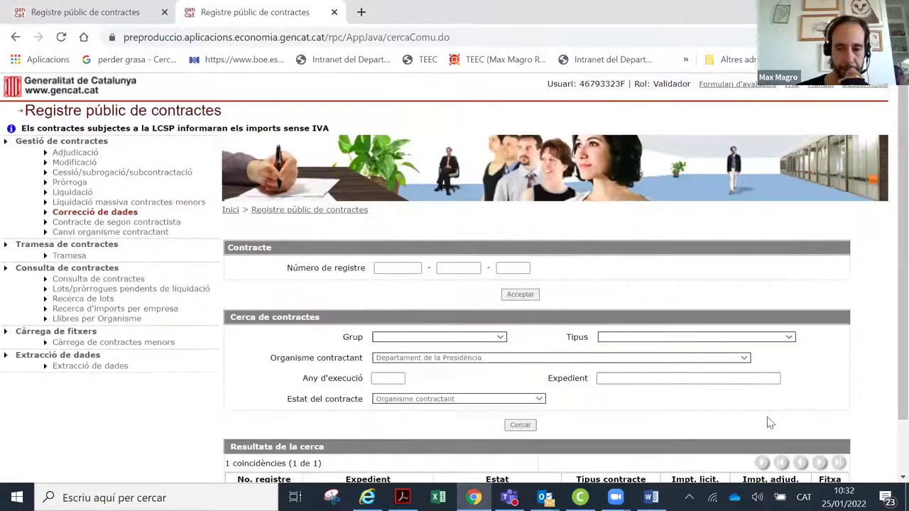
Step: Switch the contracting body back to Ajuntament d'Agramunt
{"action": "scroll", "coordinate": [886, 333], "scroll_direction": "down", "scroll_amount": 2}
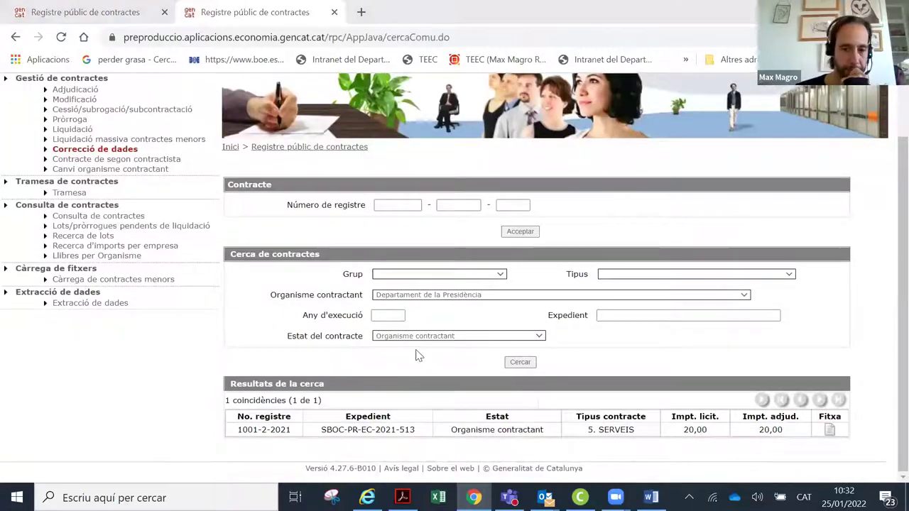
{"action": "left_click", "coordinate": [607, 295]}
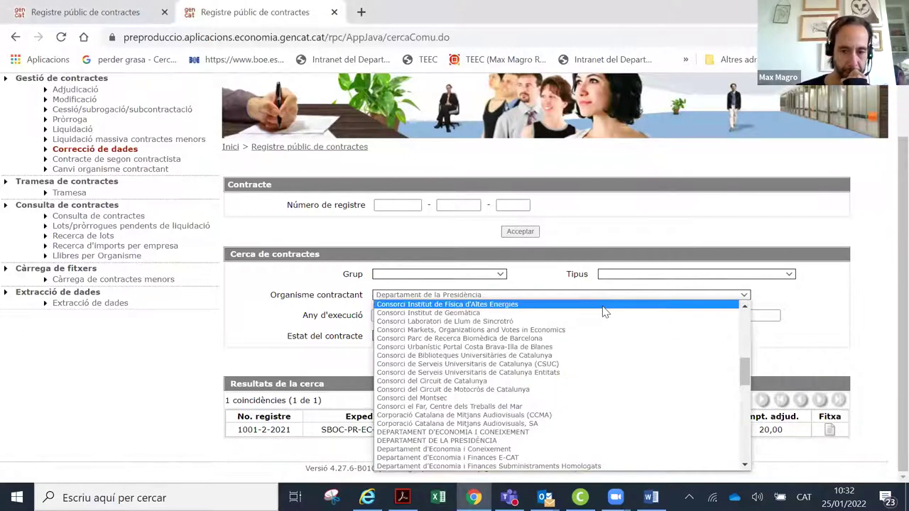
{"action": "scroll", "coordinate": [602, 364], "scroll_direction": "up", "scroll_amount": 10}
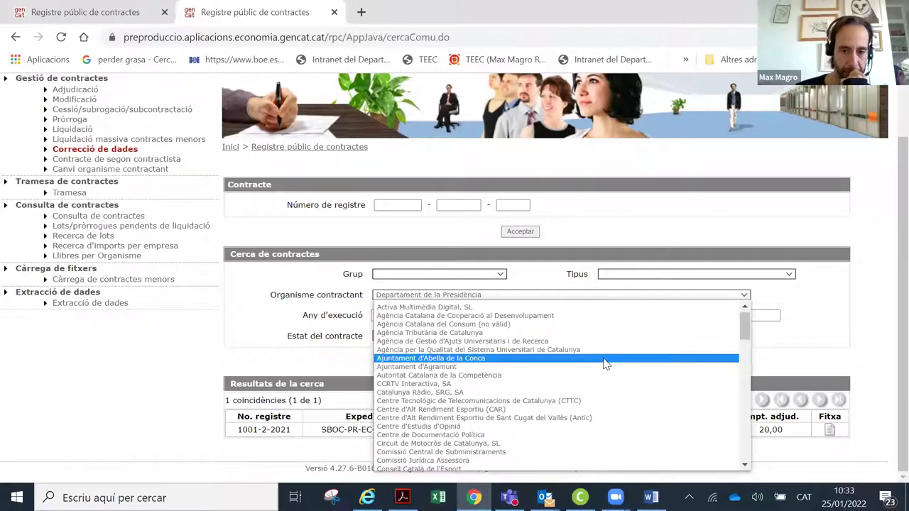
{"action": "left_click", "coordinate": [601, 368]}
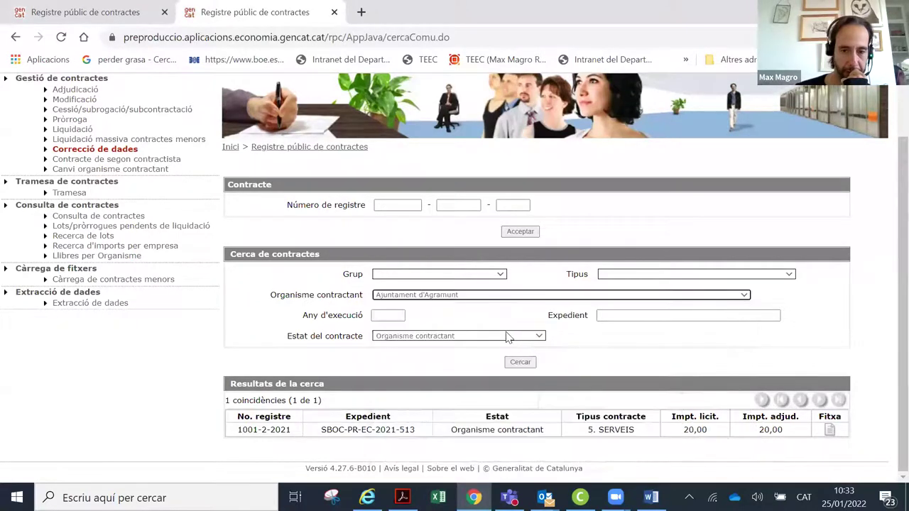
{"action": "left_click", "coordinate": [519, 363]}
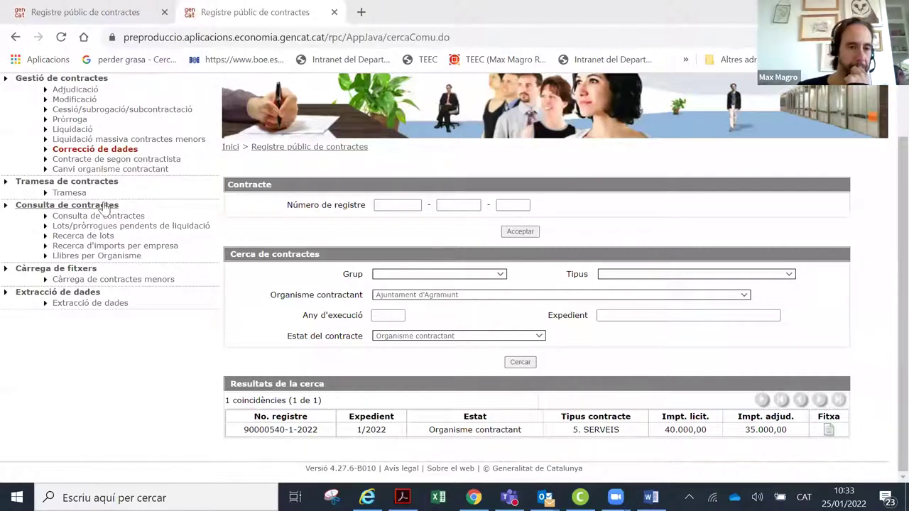
{"action": "left_click", "coordinate": [71, 193]}
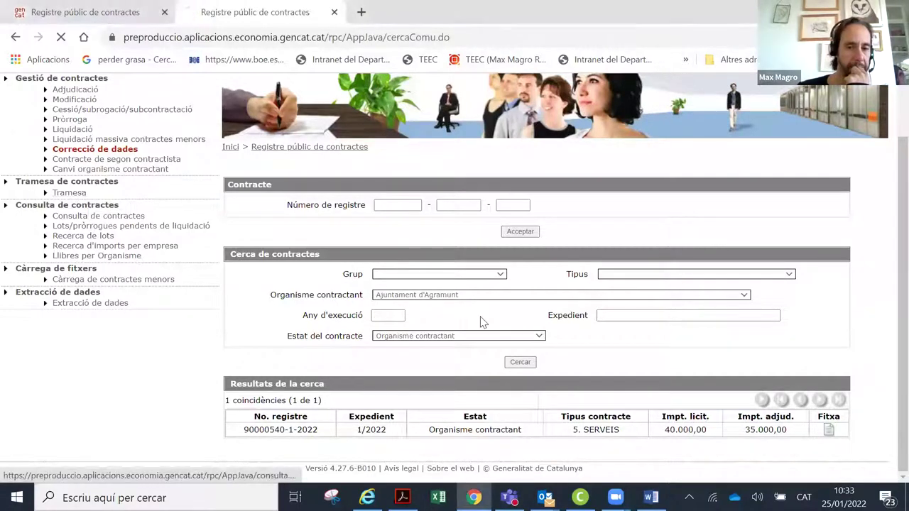
Step: Search Ajuntament d'Agramunt contracts to submit with no year, 2021 and 2022, then open Correcció de dades
{"action": "left_click", "coordinate": [685, 269]}
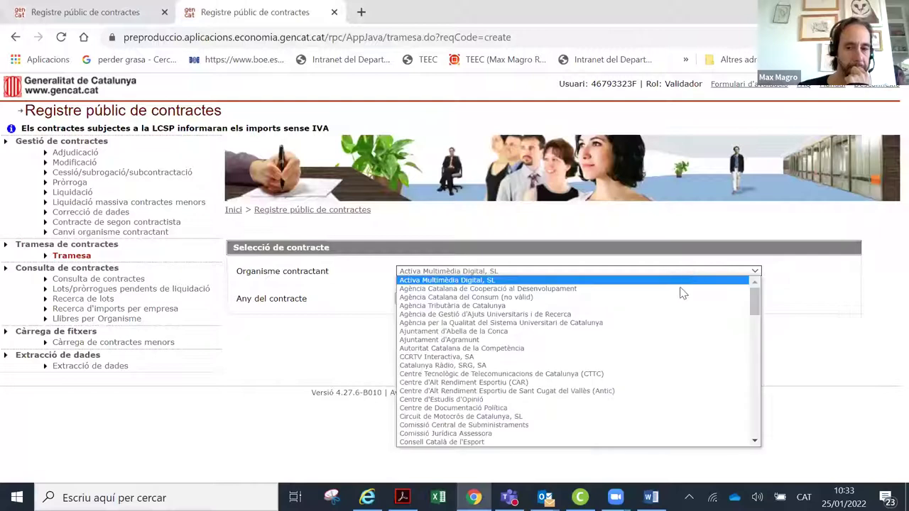
{"action": "left_click", "coordinate": [642, 338]}
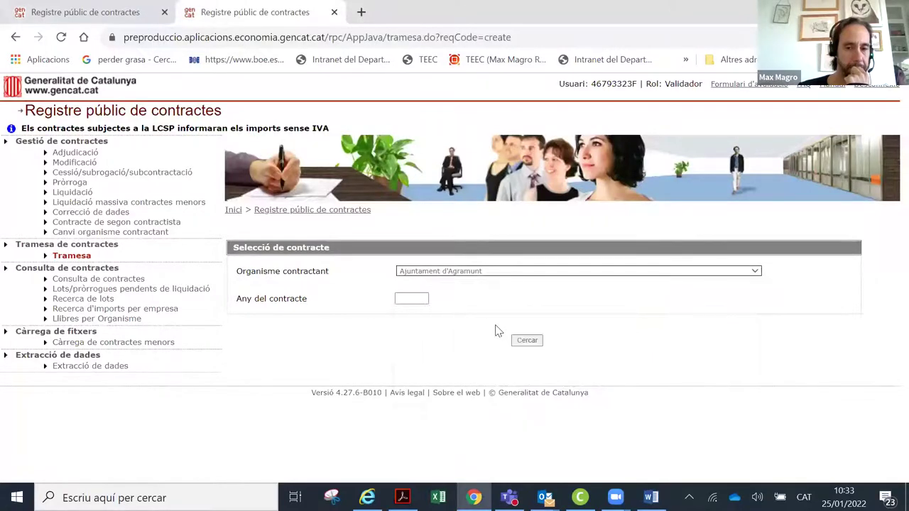
{"action": "left_click", "coordinate": [532, 343]}
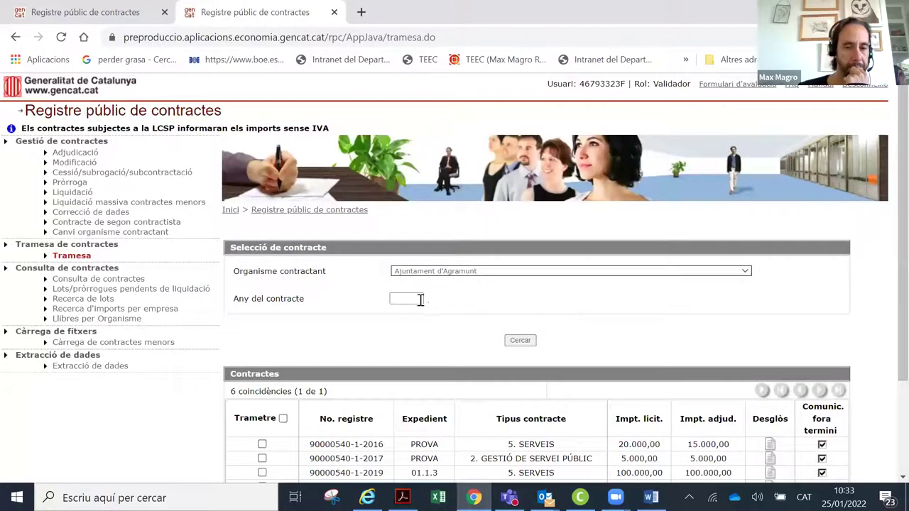
{"action": "left_click", "coordinate": [417, 300]}
{"action": "type", "text": "2021"}
{"action": "left_click", "coordinate": [527, 343]}
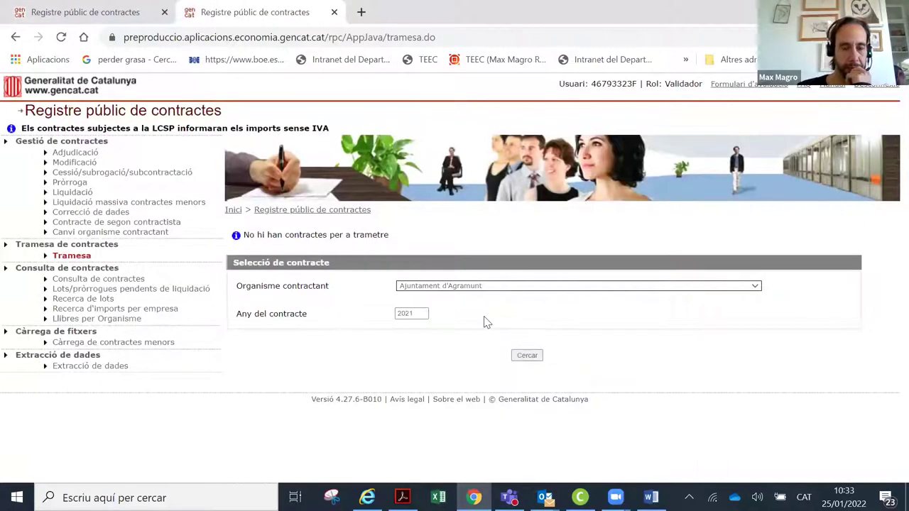
{"action": "double_click", "coordinate": [427, 314]}
{"action": "type", "text": "2022"}
{"action": "left_click", "coordinate": [538, 361]}
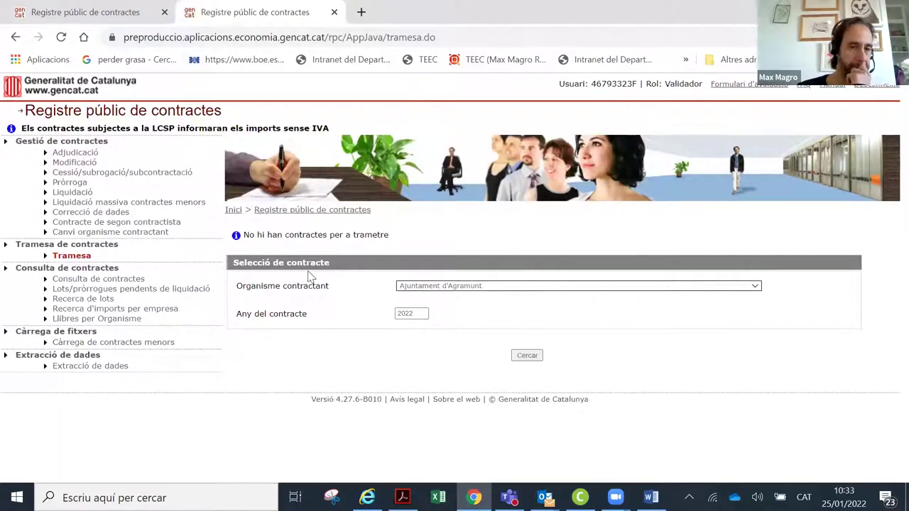
{"action": "left_click", "coordinate": [112, 212]}
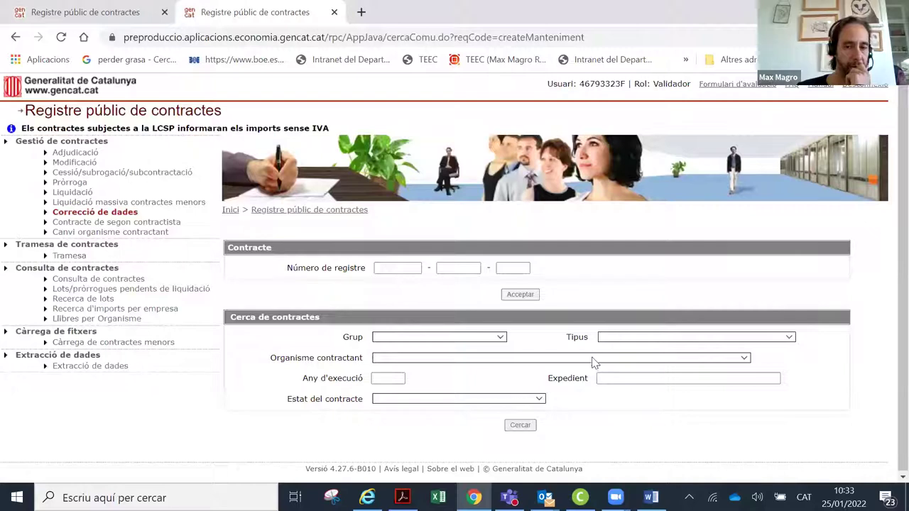
{"action": "left_click", "coordinate": [595, 357]}
{"action": "left_click", "coordinate": [538, 238]}
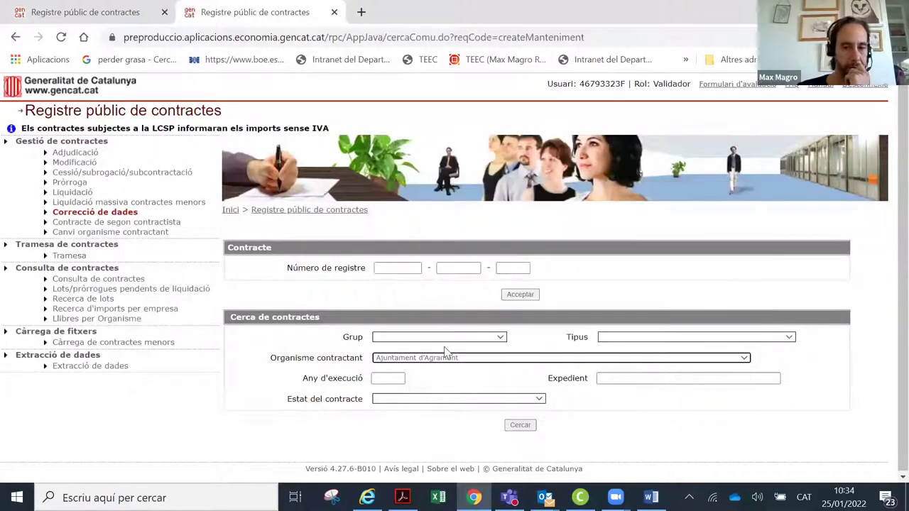
{"action": "left_click", "coordinate": [541, 402]}
{"action": "left_click", "coordinate": [526, 416]}
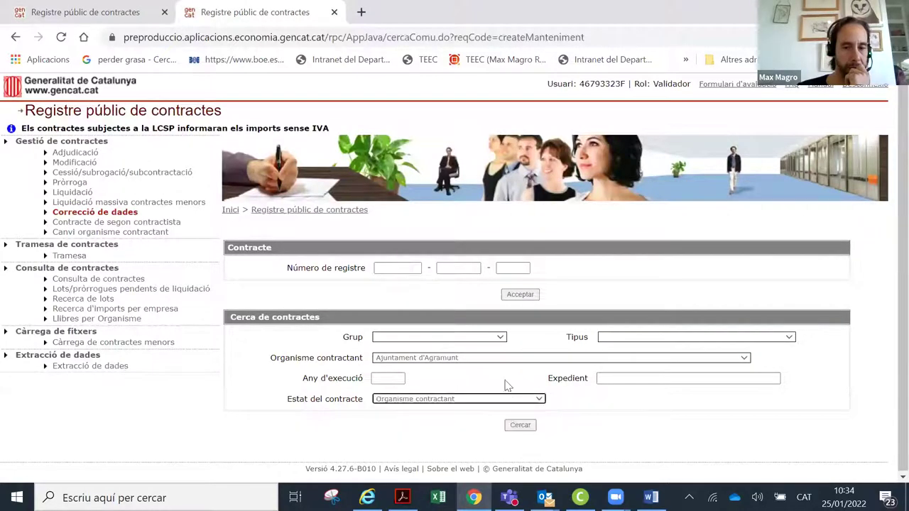
{"action": "left_click", "coordinate": [515, 423]}
{"action": "scroll", "coordinate": [489, 361], "scroll_direction": "down", "scroll_amount": 2}
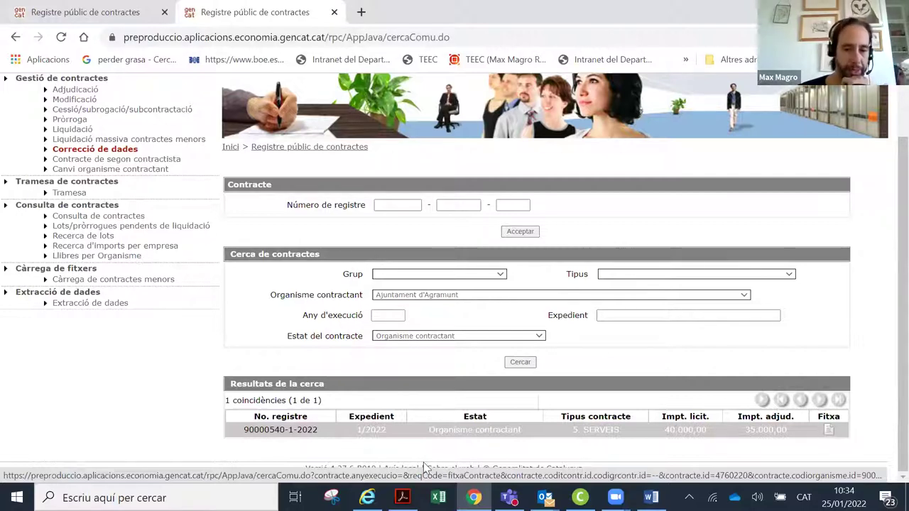
{"action": "left_click", "coordinate": [304, 431]}
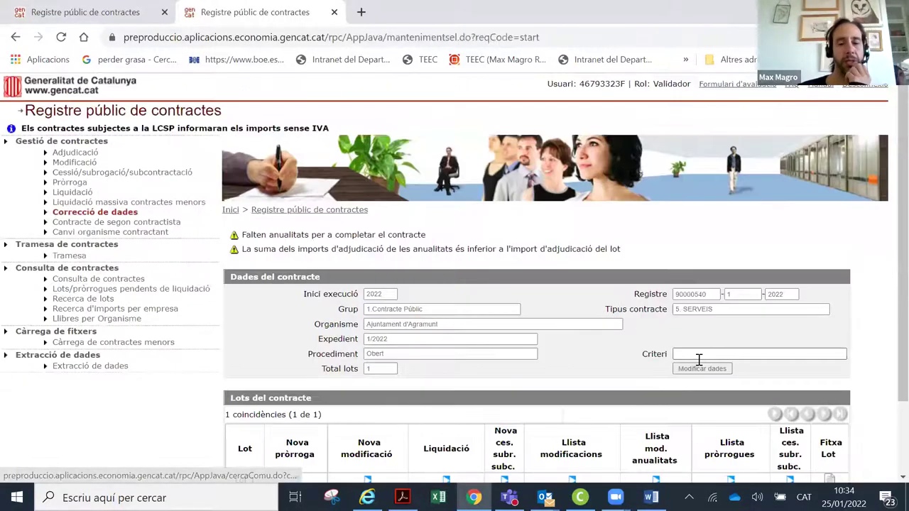
{"action": "scroll", "coordinate": [774, 348], "scroll_direction": "down", "scroll_amount": 1}
{"action": "scroll", "coordinate": [774, 348], "scroll_direction": "down", "scroll_amount": 1}
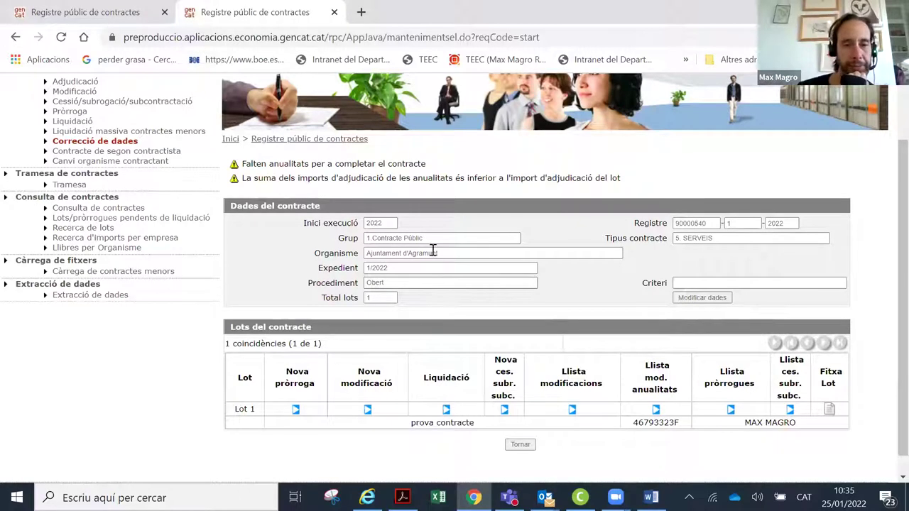
Step: Select both warnings about missing annuities below the lot's award amount
{"action": "left_click_drag", "start_coordinate": [239, 162], "coordinate": [648, 180]}
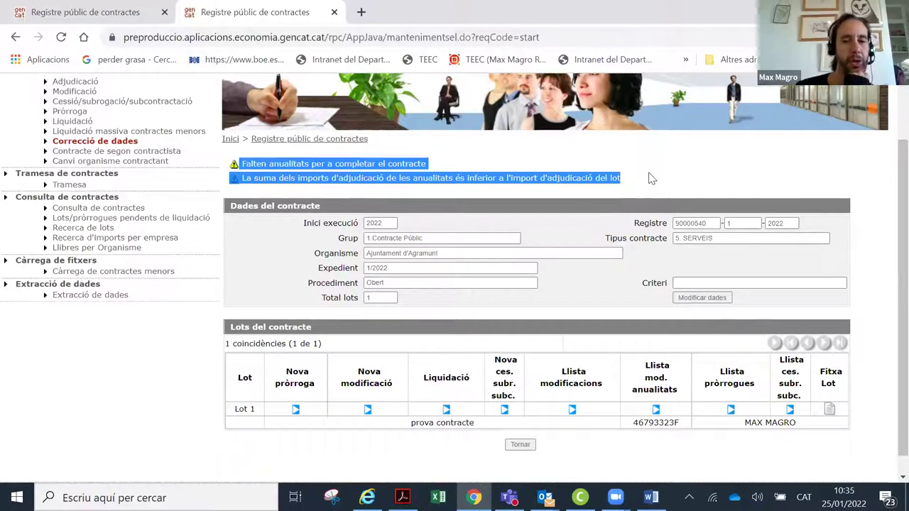
{"action": "left_click", "coordinate": [652, 178]}
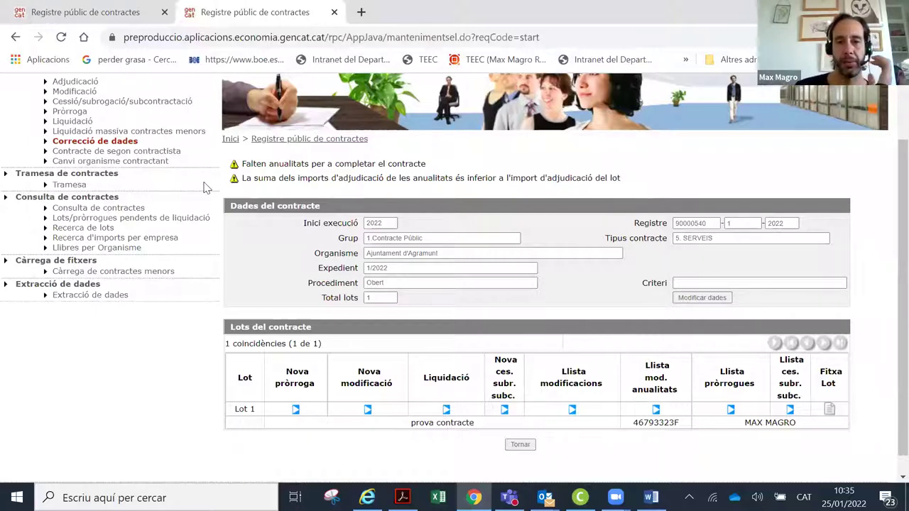
{"action": "left_click_drag", "start_coordinate": [225, 168], "coordinate": [628, 186]}
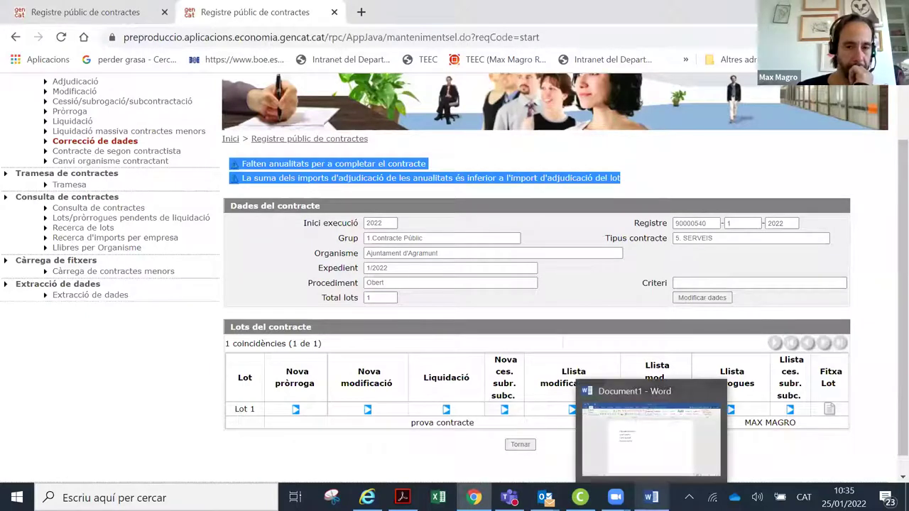
Step: In Word, delete the existing lines and type 1-anualitats as the first issue
{"action": "left_click", "coordinate": [651, 497]}
{"action": "key", "text": "Delete"}
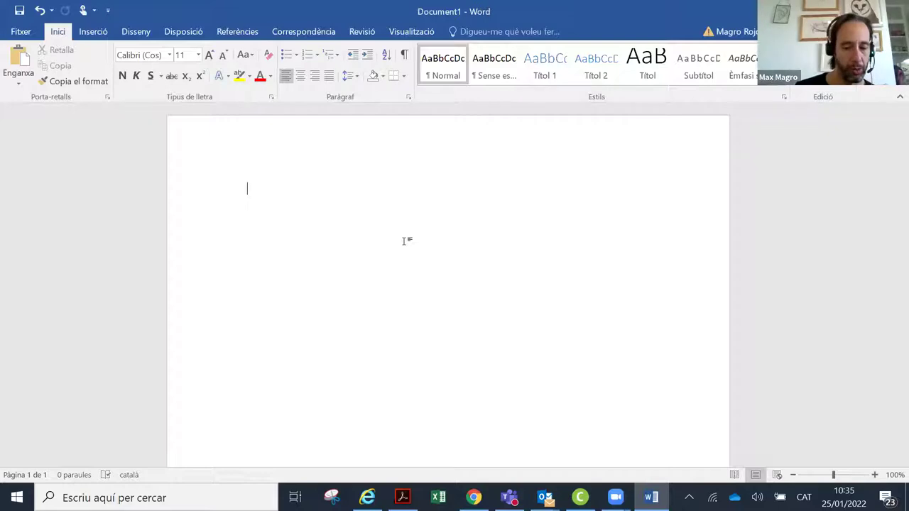
{"action": "type", "text": "-anualitats"}
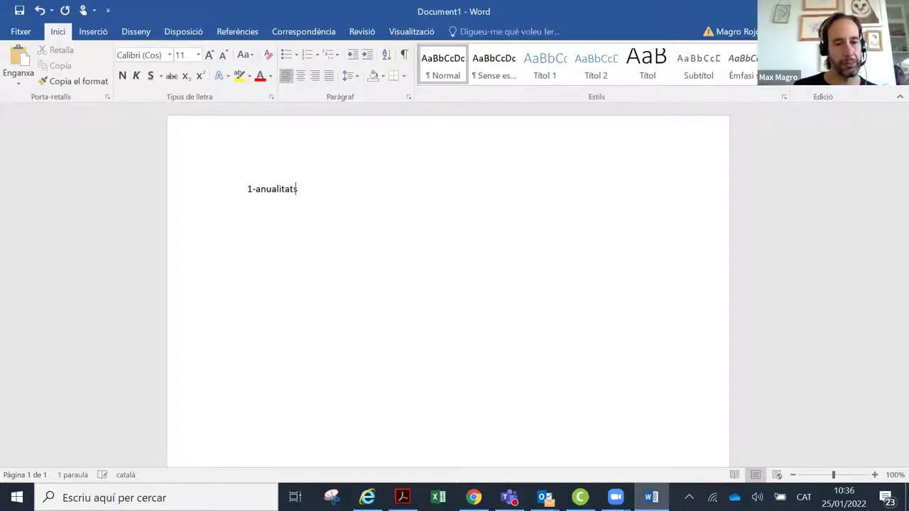
{"action": "type", "text": "-"}
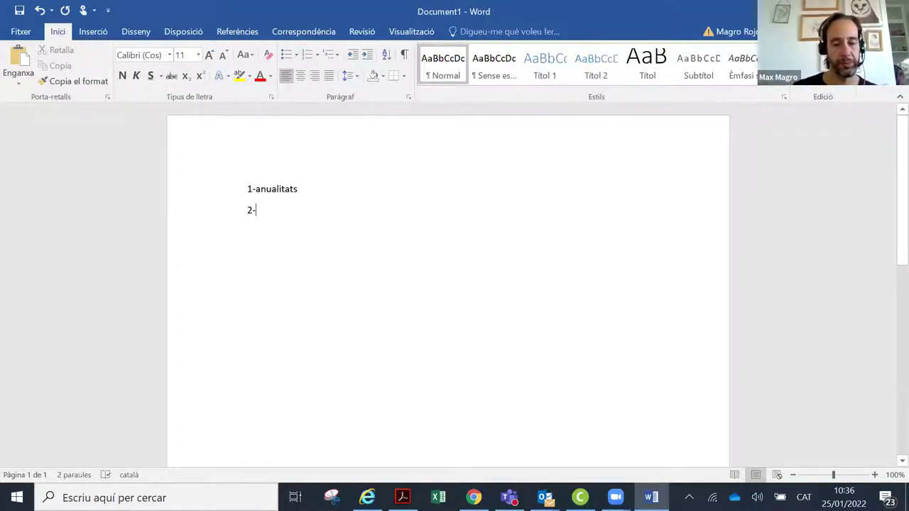
Step: Finish the second item as '2-falten lots' and begin a third line with '3'
{"action": "type", "text": "falten lots"}
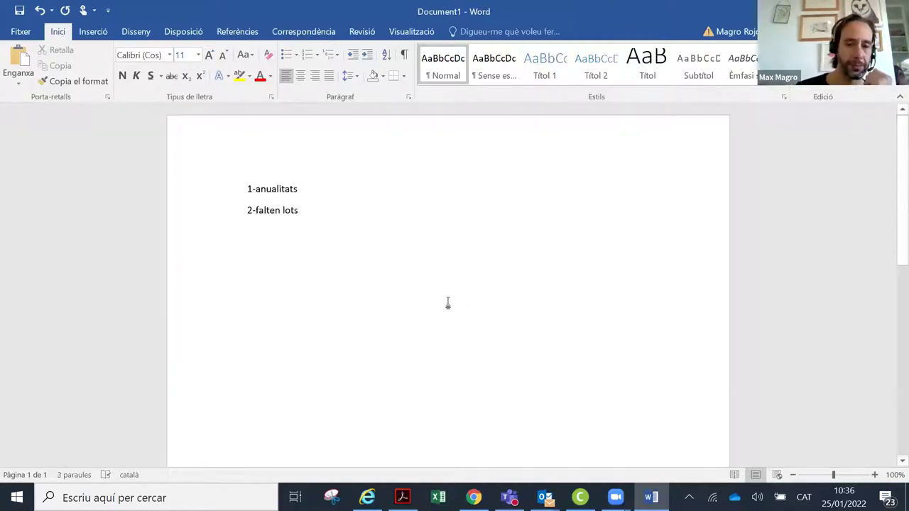
{"action": "key", "text": "Return"}
{"action": "type", "text": "3-"}
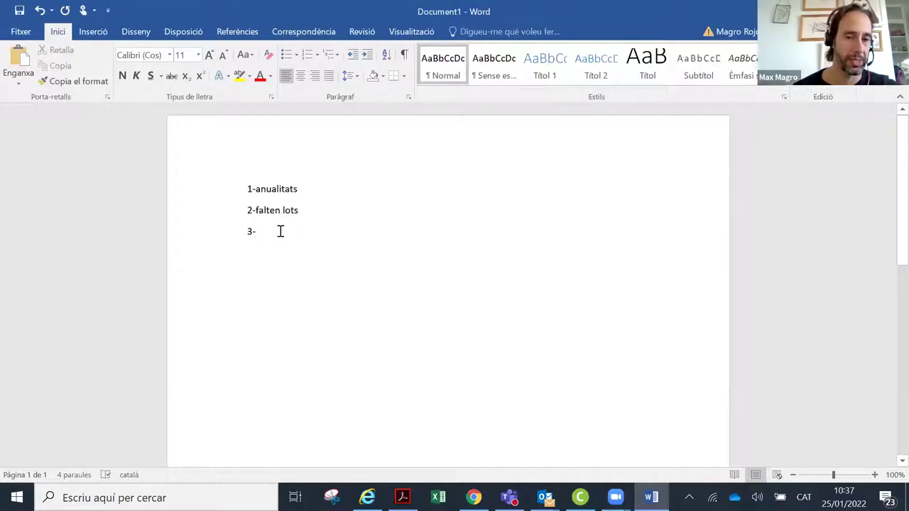
Step: Continue the third line so it reads '3-fa'
{"action": "type", "text": "fa"}
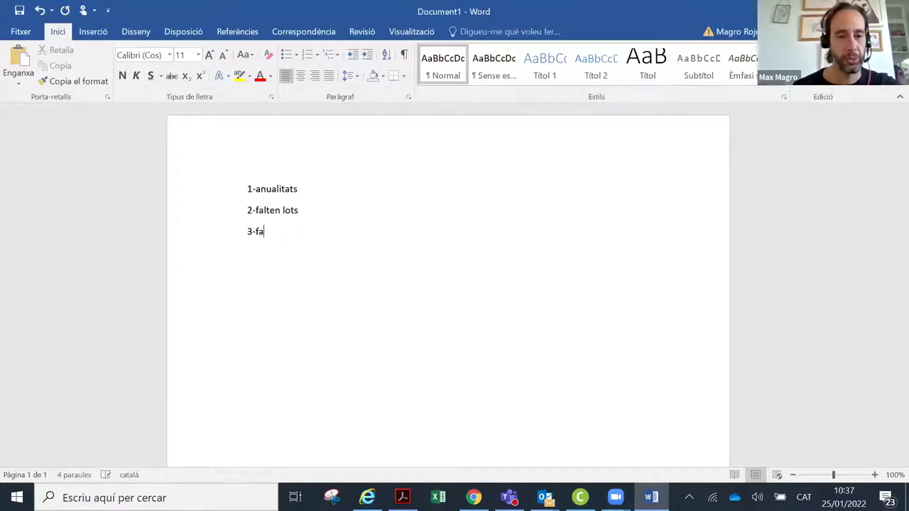
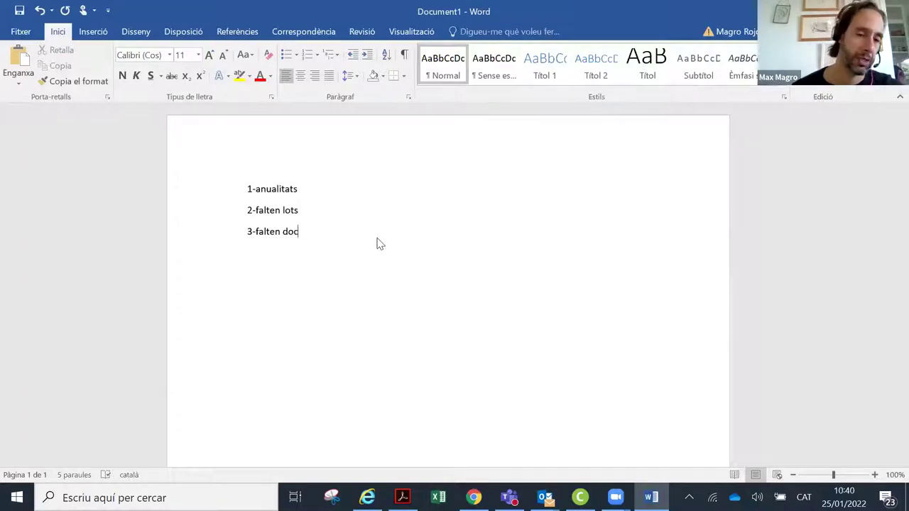
Step: Add a fourth line '4-falten ofertes' below '3-falten doc' in the Word notes
{"action": "key", "text": "Return"}
{"action": "type", "text": "4-"}
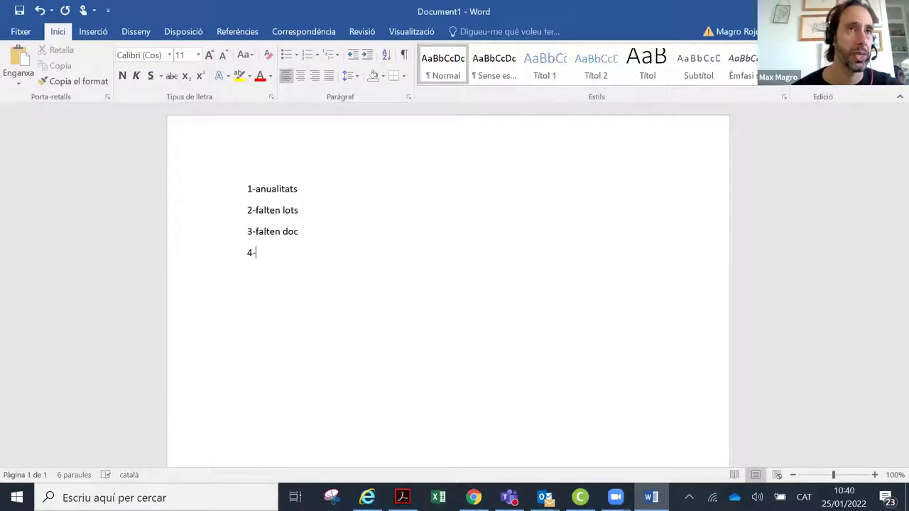
{"action": "type", "text": "faltin"}
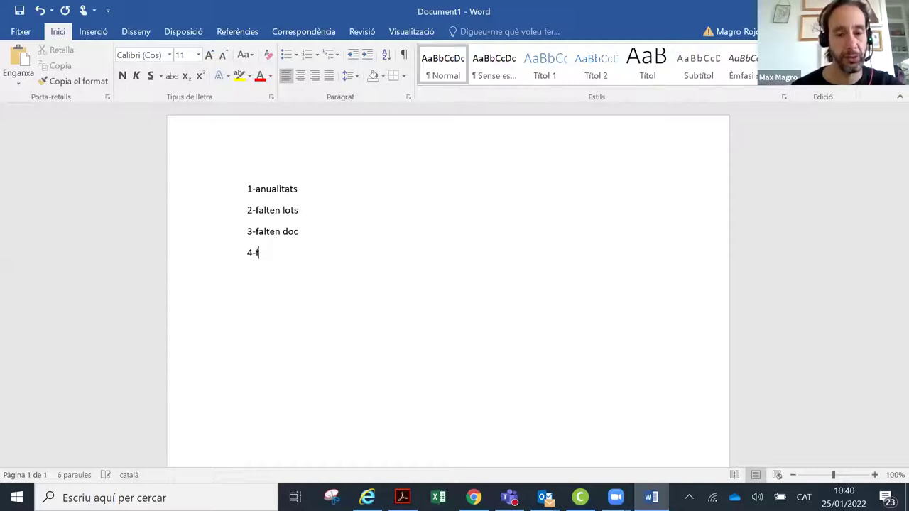
{"action": "key", "text": "BackSpace"}
{"action": "key", "text": "BackSpace"}
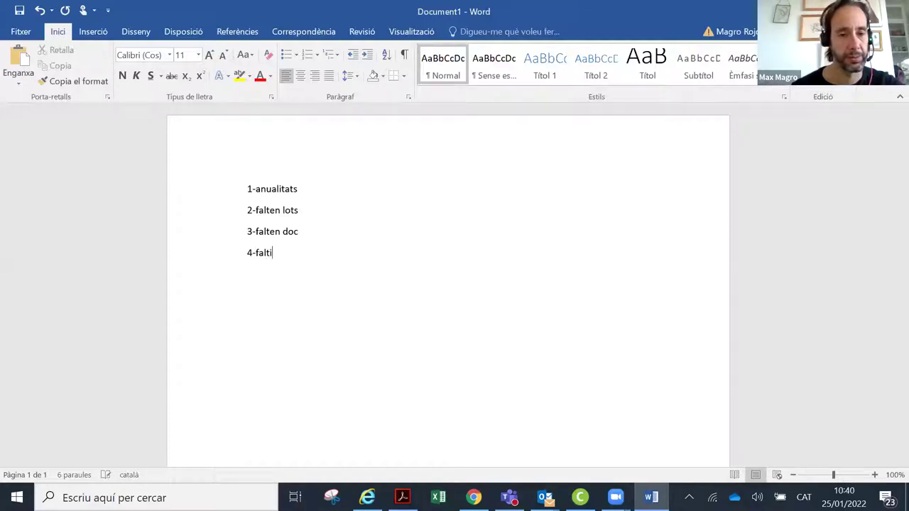
{"action": "type", "text": "en ofertes"}
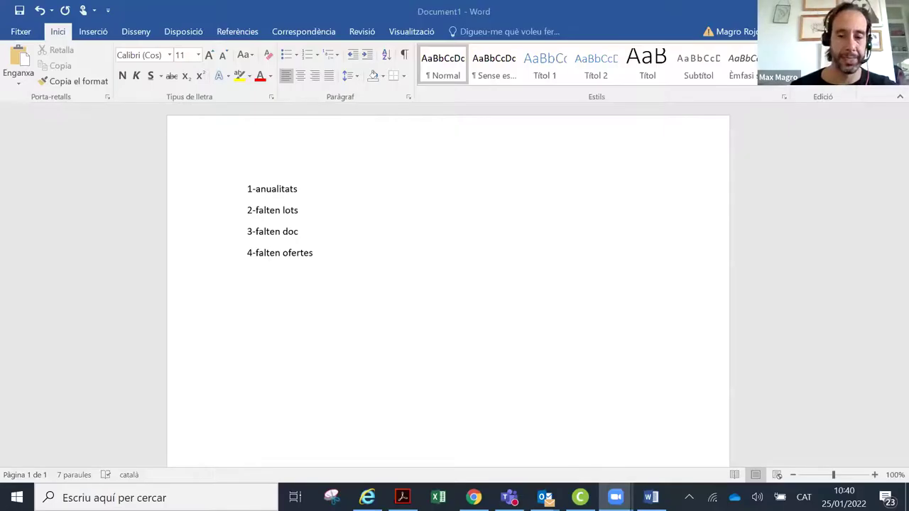
{"action": "left_click", "coordinate": [473, 497]}
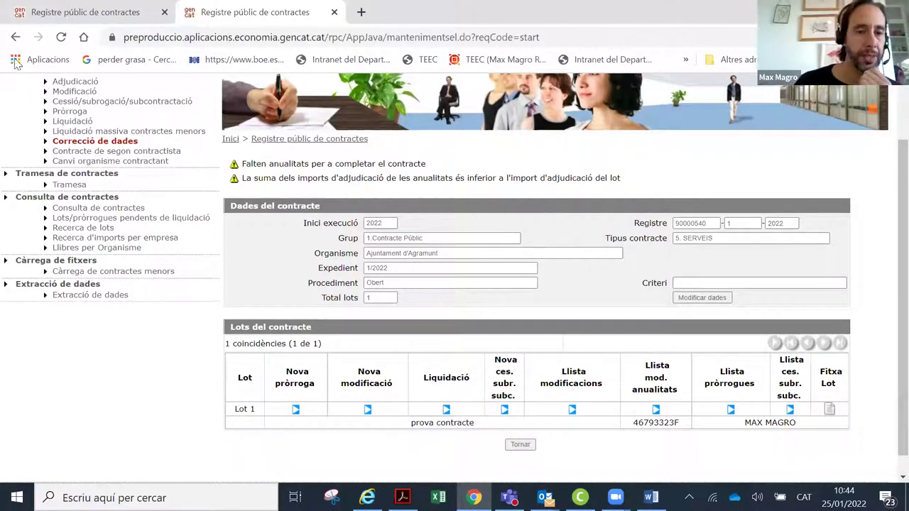
{"action": "left_click", "coordinate": [105, 142]}
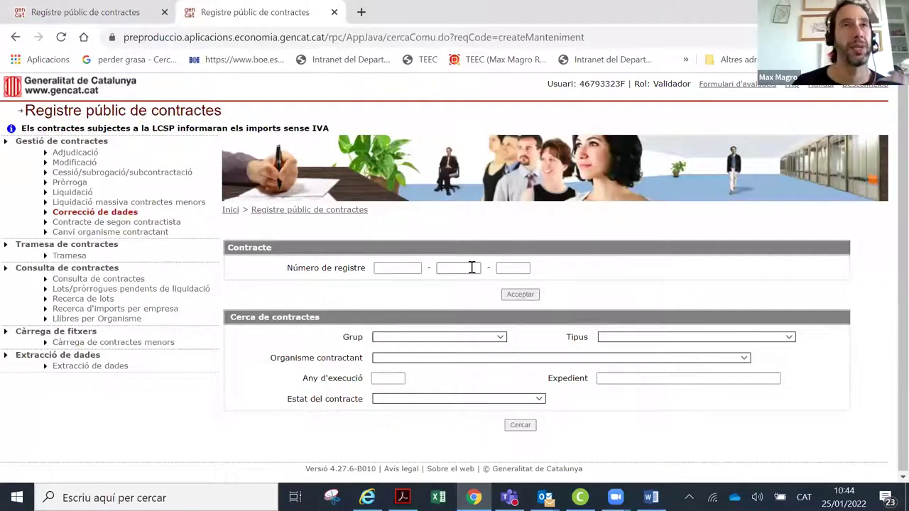
{"action": "left_click", "coordinate": [521, 268]}
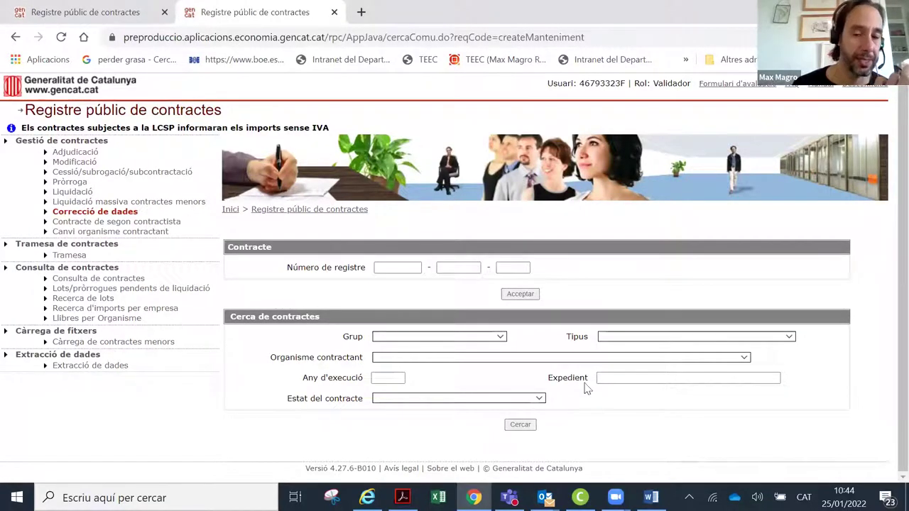
{"action": "left_click", "coordinate": [639, 377]}
{"action": "left_click", "coordinate": [507, 399]}
{"action": "left_click", "coordinate": [625, 358]}
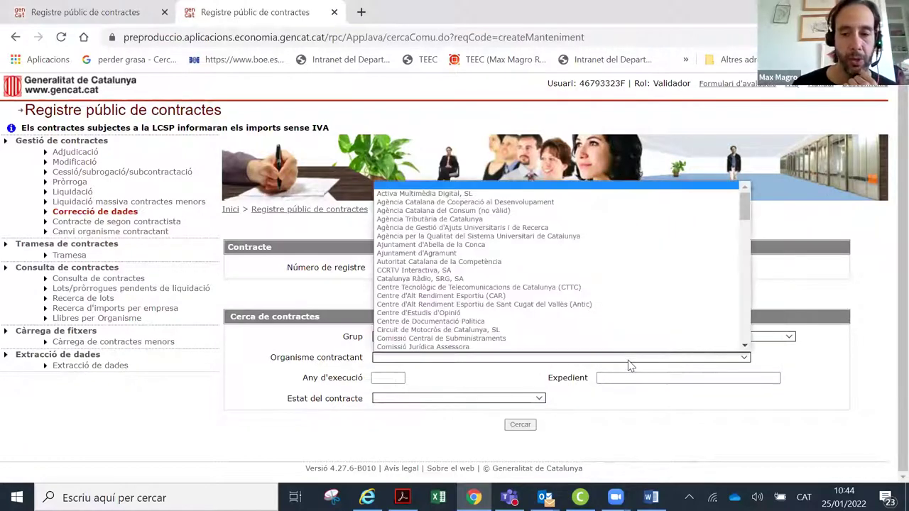
{"action": "scroll", "coordinate": [582, 323], "scroll_direction": "down", "scroll_amount": 1}
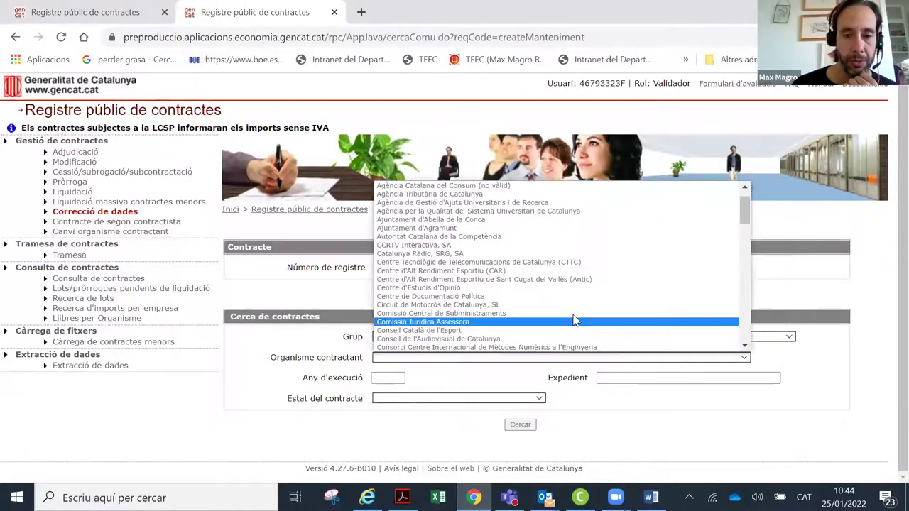
{"action": "left_click", "coordinate": [559, 228]}
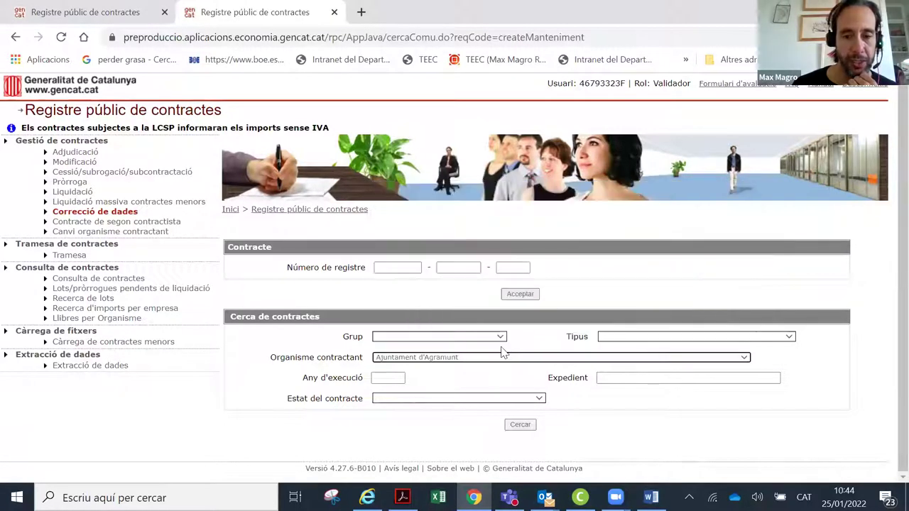
{"action": "left_click", "coordinate": [542, 399]}
{"action": "left_click", "coordinate": [526, 417]}
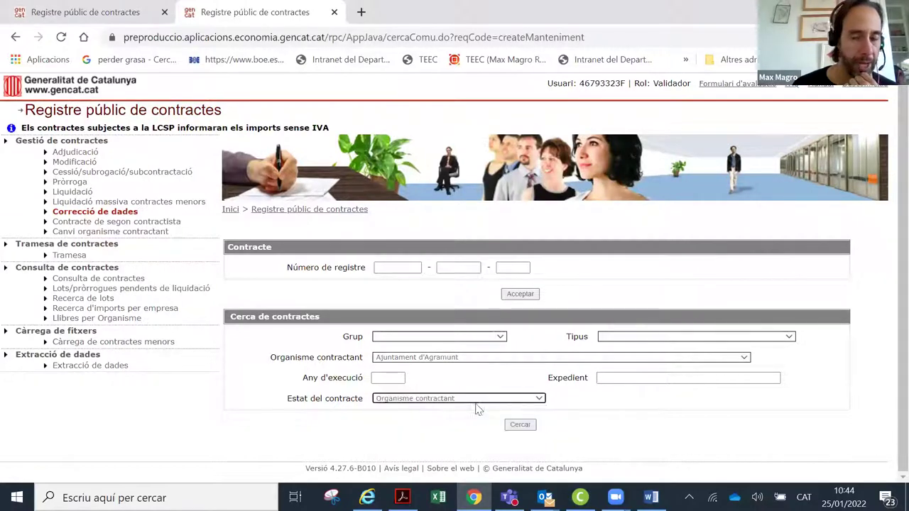
{"action": "left_click", "coordinate": [521, 425]}
{"action": "scroll", "coordinate": [487, 386], "scroll_direction": "down", "scroll_amount": 1}
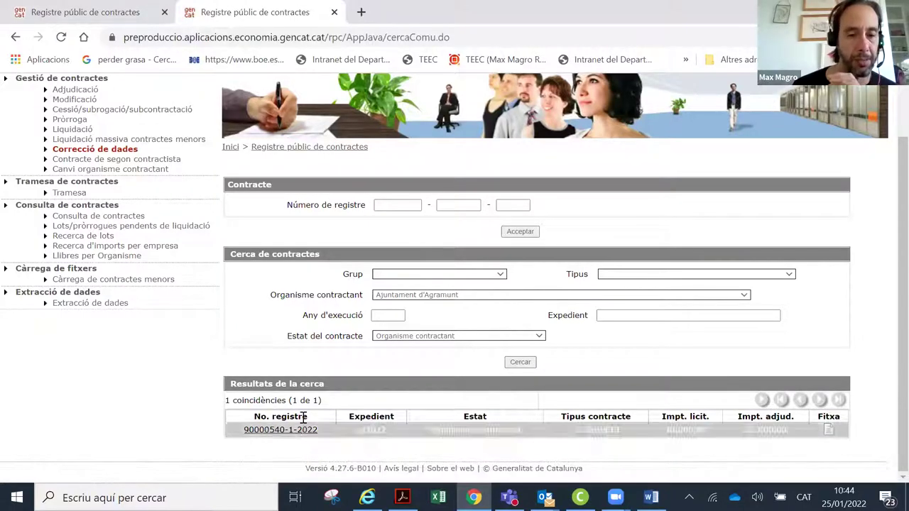
{"action": "left_click", "coordinate": [281, 435]}
{"action": "scroll", "coordinate": [695, 324], "scroll_direction": "down", "scroll_amount": 2}
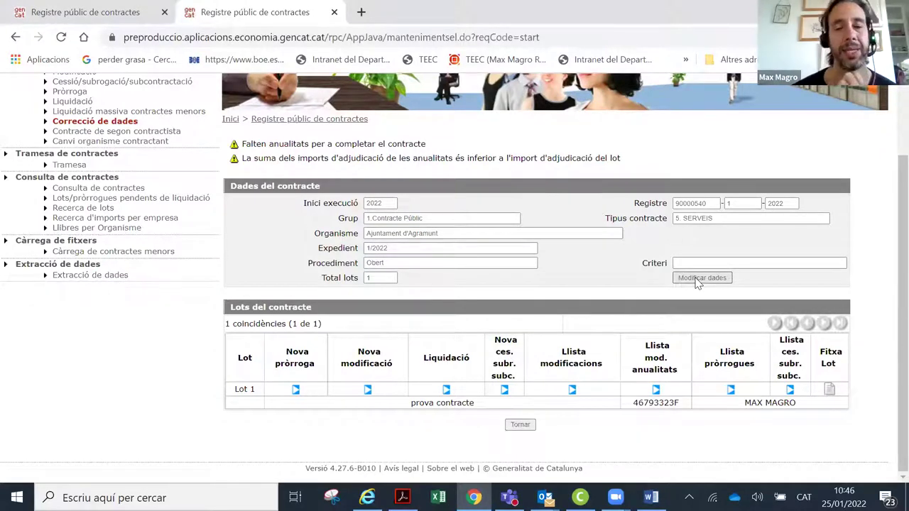
{"action": "left_click", "coordinate": [700, 278]}
{"action": "scroll", "coordinate": [698, 283], "scroll_direction": "down", "scroll_amount": 5}
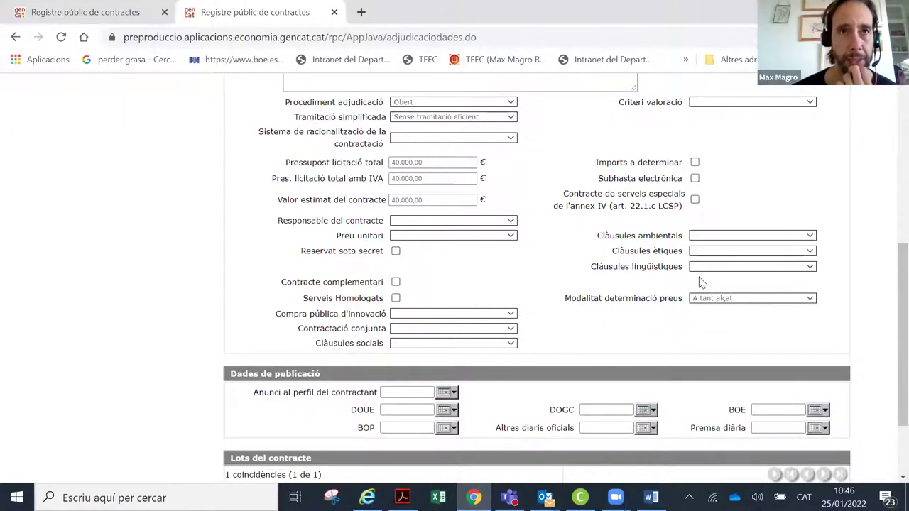
{"action": "scroll", "coordinate": [667, 282], "scroll_direction": "up", "scroll_amount": 1}
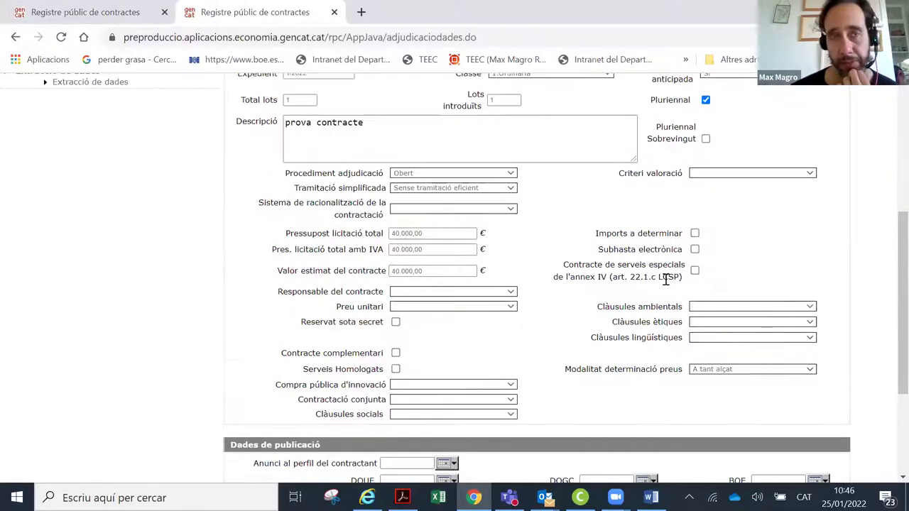
{"action": "scroll", "coordinate": [665, 280], "scroll_direction": "up", "scroll_amount": 2}
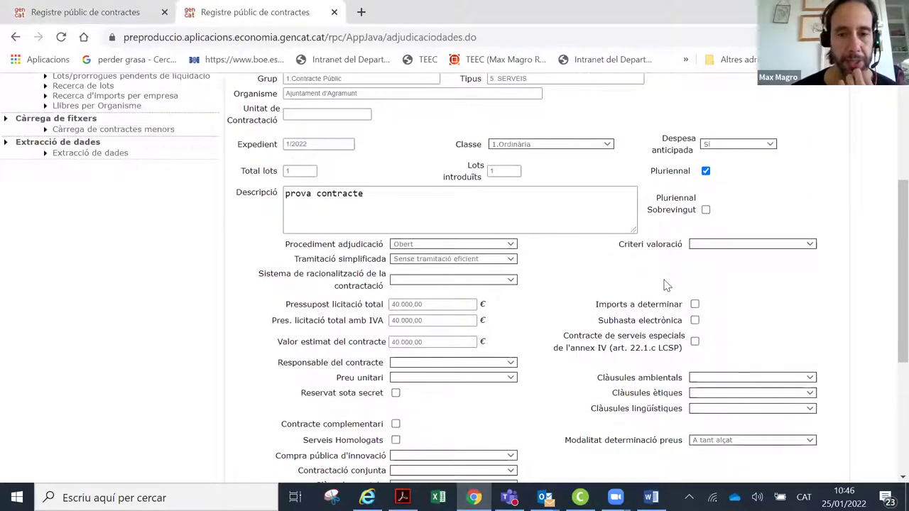
{"action": "scroll", "coordinate": [665, 281], "scroll_direction": "up", "scroll_amount": 1}
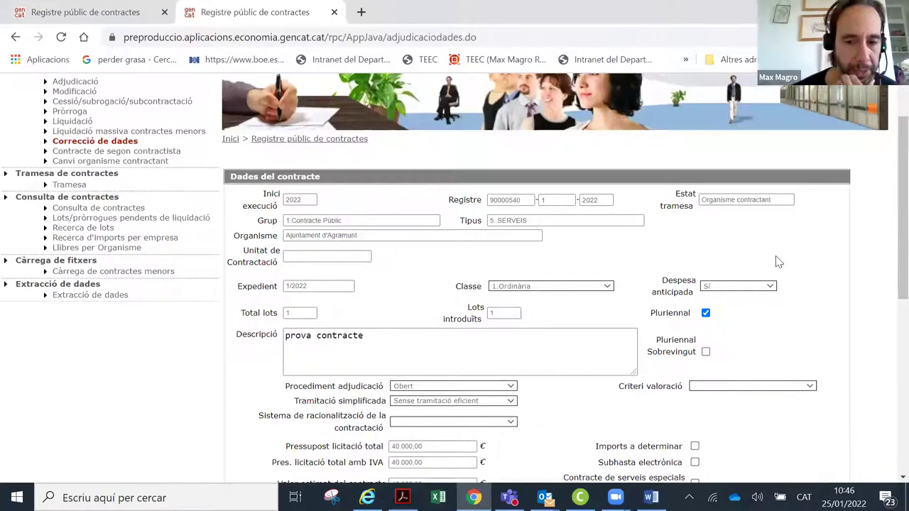
{"action": "scroll", "coordinate": [703, 260], "scroll_direction": "down", "scroll_amount": 2}
{"action": "scroll", "coordinate": [676, 270], "scroll_direction": "down", "scroll_amount": 3}
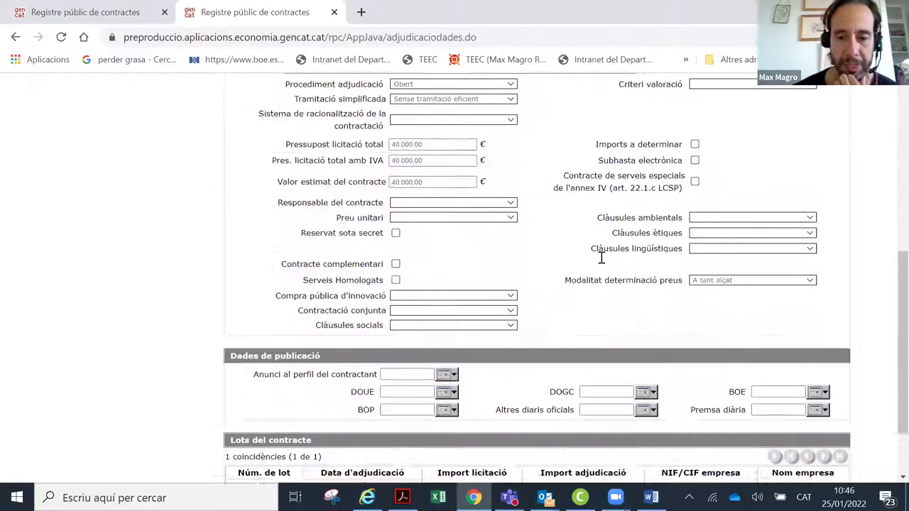
{"action": "scroll", "coordinate": [665, 274], "scroll_direction": "up", "scroll_amount": 4}
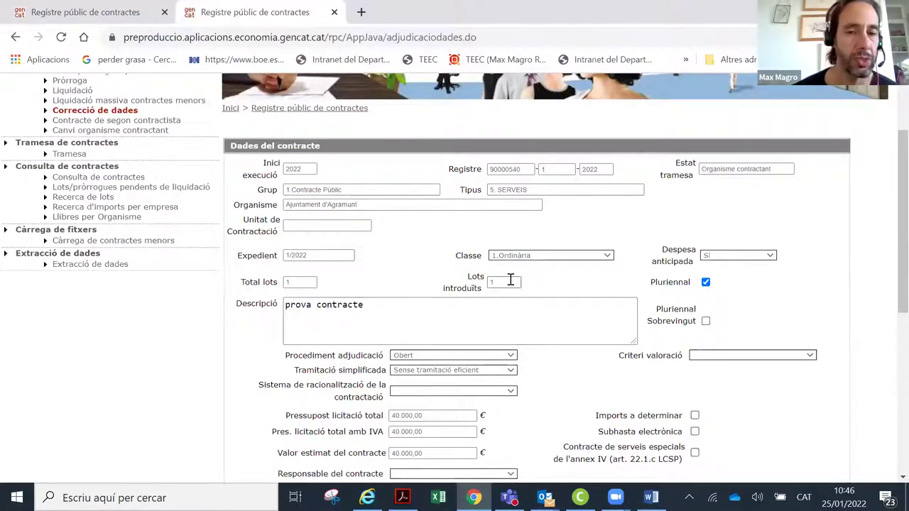
{"action": "scroll", "coordinate": [362, 262], "scroll_direction": "down", "scroll_amount": 1}
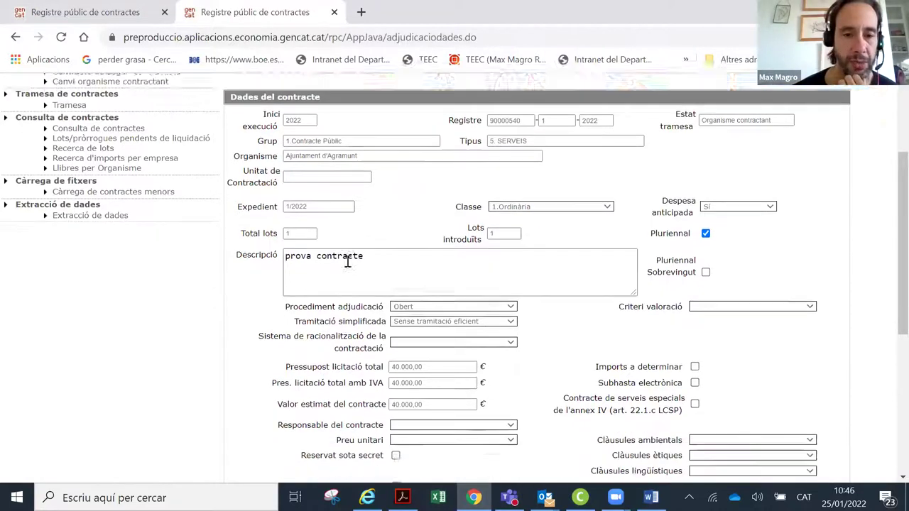
Step: Append XXX to the description and try the Licitació amb negociació and Negociat sense publicitat procedures
{"action": "left_click", "coordinate": [389, 237]}
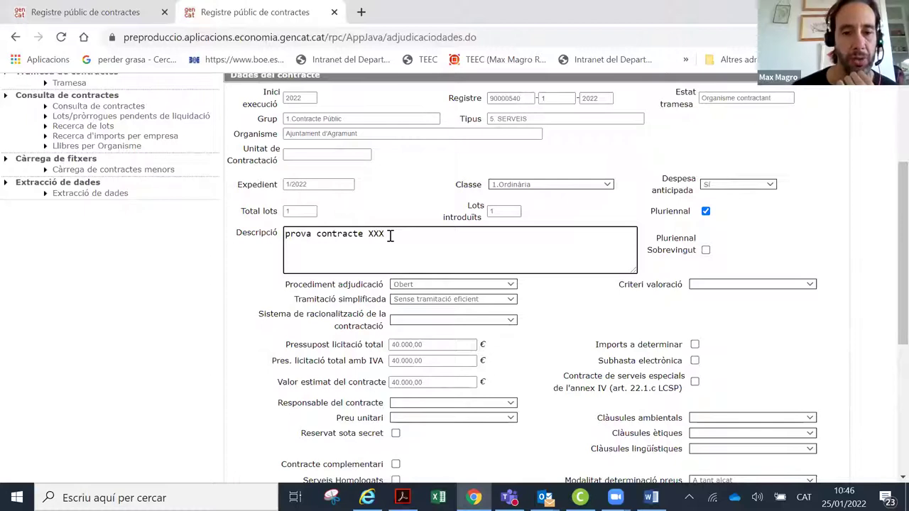
{"action": "scroll", "coordinate": [473, 257], "scroll_direction": "down", "scroll_amount": 1}
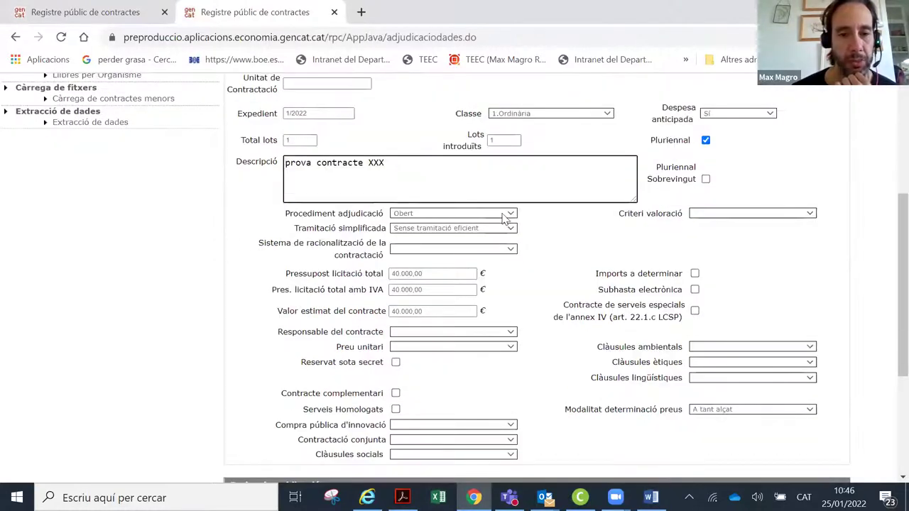
{"action": "left_click", "coordinate": [502, 213]}
{"action": "left_click", "coordinate": [490, 299]}
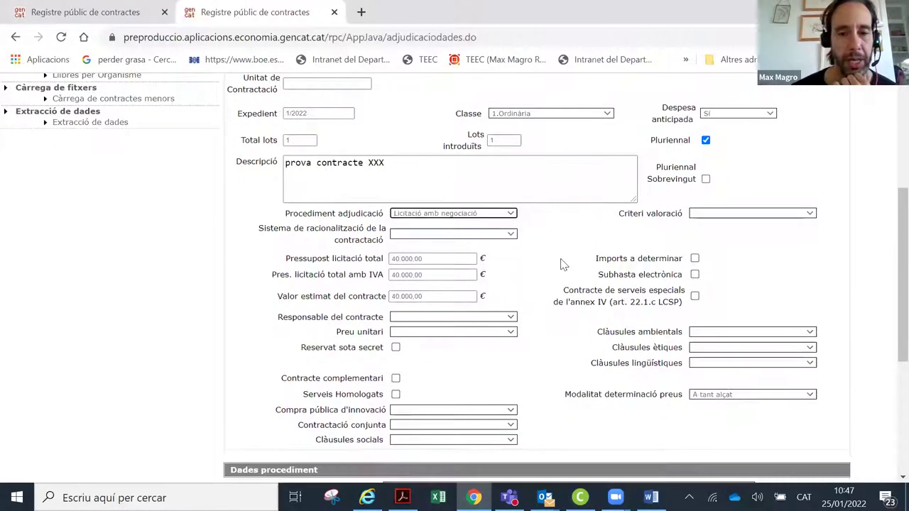
{"action": "left_click", "coordinate": [514, 215]}
{"action": "left_click", "coordinate": [471, 317]}
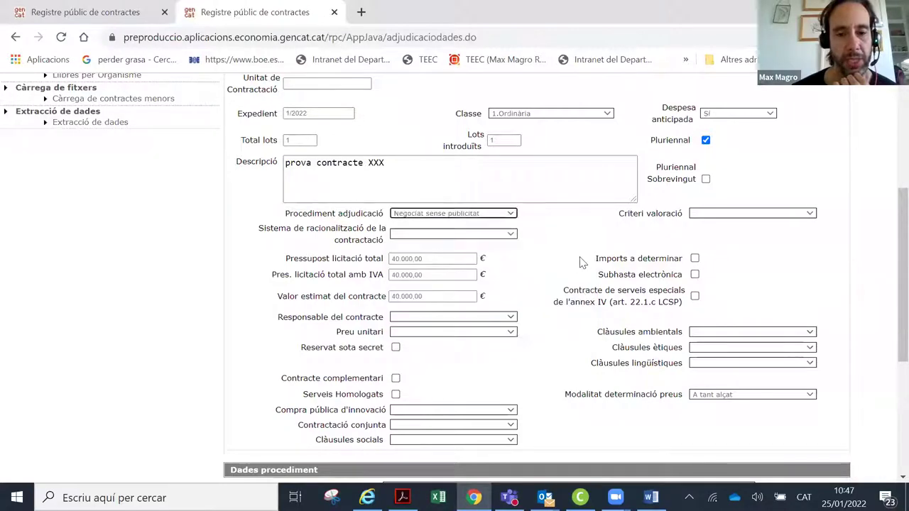
Step: Set the award procedure back to Obert and keep Sense tramitació eficient
{"action": "left_click", "coordinate": [509, 214]}
{"action": "left_click", "coordinate": [459, 318]}
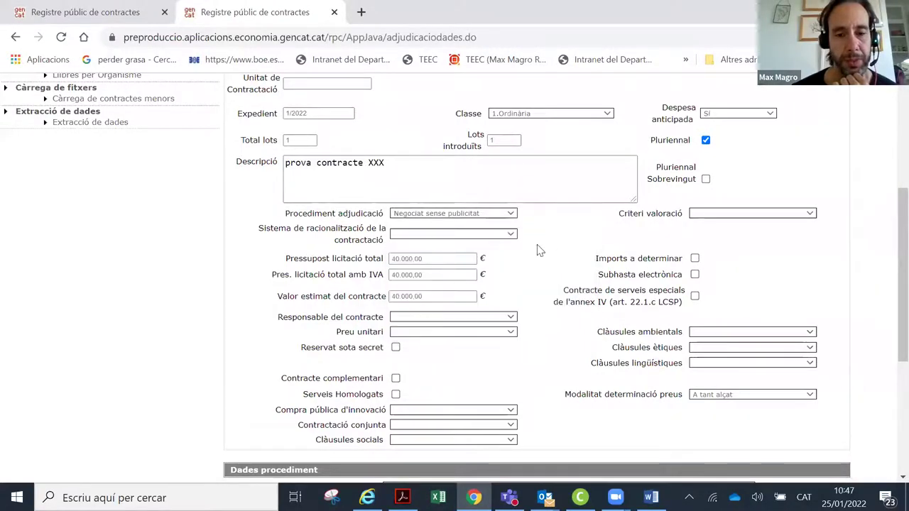
{"action": "left_click", "coordinate": [504, 213]}
{"action": "left_click", "coordinate": [470, 323]}
{"action": "left_click", "coordinate": [508, 228]}
{"action": "left_click", "coordinate": [515, 271]}
Step: Go to the Lots del contracte table and bring up lot 1 for editing
{"action": "scroll", "coordinate": [692, 195], "scroll_direction": "down", "scroll_amount": 2}
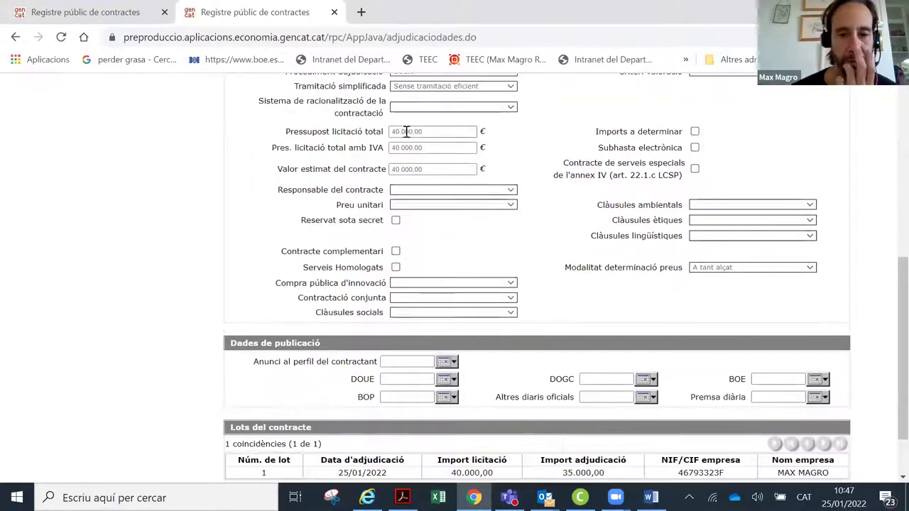
{"action": "scroll", "coordinate": [497, 158], "scroll_direction": "down", "scroll_amount": 1}
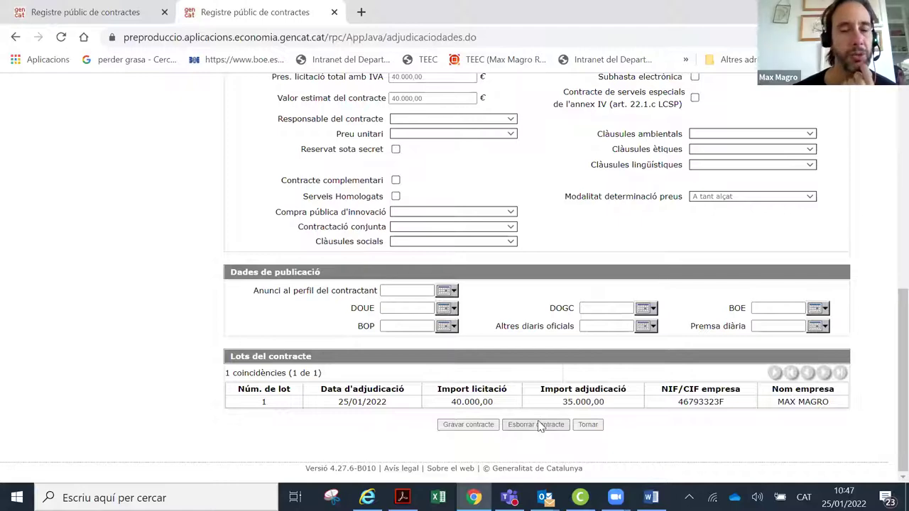
{"action": "scroll", "coordinate": [613, 320], "scroll_direction": "up", "scroll_amount": 5}
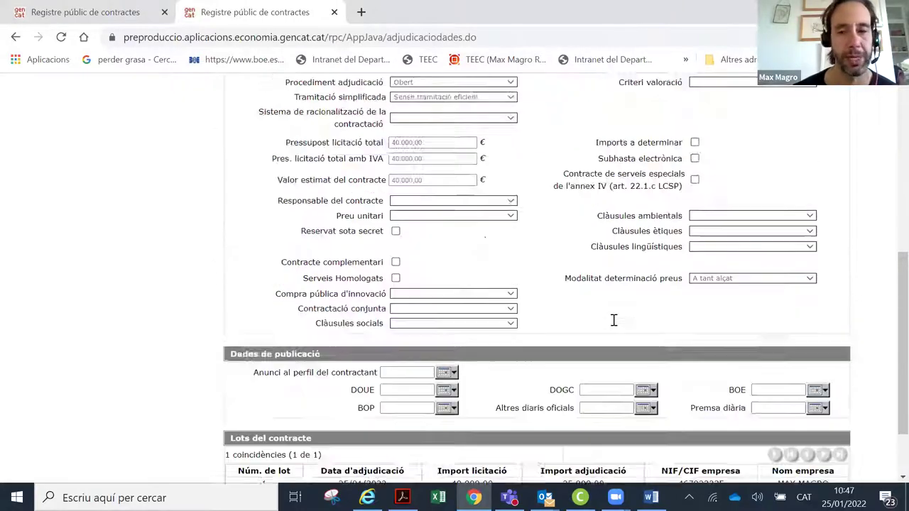
{"action": "scroll", "coordinate": [612, 321], "scroll_direction": "down", "scroll_amount": 4}
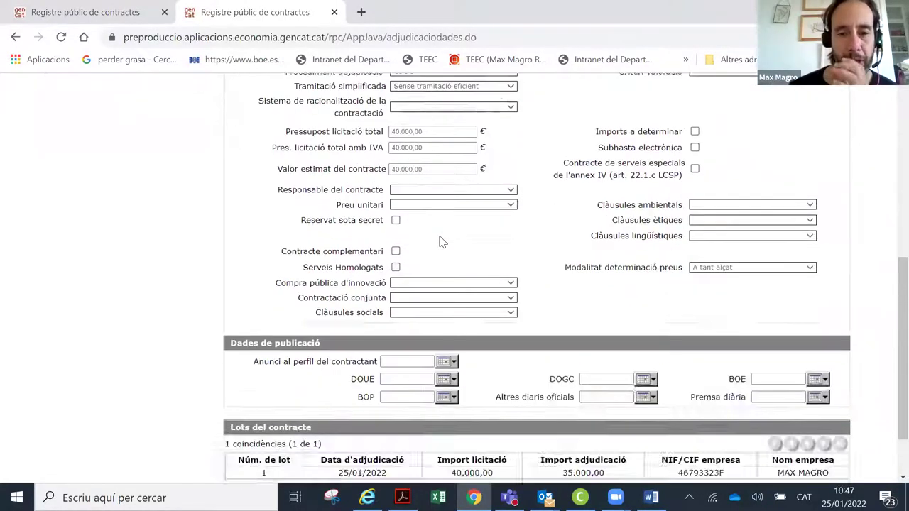
{"action": "scroll", "coordinate": [442, 245], "scroll_direction": "up", "scroll_amount": 5}
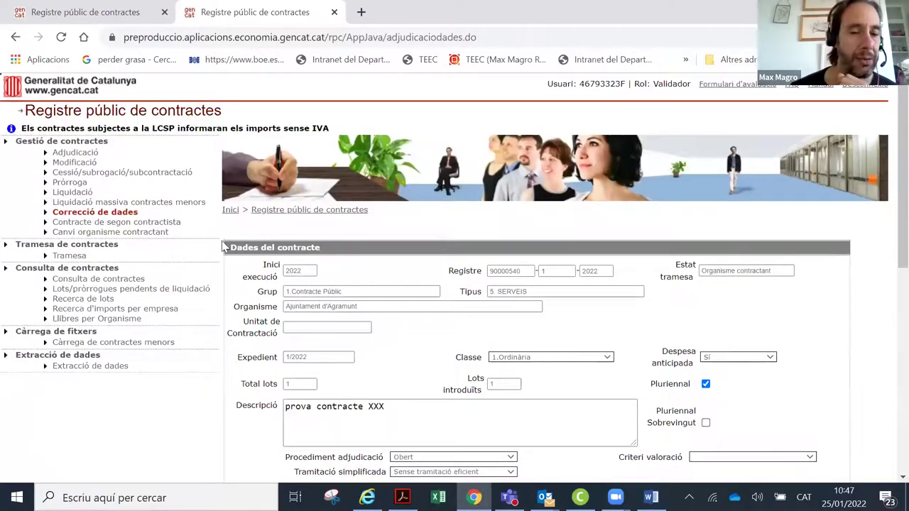
{"action": "scroll", "coordinate": [234, 245], "scroll_direction": "down", "scroll_amount": 2}
{"action": "scroll", "coordinate": [284, 243], "scroll_direction": "down", "scroll_amount": 5}
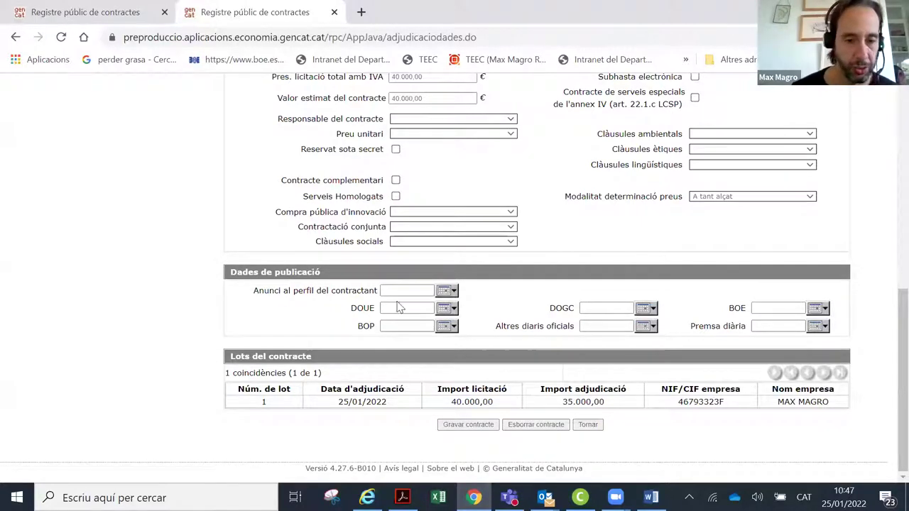
{"action": "left_click_drag", "start_coordinate": [233, 355], "coordinate": [284, 356]}
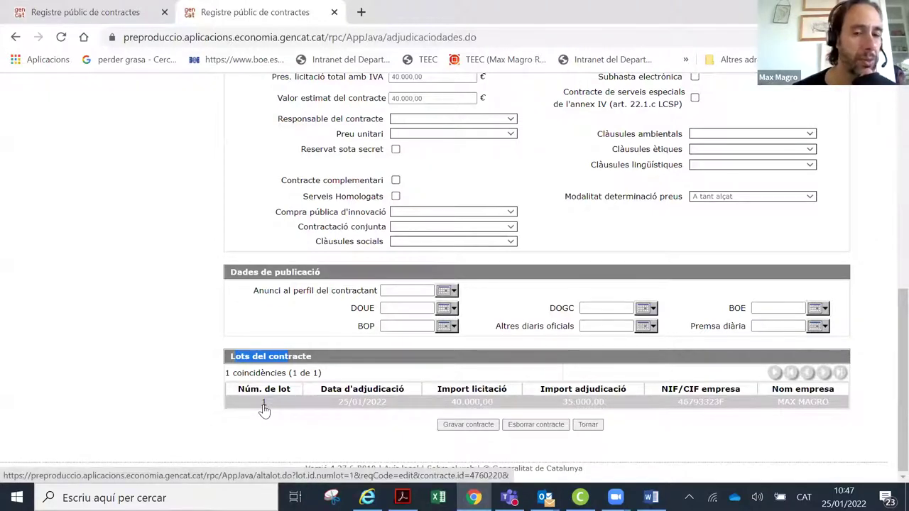
{"action": "left_click", "coordinate": [263, 404]}
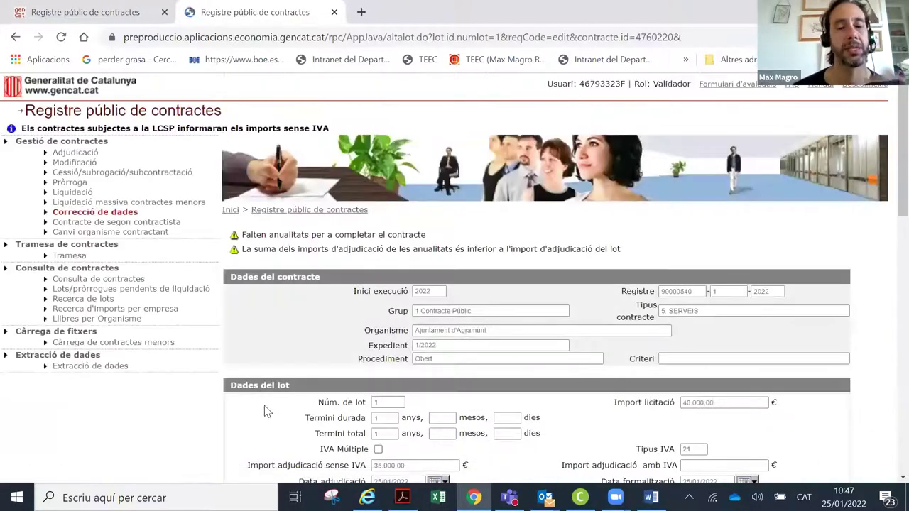
Step: Change lot 1's Import adjudicació sense IVA from 35.000,00 to 35.000
{"action": "left_click_drag", "start_coordinate": [252, 237], "coordinate": [592, 249]}
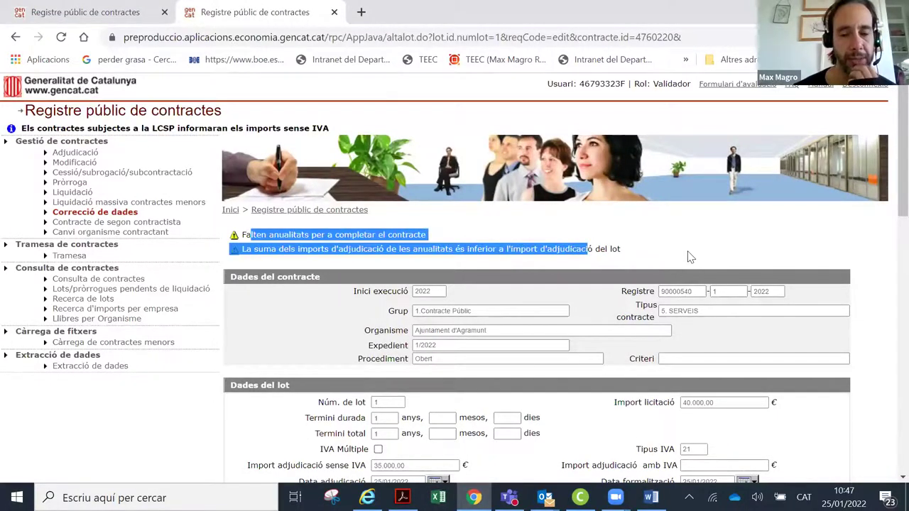
{"action": "scroll", "coordinate": [689, 260], "scroll_direction": "down", "scroll_amount": 2}
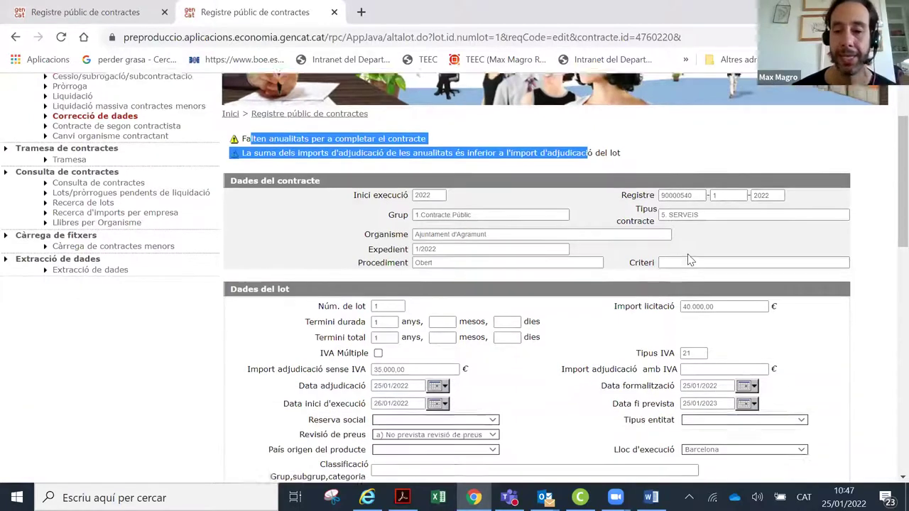
{"action": "scroll", "coordinate": [250, 241], "scroll_direction": "down", "scroll_amount": 1}
{"action": "scroll", "coordinate": [250, 242], "scroll_direction": "down", "scroll_amount": 1}
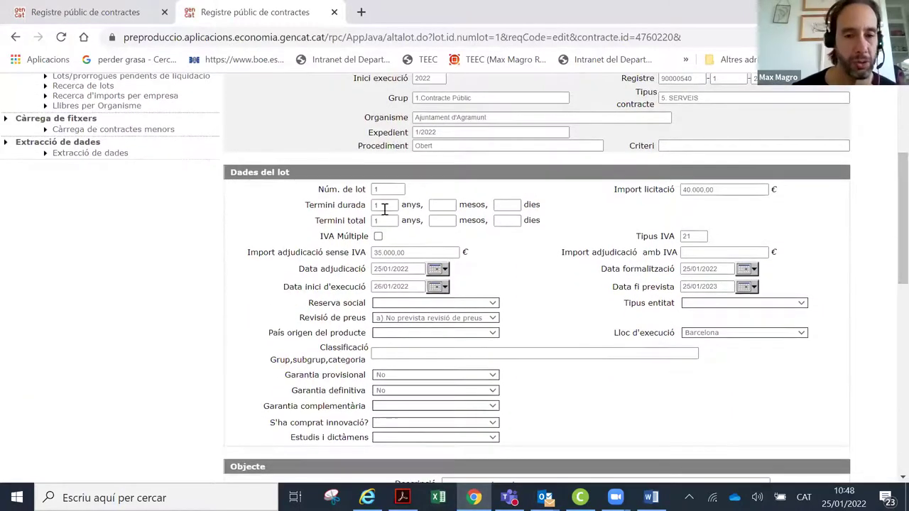
{"action": "double_click", "coordinate": [389, 252]}
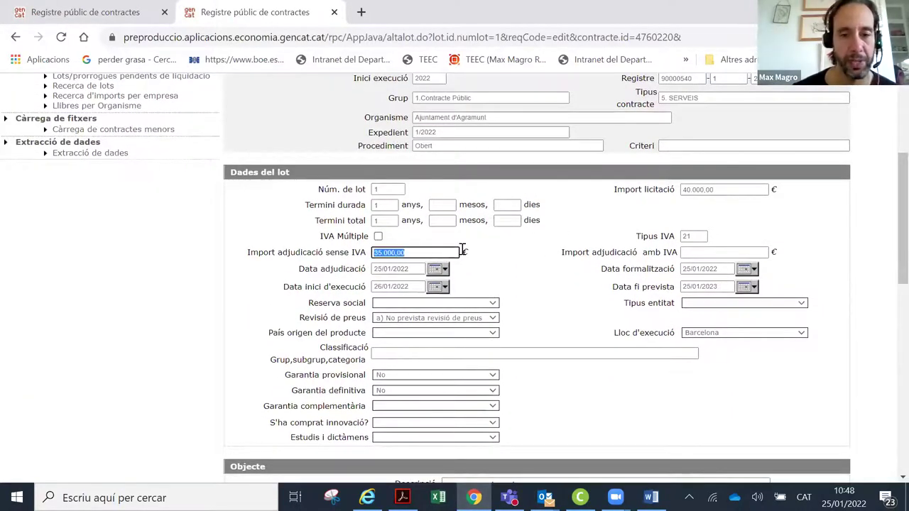
{"action": "left_click", "coordinate": [436, 254]}
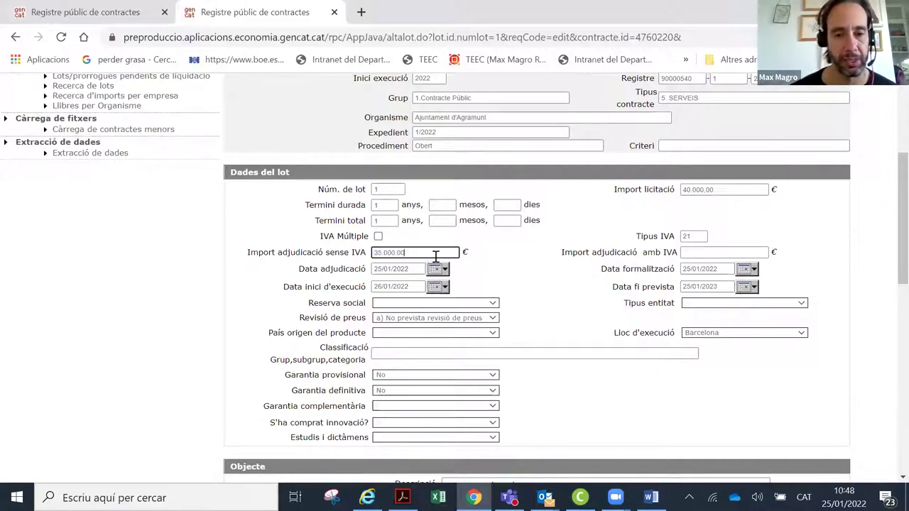
{"action": "key", "text": "BackSpace"}
{"action": "key", "text": "BackSpace"}
{"action": "key", "text": "BackSpace"}
{"action": "key", "text": "BackSpace"}
{"action": "type", "text": "000"}
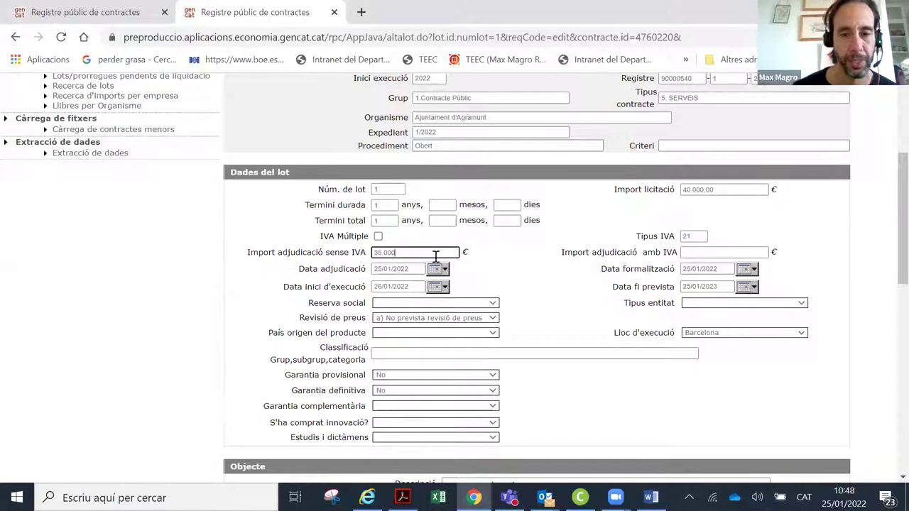
{"action": "scroll", "coordinate": [511, 245], "scroll_direction": "down", "scroll_amount": 8}
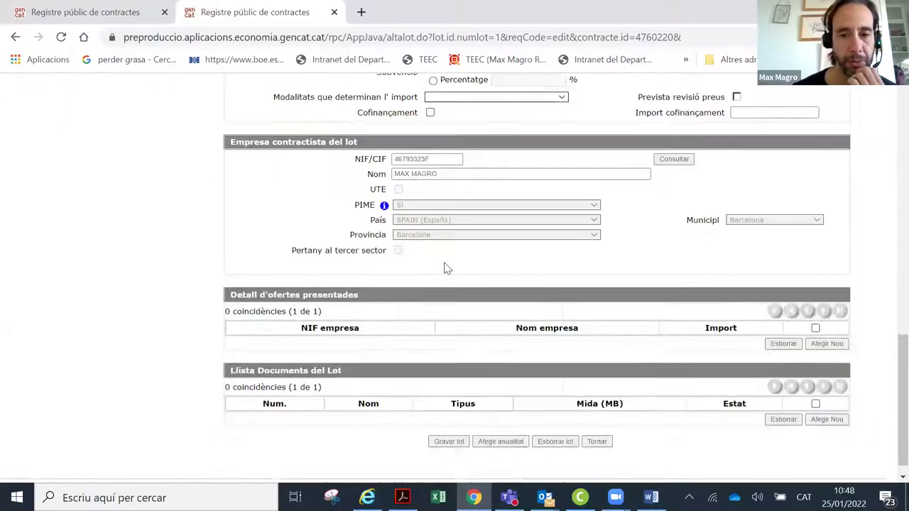
{"action": "left_click", "coordinate": [453, 159]}
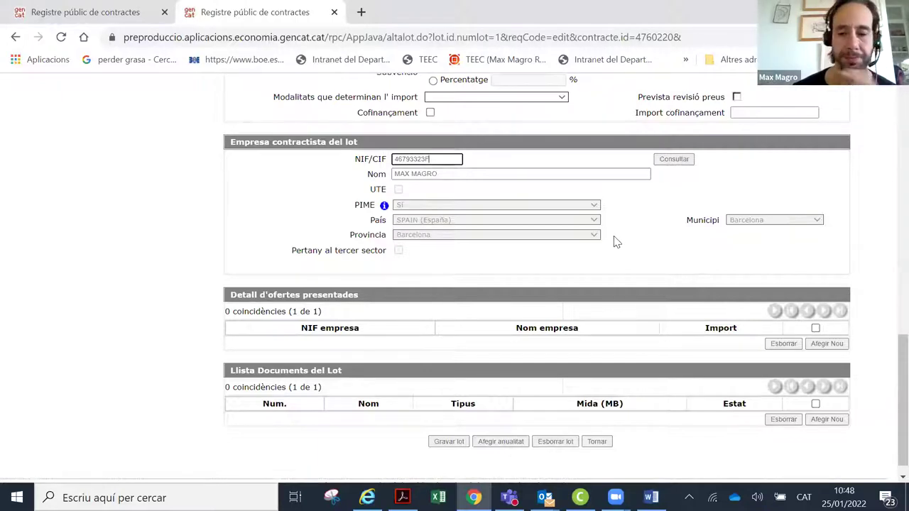
{"action": "scroll", "coordinate": [616, 242], "scroll_direction": "down", "scroll_amount": 1}
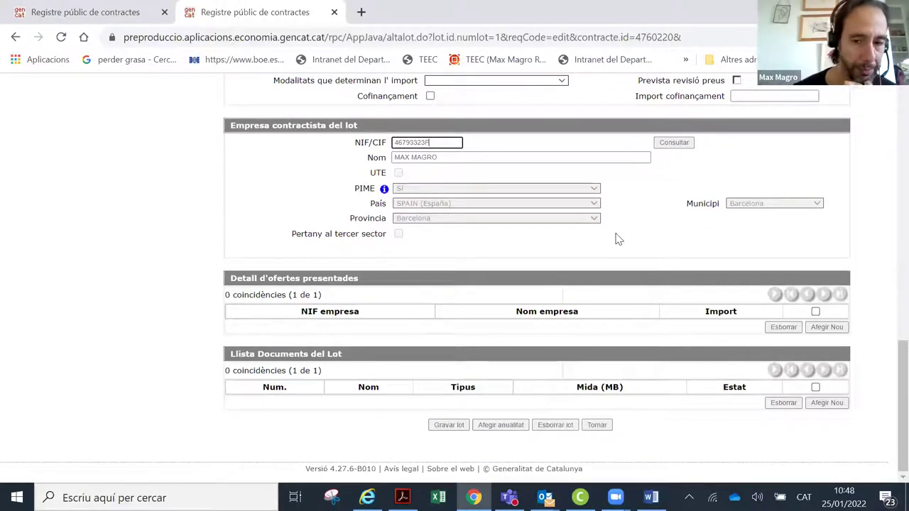
{"action": "scroll", "coordinate": [618, 239], "scroll_direction": "up", "scroll_amount": 6}
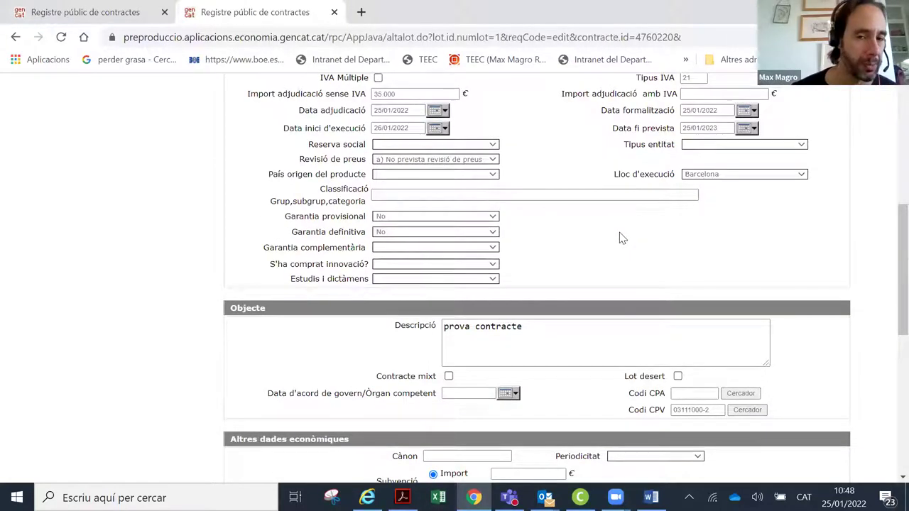
{"action": "scroll", "coordinate": [620, 239], "scroll_direction": "up", "scroll_amount": 5}
{"action": "scroll", "coordinate": [560, 266], "scroll_direction": "down", "scroll_amount": 3}
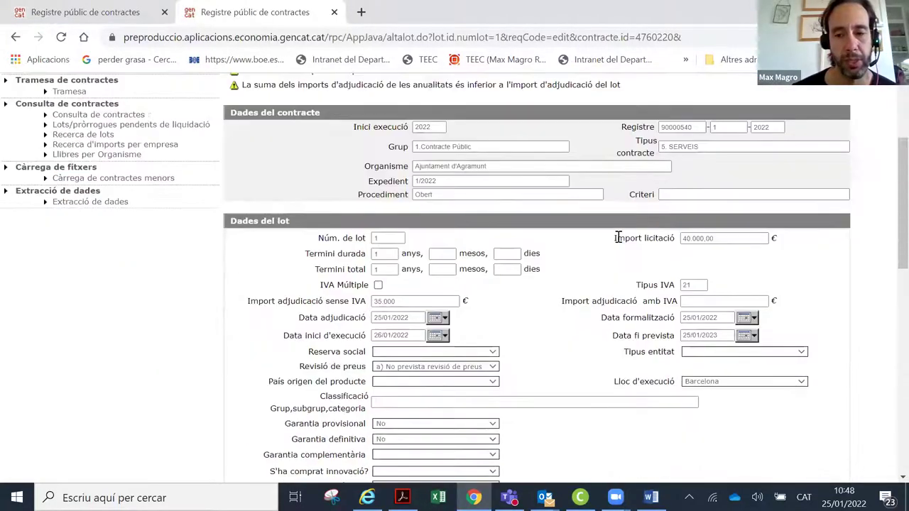
{"action": "left_click", "coordinate": [410, 272]}
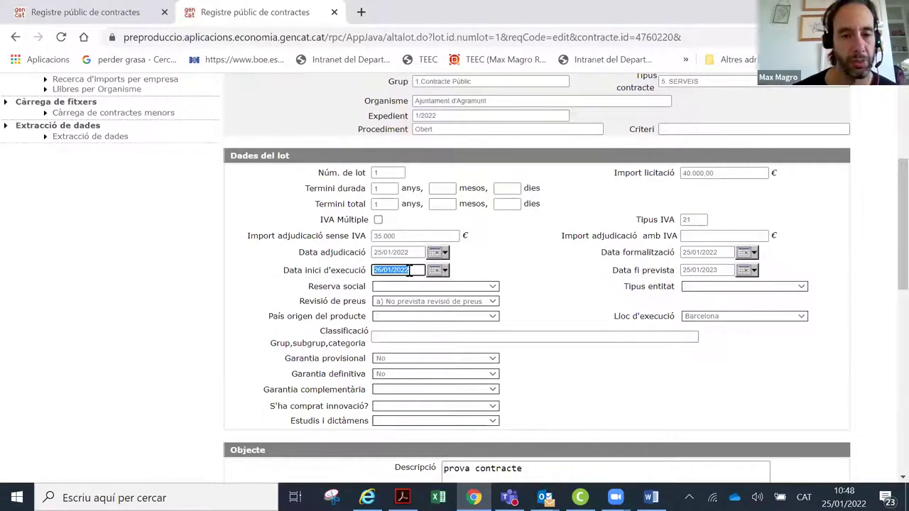
{"action": "left_click", "coordinate": [723, 268]}
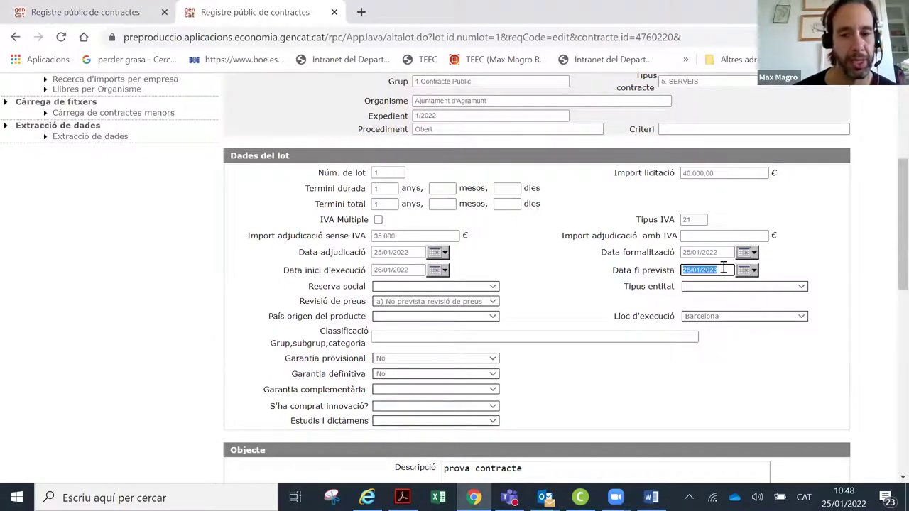
{"action": "left_click", "coordinate": [389, 189]}
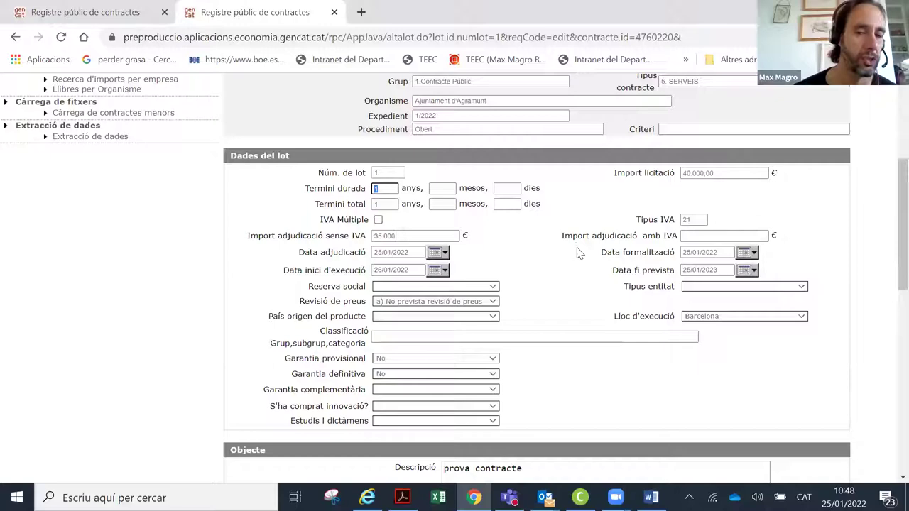
{"action": "scroll", "coordinate": [583, 257], "scroll_direction": "up", "scroll_amount": 3}
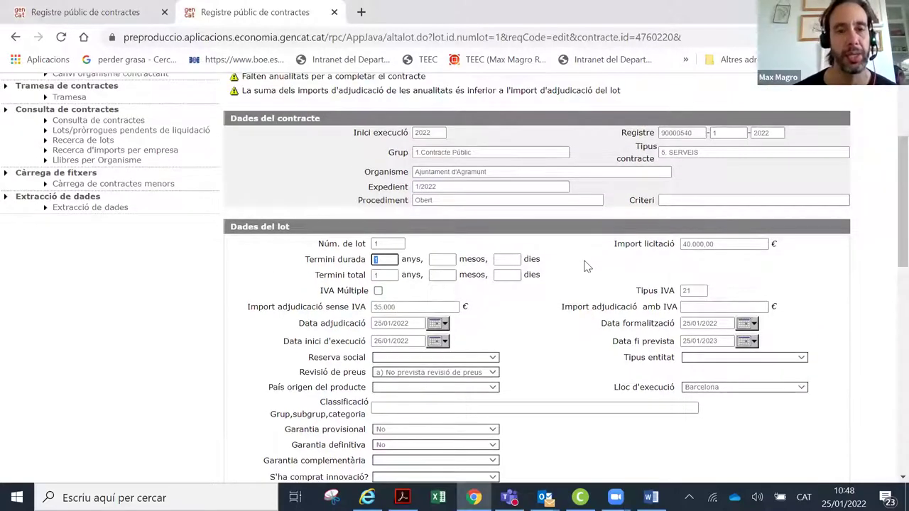
{"action": "scroll", "coordinate": [596, 265], "scroll_direction": "up", "scroll_amount": 1}
{"action": "scroll", "coordinate": [600, 266], "scroll_direction": "down", "scroll_amount": 15}
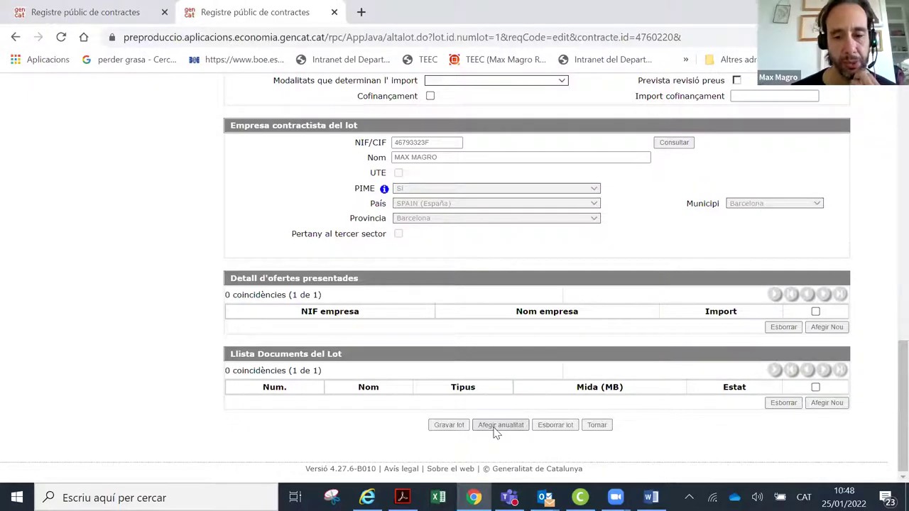
Step: Start a new annuality for year 2022 with a tender amount of 0
{"action": "left_click", "coordinate": [498, 426]}
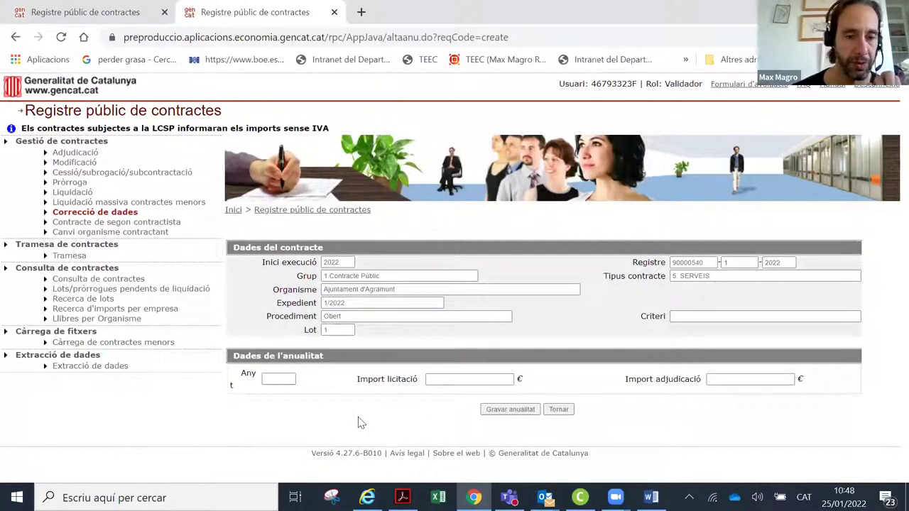
{"action": "left_click", "coordinate": [279, 379]}
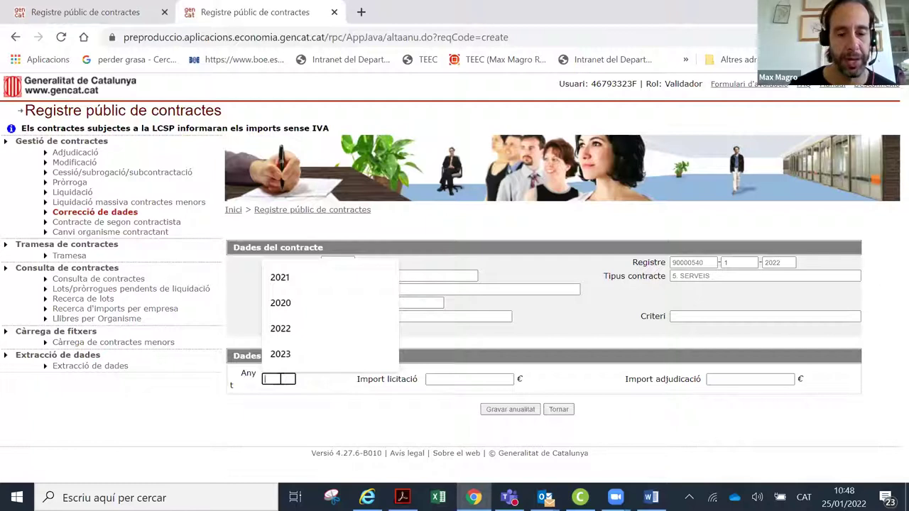
{"action": "type", "text": "2022"}
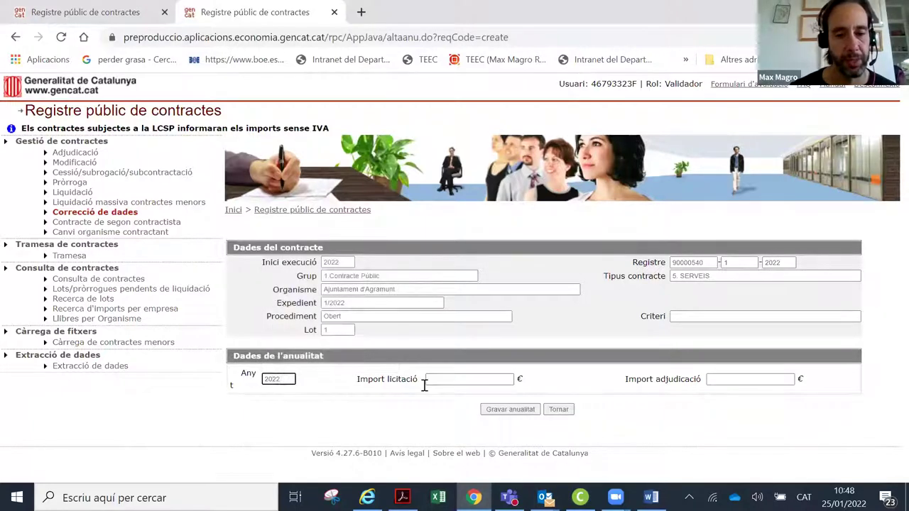
{"action": "left_click", "coordinate": [452, 380]}
{"action": "left_click", "coordinate": [740, 378]}
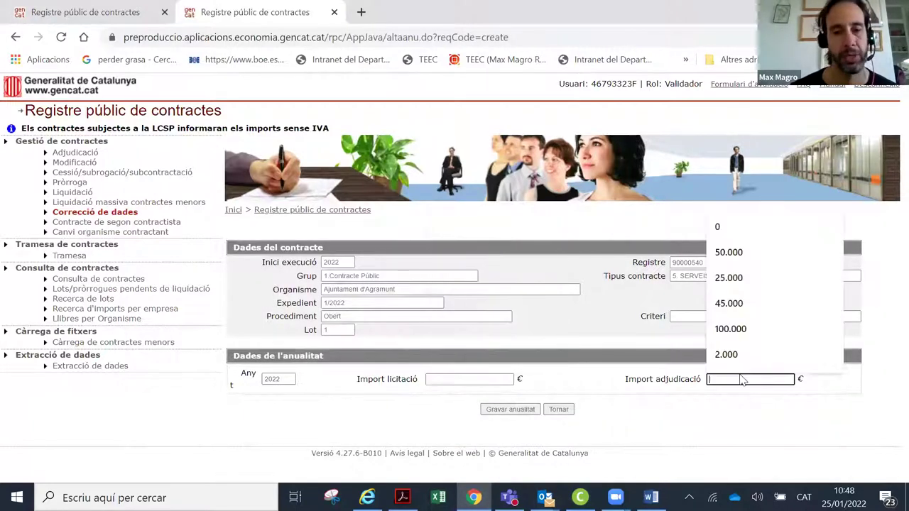
{"action": "left_click", "coordinate": [480, 381]}
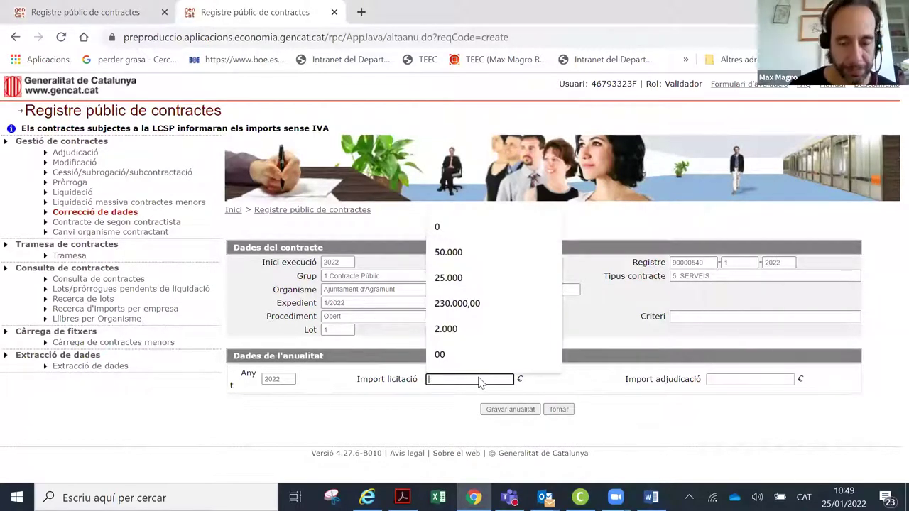
{"action": "type", "text": "0"}
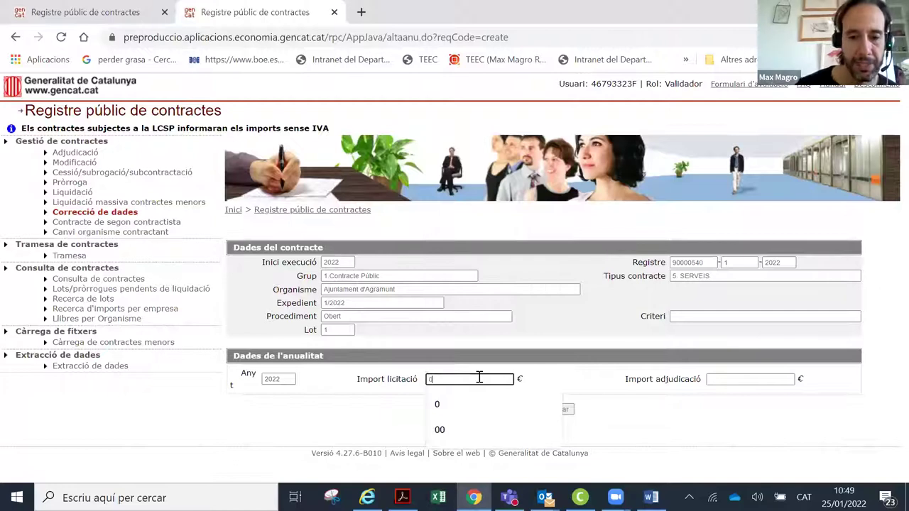
Step: Enter 20.000 as the 2022 award amount and save the annuality
{"action": "left_click", "coordinate": [752, 380]}
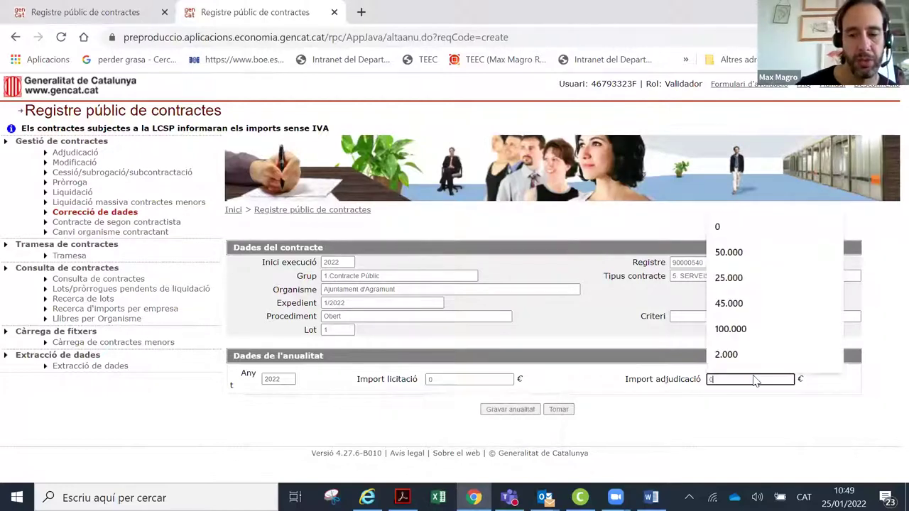
{"action": "type", "text": "0"}
{"action": "left_click", "coordinate": [700, 411]}
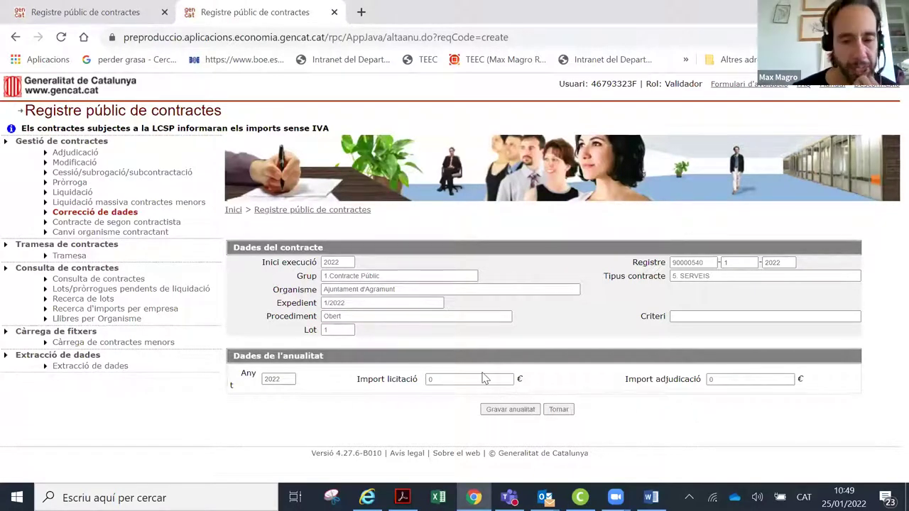
{"action": "left_click", "coordinate": [758, 379]}
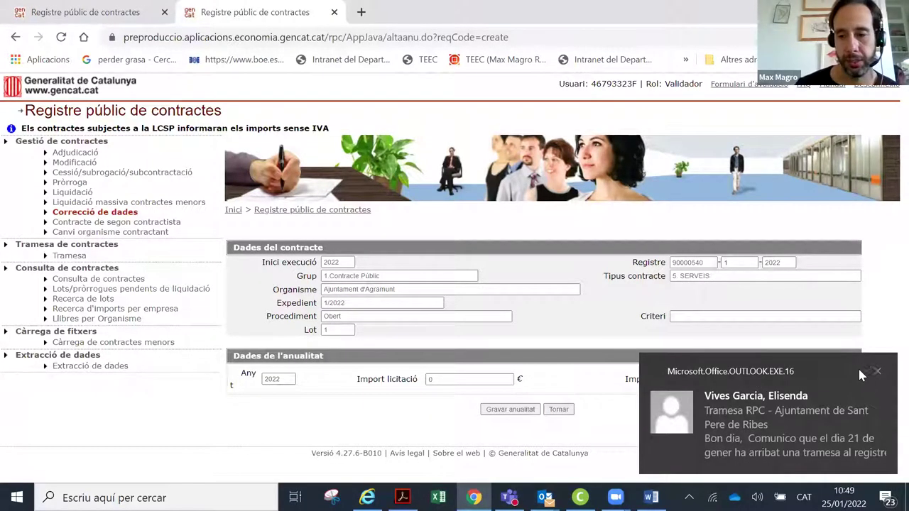
{"action": "left_click", "coordinate": [878, 371]}
{"action": "left_click", "coordinate": [747, 377]}
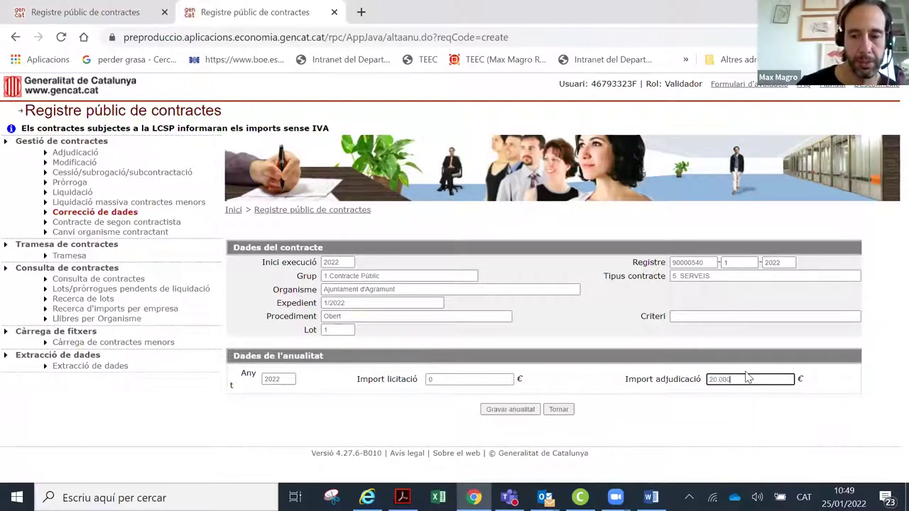
{"action": "left_click", "coordinate": [750, 406]}
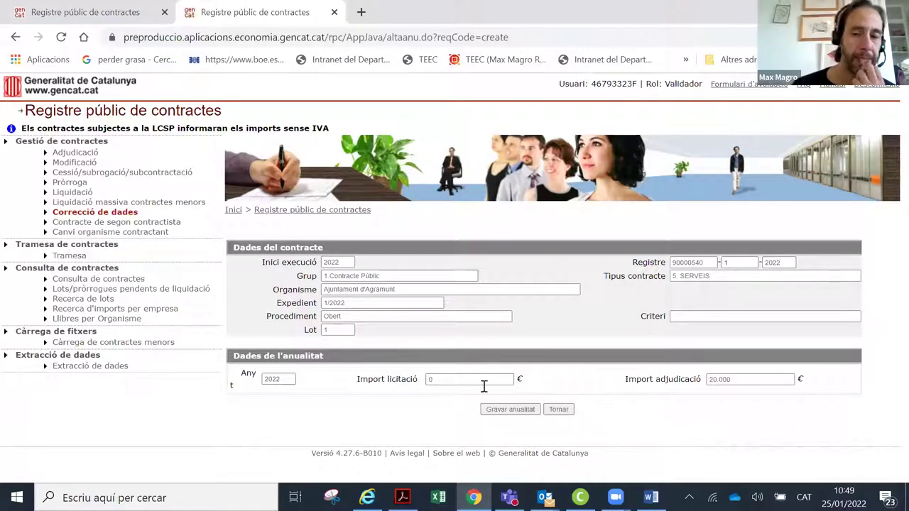
{"action": "left_click", "coordinate": [501, 411]}
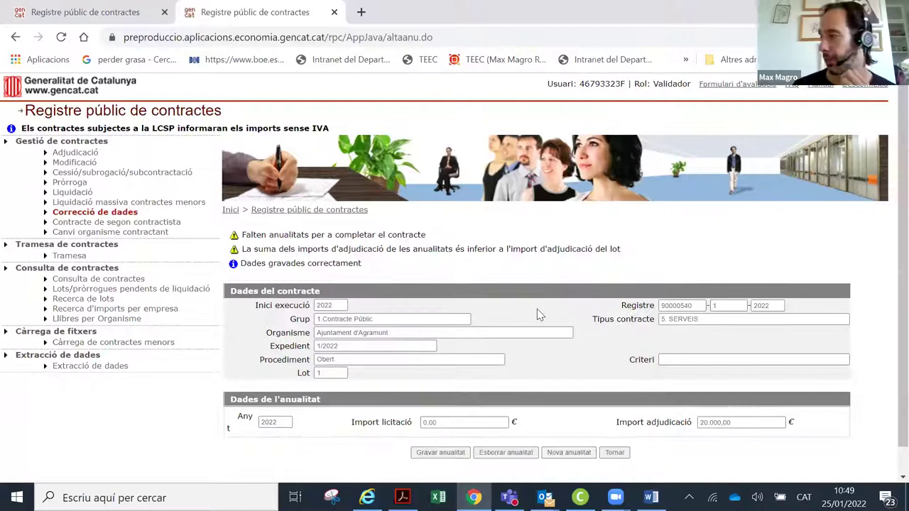
Step: Add and save a 2023 annuality with 15.000 award and 40.000 tender amounts
{"action": "scroll", "coordinate": [537, 309], "scroll_direction": "down", "scroll_amount": 1}
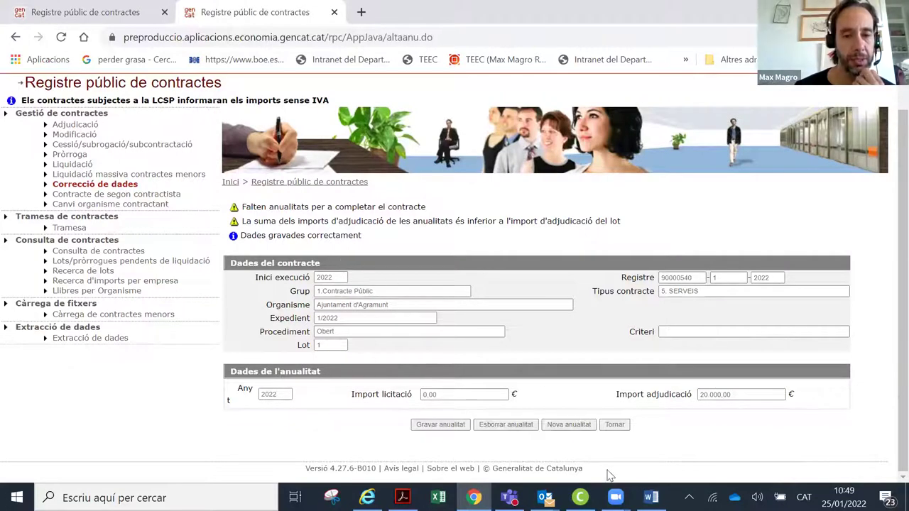
{"action": "left_click", "coordinate": [568, 424]}
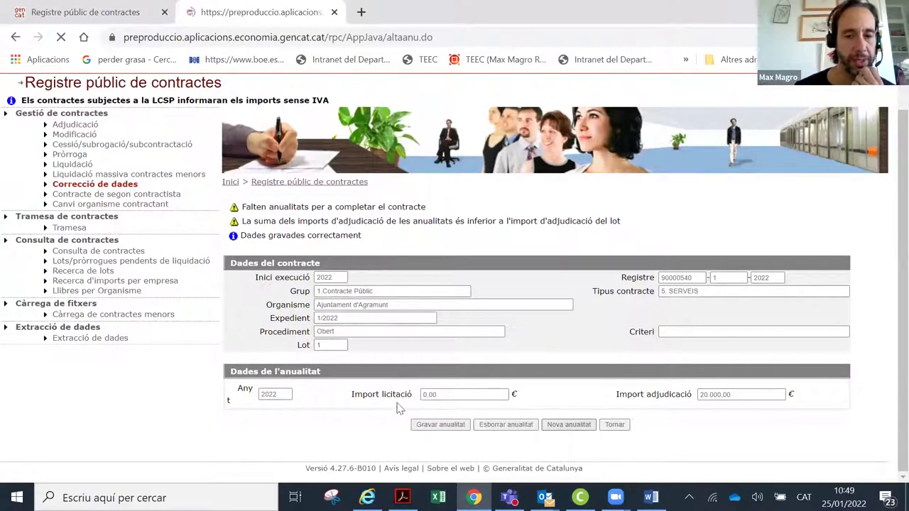
{"action": "left_click", "coordinate": [278, 377]}
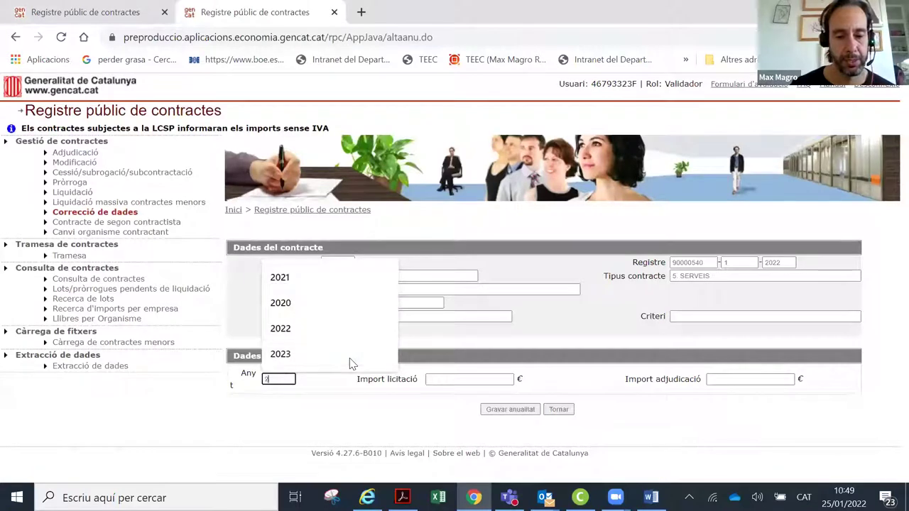
{"action": "left_click", "coordinate": [350, 354]}
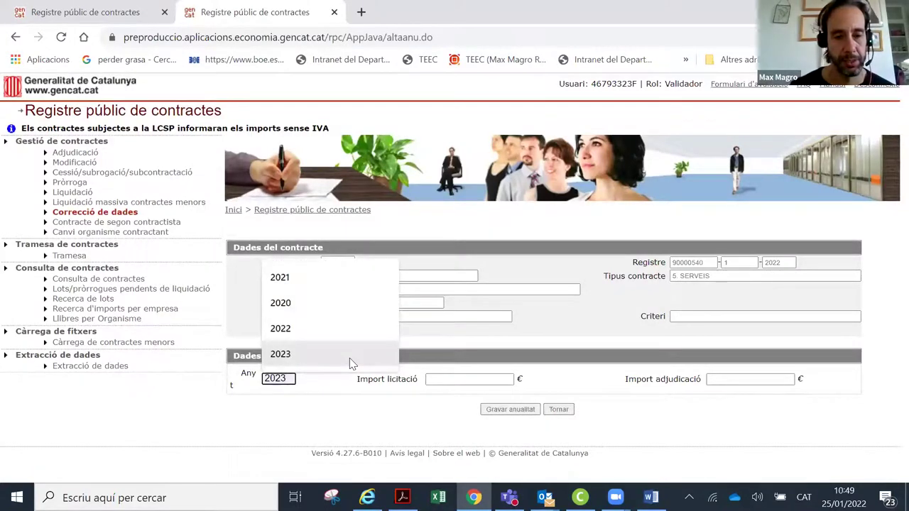
{"action": "left_click", "coordinate": [349, 358]}
{"action": "left_click", "coordinate": [730, 379]}
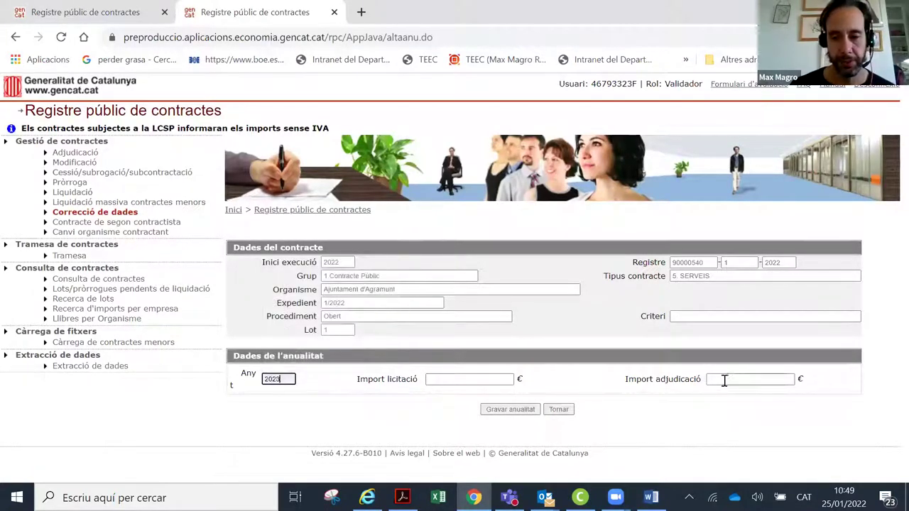
{"action": "type", "text": "15"}
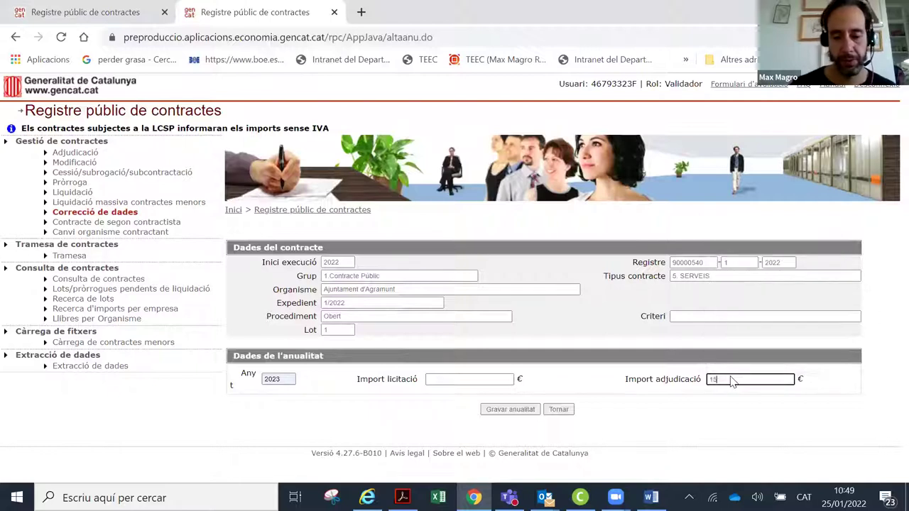
{"action": "type", "text": ".000"}
{"action": "left_click", "coordinate": [471, 380]}
{"action": "type", "text": "40"}
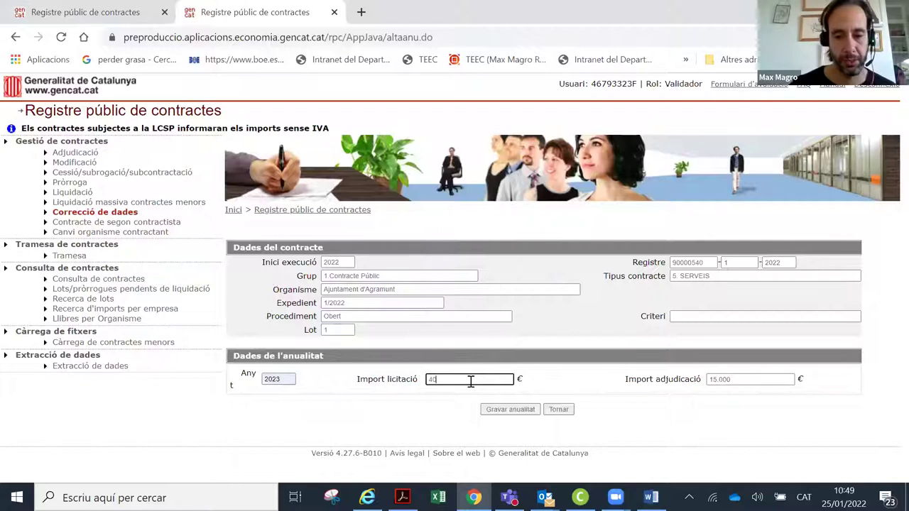
{"action": "type", "text": ".0"}
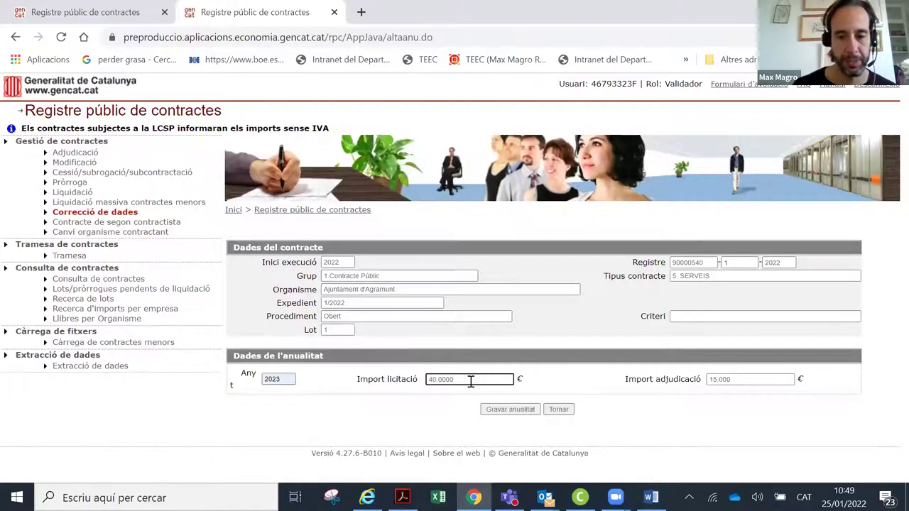
{"action": "left_click", "coordinate": [509, 410]}
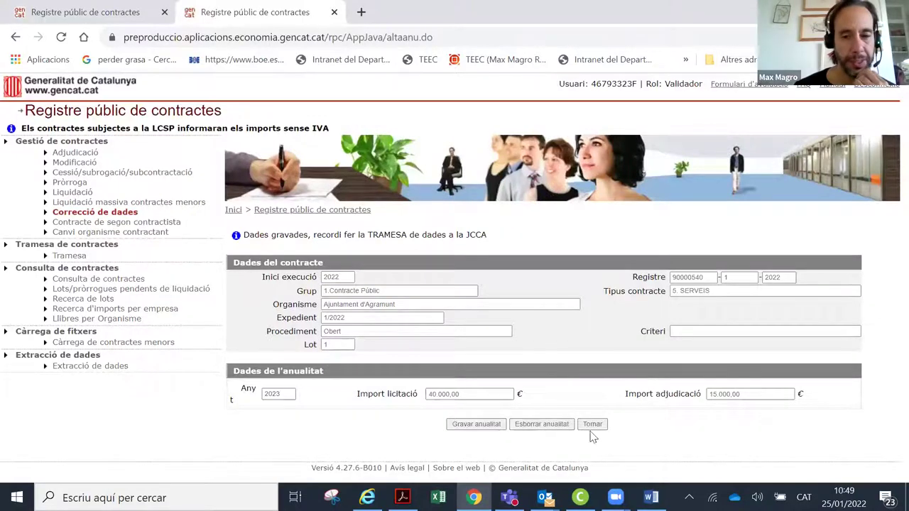
Step: Return to lot 1's details, review the form and save the lot with Gravar lot
{"action": "left_click", "coordinate": [594, 425]}
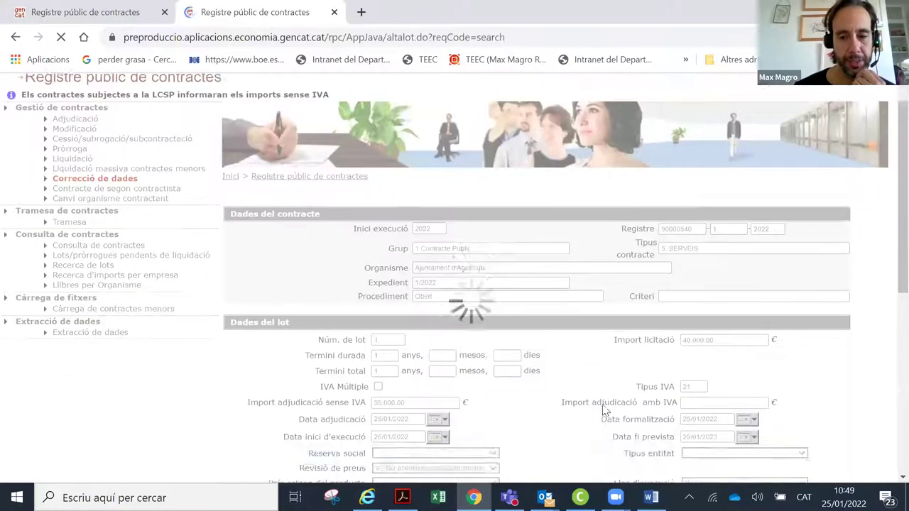
{"action": "scroll", "coordinate": [602, 412], "scroll_direction": "down", "scroll_amount": 5}
{"action": "scroll", "coordinate": [602, 412], "scroll_direction": "down", "scroll_amount": 10}
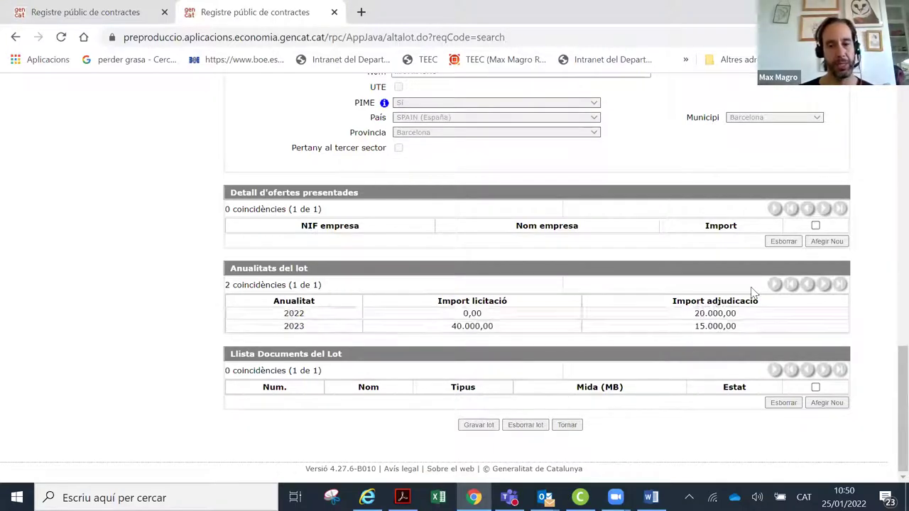
{"action": "left_click", "coordinate": [537, 315]}
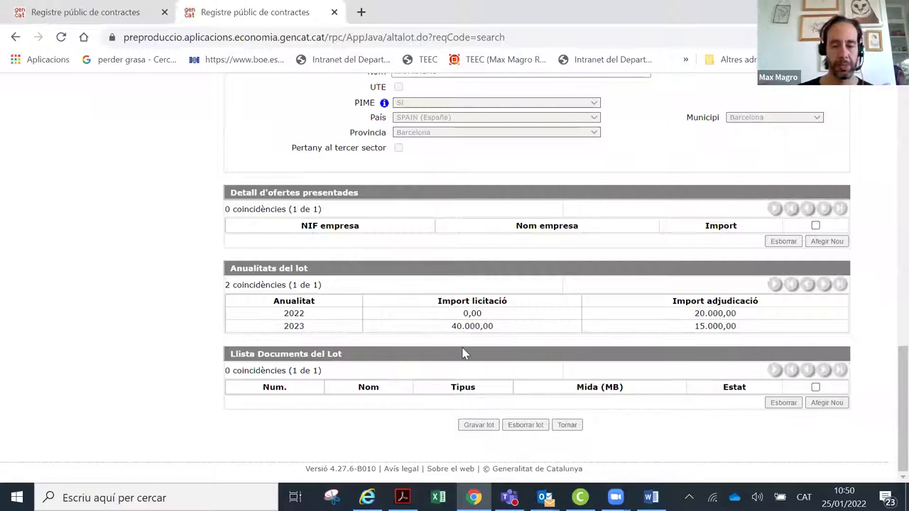
{"action": "scroll", "coordinate": [482, 346], "scroll_direction": "up", "scroll_amount": 1}
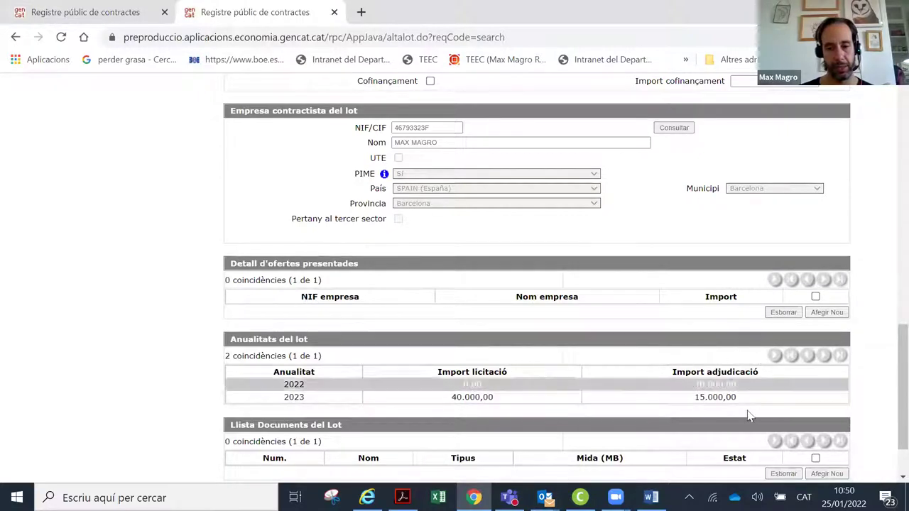
{"action": "scroll", "coordinate": [705, 387], "scroll_direction": "up", "scroll_amount": 6}
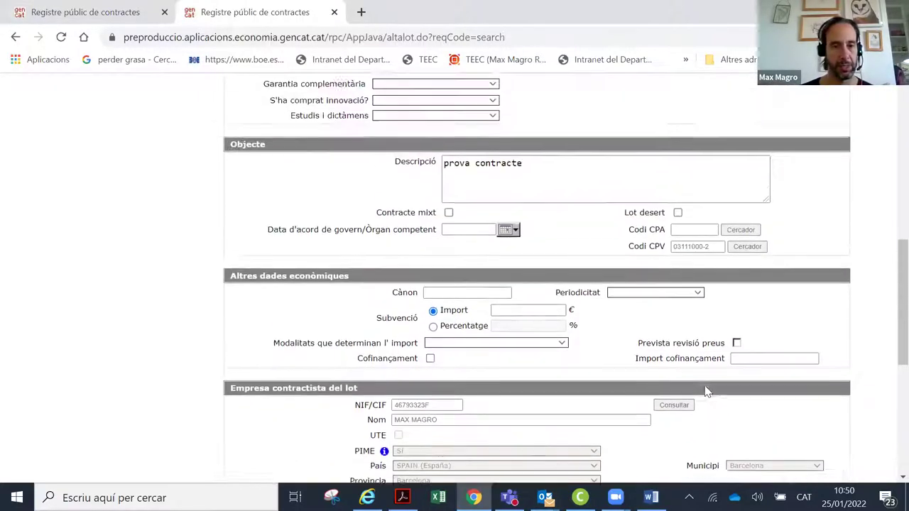
{"action": "scroll", "coordinate": [607, 370], "scroll_direction": "up", "scroll_amount": 2}
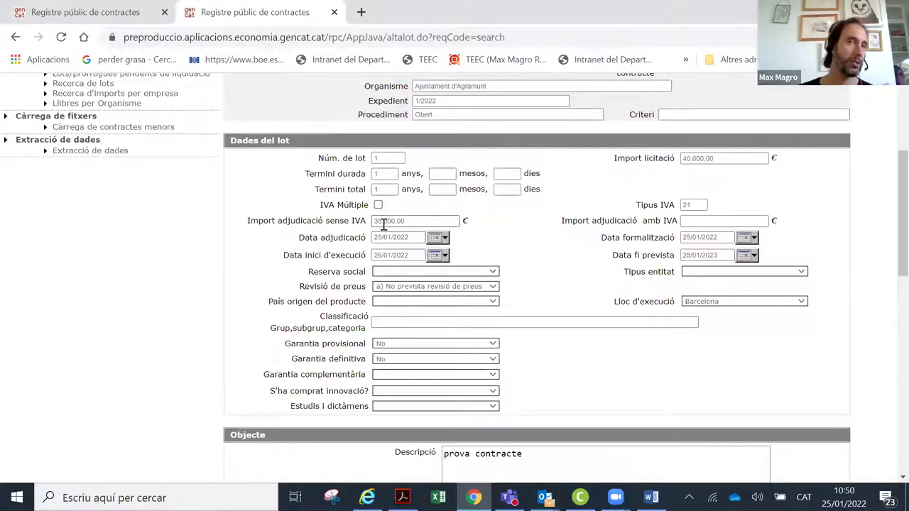
{"action": "scroll", "coordinate": [393, 252], "scroll_direction": "down", "scroll_amount": 10}
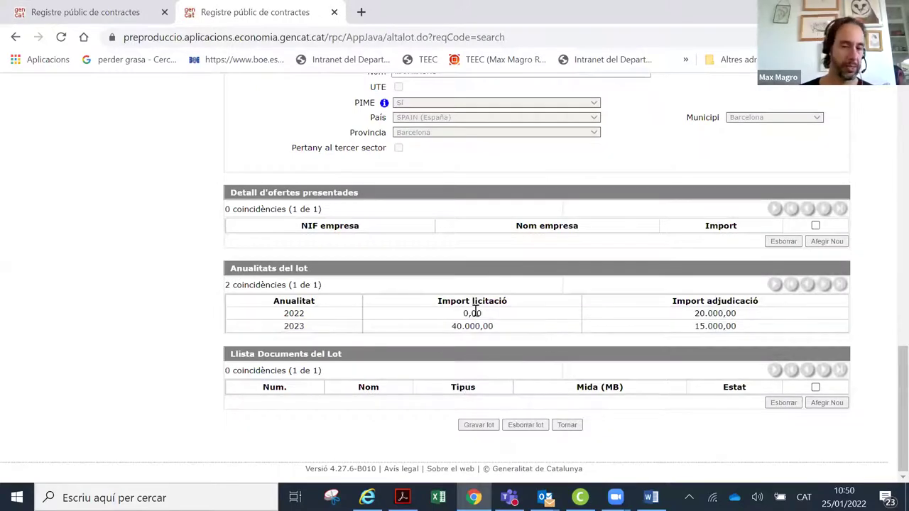
{"action": "scroll", "coordinate": [543, 363], "scroll_direction": "up", "scroll_amount": 4}
{"action": "scroll", "coordinate": [543, 363], "scroll_direction": "up", "scroll_amount": 10}
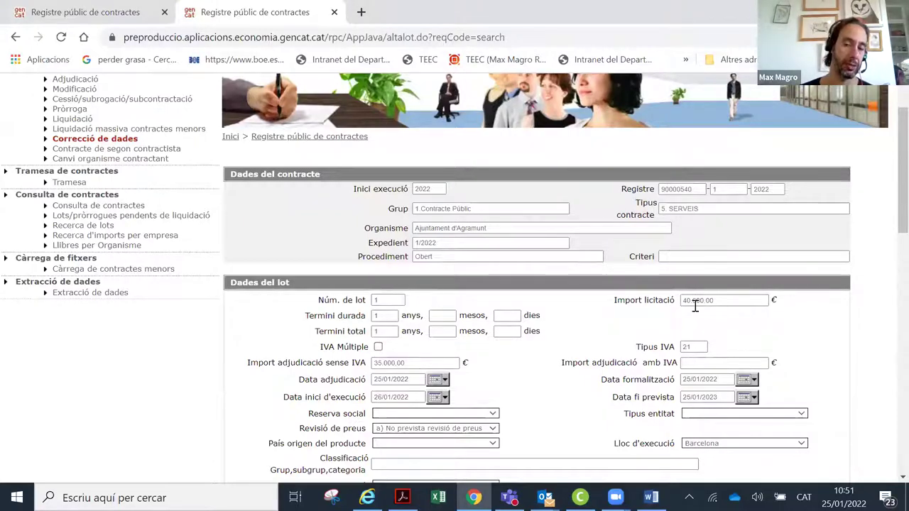
{"action": "scroll", "coordinate": [689, 312], "scroll_direction": "down", "scroll_amount": 8}
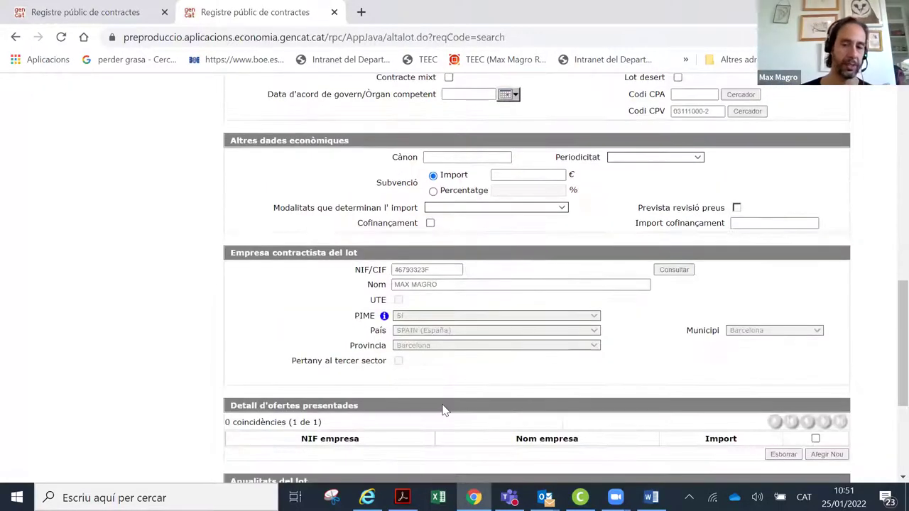
{"action": "scroll", "coordinate": [442, 410], "scroll_direction": "down", "scroll_amount": 3}
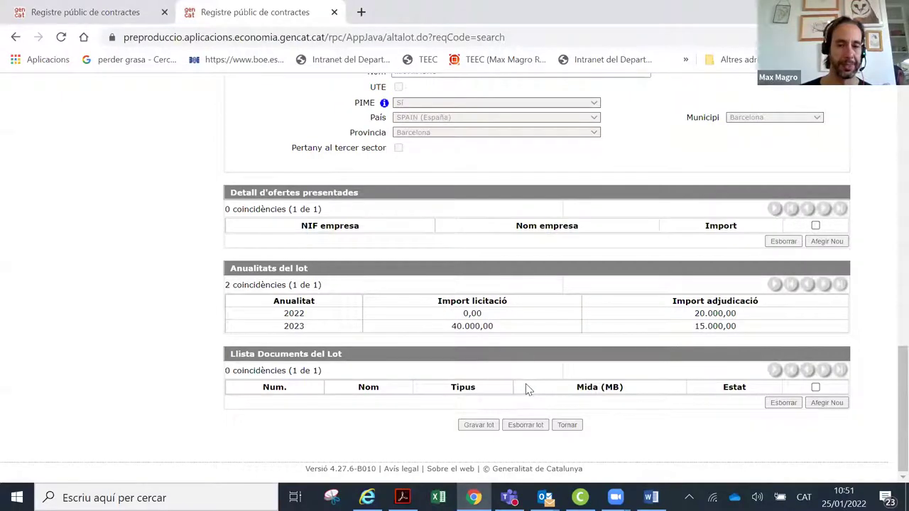
{"action": "left_click", "coordinate": [471, 426]}
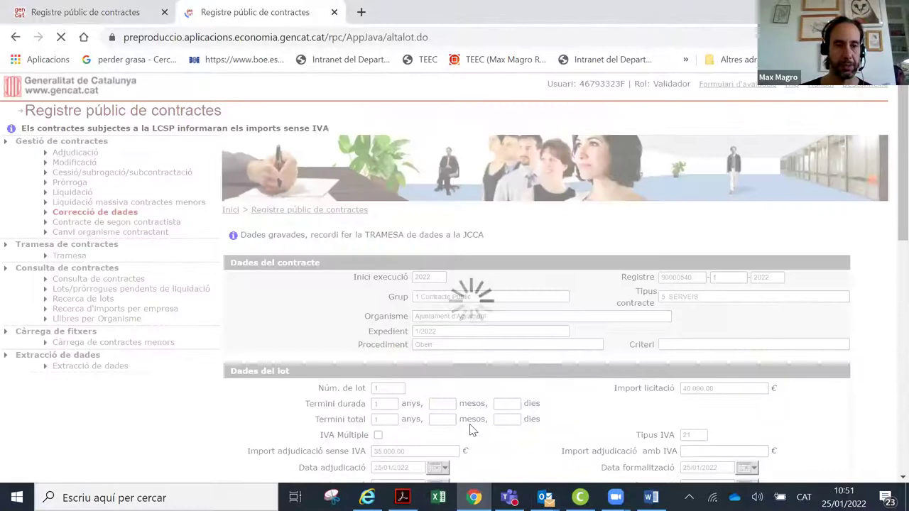
Step: Go to Tramesa and select Ajuntament d'Agramunt as the contracting body
{"action": "left_click", "coordinate": [106, 14]}
{"action": "scroll", "coordinate": [101, 211], "scroll_direction": "up", "scroll_amount": 15}
{"action": "left_click", "coordinate": [80, 257]}
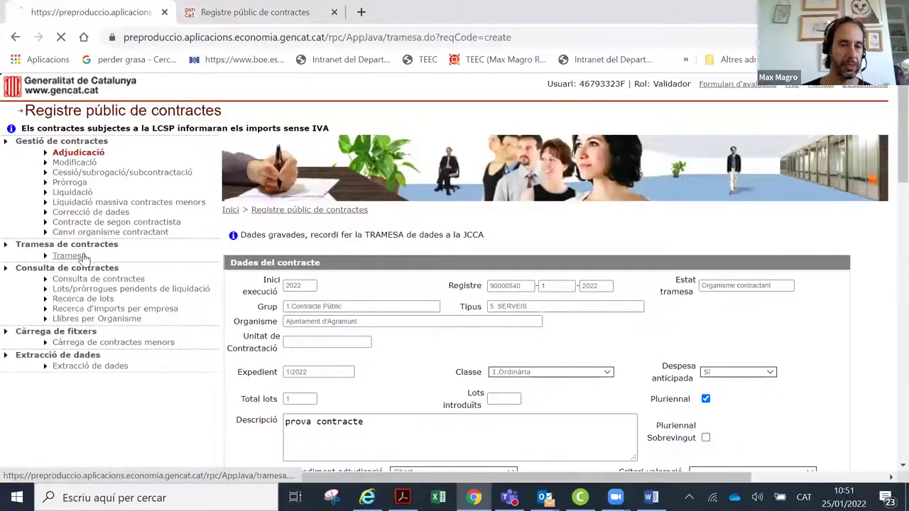
{"action": "left_click", "coordinate": [753, 270]}
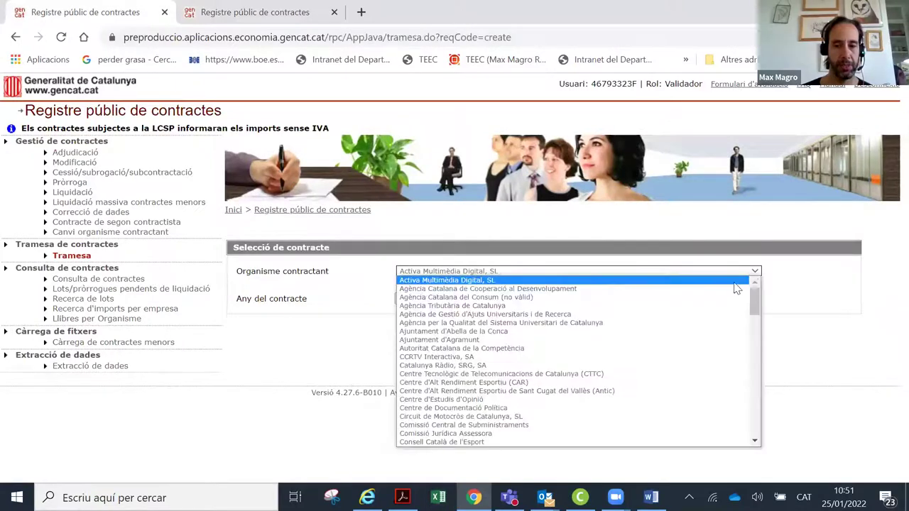
{"action": "left_click", "coordinate": [632, 340]}
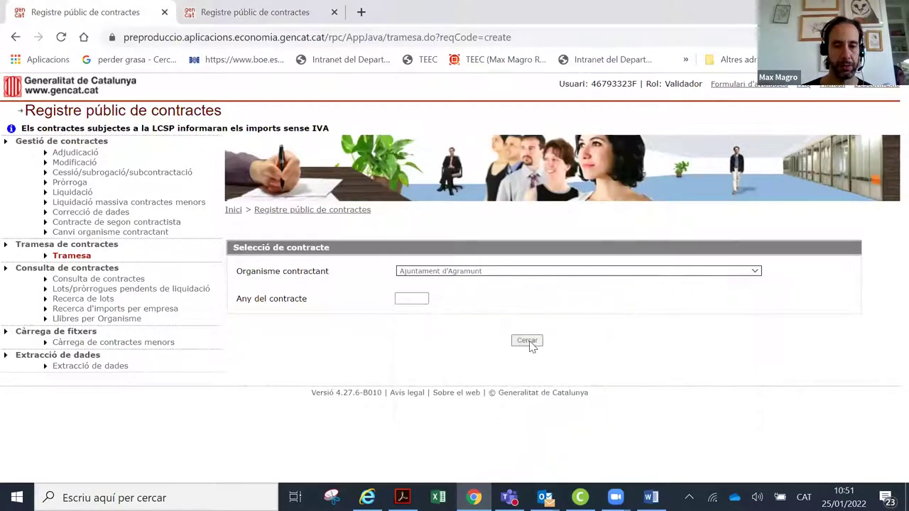
{"action": "left_click", "coordinate": [528, 342]}
{"action": "left_click", "coordinate": [410, 300]}
{"action": "type", "text": "201"}
{"action": "key", "text": "BackSpace"}
{"action": "type", "text": "22"}
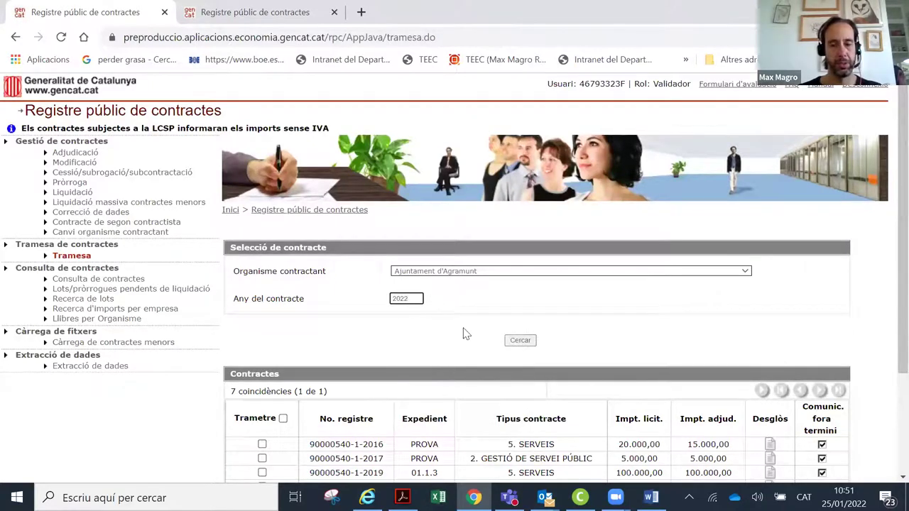
{"action": "left_click", "coordinate": [519, 342]}
{"action": "scroll", "coordinate": [469, 423], "scroll_direction": "down", "scroll_amount": 2}
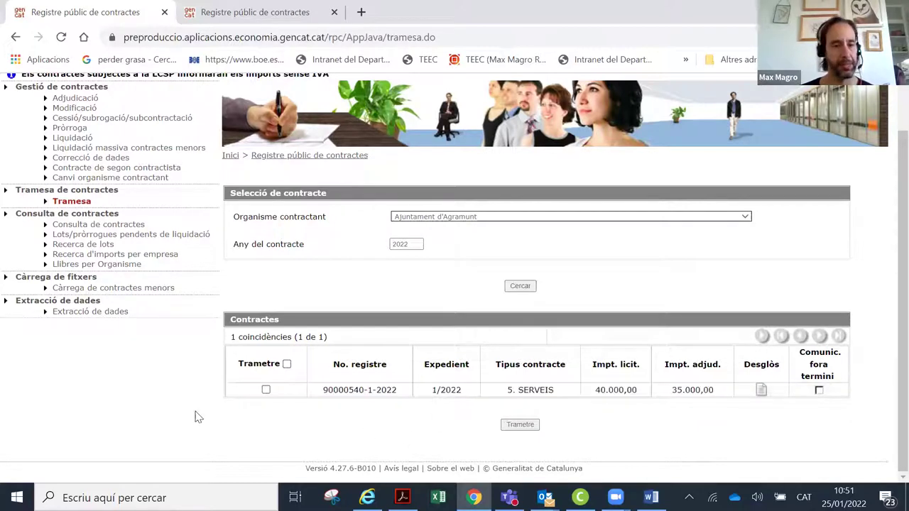
{"action": "left_click", "coordinate": [286, 364]}
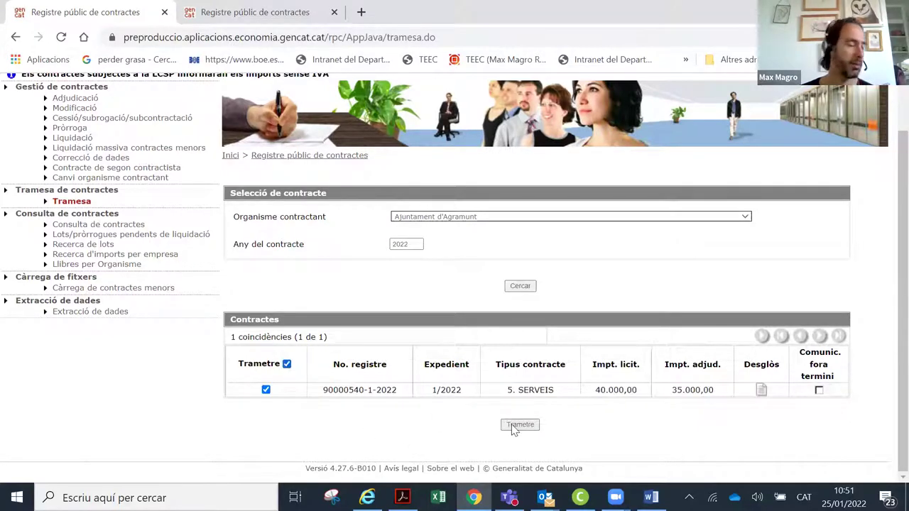
{"action": "left_click", "coordinate": [519, 425]}
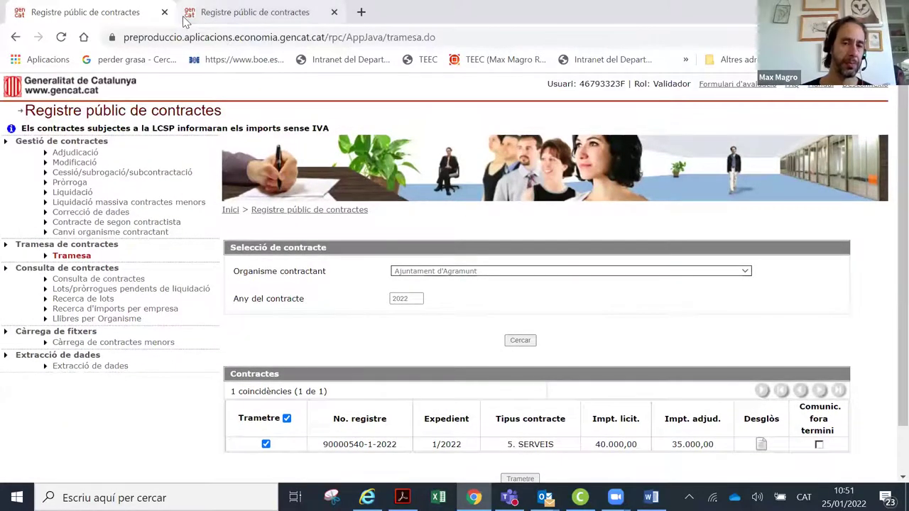
Step: Review lot 1's details: the 35.000,00 award amount, 2022 and 2023 annualities, and empty document list
{"action": "left_click", "coordinate": [184, 21]}
{"action": "scroll", "coordinate": [480, 316], "scroll_direction": "down", "scroll_amount": 15}
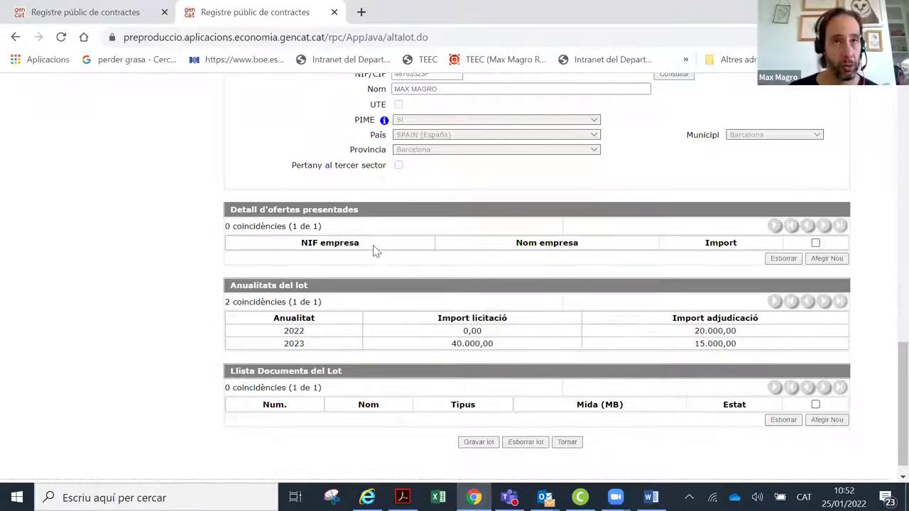
{"action": "scroll", "coordinate": [497, 332], "scroll_direction": "up", "scroll_amount": 10}
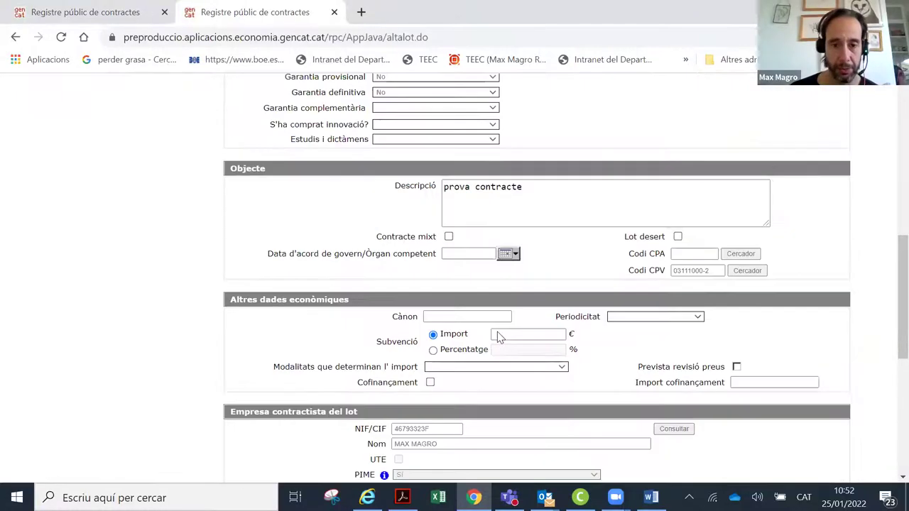
{"action": "scroll", "coordinate": [646, 174], "scroll_direction": "up", "scroll_amount": 1}
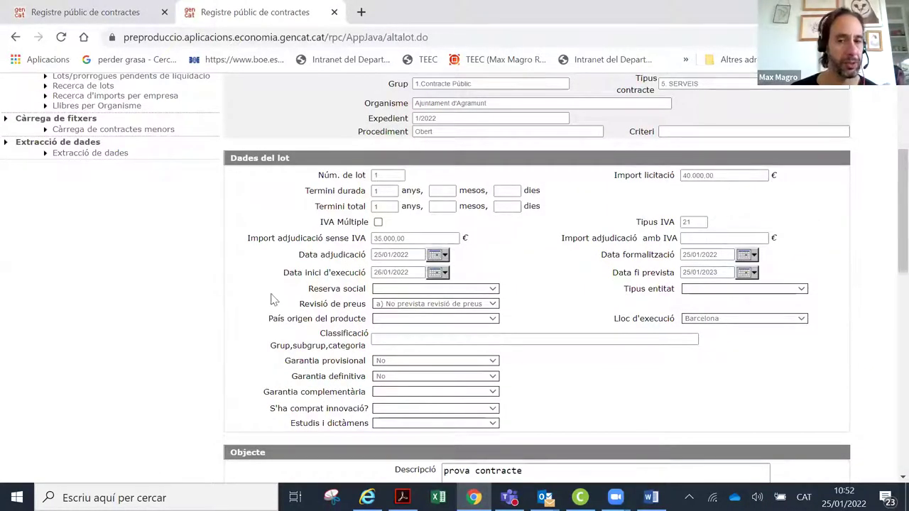
{"action": "left_click_drag", "start_coordinate": [390, 239], "coordinate": [440, 248]}
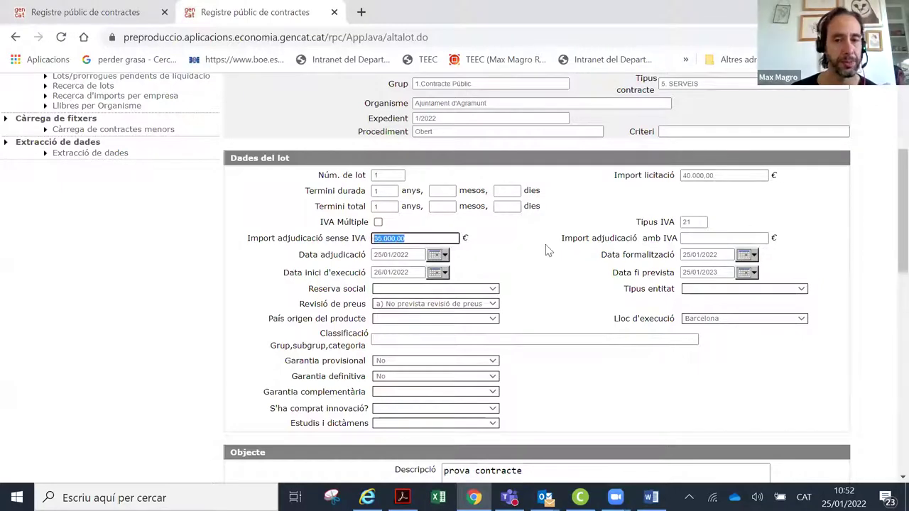
{"action": "scroll", "coordinate": [544, 246], "scroll_direction": "down", "scroll_amount": 10}
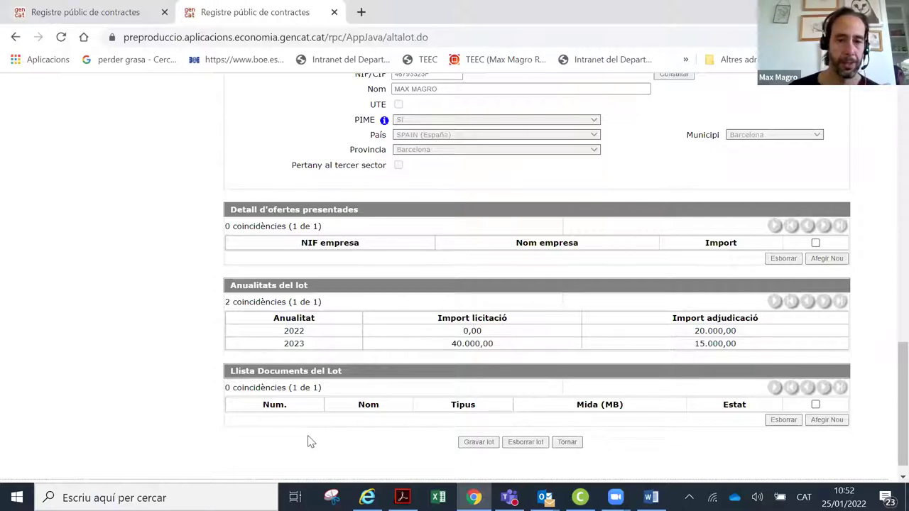
{"action": "scroll", "coordinate": [213, 383], "scroll_direction": "down", "scroll_amount": 1}
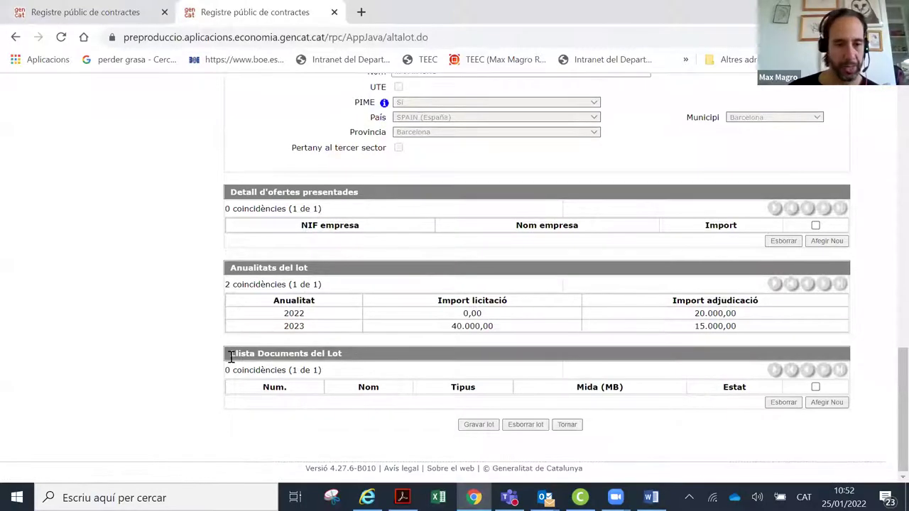
{"action": "left_click_drag", "start_coordinate": [230, 355], "coordinate": [852, 401]}
{"action": "left_click", "coordinate": [859, 401]}
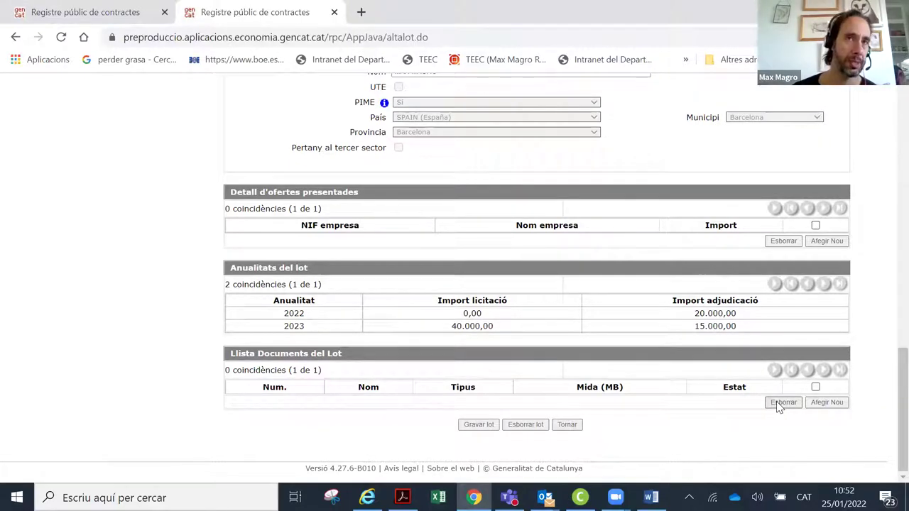
Step: Start a new lot document under Llista Documents, keeping Contracte as its type
{"action": "left_click", "coordinate": [823, 408]}
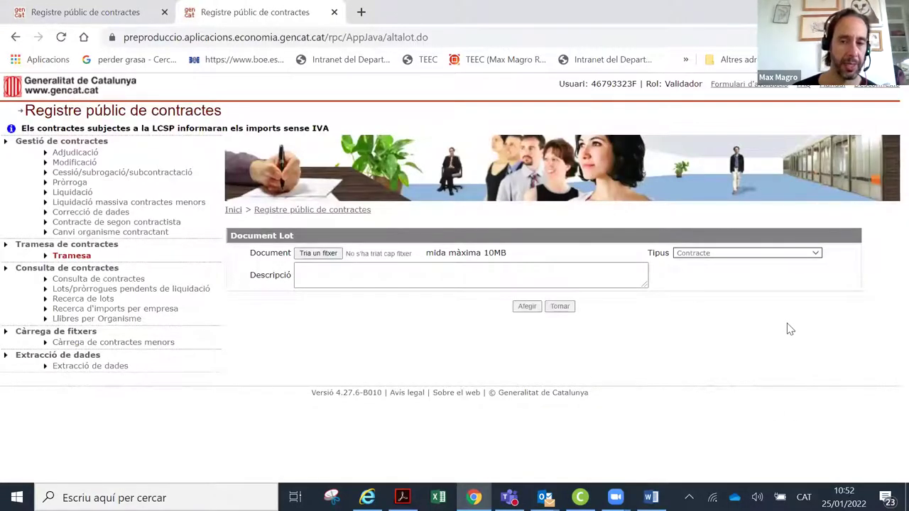
{"action": "left_click", "coordinate": [815, 254]}
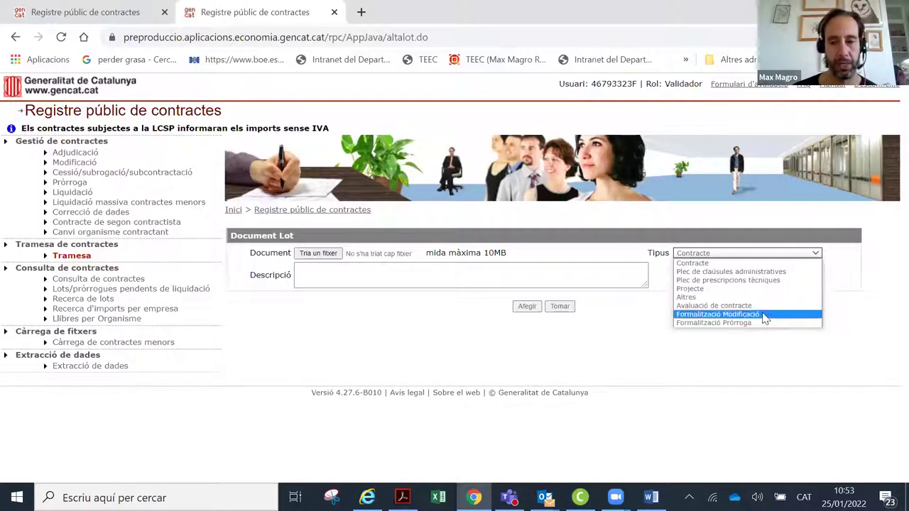
{"action": "left_click", "coordinate": [830, 284]}
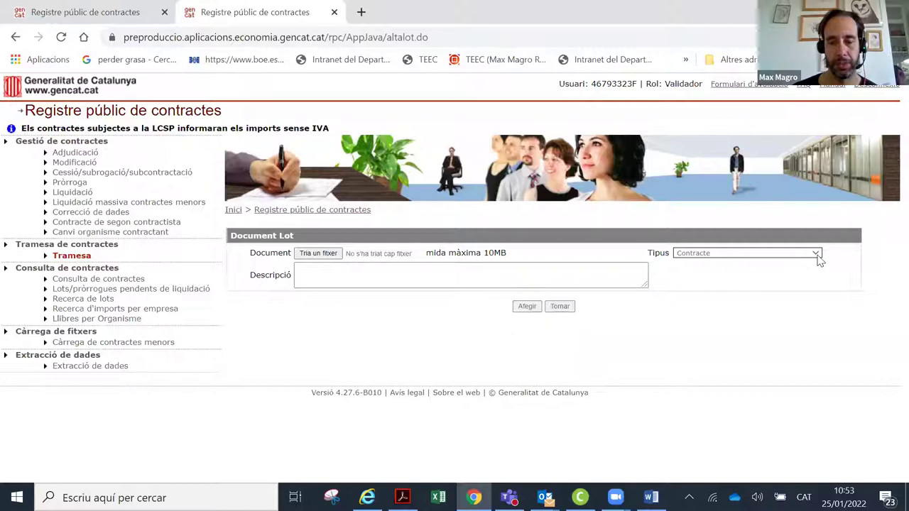
{"action": "left_click", "coordinate": [816, 255]}
{"action": "left_click", "coordinate": [828, 274]}
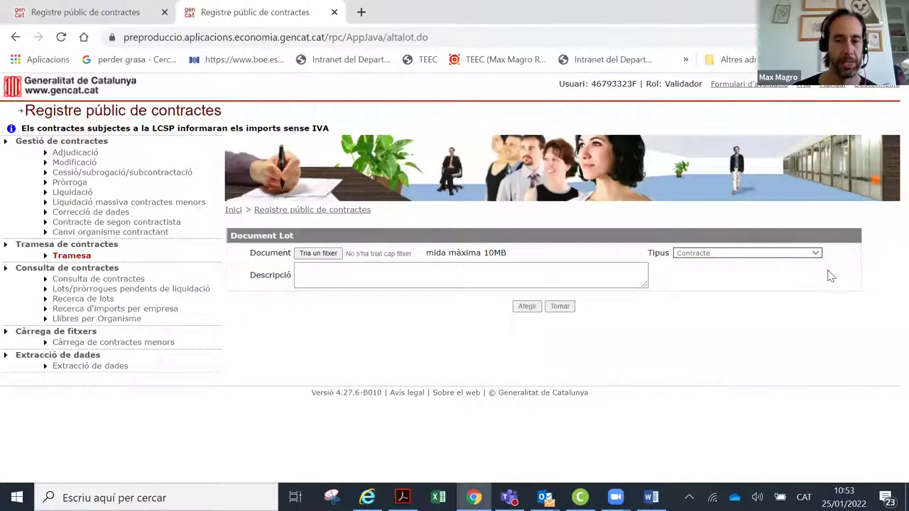
Step: Browse for the document file, close the chooser with no file picked, and note the 10MB limit
{"action": "left_click", "coordinate": [327, 271]}
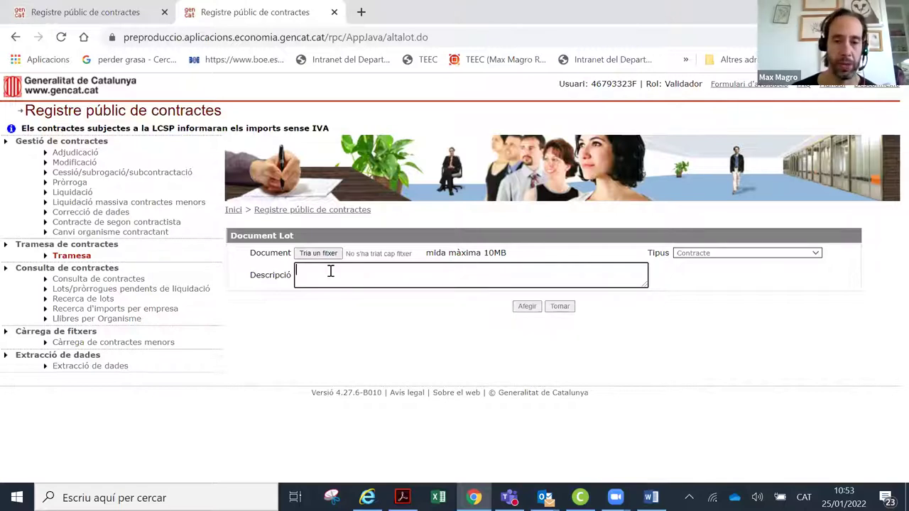
{"action": "left_click", "coordinate": [316, 255]}
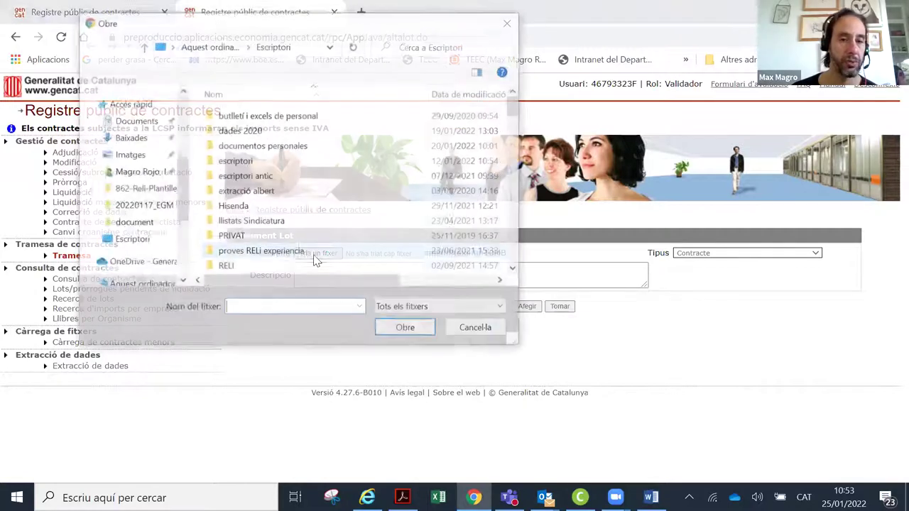
{"action": "left_click_drag", "start_coordinate": [146, 24], "coordinate": [85, 135]}
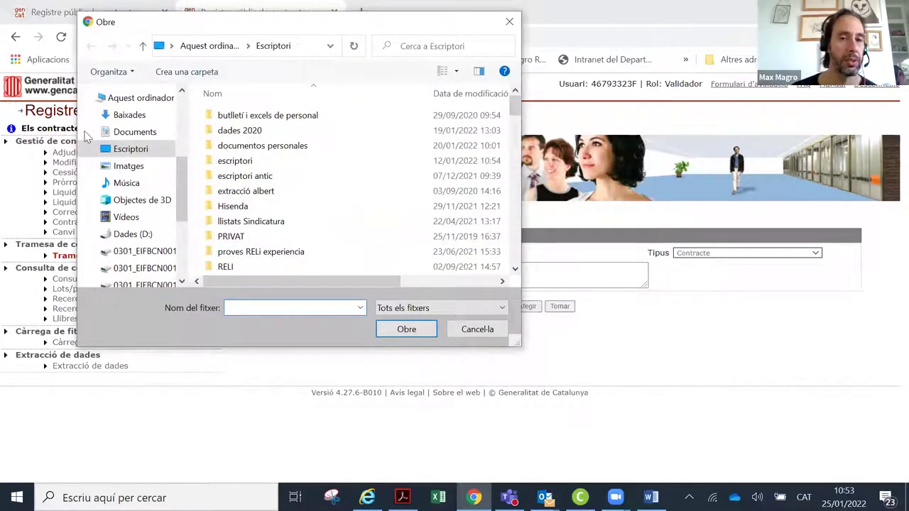
{"action": "left_click", "coordinate": [448, 134]}
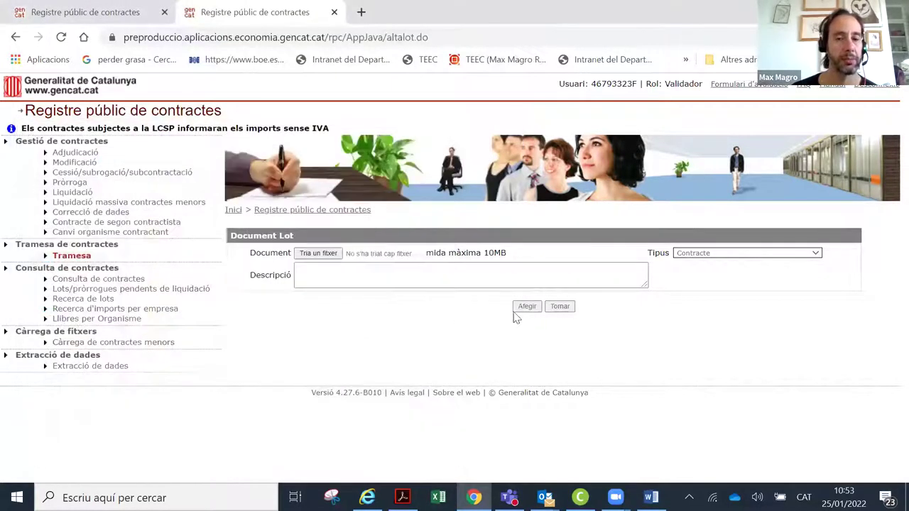
{"action": "left_click_drag", "start_coordinate": [507, 253], "coordinate": [479, 253]}
Step: Return to lot 1's form and check the empty Detall d'ofertes list and the 2022/2023 Anualitats
{"action": "left_click", "coordinate": [559, 306]}
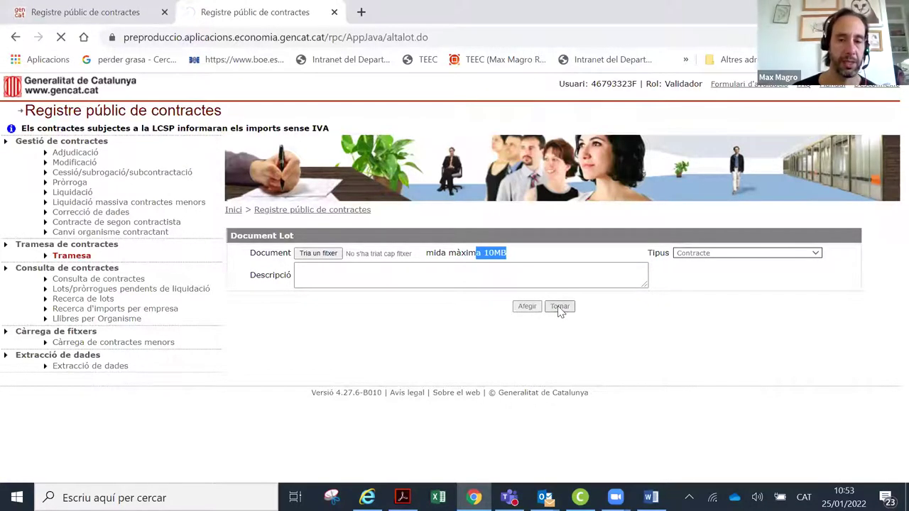
{"action": "scroll", "coordinate": [559, 310], "scroll_direction": "down", "scroll_amount": 7}
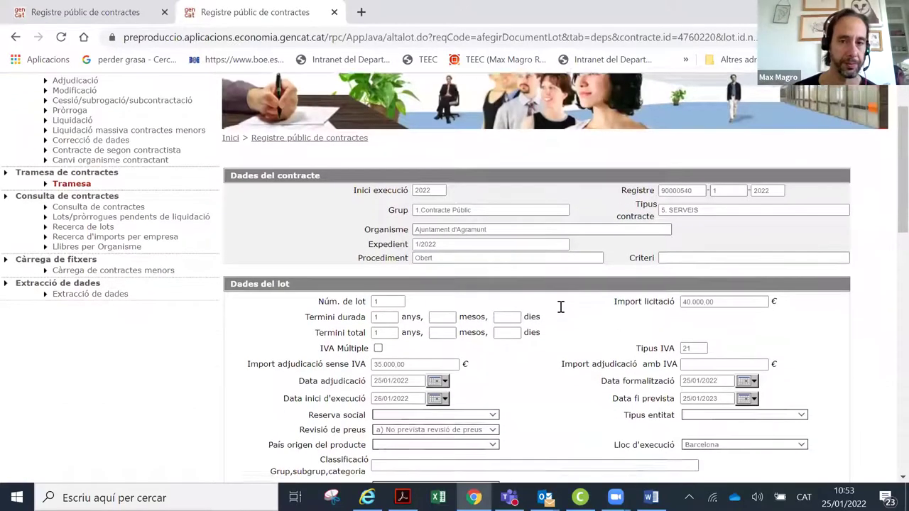
{"action": "scroll", "coordinate": [560, 312], "scroll_direction": "down", "scroll_amount": 5}
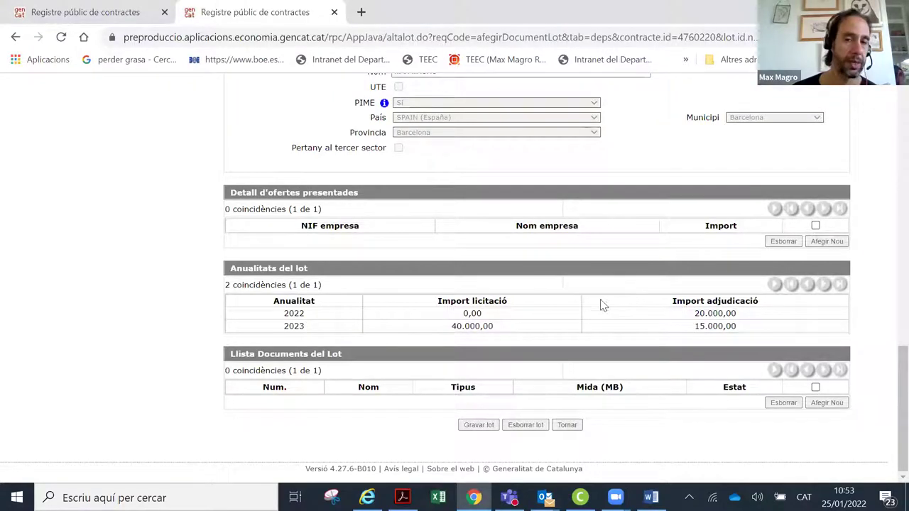
{"action": "left_click_drag", "start_coordinate": [219, 191], "coordinate": [366, 241]}
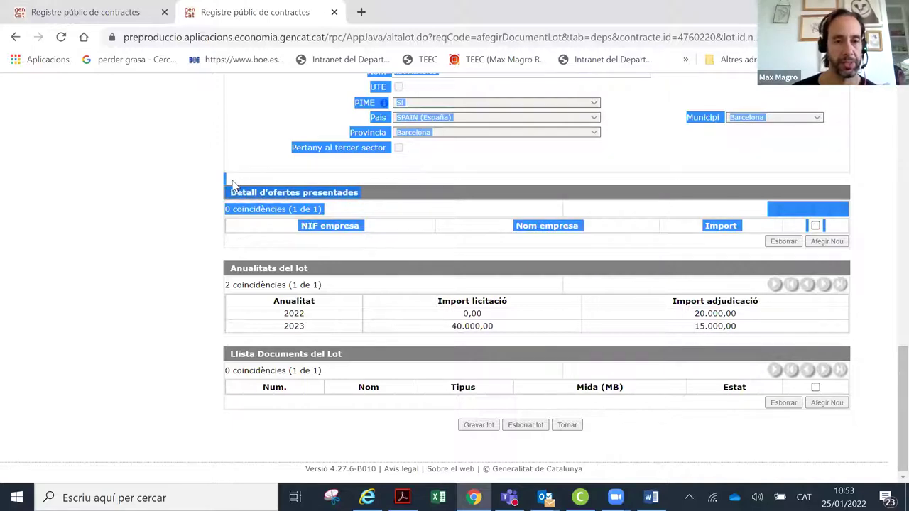
{"action": "left_click", "coordinate": [211, 213]}
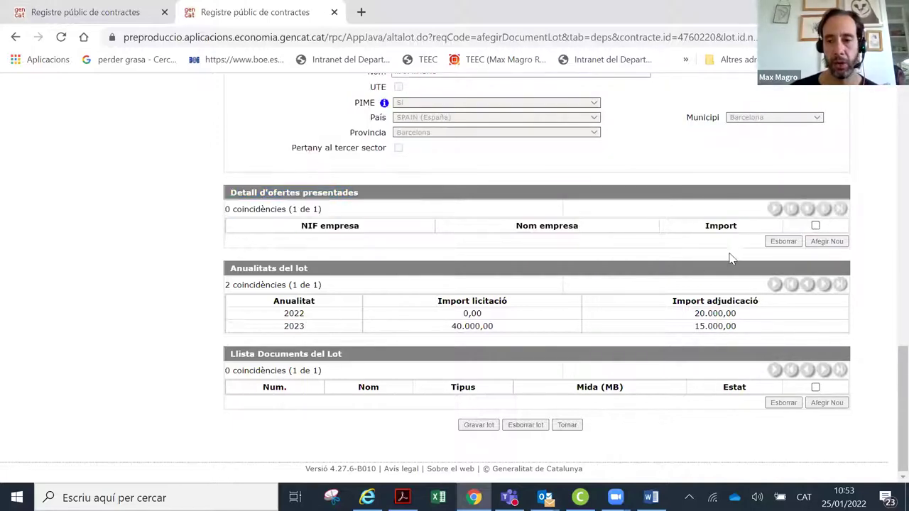
Step: Add an offer of 214.000 from the contractor company, looked up by its NIF/CIF, to lot 1
{"action": "left_click", "coordinate": [823, 242]}
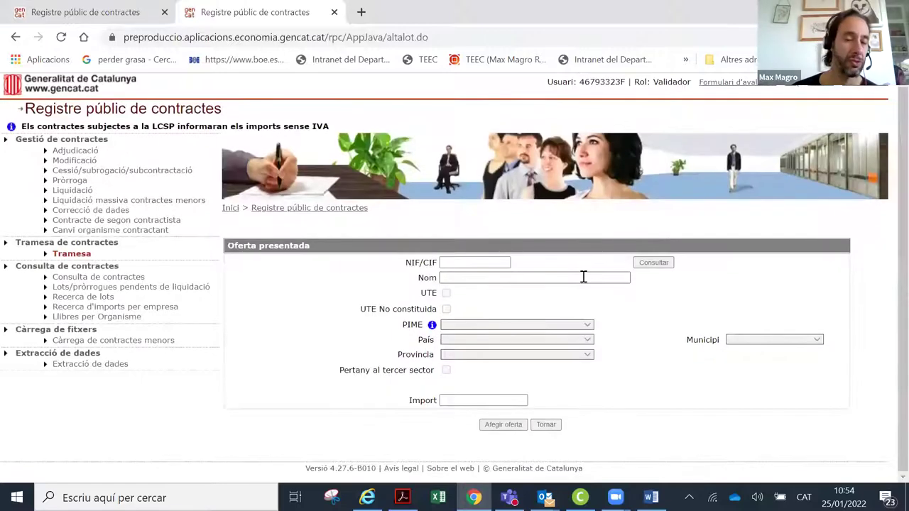
{"action": "left_click", "coordinate": [497, 262]}
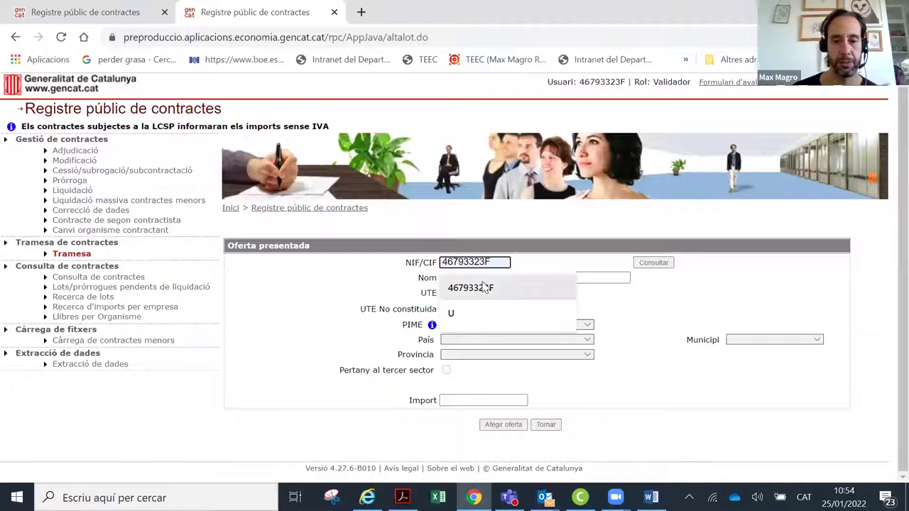
{"action": "left_click", "coordinate": [471, 287]}
{"action": "left_click", "coordinate": [644, 264]}
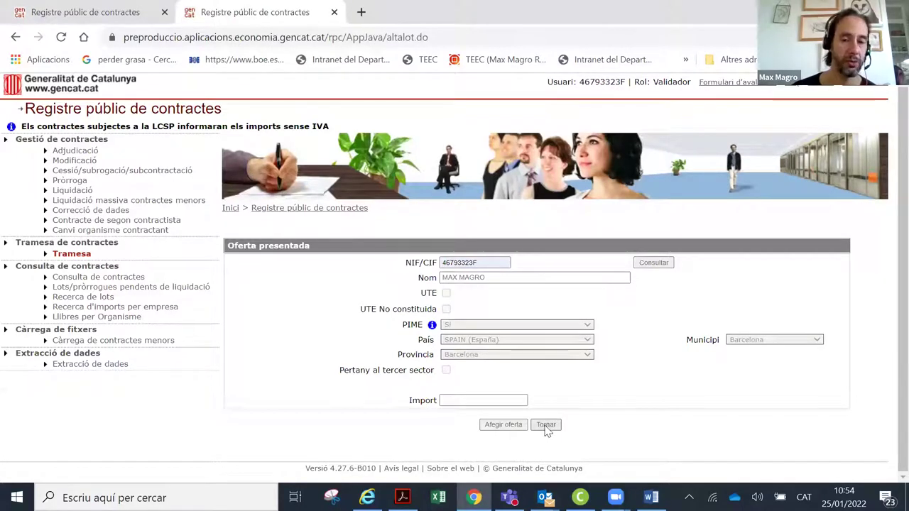
{"action": "left_click", "coordinate": [486, 401]}
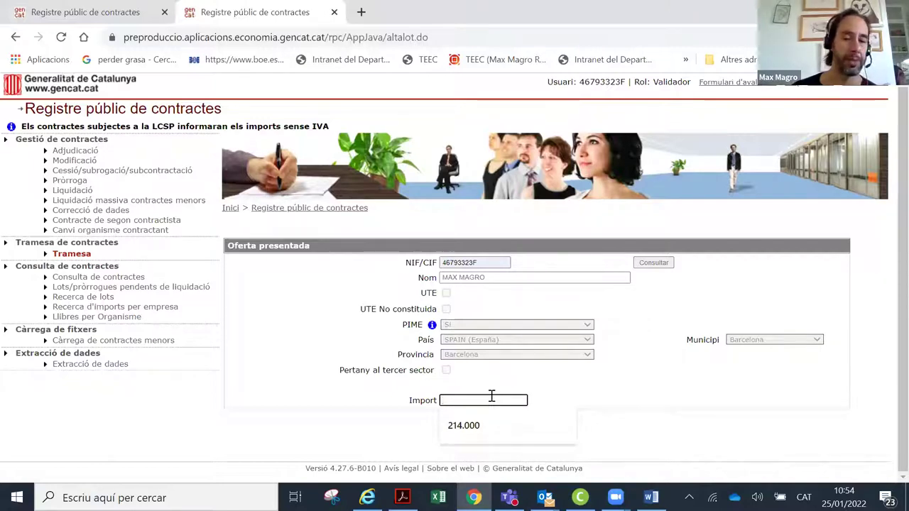
{"action": "key", "text": "Return"}
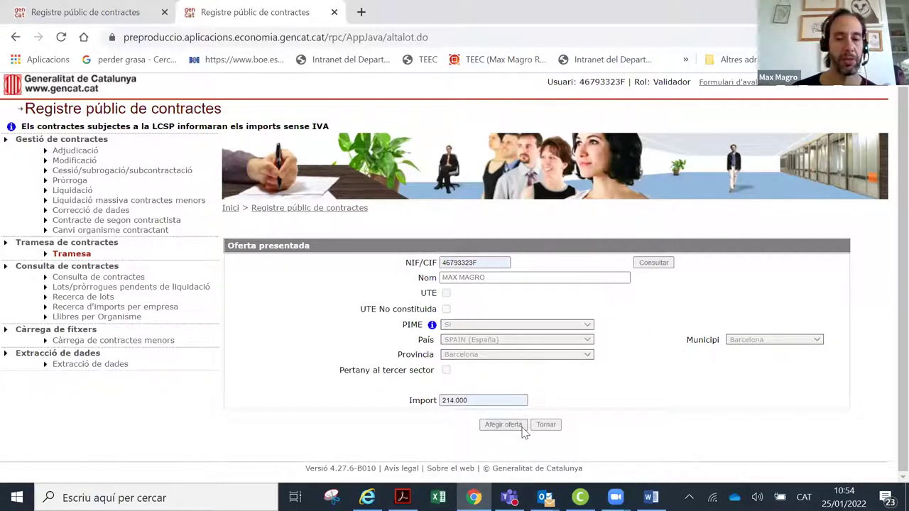
{"action": "left_click", "coordinate": [502, 425]}
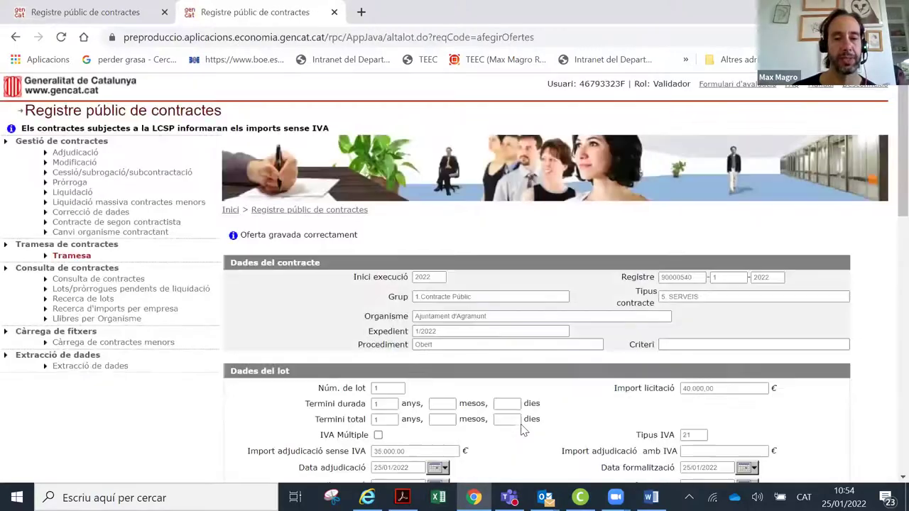
Step: Check the recorded offer, then open the contract's editable data and view lot 1 awarded at 35.000,00
{"action": "scroll", "coordinate": [540, 412], "scroll_direction": "down", "scroll_amount": 3}
{"action": "scroll", "coordinate": [540, 412], "scroll_direction": "down", "scroll_amount": 10}
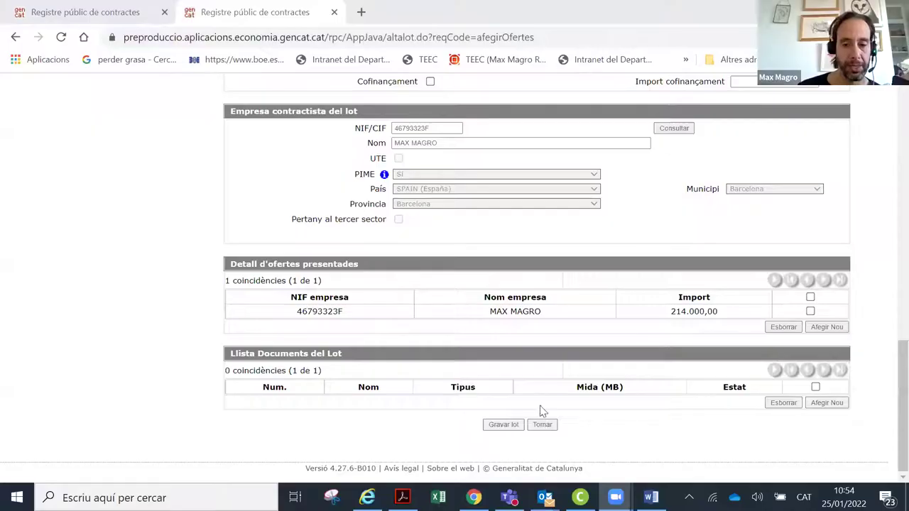
{"action": "left_click", "coordinate": [548, 429]}
{"action": "left_click", "coordinate": [683, 341]}
{"action": "scroll", "coordinate": [455, 305], "scroll_direction": "down", "scroll_amount": 5}
{"action": "scroll", "coordinate": [427, 319], "scroll_direction": "down", "scroll_amount": 3}
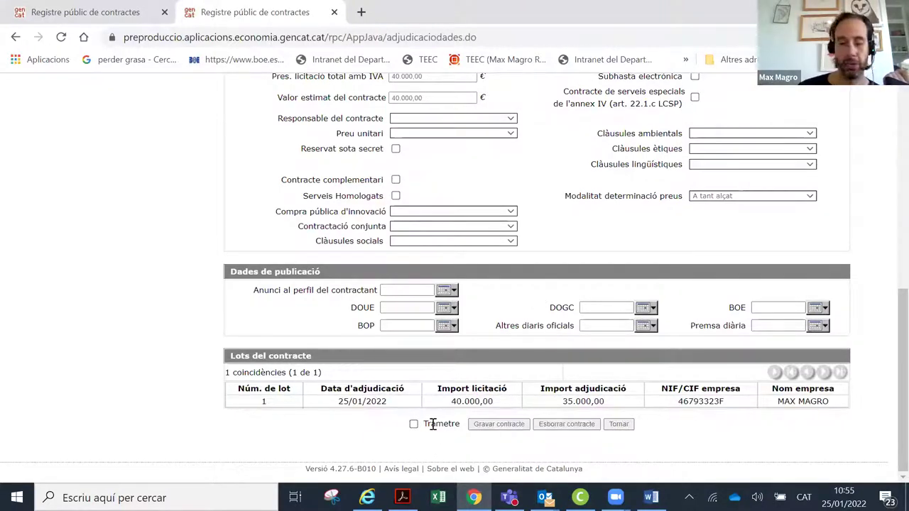
Step: Tick the Trametre checkbox on the contract form to mark the contract for sending
{"action": "left_click_drag", "start_coordinate": [461, 423], "coordinate": [394, 430]}
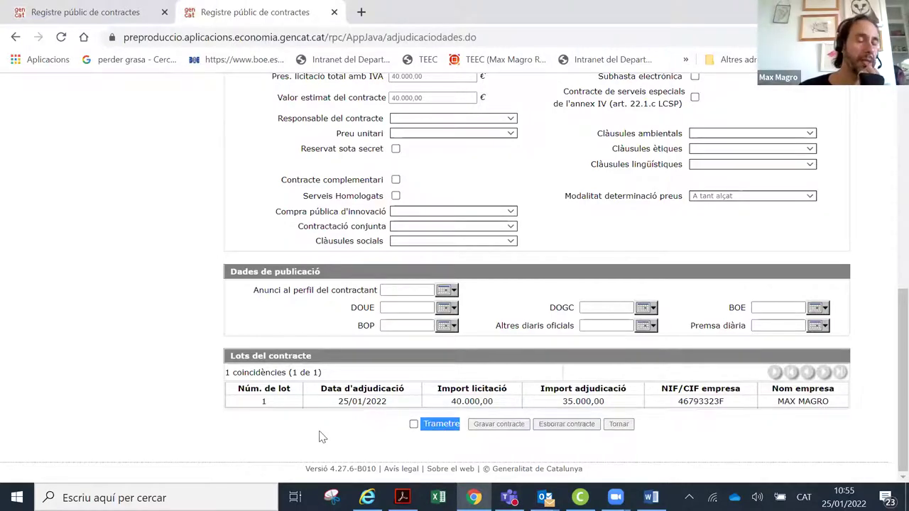
{"action": "scroll", "coordinate": [473, 389], "scroll_direction": "up", "scroll_amount": 2}
{"action": "scroll", "coordinate": [471, 382], "scroll_direction": "up", "scroll_amount": 5}
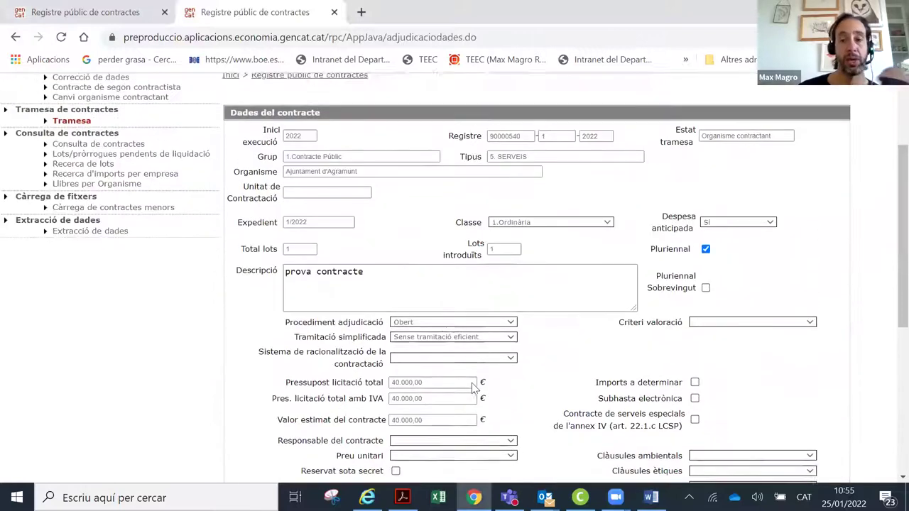
{"action": "scroll", "coordinate": [472, 389], "scroll_direction": "down", "scroll_amount": 2}
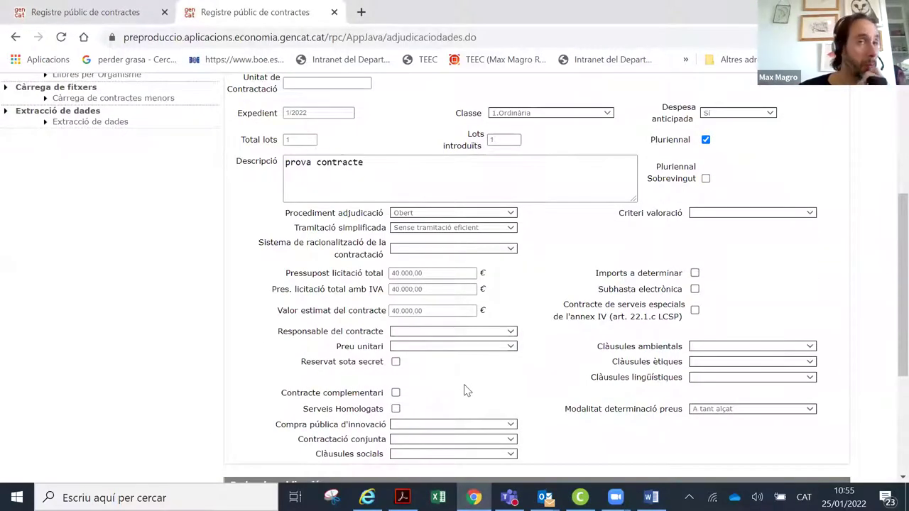
{"action": "scroll", "coordinate": [467, 389], "scroll_direction": "down", "scroll_amount": 3}
{"action": "left_click", "coordinate": [334, 427]}
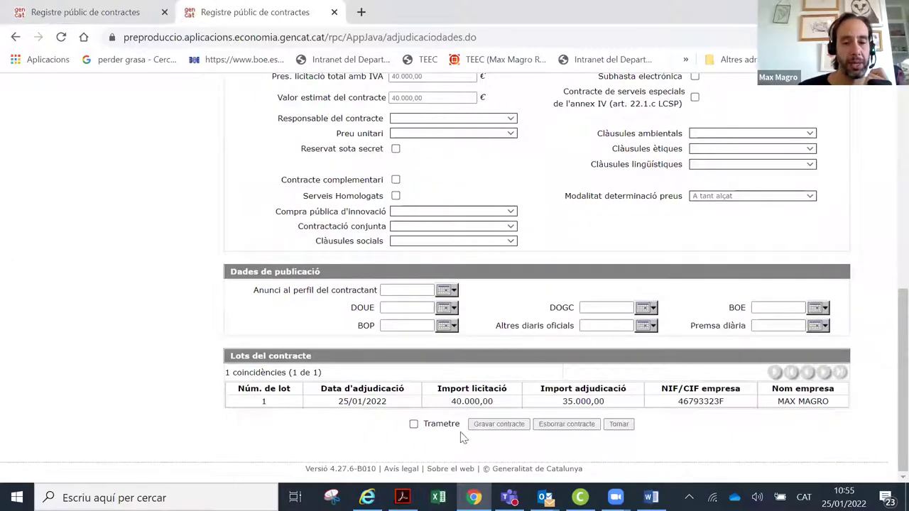
{"action": "left_click_drag", "start_coordinate": [460, 423], "coordinate": [403, 426]}
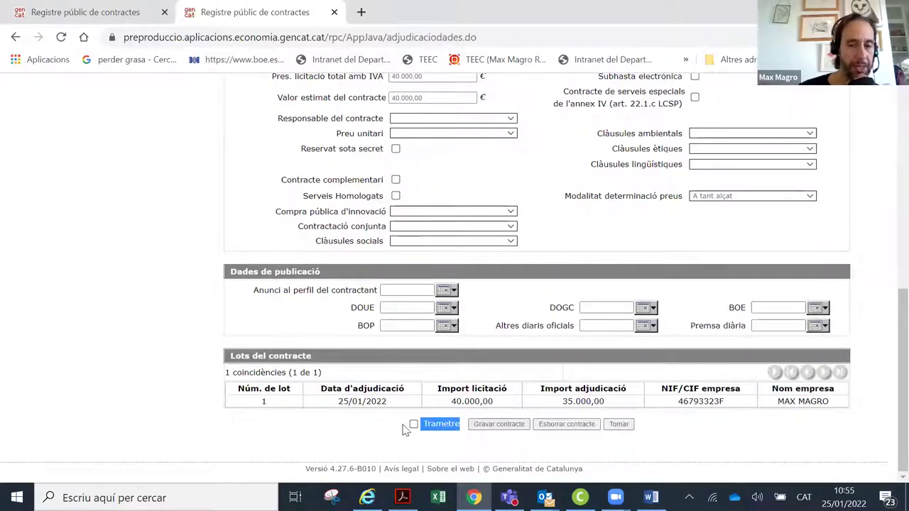
{"action": "left_click", "coordinate": [370, 448]}
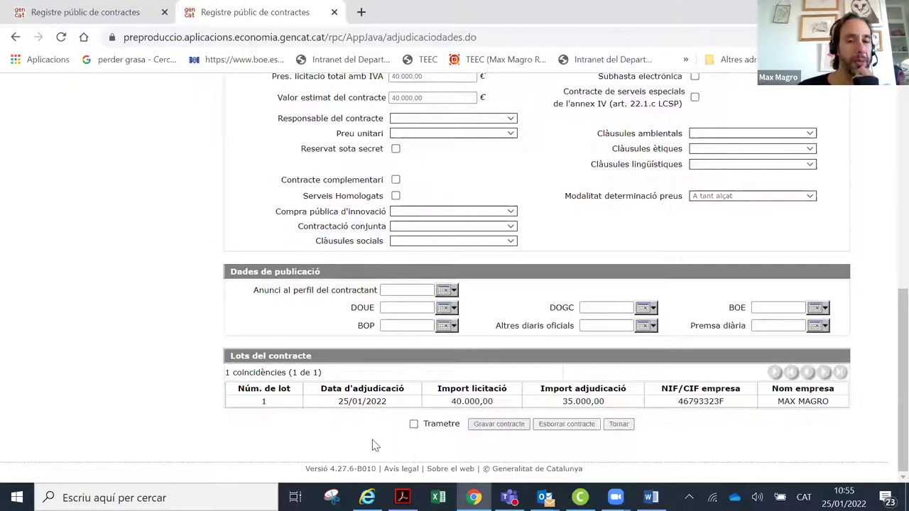
{"action": "left_click", "coordinate": [414, 425]}
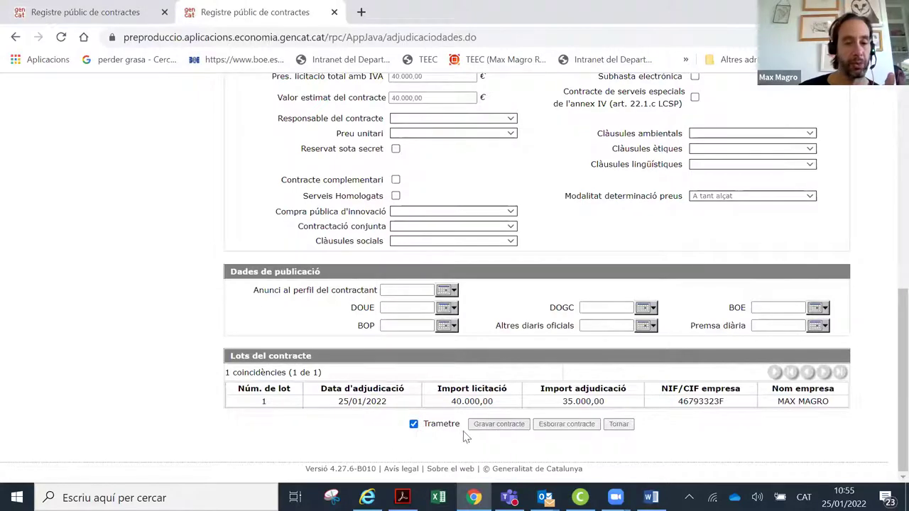
{"action": "scroll", "coordinate": [397, 397], "scroll_direction": "up", "scroll_amount": 3}
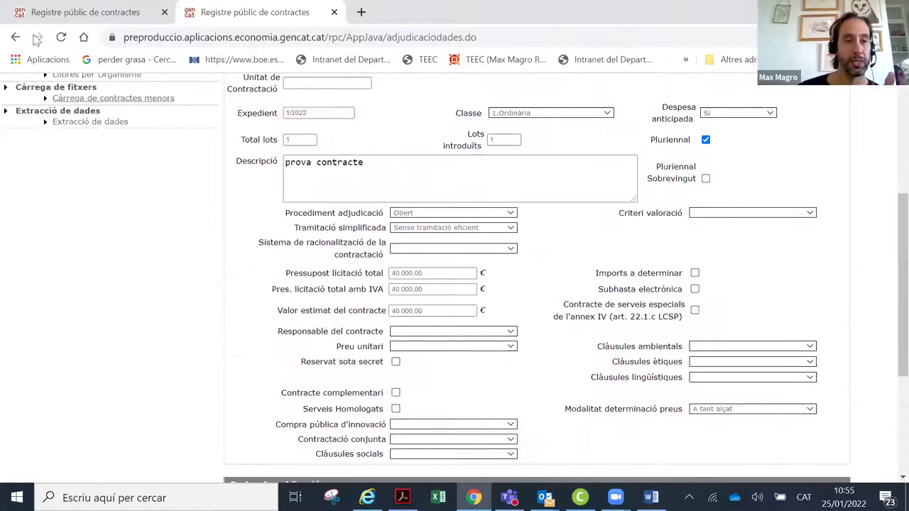
{"action": "left_click", "coordinate": [85, 12]}
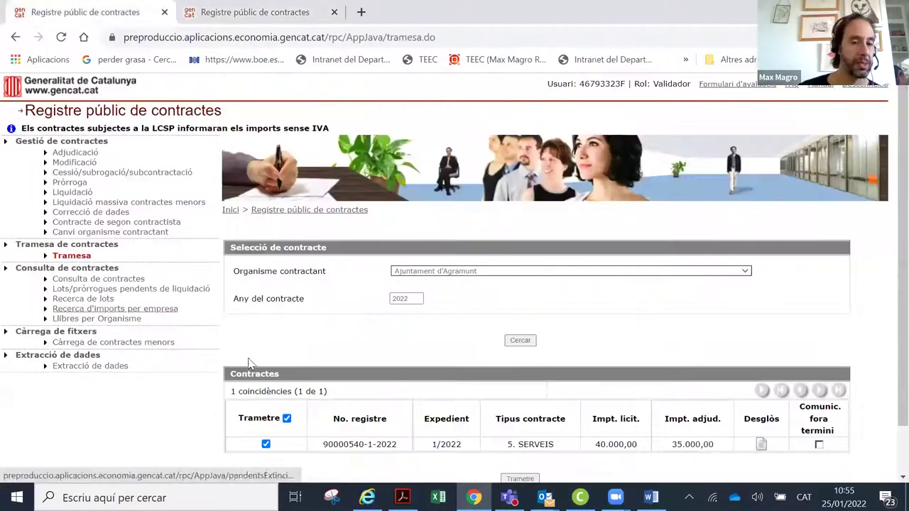
{"action": "scroll", "coordinate": [248, 361], "scroll_direction": "down", "scroll_amount": 2}
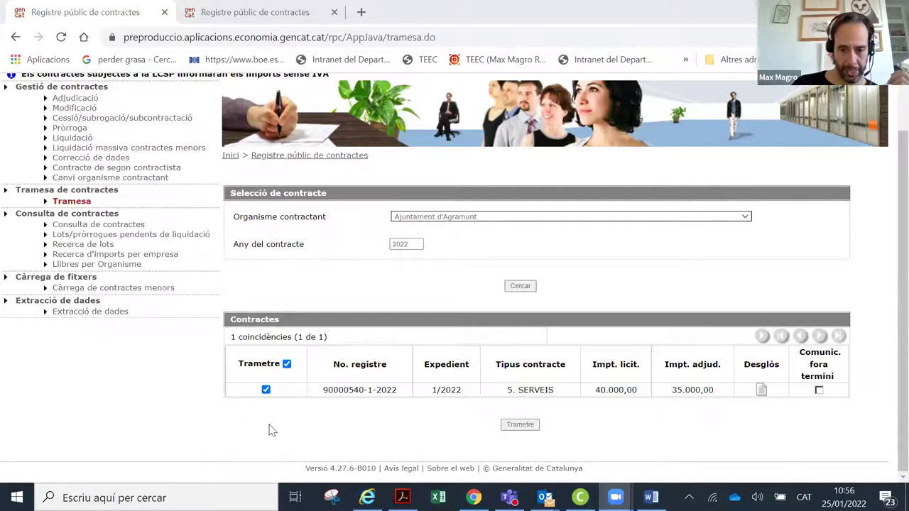
{"action": "left_click", "coordinate": [287, 364]}
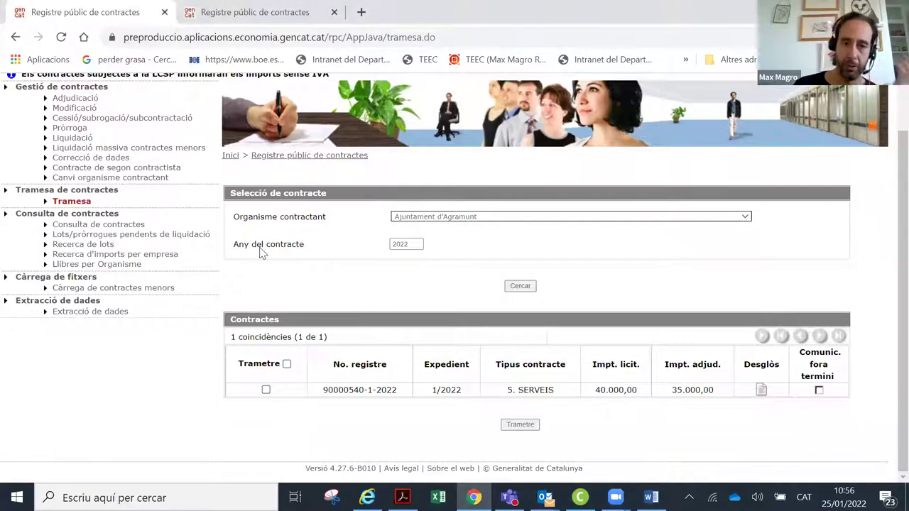
Step: Save the contract data form again with Gravar contracte
{"action": "left_click", "coordinate": [190, 14]}
{"action": "scroll", "coordinate": [395, 295], "scroll_direction": "up", "scroll_amount": 3}
{"action": "scroll", "coordinate": [392, 305], "scroll_direction": "down", "scroll_amount": 1}
{"action": "scroll", "coordinate": [390, 312], "scroll_direction": "down", "scroll_amount": 5}
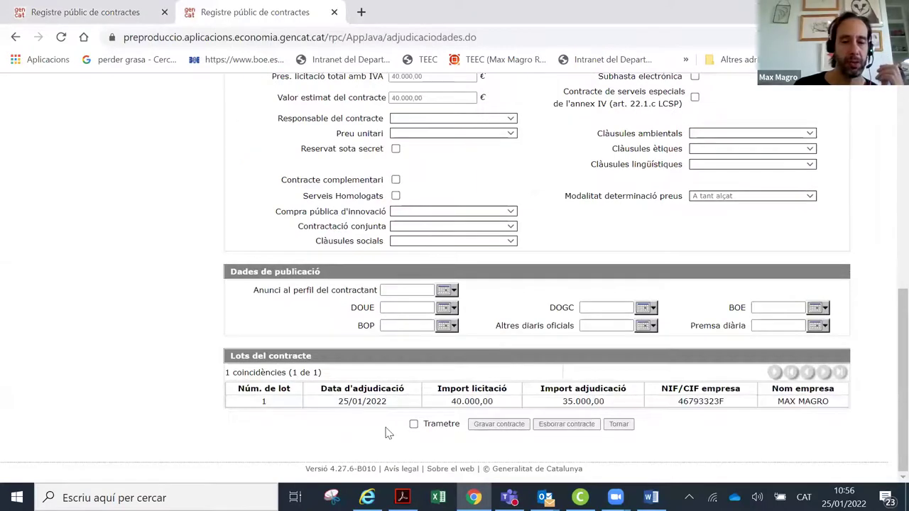
{"action": "left_click", "coordinate": [499, 424]}
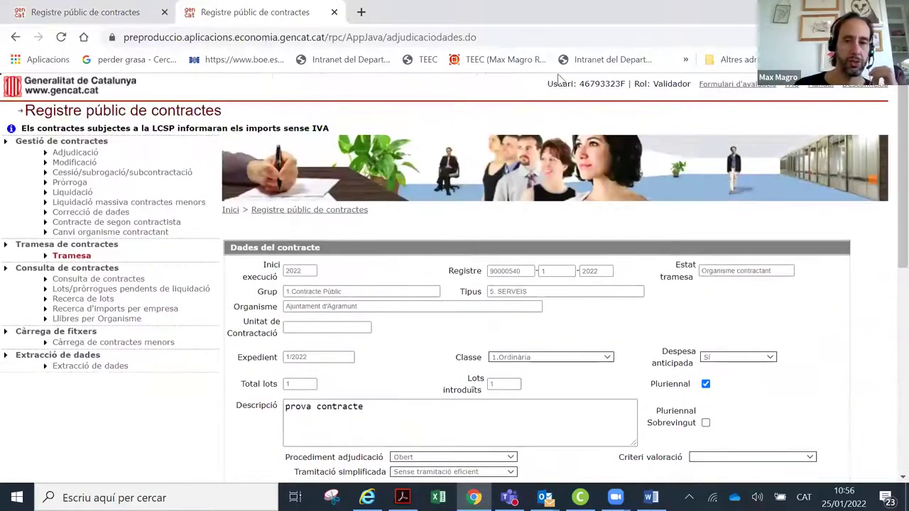
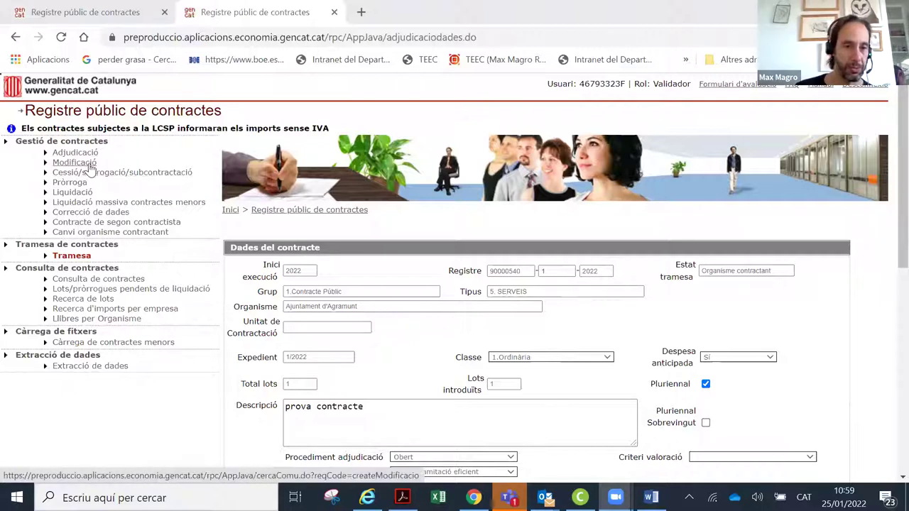
Step: Open the Modificació contract search page after briefly viewing the Pròrroga search
{"action": "left_click", "coordinate": [88, 164]}
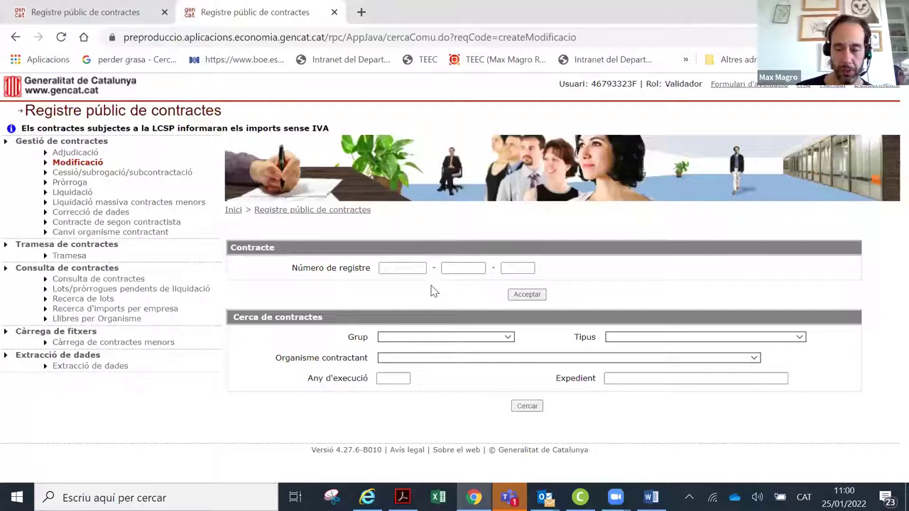
{"action": "left_click", "coordinate": [76, 184]}
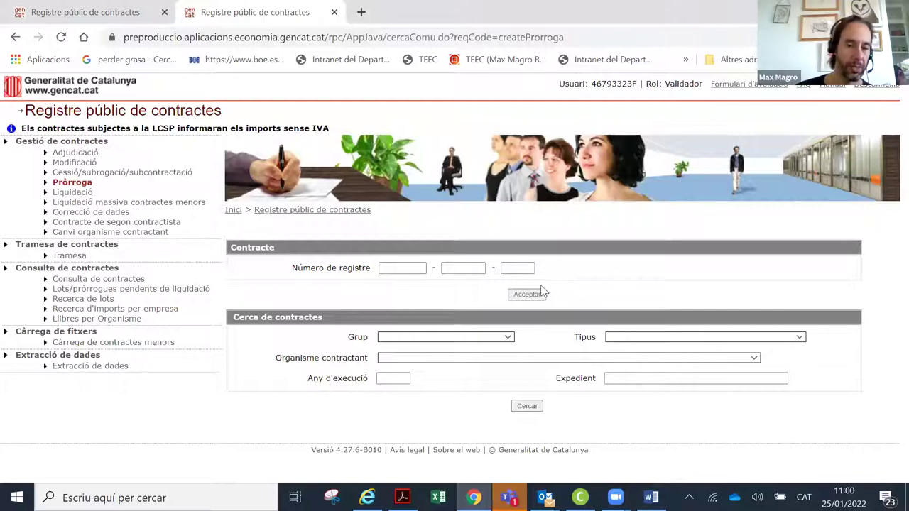
{"action": "left_click", "coordinate": [79, 163]}
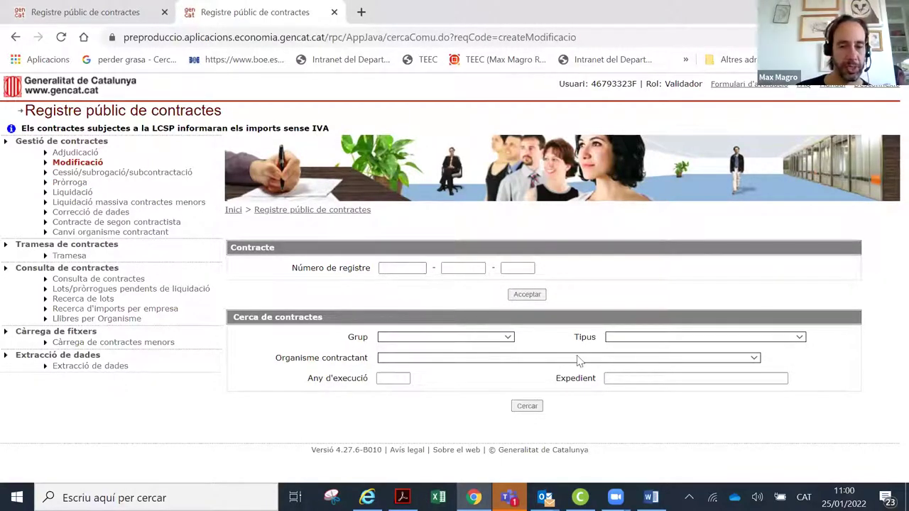
{"action": "left_click", "coordinate": [639, 378]}
{"action": "left_click", "coordinate": [350, 349]}
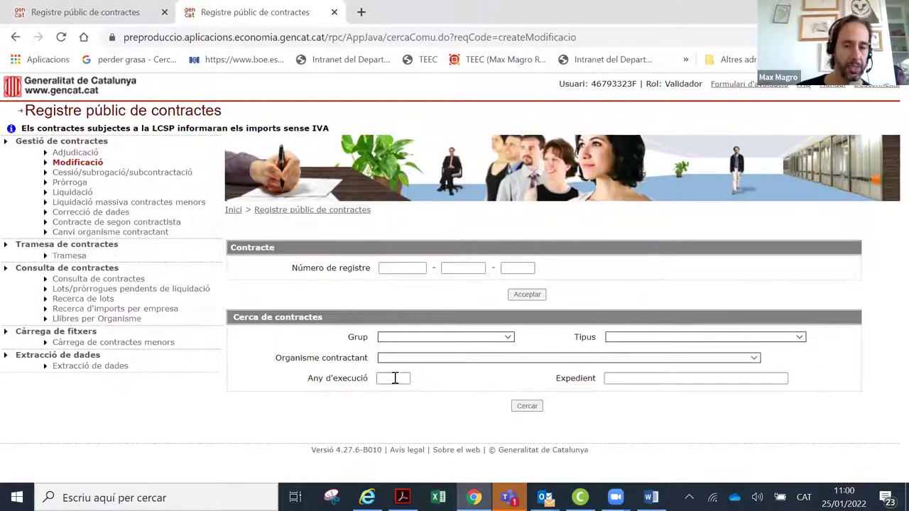
{"action": "left_click", "coordinate": [469, 358]}
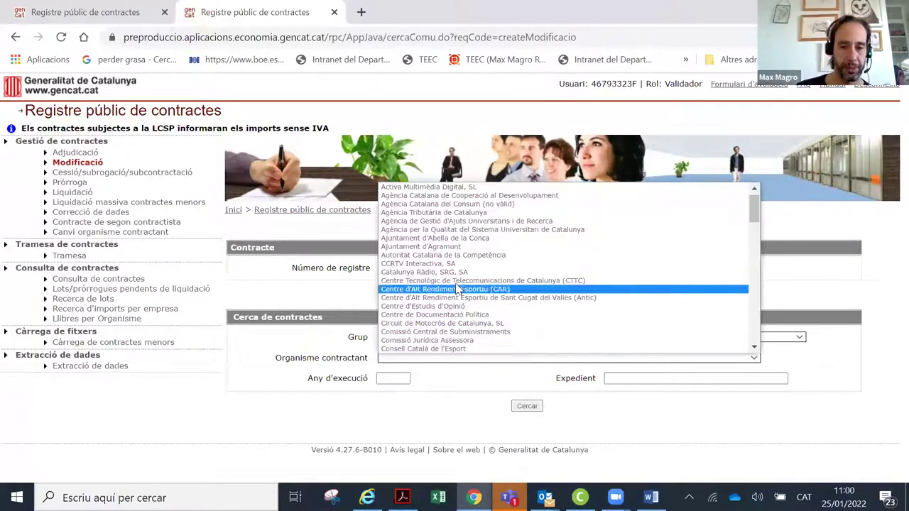
{"action": "left_click", "coordinate": [444, 387]}
{"action": "left_click", "coordinate": [406, 379]}
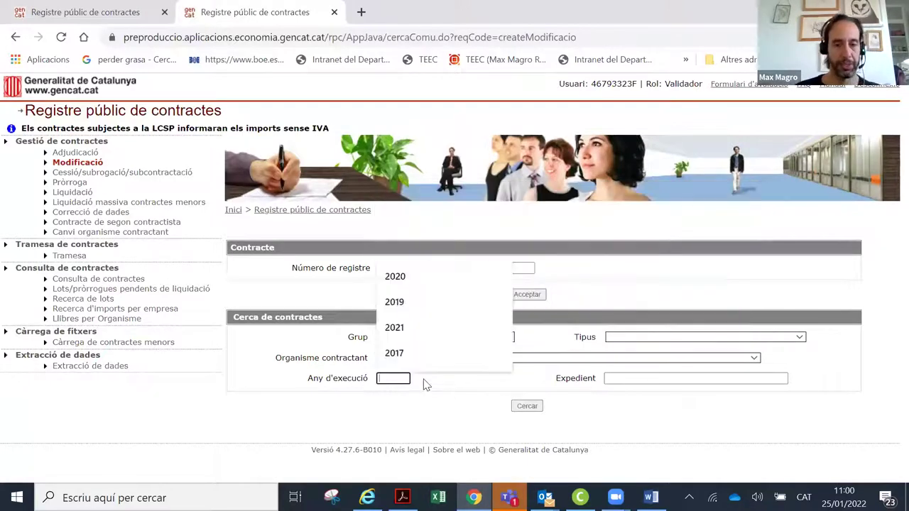
{"action": "type", "text": "2022"}
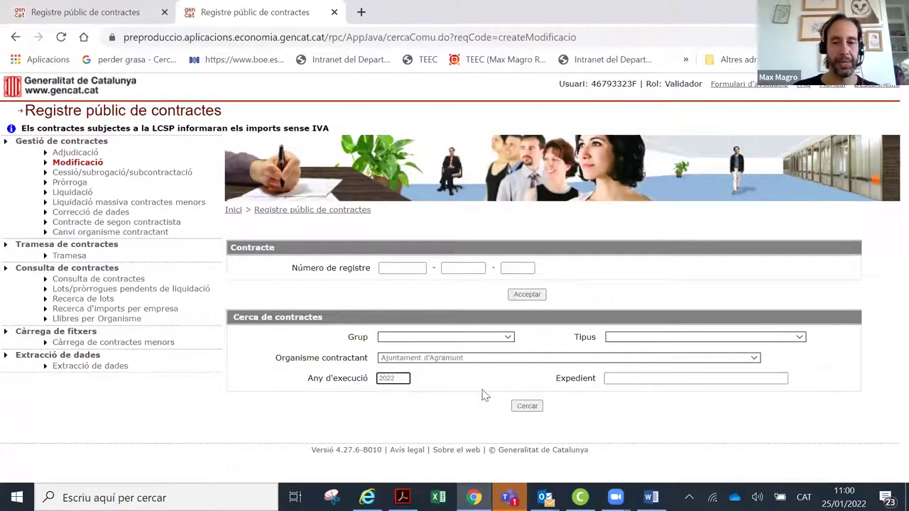
{"action": "left_click", "coordinate": [539, 407]}
{"action": "scroll", "coordinate": [517, 389], "scroll_direction": "down", "scroll_amount": 1}
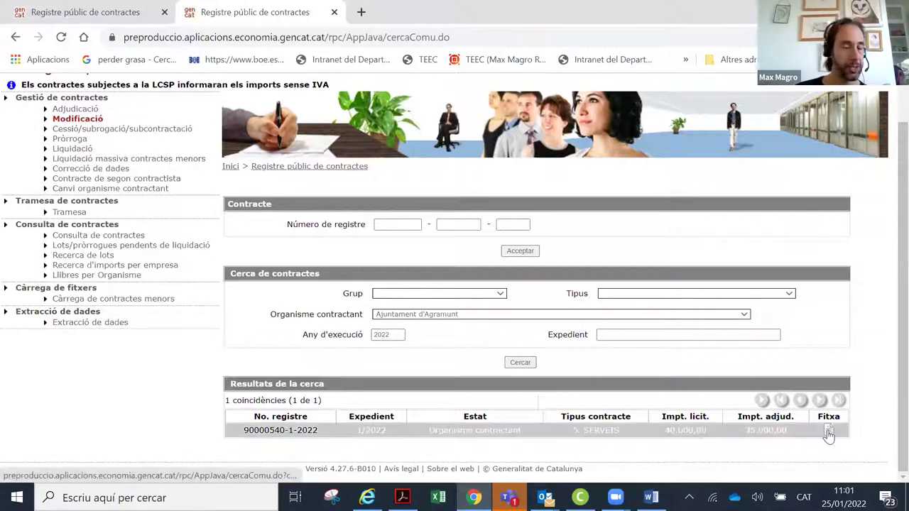
{"action": "left_click", "coordinate": [300, 431]}
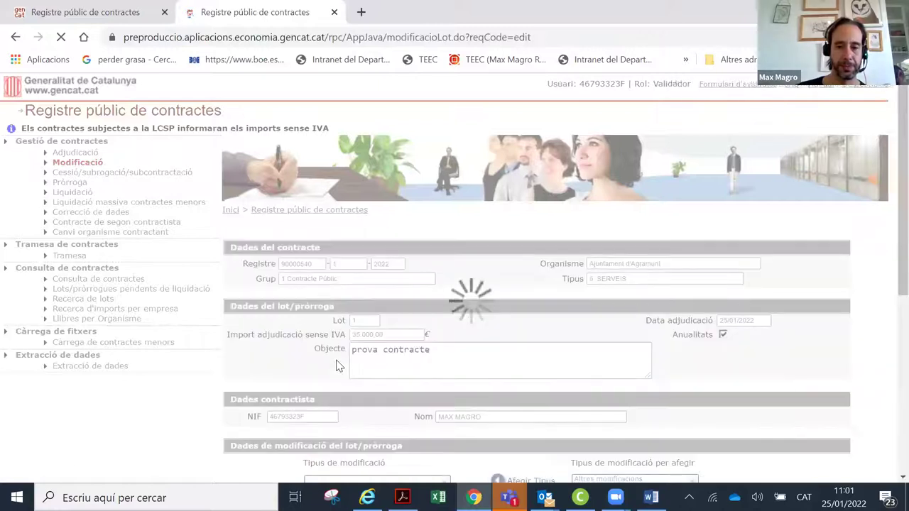
{"action": "scroll", "coordinate": [350, 317], "scroll_direction": "down", "scroll_amount": 2}
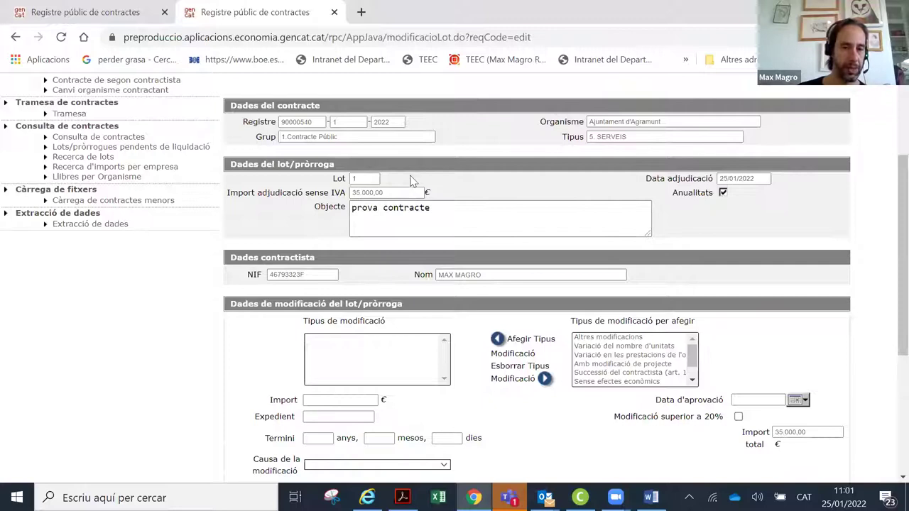
{"action": "scroll", "coordinate": [419, 193], "scroll_direction": "down", "scroll_amount": 2}
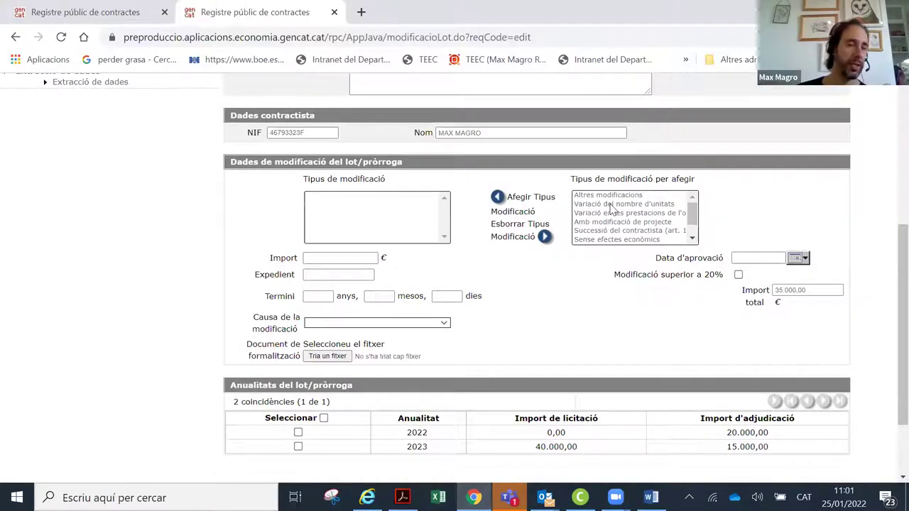
{"action": "left_click_drag", "start_coordinate": [692, 211], "coordinate": [694, 213]}
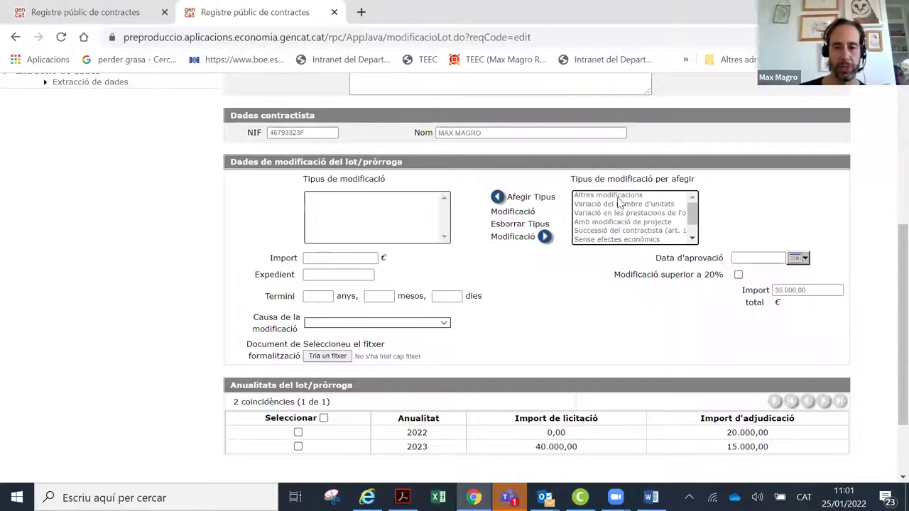
{"action": "left_click", "coordinate": [615, 196]}
{"action": "left_click", "coordinate": [599, 205]}
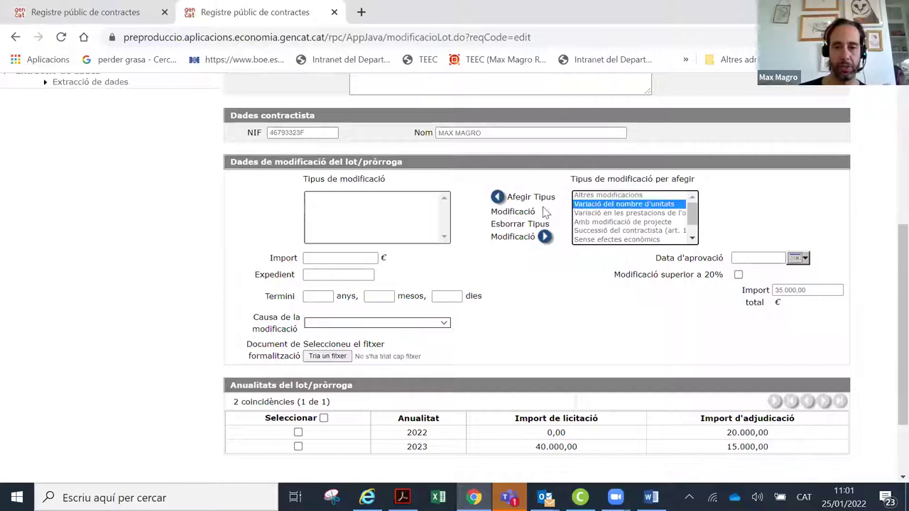
{"action": "left_click", "coordinate": [497, 199]}
{"action": "scroll", "coordinate": [618, 234], "scroll_direction": "down", "scroll_amount": 2}
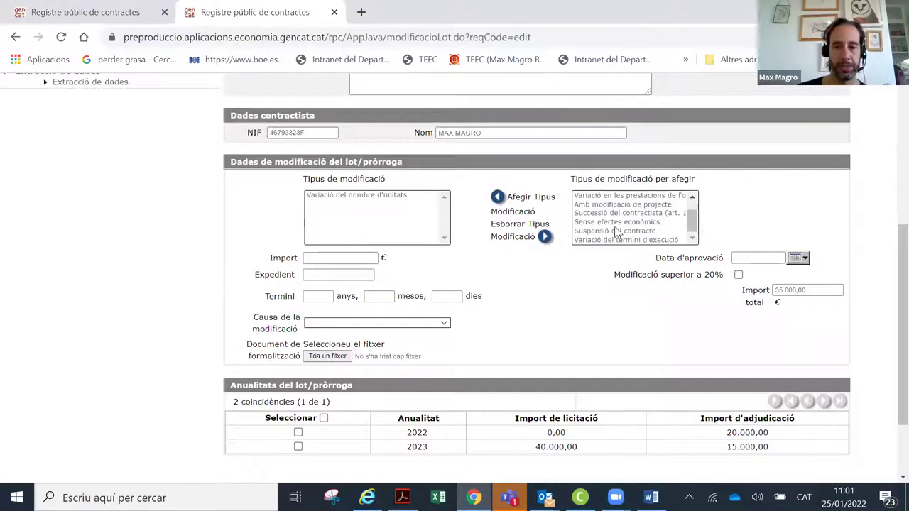
{"action": "left_click", "coordinate": [616, 240]}
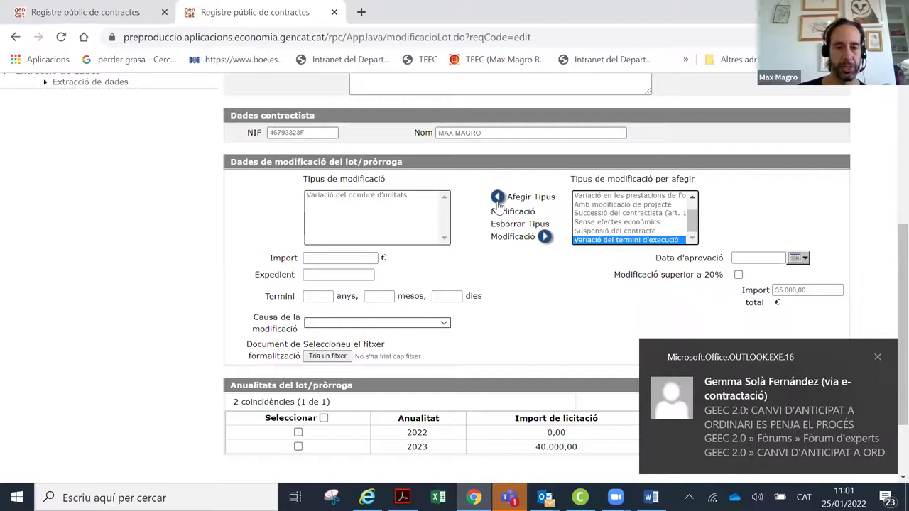
{"action": "left_click", "coordinate": [498, 200]}
{"action": "scroll", "coordinate": [640, 233], "scroll_direction": "down", "scroll_amount": 1}
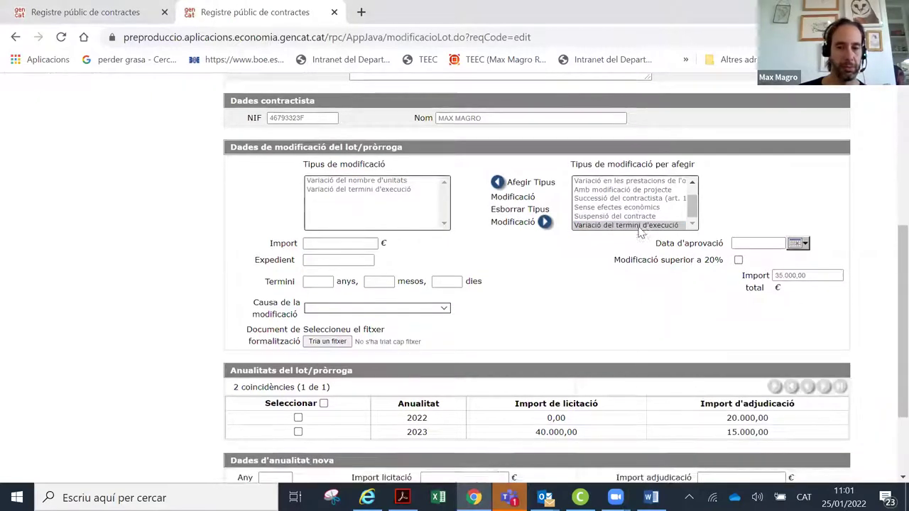
{"action": "scroll", "coordinate": [641, 233], "scroll_direction": "down", "scroll_amount": 3}
{"action": "scroll", "coordinate": [634, 189], "scroll_direction": "up", "scroll_amount": 2}
{"action": "left_click", "coordinate": [629, 164]}
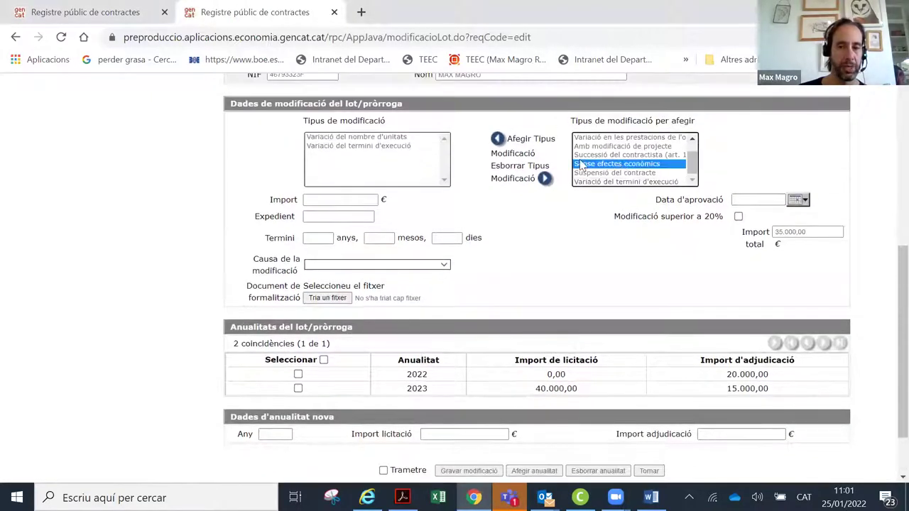
{"action": "left_click", "coordinate": [498, 139]}
{"action": "scroll", "coordinate": [890, 313], "scroll_direction": "up", "scroll_amount": 1}
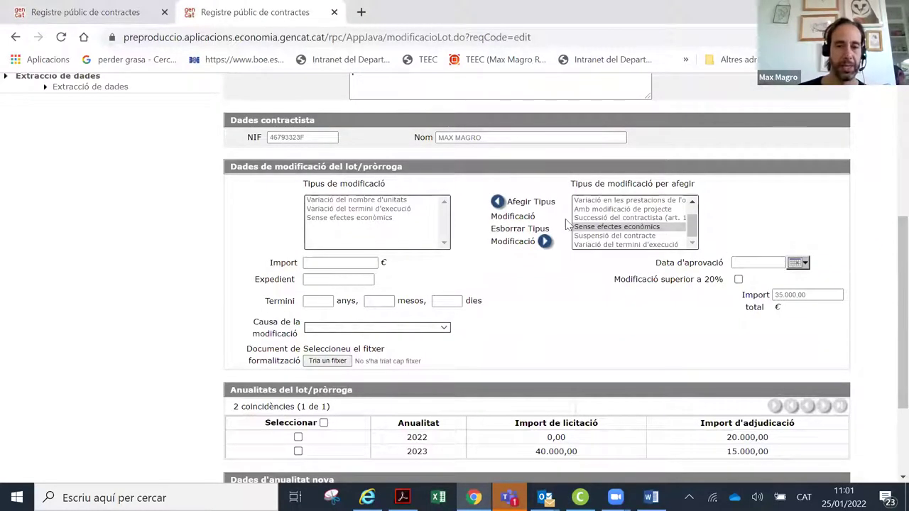
{"action": "left_click", "coordinate": [397, 220]}
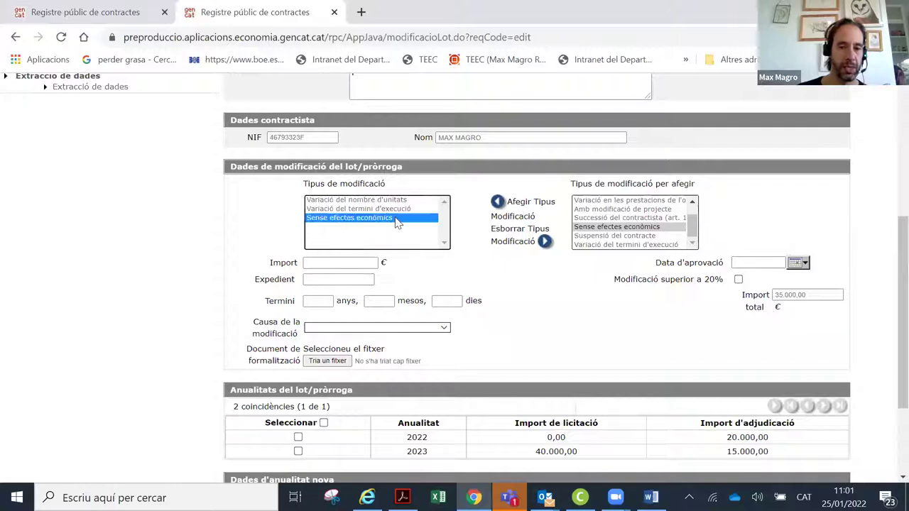
{"action": "left_click", "coordinate": [544, 241]}
{"action": "left_click", "coordinate": [400, 209]}
{"action": "left_click", "coordinate": [544, 241]}
{"action": "left_click", "coordinate": [402, 201]}
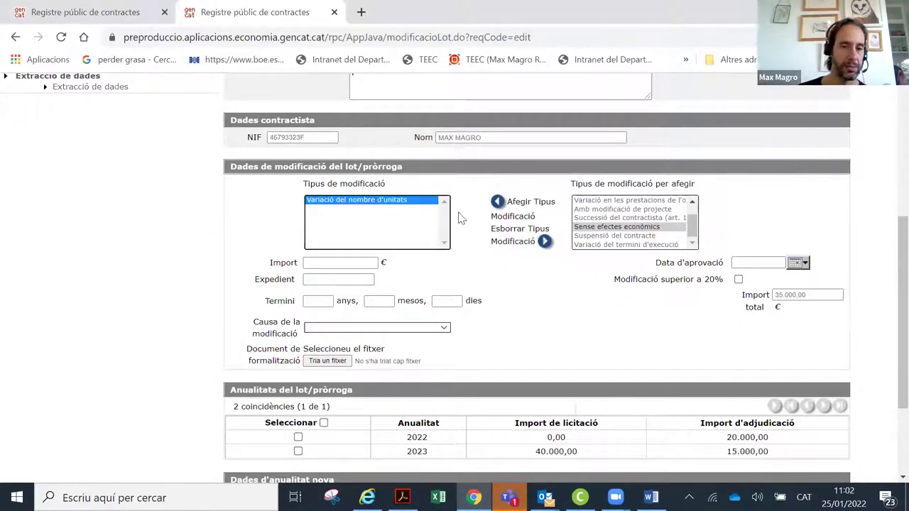
{"action": "left_click", "coordinate": [543, 242]}
Step: Enter -3.00 as the lot modification amount, leaving the approval date empty
{"action": "left_click", "coordinate": [739, 263]}
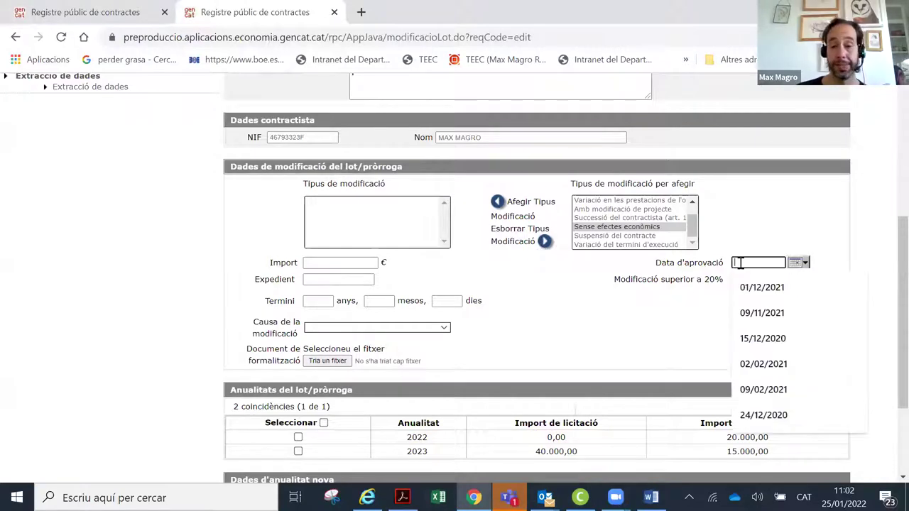
{"action": "left_click", "coordinate": [669, 277]}
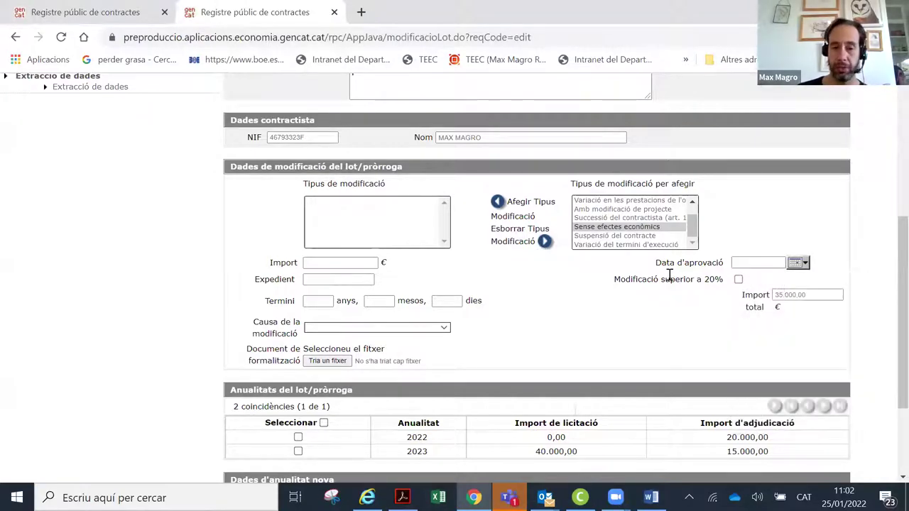
{"action": "left_click", "coordinate": [317, 263]}
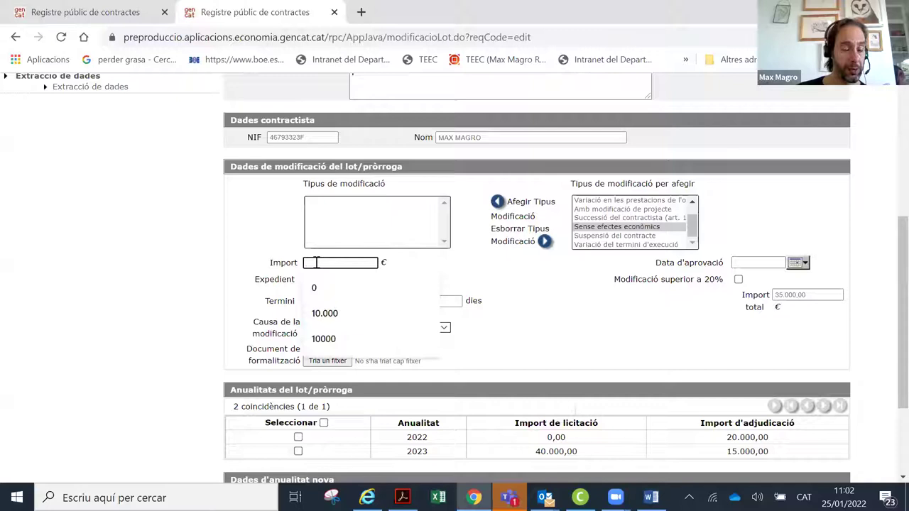
{"action": "left_click", "coordinate": [277, 256]}
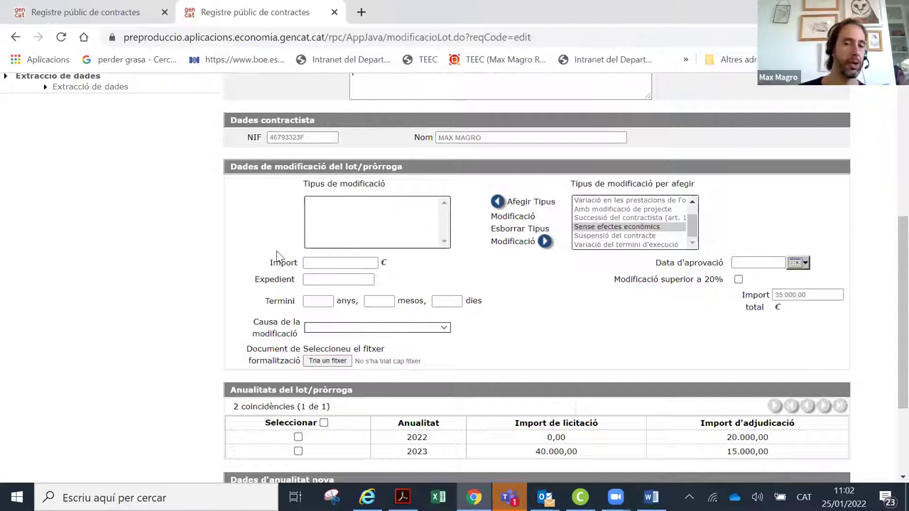
{"action": "double_click", "coordinate": [795, 294]}
{"action": "left_click", "coordinate": [807, 319]}
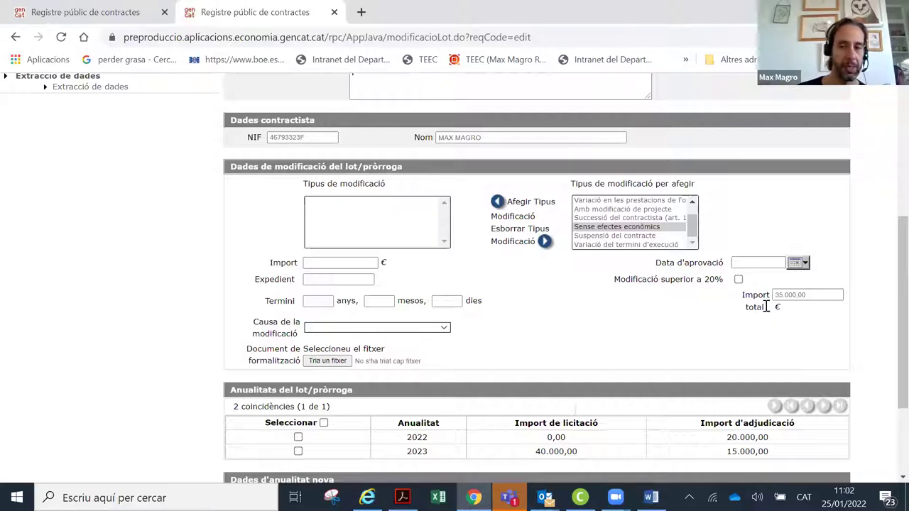
{"action": "left_click_drag", "start_coordinate": [764, 306], "coordinate": [744, 301]}
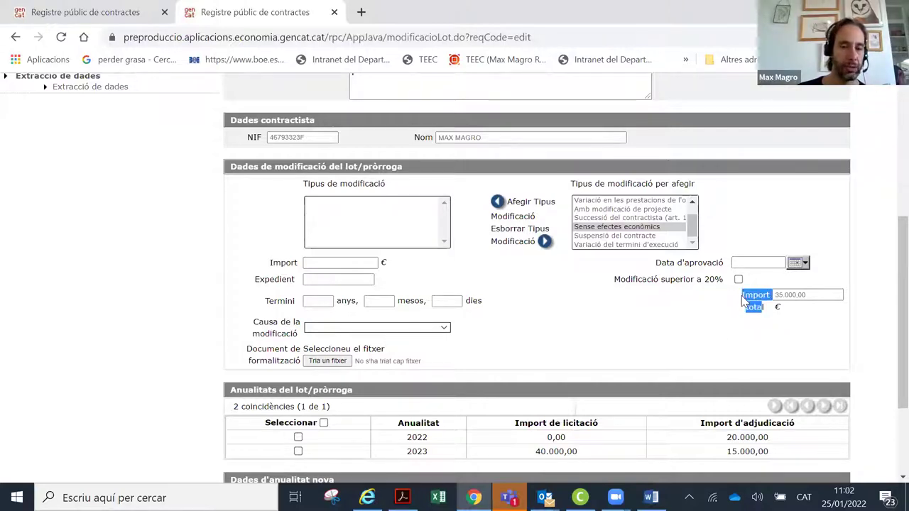
{"action": "left_click", "coordinate": [320, 263]}
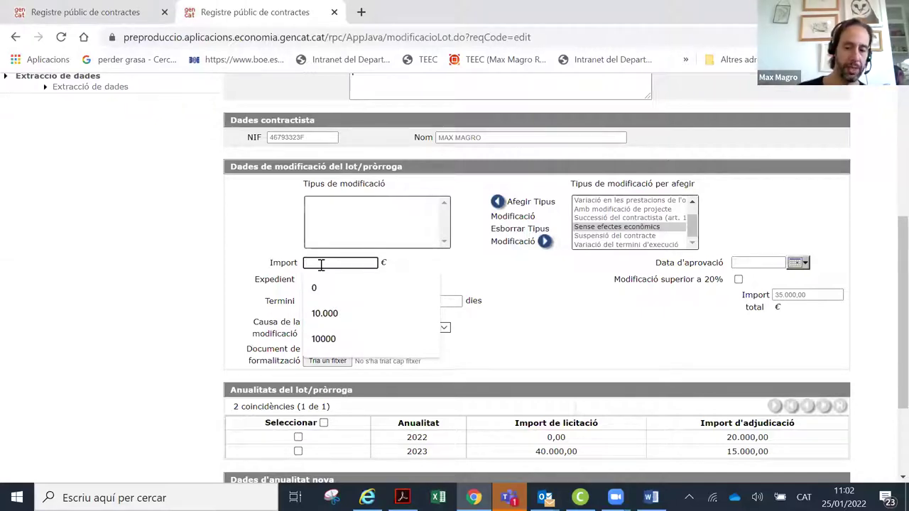
{"action": "type", "text": "-3"}
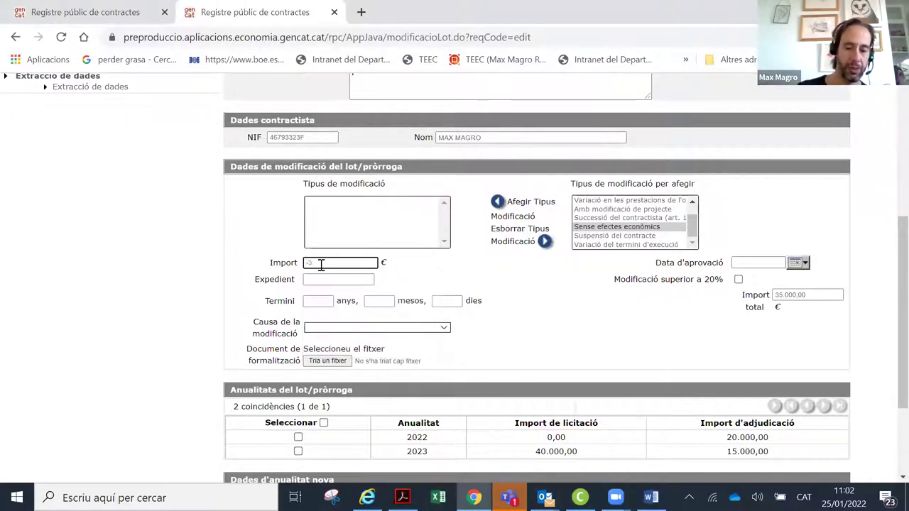
{"action": "type", "text": ".00"}
{"action": "left_click", "coordinate": [410, 264]}
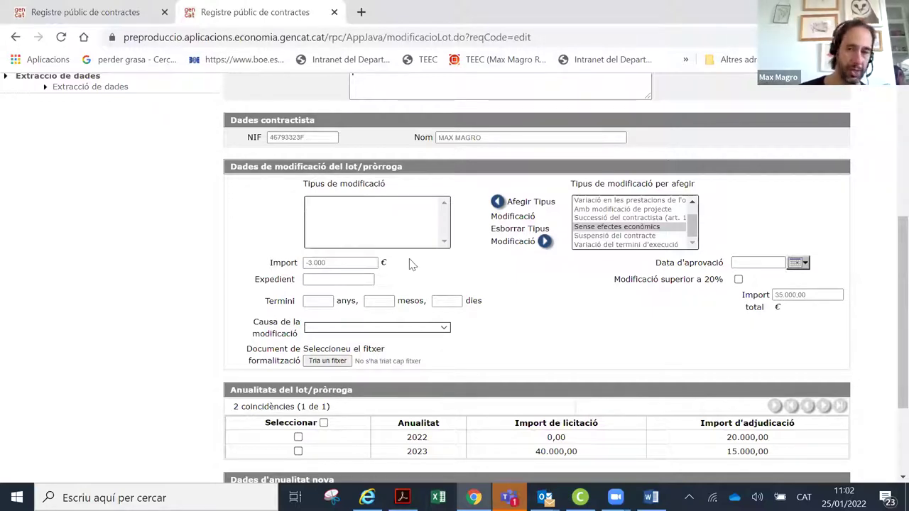
Step: Leave file number, term, modification cause and attached document blank
{"action": "left_click", "coordinate": [338, 280]}
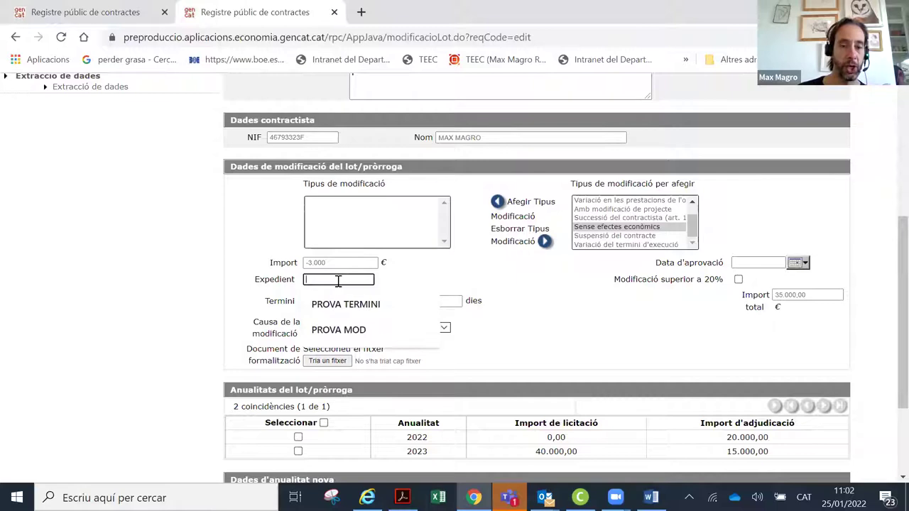
{"action": "left_click", "coordinate": [412, 278]}
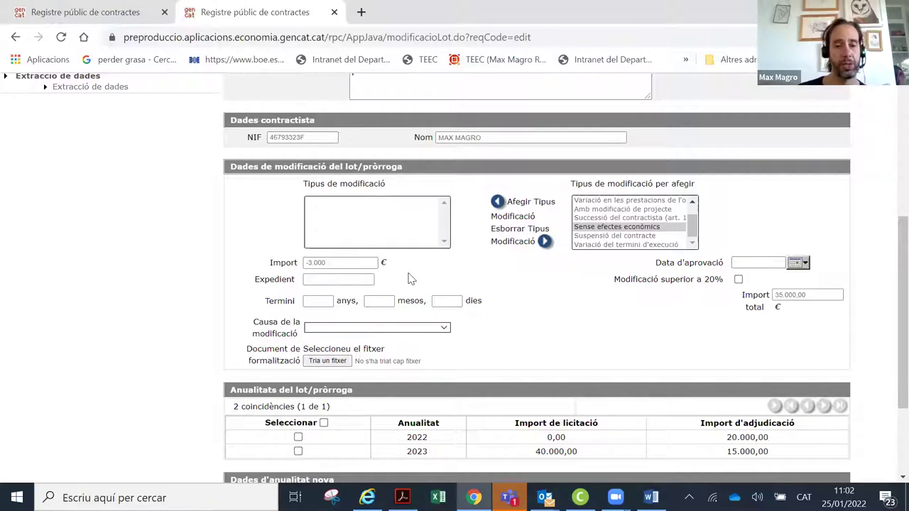
{"action": "left_click", "coordinate": [324, 301]}
{"action": "left_click", "coordinate": [367, 302]}
{"action": "left_click", "coordinate": [447, 301]}
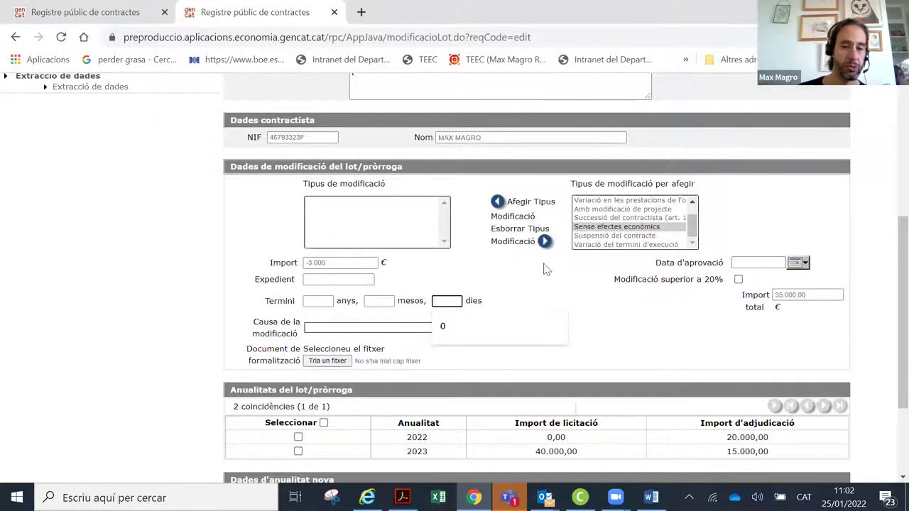
{"action": "left_click", "coordinate": [325, 301]}
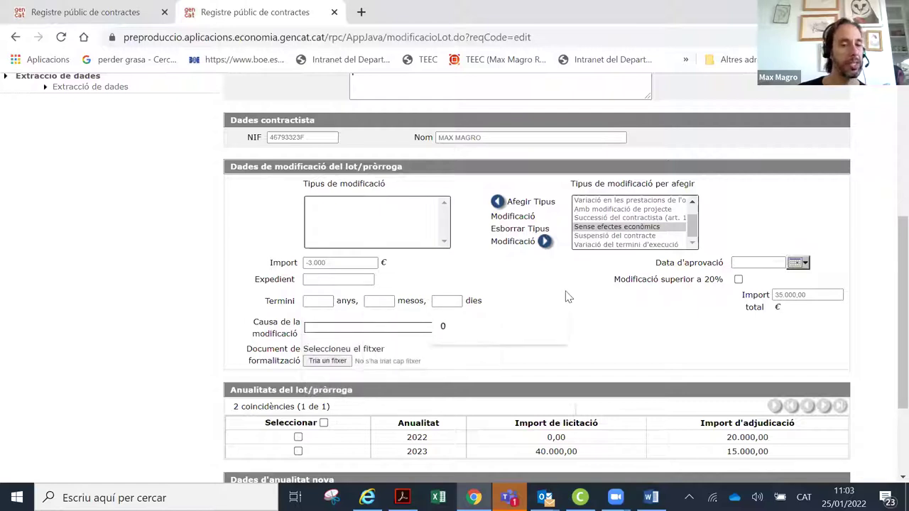
{"action": "left_click", "coordinate": [442, 330]}
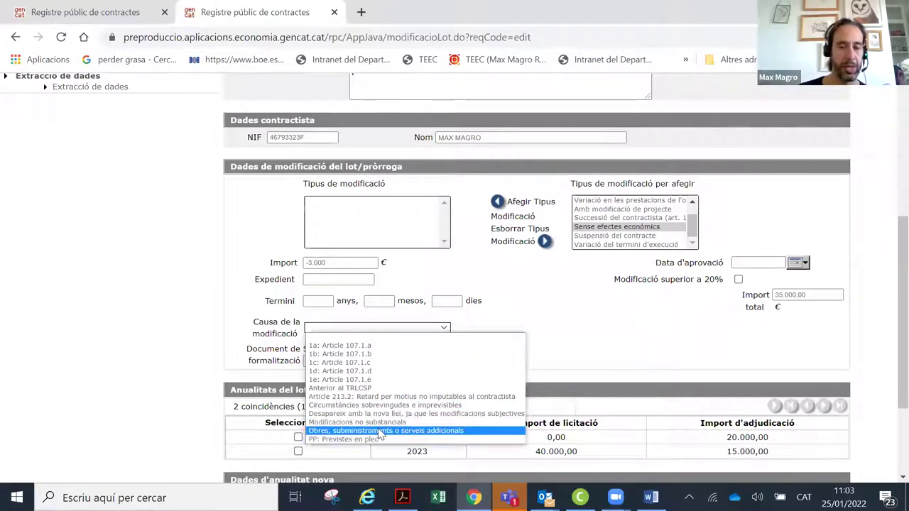
{"action": "left_click", "coordinate": [490, 323]}
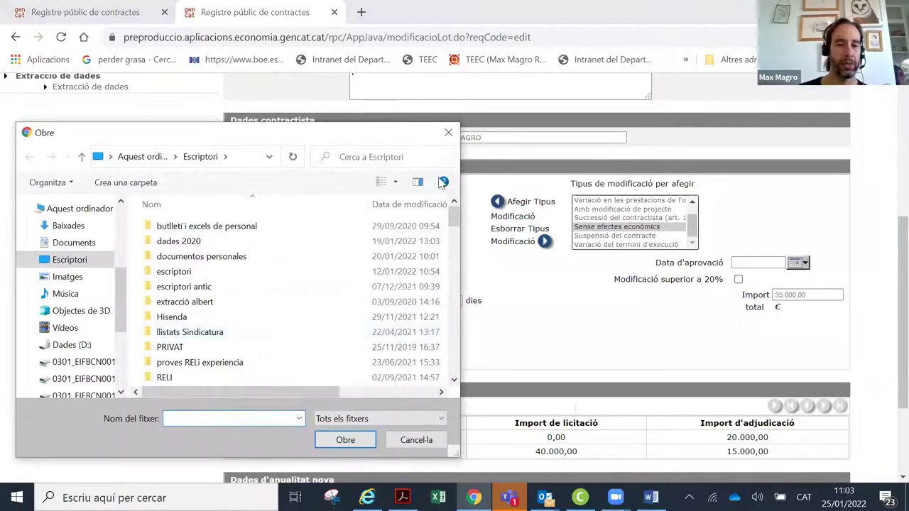
{"action": "left_click", "coordinate": [447, 133]}
{"action": "scroll", "coordinate": [468, 346], "scroll_direction": "down", "scroll_amount": 3}
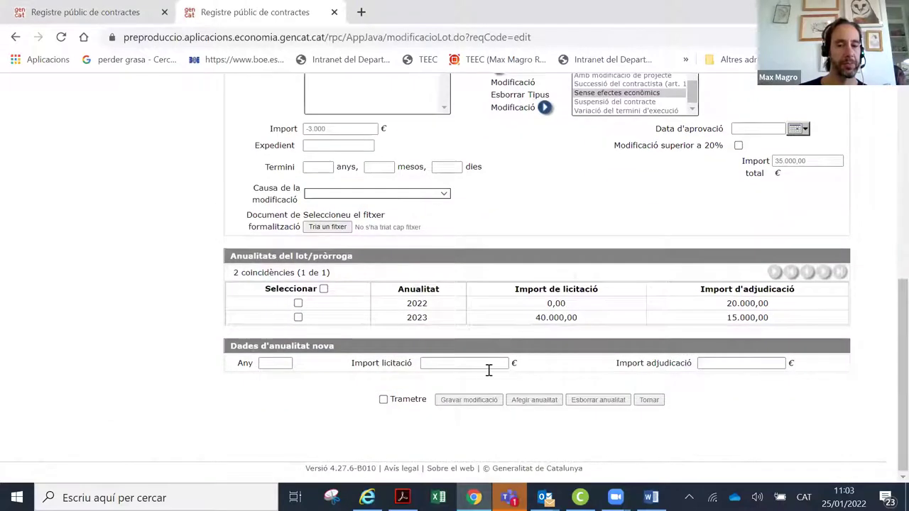
{"action": "scroll", "coordinate": [489, 379], "scroll_direction": "up", "scroll_amount": 5}
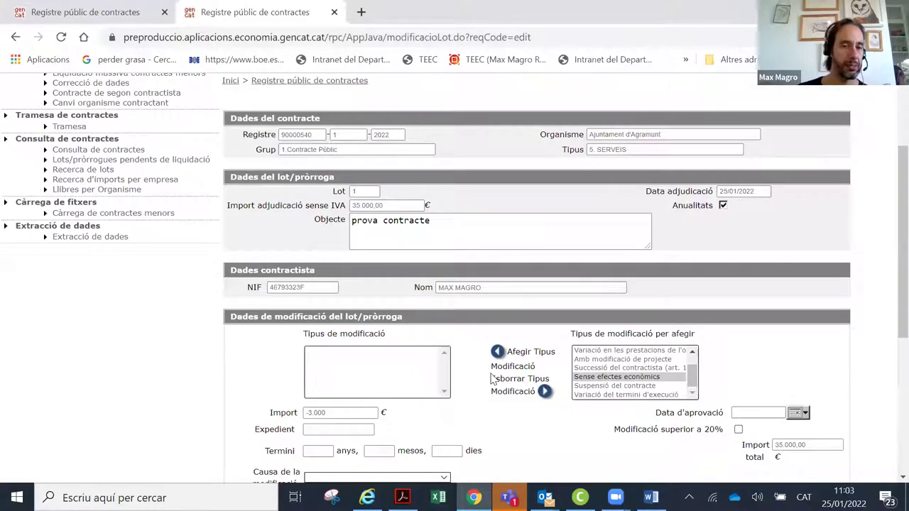
{"action": "scroll", "coordinate": [493, 379], "scroll_direction": "up", "scroll_amount": 2}
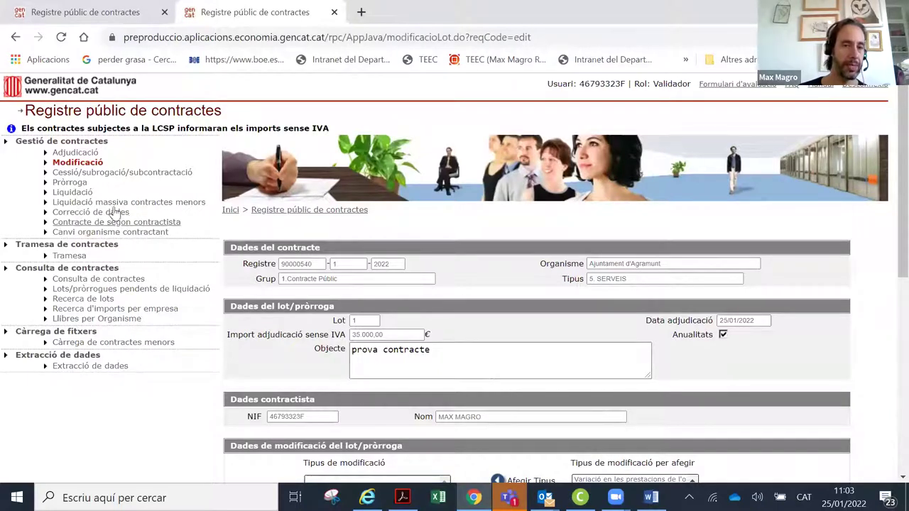
{"action": "left_click", "coordinate": [80, 183]}
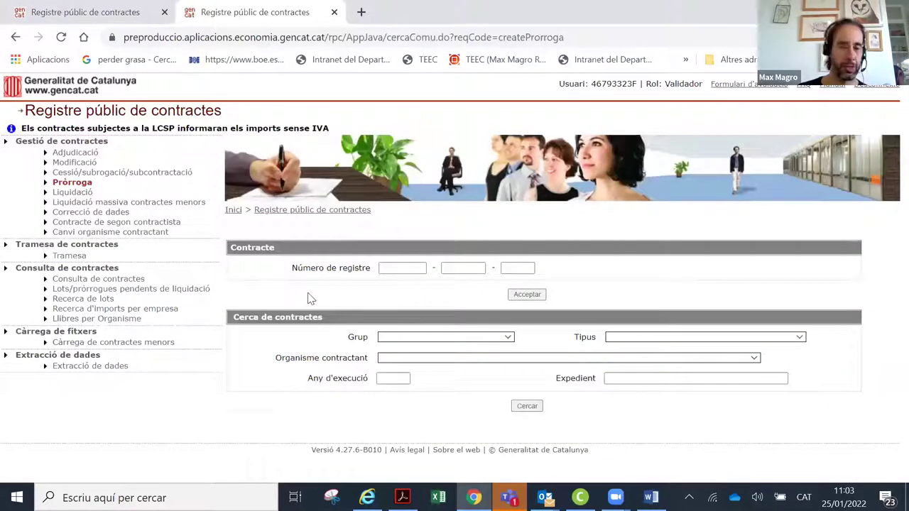
{"action": "left_click", "coordinate": [437, 358]}
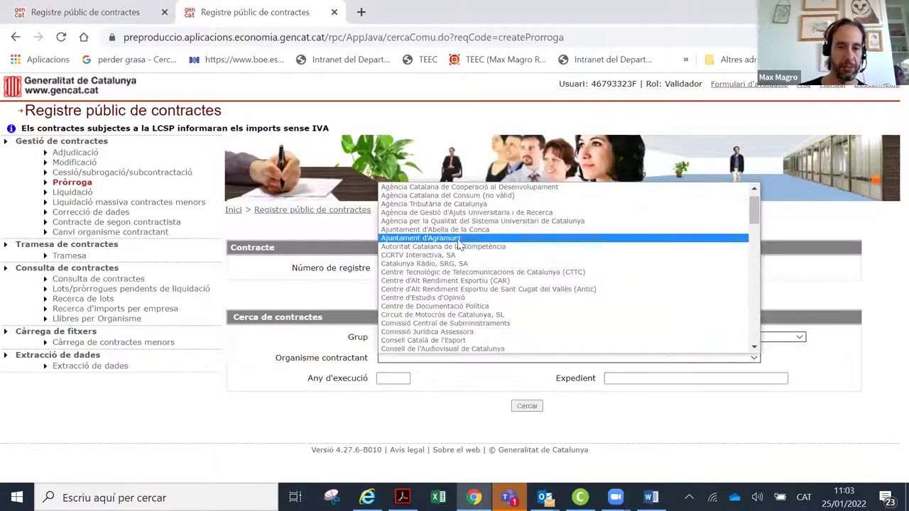
{"action": "left_click", "coordinate": [460, 238]}
{"action": "left_click", "coordinate": [392, 378]}
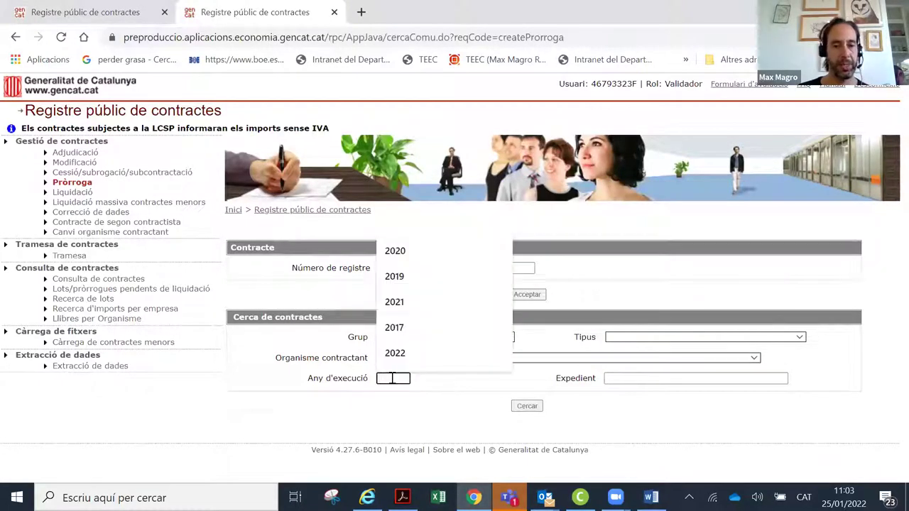
{"action": "type", "text": "20"}
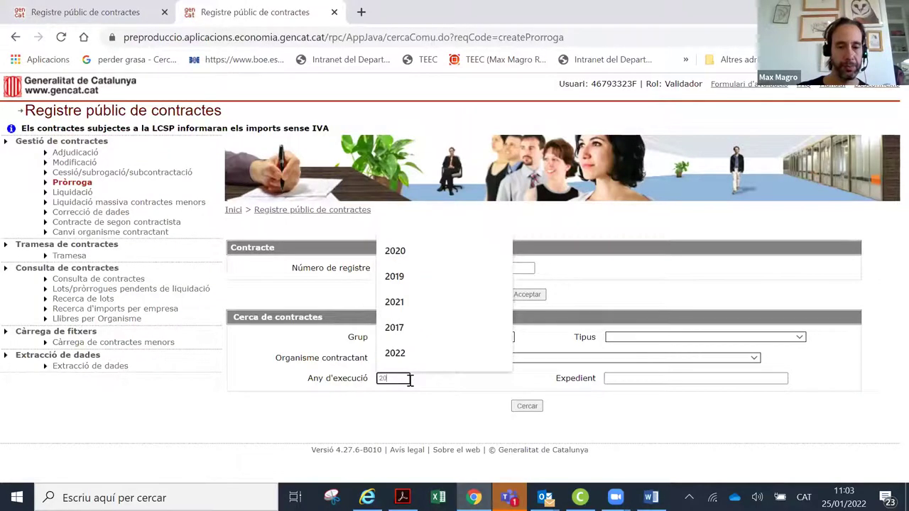
{"action": "type", "text": "22"}
{"action": "left_click", "coordinate": [526, 406]}
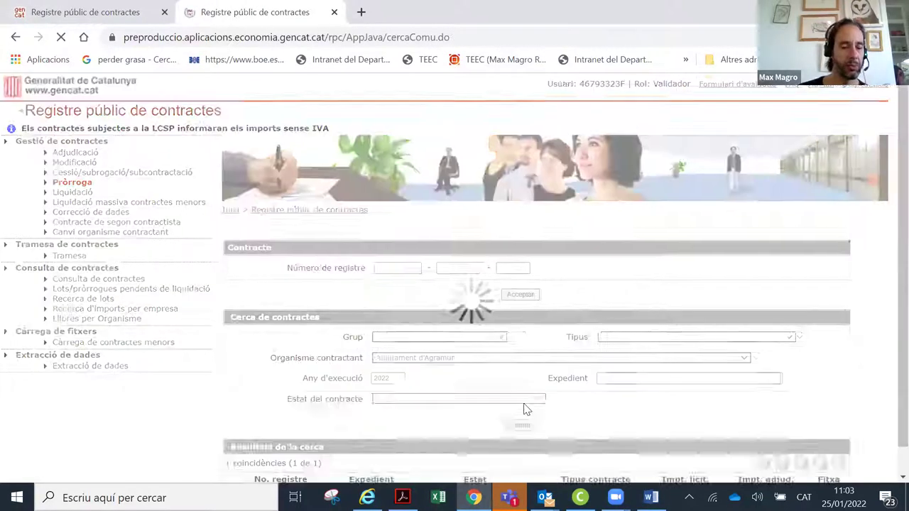
{"action": "scroll", "coordinate": [499, 428], "scroll_direction": "down", "scroll_amount": 1}
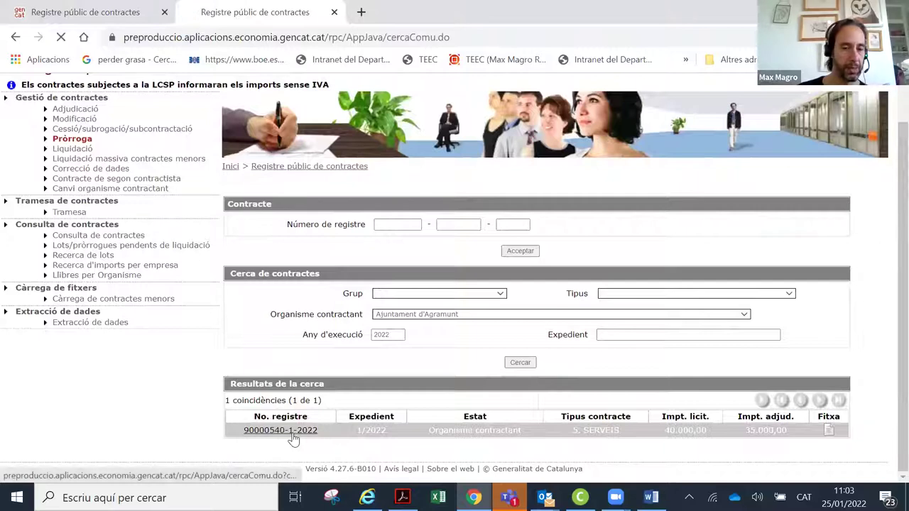
{"action": "left_click", "coordinate": [291, 432]}
{"action": "scroll", "coordinate": [489, 363], "scroll_direction": "down", "scroll_amount": 1}
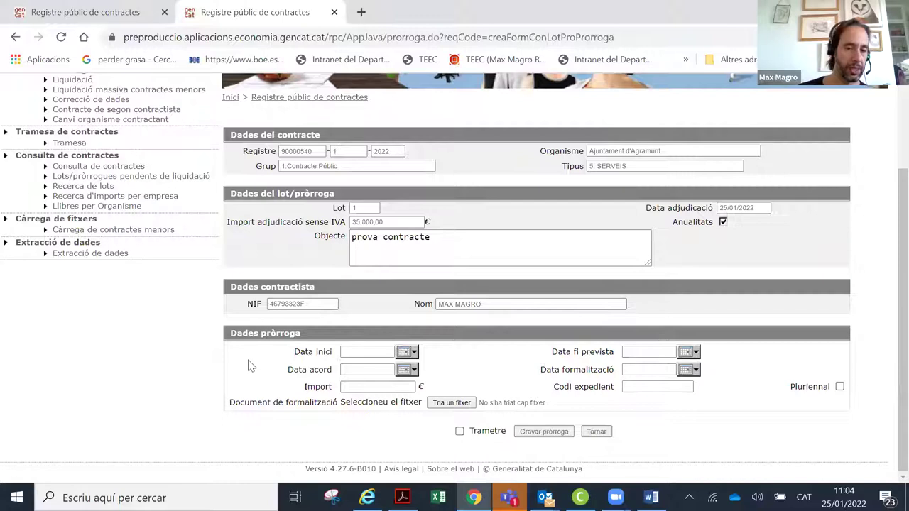
{"action": "left_click", "coordinate": [381, 351]}
{"action": "left_click", "coordinate": [625, 351]}
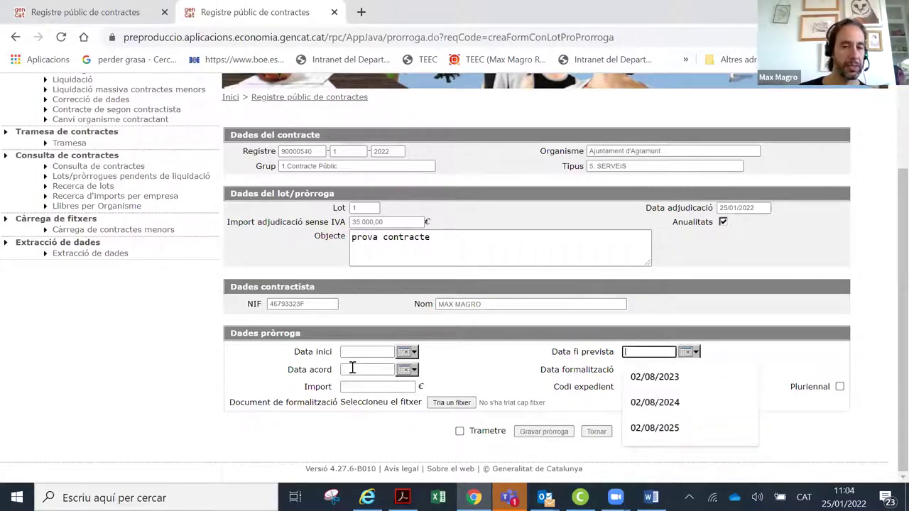
{"action": "left_click", "coordinate": [349, 369]}
{"action": "left_click", "coordinate": [662, 369]}
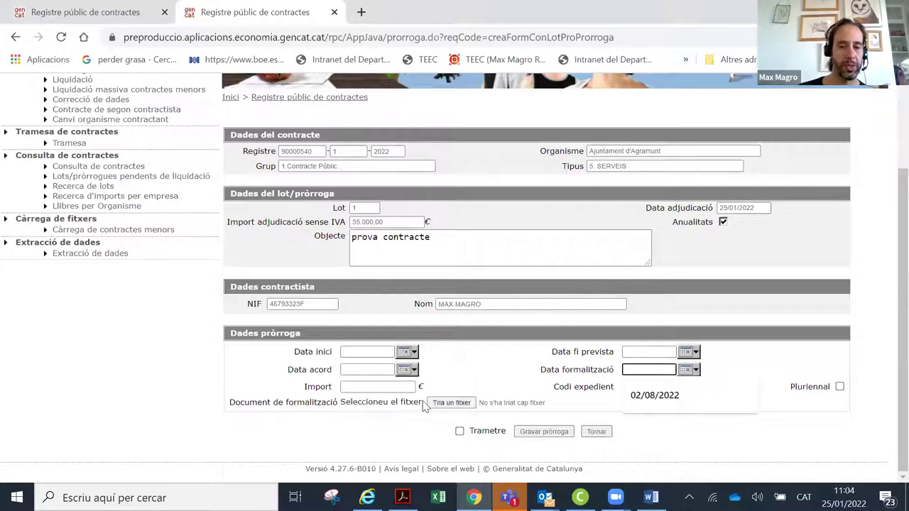
{"action": "left_click", "coordinate": [359, 388]}
{"action": "left_click", "coordinate": [672, 387]}
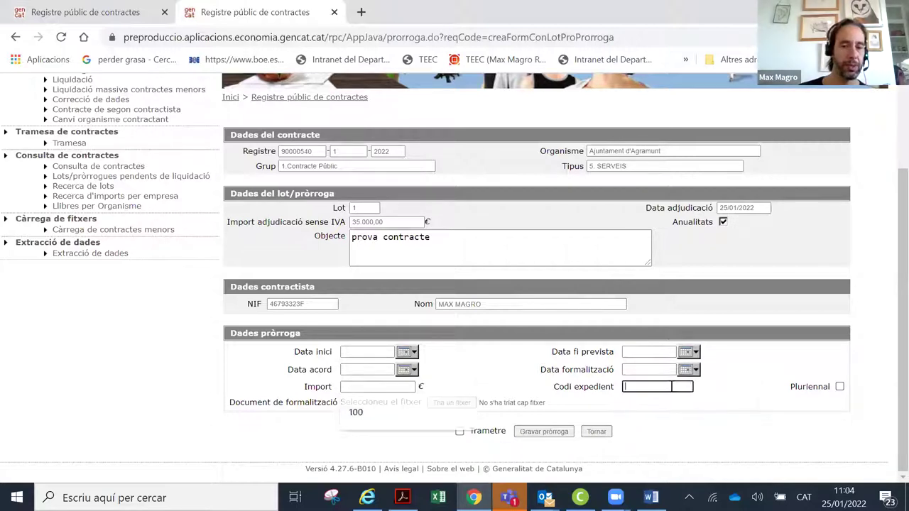
{"action": "left_click", "coordinate": [839, 387]}
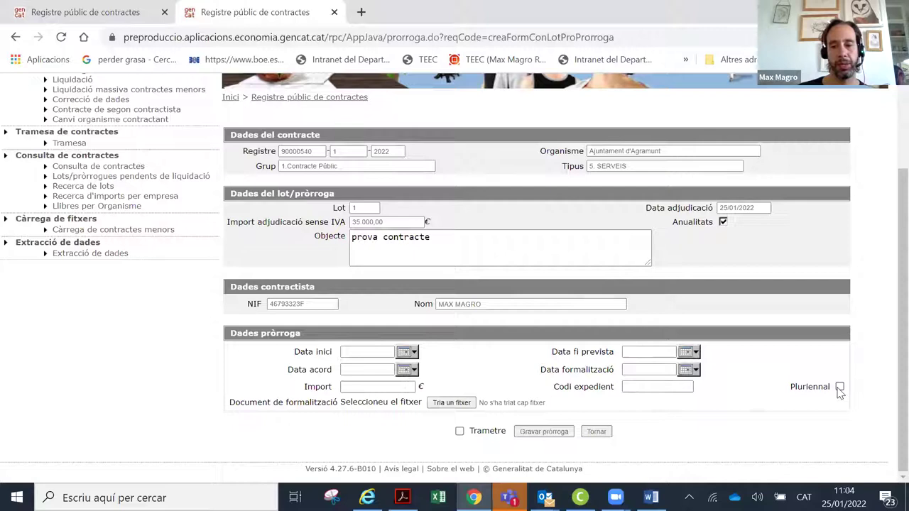
{"action": "left_click", "coordinate": [840, 386]}
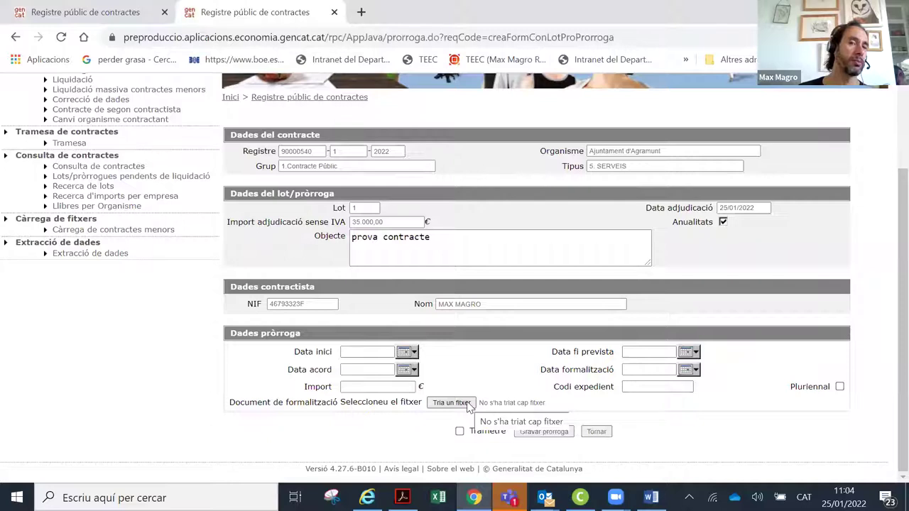
{"action": "scroll", "coordinate": [226, 392], "scroll_direction": "up", "scroll_amount": 2}
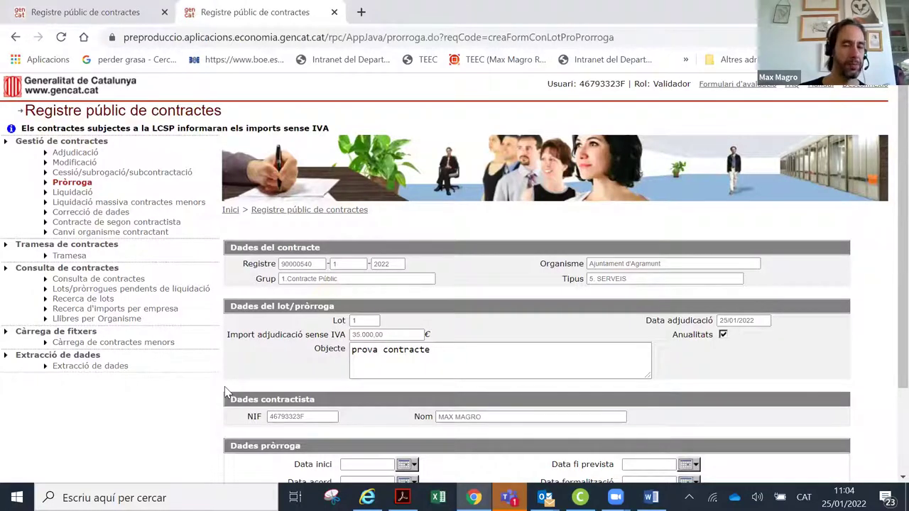
{"action": "left_click", "coordinate": [71, 192]}
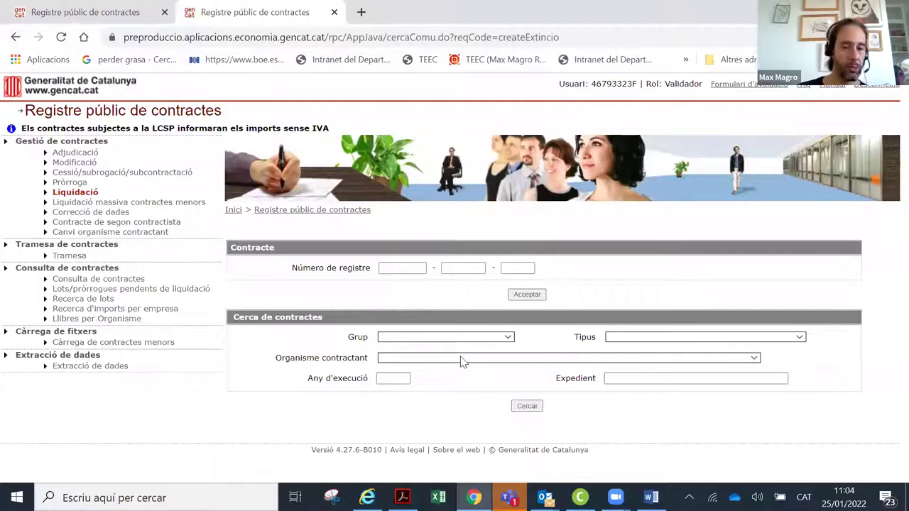
{"action": "left_click", "coordinate": [460, 358]}
{"action": "scroll", "coordinate": [461, 326], "scroll_direction": "down", "scroll_amount": 2}
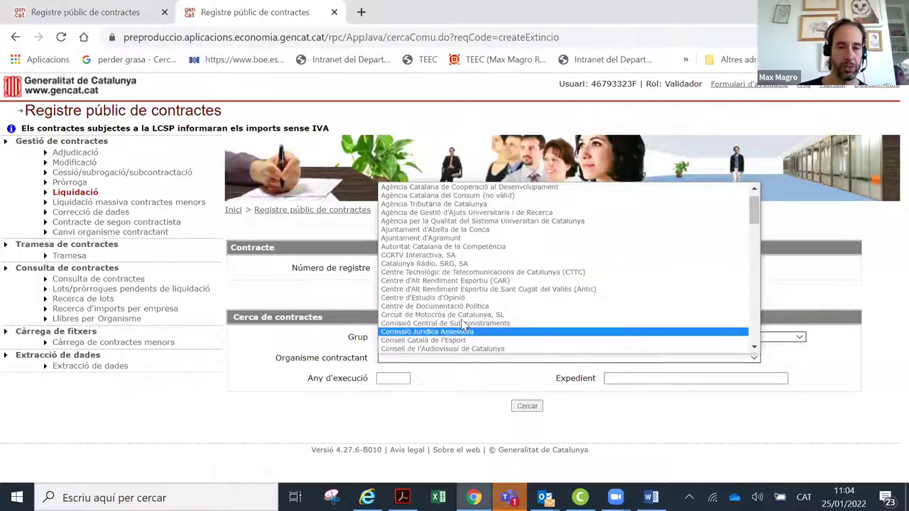
{"action": "left_click", "coordinate": [446, 246]}
{"action": "left_click", "coordinate": [399, 379]}
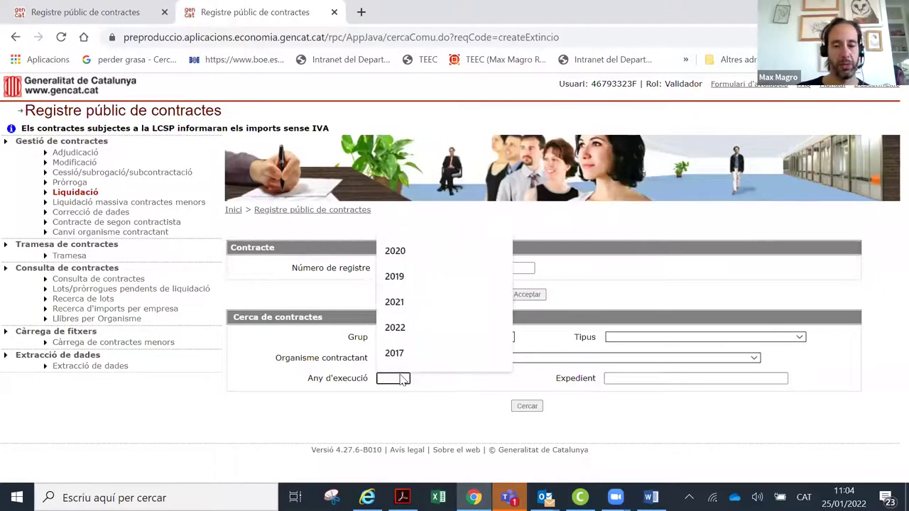
{"action": "type", "text": "2022"}
{"action": "left_click", "coordinate": [527, 405]}
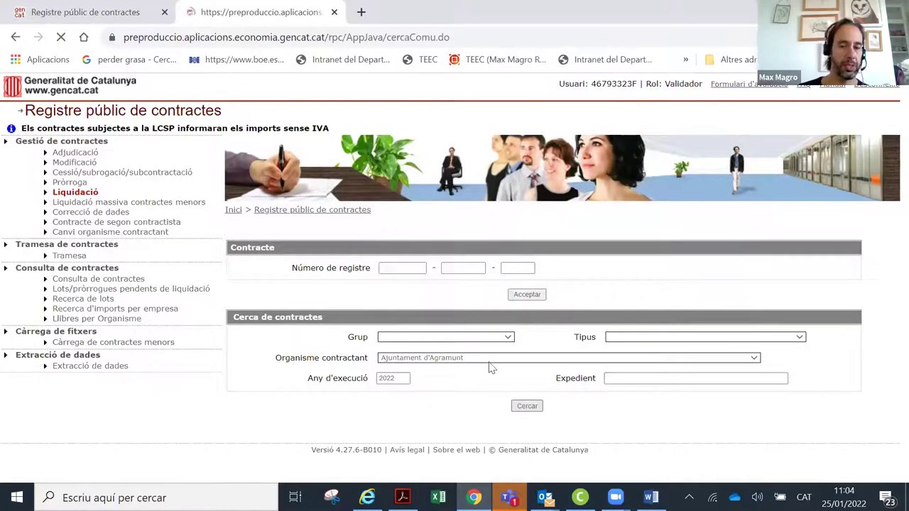
{"action": "scroll", "coordinate": [397, 398], "scroll_direction": "down", "scroll_amount": 1}
{"action": "left_click", "coordinate": [292, 437]}
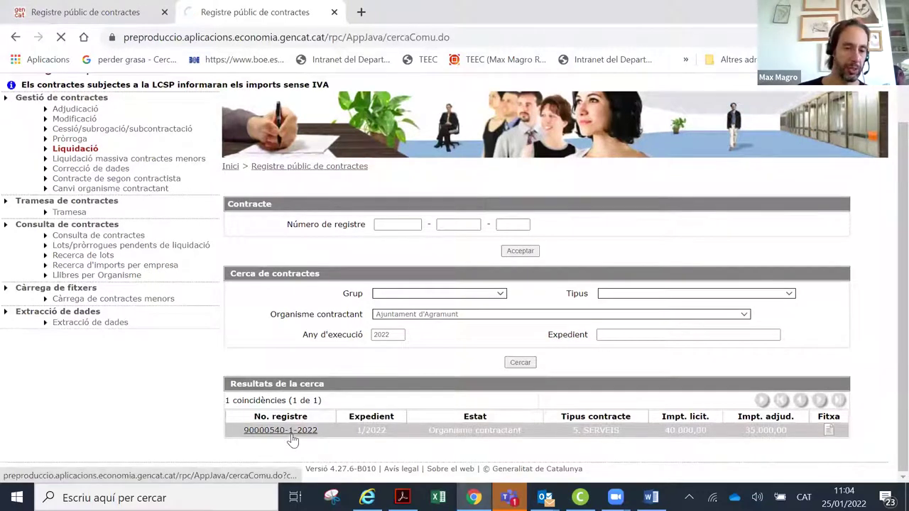
{"action": "scroll", "coordinate": [320, 311], "scroll_direction": "down", "scroll_amount": 5}
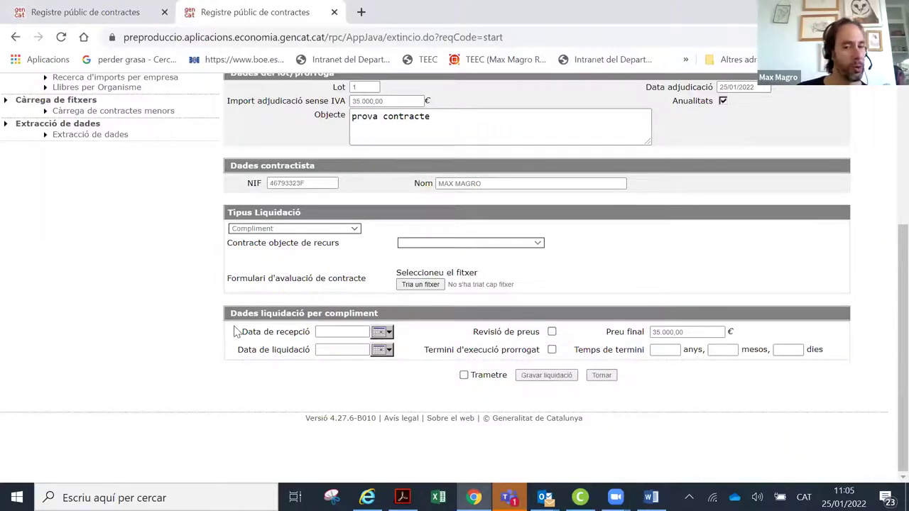
{"action": "scroll", "coordinate": [237, 328], "scroll_direction": "up", "scroll_amount": 5}
{"action": "scroll", "coordinate": [241, 323], "scroll_direction": "up", "scroll_amount": 1}
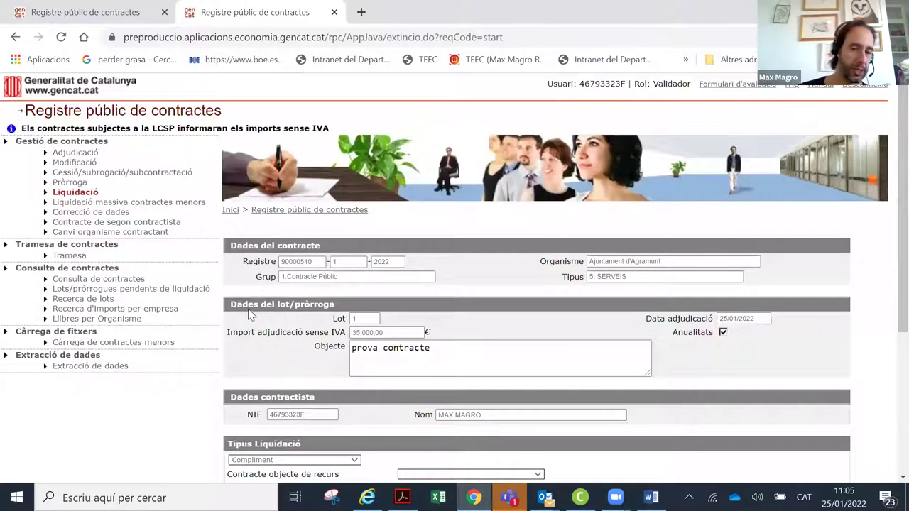
{"action": "scroll", "coordinate": [249, 315], "scroll_direction": "down", "scroll_amount": 4}
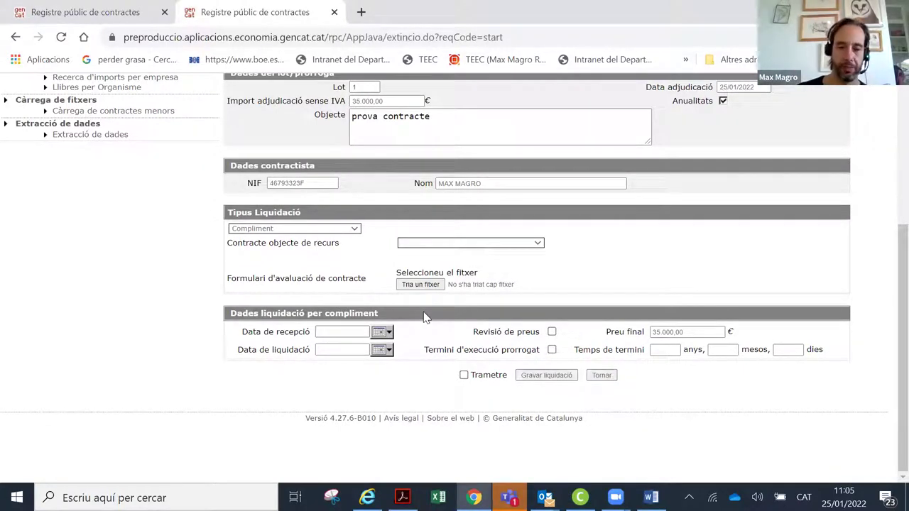
{"action": "left_click", "coordinate": [347, 230]}
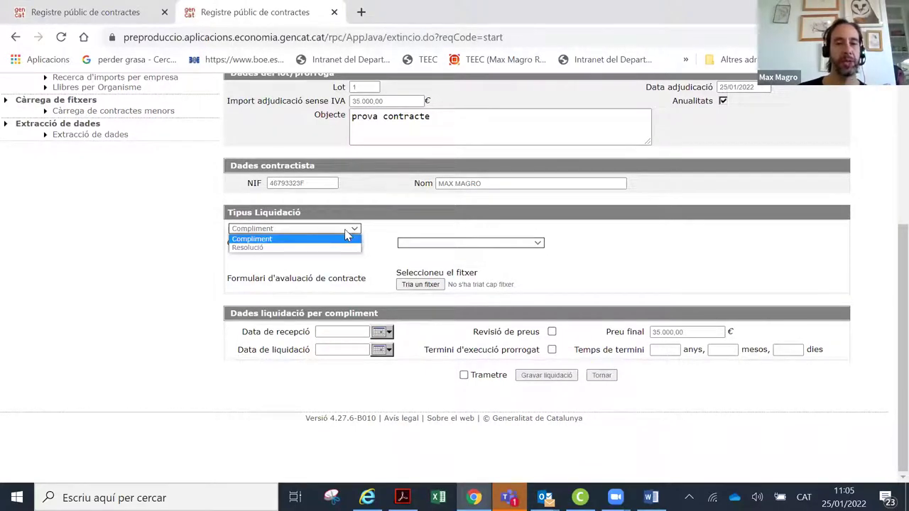
{"action": "left_click", "coordinate": [355, 247]}
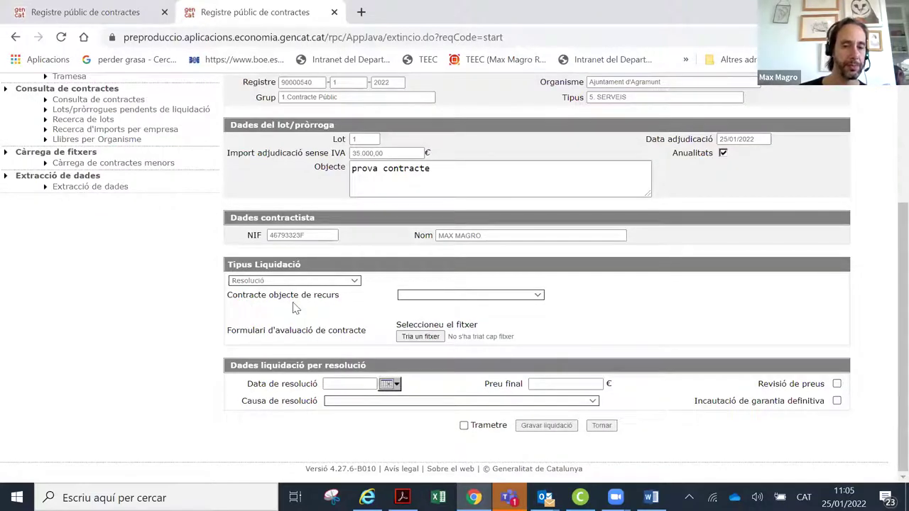
Step: Set Contracte objecte de recurs to No, leaving appeal type and outcome unset
{"action": "left_click", "coordinate": [472, 297]}
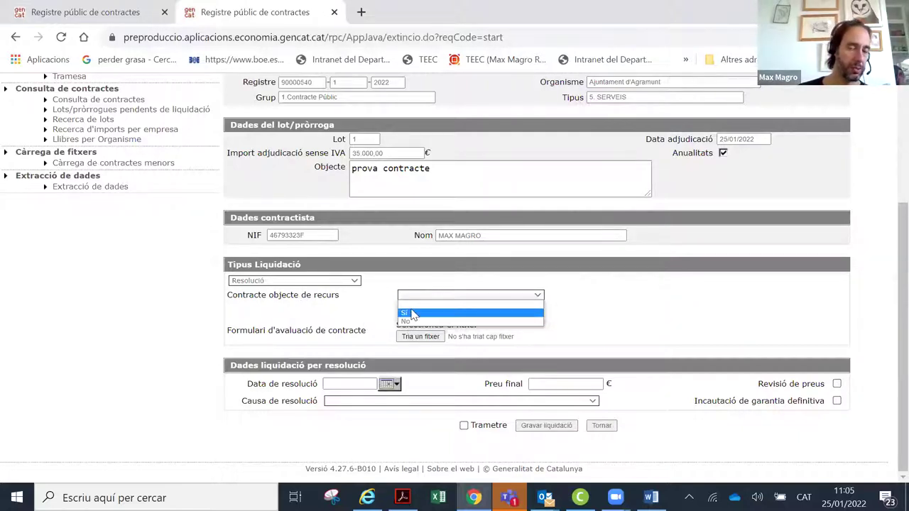
{"action": "left_click", "coordinate": [412, 315]}
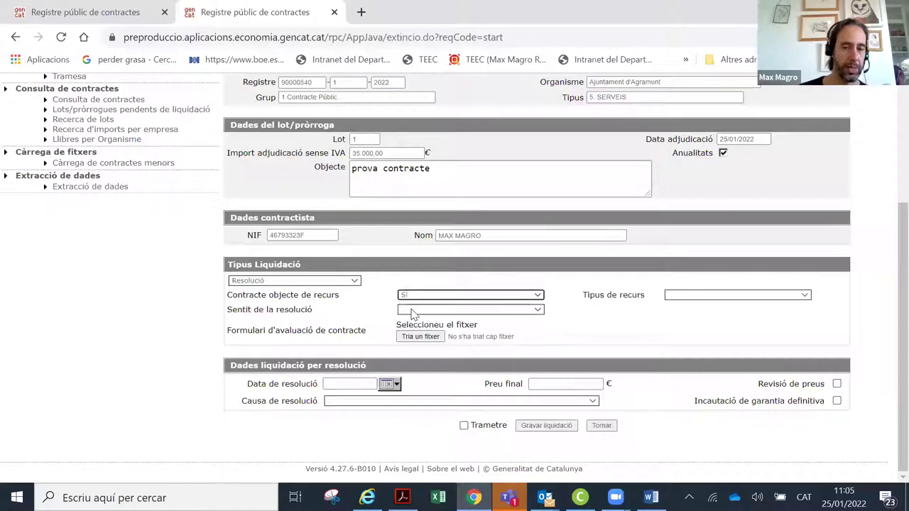
{"action": "left_click", "coordinate": [715, 298]}
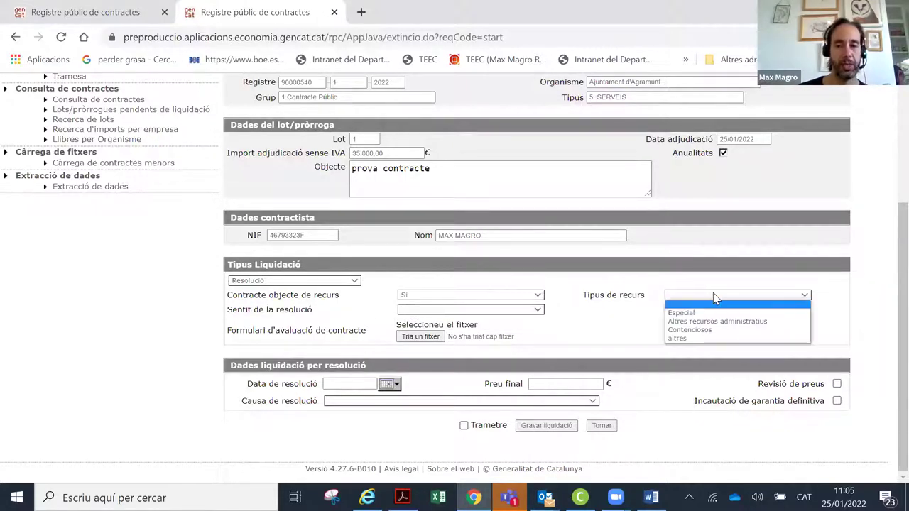
{"action": "left_click", "coordinate": [538, 323]}
{"action": "left_click", "coordinate": [538, 311]}
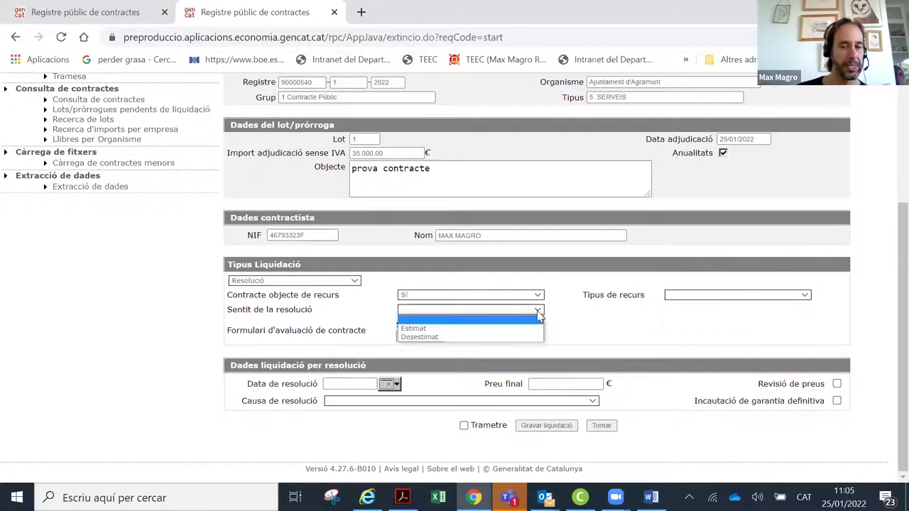
{"action": "left_click", "coordinate": [551, 304]}
{"action": "left_click", "coordinate": [538, 295]}
{"action": "left_click", "coordinate": [527, 322]}
Step: Leave the resolution date blank and set the final price to 0
{"action": "left_click", "coordinate": [335, 382]}
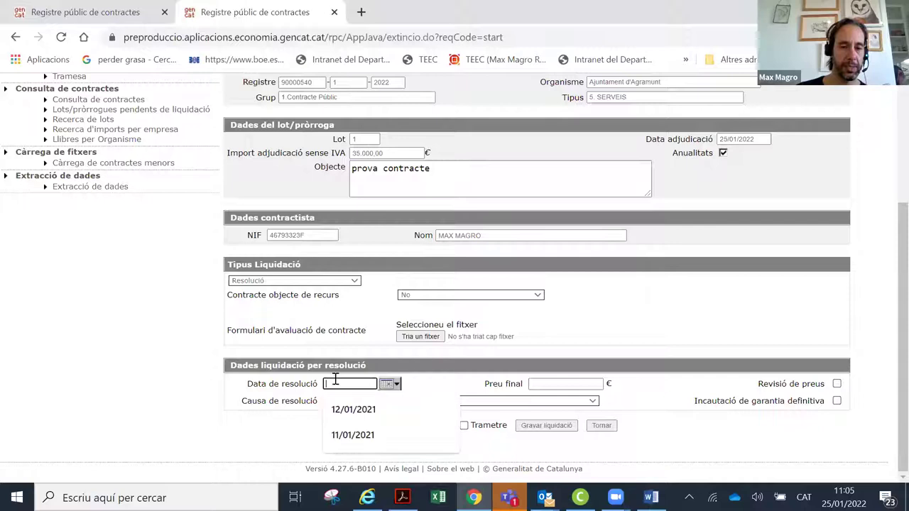
{"action": "left_click", "coordinate": [291, 385]}
{"action": "left_click", "coordinate": [344, 385]}
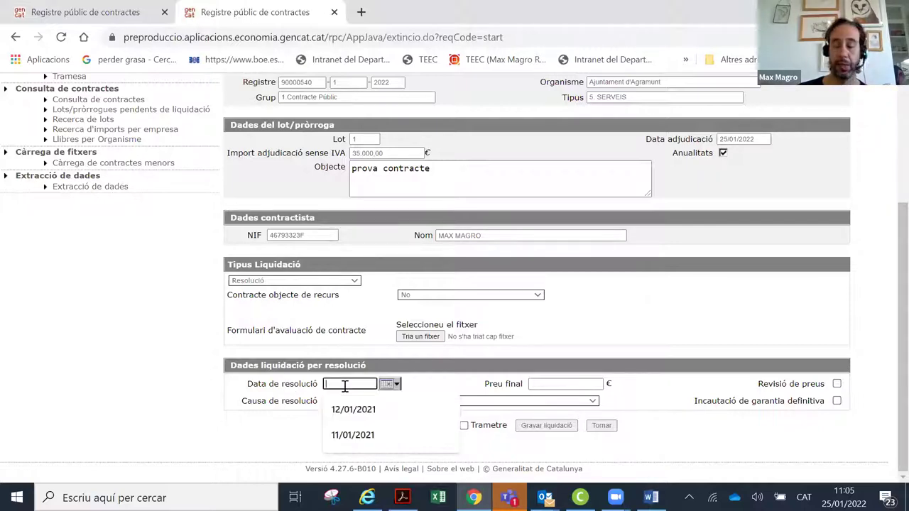
{"action": "left_click", "coordinate": [544, 383]}
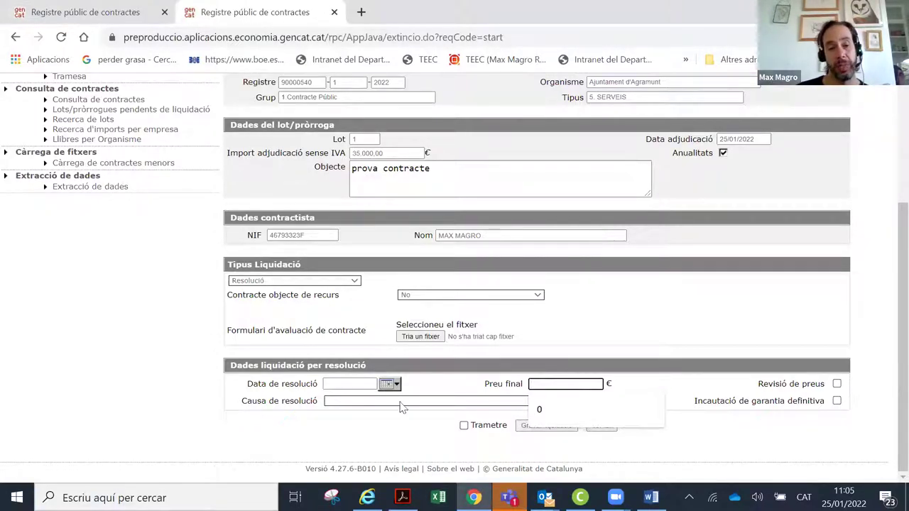
{"action": "left_click", "coordinate": [545, 403]}
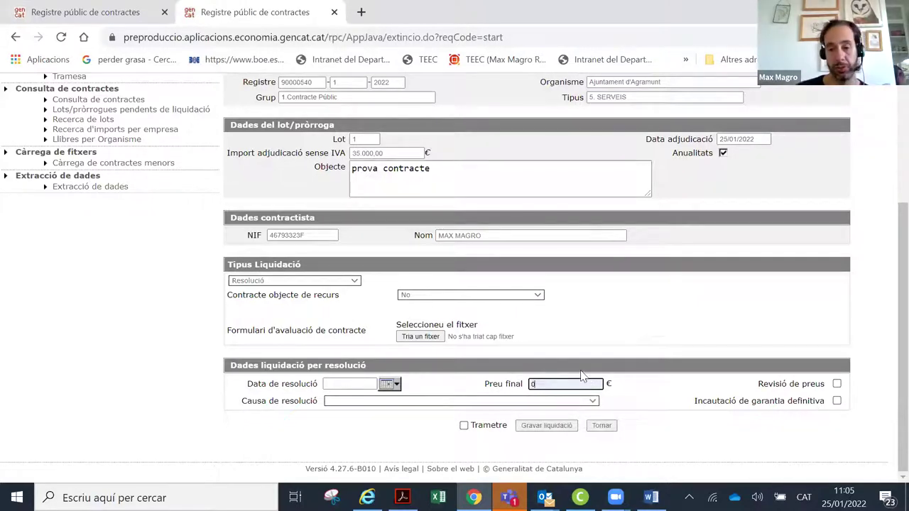
Step: Try the guarantee seizure and price revision checkboxes, leaving both off and the resolution cause unset
{"action": "left_click", "coordinate": [838, 405]}
{"action": "left_click", "coordinate": [837, 402]}
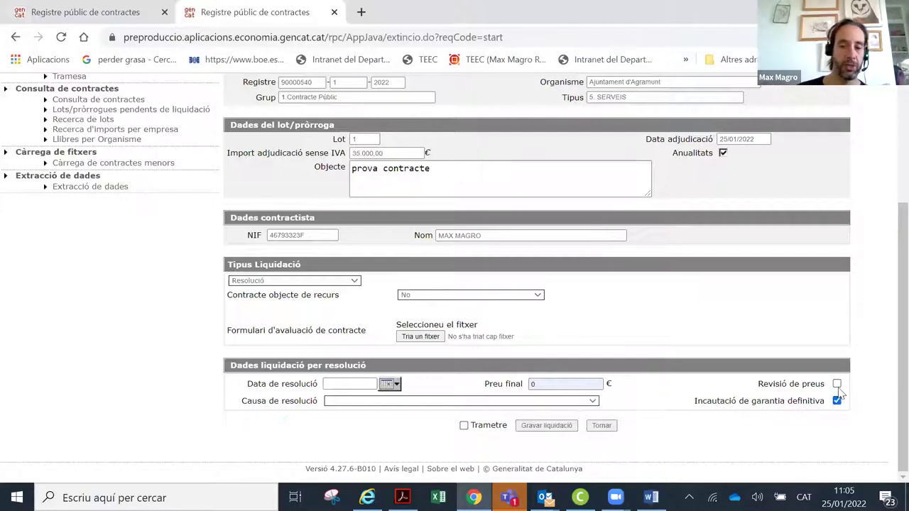
{"action": "left_click", "coordinate": [837, 384]}
{"action": "left_click", "coordinate": [837, 401]}
{"action": "left_click", "coordinate": [837, 384]}
{"action": "left_click", "coordinate": [514, 402]}
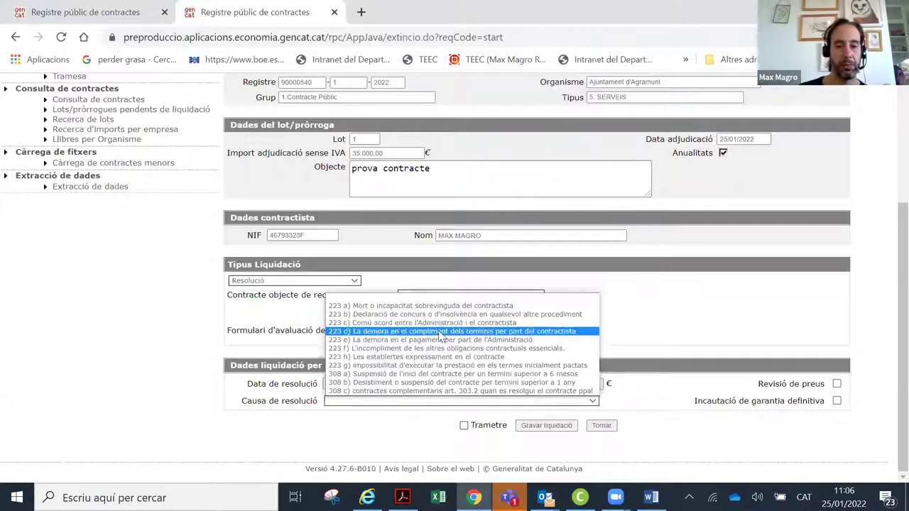
{"action": "left_click", "coordinate": [720, 336]}
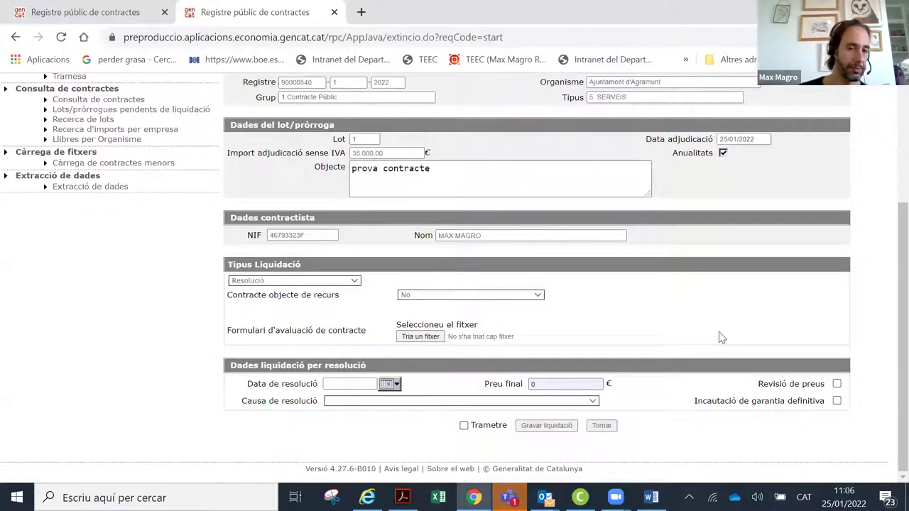
{"action": "left_click", "coordinate": [332, 281]}
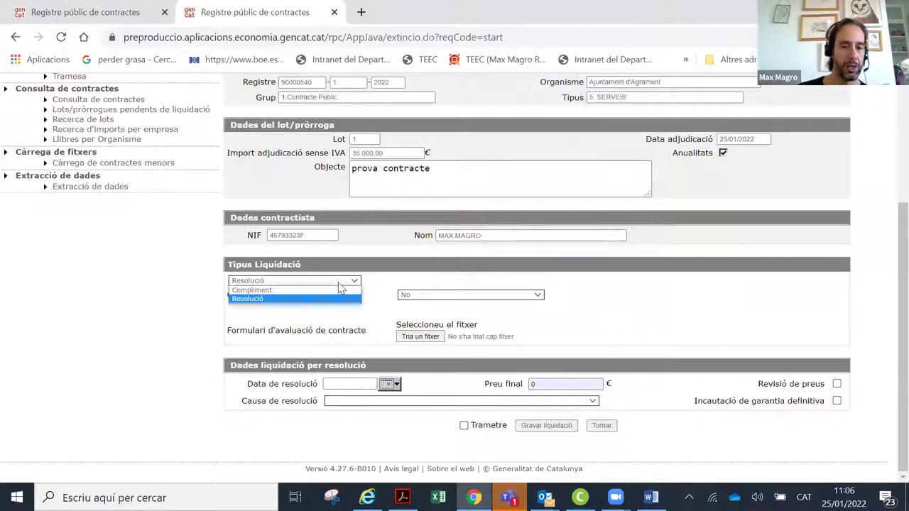
{"action": "left_click", "coordinate": [242, 289]}
{"action": "left_click", "coordinate": [200, 294]}
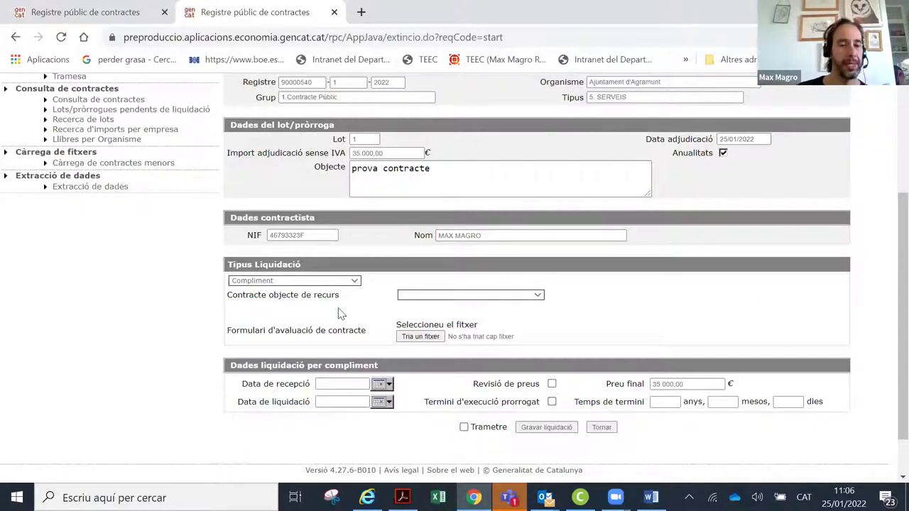
{"action": "left_click", "coordinate": [527, 299]}
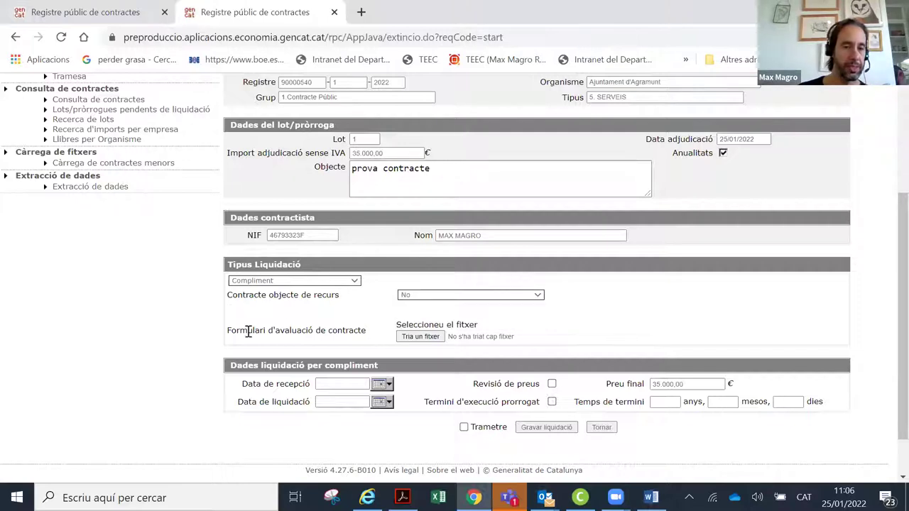
{"action": "left_click", "coordinate": [325, 385]}
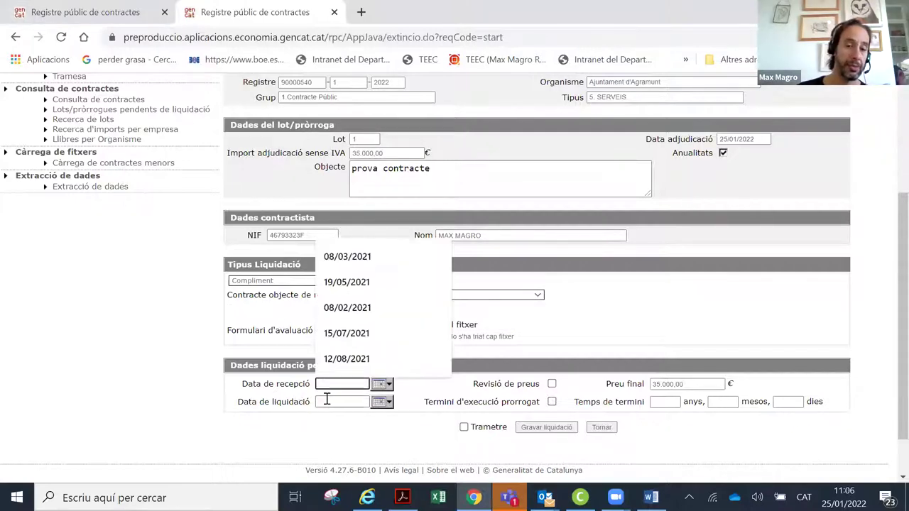
{"action": "left_click", "coordinate": [325, 401]}
{"action": "left_click", "coordinate": [248, 381]}
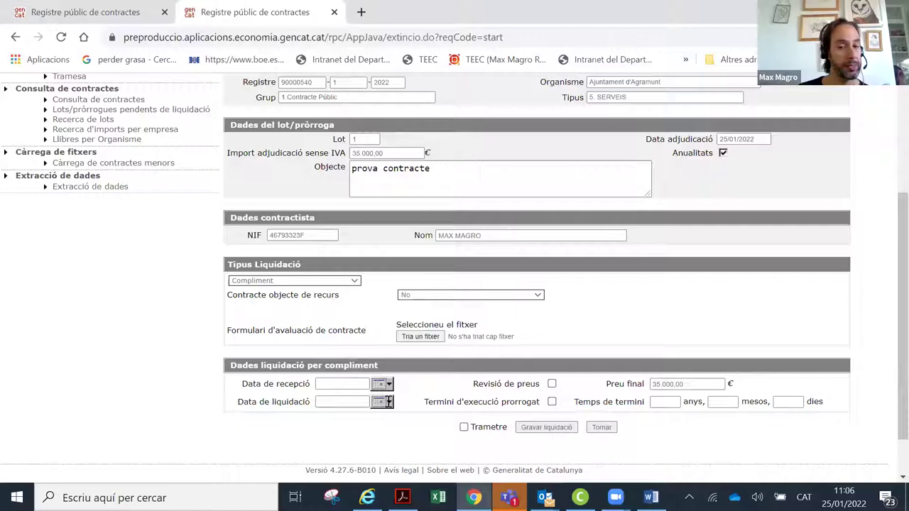
{"action": "double_click", "coordinate": [681, 383]}
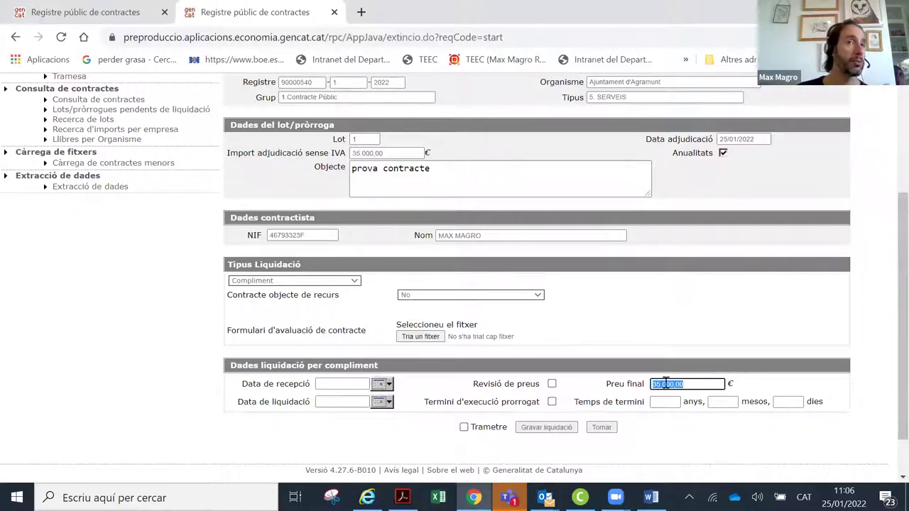
{"action": "left_click", "coordinate": [700, 382]}
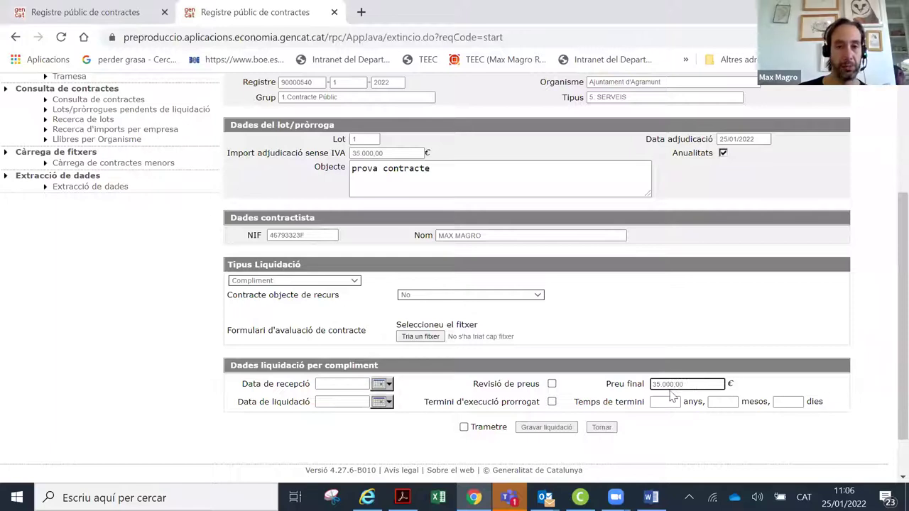
{"action": "key", "text": "BackSpace"}
{"action": "key", "text": "BackSpace"}
{"action": "key", "text": "BackSpace"}
{"action": "key", "text": "BackSpace"}
{"action": "key", "text": "BackSpace"}
{"action": "key", "text": "BackSpace"}
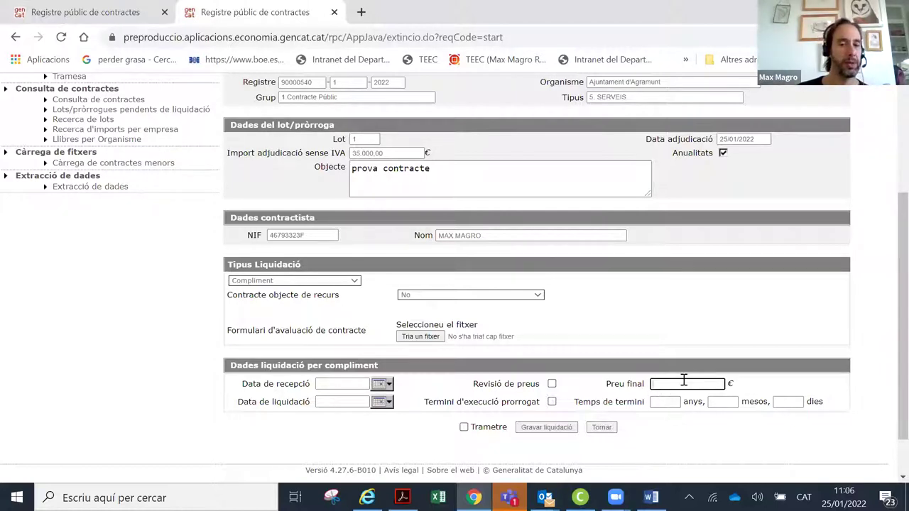
{"action": "left_click", "coordinate": [552, 383]}
{"action": "left_click", "coordinate": [552, 383]}
{"action": "left_click", "coordinate": [552, 402]}
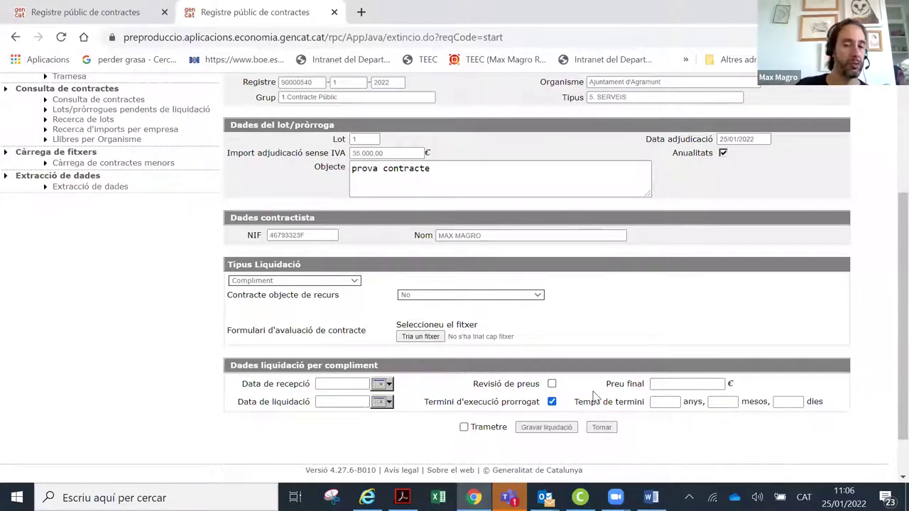
{"action": "left_click", "coordinate": [723, 402]}
{"action": "left_click", "coordinate": [669, 401]}
{"action": "left_click_drag", "start_coordinate": [429, 401], "coordinate": [847, 402]}
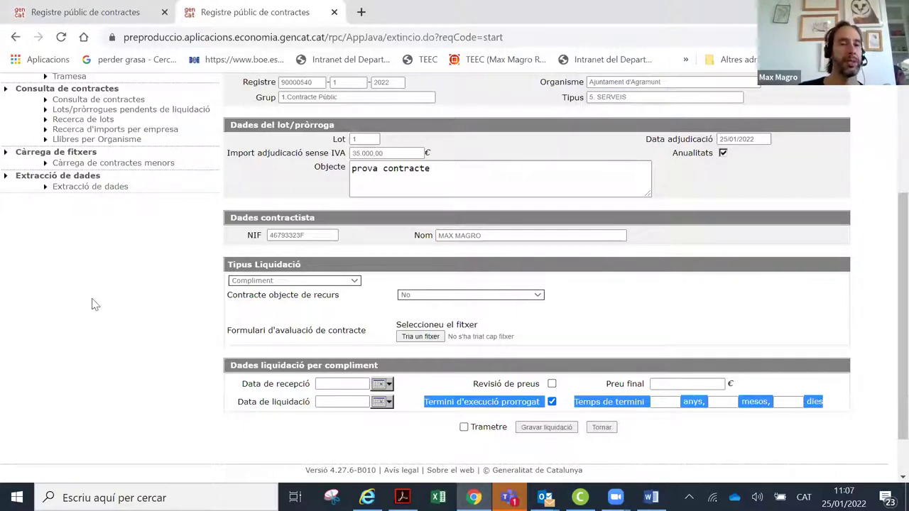
{"action": "scroll", "coordinate": [71, 289], "scroll_direction": "up", "scroll_amount": 3}
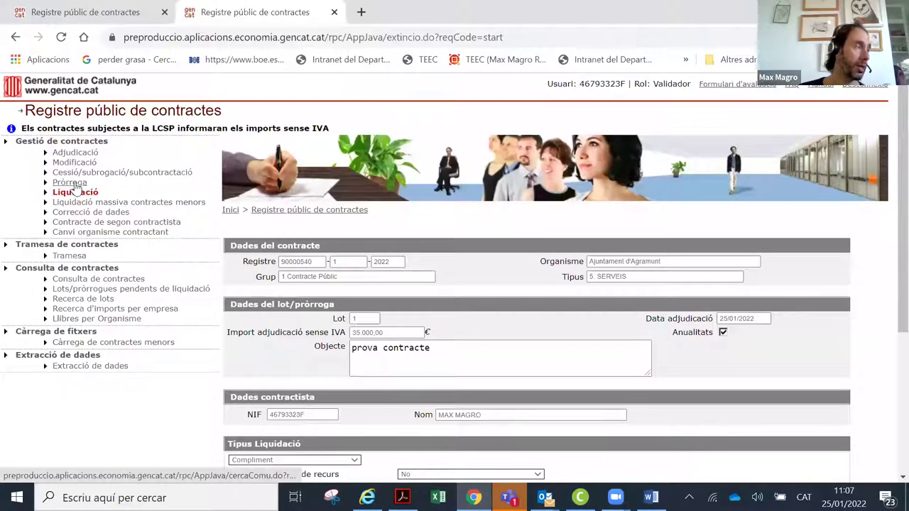
Step: Untick and re-tick the Termini d'execució prorrogat option, leaving it ticked
{"action": "scroll", "coordinate": [461, 319], "scroll_direction": "down", "scroll_amount": 3}
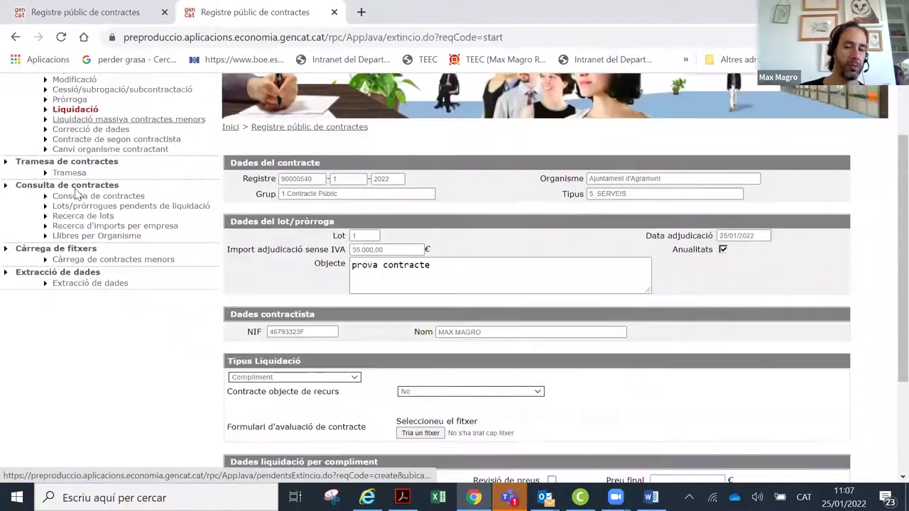
{"action": "left_click", "coordinate": [441, 346]}
{"action": "left_click", "coordinate": [552, 349]}
{"action": "left_click_drag", "start_coordinate": [463, 349], "coordinate": [508, 353]}
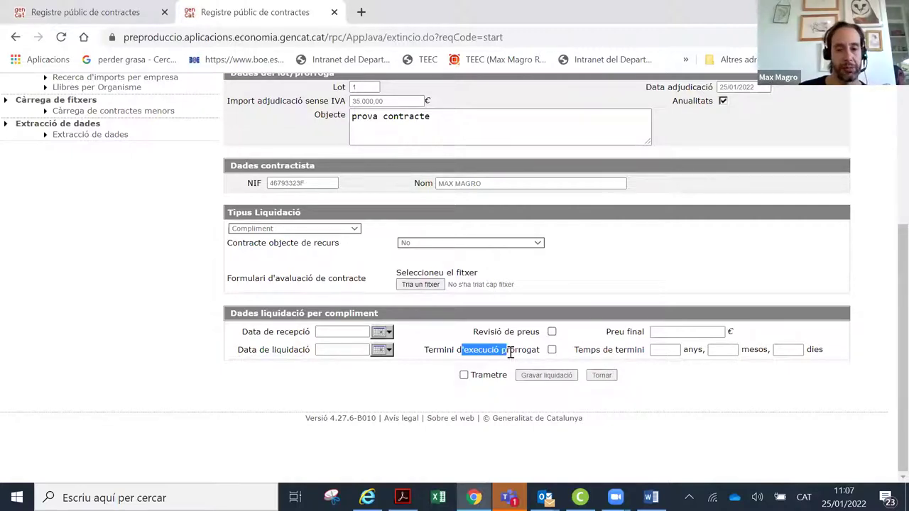
{"action": "left_click", "coordinate": [552, 349]}
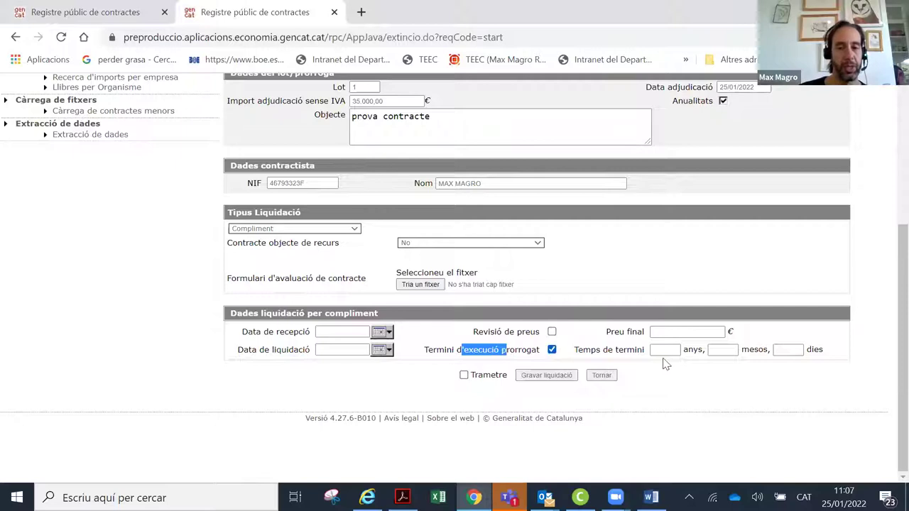
{"action": "left_click", "coordinate": [707, 351]}
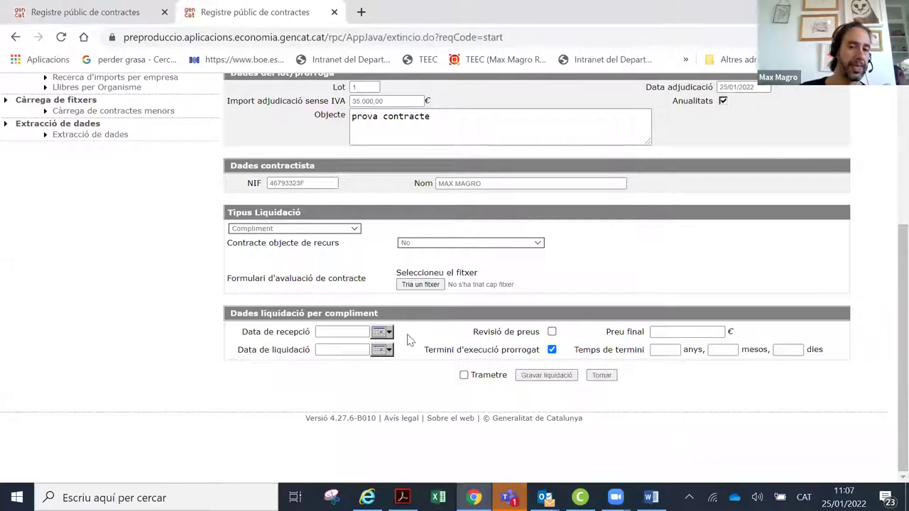
{"action": "left_click_drag", "start_coordinate": [238, 279], "coordinate": [364, 280]}
Step: Return to the top and open the Liquidació contract search page
{"action": "scroll", "coordinate": [579, 241], "scroll_direction": "up", "scroll_amount": 3}
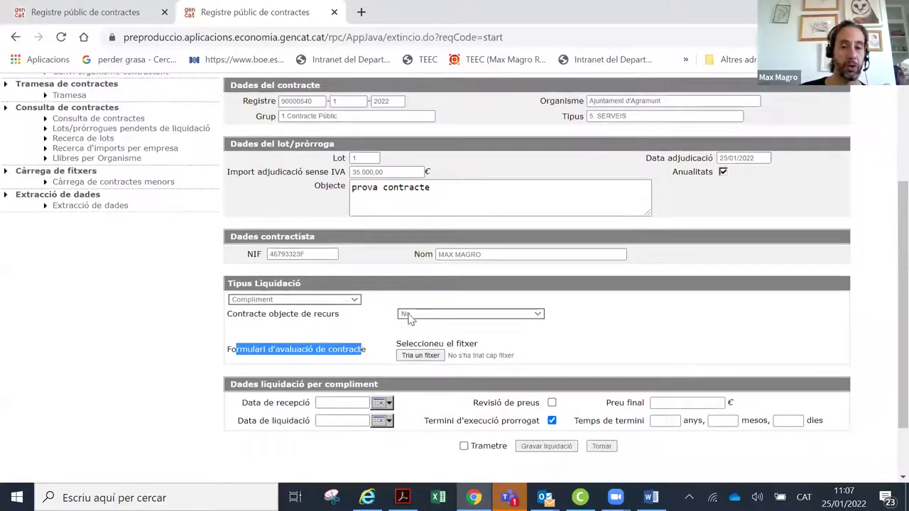
{"action": "scroll", "coordinate": [578, 241], "scroll_direction": "up", "scroll_amount": 1}
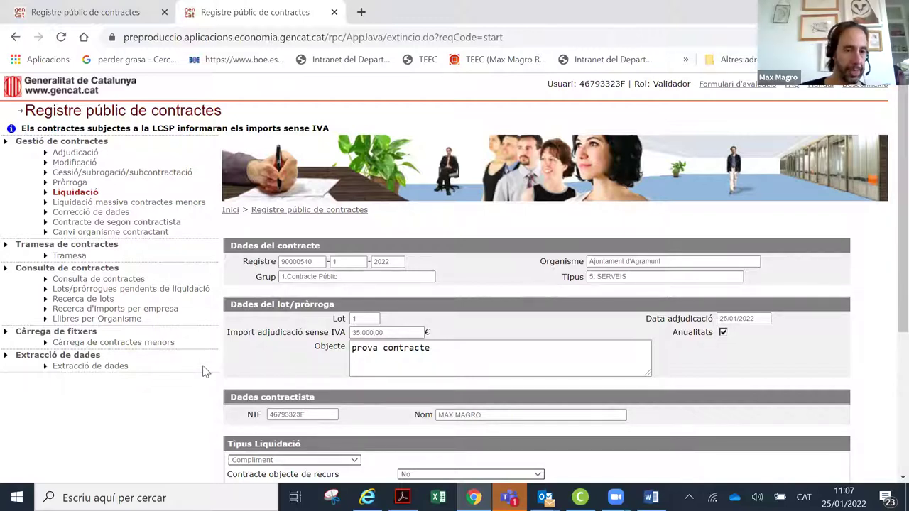
{"action": "left_click", "coordinate": [85, 194]}
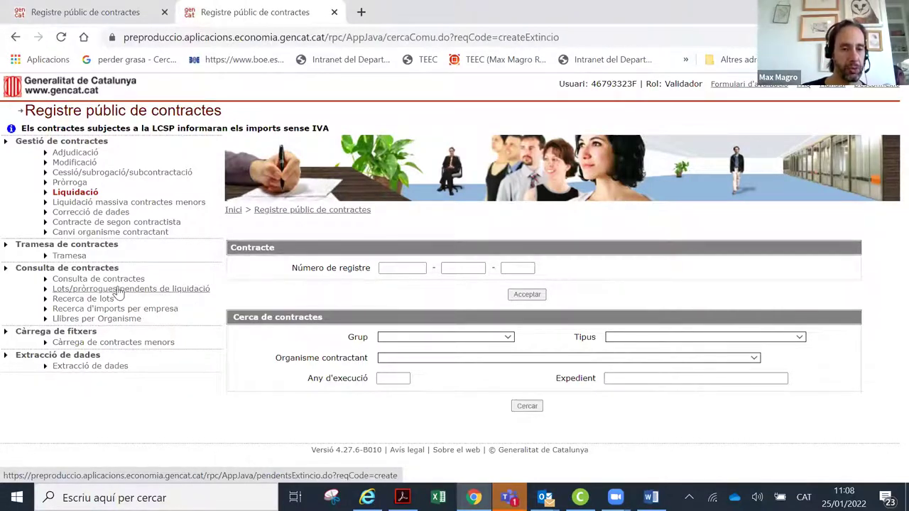
Step: Open Lots/pròrrogues pendents de liquidació and choose Ajuntament d'Agramunt as contracting body
{"action": "left_click", "coordinate": [140, 292]}
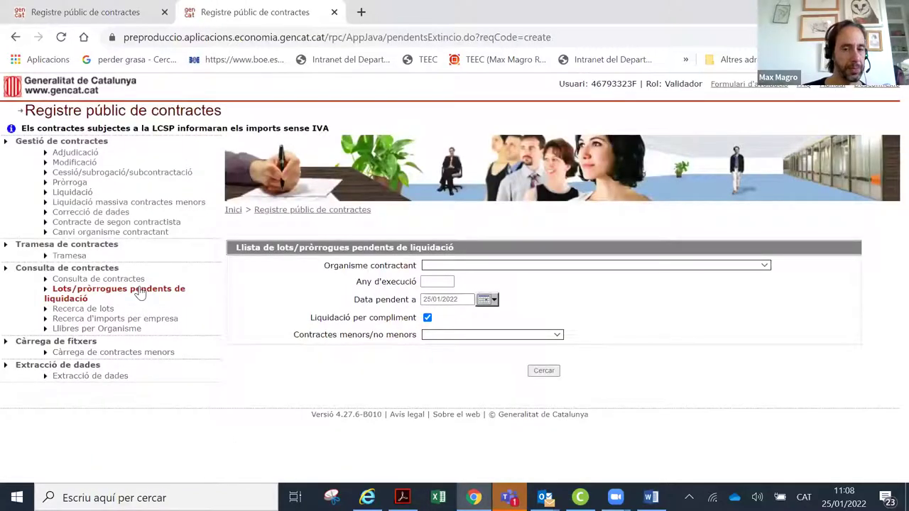
{"action": "left_click", "coordinate": [625, 266]}
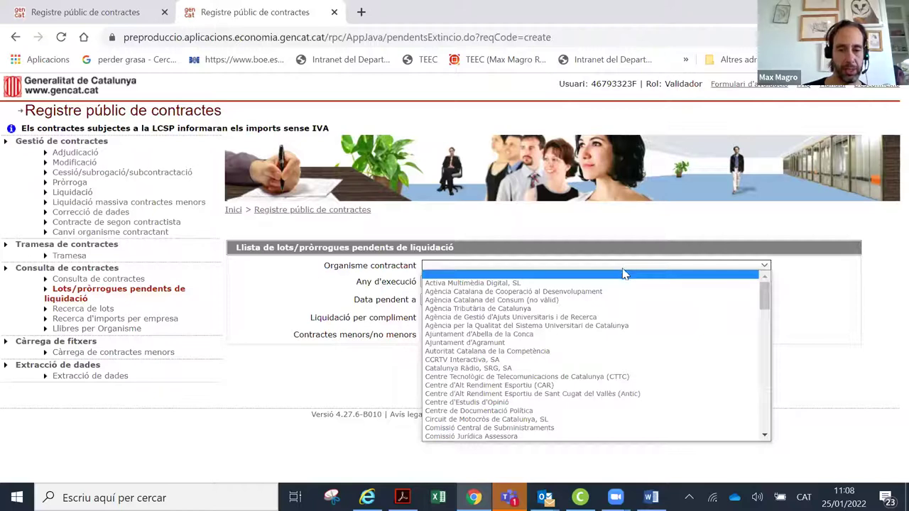
{"action": "left_click", "coordinate": [600, 342]}
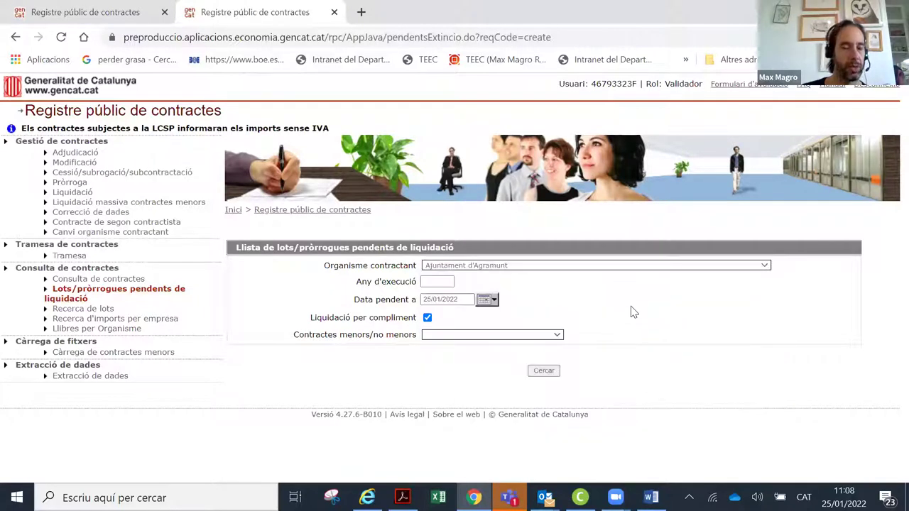
{"action": "left_click_drag", "start_coordinate": [355, 282], "coordinate": [430, 283]}
{"action": "left_click", "coordinate": [430, 283]}
{"action": "left_click", "coordinate": [600, 304]}
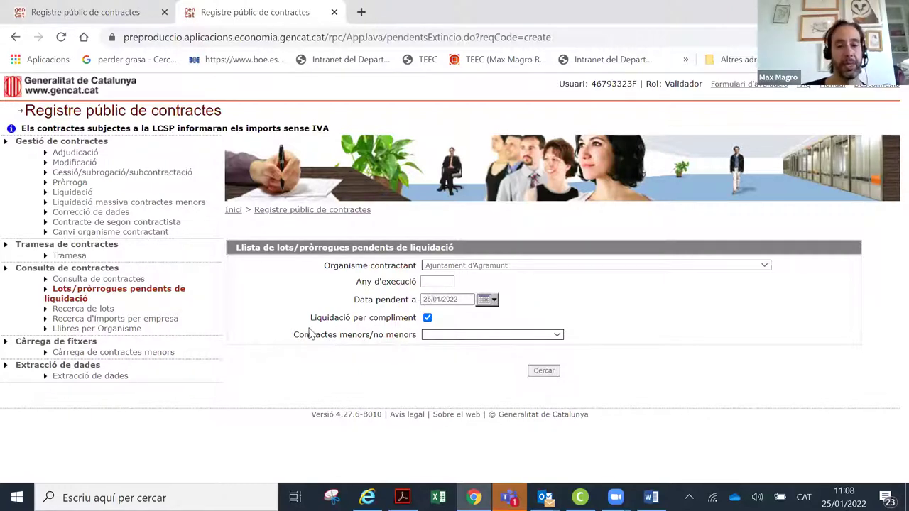
Step: Leave execution year and contract type blank and search, returning 12 pending contracts
{"action": "left_click", "coordinate": [483, 335]}
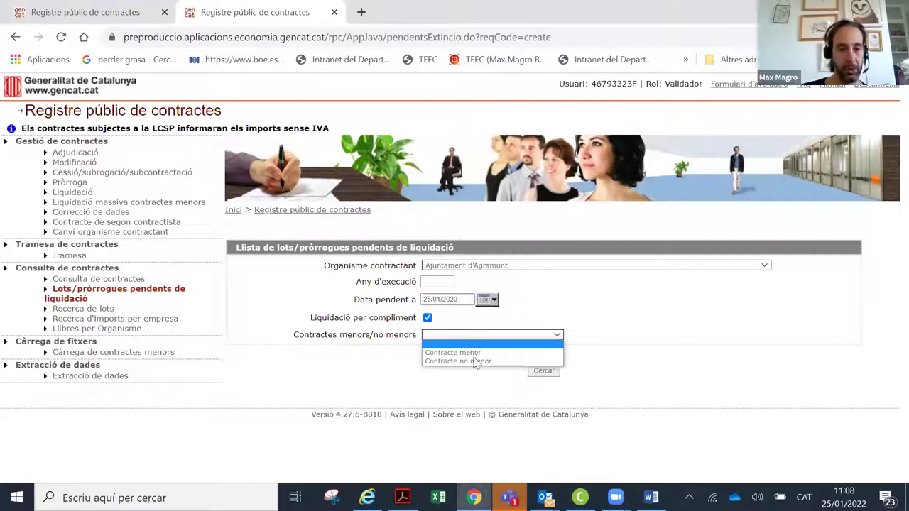
{"action": "left_click", "coordinate": [576, 323]}
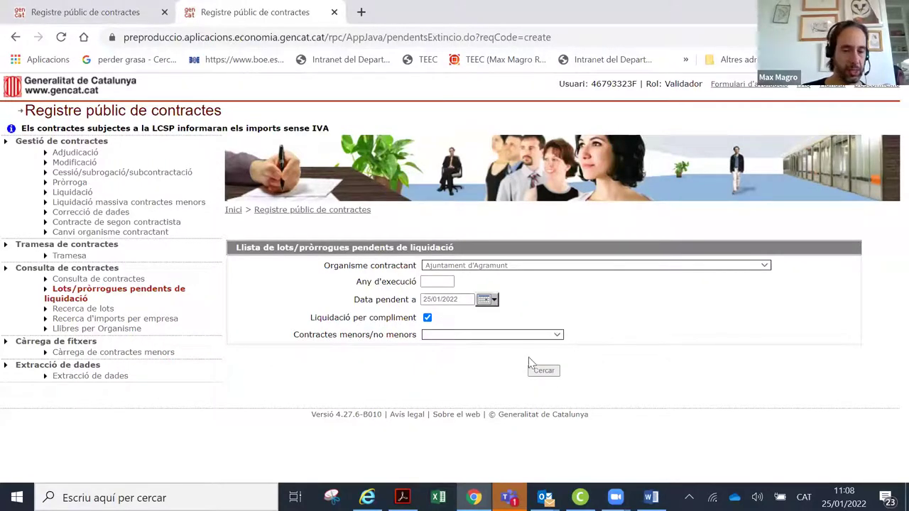
{"action": "left_click", "coordinate": [558, 335]}
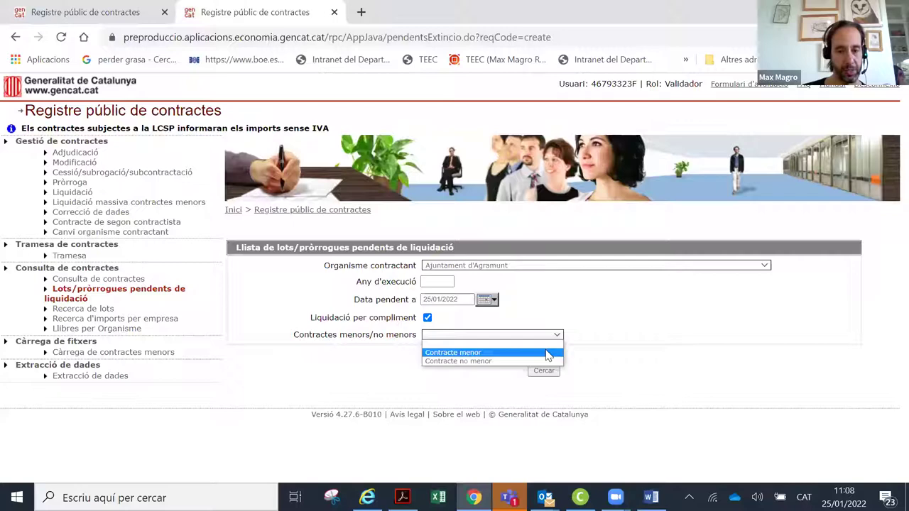
{"action": "left_click", "coordinate": [603, 328]}
{"action": "left_click", "coordinate": [551, 371]}
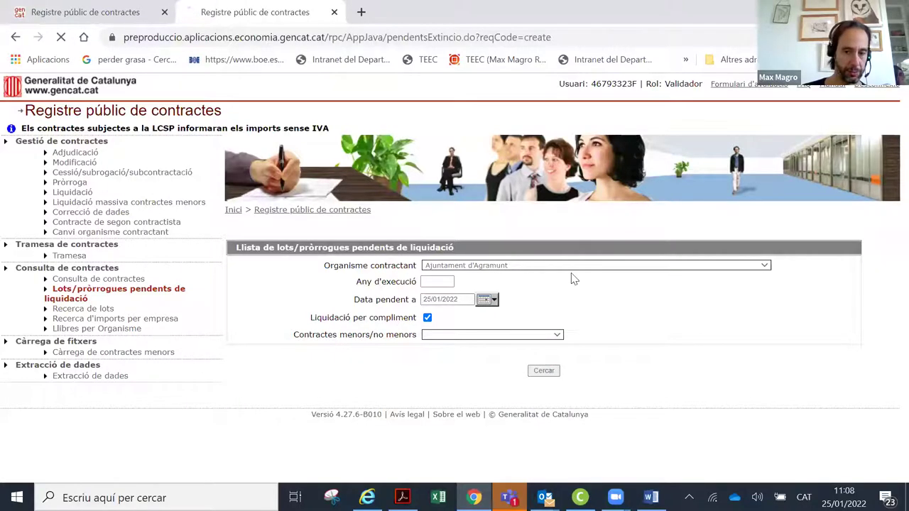
{"action": "scroll", "coordinate": [574, 277], "scroll_direction": "down", "scroll_amount": 2}
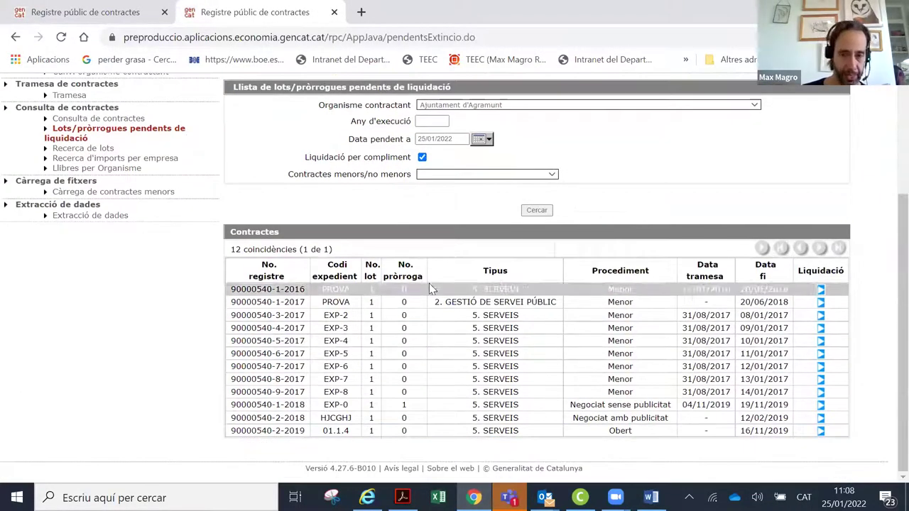
{"action": "scroll", "coordinate": [437, 277], "scroll_direction": "down", "scroll_amount": 2}
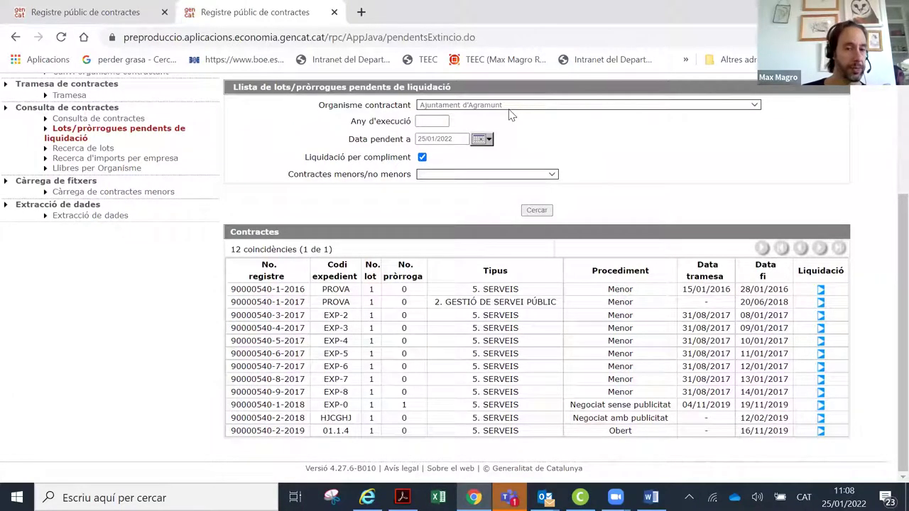
{"action": "left_click", "coordinate": [416, 121]}
{"action": "left_click", "coordinate": [355, 121]}
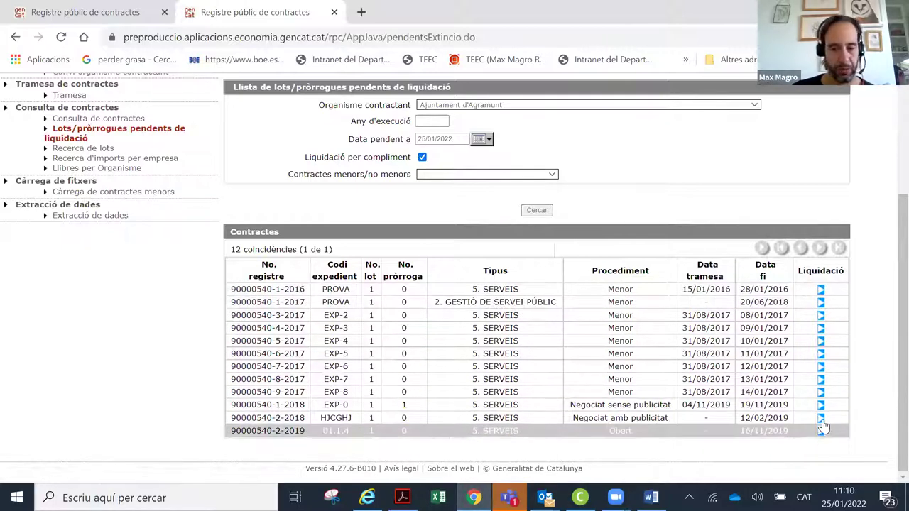
Step: Open a pending lot's liquidation form (Compliment, 15.000,00 €) and go back to the search
{"action": "left_click", "coordinate": [820, 292]}
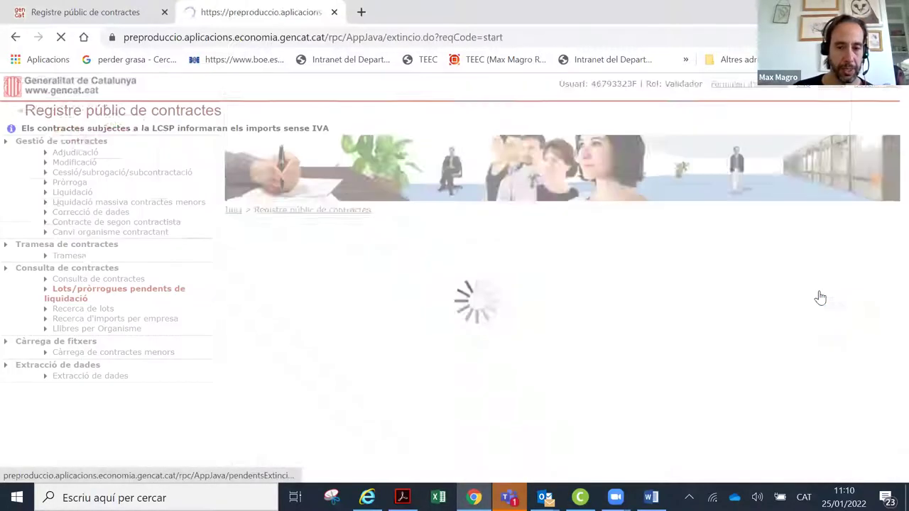
{"action": "scroll", "coordinate": [509, 308], "scroll_direction": "down", "scroll_amount": 3}
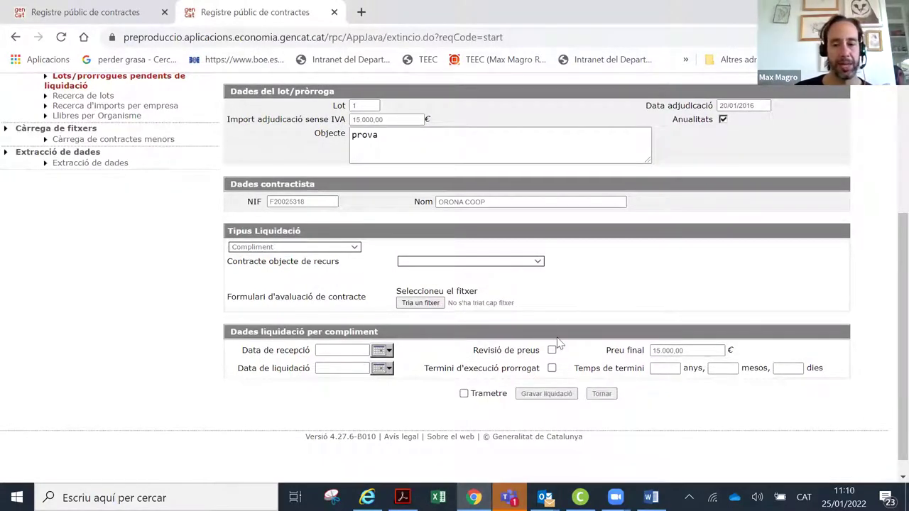
{"action": "left_click", "coordinate": [601, 395]}
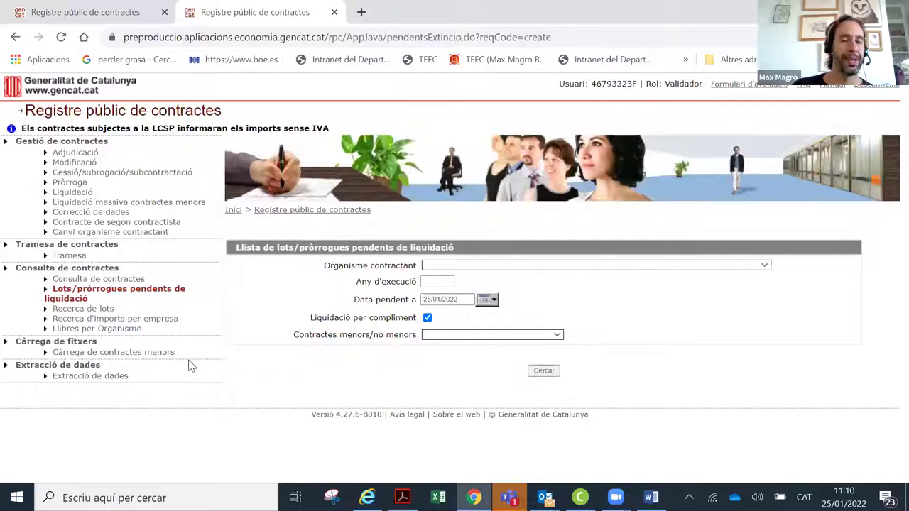
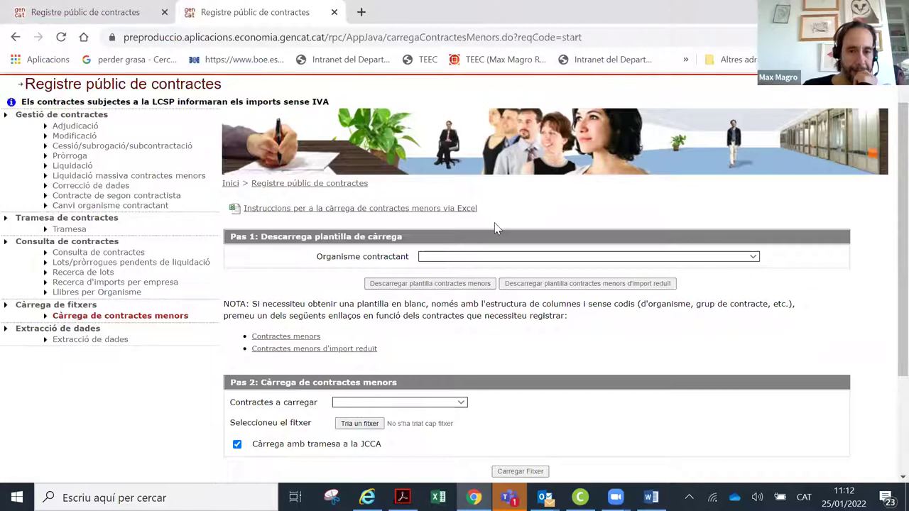
Step: Choose Ajuntament d'Agramunt as the contracting organisation, correcting an initial wrong pick
{"action": "scroll", "coordinate": [497, 227], "scroll_direction": "down", "scroll_amount": 2}
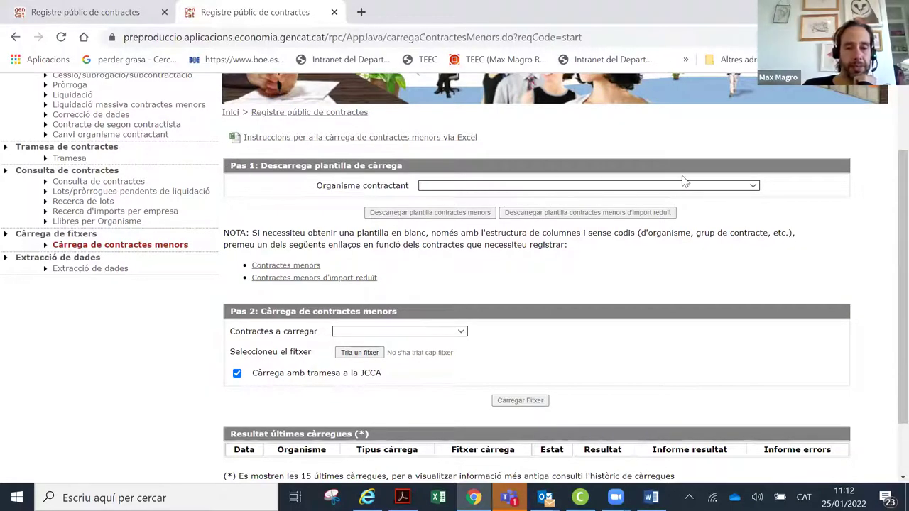
{"action": "left_click", "coordinate": [755, 186]}
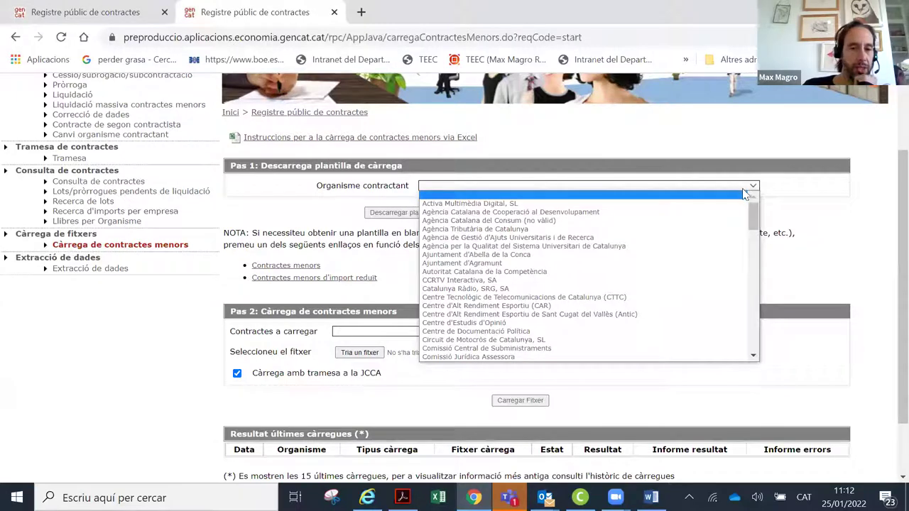
{"action": "left_click", "coordinate": [672, 255]}
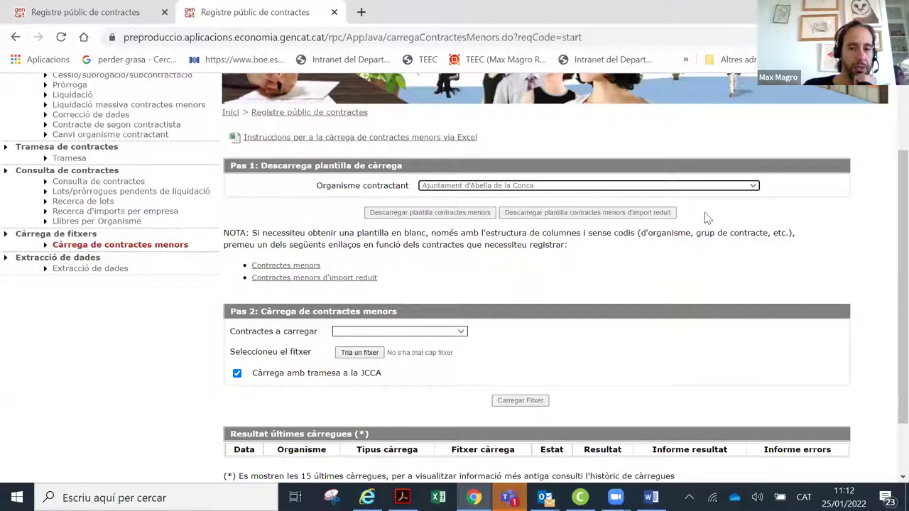
{"action": "left_click", "coordinate": [753, 186]}
{"action": "left_click", "coordinate": [721, 255]}
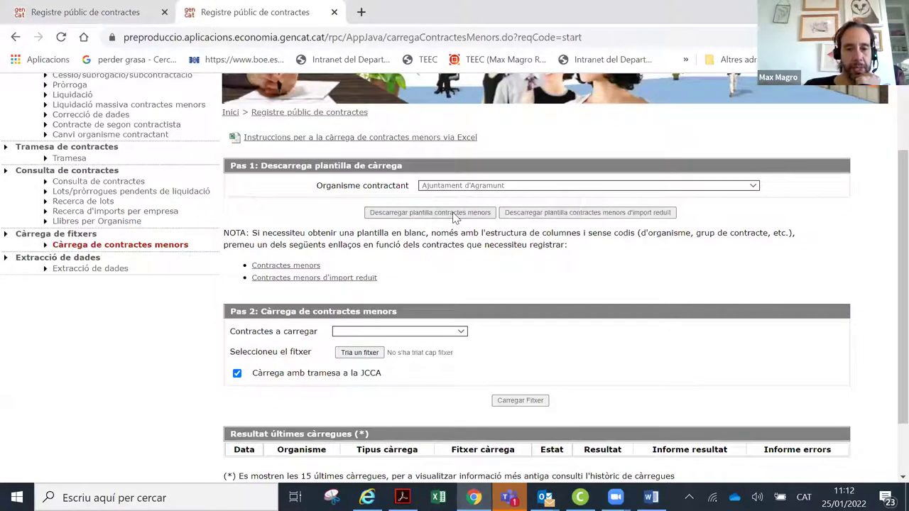
Step: Download the reduced-amount and standard minor-contract templates and open the downloaded xls in Excel
{"action": "left_click", "coordinate": [568, 215]}
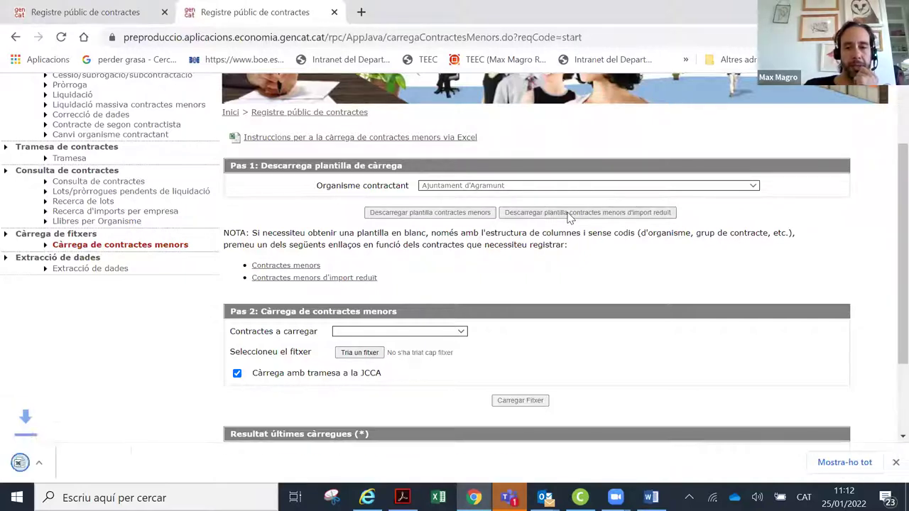
{"action": "left_click", "coordinate": [357, 352]}
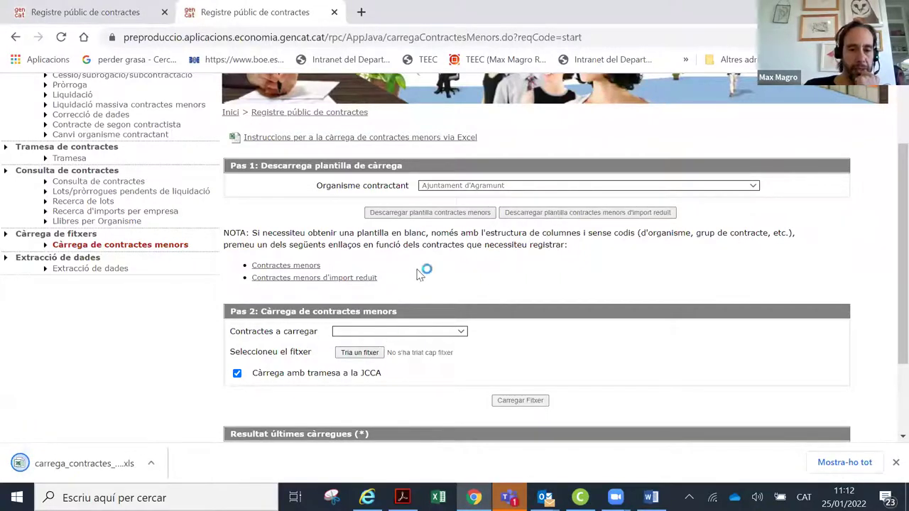
{"action": "left_click", "coordinate": [424, 213]}
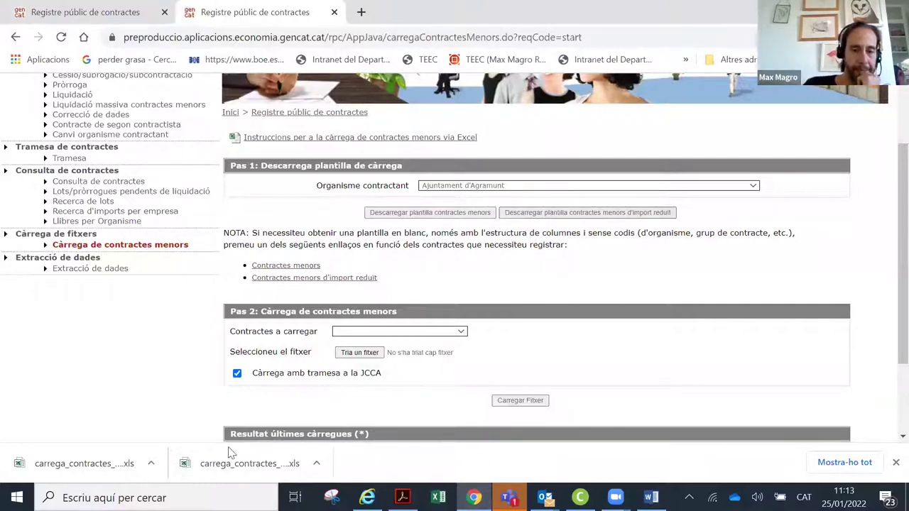
{"action": "left_click", "coordinate": [213, 465]}
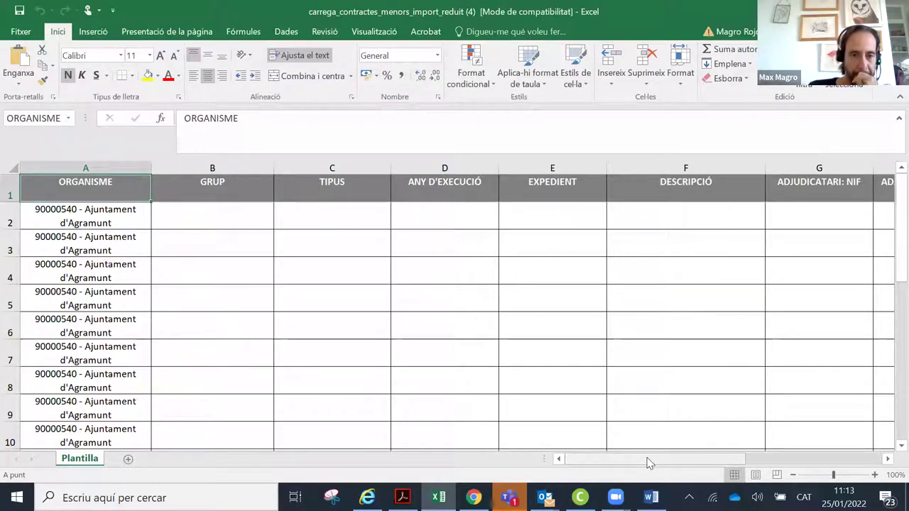
{"action": "scroll", "coordinate": [239, 260], "scroll_direction": "down", "scroll_amount": 4}
{"action": "scroll", "coordinate": [238, 261], "scroll_direction": "up", "scroll_amount": 4}
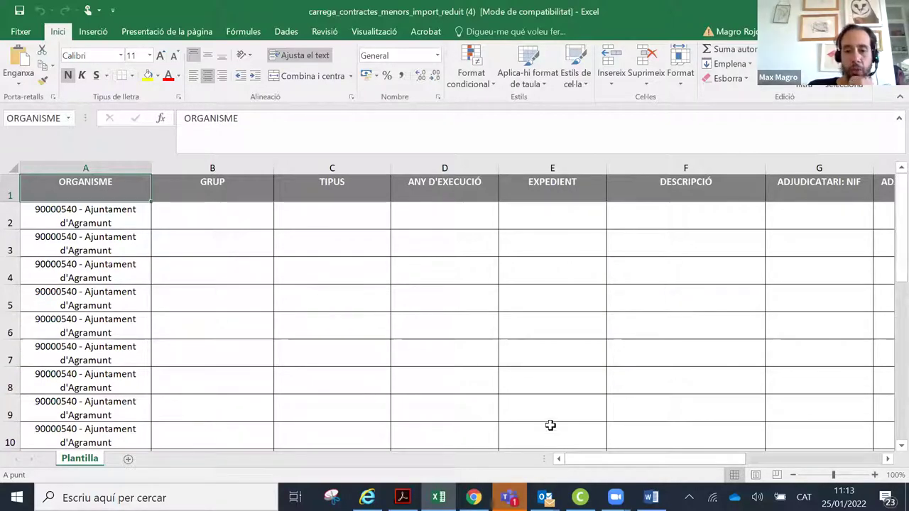
{"action": "left_click_drag", "start_coordinate": [601, 462], "coordinate": [703, 465]}
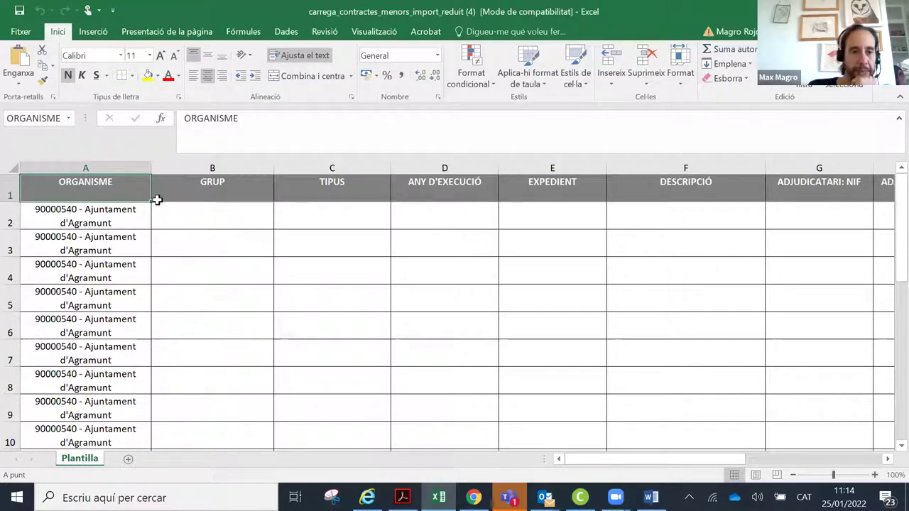
{"action": "left_click", "coordinate": [104, 168]}
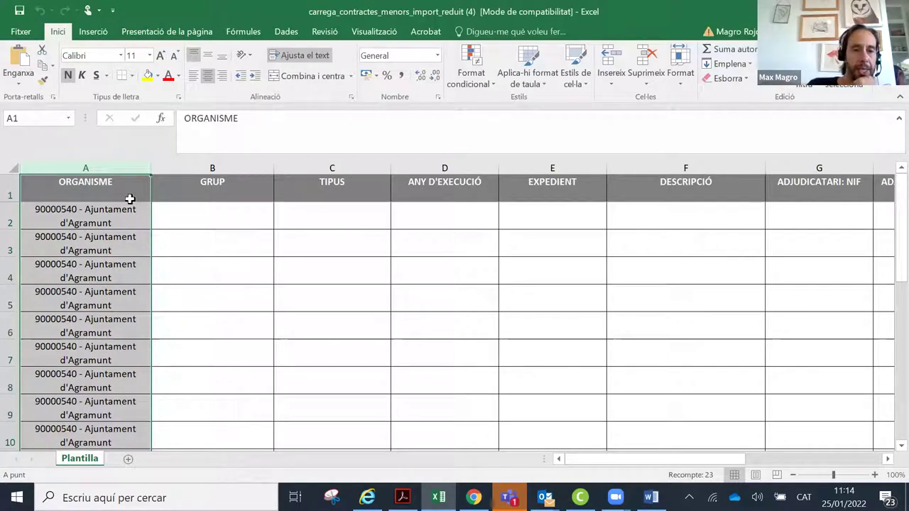
{"action": "left_click", "coordinate": [81, 209]}
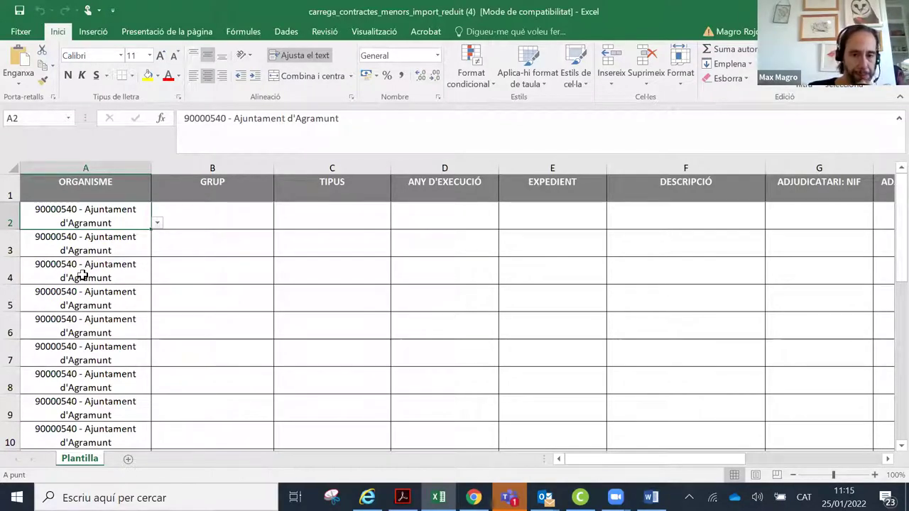
Step: Look at the row 2 GRUP choices and set TIPUS to OB - 1. OBRES
{"action": "left_click", "coordinate": [214, 207]}
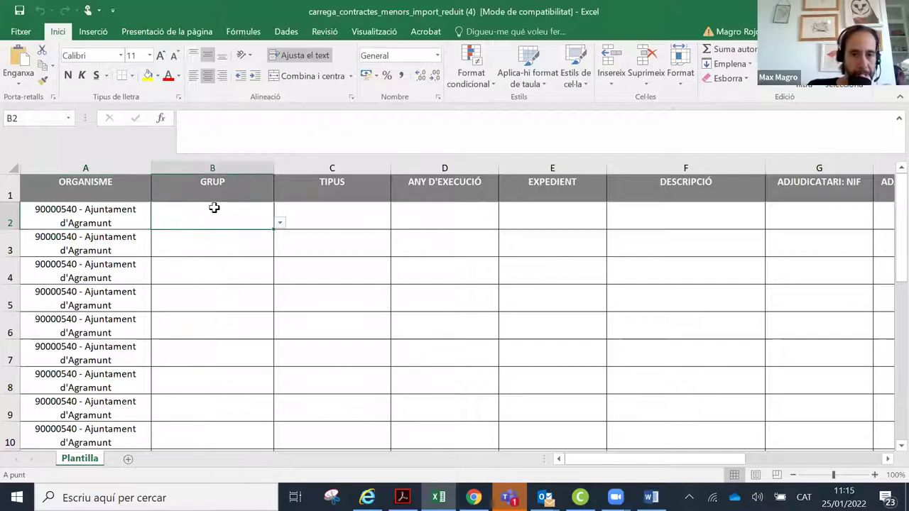
{"action": "left_click", "coordinate": [280, 224]}
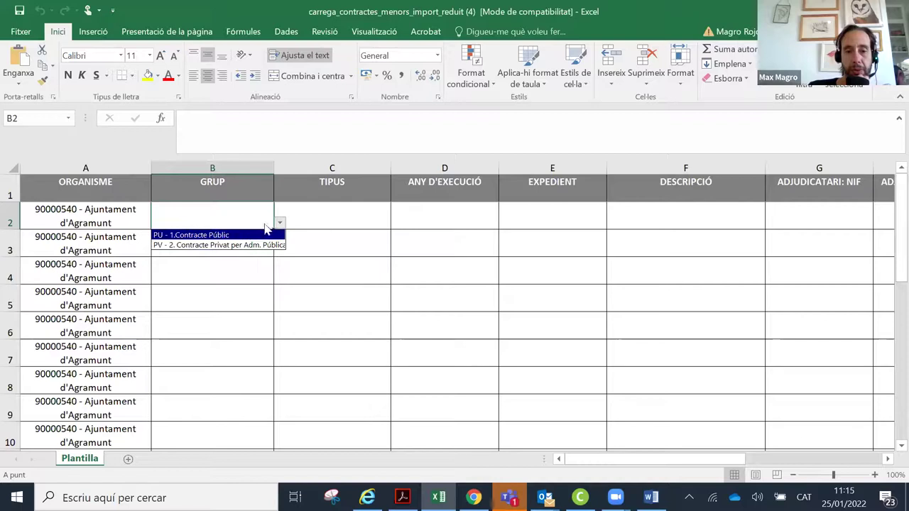
{"action": "left_click", "coordinate": [323, 219]}
{"action": "left_click", "coordinate": [323, 220]}
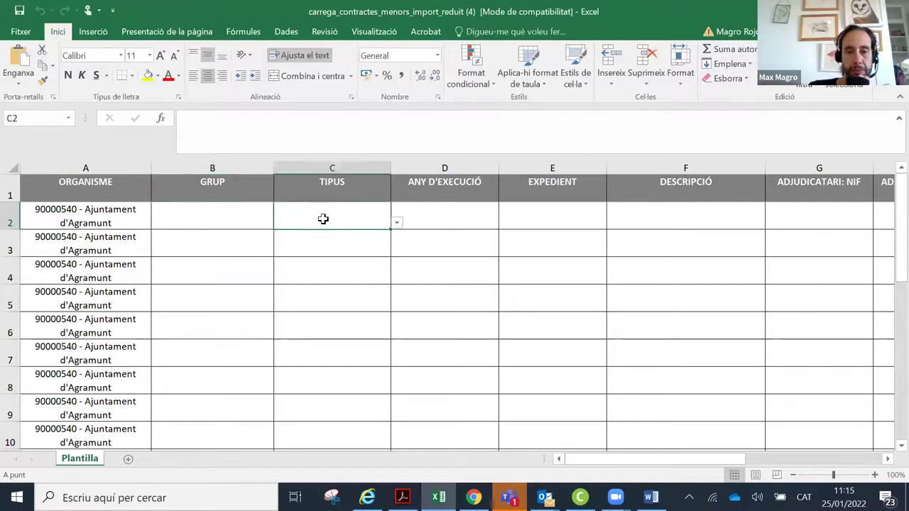
{"action": "left_click", "coordinate": [397, 223]}
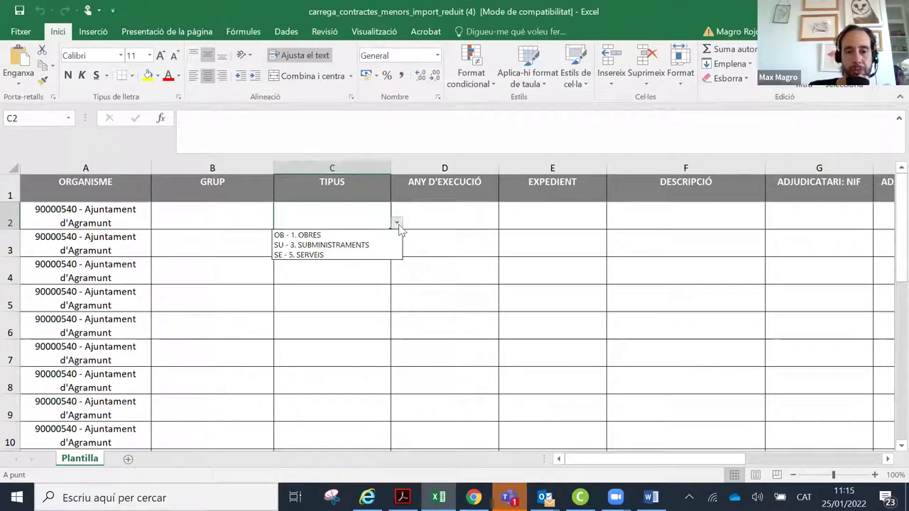
{"action": "left_click", "coordinate": [358, 235]}
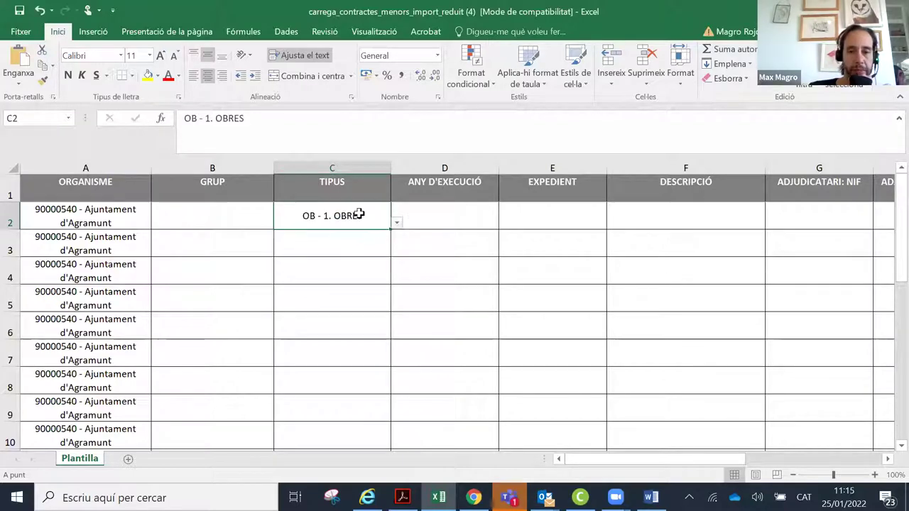
Step: Set row 2 GRUP to PU - 1.Contracte Públic after briefly trying PV - 2
{"action": "left_click", "coordinate": [248, 215]}
{"action": "left_click", "coordinate": [280, 222]}
{"action": "left_click", "coordinate": [242, 235]}
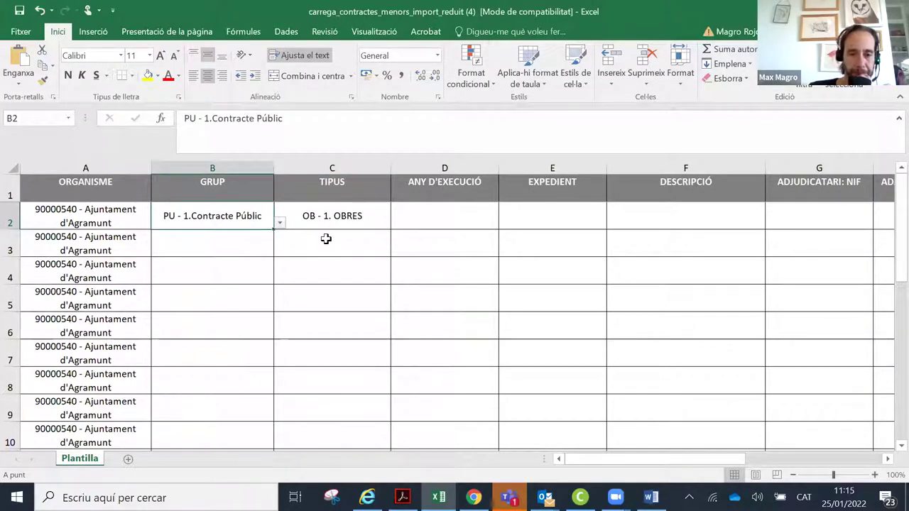
{"action": "left_click", "coordinate": [279, 222]}
{"action": "left_click", "coordinate": [260, 243]}
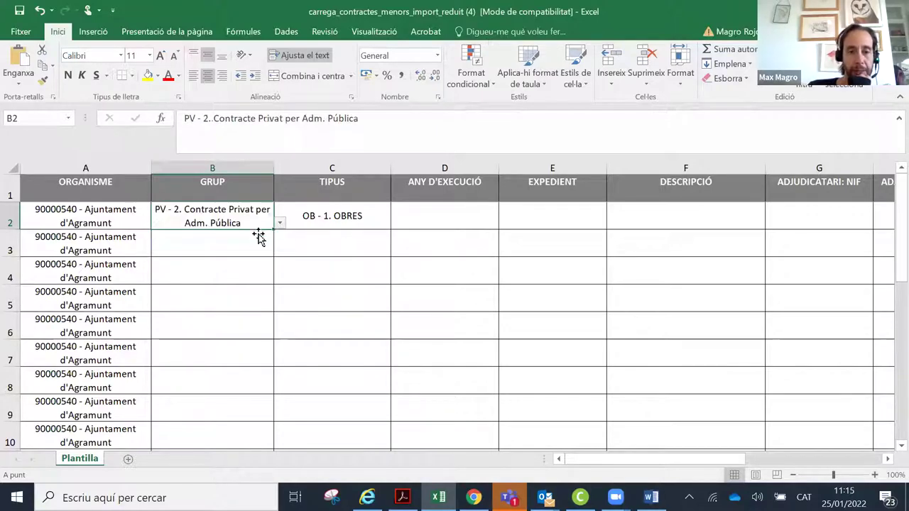
{"action": "left_click", "coordinate": [280, 223]}
{"action": "left_click", "coordinate": [278, 235]}
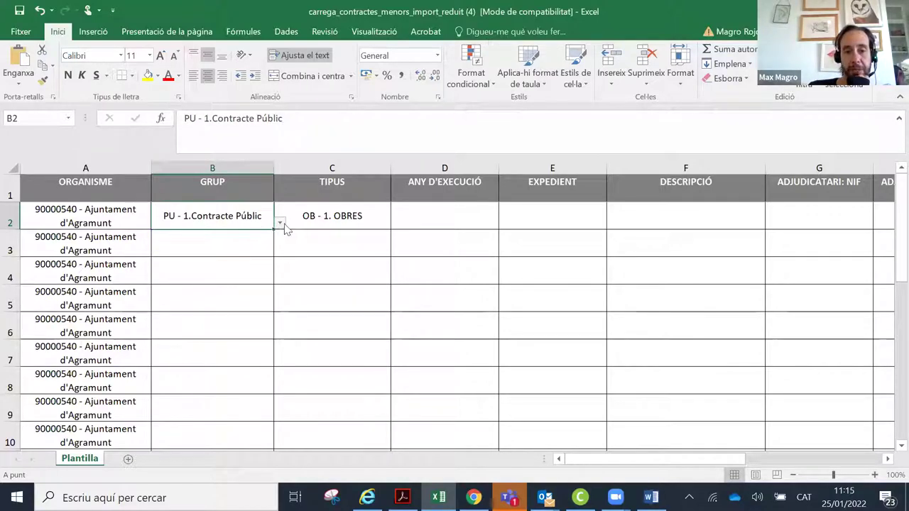
Step: Change row 2 TIPUS in C2 to SU - 3. SUBMINISTRAMENTS
{"action": "left_click", "coordinate": [312, 222]}
{"action": "left_click", "coordinate": [396, 223]}
{"action": "left_click", "coordinate": [380, 243]}
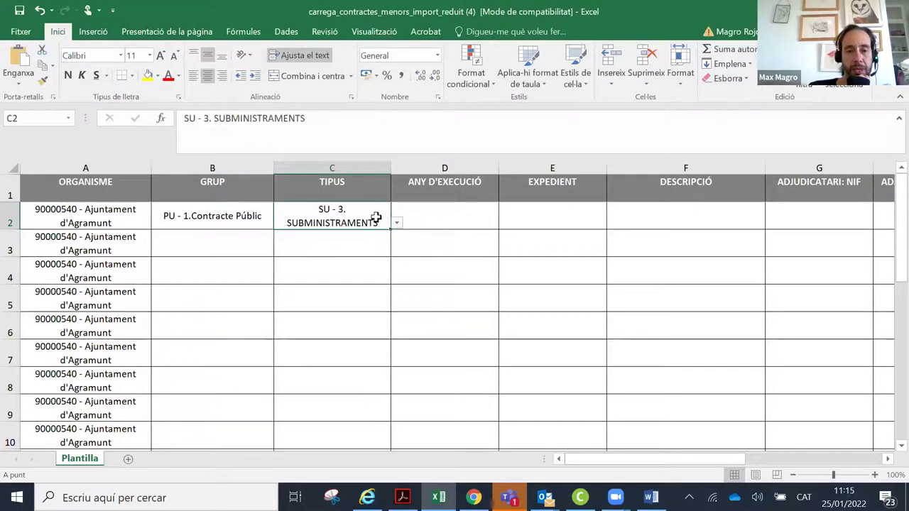
{"action": "left_click", "coordinate": [361, 246]}
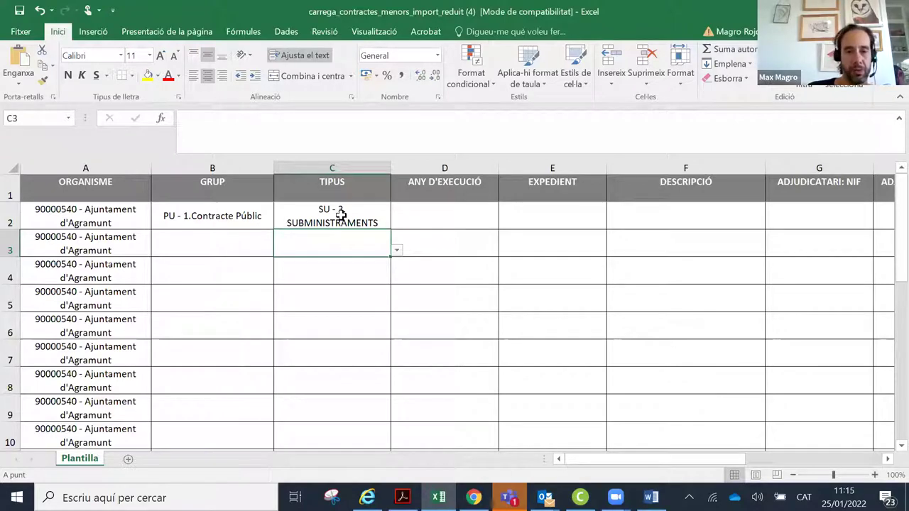
Step: Verify B2 and C2 still hold PU - 1.Contracte Públic and SU - 3. SUBMINISTRAMENTS
{"action": "left_click", "coordinate": [342, 214]}
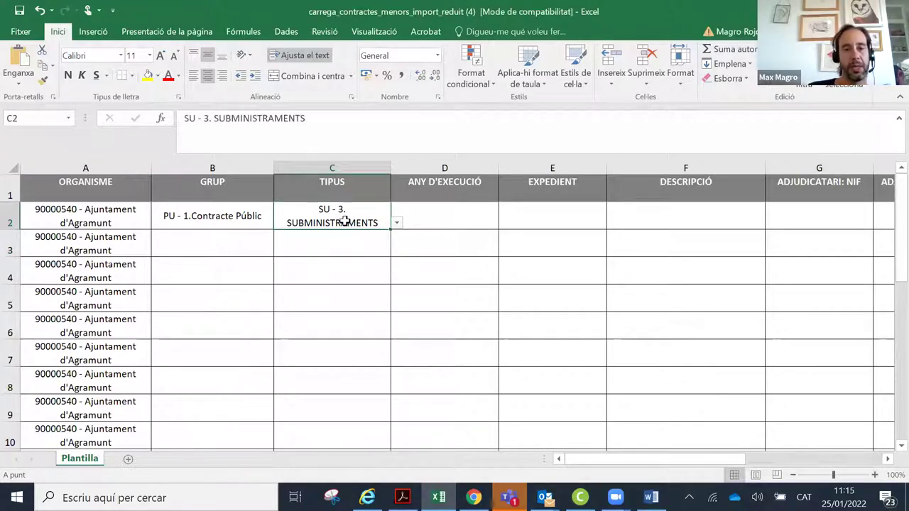
{"action": "left_click", "coordinate": [257, 217]}
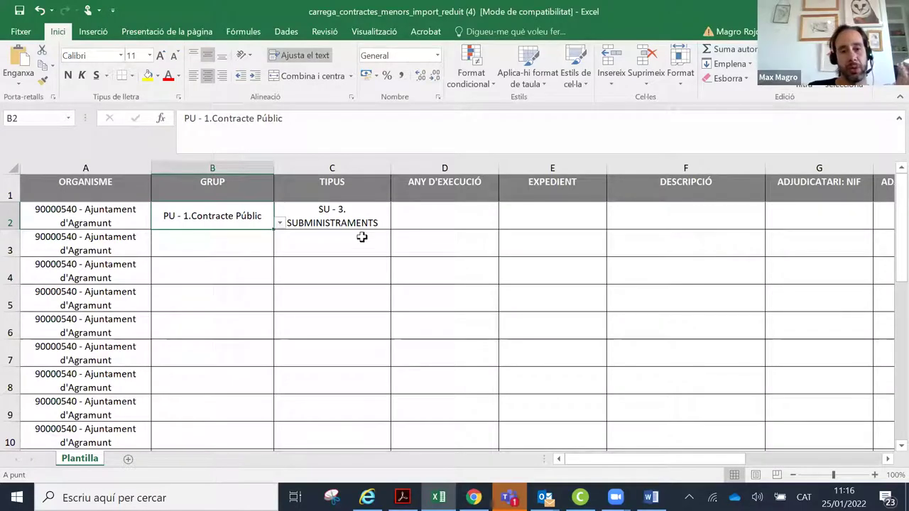
{"action": "left_click", "coordinate": [359, 224]}
{"action": "left_click", "coordinate": [397, 223]}
{"action": "left_click", "coordinate": [345, 246]}
{"action": "left_click", "coordinate": [293, 270]}
{"action": "left_click", "coordinate": [444, 220]}
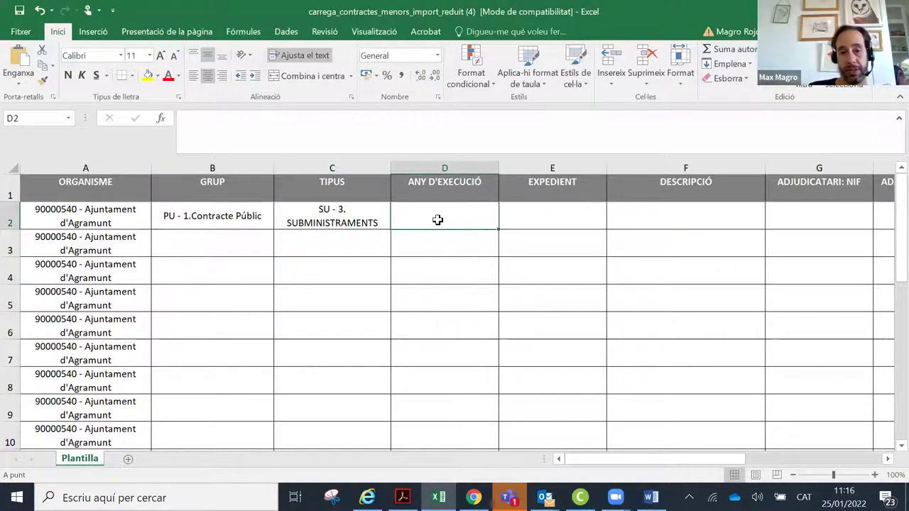
Step: Review the row 2 EXPEDIENT, DESCRIPCIÓ and ADJUDICATARI NIF cells, trying in-cell editing on G2
{"action": "left_click_drag", "start_coordinate": [632, 462], "coordinate": [676, 458]}
{"action": "left_click", "coordinate": [310, 216]}
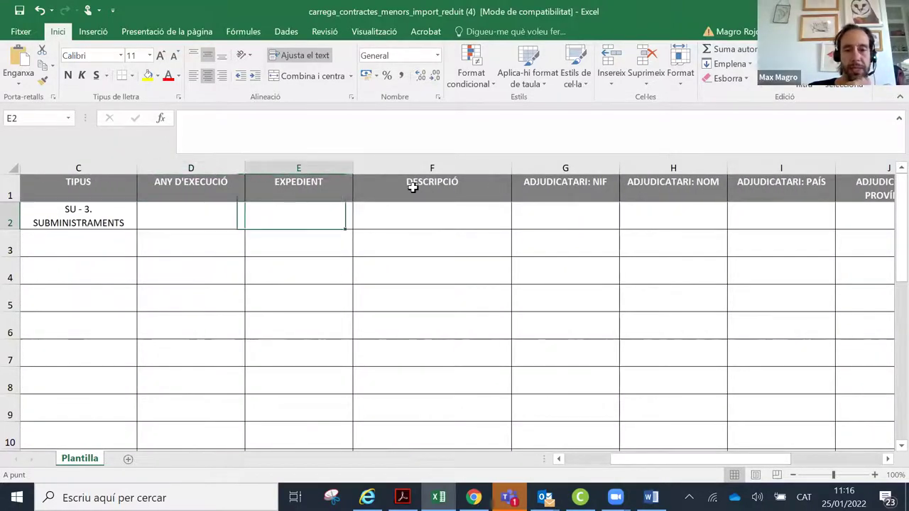
{"action": "left_click", "coordinate": [438, 206]}
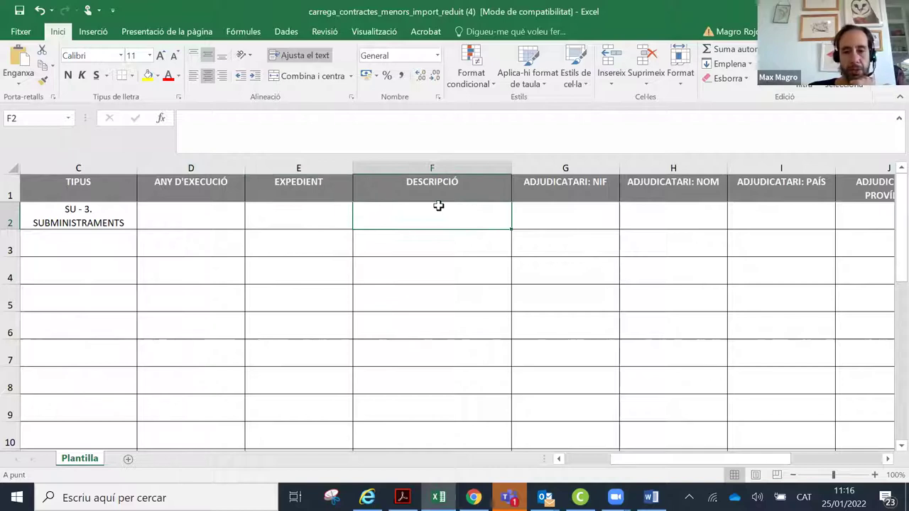
{"action": "left_click_drag", "start_coordinate": [649, 454], "coordinate": [717, 456]}
{"action": "left_click", "coordinate": [359, 215]}
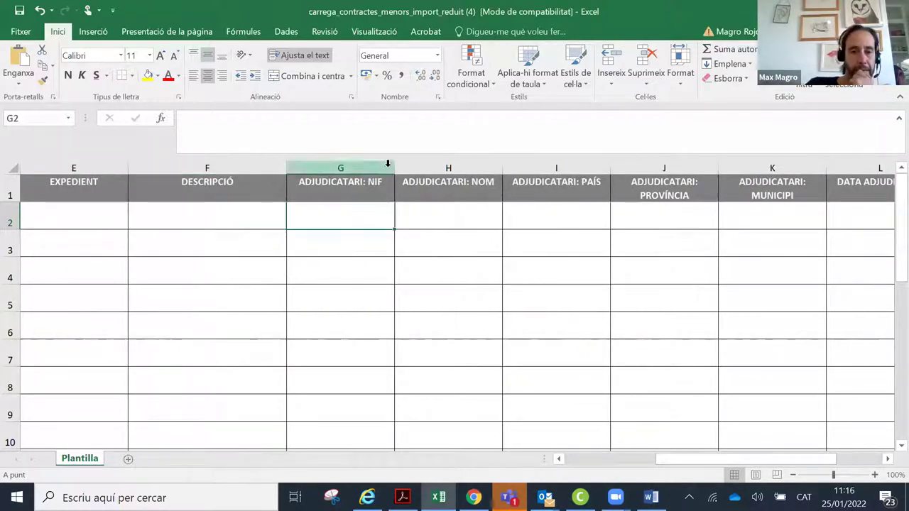
{"action": "double_click", "coordinate": [371, 210]}
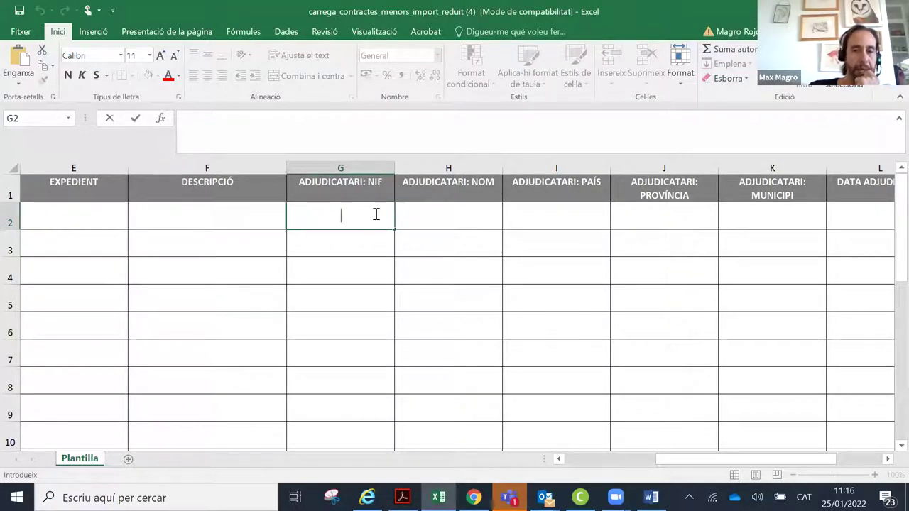
{"action": "left_click", "coordinate": [370, 214]}
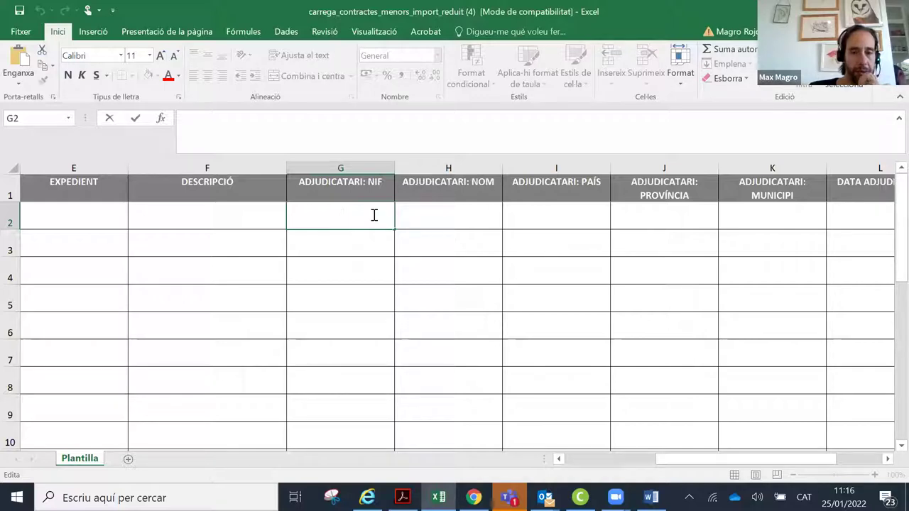
{"action": "left_click", "coordinate": [424, 214]}
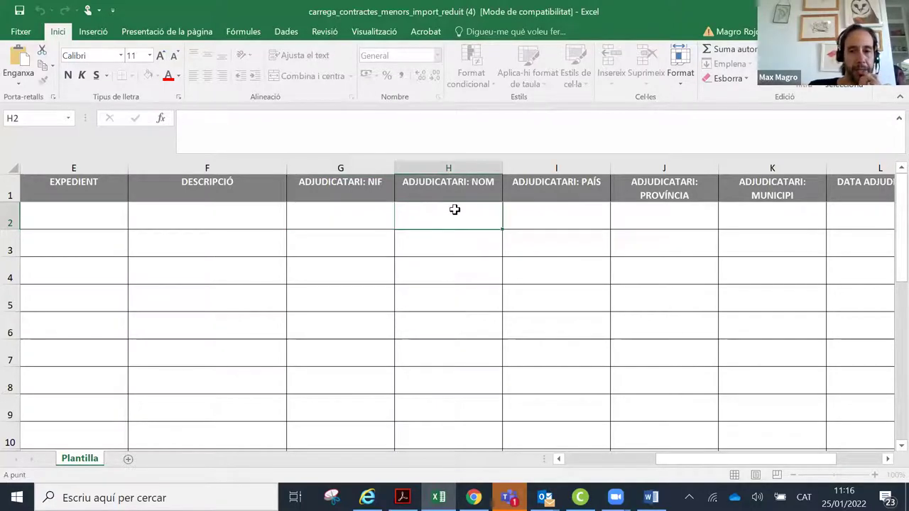
Step: Set the bidder's country in I2 to ES - SPAIN (España) and confirm the value
{"action": "left_click", "coordinate": [576, 210]}
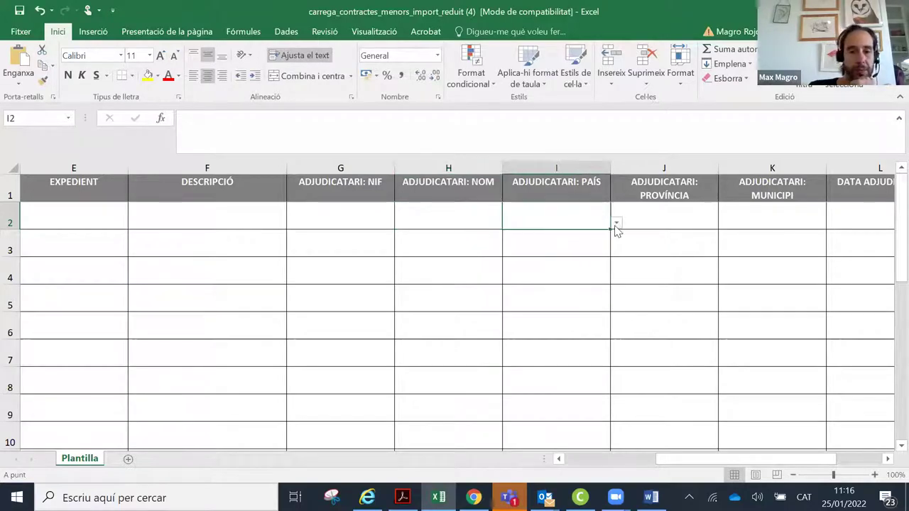
{"action": "left_click", "coordinate": [616, 223]}
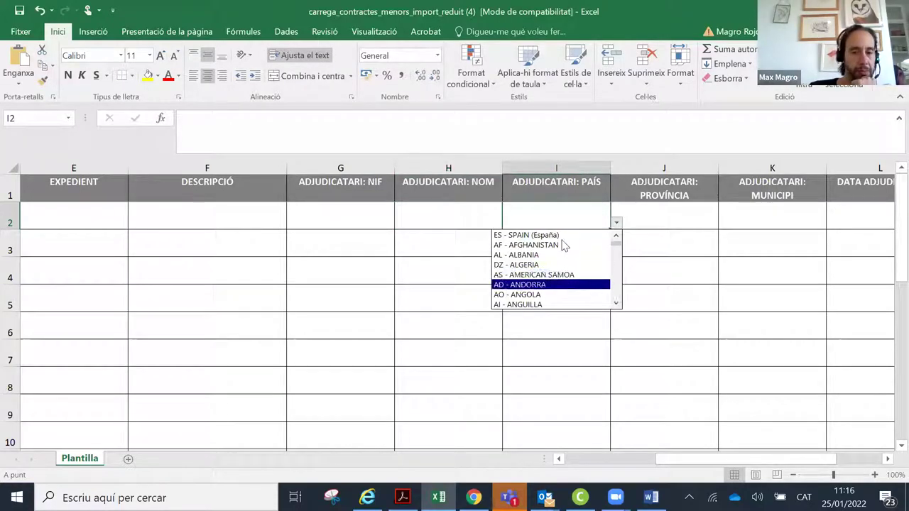
{"action": "left_click", "coordinate": [574, 211]}
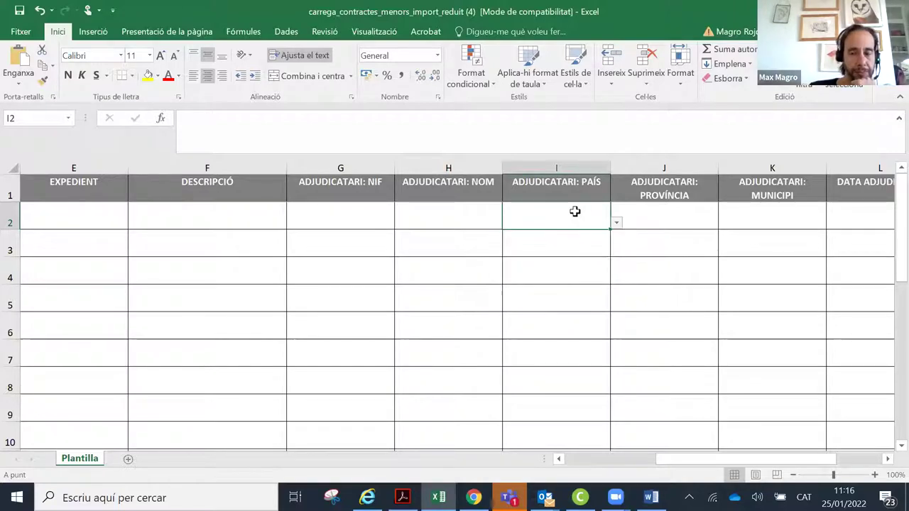
{"action": "left_click", "coordinate": [616, 223]}
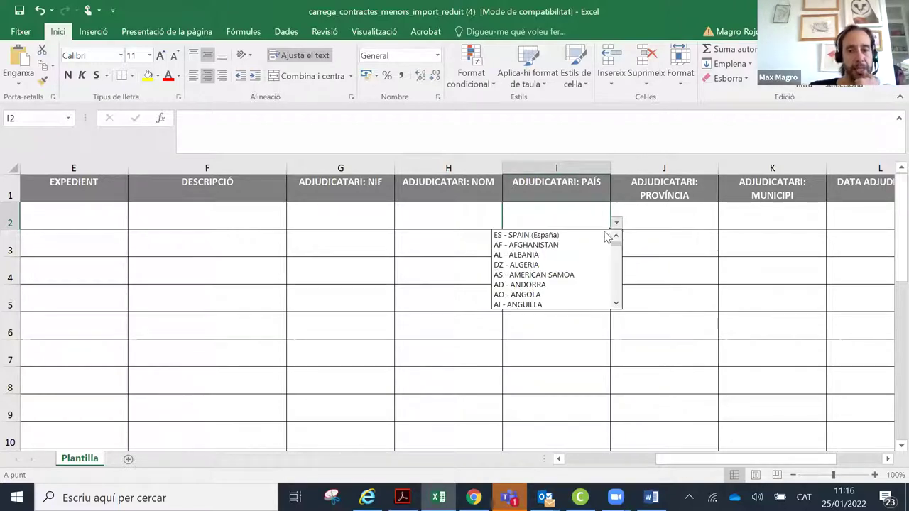
{"action": "left_click", "coordinate": [561, 220]}
{"action": "left_click", "coordinate": [615, 223]}
{"action": "left_click", "coordinate": [551, 235]}
{"action": "left_click", "coordinate": [376, 211]}
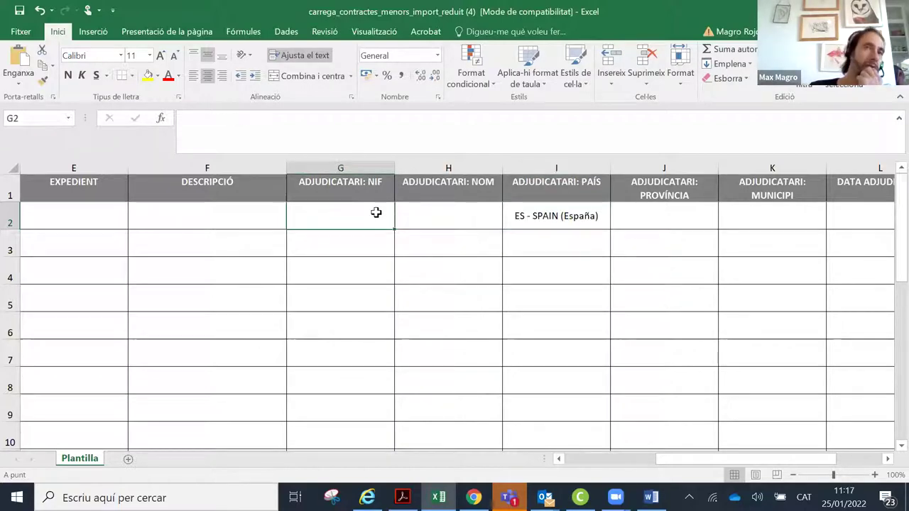
{"action": "left_click", "coordinate": [596, 220]}
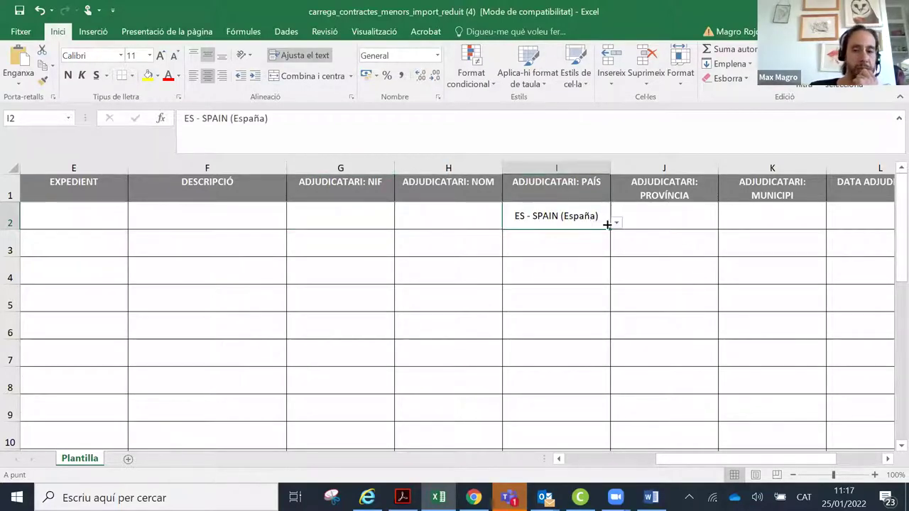
{"action": "left_click", "coordinate": [345, 209]}
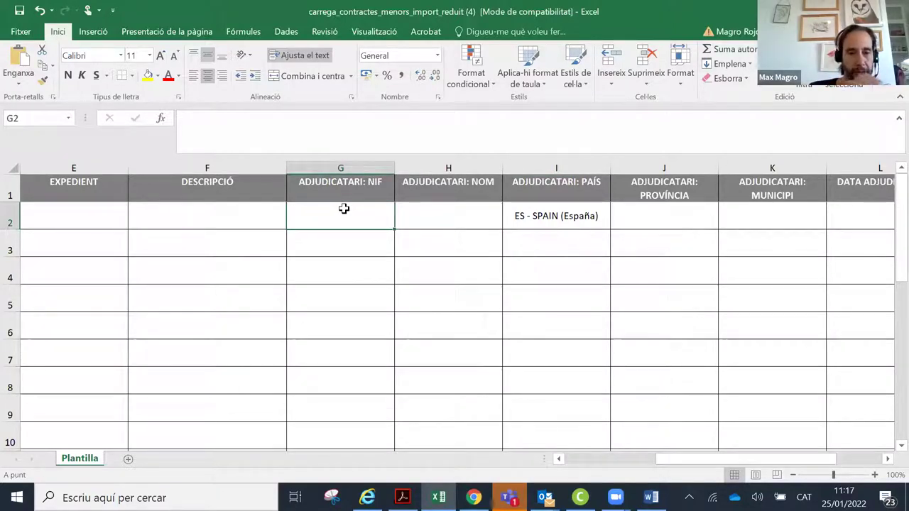
{"action": "left_click", "coordinate": [552, 216]}
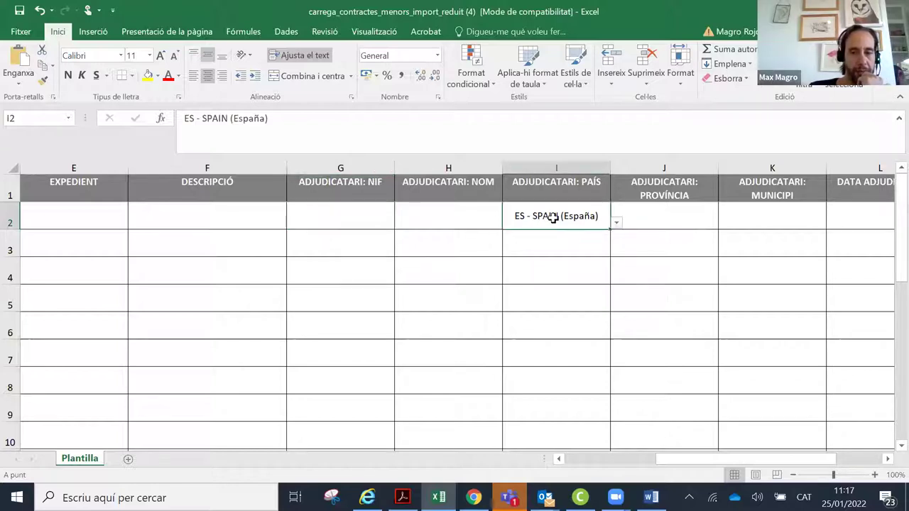
Step: Set the province in J2 to 99 - Província estrangera, replacing 98 - Diverses províncies
{"action": "left_click", "coordinate": [632, 215]}
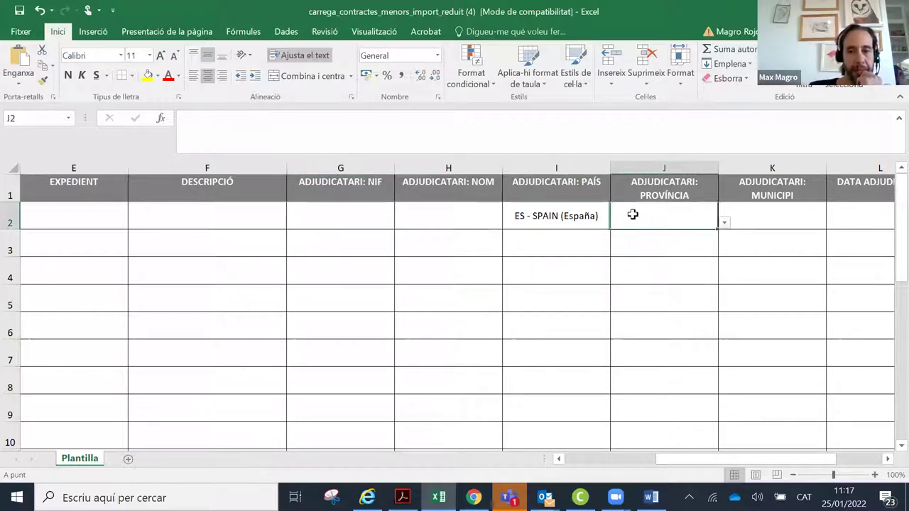
{"action": "left_click", "coordinate": [723, 223]}
{"action": "scroll", "coordinate": [717, 291], "scroll_direction": "down", "scroll_amount": 15}
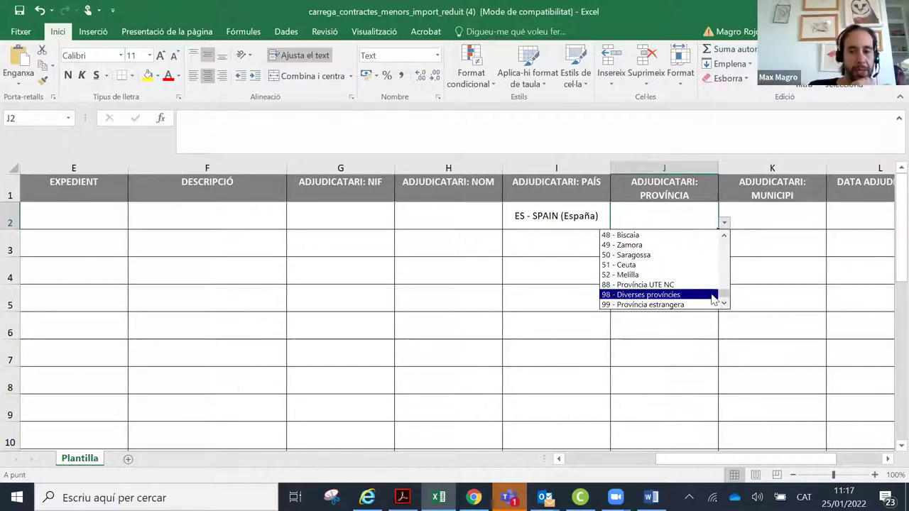
{"action": "left_click", "coordinate": [713, 295]}
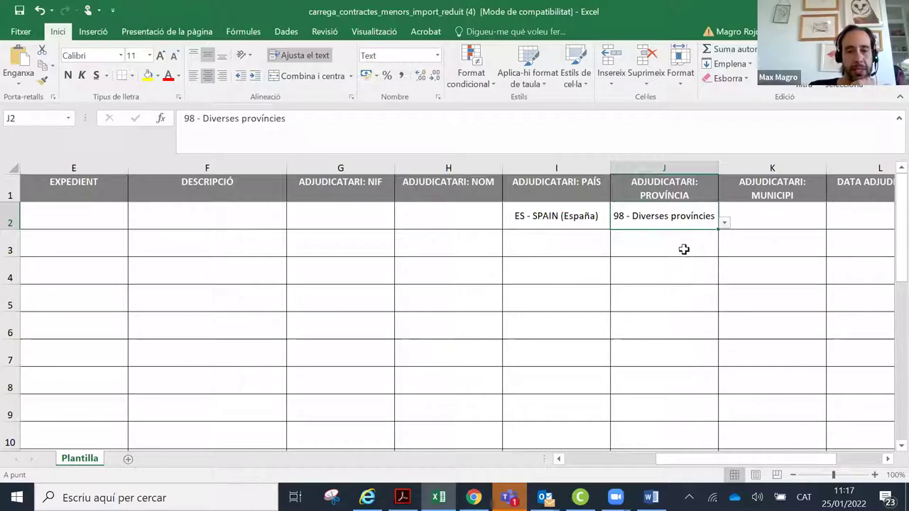
{"action": "left_click", "coordinate": [724, 224]}
{"action": "left_click", "coordinate": [656, 304]}
Step: Recheck that J2 keeps 99 - Província estrangera before reaching the municipality cell K2
{"action": "left_click", "coordinate": [680, 268]}
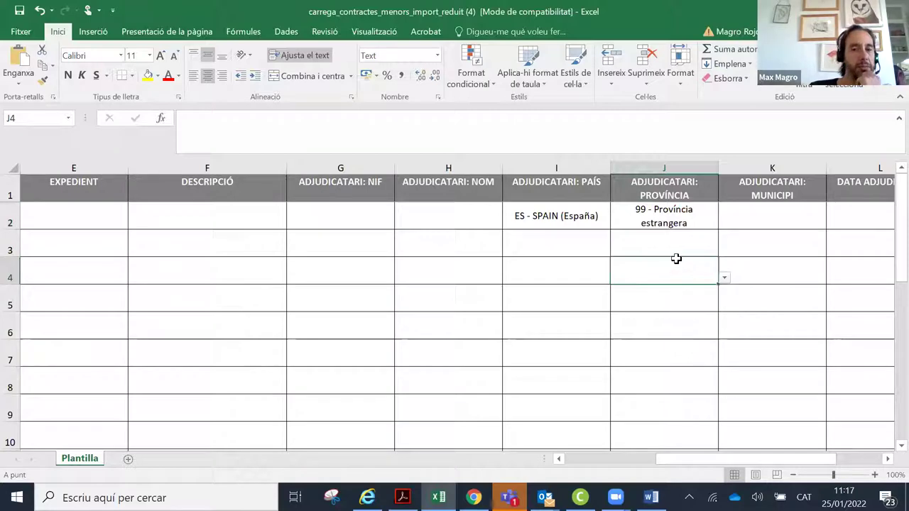
{"action": "left_click", "coordinate": [695, 218]}
{"action": "left_click", "coordinate": [724, 224]}
{"action": "left_click", "coordinate": [699, 216]}
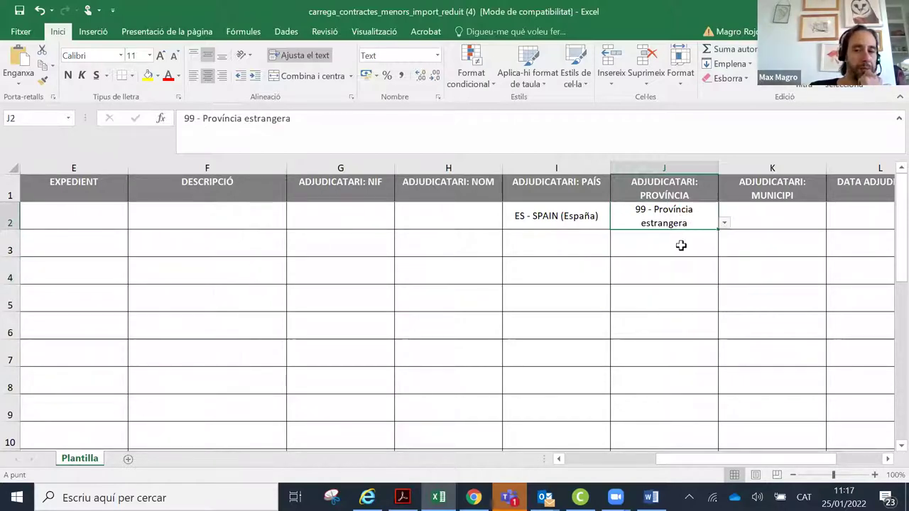
{"action": "left_click", "coordinate": [682, 245]}
{"action": "left_click", "coordinate": [762, 211]}
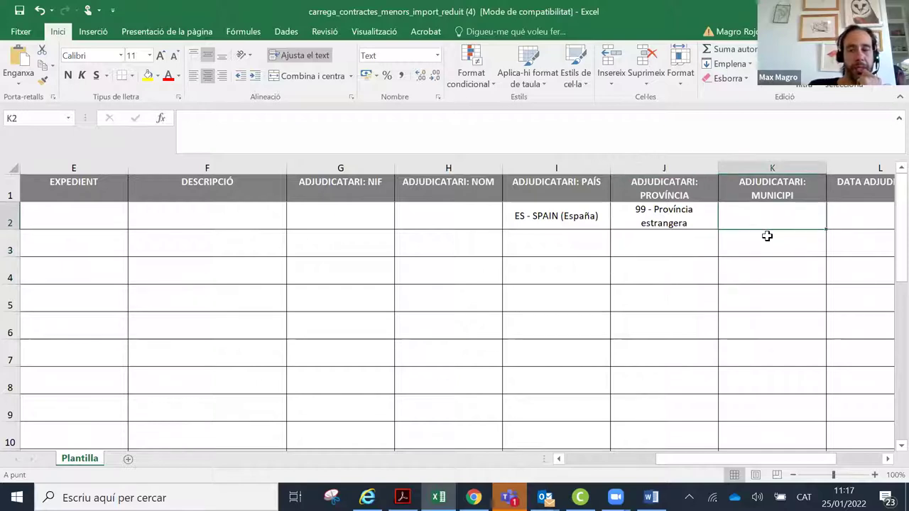
{"action": "left_click_drag", "start_coordinate": [802, 460], "coordinate": [815, 462]}
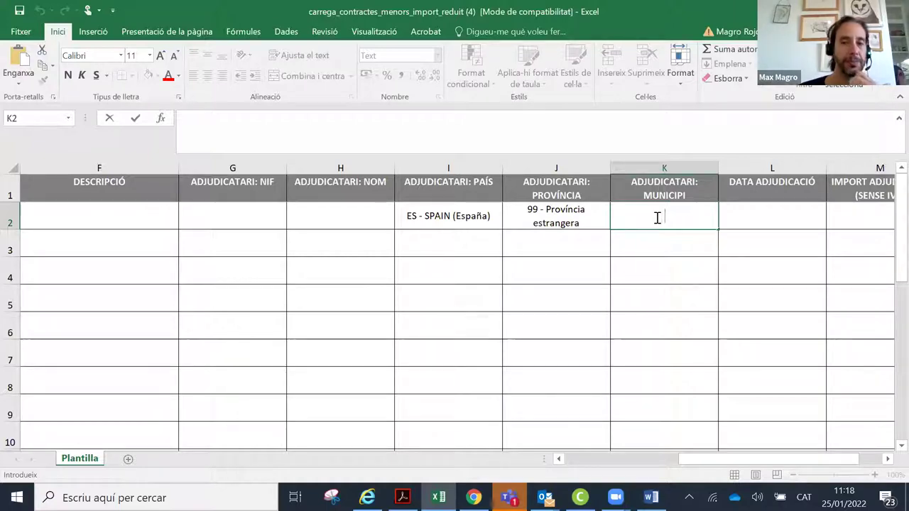
{"action": "left_click", "coordinate": [881, 374]}
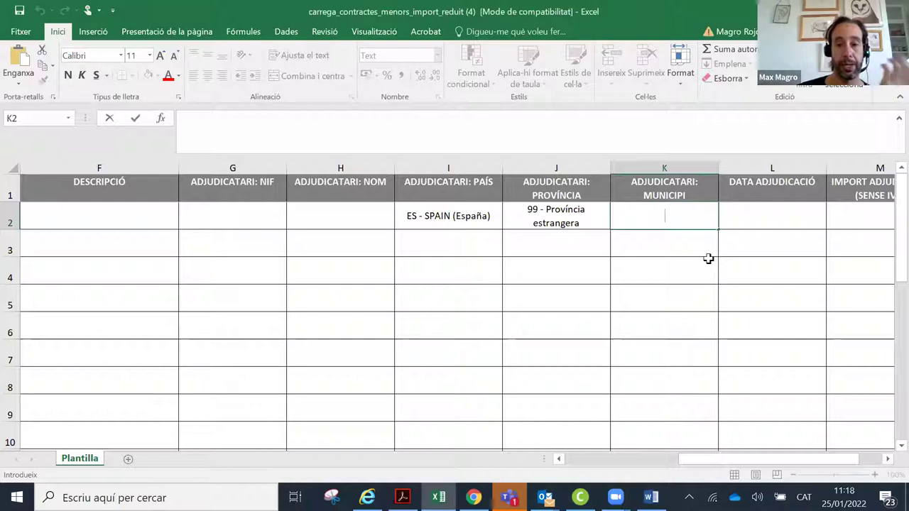
{"action": "type", "text": "99"}
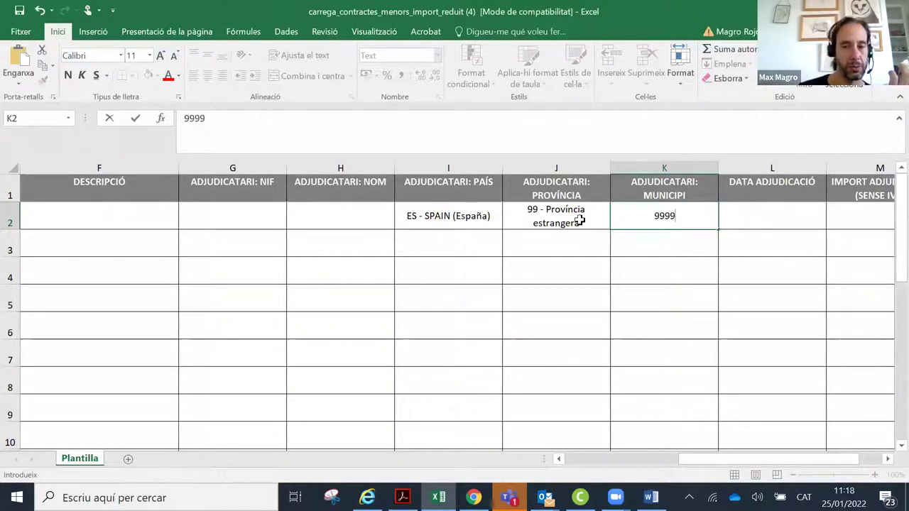
{"action": "type", "text": "9"}
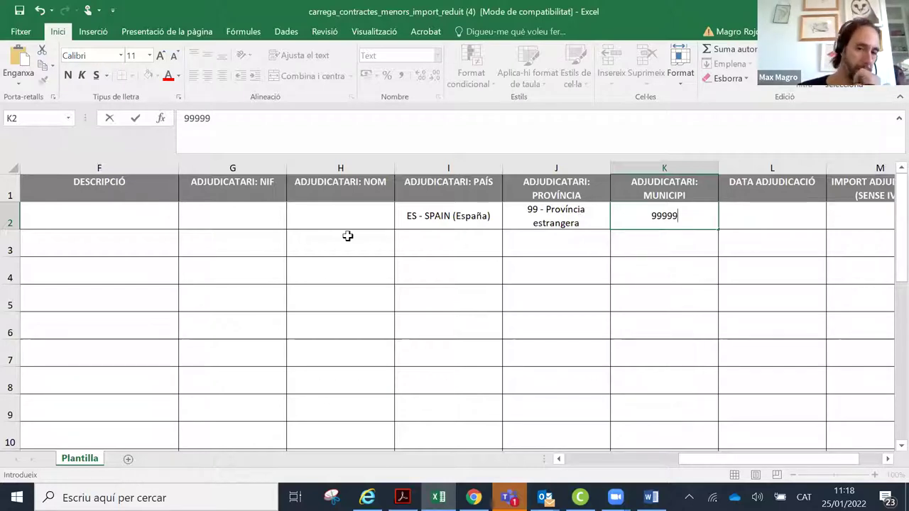
{"action": "left_click", "coordinate": [272, 215]}
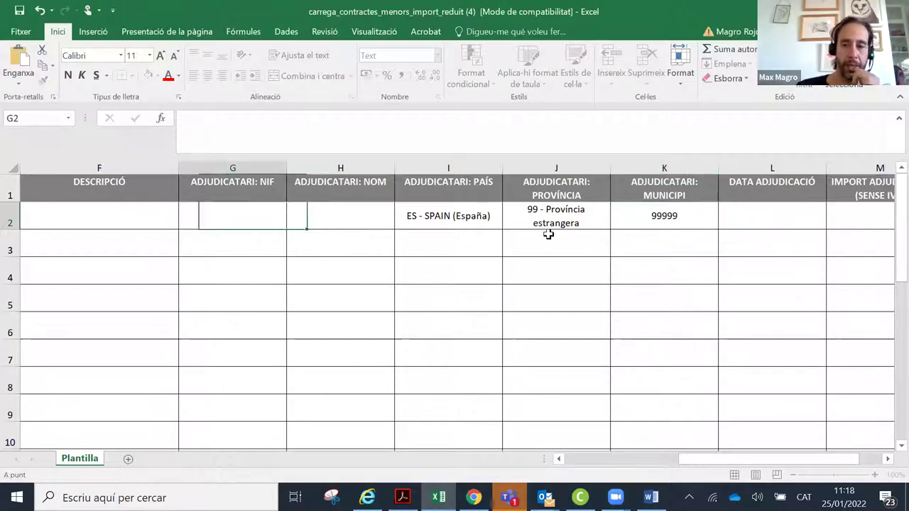
{"action": "left_click", "coordinate": [695, 222]}
{"action": "key", "text": "BackSpace"}
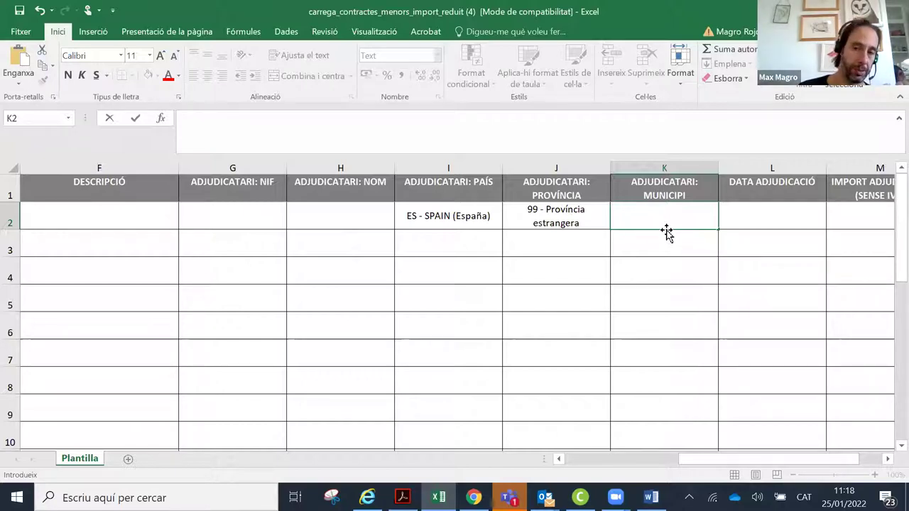
{"action": "left_click", "coordinate": [645, 241]}
{"action": "left_click", "coordinate": [650, 222]}
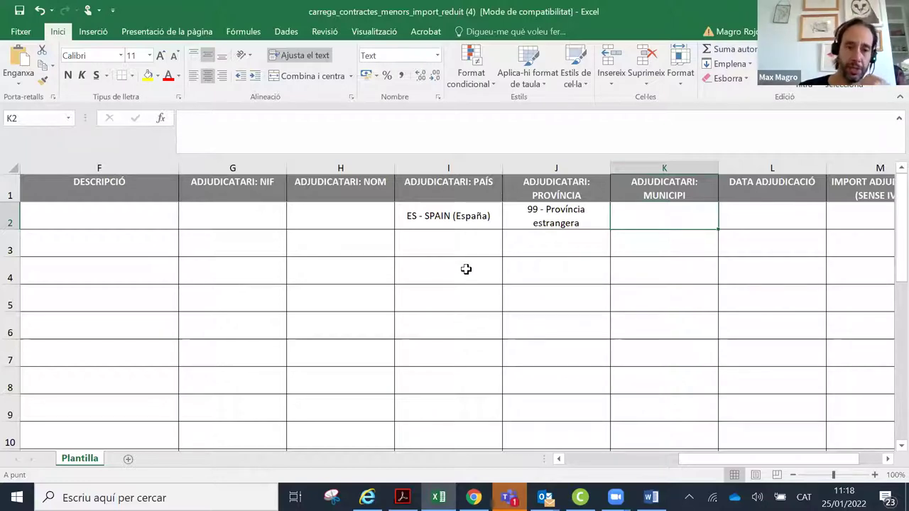
Step: Compare the cell formats of G2 through K2, confirming K2 uses Text format
{"action": "left_click", "coordinate": [250, 217]}
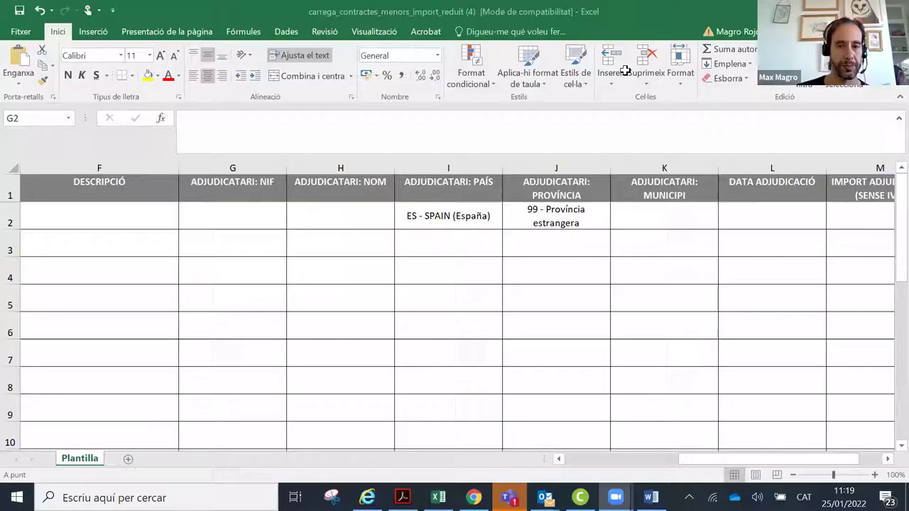
{"action": "left_click", "coordinate": [352, 217]}
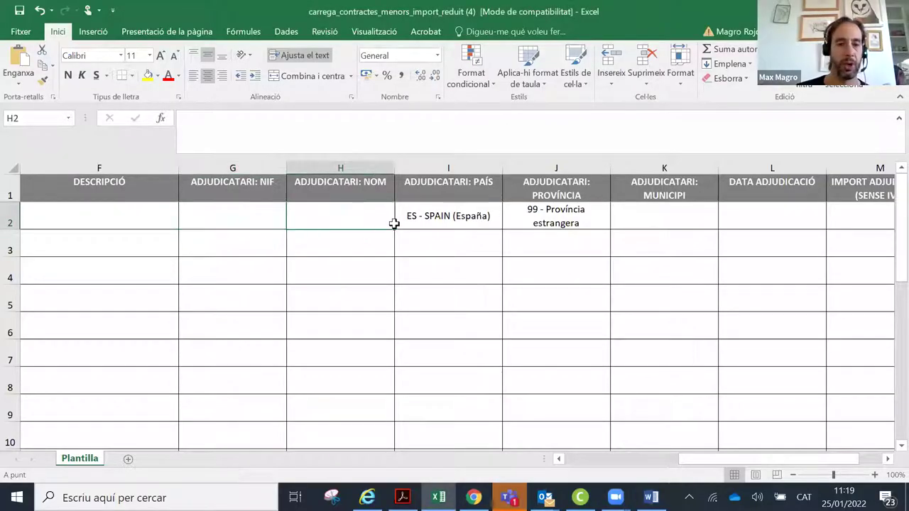
{"action": "left_click", "coordinate": [428, 218]}
{"action": "left_click", "coordinate": [663, 206]}
{"action": "left_click_drag", "start_coordinate": [369, 217], "coordinate": [661, 226]}
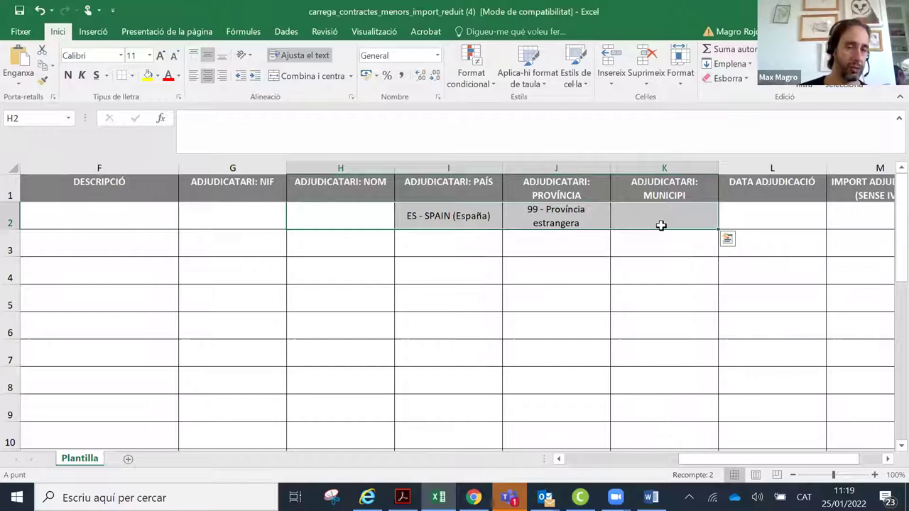
{"action": "left_click", "coordinate": [663, 215]}
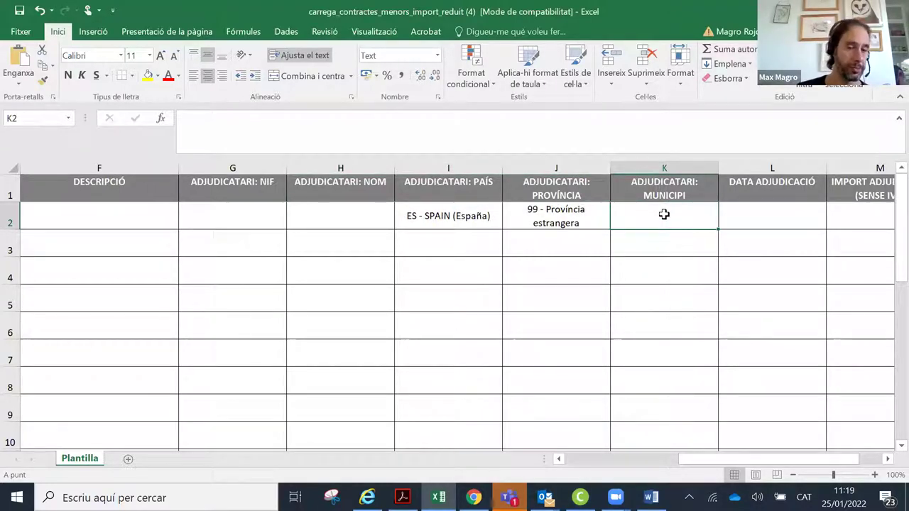
{"action": "left_click", "coordinate": [222, 218]}
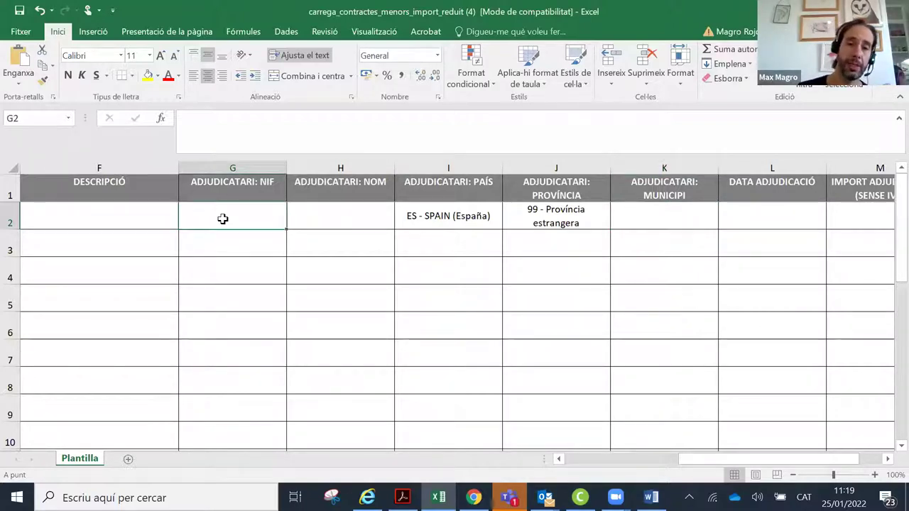
{"action": "left_click", "coordinate": [656, 217]}
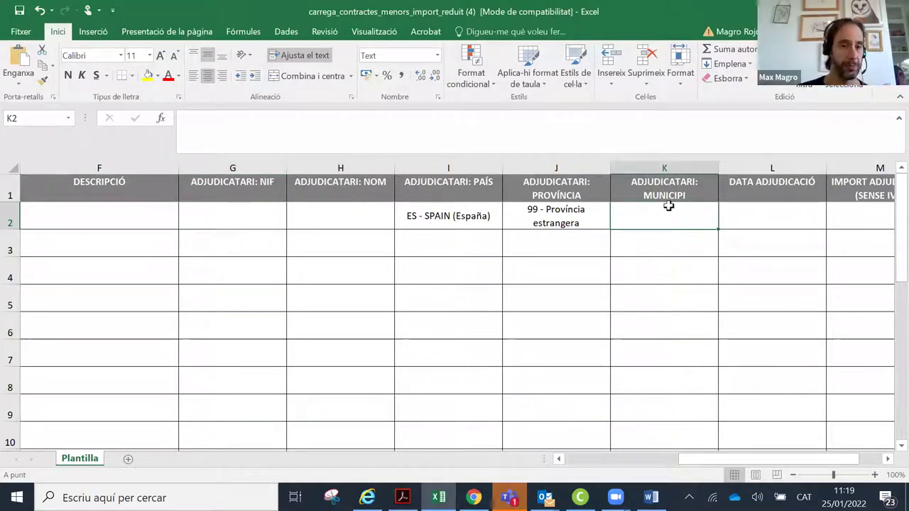
Step: Check the blank DATA ADJUDICACIÓ, import and TIPUS IVA cells, then close the template
{"action": "left_click", "coordinate": [887, 459]}
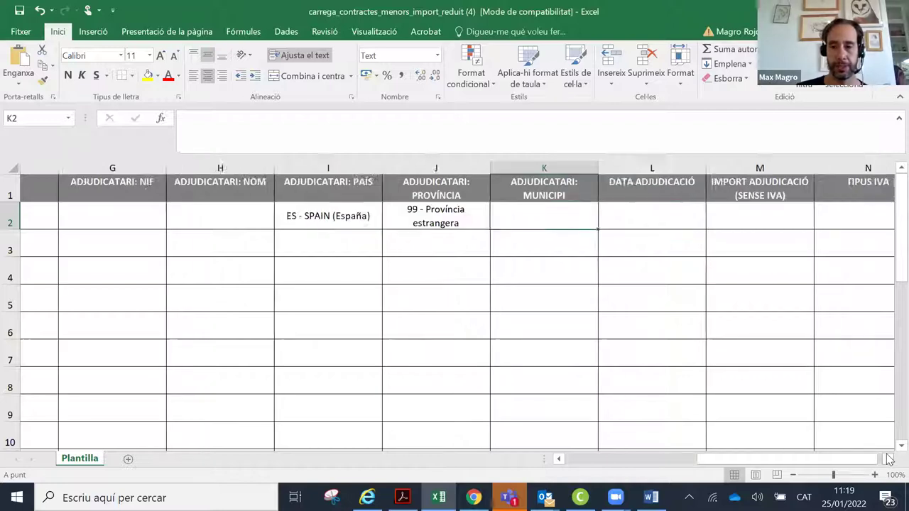
{"action": "left_click", "coordinate": [888, 458]}
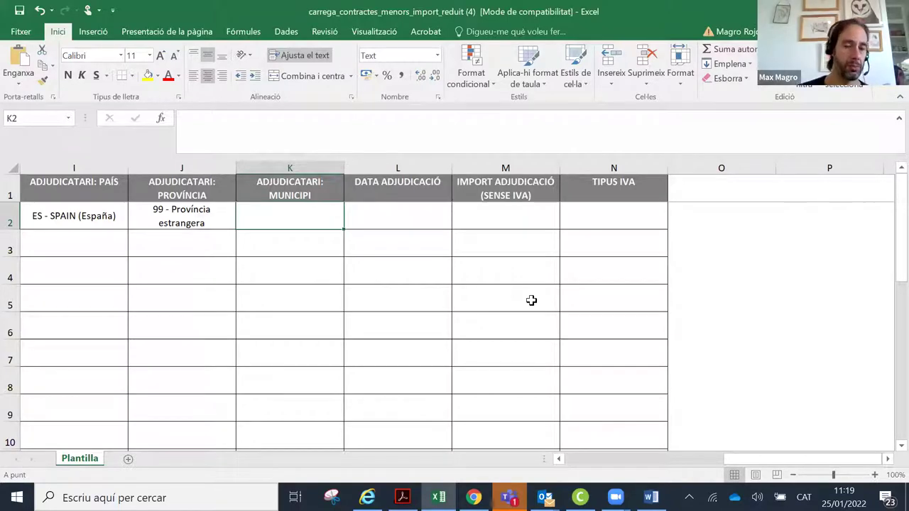
{"action": "left_click", "coordinate": [363, 218]}
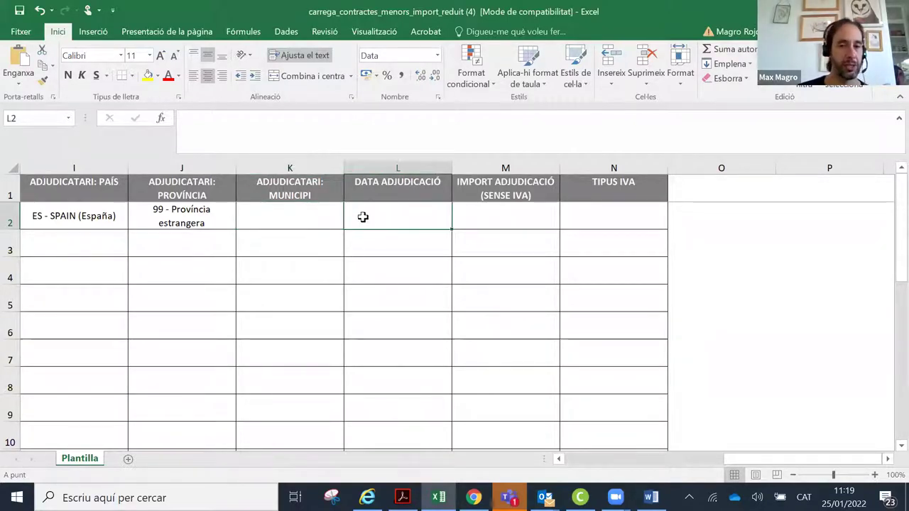
{"action": "left_click", "coordinate": [491, 225]}
{"action": "left_click", "coordinate": [582, 221]}
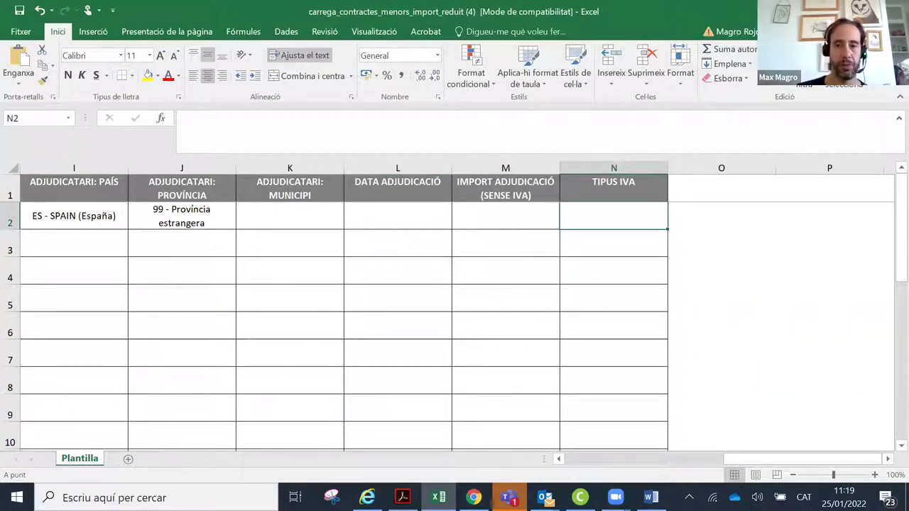
{"action": "key", "text": "alt+F4"}
Step: Discard the reduced-import template changes and open carrega_contractes_menors (22) in Excel
{"action": "left_click", "coordinate": [476, 266]}
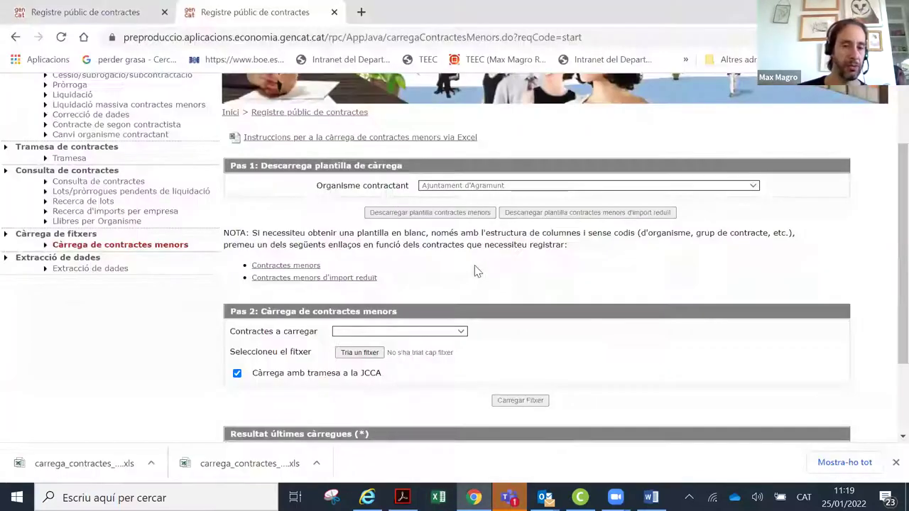
{"action": "left_click", "coordinate": [119, 465]}
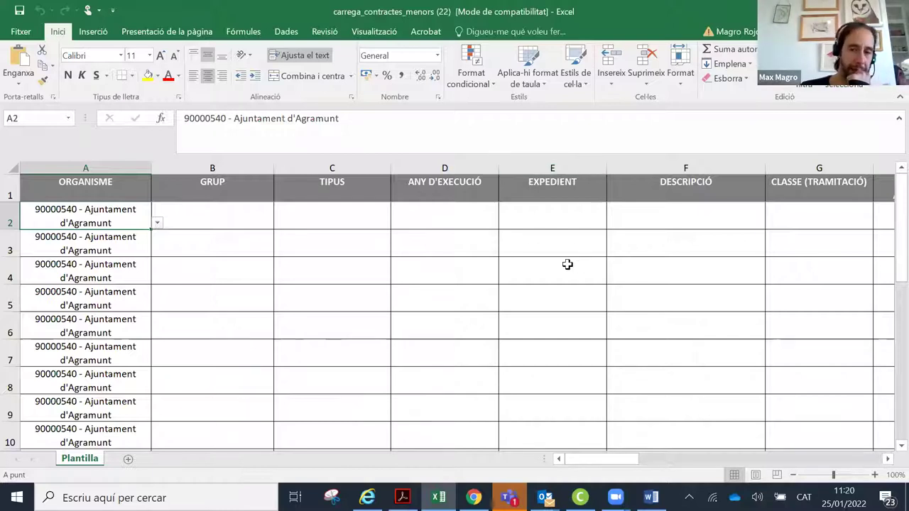
{"action": "left_click", "coordinate": [887, 458]}
{"action": "left_click", "coordinate": [600, 188]}
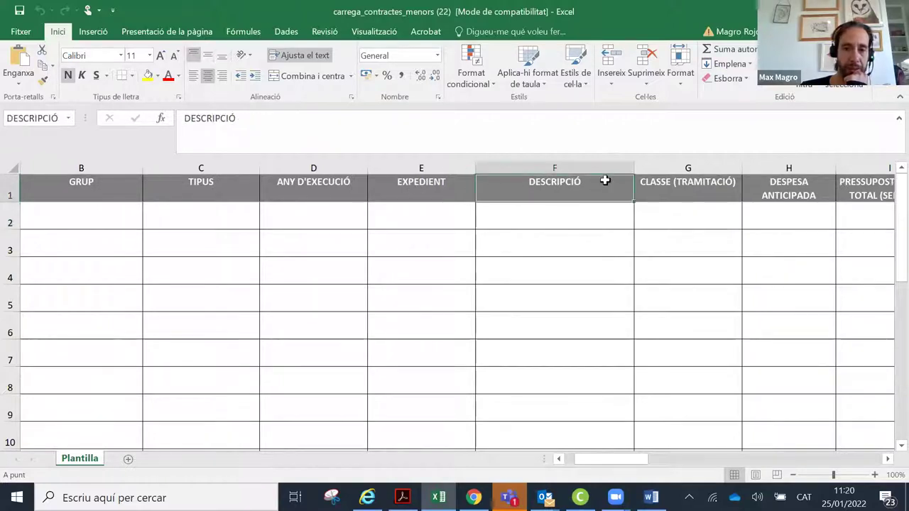
{"action": "left_click", "coordinate": [685, 182]}
{"action": "left_click", "coordinate": [730, 216]}
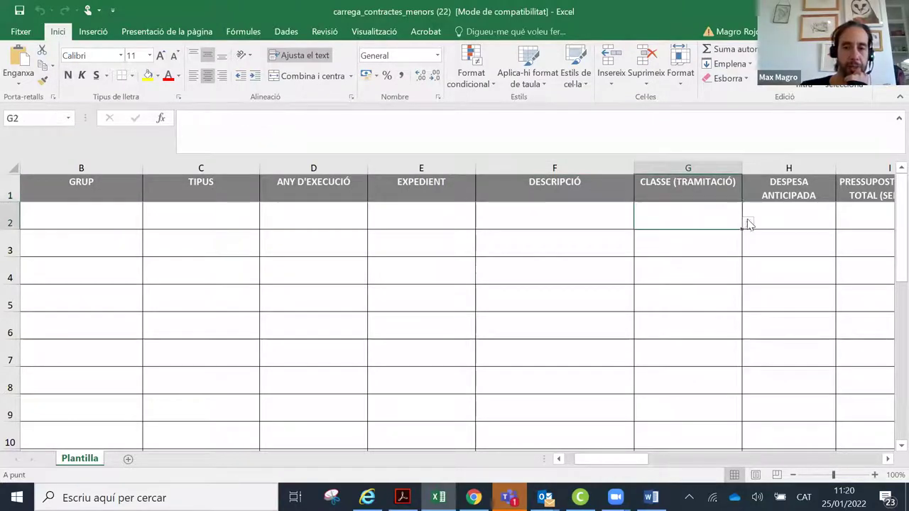
{"action": "left_click", "coordinate": [747, 223]}
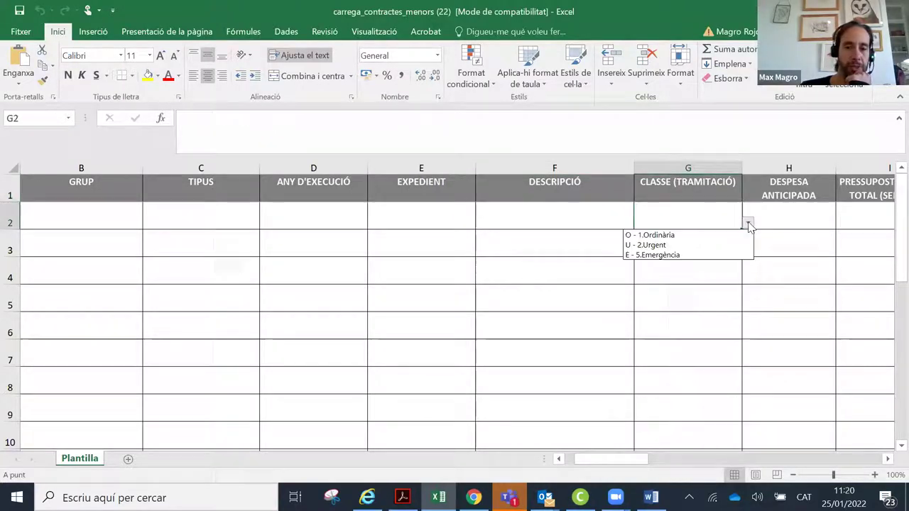
{"action": "left_click", "coordinate": [888, 459]}
{"action": "left_click", "coordinate": [887, 458]}
{"action": "left_click", "coordinate": [888, 459]}
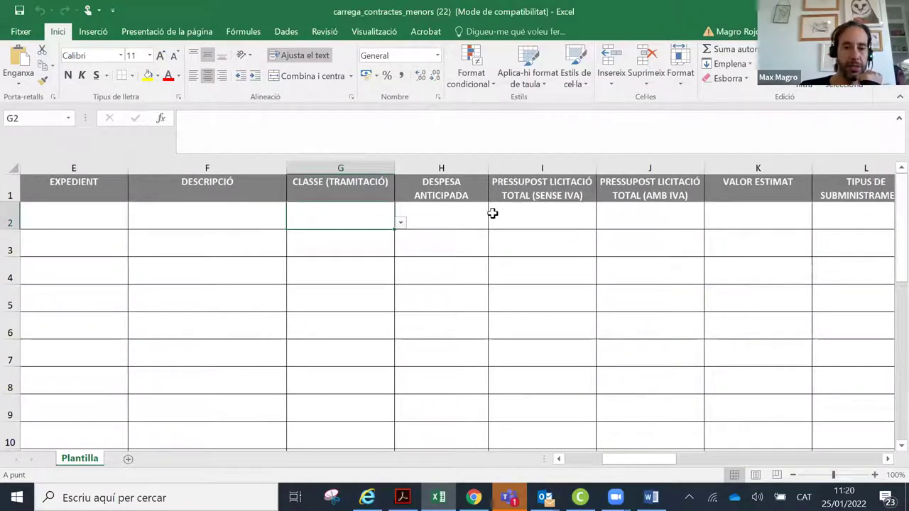
{"action": "left_click", "coordinate": [470, 216]}
{"action": "left_click", "coordinate": [494, 224]}
{"action": "left_click", "coordinate": [505, 256]}
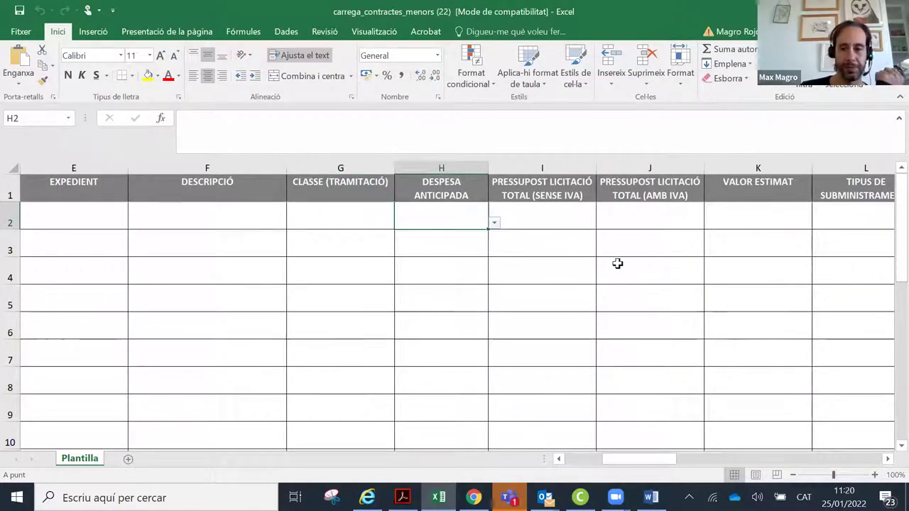
{"action": "left_click", "coordinate": [887, 459]}
{"action": "left_click", "coordinate": [887, 458]}
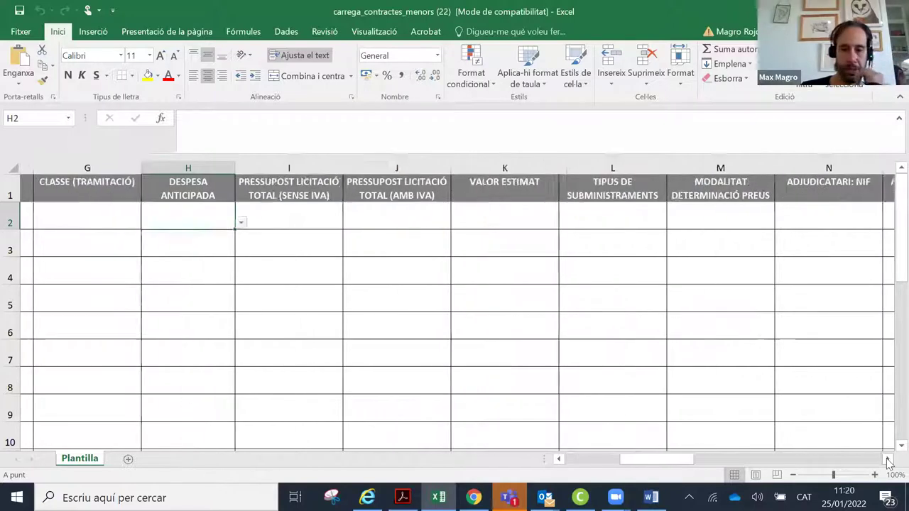
{"action": "left_click", "coordinate": [887, 458]}
{"action": "left_click", "coordinate": [888, 458]}
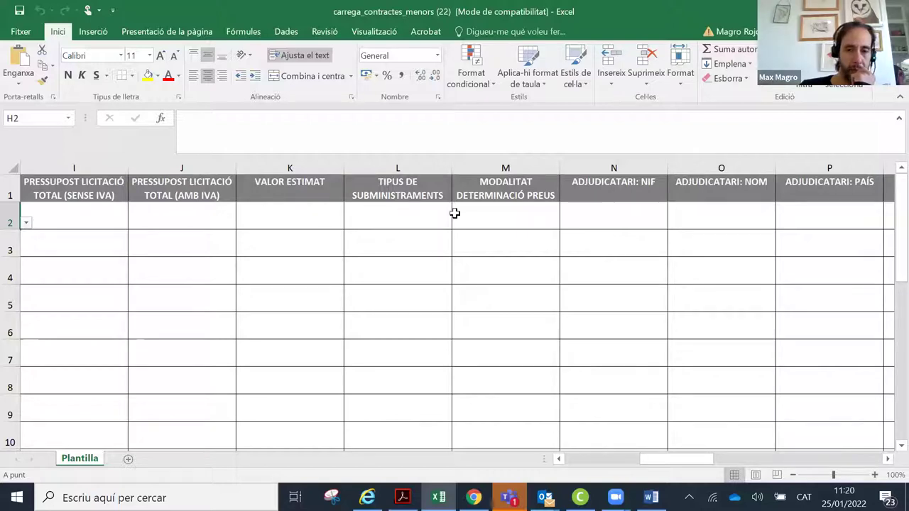
{"action": "left_click_drag", "start_coordinate": [402, 166], "coordinate": [528, 171]}
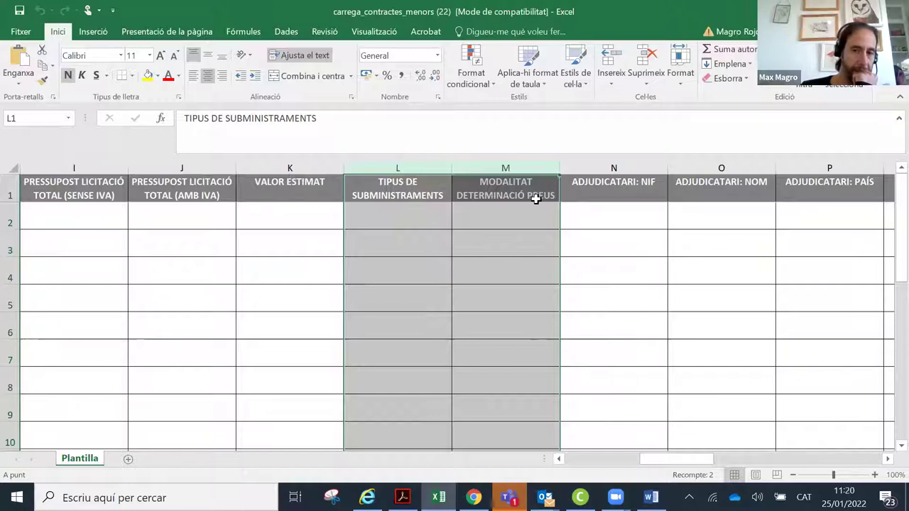
{"action": "left_click", "coordinate": [433, 213]}
{"action": "left_click", "coordinate": [458, 222]}
{"action": "key", "text": "Escape"}
{"action": "left_click", "coordinate": [558, 225]}
{"action": "left_click", "coordinate": [564, 224]}
{"action": "left_click", "coordinate": [572, 237]}
{"action": "left_click_drag", "start_coordinate": [578, 237], "coordinate": [551, 215]}
{"action": "left_click", "coordinate": [548, 215]}
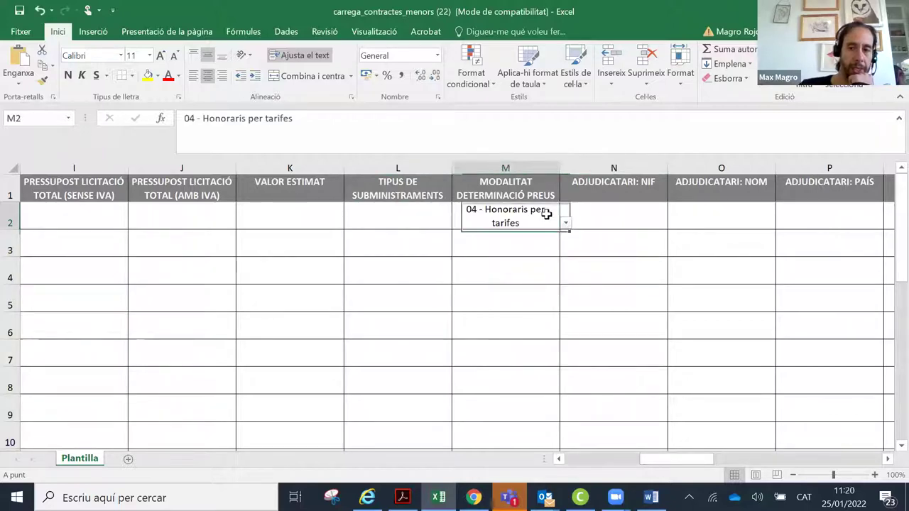
{"action": "key", "text": "BackSpace"}
{"action": "left_click", "coordinate": [482, 277]}
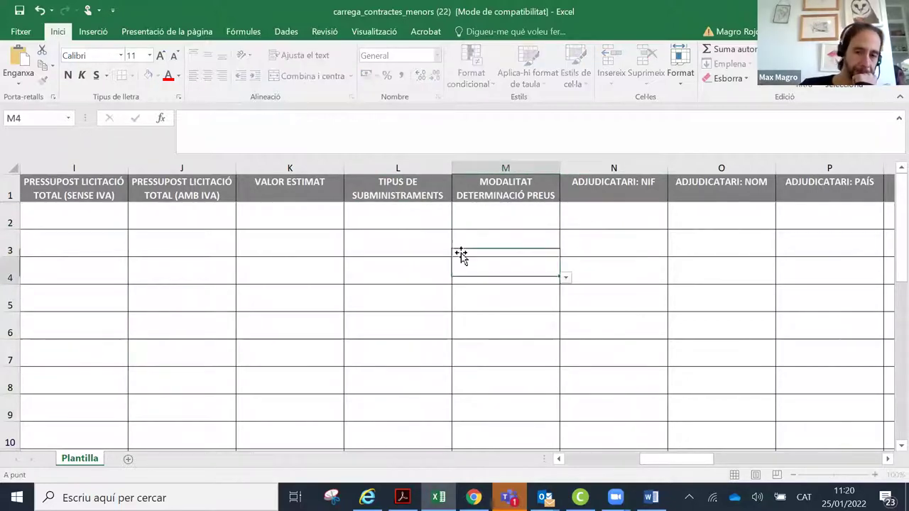
{"action": "left_click", "coordinate": [406, 195]}
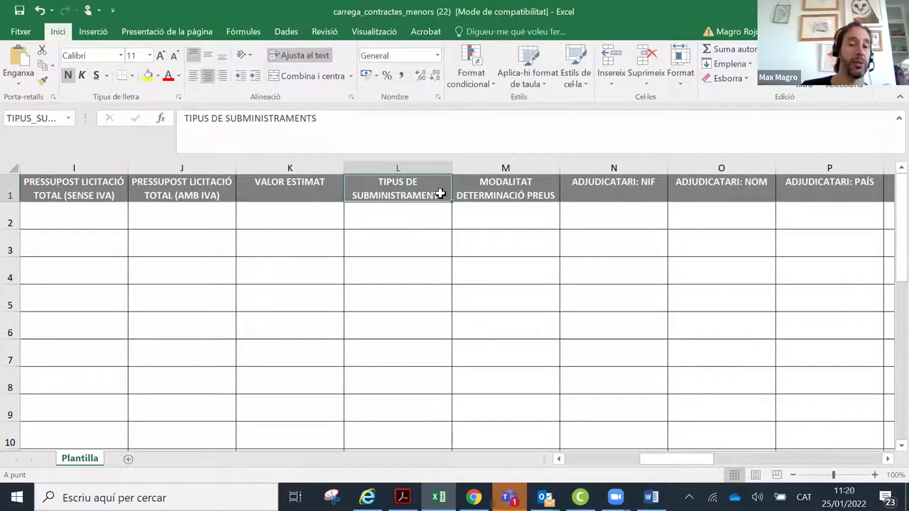
{"action": "left_click", "coordinate": [427, 210]}
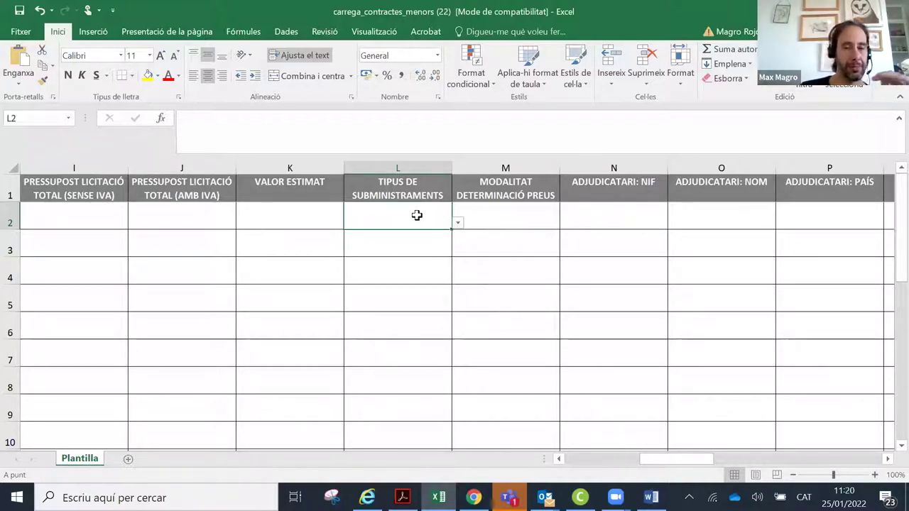
{"action": "left_click", "coordinate": [486, 192]}
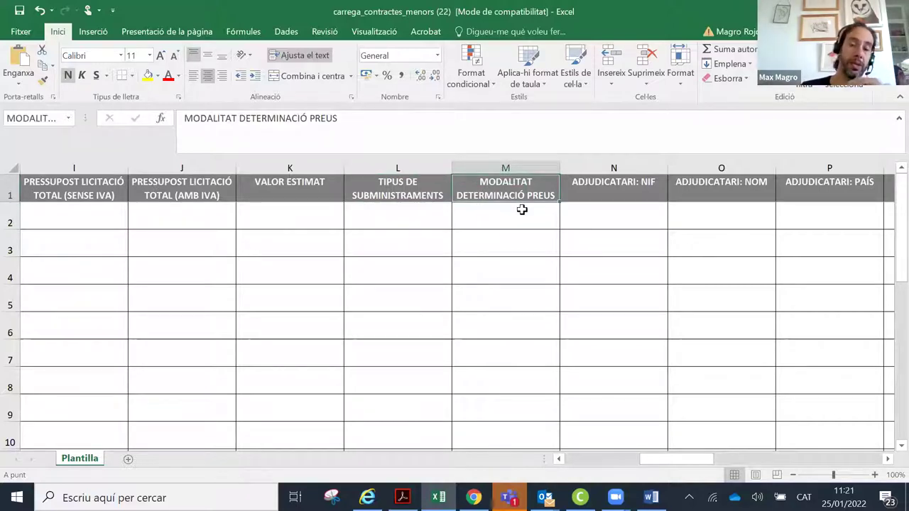
{"action": "left_click", "coordinate": [522, 210]}
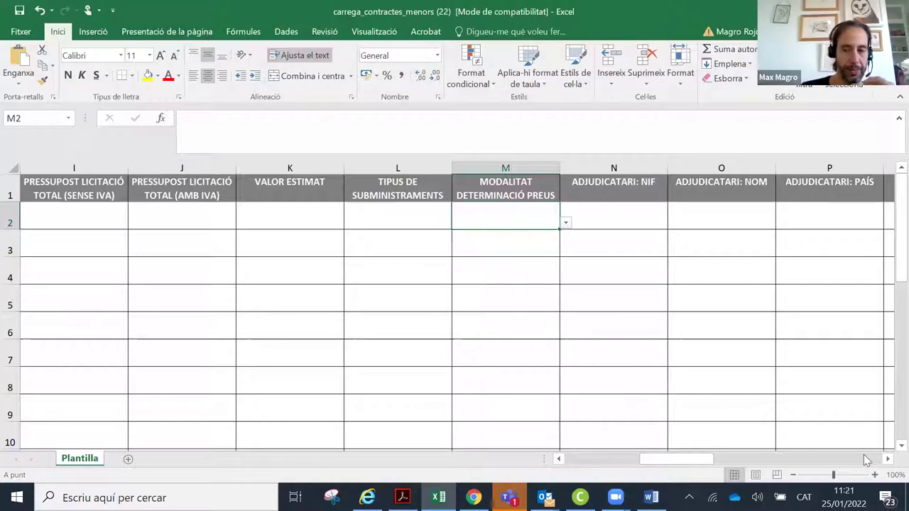
{"action": "left_click", "coordinate": [887, 458]}
{"action": "left_click", "coordinate": [887, 459]}
{"action": "left_click", "coordinate": [886, 458]}
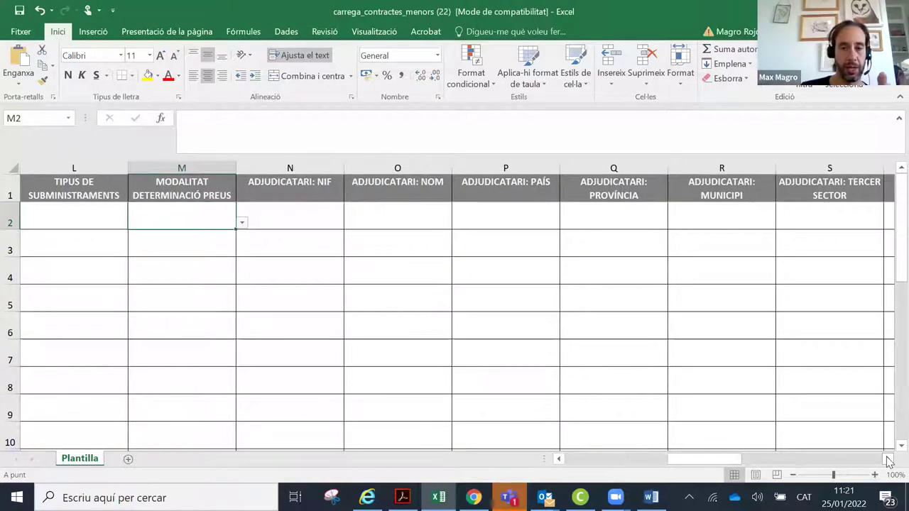
{"action": "left_click", "coordinate": [886, 459]}
{"action": "left_click", "coordinate": [887, 459]}
{"action": "left_click", "coordinate": [886, 460]}
{"action": "left_click", "coordinate": [886, 459]}
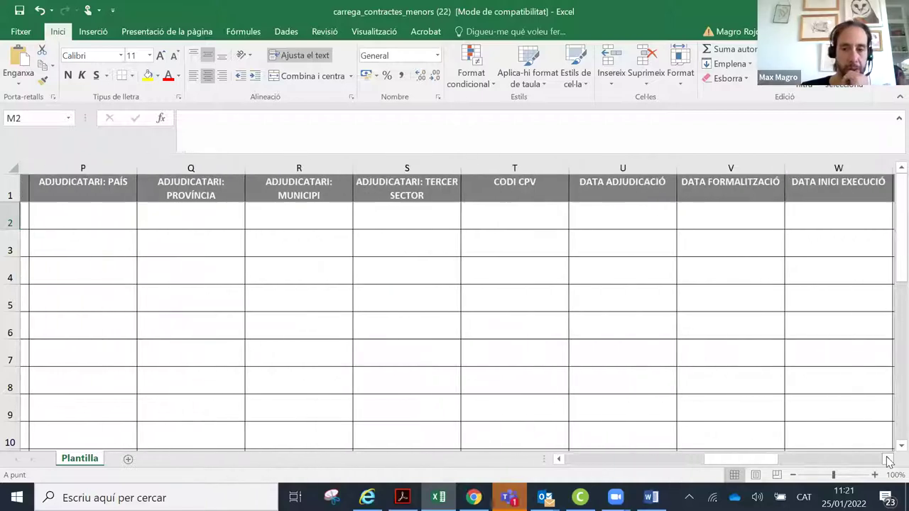
{"action": "left_click", "coordinate": [886, 459]}
{"action": "left_click", "coordinate": [405, 213]}
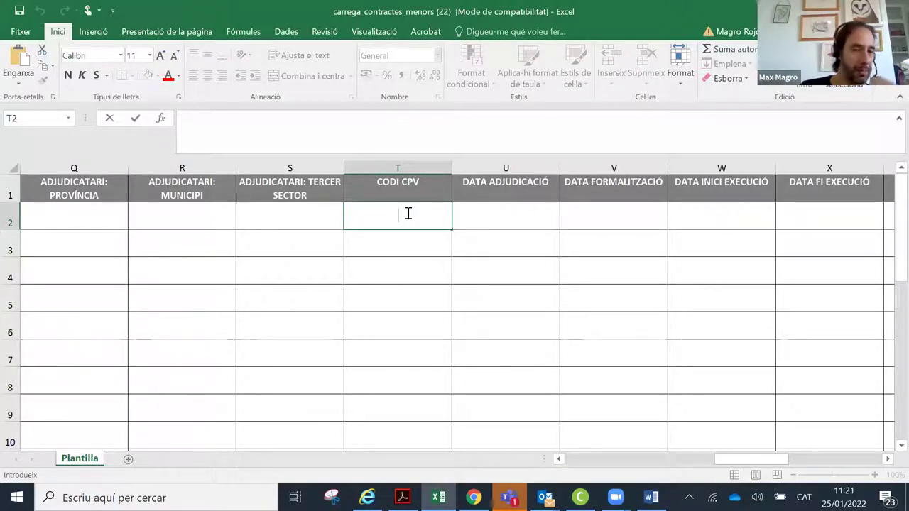
{"action": "left_click", "coordinate": [404, 242]}
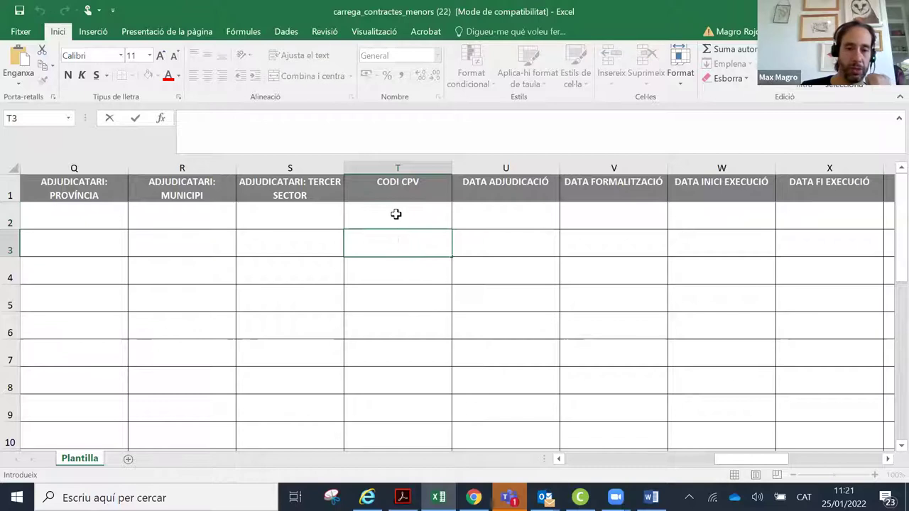
{"action": "double_click", "coordinate": [396, 214]}
{"action": "left_click", "coordinate": [412, 262]}
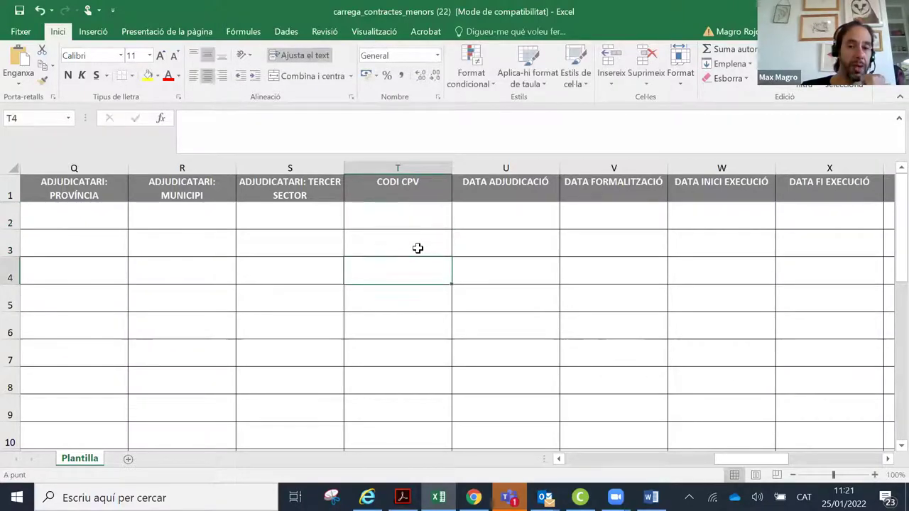
{"action": "left_click", "coordinate": [405, 214]}
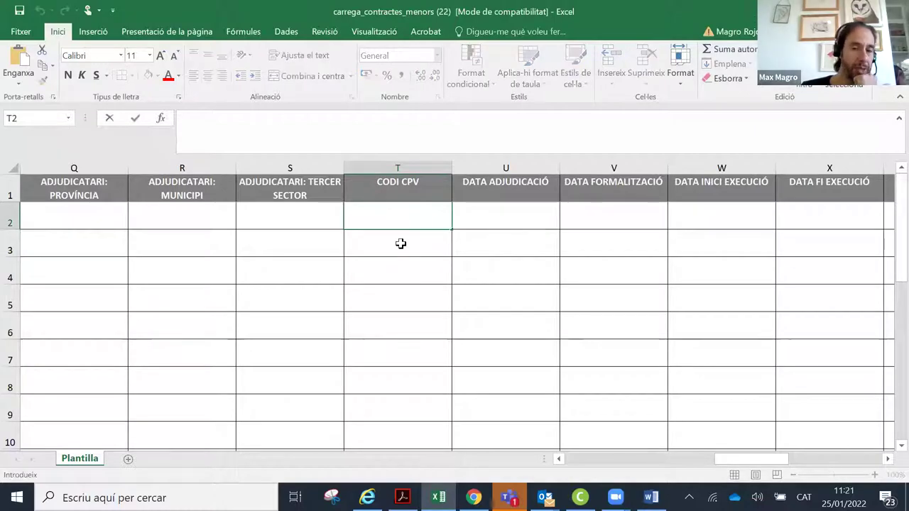
{"action": "left_click", "coordinate": [401, 244]}
{"action": "left_click", "coordinate": [293, 137]}
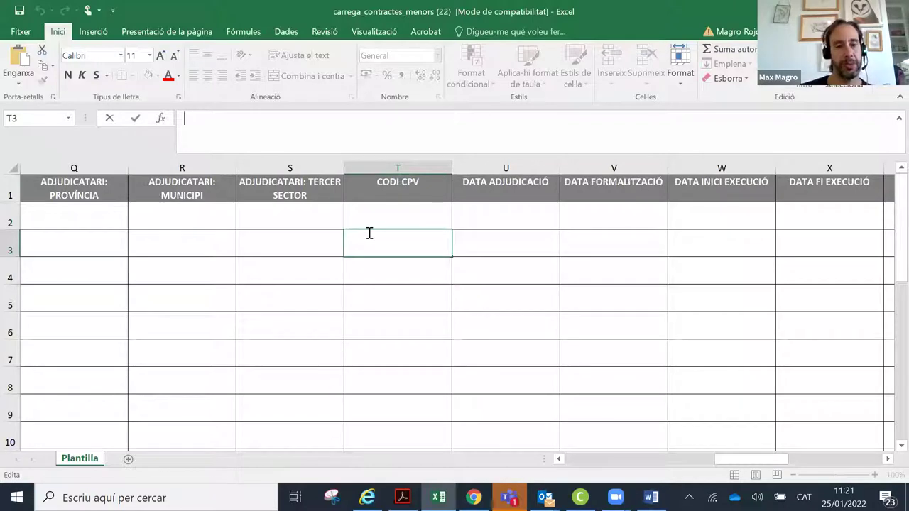
{"action": "left_click", "coordinate": [398, 222]}
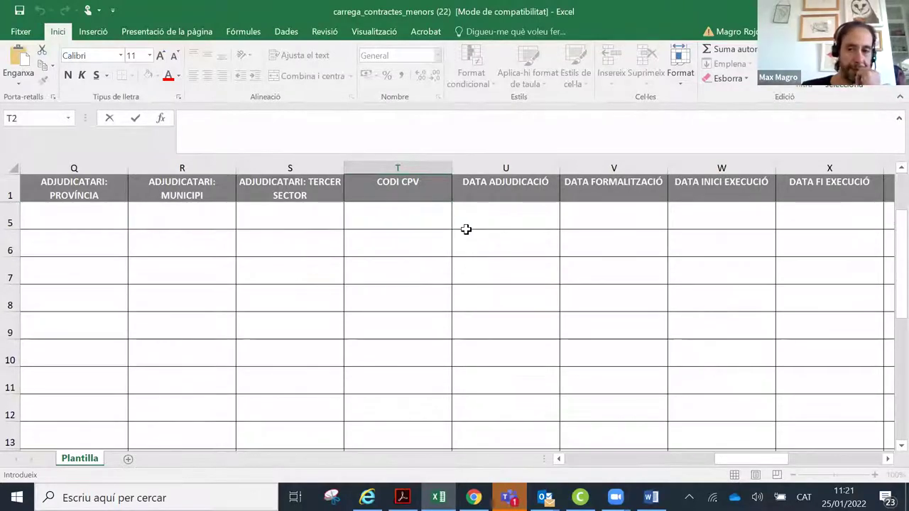
{"action": "left_click", "coordinate": [887, 460]}
{"action": "left_click", "coordinate": [887, 460]}
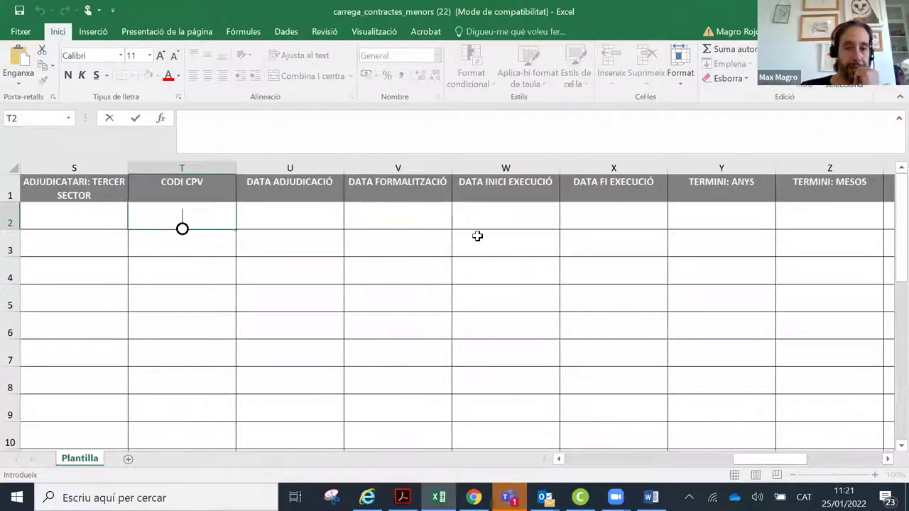
{"action": "left_click_drag", "start_coordinate": [539, 188], "coordinate": [830, 190]}
{"action": "left_click", "coordinate": [888, 459]}
{"action": "left_click", "coordinate": [887, 459]}
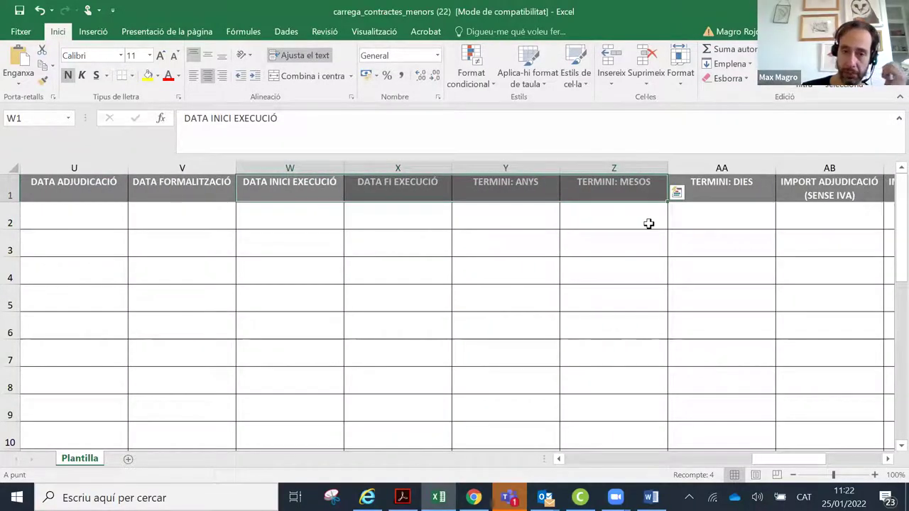
{"action": "left_click", "coordinate": [290, 168]}
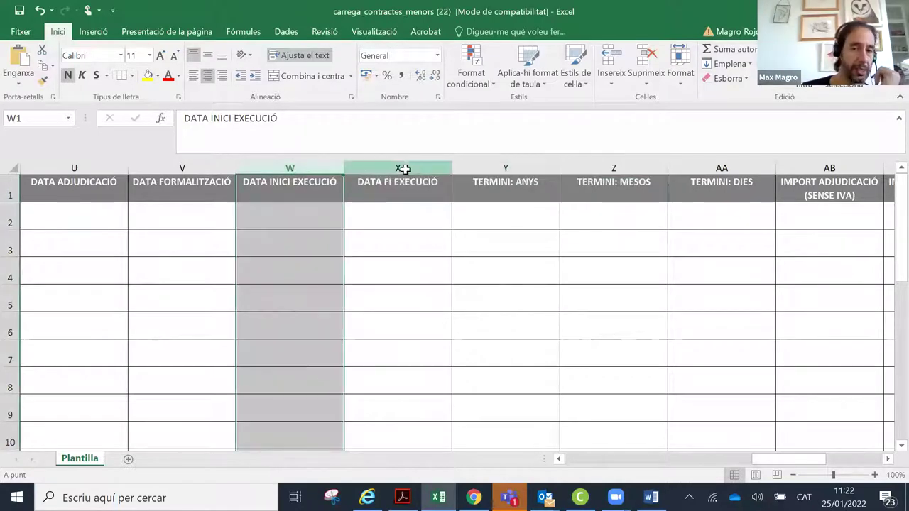
{"action": "left_click", "coordinate": [403, 169]}
{"action": "left_click", "coordinate": [312, 168]}
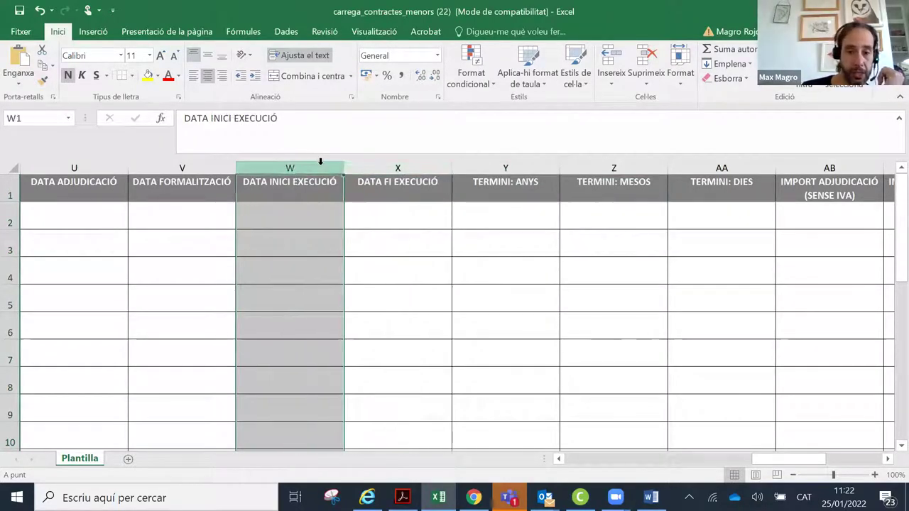
{"action": "left_click", "coordinate": [550, 209]}
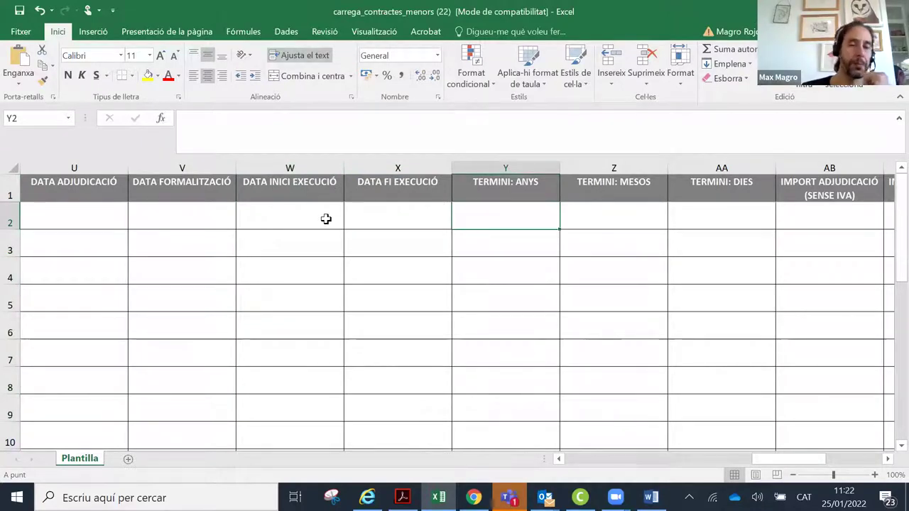
{"action": "left_click", "coordinate": [305, 169]}
{"action": "left_click", "coordinate": [378, 167]}
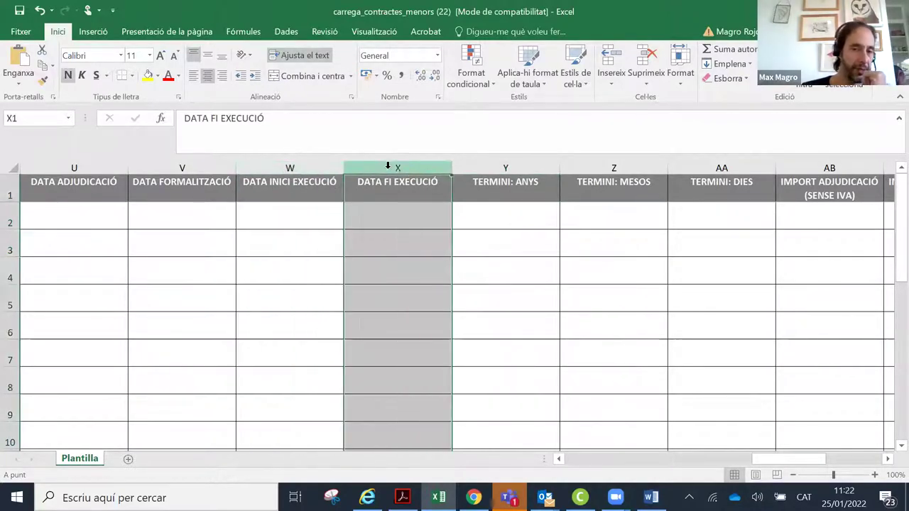
{"action": "left_click_drag", "start_coordinate": [530, 209], "coordinate": [707, 210]}
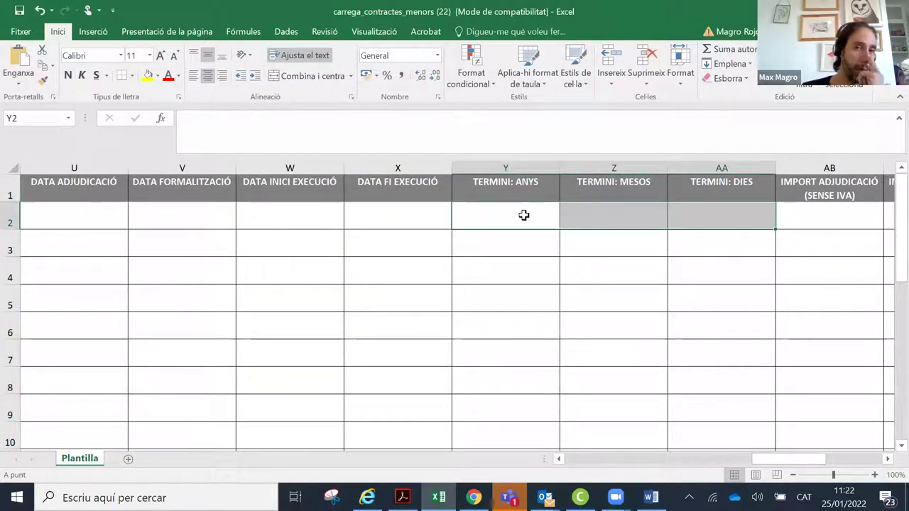
{"action": "left_click", "coordinate": [604, 213]}
{"action": "left_click", "coordinate": [718, 215]}
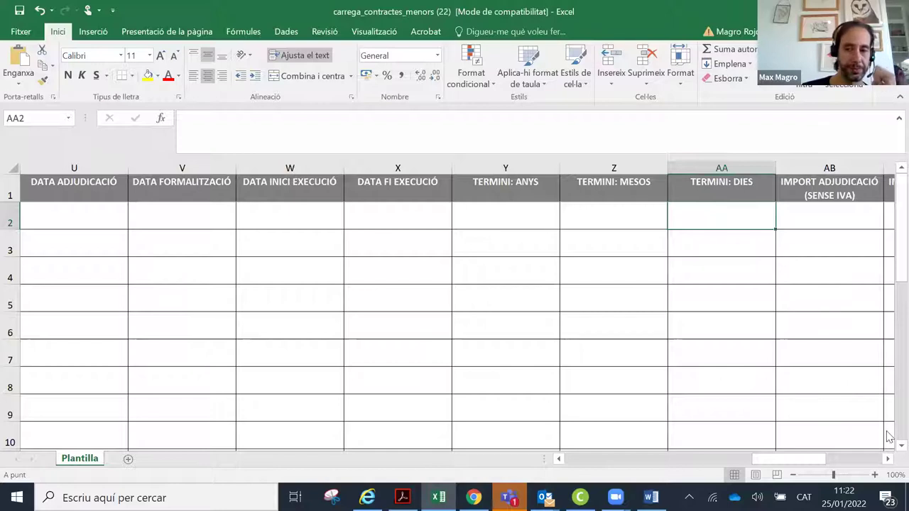
Step: Scroll to columns AC–AJ and inspect the DATA LIQUIDACIÓ and IMPORT LIQUIDACIÓ columns AG–AH
{"action": "left_click", "coordinate": [887, 460]}
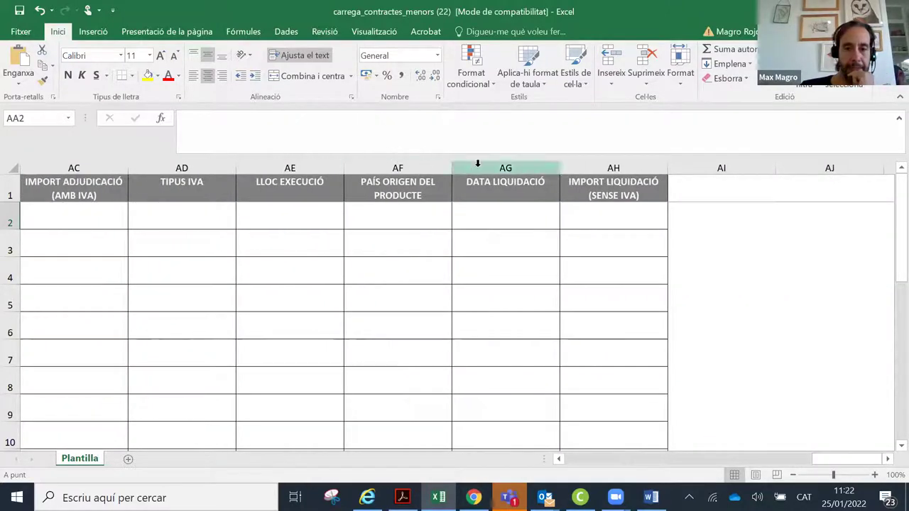
{"action": "left_click_drag", "start_coordinate": [478, 163], "coordinate": [611, 167]}
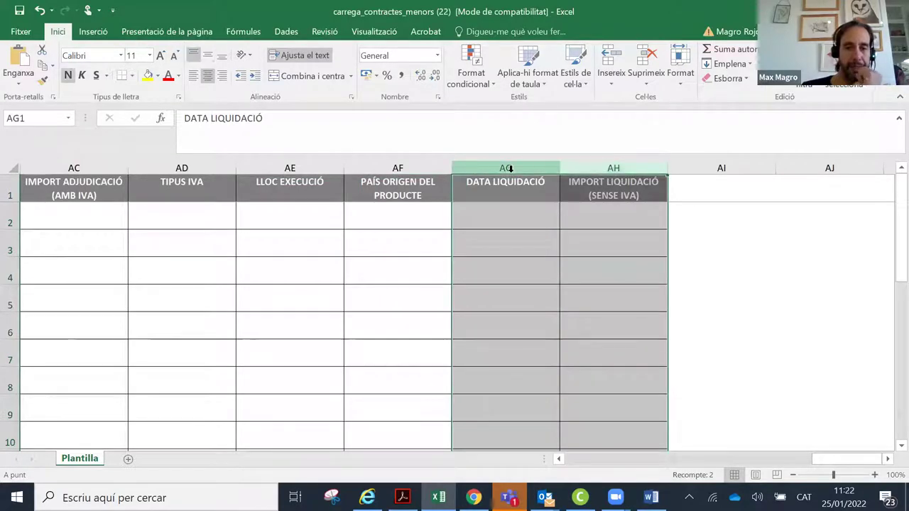
{"action": "left_click_drag", "start_coordinate": [458, 168], "coordinate": [458, 168]}
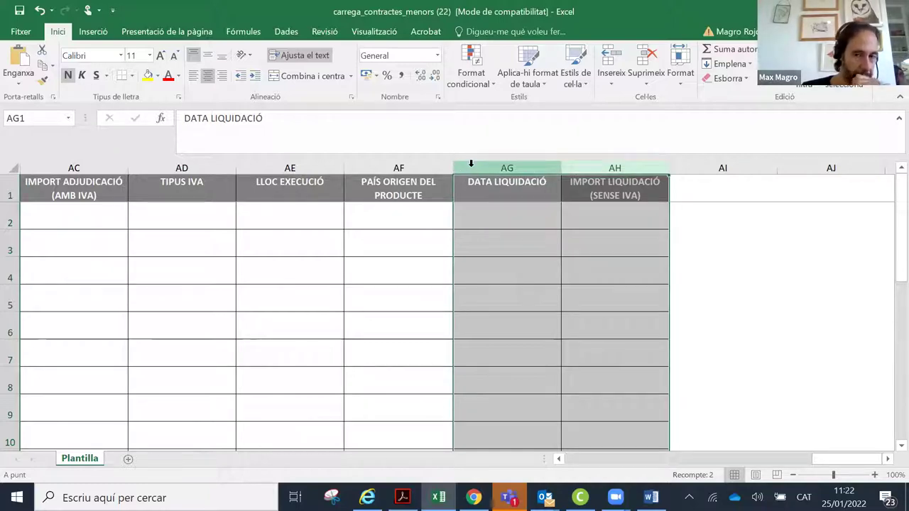
{"action": "left_click", "coordinate": [510, 167]}
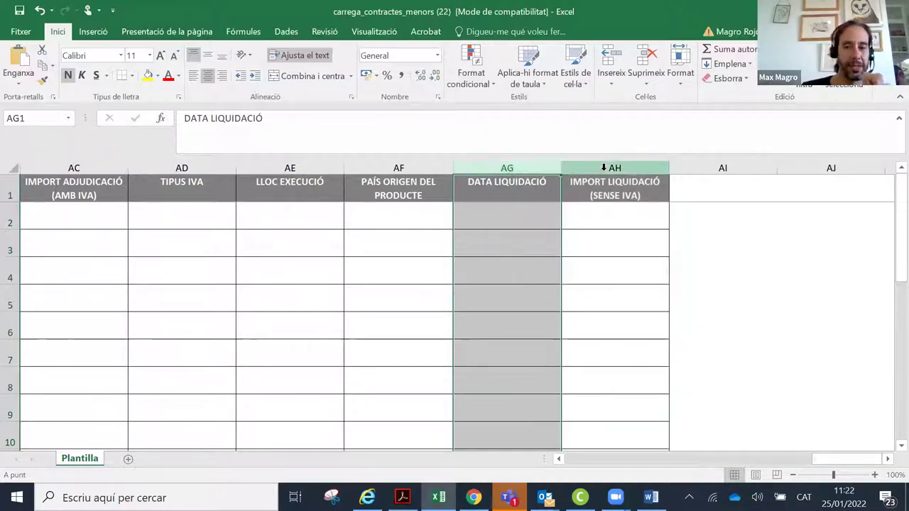
{"action": "left_click", "coordinate": [604, 168]}
{"action": "left_click_drag", "start_coordinate": [543, 166], "coordinate": [591, 168]}
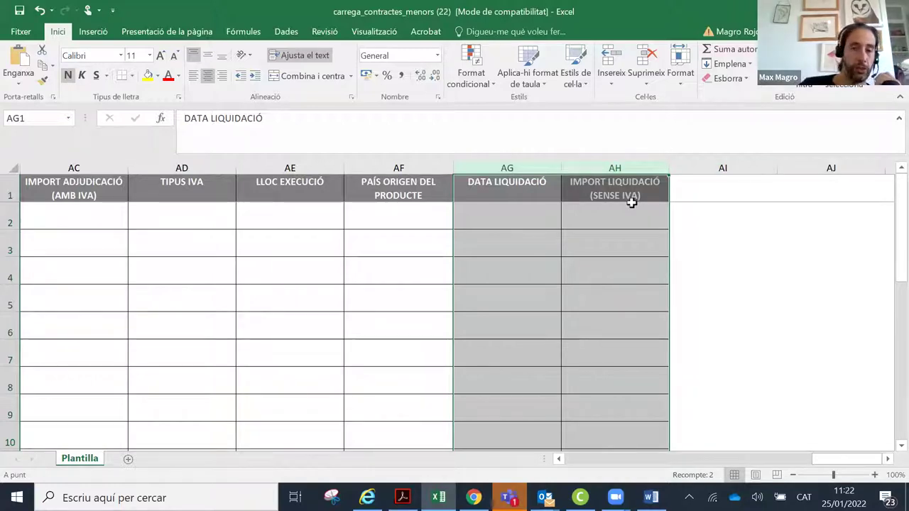
{"action": "left_click", "coordinate": [510, 217]}
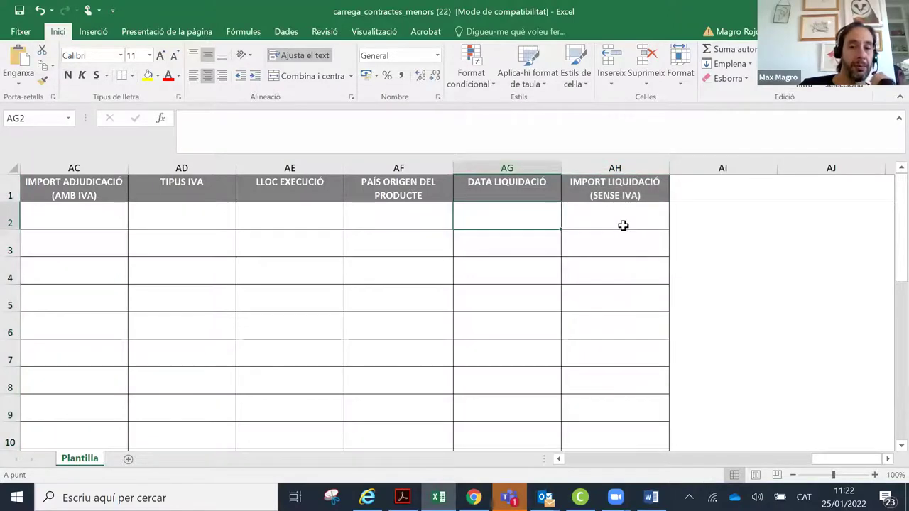
{"action": "left_click", "coordinate": [622, 224]}
{"action": "left_click_drag", "start_coordinate": [476, 218], "coordinate": [626, 215]}
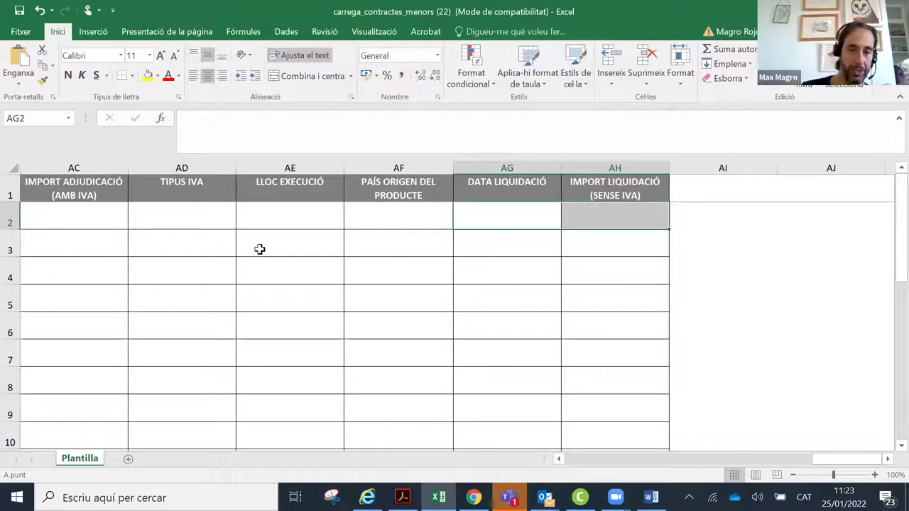
{"action": "left_click", "coordinate": [507, 219]}
{"action": "left_click_drag", "start_coordinate": [526, 170], "coordinate": [602, 168]}
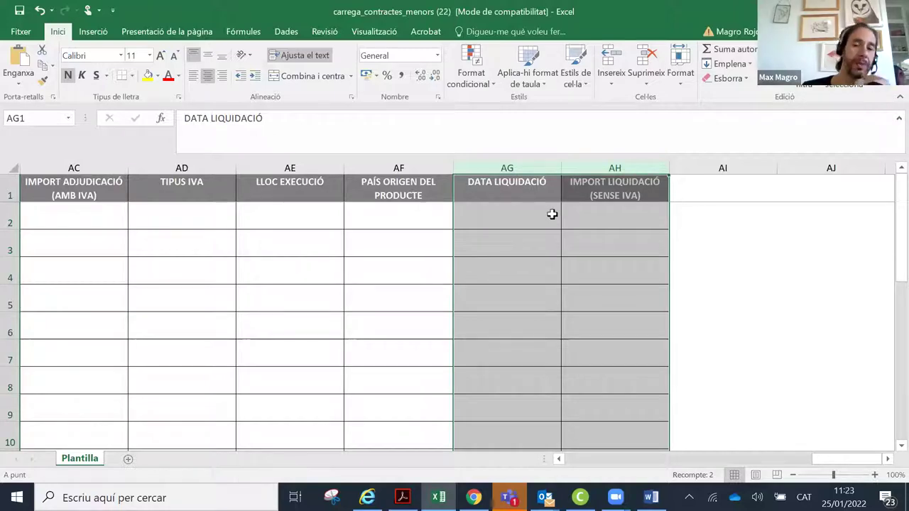
{"action": "left_click", "coordinate": [525, 213]}
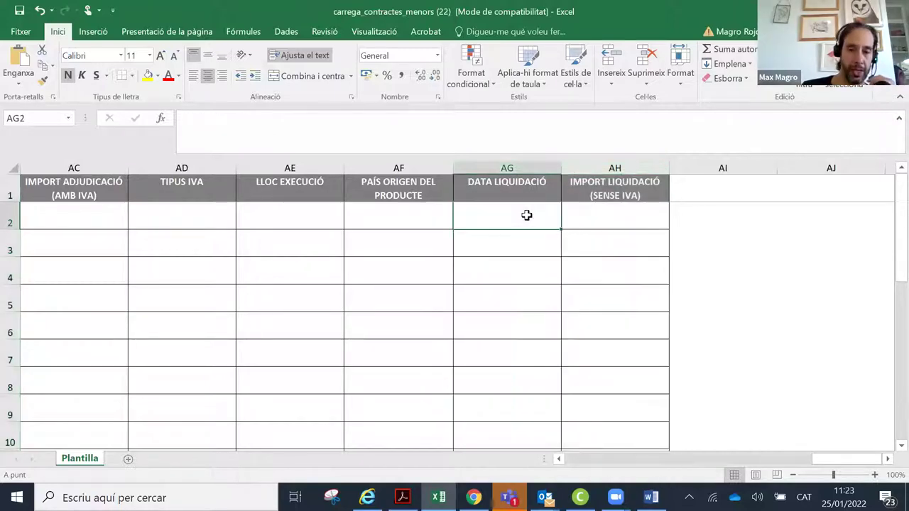
Step: Reselect the liquidation columns, their row 2 cells and rows 2–3 to check them
{"action": "left_click", "coordinate": [526, 166]}
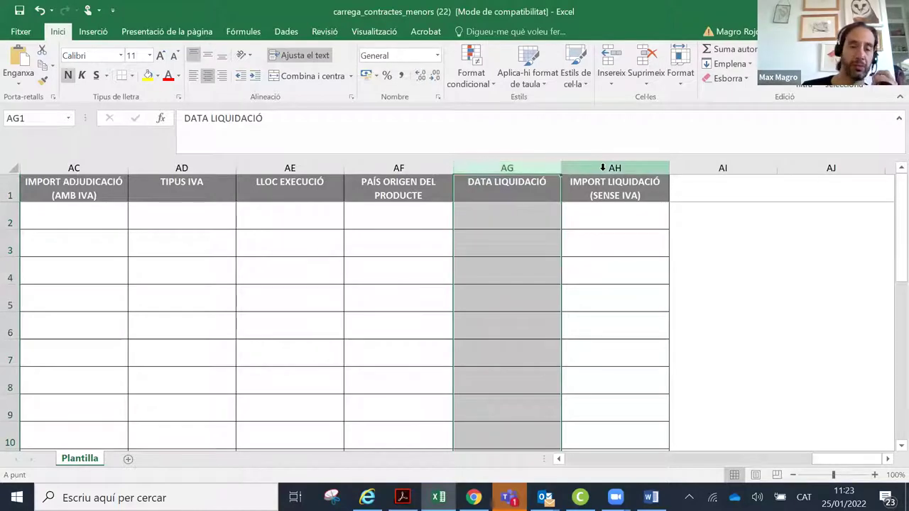
{"action": "left_click", "coordinate": [602, 167]}
{"action": "left_click", "coordinate": [541, 165]}
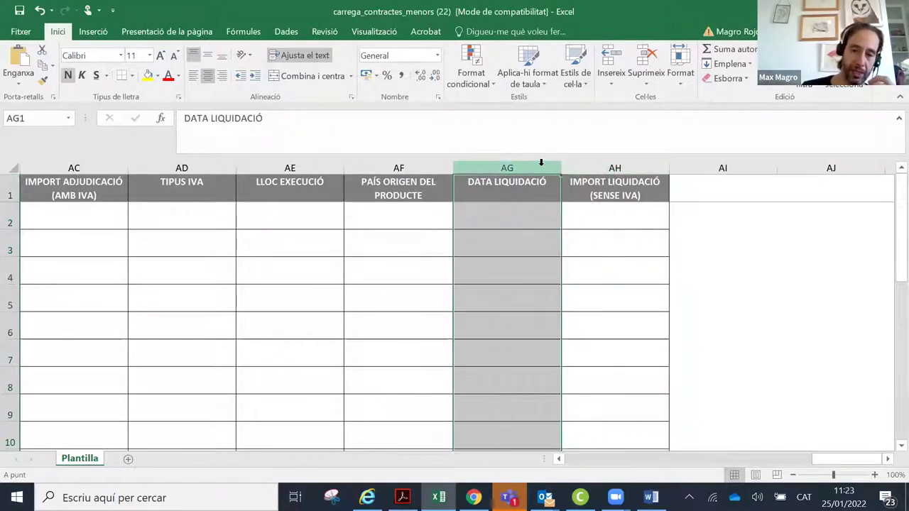
{"action": "left_click", "coordinate": [615, 166]}
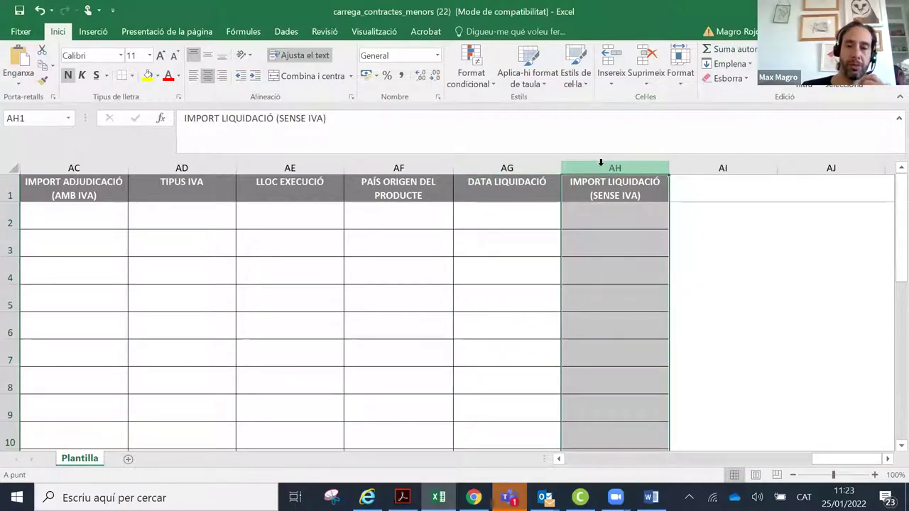
{"action": "left_click", "coordinate": [534, 165]}
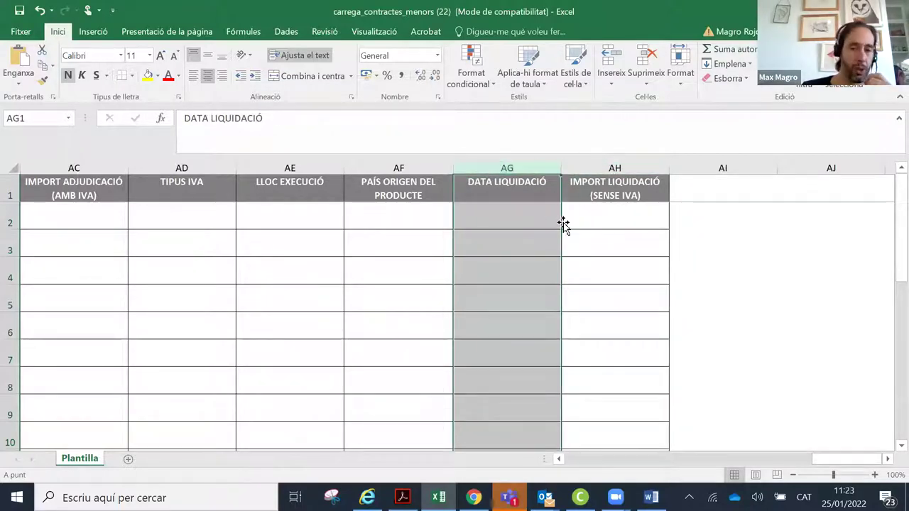
{"action": "left_click", "coordinate": [501, 225]}
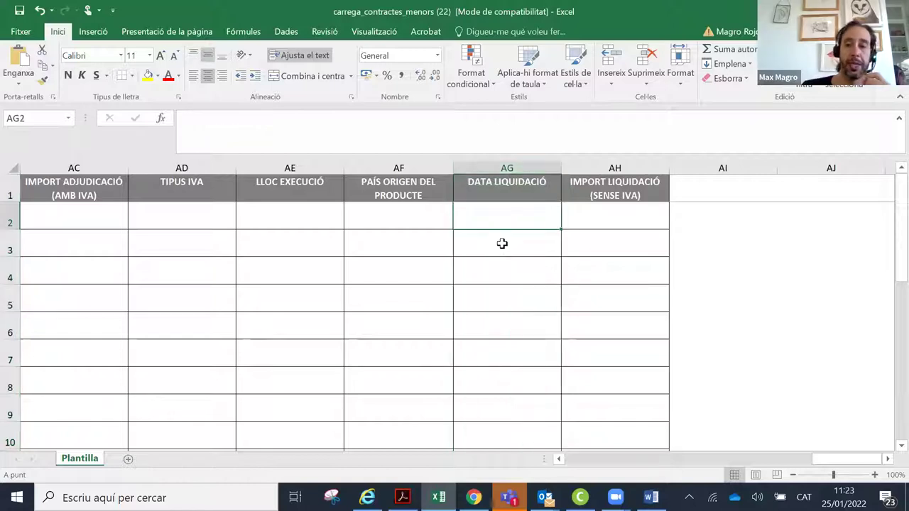
{"action": "left_click", "coordinate": [512, 235]}
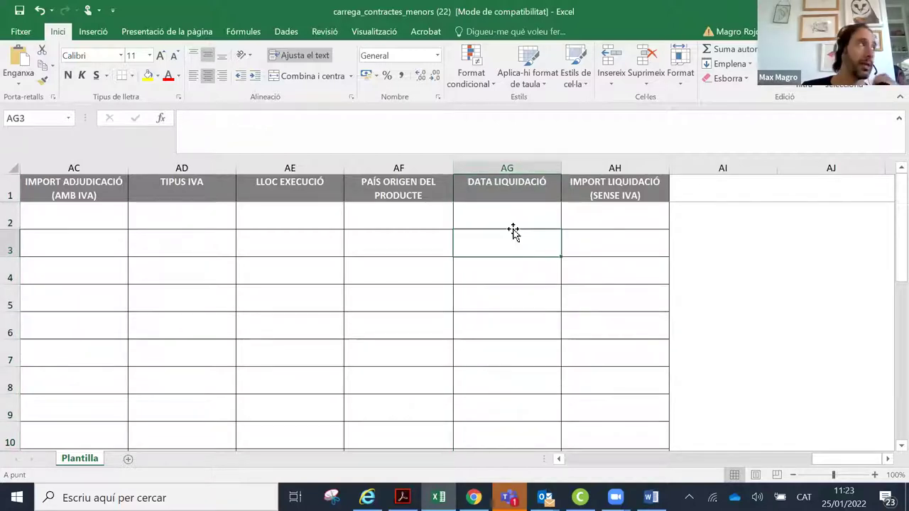
{"action": "left_click", "coordinate": [11, 220]}
{"action": "left_click_drag", "start_coordinate": [515, 213], "coordinate": [608, 216]}
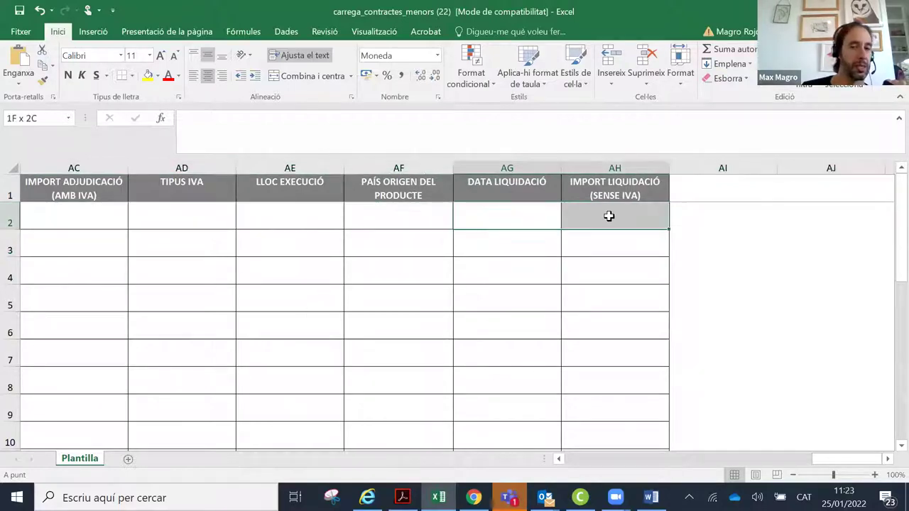
{"action": "left_click", "coordinate": [16, 242]}
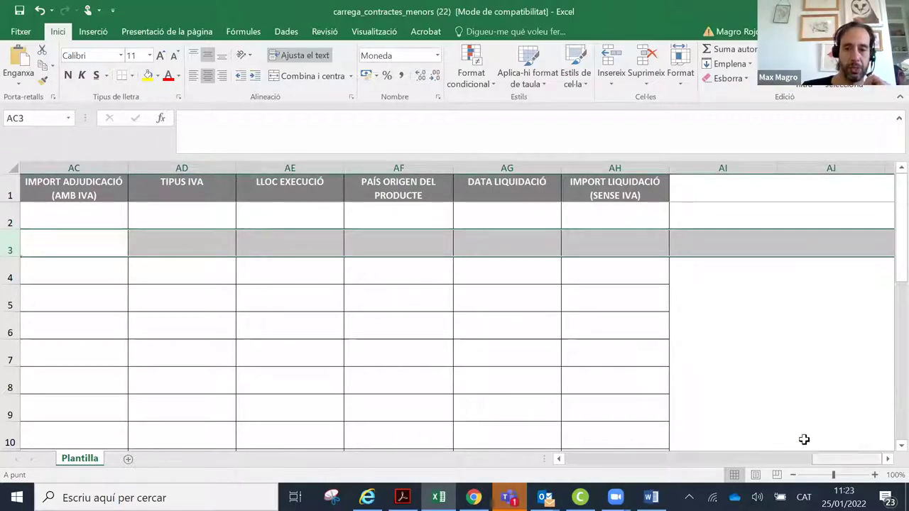
{"action": "left_click", "coordinate": [527, 161]}
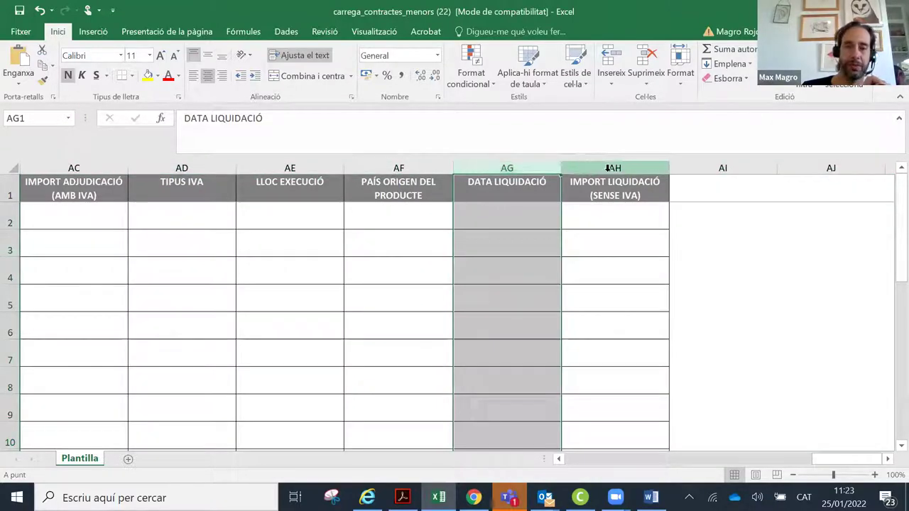
{"action": "left_click", "coordinate": [607, 169]}
Step: Scroll back left and close the workbook without saving, returning to the upload page
{"action": "left_click_drag", "start_coordinate": [838, 459], "coordinate": [565, 459]}
{"action": "key", "text": "alt+F4"}
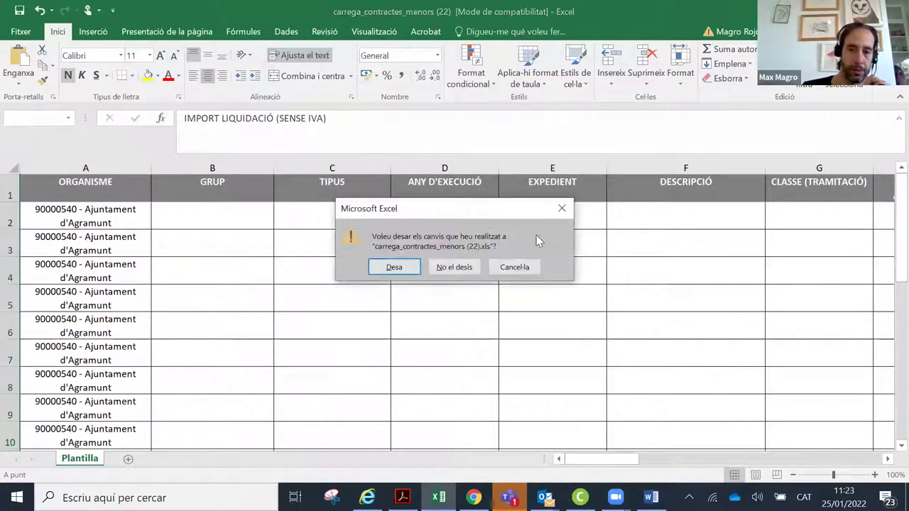
{"action": "left_click", "coordinate": [441, 271]}
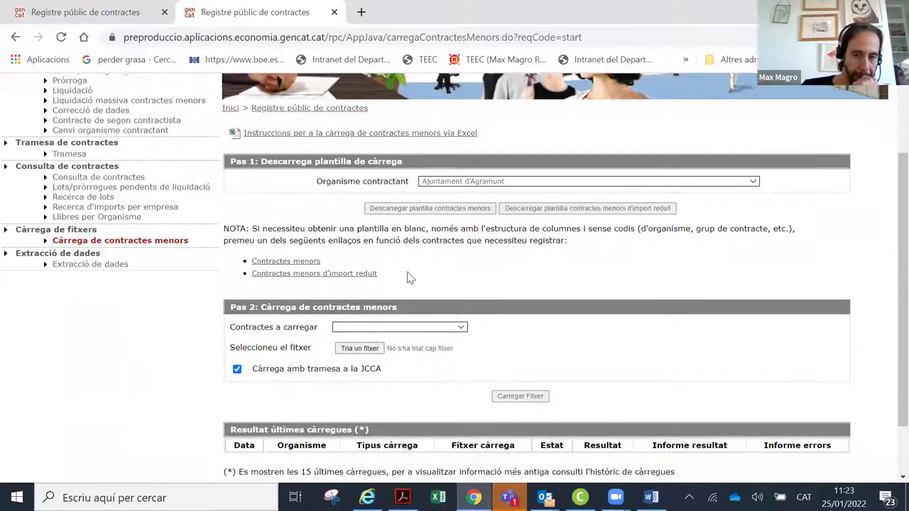
{"action": "scroll", "coordinate": [413, 276], "scroll_direction": "down", "scroll_amount": 1}
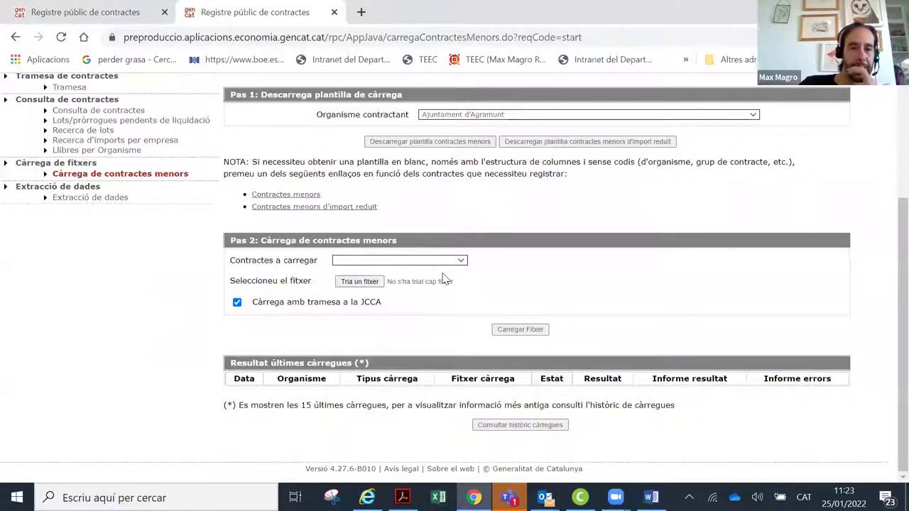
{"action": "scroll", "coordinate": [443, 277], "scroll_direction": "up", "scroll_amount": 1}
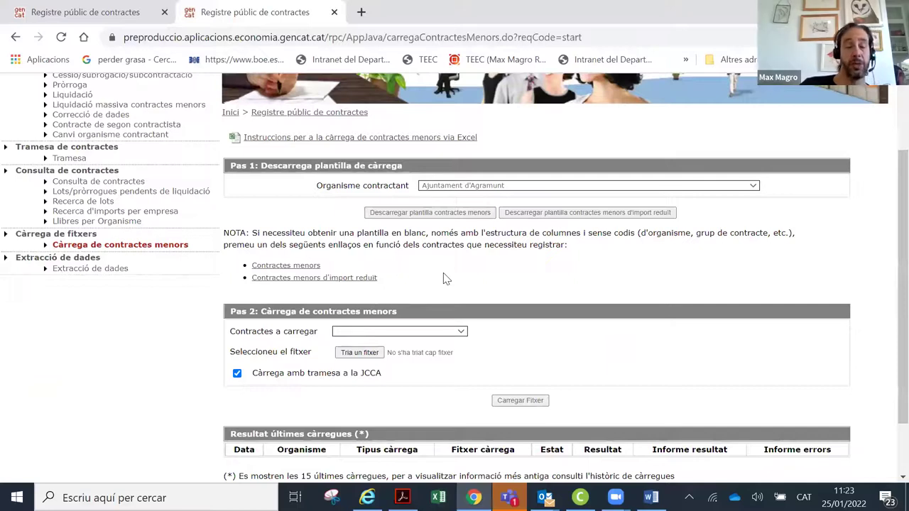
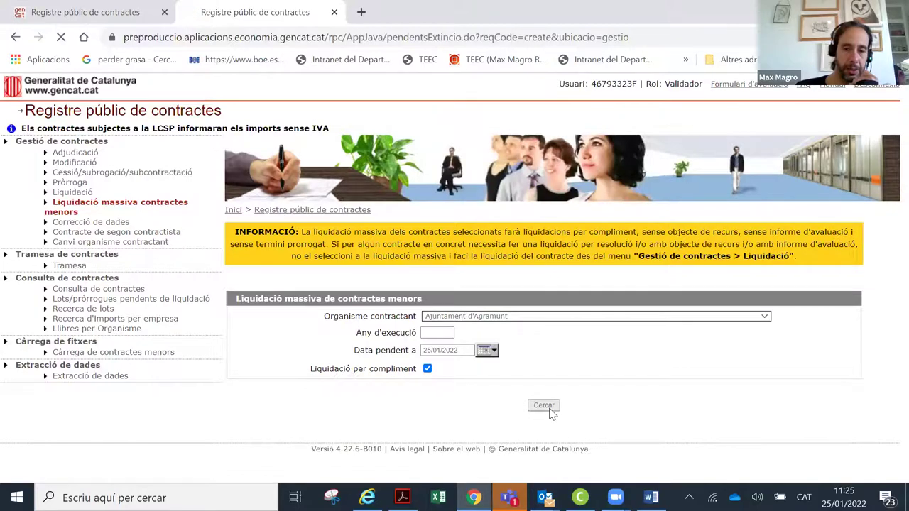
Step: Scroll through the Contractes results to review the nine pending Ajuntament d'Agramunt contracts
{"action": "scroll", "coordinate": [561, 312], "scroll_direction": "down", "scroll_amount": 3}
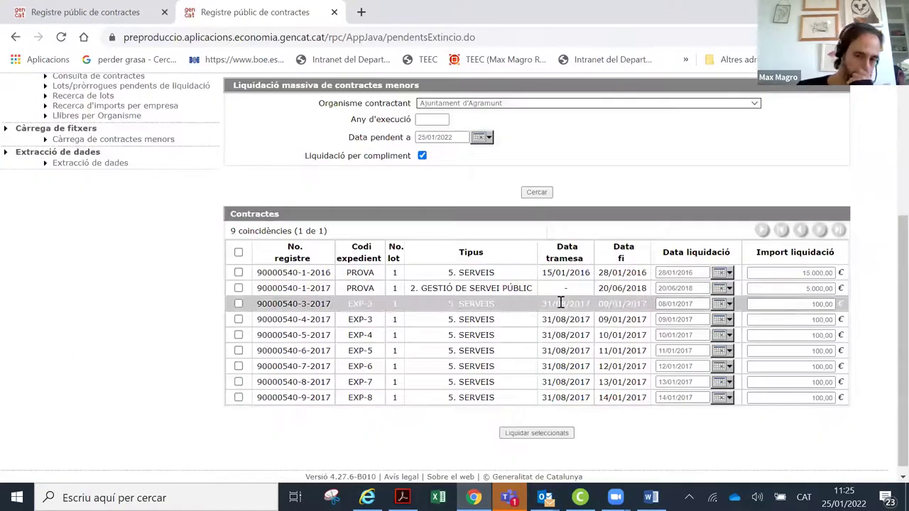
{"action": "scroll", "coordinate": [493, 213], "scroll_direction": "up", "scroll_amount": 1}
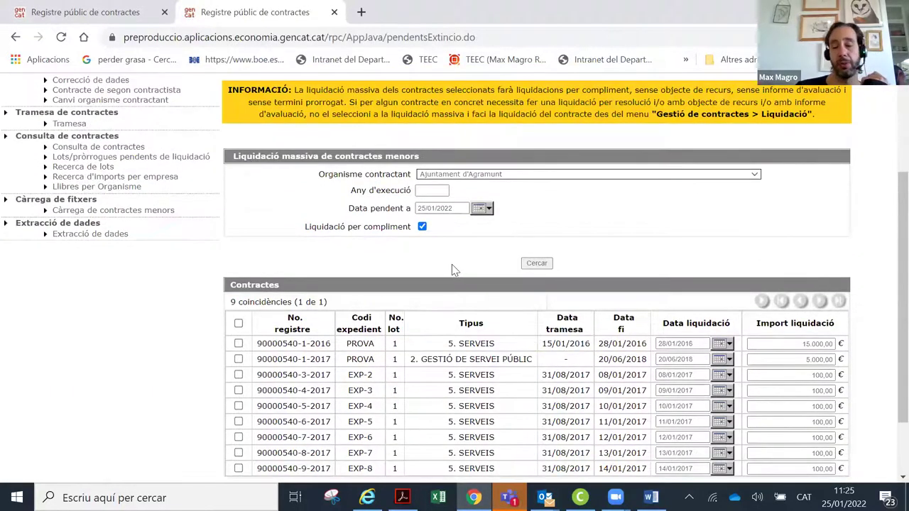
{"action": "scroll", "coordinate": [454, 266], "scroll_direction": "down", "scroll_amount": 1}
{"action": "scroll", "coordinate": [461, 259], "scroll_direction": "up", "scroll_amount": 1}
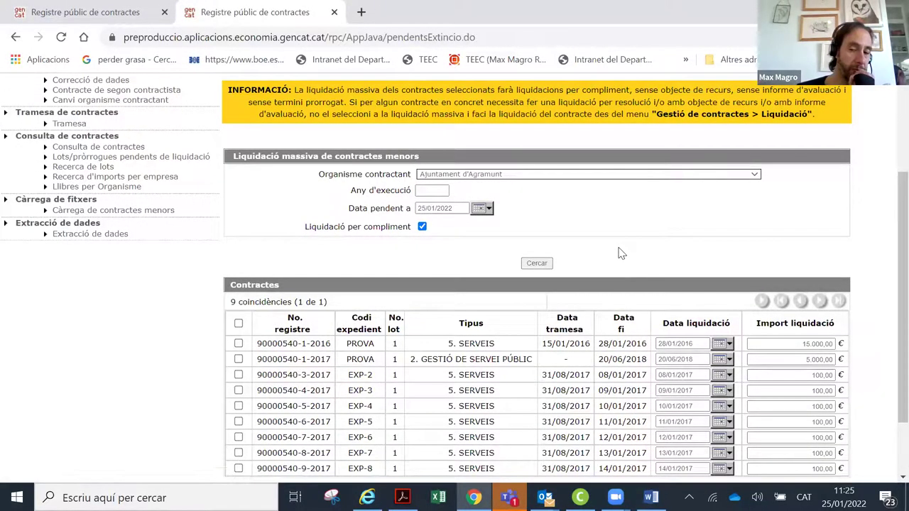
{"action": "scroll", "coordinate": [471, 284], "scroll_direction": "down", "scroll_amount": 1}
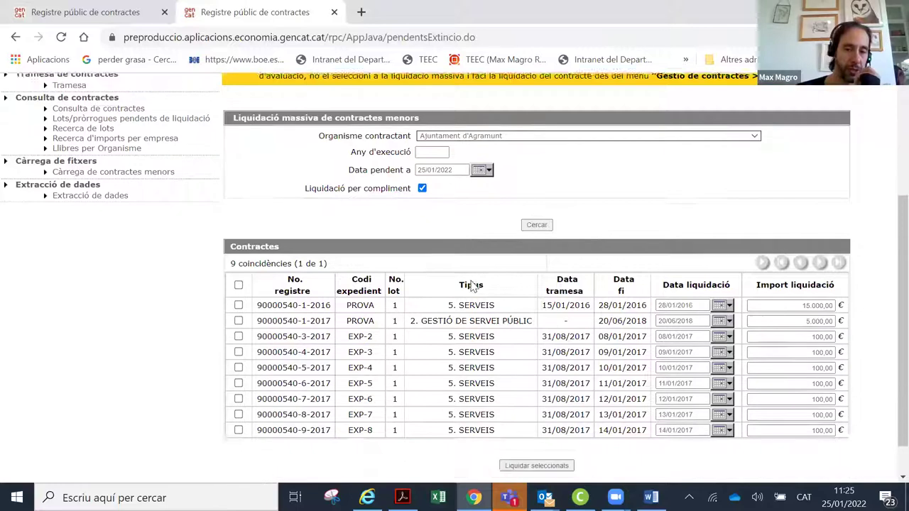
{"action": "scroll", "coordinate": [471, 284], "scroll_direction": "down", "scroll_amount": 1}
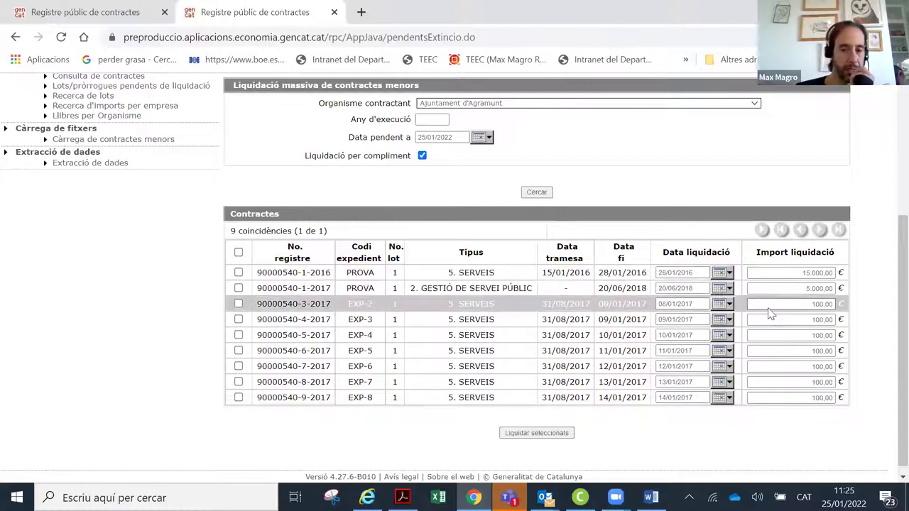
{"action": "left_click", "coordinate": [239, 252]}
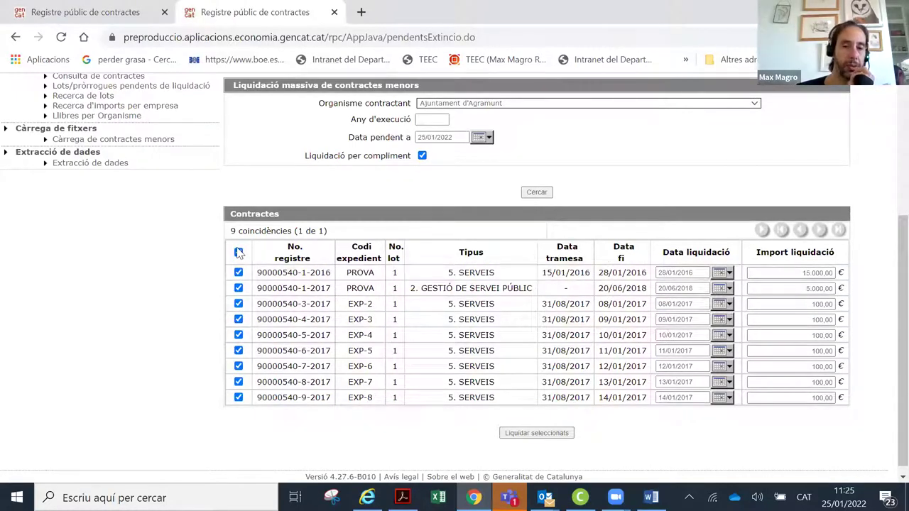
{"action": "left_click", "coordinate": [239, 252]}
{"action": "left_click", "coordinate": [239, 273]}
{"action": "left_click", "coordinate": [239, 304]}
{"action": "left_click", "coordinate": [238, 335]}
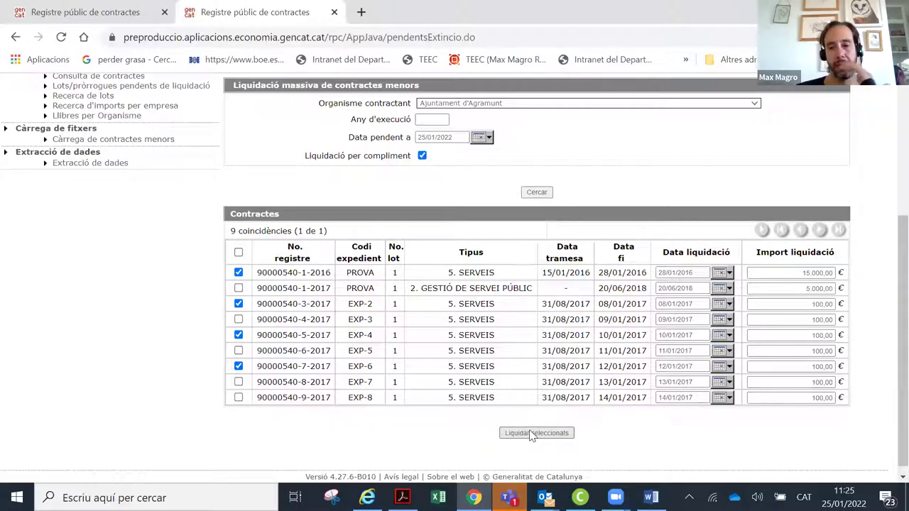
{"action": "left_click", "coordinate": [239, 252]}
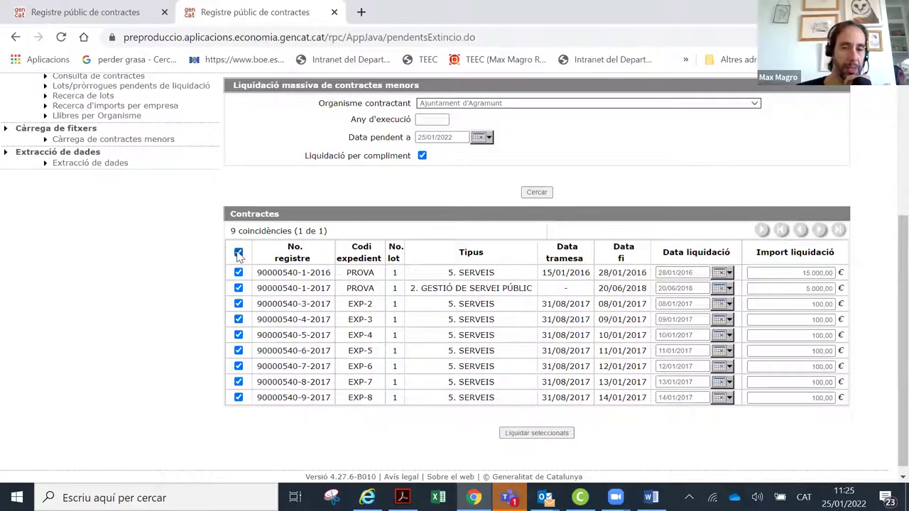
{"action": "left_click", "coordinate": [238, 252]}
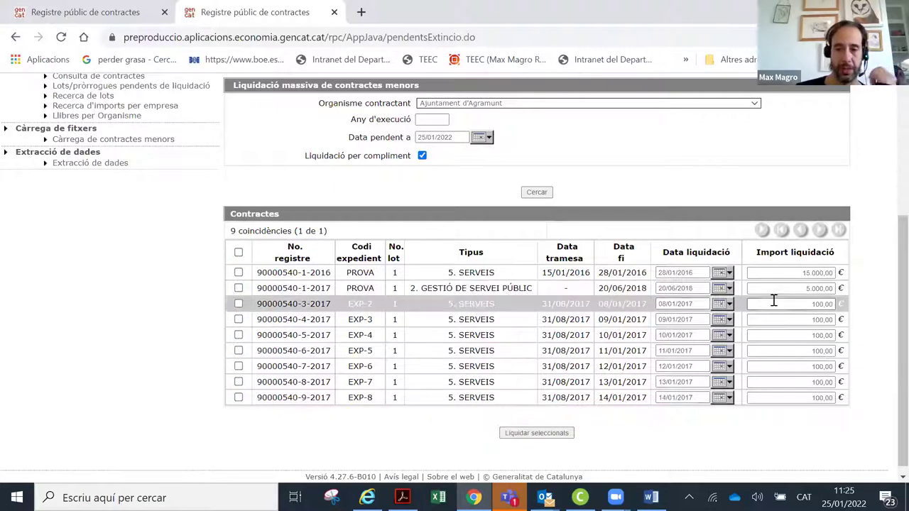
{"action": "left_click", "coordinate": [810, 274]}
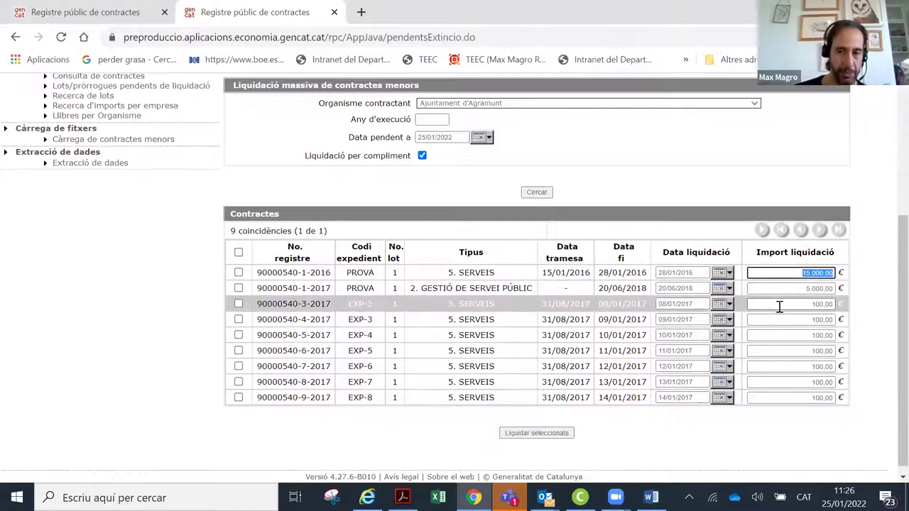
{"action": "type", "text": "12"}
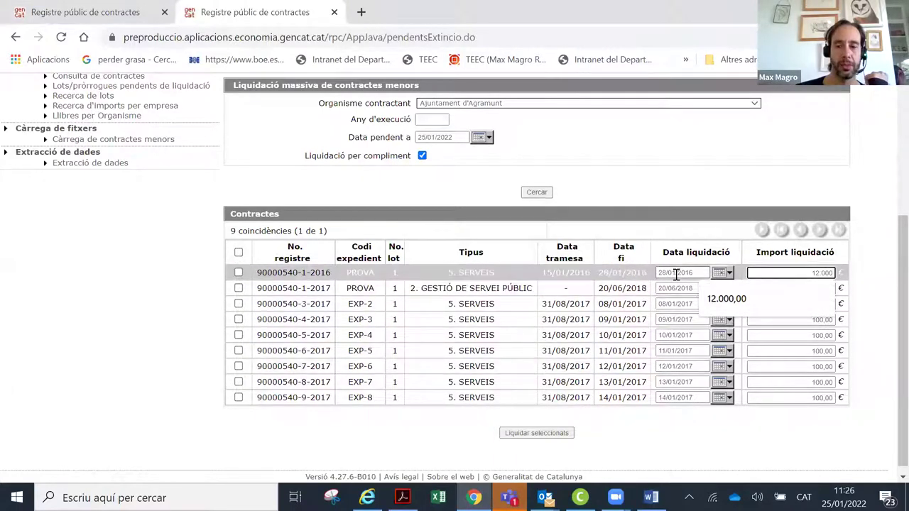
{"action": "key", "text": "shift+Tab"}
{"action": "left_click", "coordinate": [795, 321]}
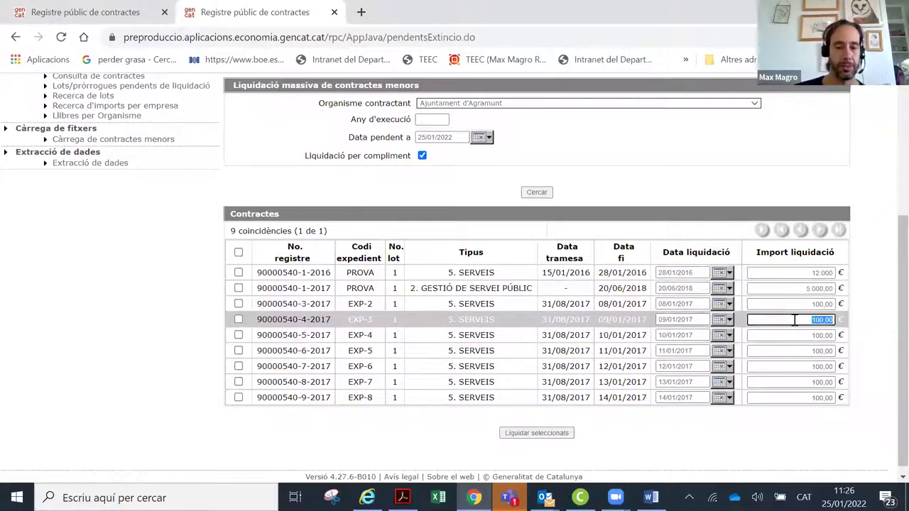
{"action": "type", "text": "3"}
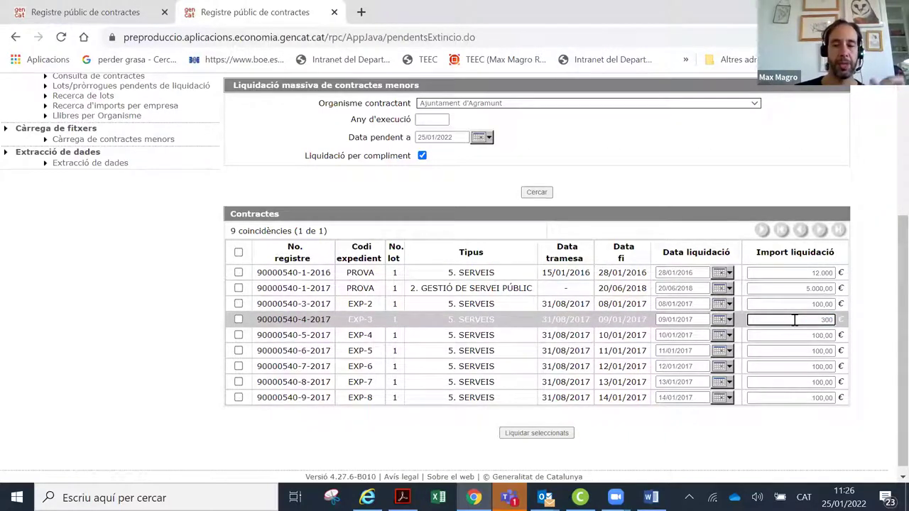
{"action": "type", "text": "00"}
{"action": "left_click", "coordinate": [795, 367]}
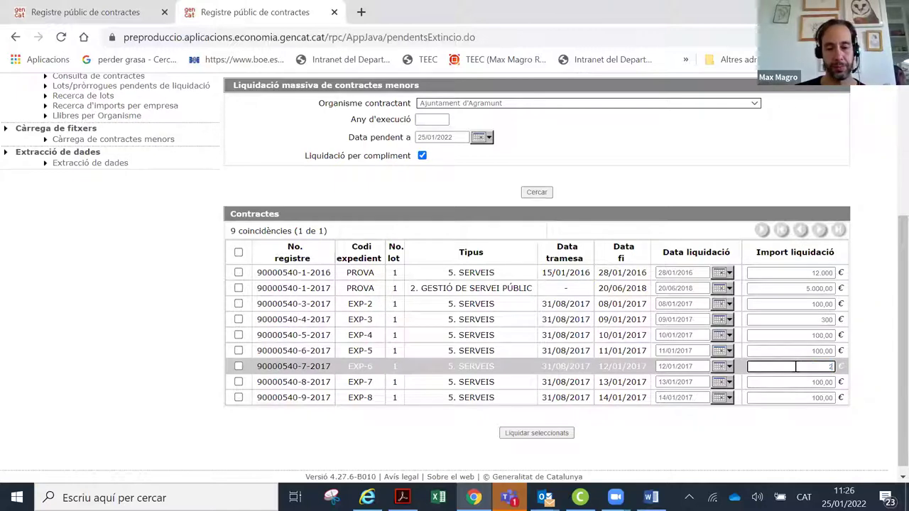
{"action": "left_click", "coordinate": [806, 399]}
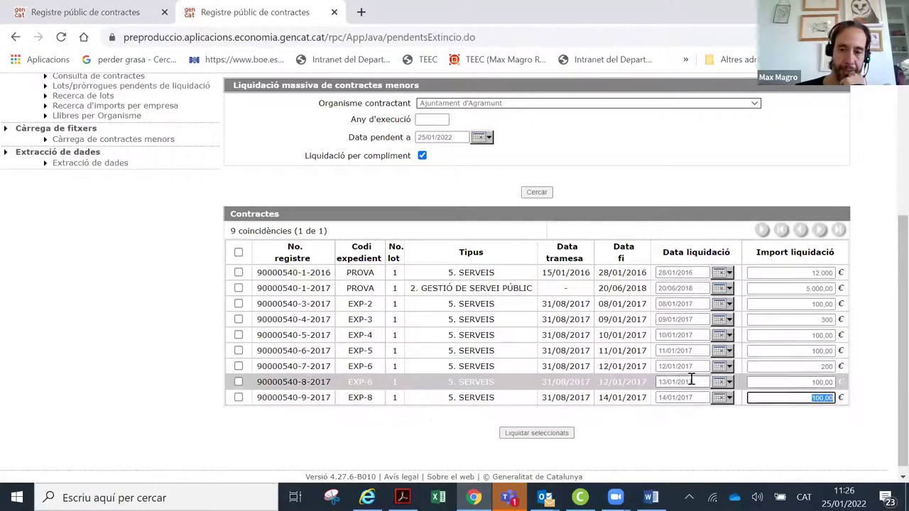
Step: Change EXP-3's settlement date to 09/03/2017 and tick all nine contracts
{"action": "left_click", "coordinate": [674, 319]}
{"action": "left_click", "coordinate": [677, 318]}
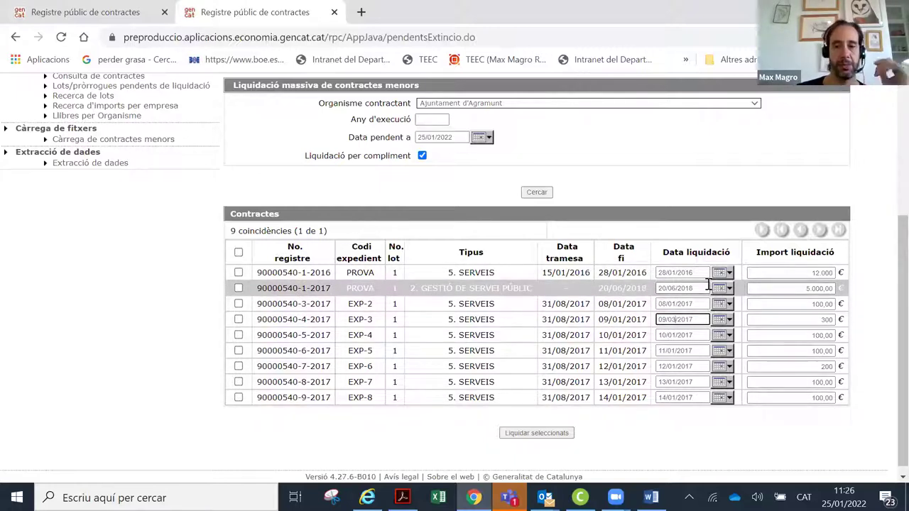
{"action": "left_click", "coordinate": [675, 367]}
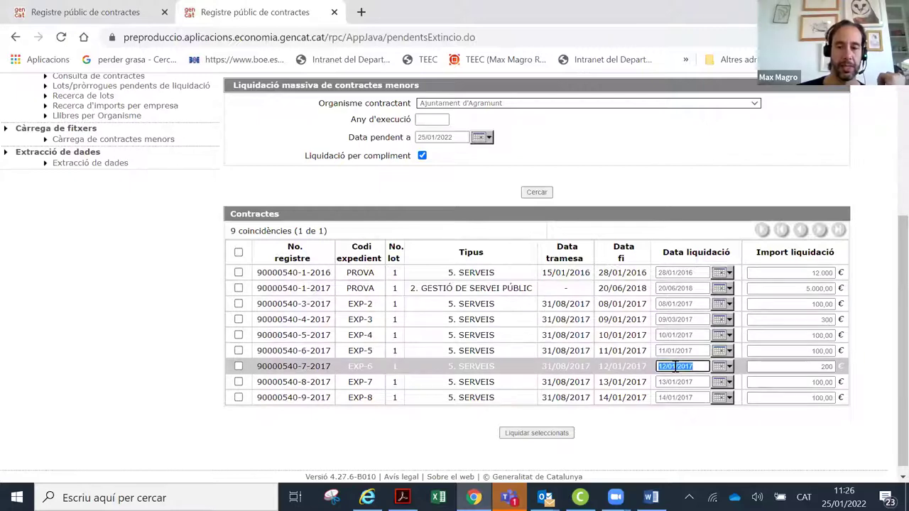
{"action": "left_click", "coordinate": [680, 382]}
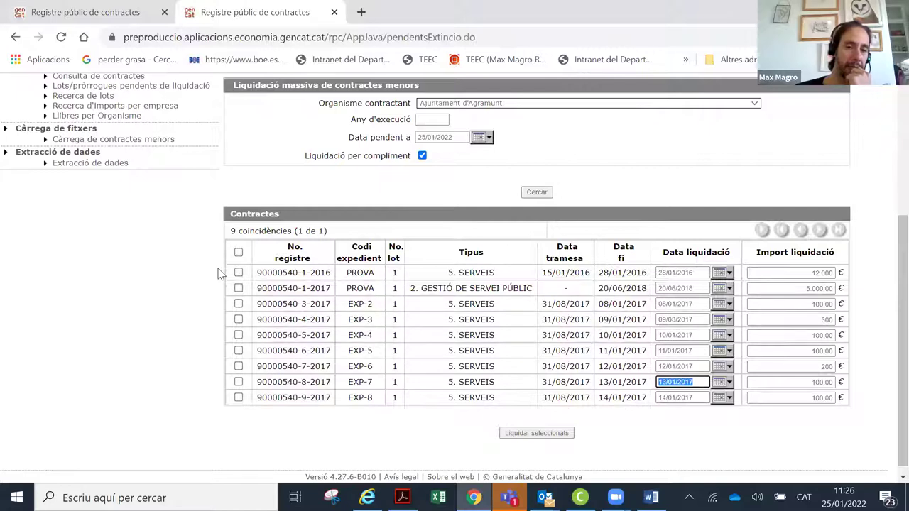
{"action": "left_click", "coordinate": [239, 253]}
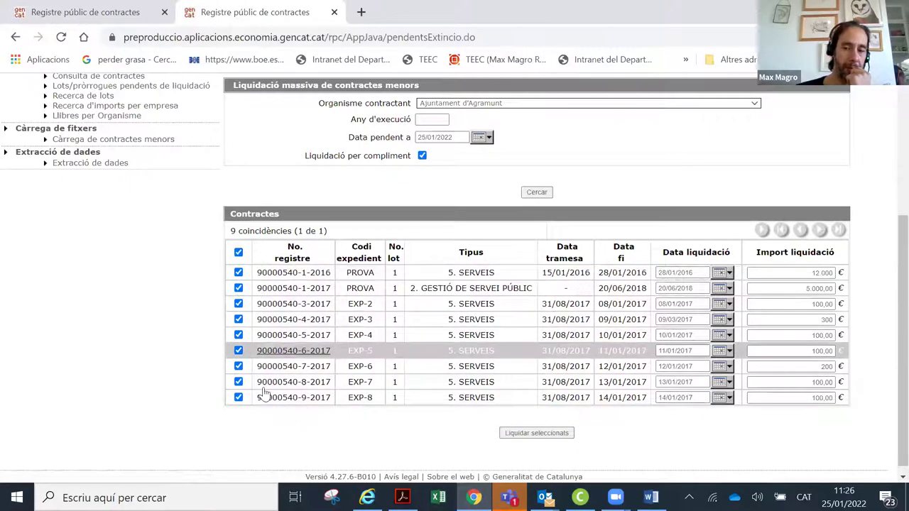
Step: Submit settlements for the nine ticked contracts and go to the Càrrega de contractes menors page
{"action": "left_click", "coordinate": [551, 436]}
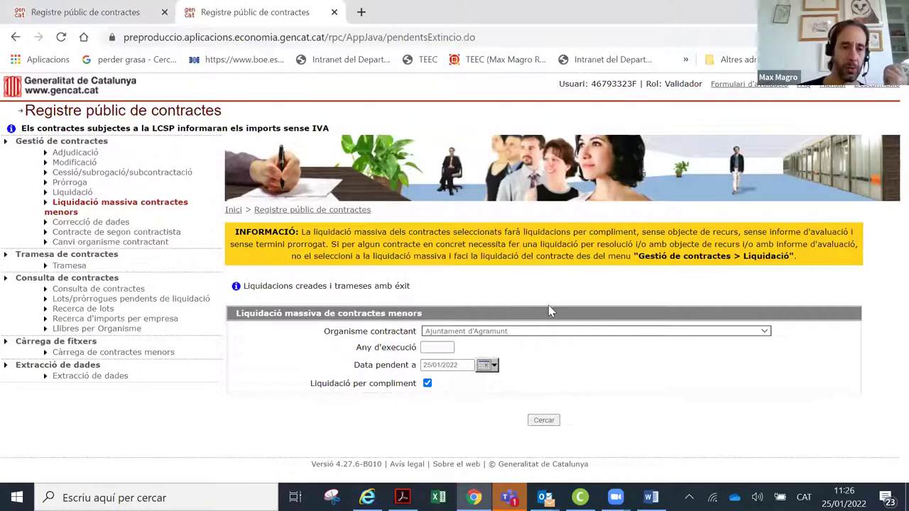
{"action": "left_click", "coordinate": [145, 350]}
{"action": "scroll", "coordinate": [880, 346], "scroll_direction": "down", "scroll_amount": 2}
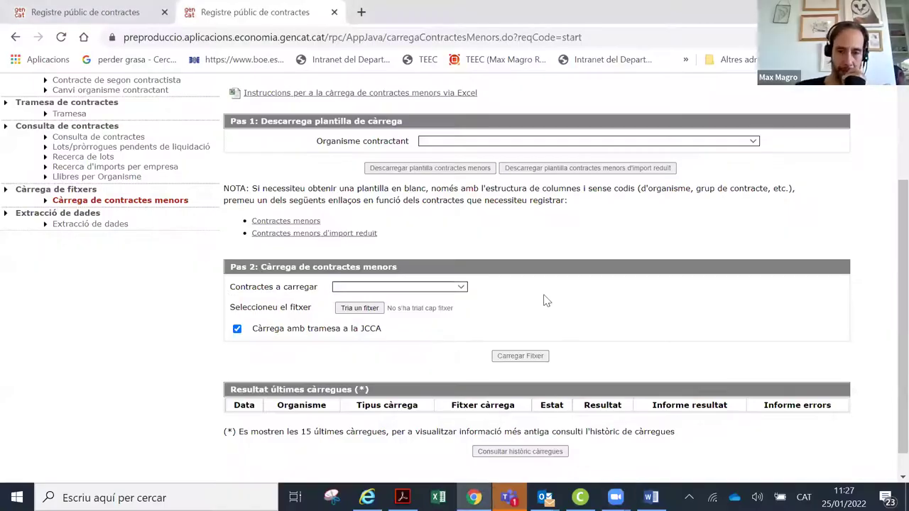
Step: Choose 'Contractes menors d'import reduït' as upload type, leaving Càrrega amb tramesa a la JCCA unticked
{"action": "scroll", "coordinate": [546, 301], "scroll_direction": "down", "scroll_amount": 1}
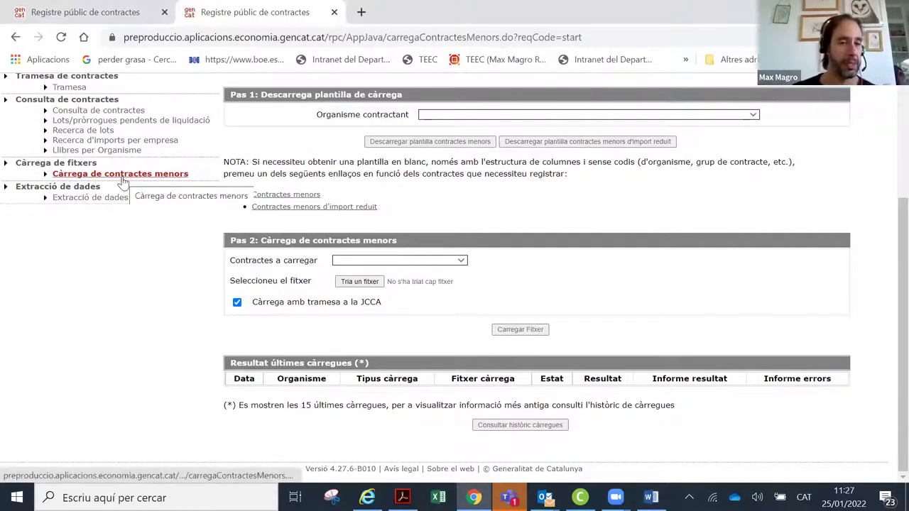
{"action": "left_click_drag", "start_coordinate": [226, 240], "coordinate": [395, 250]}
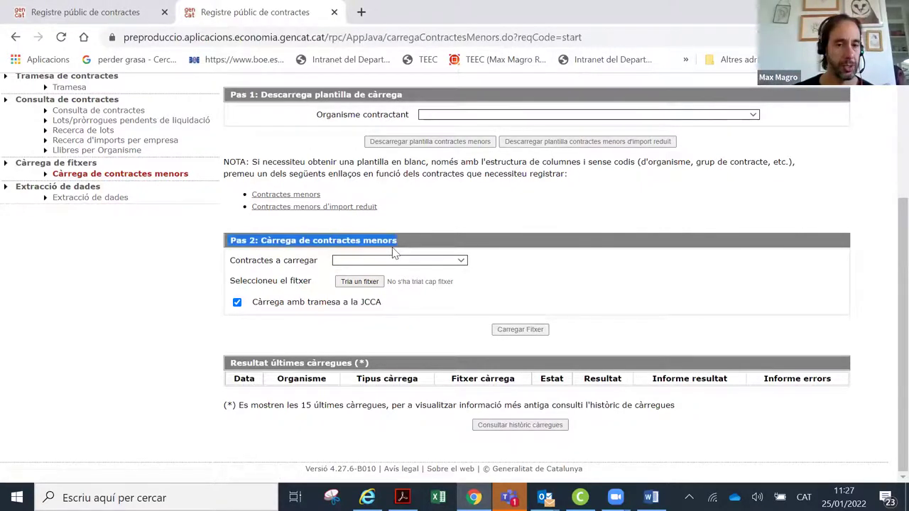
{"action": "left_click", "coordinate": [504, 261]}
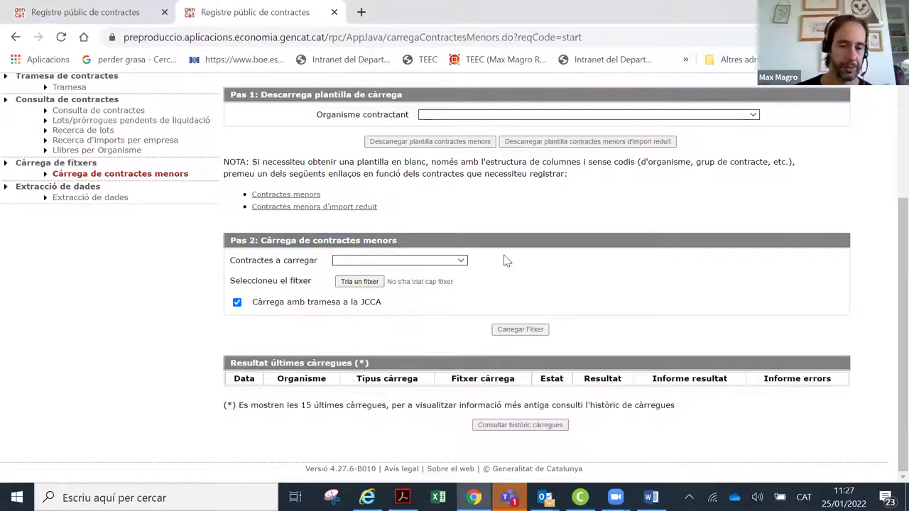
{"action": "left_click", "coordinate": [432, 261]}
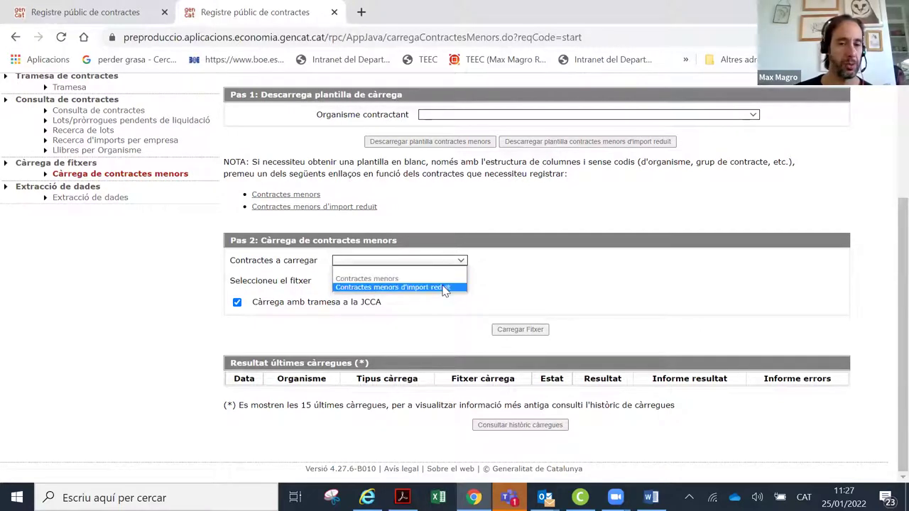
{"action": "left_click", "coordinate": [444, 288]}
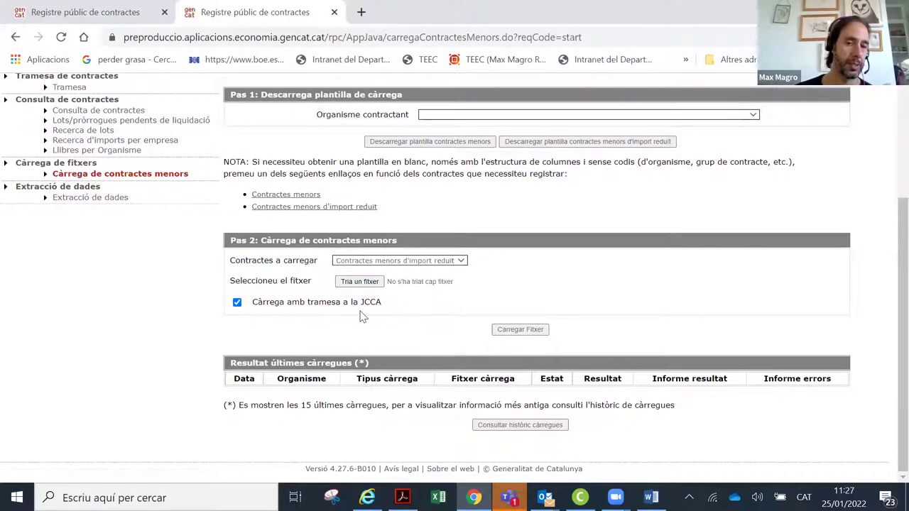
{"action": "left_click", "coordinate": [237, 303]}
{"action": "left_click", "coordinate": [237, 302]}
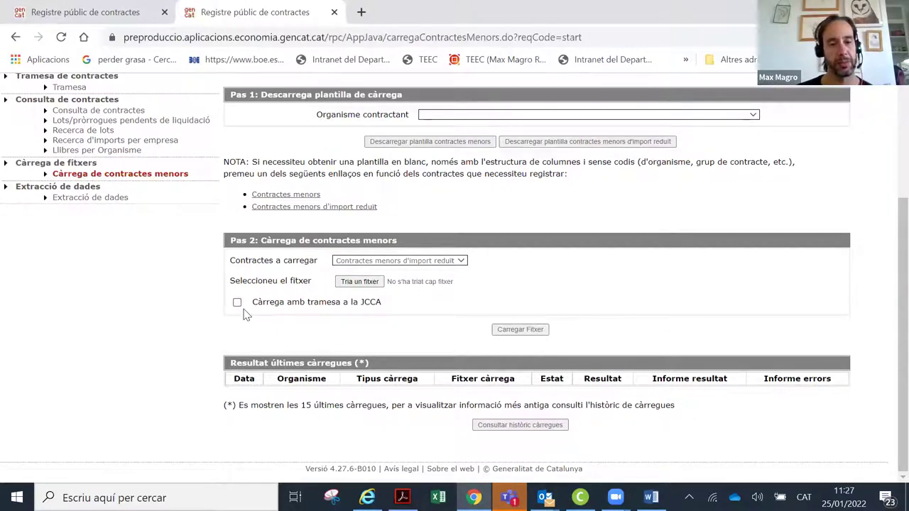
Step: Cancel the file chooser without selecting a file and review the empty latest-uploads table
{"action": "left_click", "coordinate": [374, 284]}
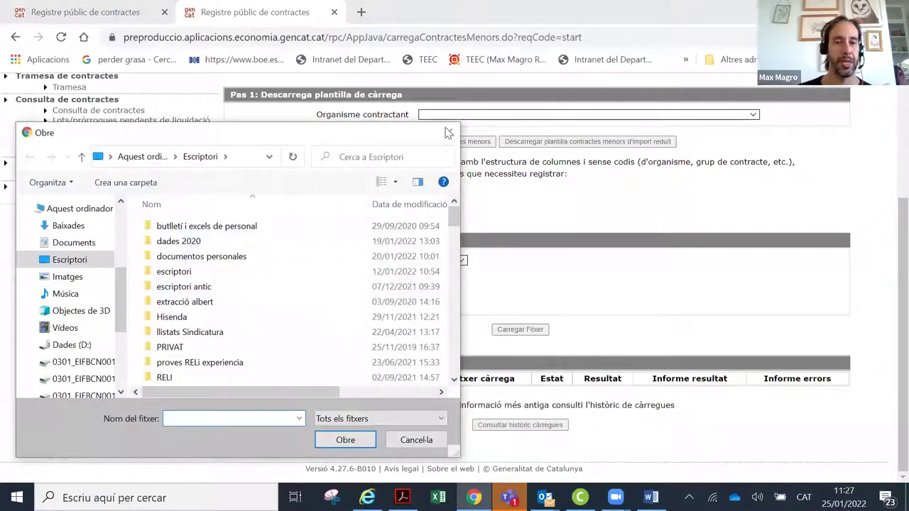
{"action": "key", "text": "Escape"}
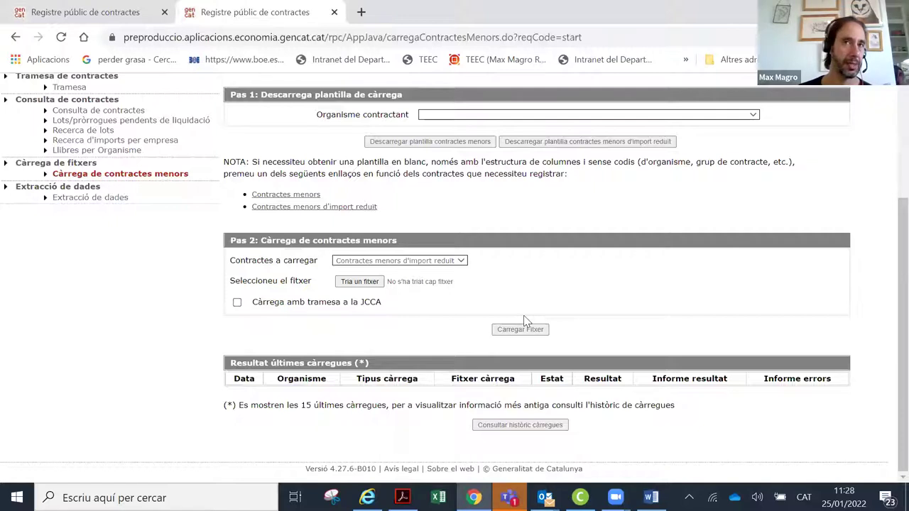
{"action": "scroll", "coordinate": [523, 316], "scroll_direction": "up", "scroll_amount": 2}
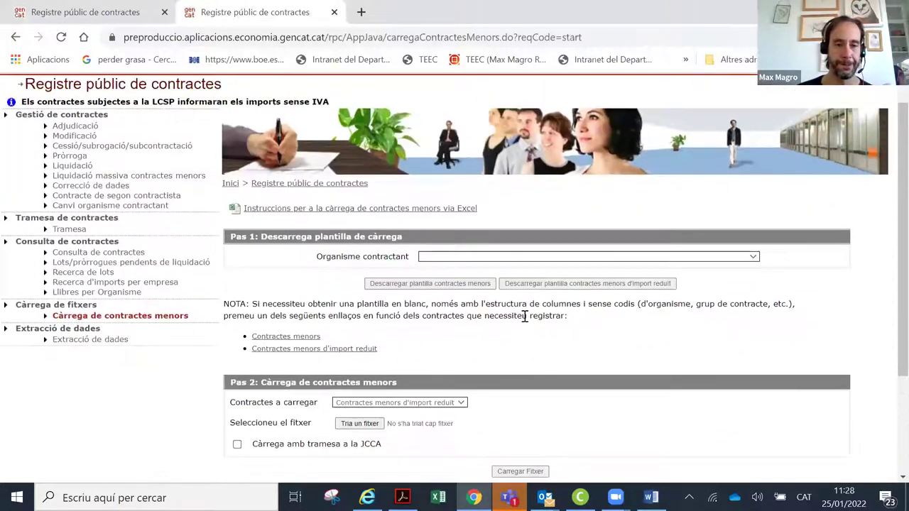
{"action": "scroll", "coordinate": [524, 316], "scroll_direction": "down", "scroll_amount": 2}
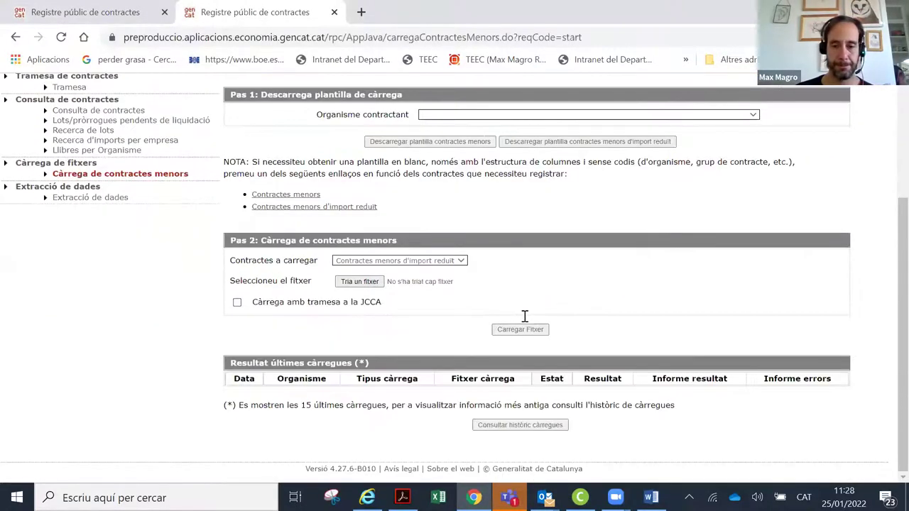
{"action": "left_click", "coordinate": [367, 497]}
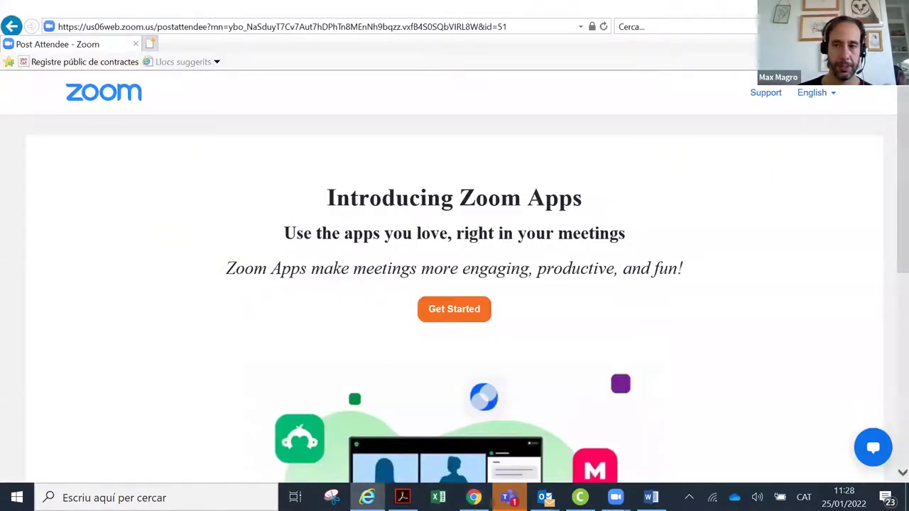
{"action": "key", "text": "alt+Tab"}
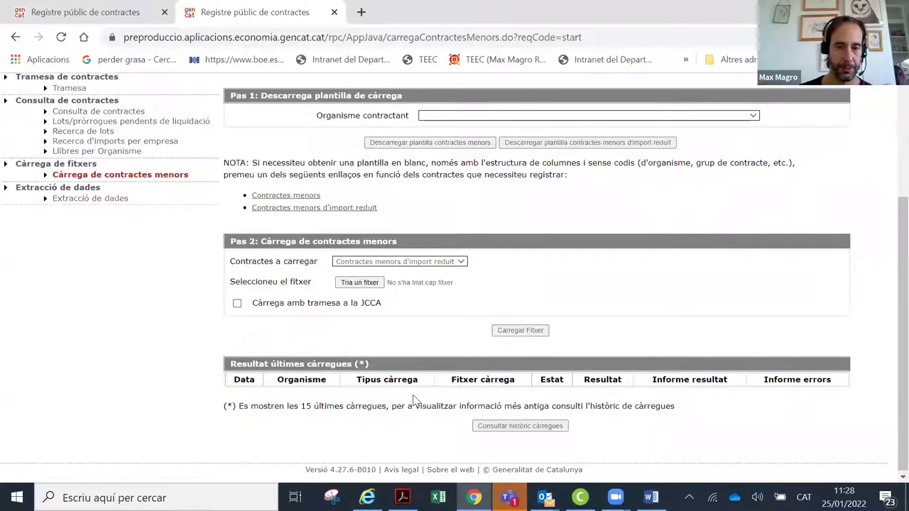
{"action": "scroll", "coordinate": [414, 400], "scroll_direction": "up", "scroll_amount": 2}
{"action": "scroll", "coordinate": [414, 400], "scroll_direction": "down", "scroll_amount": 2}
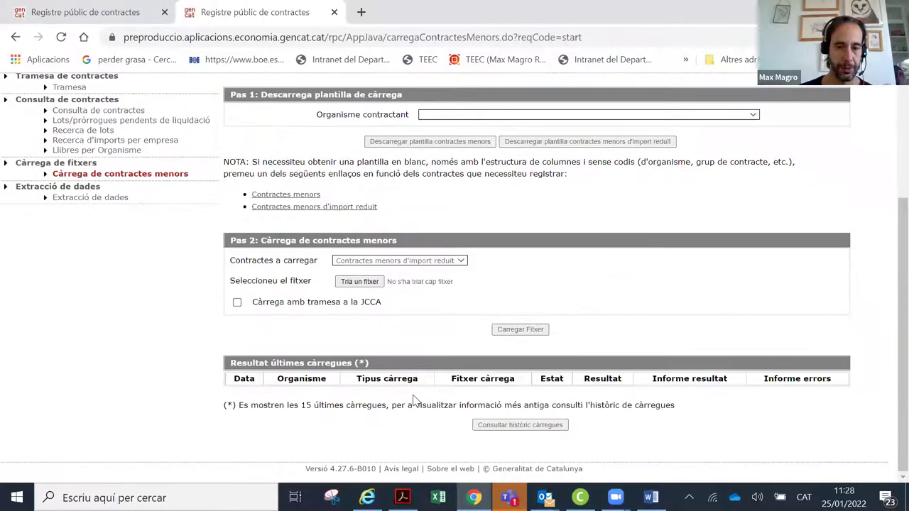
Step: Search the upload history for Departament de la Presidència, which returns no data, then switch to Internet Explorer
{"action": "left_click", "coordinate": [496, 425]}
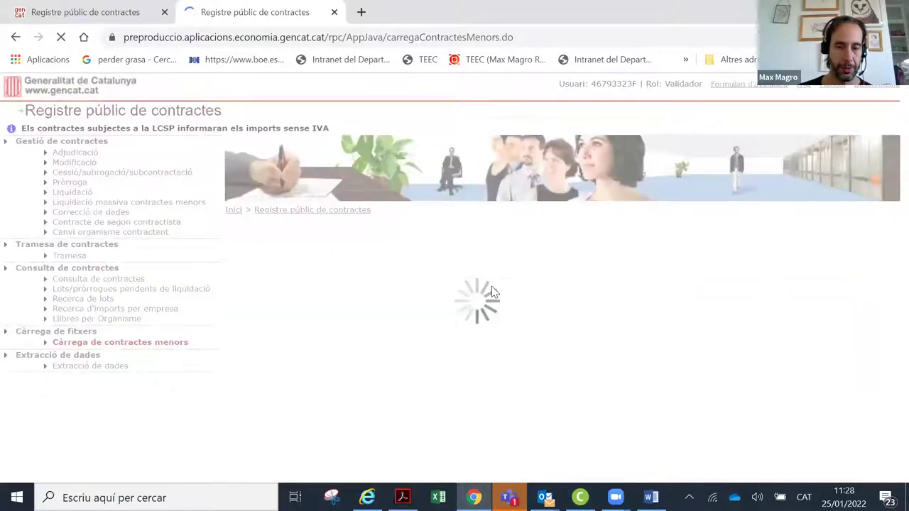
{"action": "left_click", "coordinate": [526, 416]}
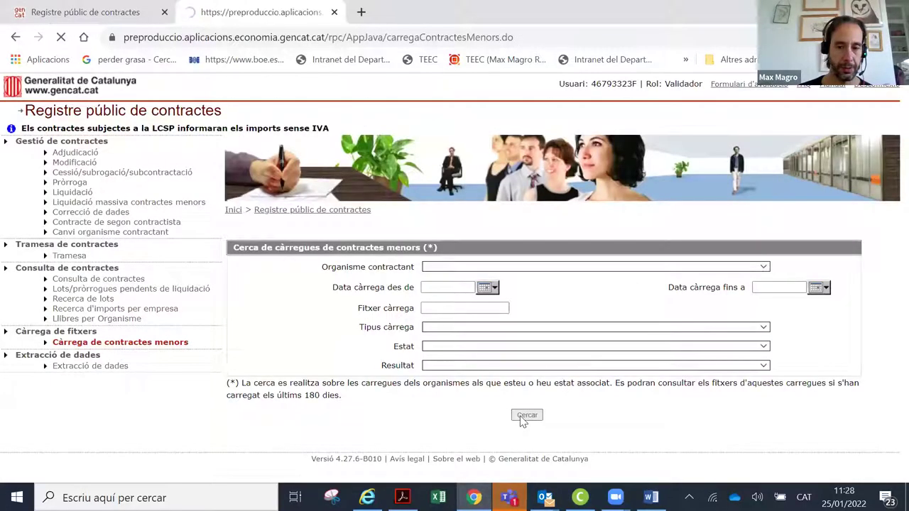
{"action": "left_click", "coordinate": [726, 285]}
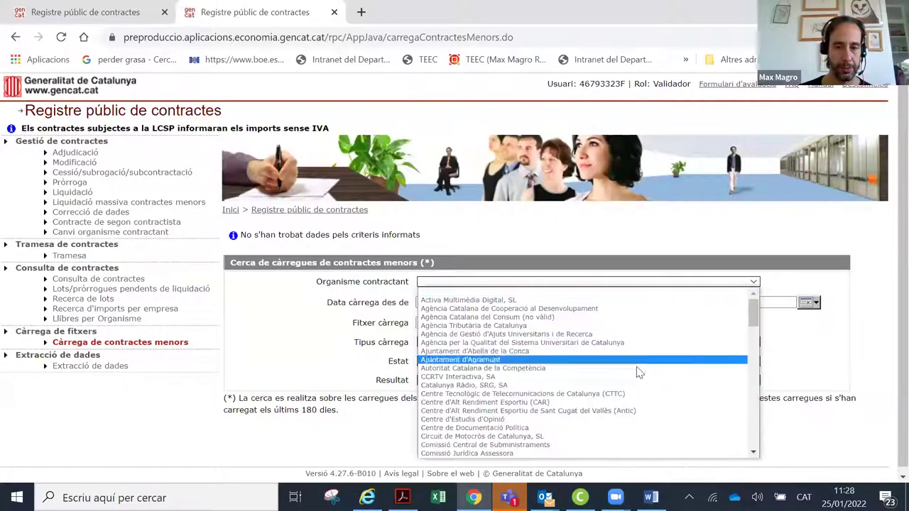
{"action": "scroll", "coordinate": [632, 376], "scroll_direction": "down", "scroll_amount": 8}
{"action": "left_click", "coordinate": [625, 325]}
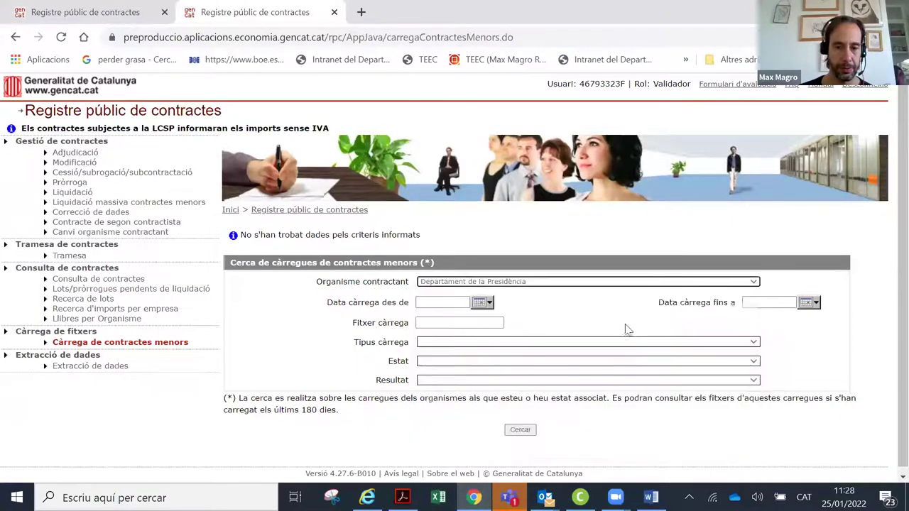
{"action": "left_click", "coordinate": [524, 433]}
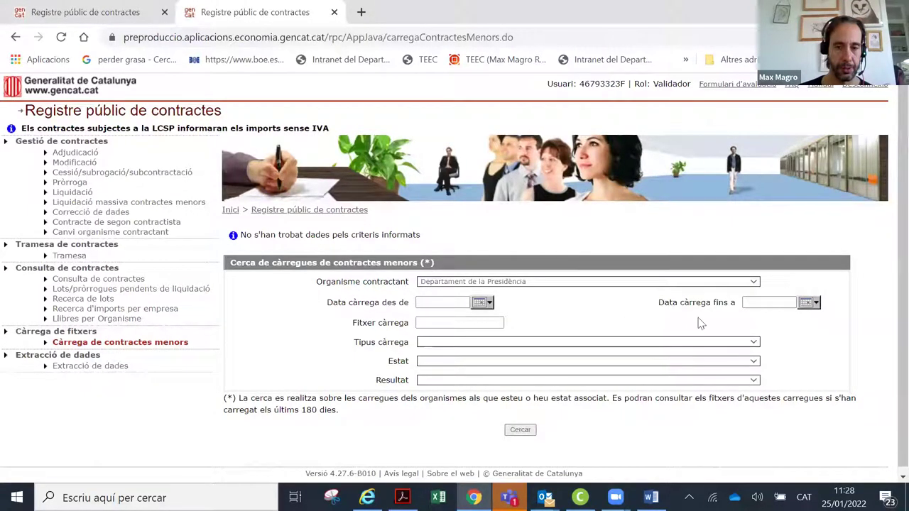
{"action": "left_click", "coordinate": [744, 291]}
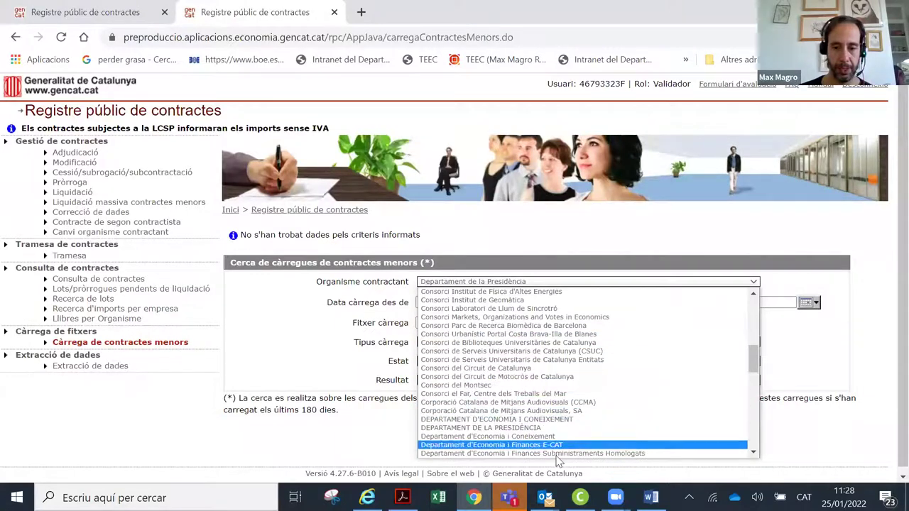
{"action": "left_click", "coordinate": [367, 497]}
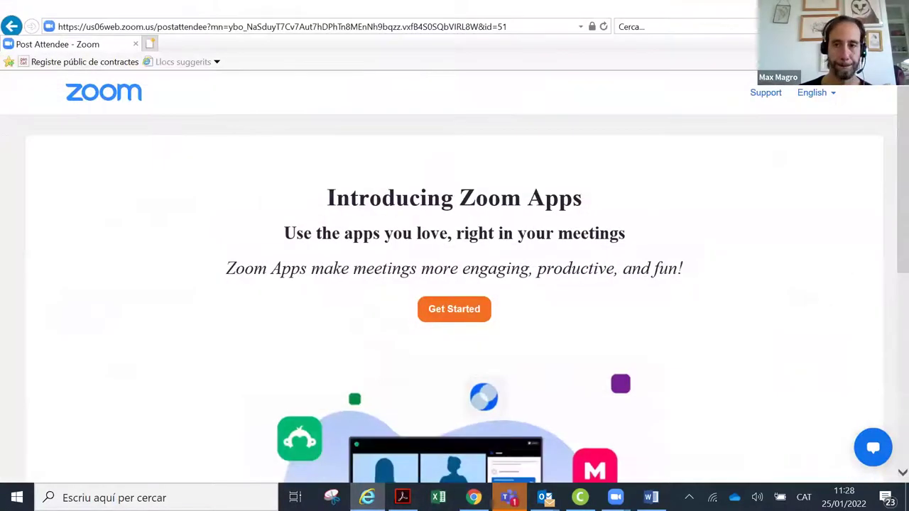
Step: Open Registre públic de contractes from Favorites and log in to GICAR with the corporate user ID and password
{"action": "left_click", "coordinate": [757, 26]}
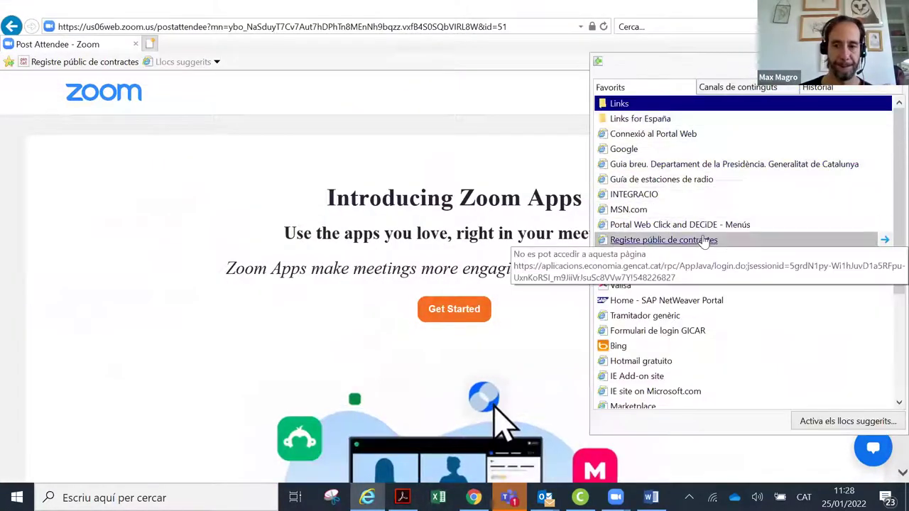
{"action": "left_click", "coordinate": [703, 240]}
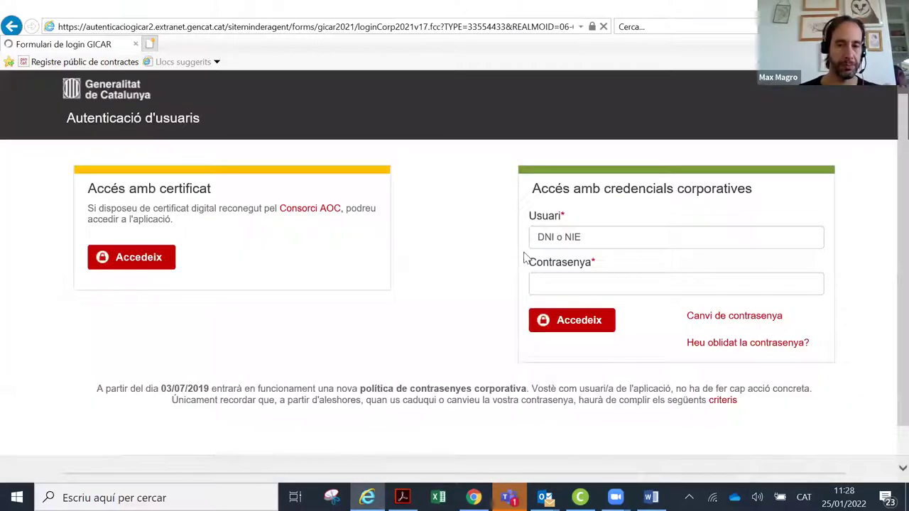
{"action": "left_click", "coordinate": [563, 242]}
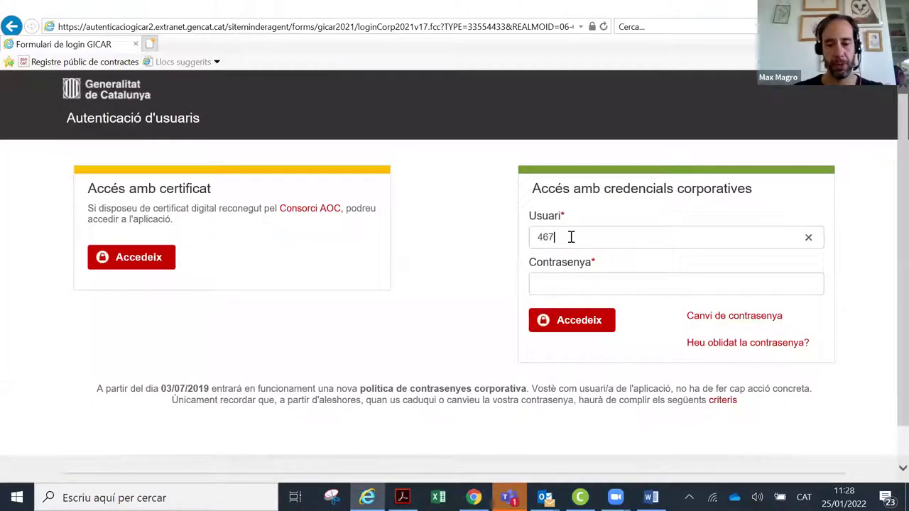
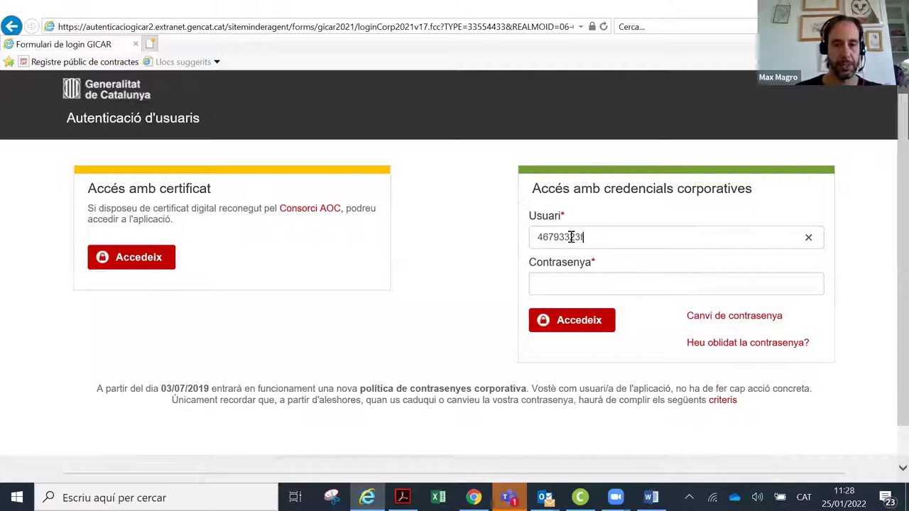
{"action": "left_click", "coordinate": [645, 283]}
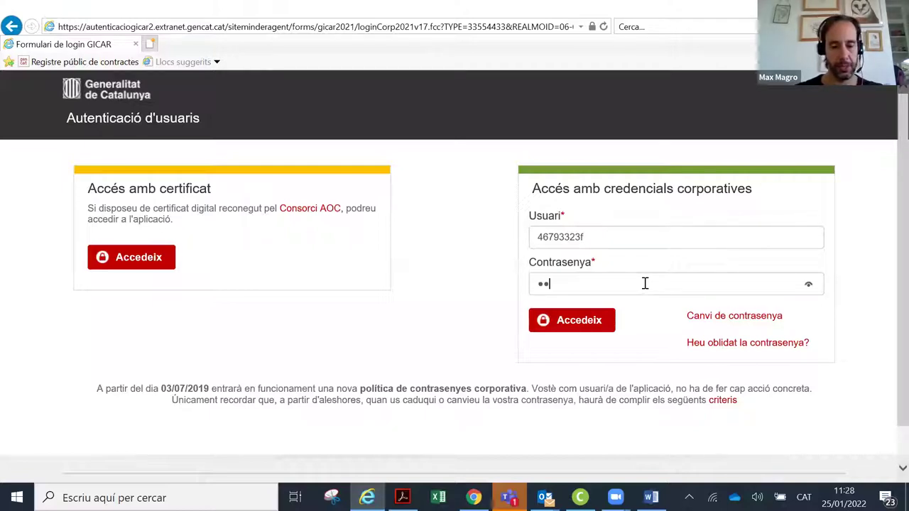
{"action": "type", "text": "•••••••••"}
{"action": "key", "text": "Return"}
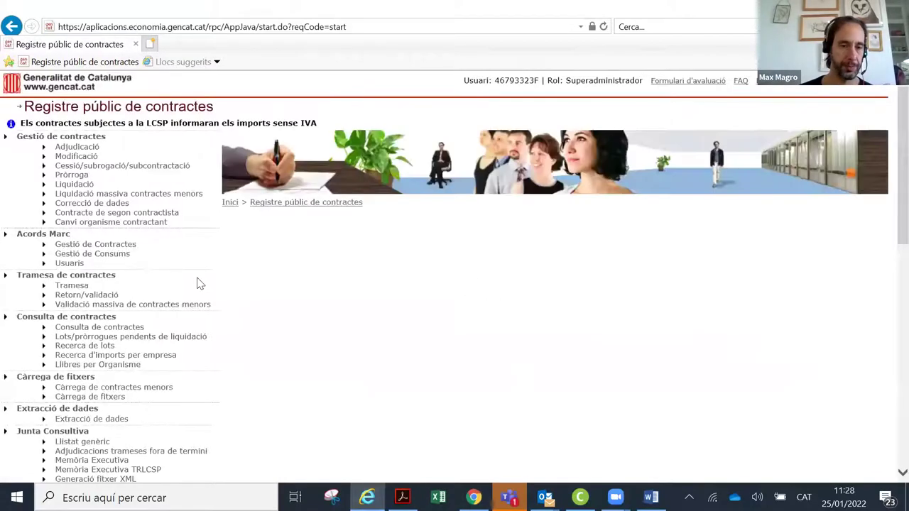
{"action": "scroll", "coordinate": [178, 277], "scroll_direction": "down", "scroll_amount": 3}
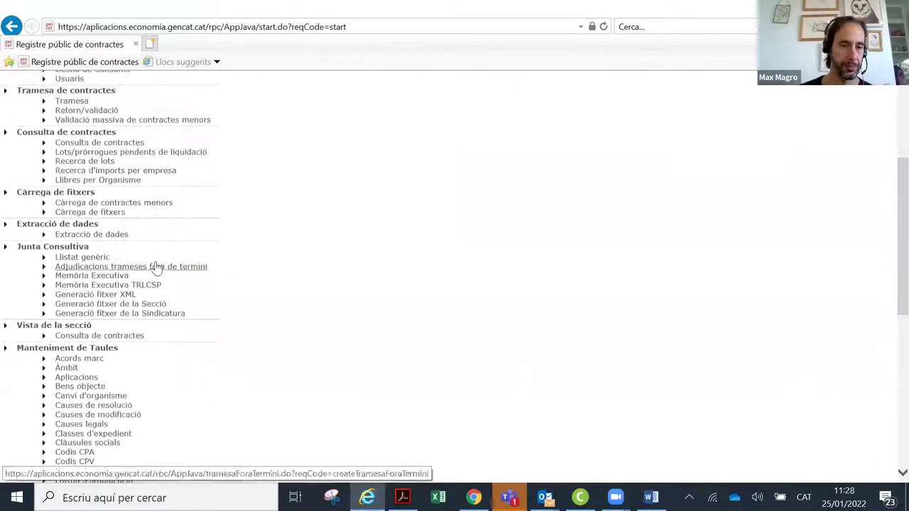
{"action": "left_click", "coordinate": [119, 204]}
{"action": "scroll", "coordinate": [411, 222], "scroll_direction": "down", "scroll_amount": 3}
{"action": "scroll", "coordinate": [411, 222], "scroll_direction": "down", "scroll_amount": 3}
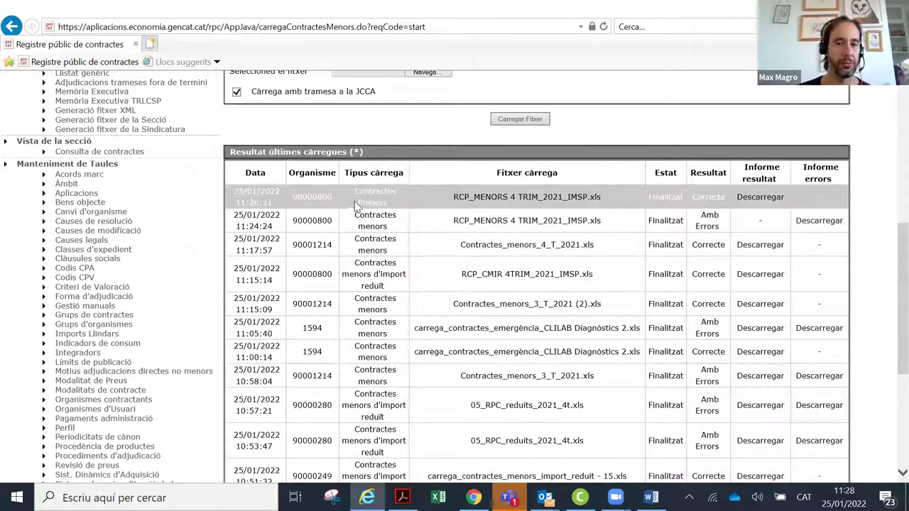
{"action": "scroll", "coordinate": [355, 205], "scroll_direction": "up", "scroll_amount": 2}
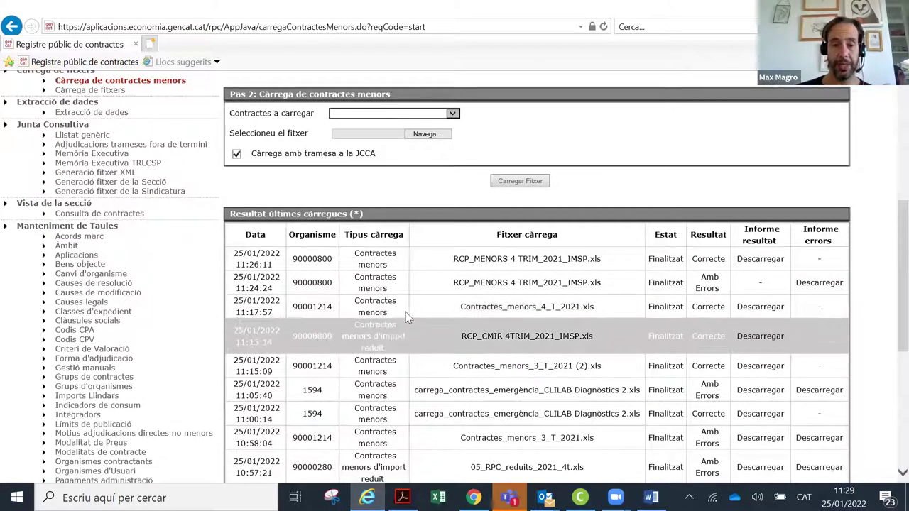
{"action": "scroll", "coordinate": [396, 319], "scroll_direction": "up", "scroll_amount": 3}
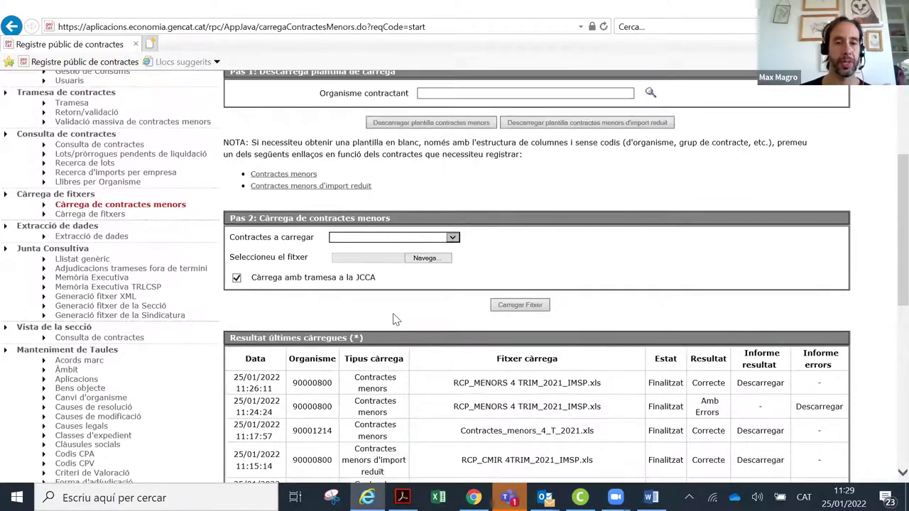
{"action": "scroll", "coordinate": [396, 319], "scroll_direction": "up", "scroll_amount": 4}
{"action": "scroll", "coordinate": [338, 357], "scroll_direction": "down", "scroll_amount": 6}
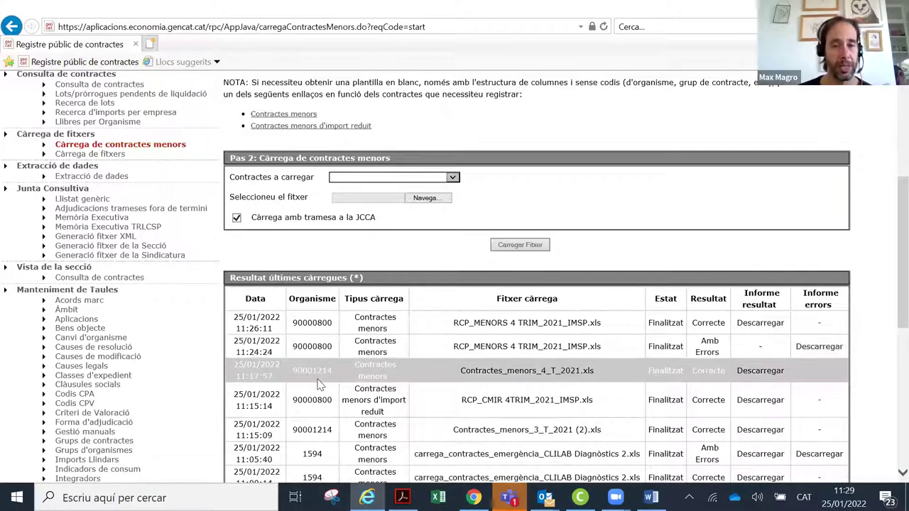
{"action": "scroll", "coordinate": [321, 380], "scroll_direction": "up", "scroll_amount": 1}
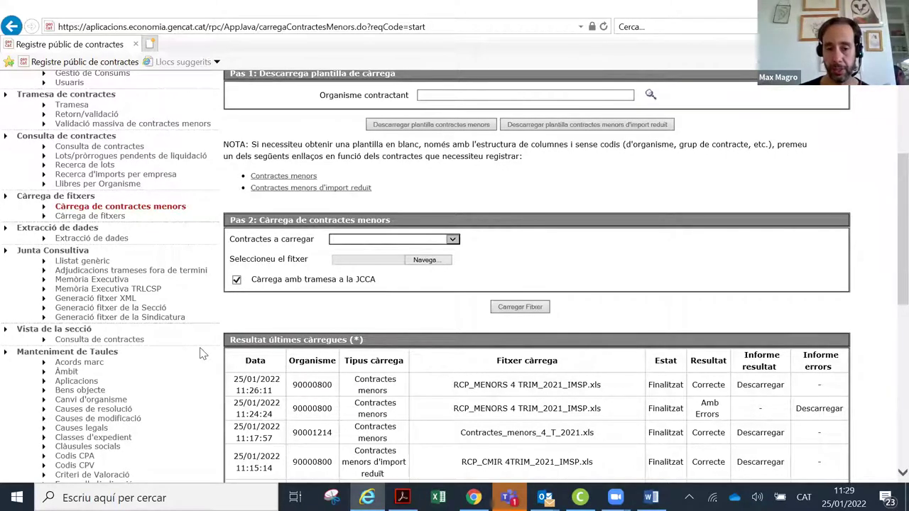
{"action": "scroll", "coordinate": [201, 353], "scroll_direction": "down", "scroll_amount": 2}
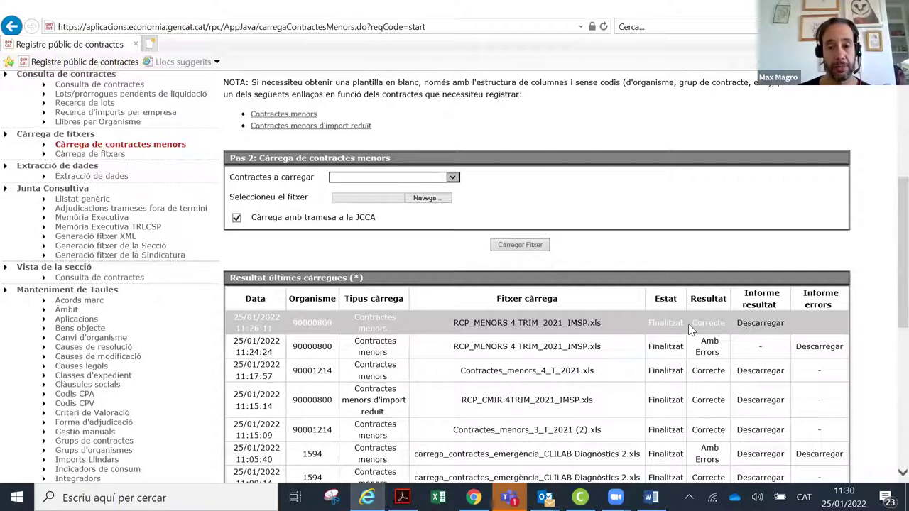
{"action": "double_click", "coordinate": [719, 323]}
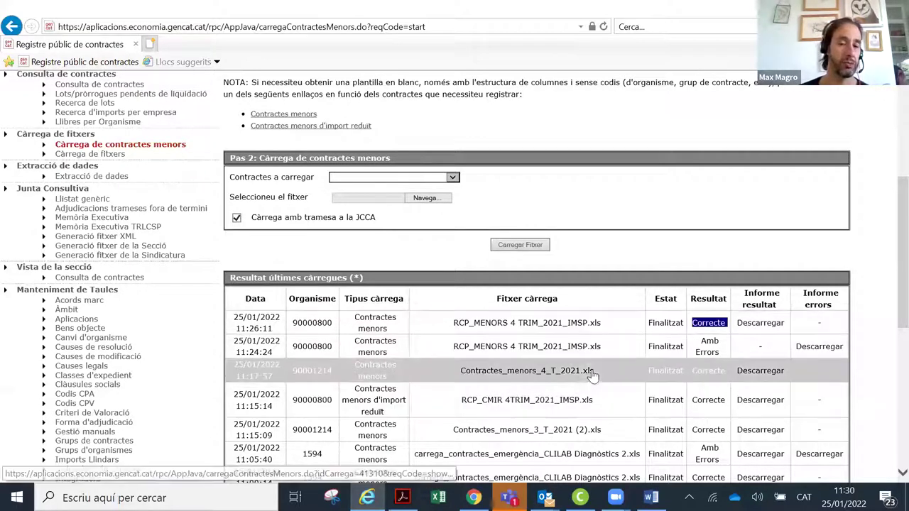
Step: Open the 11:26:11 load's result report RCP_MENORS 4 TRIM_2021_IMSP_41312_OK.xls with editing enabled
{"action": "left_click", "coordinate": [768, 328]}
{"action": "left_click", "coordinate": [632, 471]}
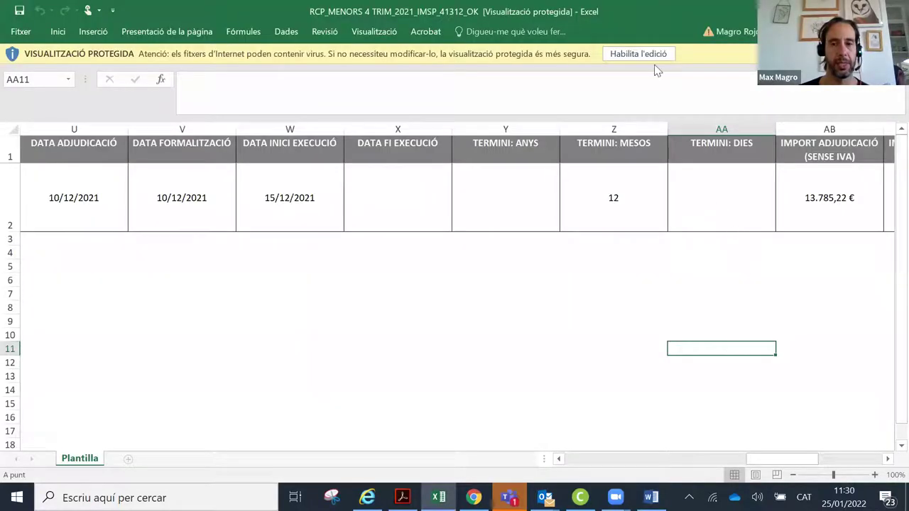
{"action": "left_click", "coordinate": [647, 56]}
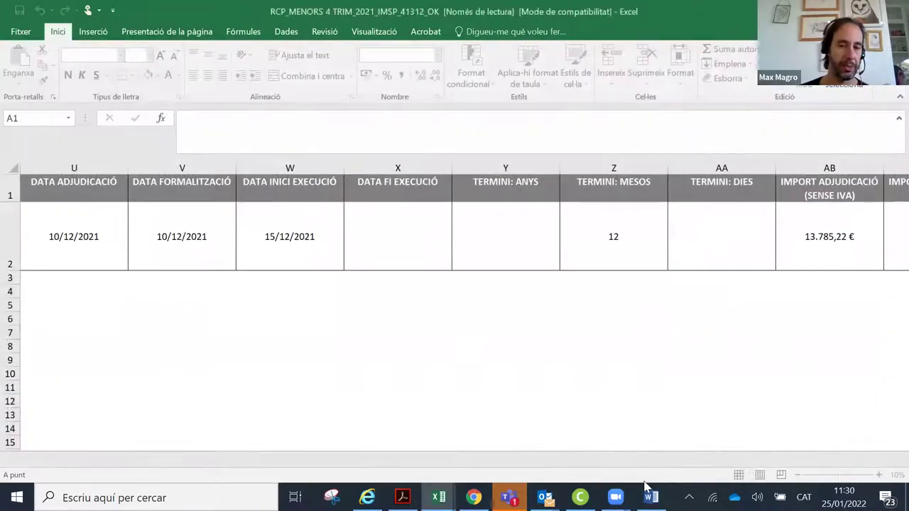
{"action": "left_click_drag", "start_coordinate": [758, 462], "coordinate": [848, 460]}
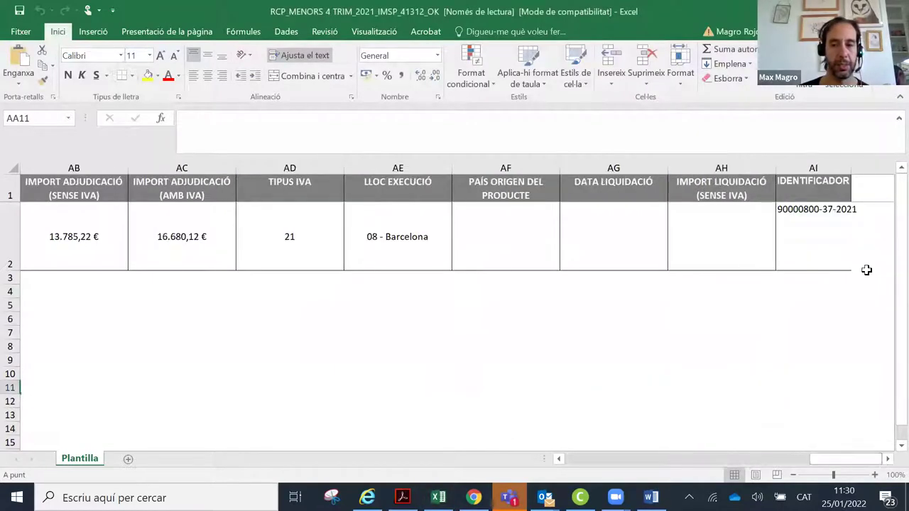
{"action": "left_click_drag", "start_coordinate": [852, 168], "coordinate": [876, 168]}
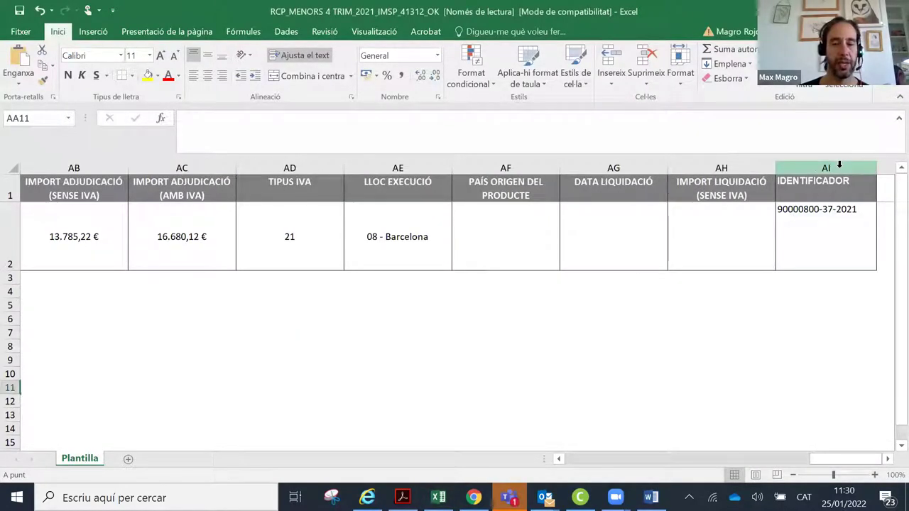
{"action": "left_click", "coordinate": [839, 164]}
{"action": "left_click", "coordinate": [800, 184]}
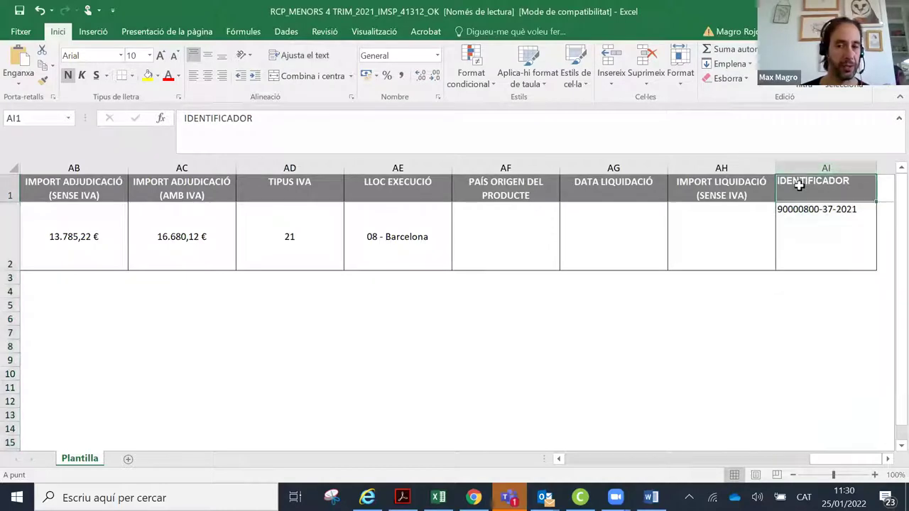
{"action": "left_click", "coordinate": [863, 213]}
{"action": "double_click", "coordinate": [861, 210]}
{"action": "left_click_drag", "start_coordinate": [859, 210], "coordinate": [778, 210]}
{"action": "key", "text": "End"}
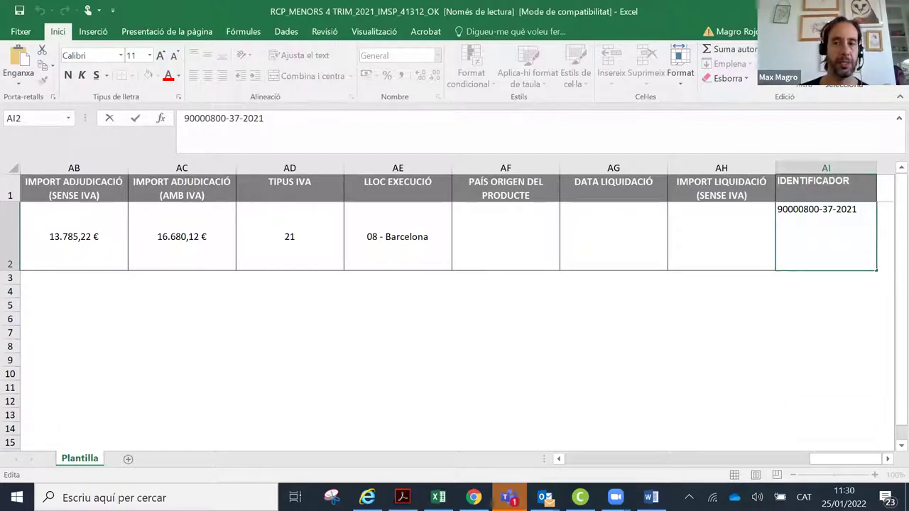
{"action": "key", "text": "alt+F4"}
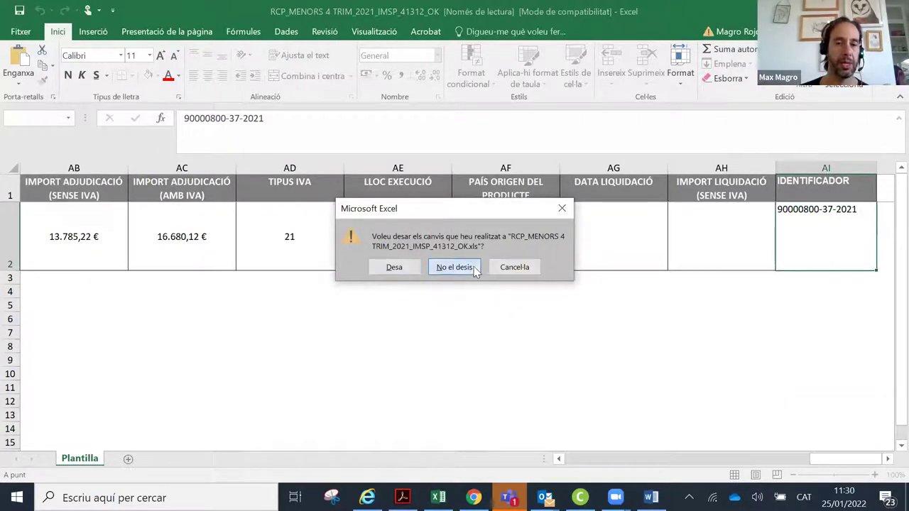
{"action": "left_click", "coordinate": [467, 266]}
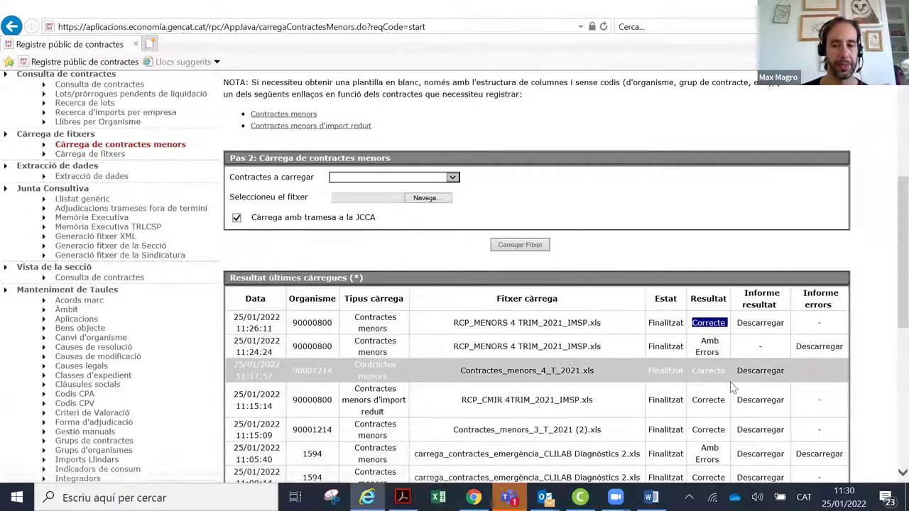
Step: Download and open the 11:24:24 load's error report RCP_MENORS 4 TRIM_2021_IMSP_41311_ERRORS.xls
{"action": "left_click", "coordinate": [714, 348]}
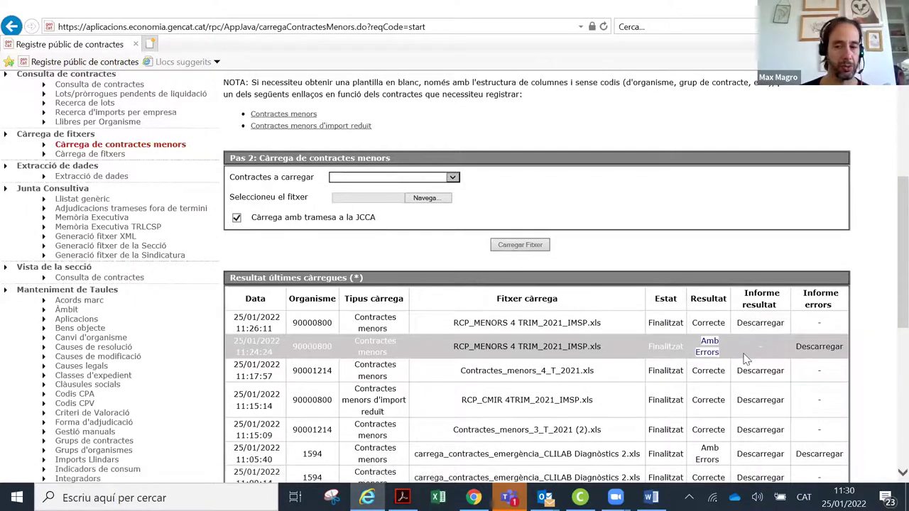
{"action": "left_click", "coordinate": [819, 346]}
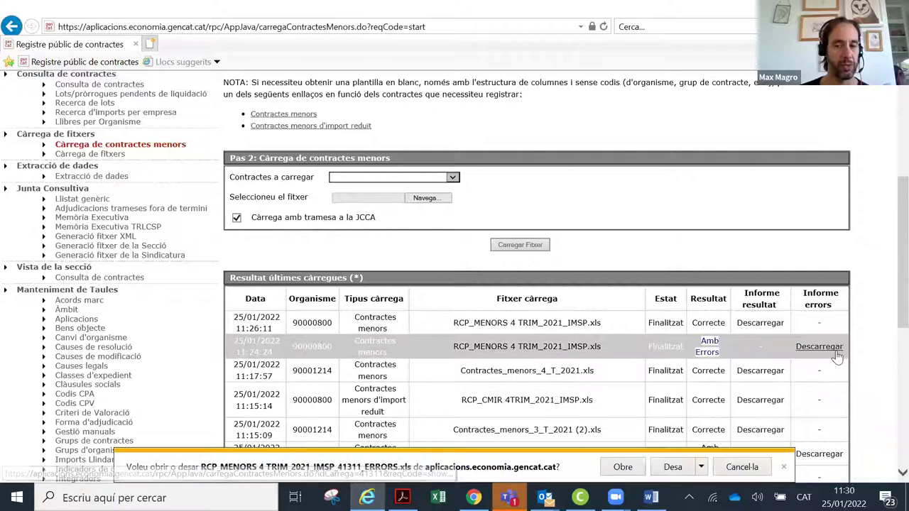
{"action": "left_click", "coordinate": [623, 466]}
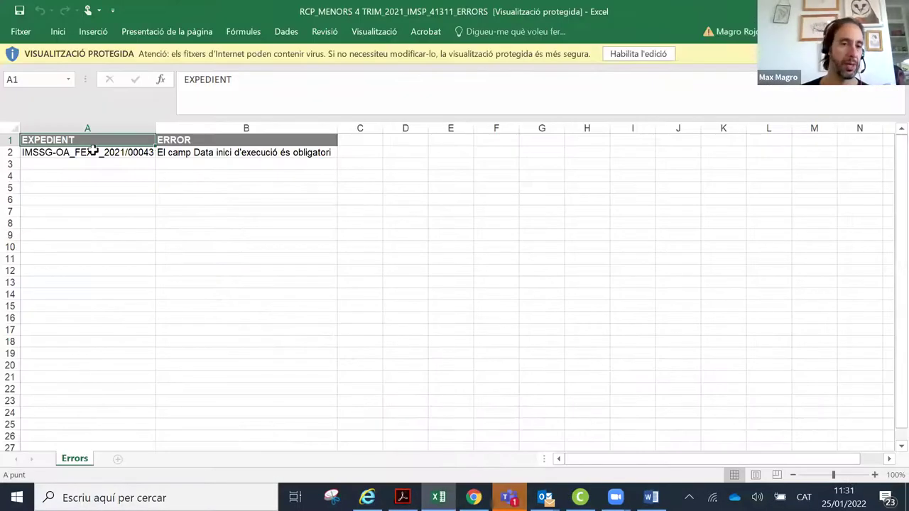
Step: Widen columns A and B to read that Data inici d'execució is mandatory, then leave the report
{"action": "left_click", "coordinate": [93, 150]}
{"action": "left_click_drag", "start_coordinate": [156, 129], "coordinate": [168, 130]}
{"action": "left_click", "coordinate": [259, 151]}
{"action": "left_click_drag", "start_coordinate": [350, 129], "coordinate": [375, 127]}
{"action": "left_click", "coordinate": [639, 55]}
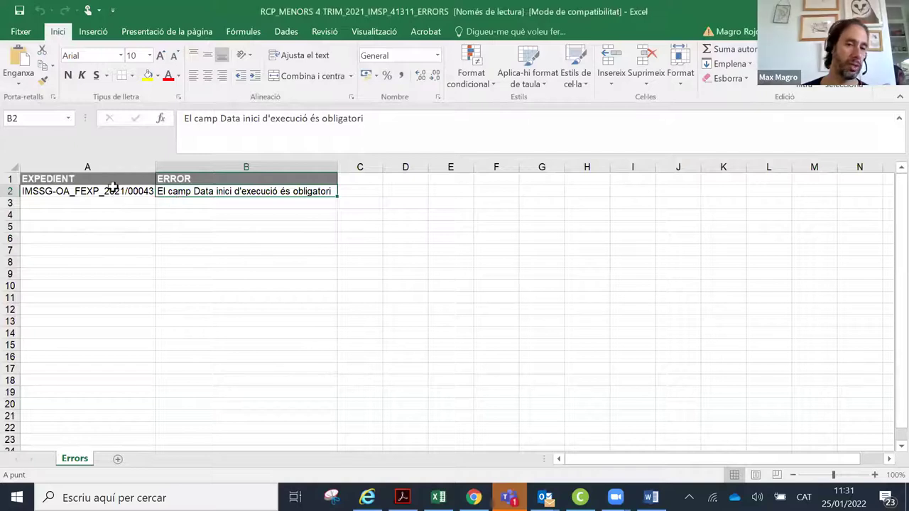
{"action": "left_click", "coordinate": [113, 186]}
{"action": "left_click", "coordinate": [227, 193]}
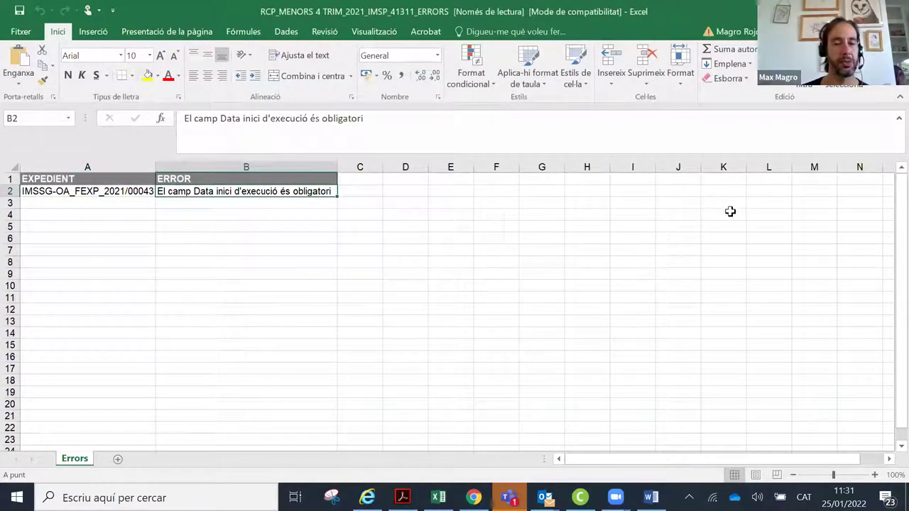
{"action": "key", "text": "alt+Tab"}
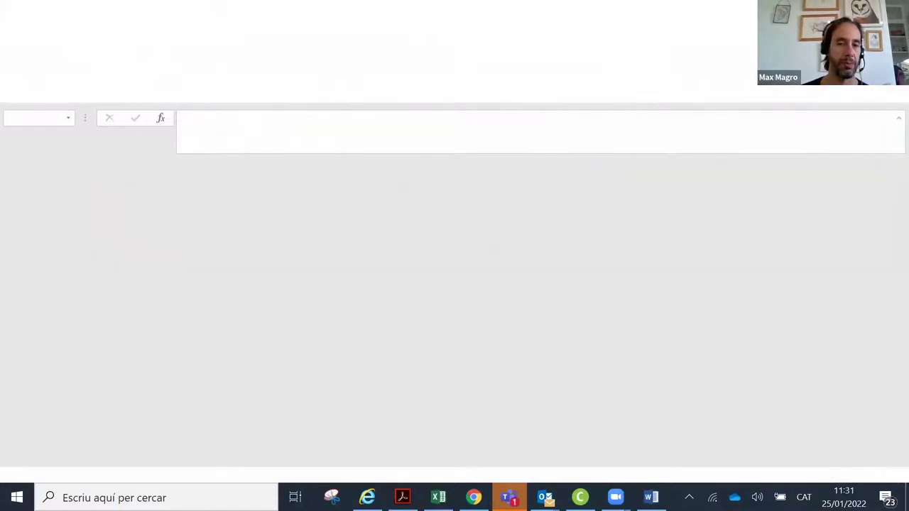
{"action": "scroll", "coordinate": [766, 279], "scroll_direction": "down", "scroll_amount": 1}
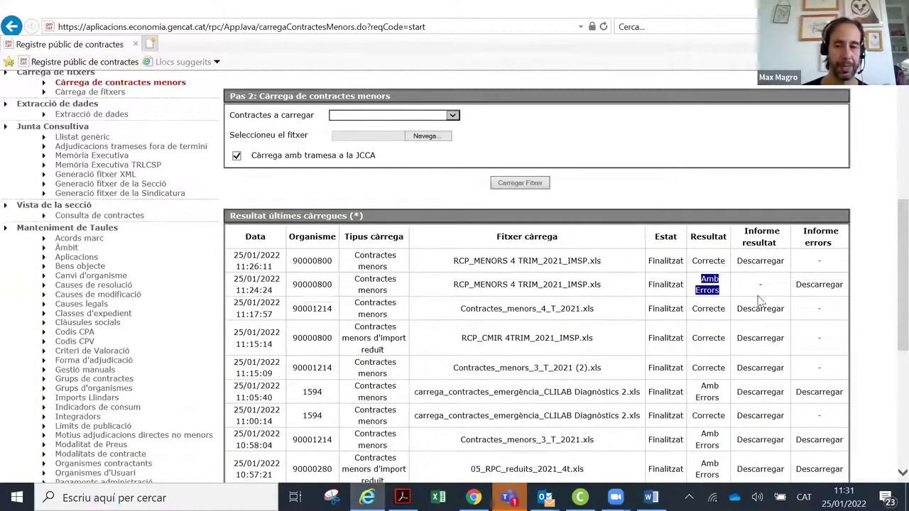
{"action": "left_click", "coordinate": [727, 297]}
{"action": "scroll", "coordinate": [727, 297], "scroll_direction": "down", "scroll_amount": 1}
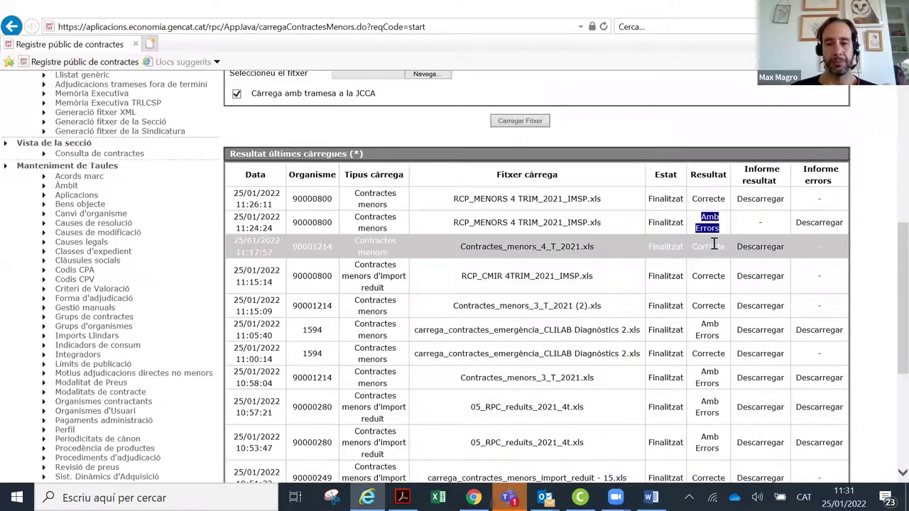
{"action": "scroll", "coordinate": [728, 227], "scroll_direction": "down", "scroll_amount": 1}
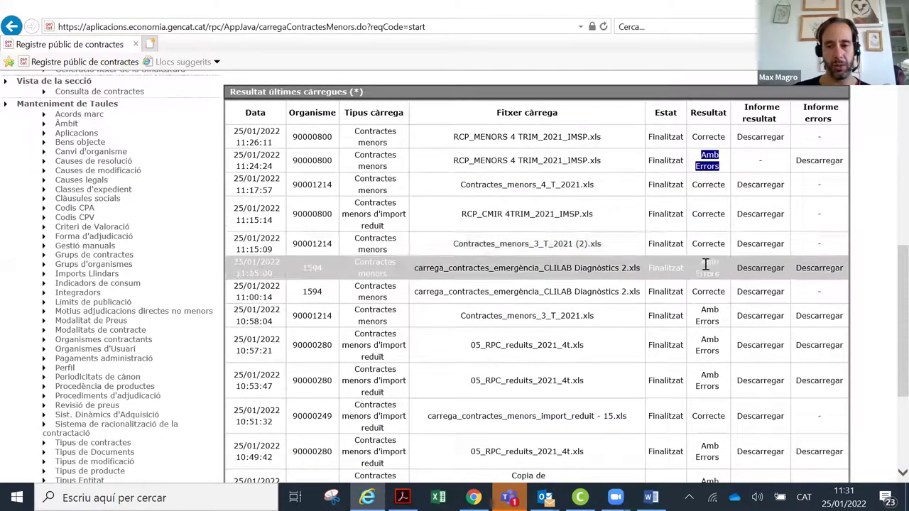
{"action": "left_click_drag", "start_coordinate": [700, 262], "coordinate": [712, 279]}
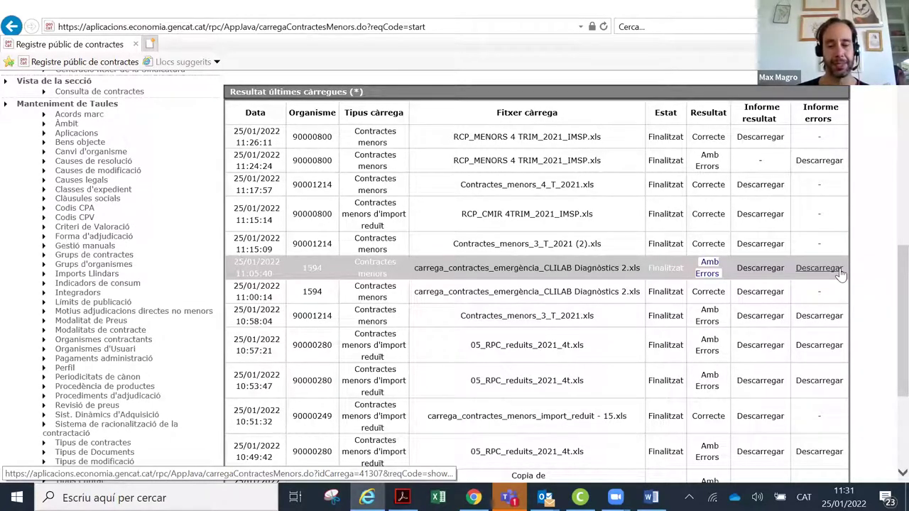
{"action": "left_click", "coordinate": [818, 268]}
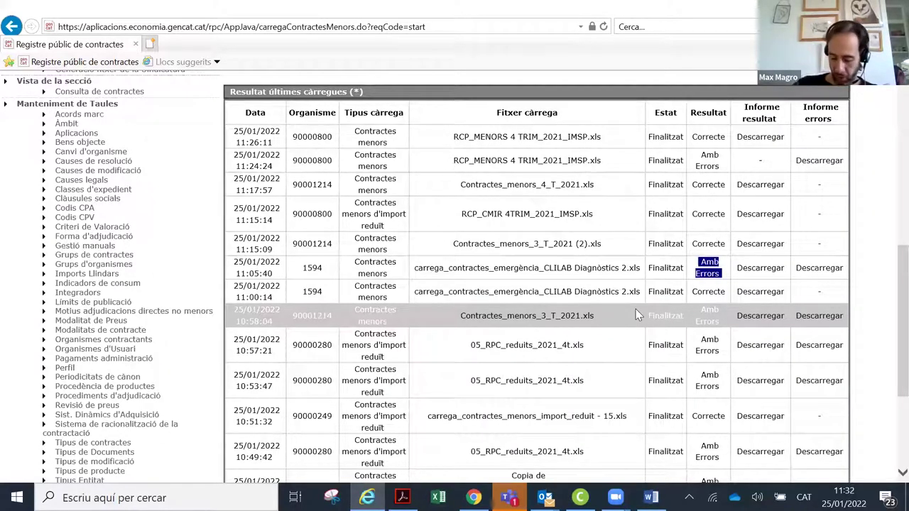
{"action": "scroll", "coordinate": [307, 279], "scroll_direction": "up", "scroll_amount": 4}
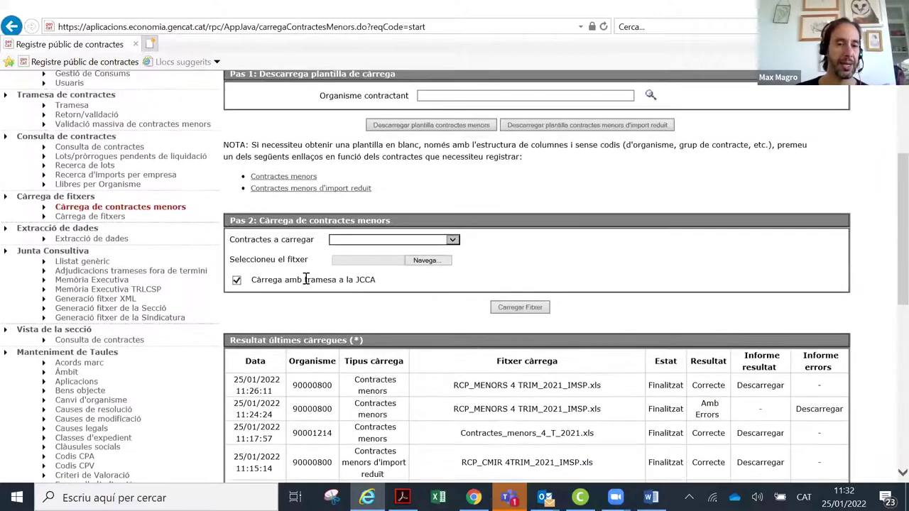